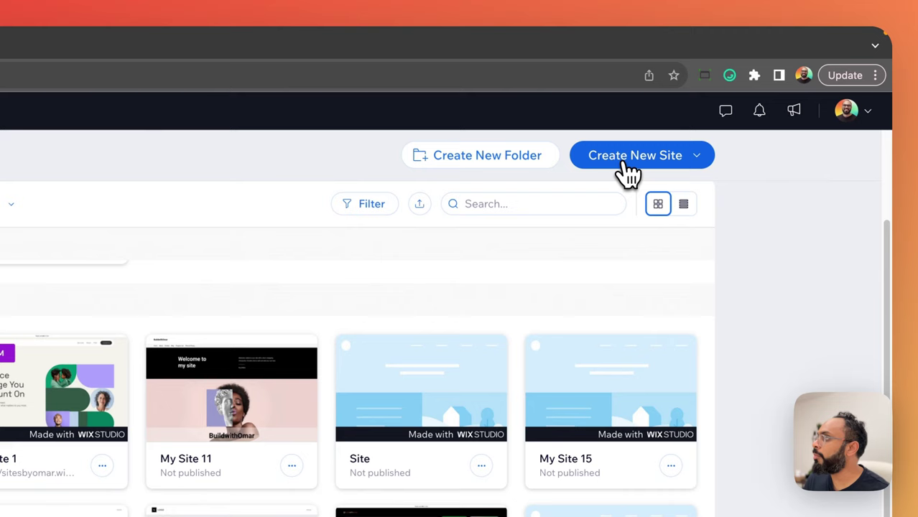
Step: Start a new Wix Studio site from a template
{"action": "left_click", "coordinate": [627, 172]}
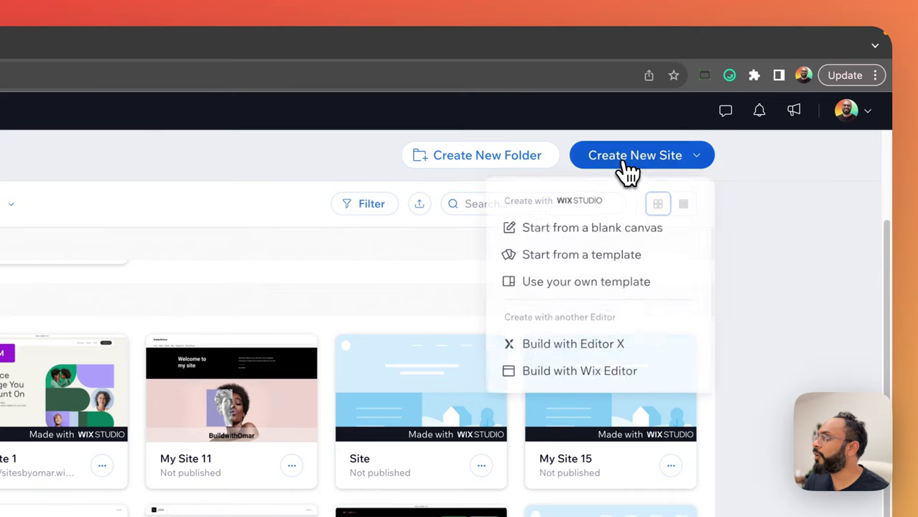
{"action": "left_click", "coordinate": [599, 261]}
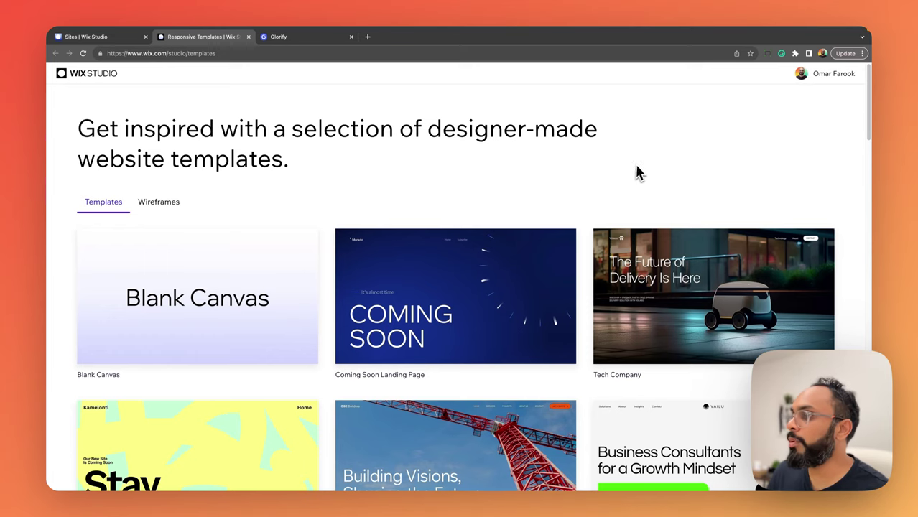
Step: Look through the gallery of designer-made website templates to compare the available designs
{"action": "scroll", "coordinate": [638, 172], "scroll_direction": "down", "scroll_amount": 10}
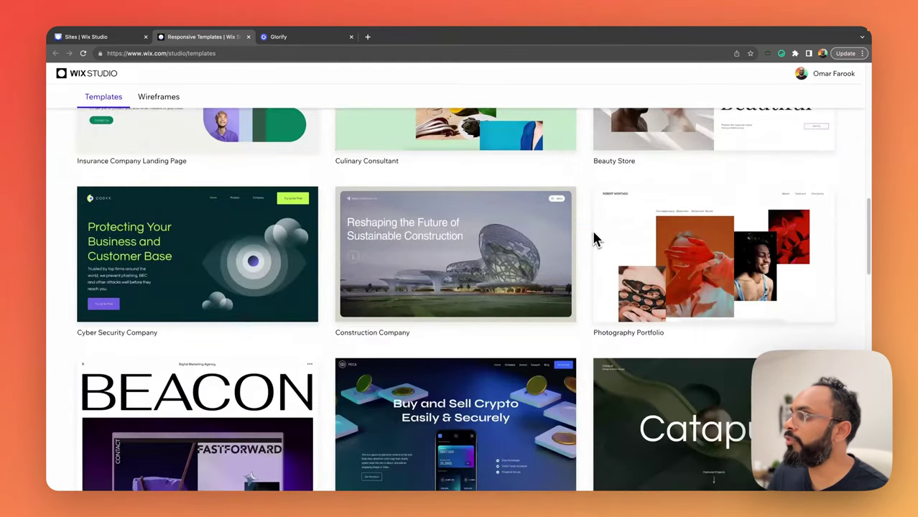
{"action": "scroll", "coordinate": [595, 239], "scroll_direction": "down", "scroll_amount": 4}
{"action": "scroll", "coordinate": [593, 239], "scroll_direction": "down", "scroll_amount": 3}
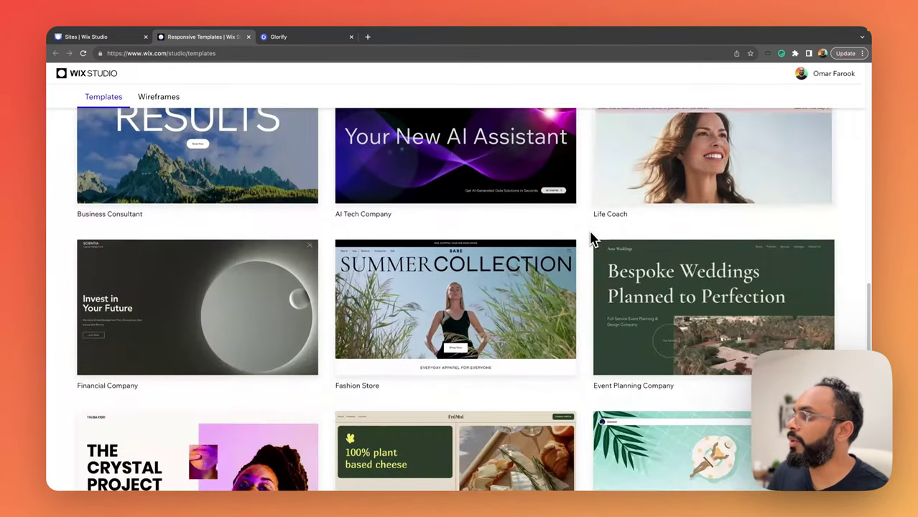
{"action": "scroll", "coordinate": [590, 236], "scroll_direction": "down", "scroll_amount": 4}
{"action": "scroll", "coordinate": [578, 280], "scroll_direction": "up", "scroll_amount": 4}
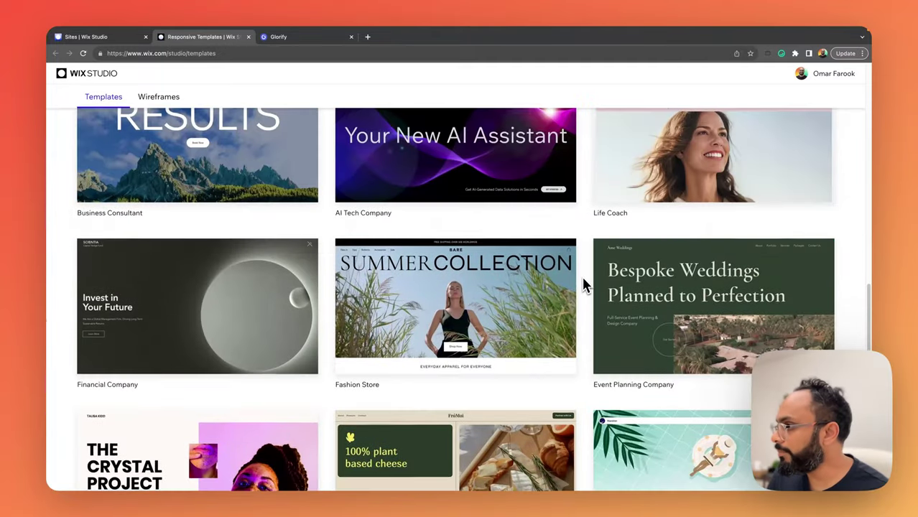
{"action": "scroll", "coordinate": [583, 282], "scroll_direction": "up", "scroll_amount": 6}
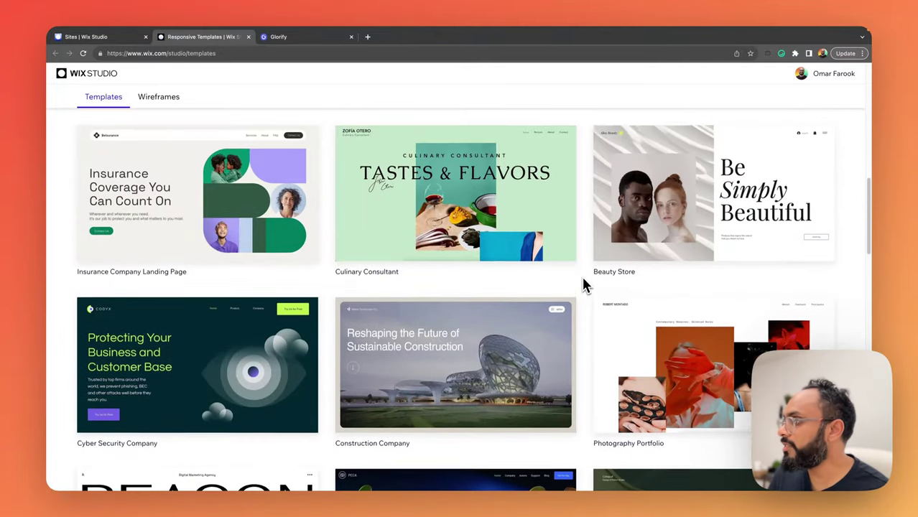
{"action": "scroll", "coordinate": [583, 285], "scroll_direction": "up", "scroll_amount": 3}
{"action": "mouse_move", "coordinate": [683, 332]}
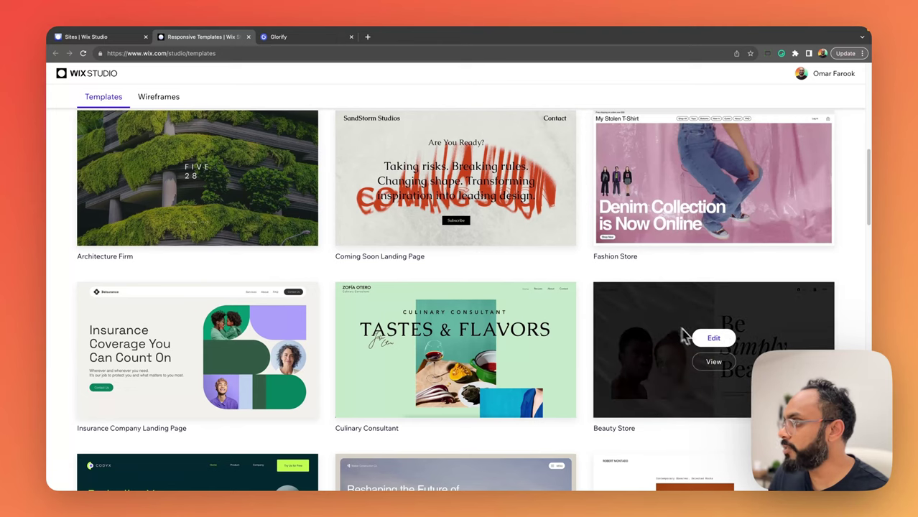
{"action": "scroll", "coordinate": [669, 388], "scroll_direction": "up", "scroll_amount": 3}
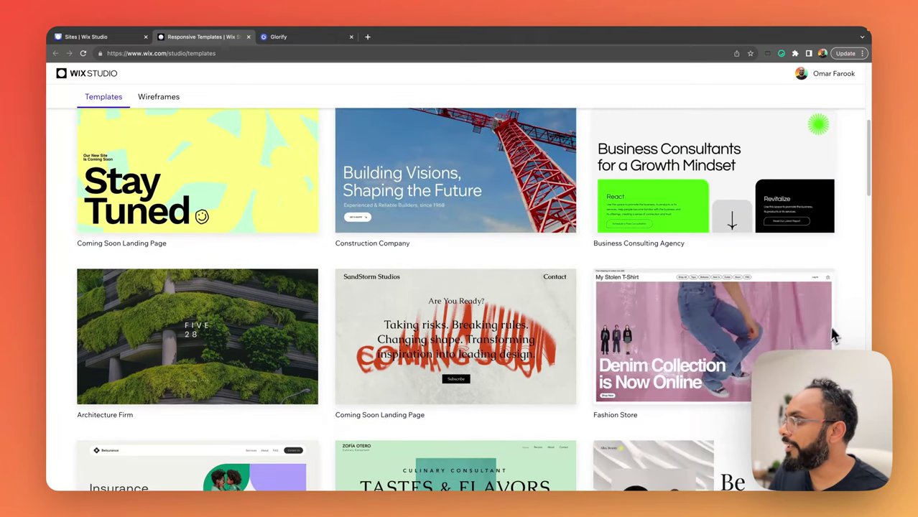
{"action": "scroll", "coordinate": [833, 374], "scroll_direction": "down", "scroll_amount": 3}
{"action": "scroll", "coordinate": [837, 328], "scroll_direction": "down", "scroll_amount": 6}
{"action": "scroll", "coordinate": [836, 323], "scroll_direction": "up", "scroll_amount": 12}
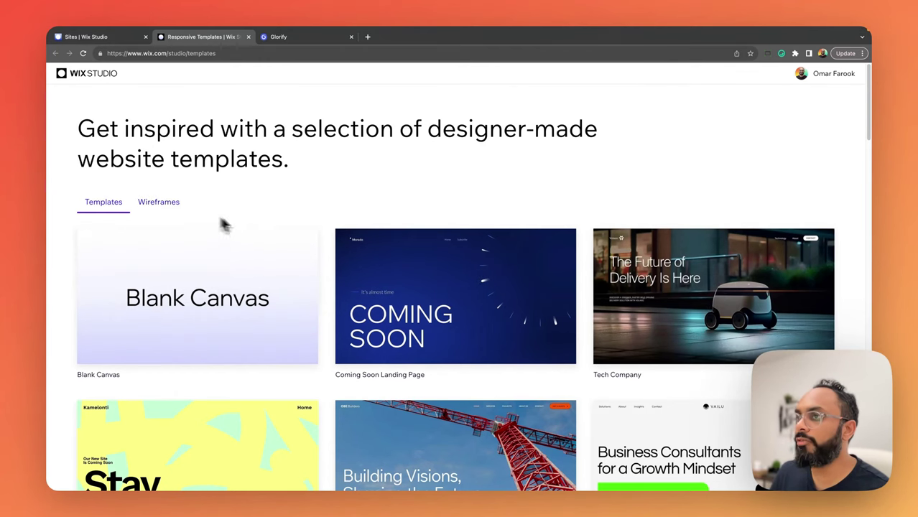
Step: Switch the gallery to the wireframes and look through the available wireframe layouts
{"action": "left_click", "coordinate": [167, 203]}
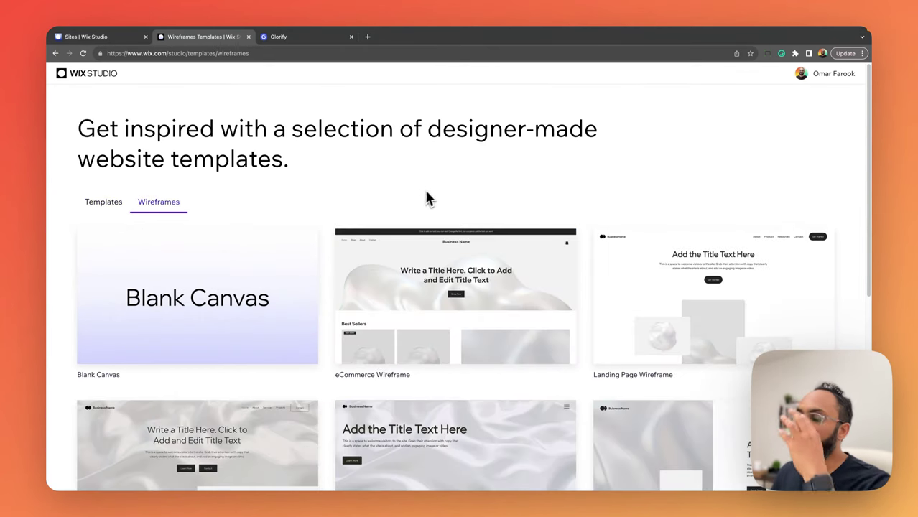
{"action": "scroll", "coordinate": [485, 226], "scroll_direction": "down", "scroll_amount": 5}
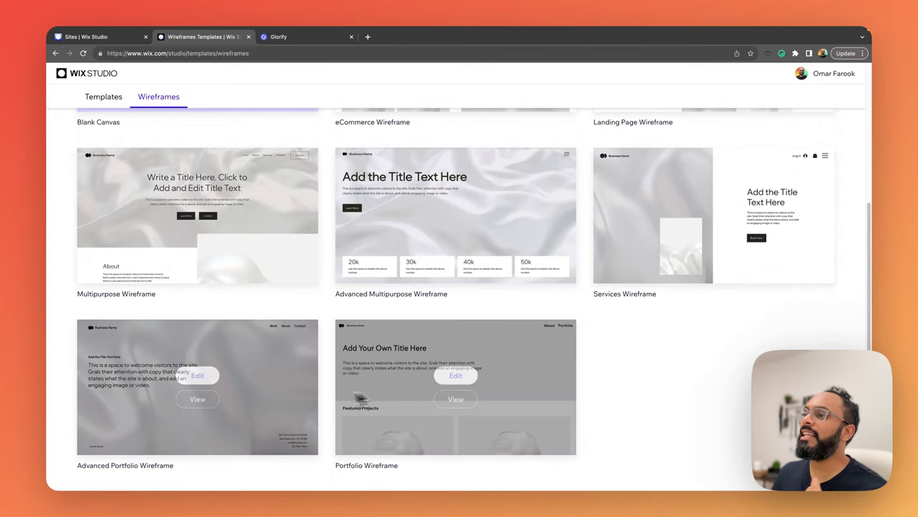
{"action": "scroll", "coordinate": [452, 373], "scroll_direction": "up", "scroll_amount": 5}
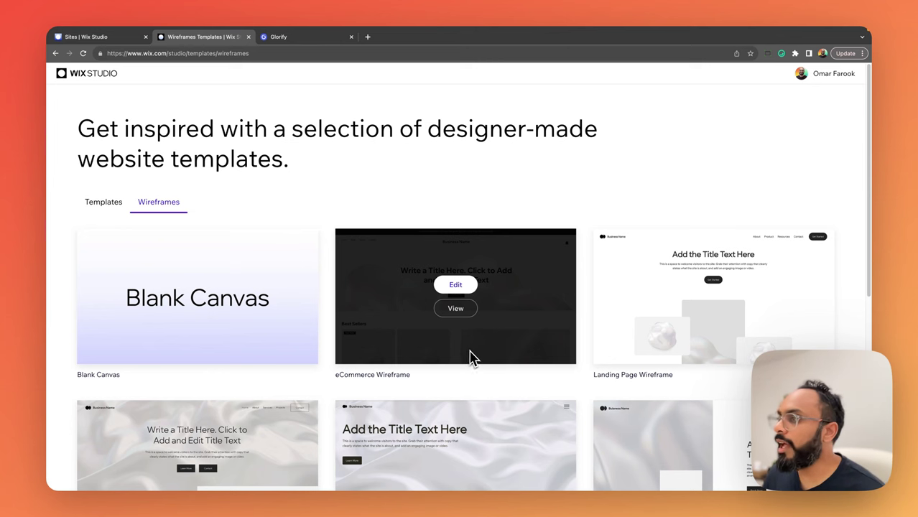
{"action": "scroll", "coordinate": [543, 338], "scroll_direction": "down", "scroll_amount": 2}
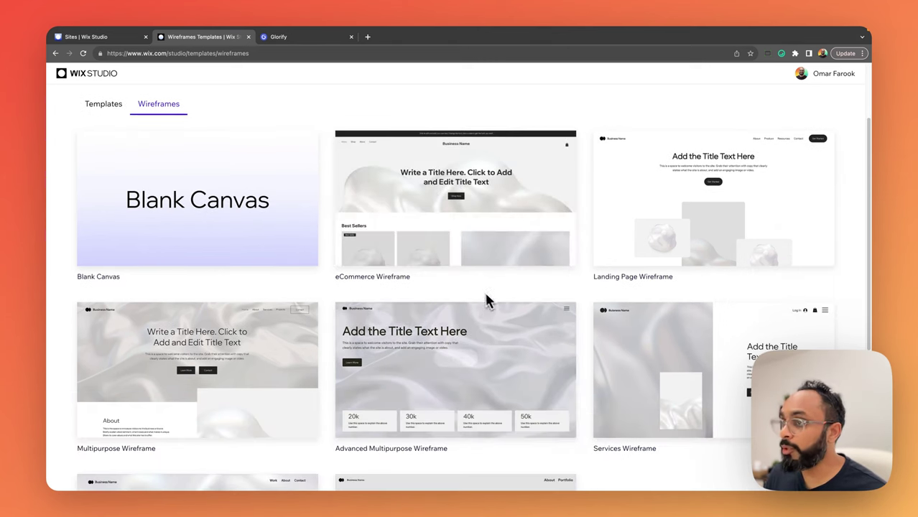
{"action": "scroll", "coordinate": [548, 293], "scroll_direction": "down", "scroll_amount": 1}
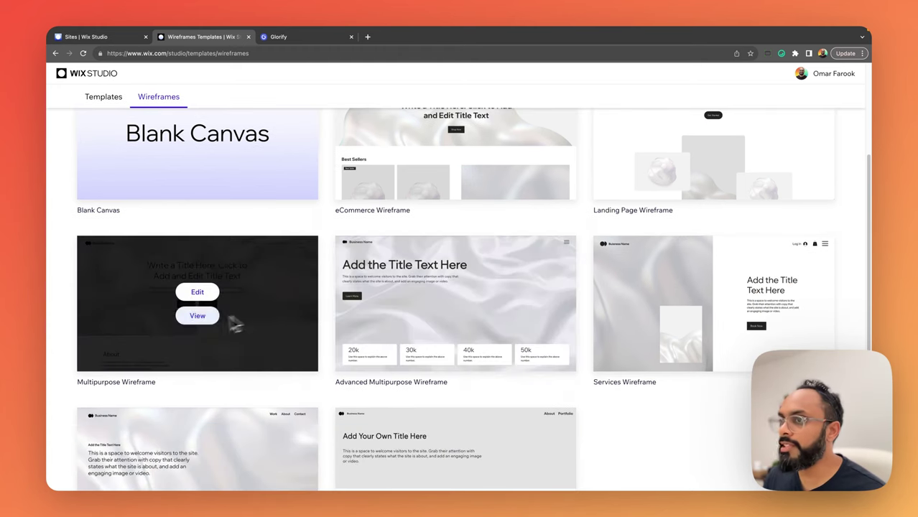
{"action": "scroll", "coordinate": [273, 334], "scroll_direction": "down", "scroll_amount": 2}
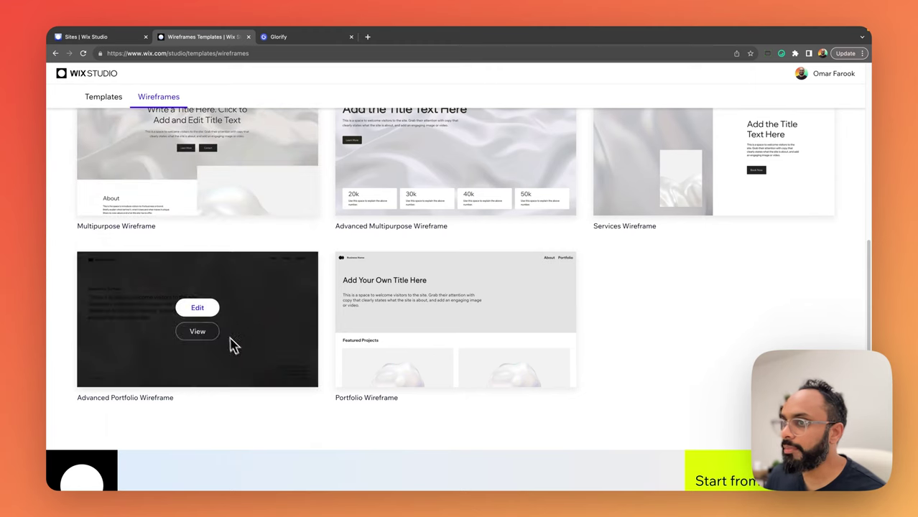
{"action": "scroll", "coordinate": [681, 294], "scroll_direction": "up", "scroll_amount": 5}
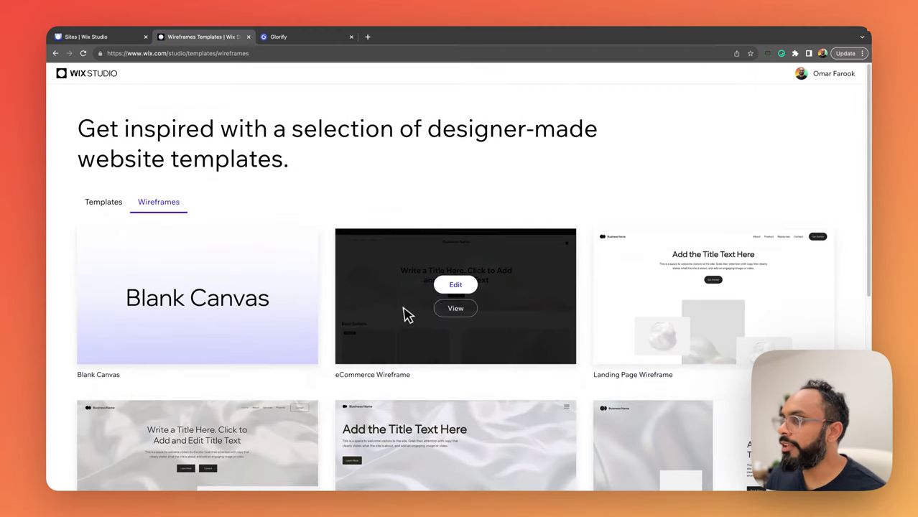
Step: Open the live preview of the eCommerce Wireframe and examine its desktop layout from the header to the footer
{"action": "left_click", "coordinate": [456, 310]}
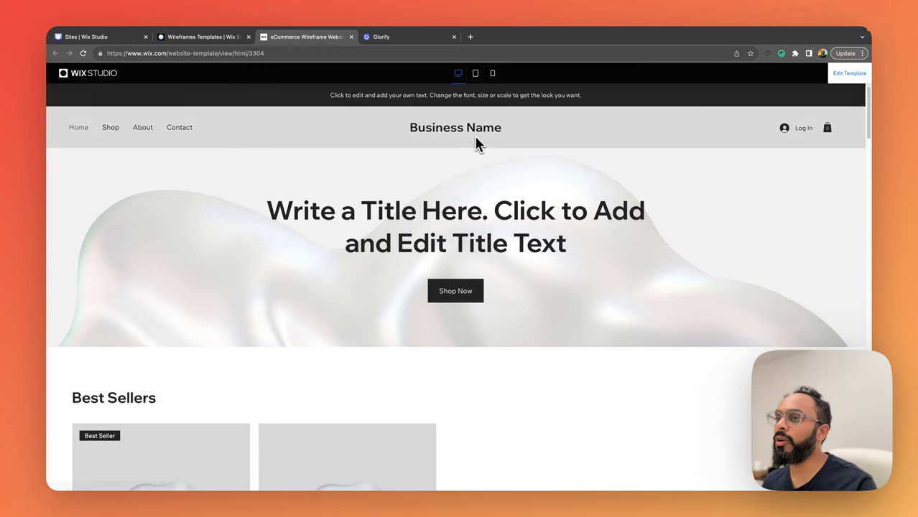
{"action": "scroll", "coordinate": [474, 140], "scroll_direction": "down", "scroll_amount": 3}
{"action": "scroll", "coordinate": [450, 203], "scroll_direction": "down", "scroll_amount": 6}
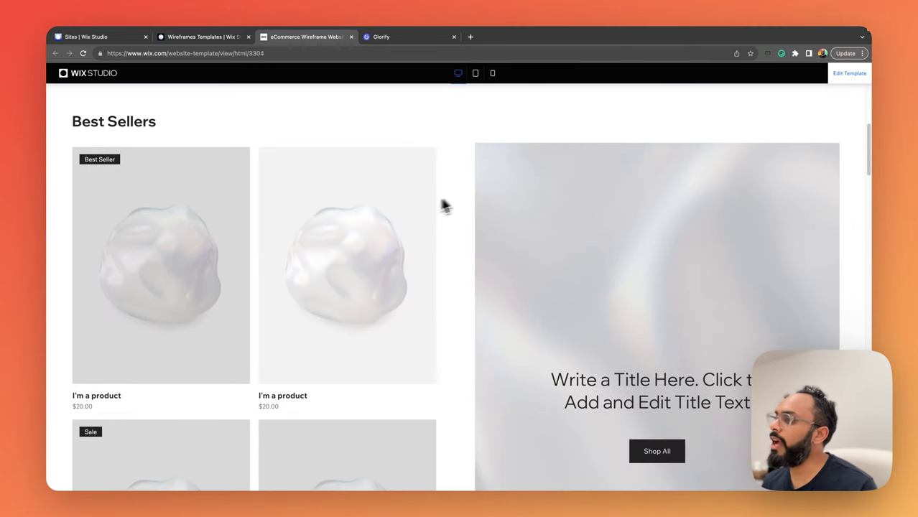
{"action": "scroll", "coordinate": [449, 206], "scroll_direction": "down", "scroll_amount": 5}
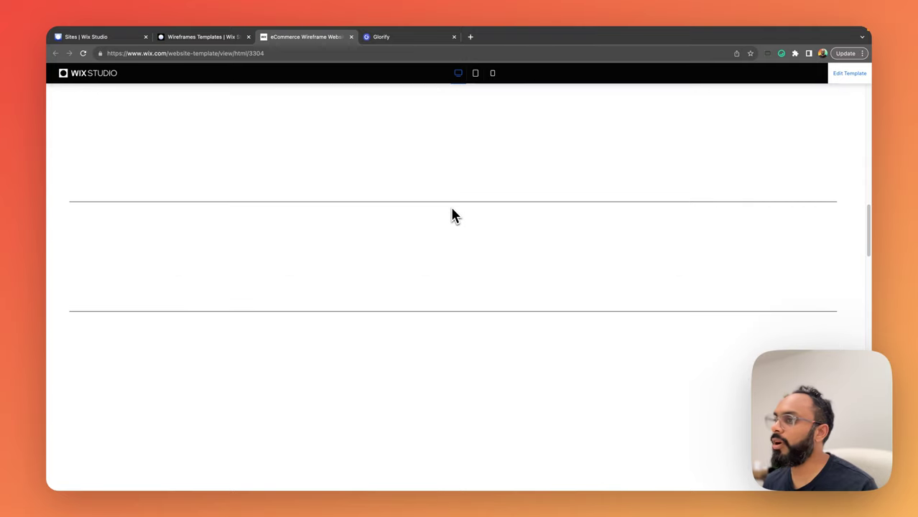
{"action": "scroll", "coordinate": [375, 217], "scroll_direction": "up", "scroll_amount": 1}
{"action": "scroll", "coordinate": [573, 231], "scroll_direction": "down", "scroll_amount": 5}
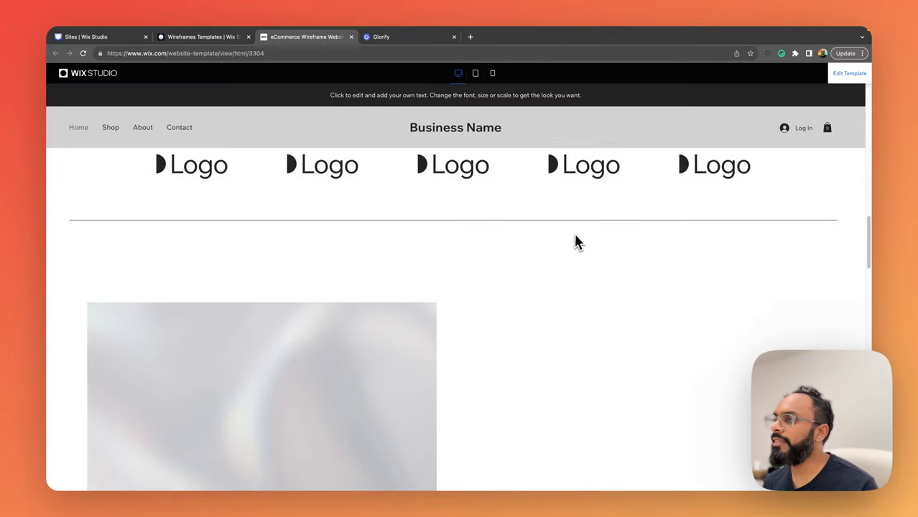
{"action": "scroll", "coordinate": [592, 220], "scroll_direction": "down", "scroll_amount": 10}
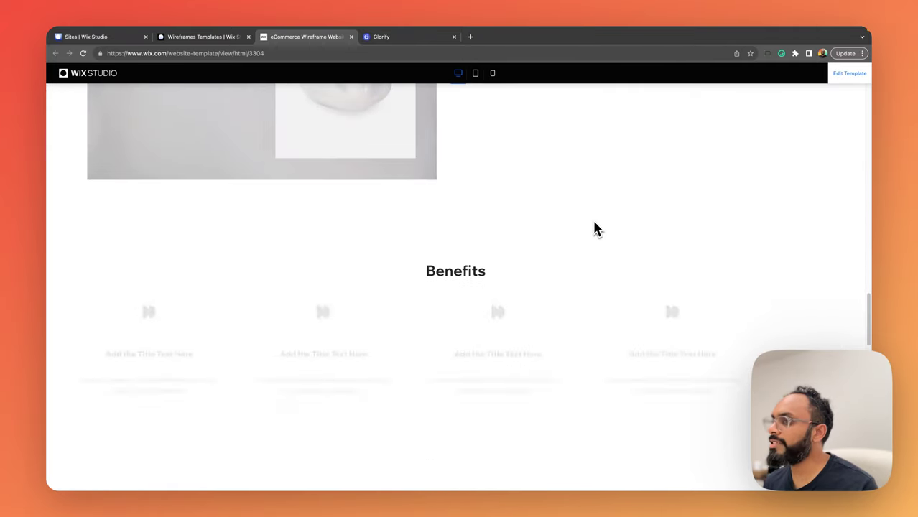
{"action": "scroll", "coordinate": [593, 221], "scroll_direction": "down", "scroll_amount": 5}
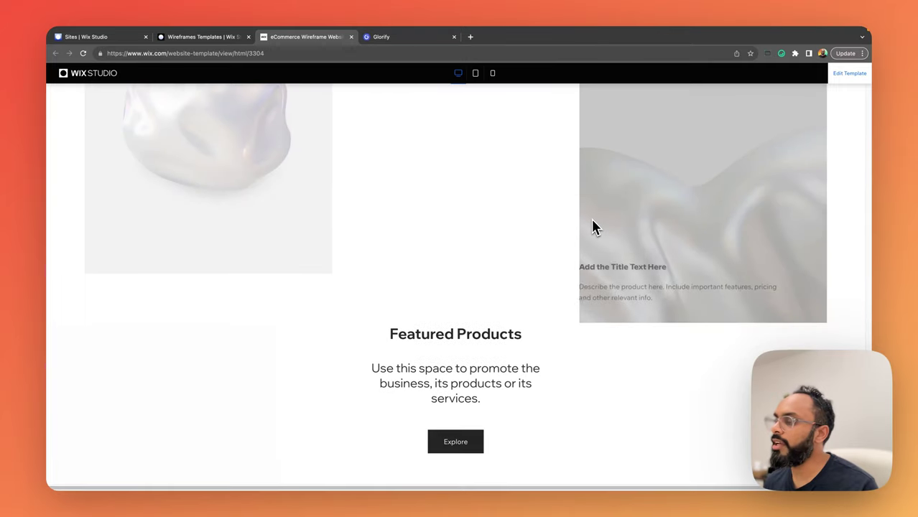
{"action": "scroll", "coordinate": [520, 245], "scroll_direction": "down", "scroll_amount": 8}
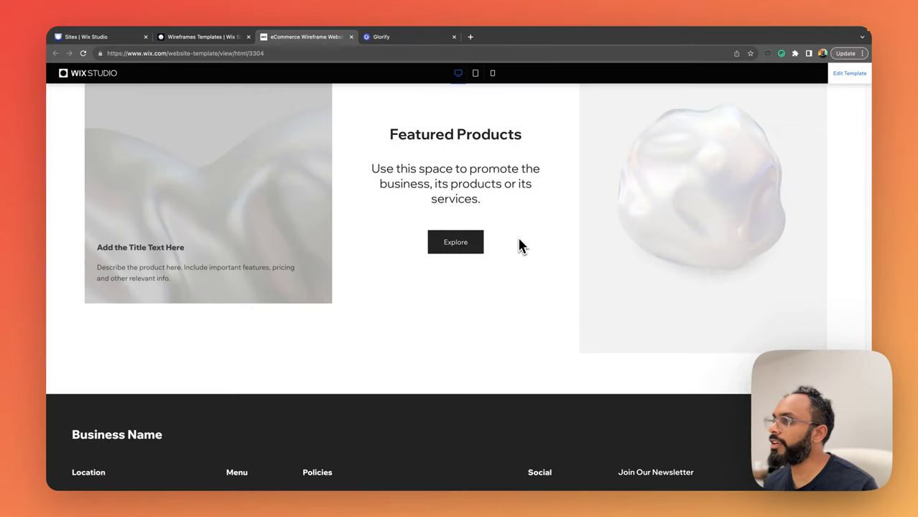
Step: Preview the eCommerce Wireframe at tablet size, reloading the page once, and examine how its sections and entrance animations adapt
{"action": "left_click", "coordinate": [476, 73]}
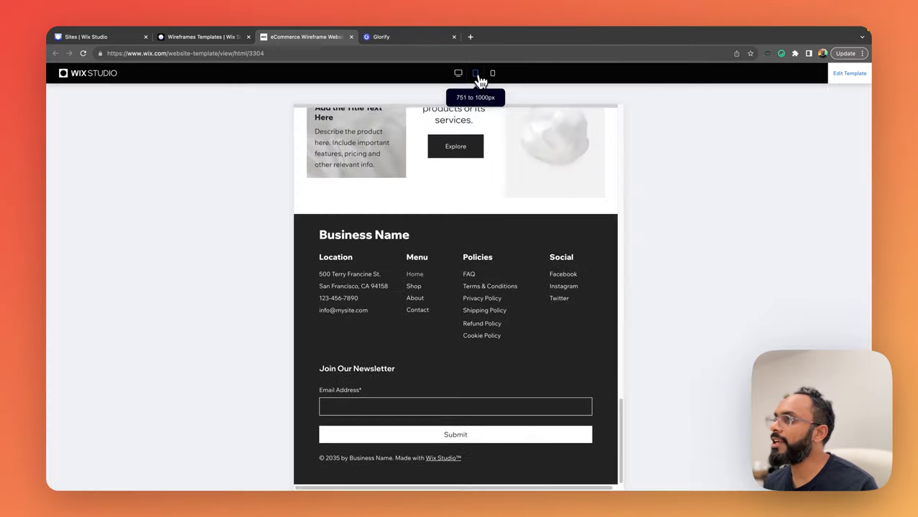
{"action": "scroll", "coordinate": [503, 253], "scroll_direction": "up", "scroll_amount": 6}
{"action": "scroll", "coordinate": [506, 264], "scroll_direction": "up", "scroll_amount": 8}
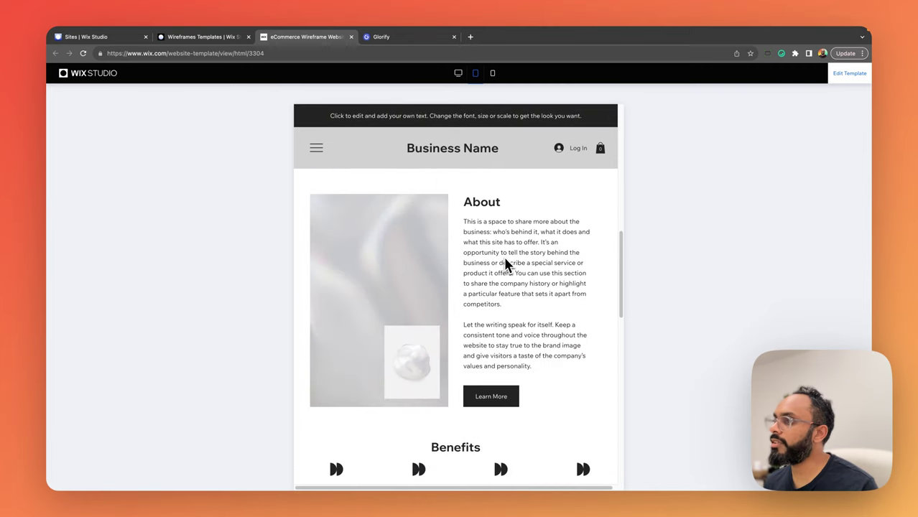
{"action": "key", "text": "super+r"}
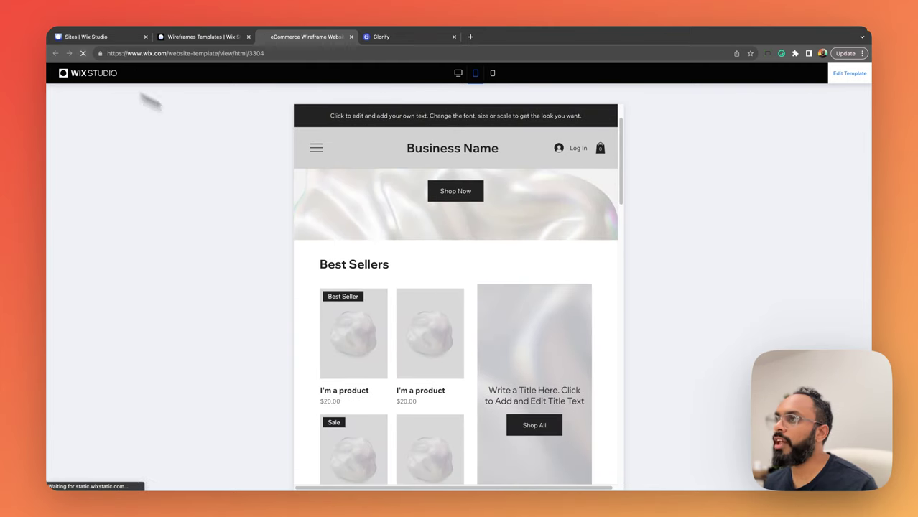
{"action": "left_click", "coordinate": [474, 73]}
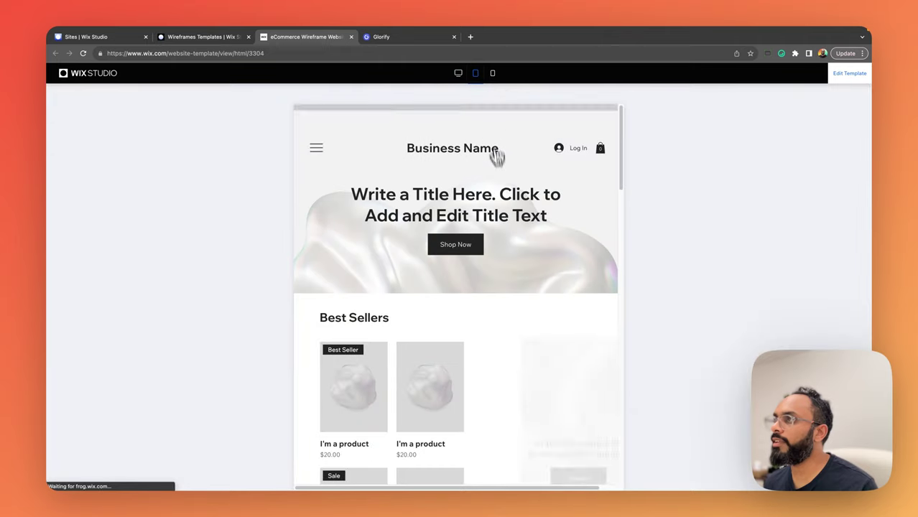
{"action": "scroll", "coordinate": [498, 185], "scroll_direction": "down", "scroll_amount": 5}
{"action": "scroll", "coordinate": [497, 181], "scroll_direction": "down", "scroll_amount": 8}
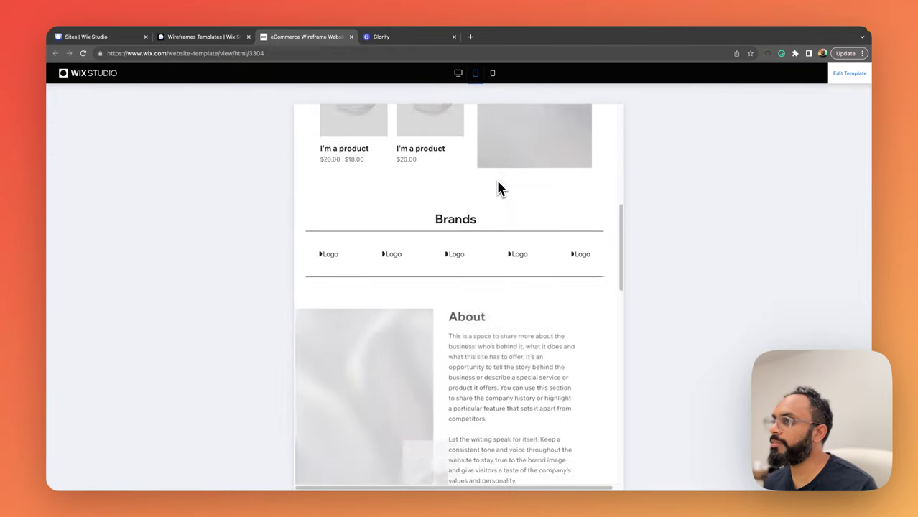
{"action": "scroll", "coordinate": [500, 189], "scroll_direction": "down", "scroll_amount": 8}
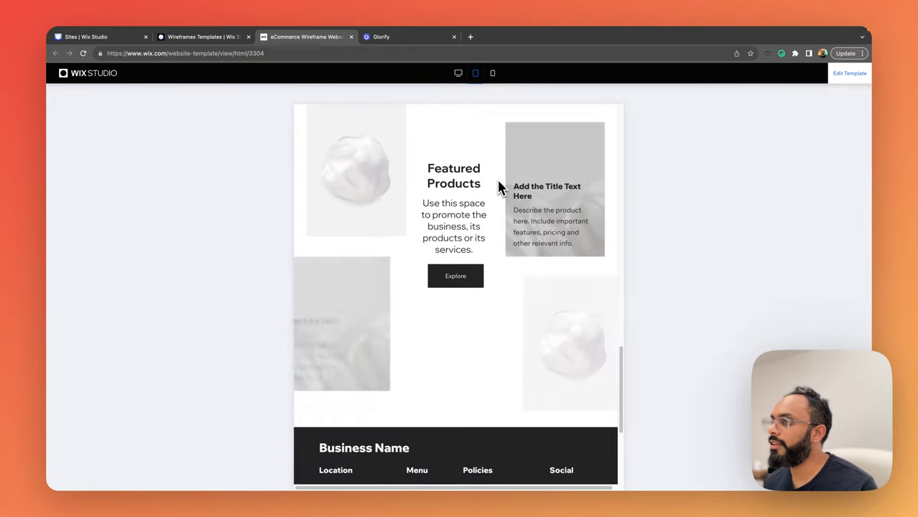
{"action": "scroll", "coordinate": [498, 186], "scroll_direction": "up", "scroll_amount": 15}
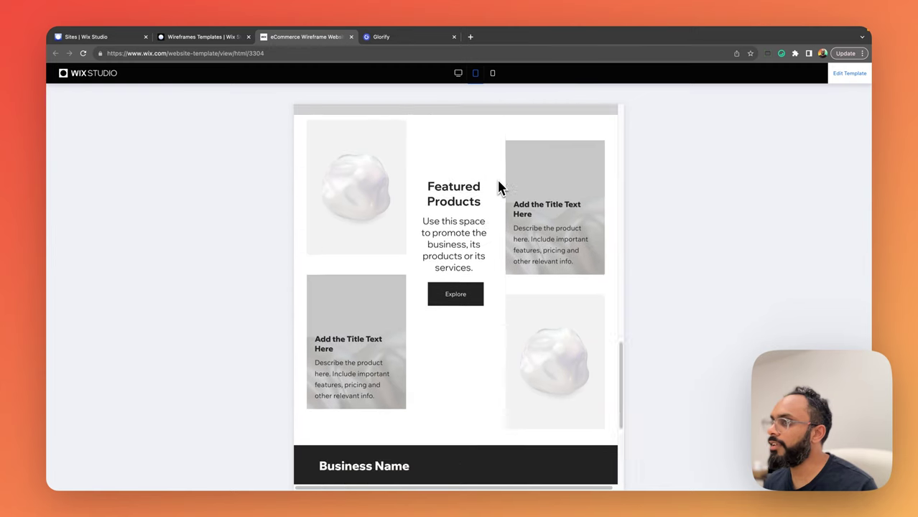
Step: Preview the eCommerce Wireframe at mobile size, reloading the page once, and examine its stacked sections from the header to the footer
{"action": "left_click", "coordinate": [493, 74]}
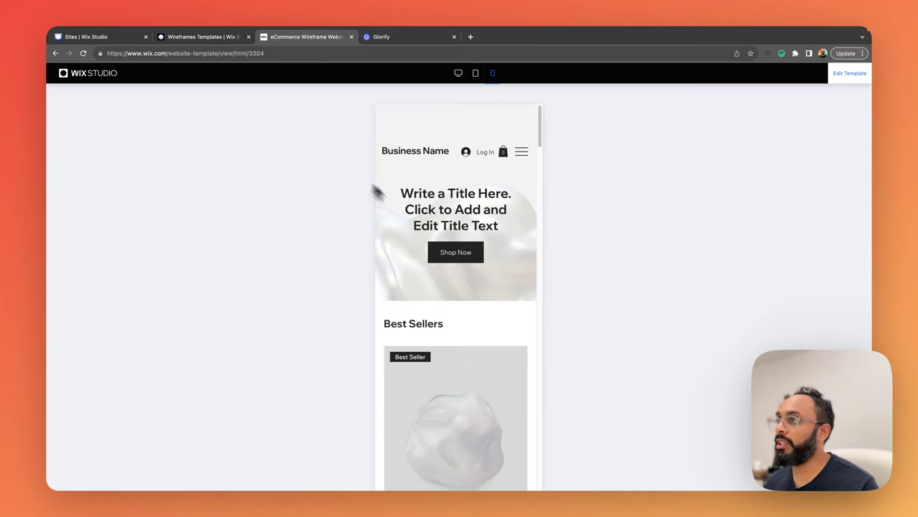
{"action": "left_click", "coordinate": [83, 54]}
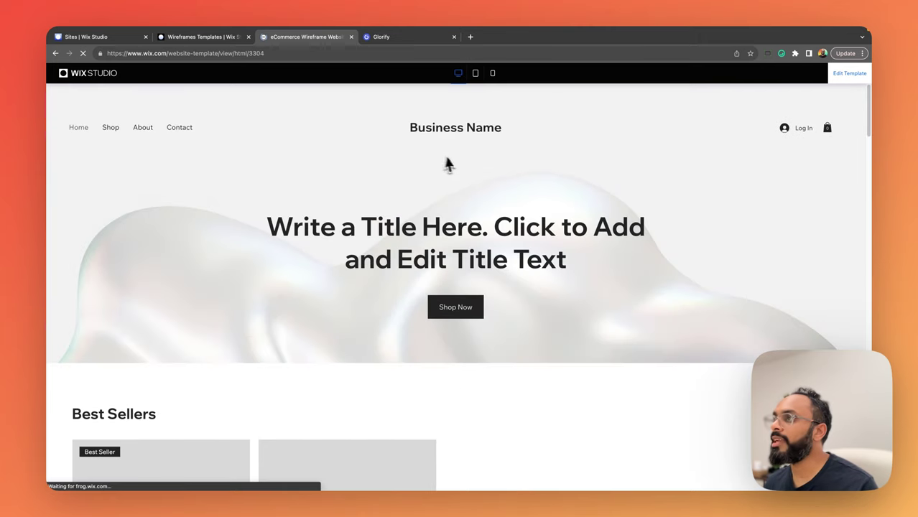
{"action": "left_click", "coordinate": [494, 75]}
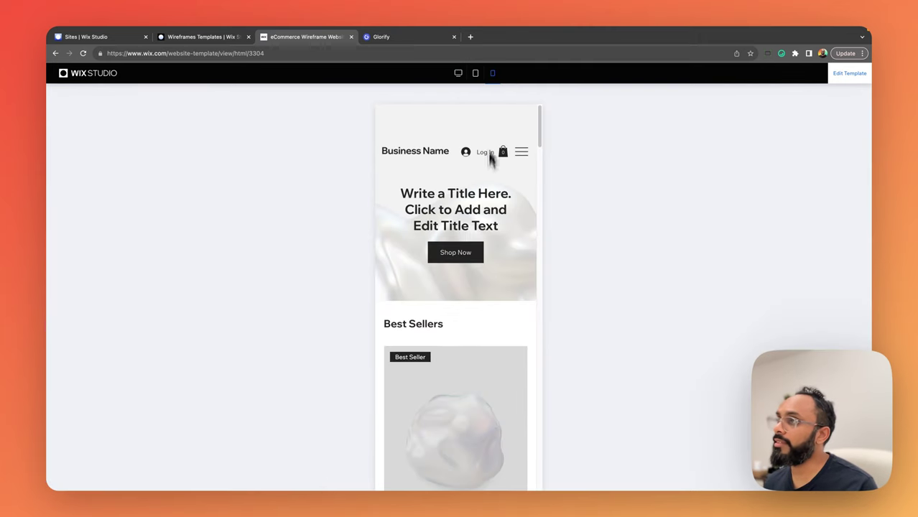
{"action": "mouse_move", "coordinate": [488, 203]}
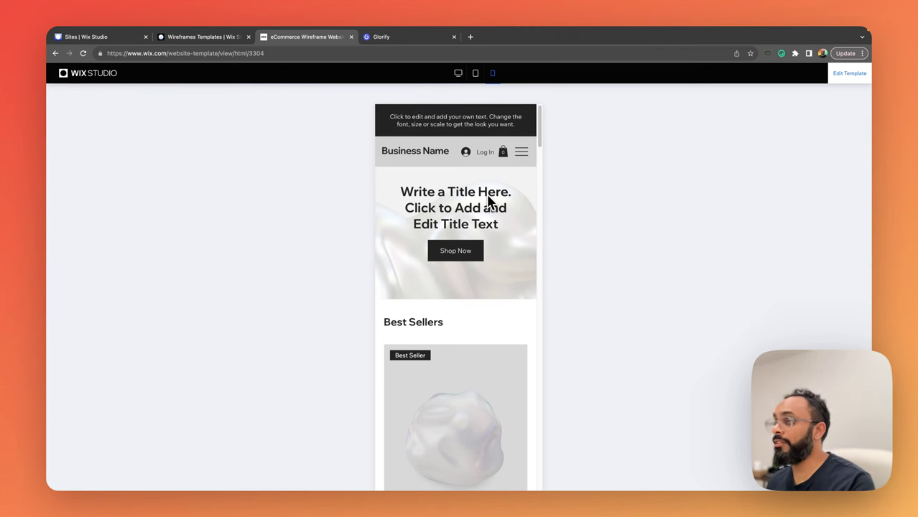
{"action": "scroll", "coordinate": [488, 199], "scroll_direction": "down", "scroll_amount": 6}
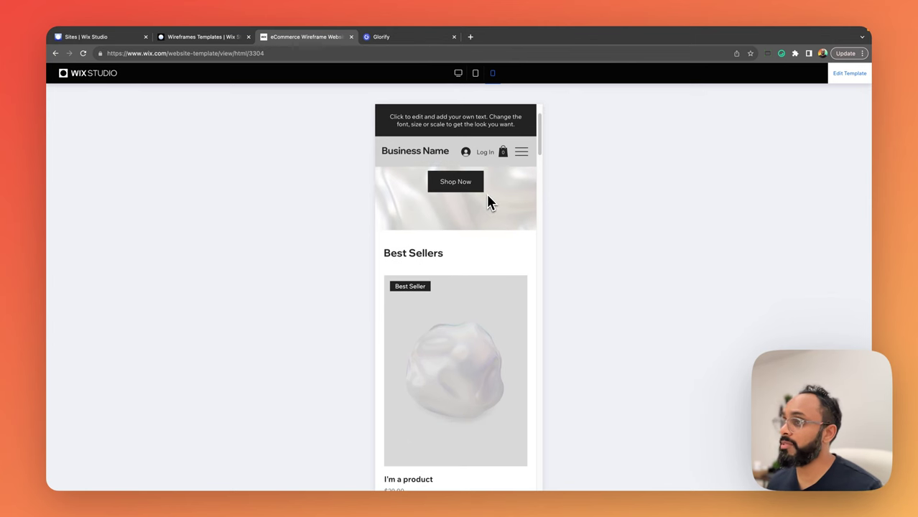
{"action": "scroll", "coordinate": [487, 202], "scroll_direction": "down", "scroll_amount": 8}
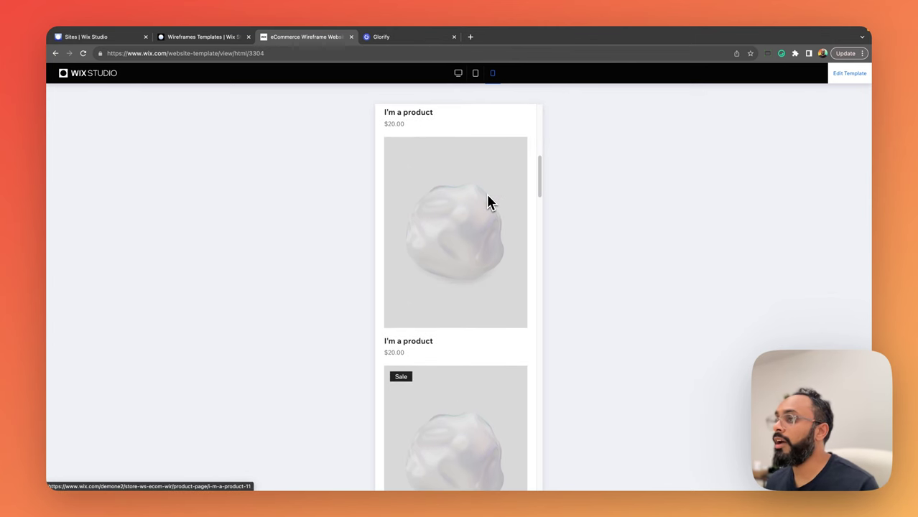
{"action": "scroll", "coordinate": [488, 201], "scroll_direction": "down", "scroll_amount": 8}
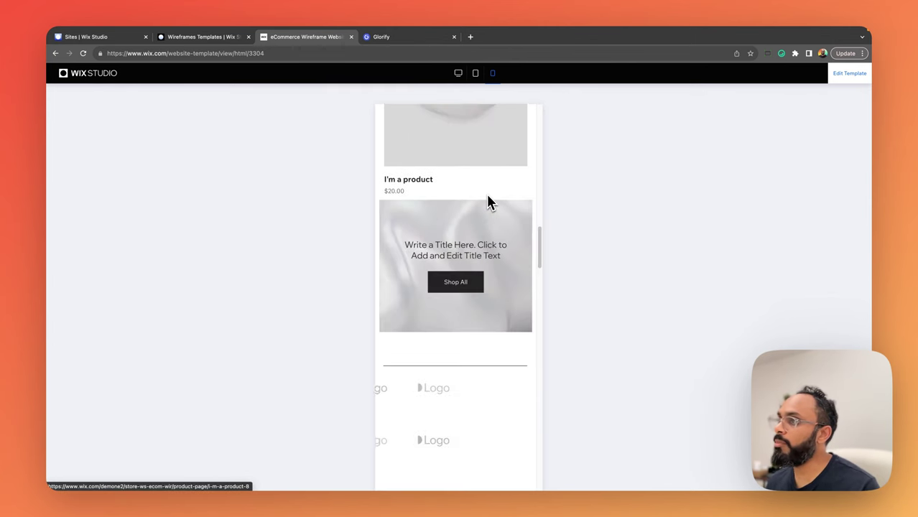
{"action": "scroll", "coordinate": [488, 202], "scroll_direction": "down", "scroll_amount": 10}
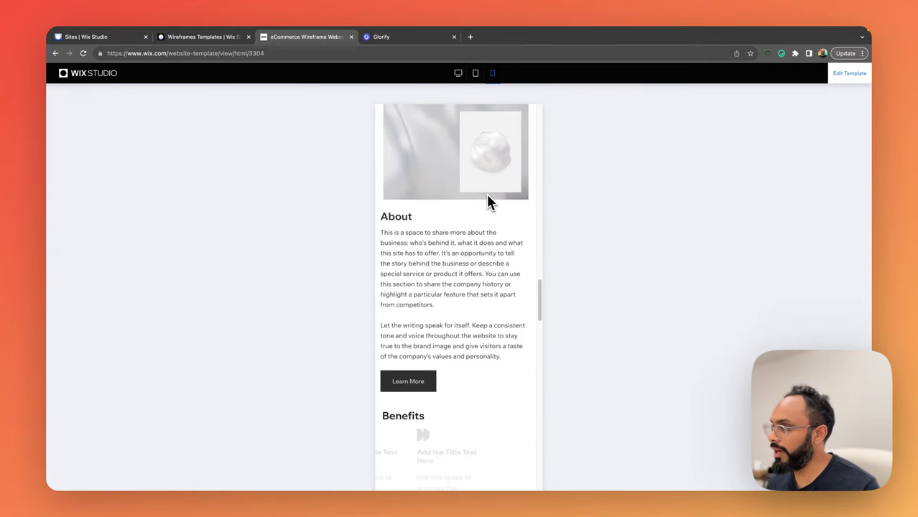
{"action": "scroll", "coordinate": [487, 202], "scroll_direction": "down", "scroll_amount": 10}
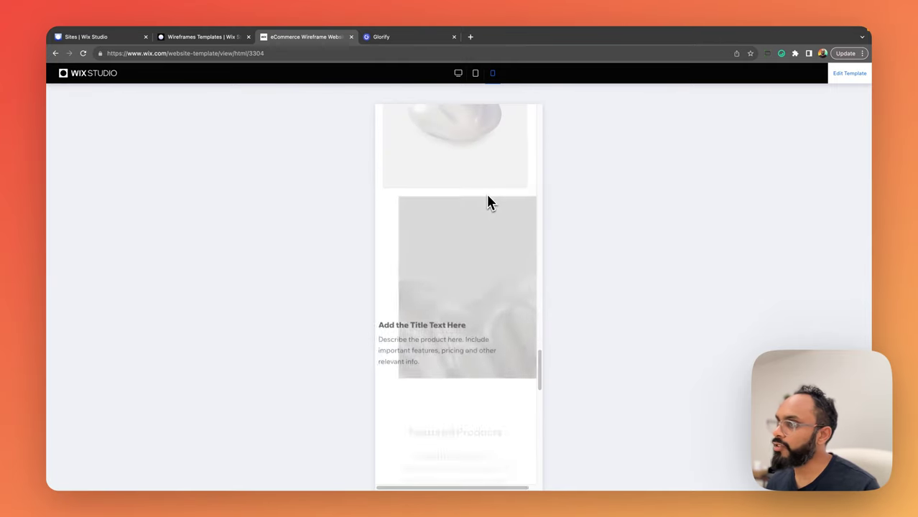
{"action": "scroll", "coordinate": [488, 202], "scroll_direction": "down", "scroll_amount": 5}
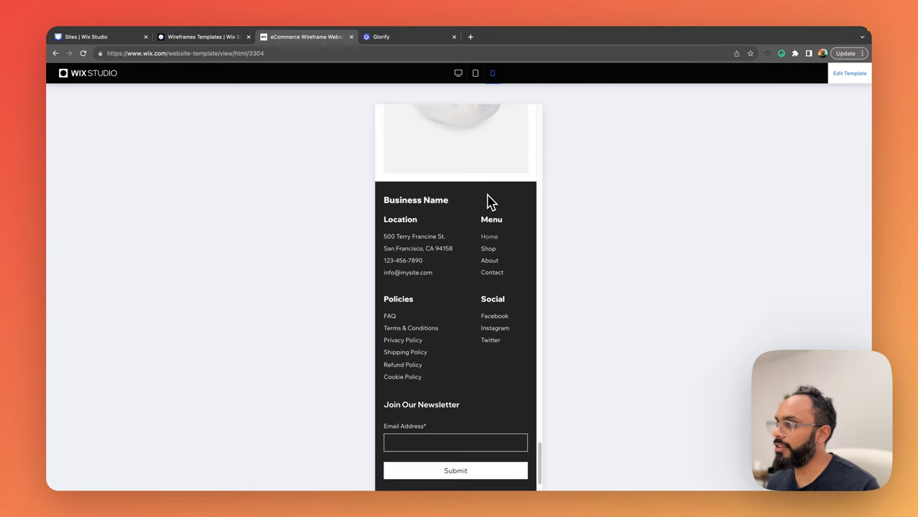
Step: Open the Shop page of the mobile preview through its navigation menu
{"action": "scroll", "coordinate": [480, 202], "scroll_direction": "up", "scroll_amount": 10}
{"action": "scroll", "coordinate": [480, 203], "scroll_direction": "up", "scroll_amount": 15}
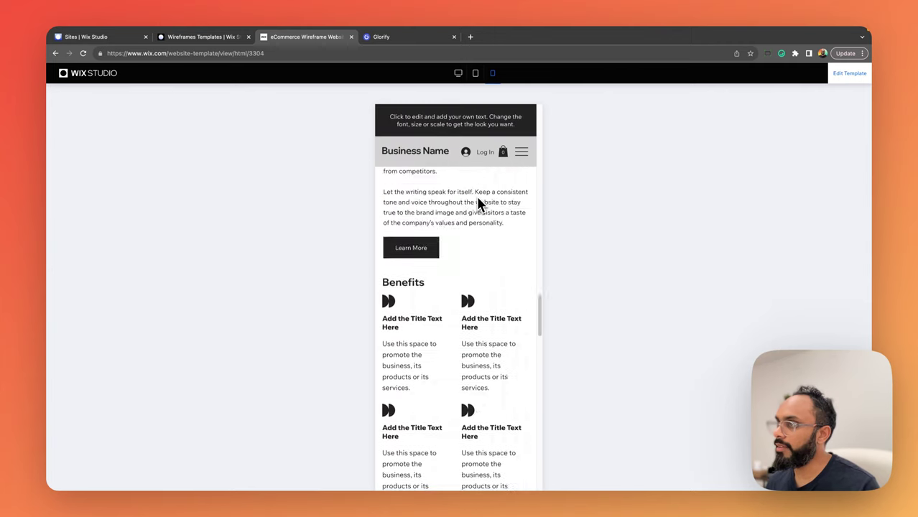
{"action": "left_click", "coordinate": [522, 152]}
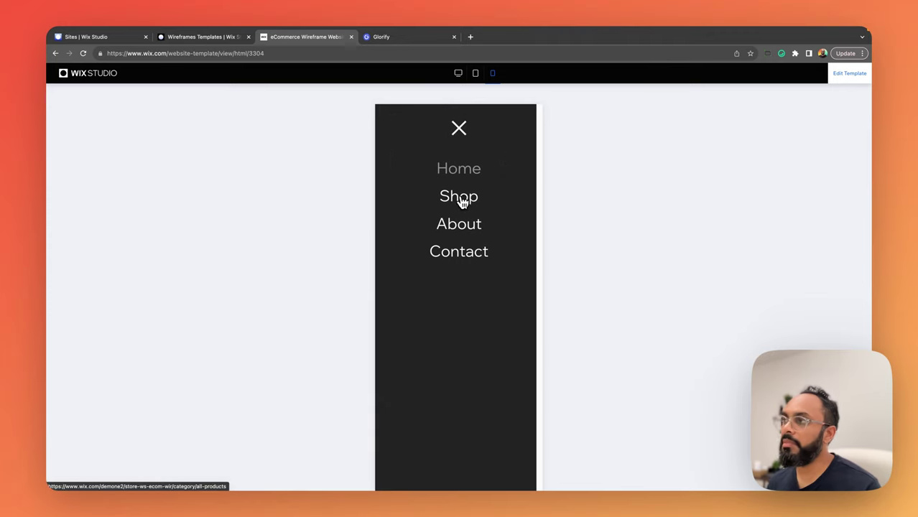
{"action": "left_click", "coordinate": [467, 194]}
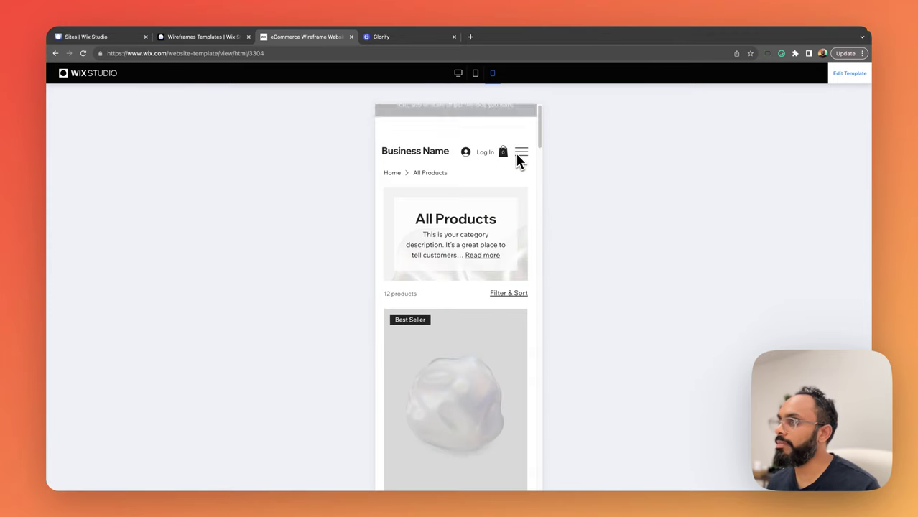
Step: Return to the desktop preview and examine the Shop page, comparing the Featured products category with All Products
{"action": "left_click", "coordinate": [458, 75]}
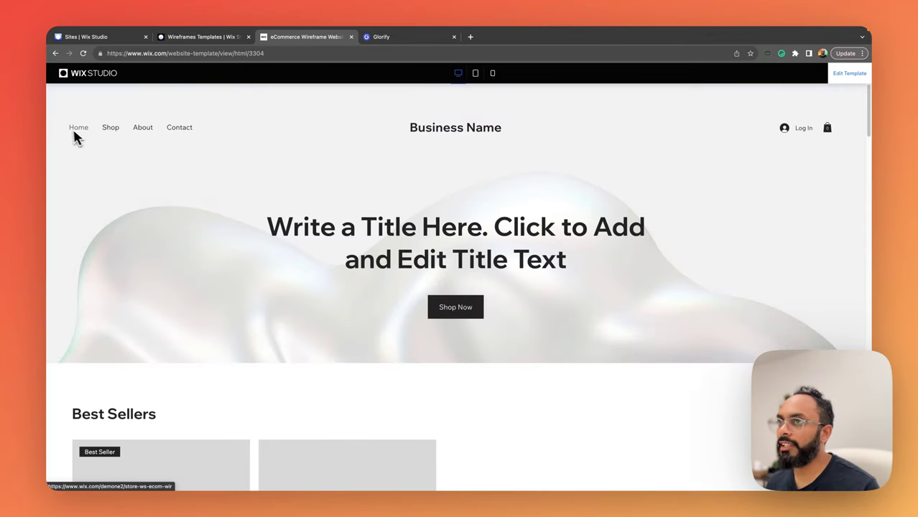
{"action": "left_click", "coordinate": [110, 129]}
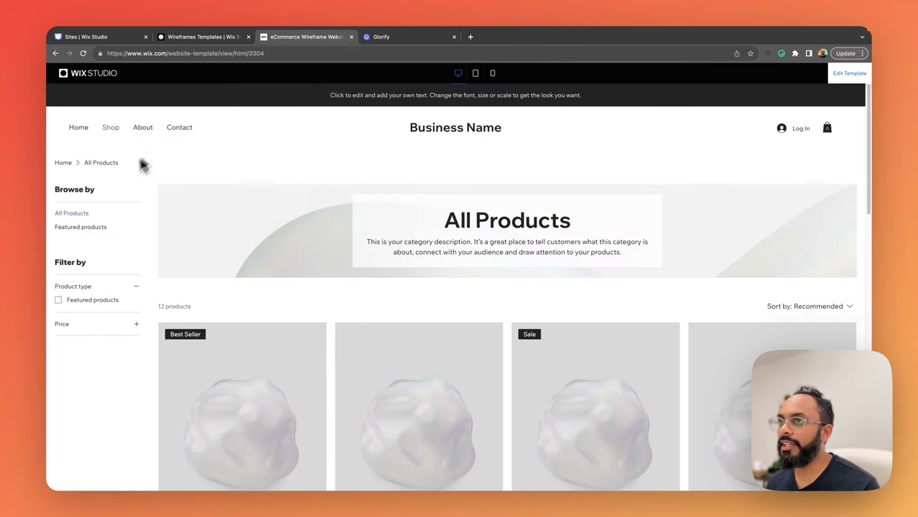
{"action": "scroll", "coordinate": [461, 155], "scroll_direction": "down", "scroll_amount": 1}
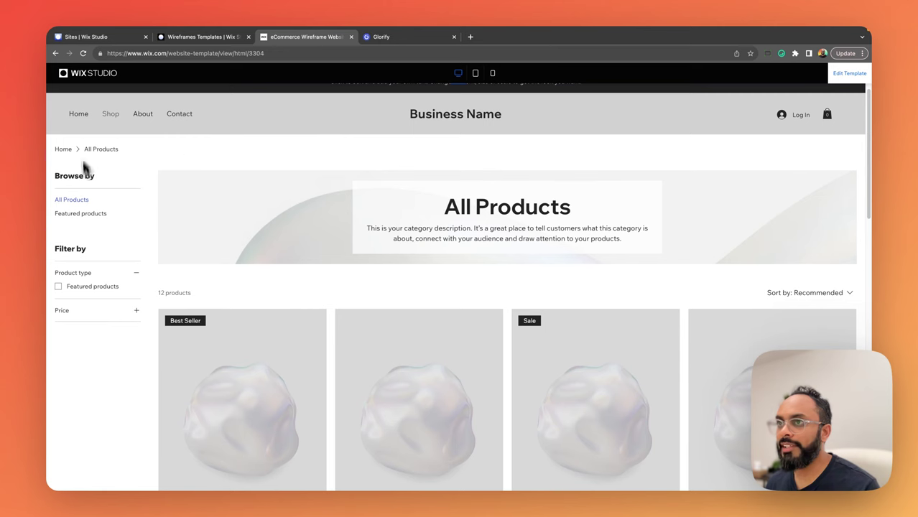
{"action": "left_click", "coordinate": [79, 213]}
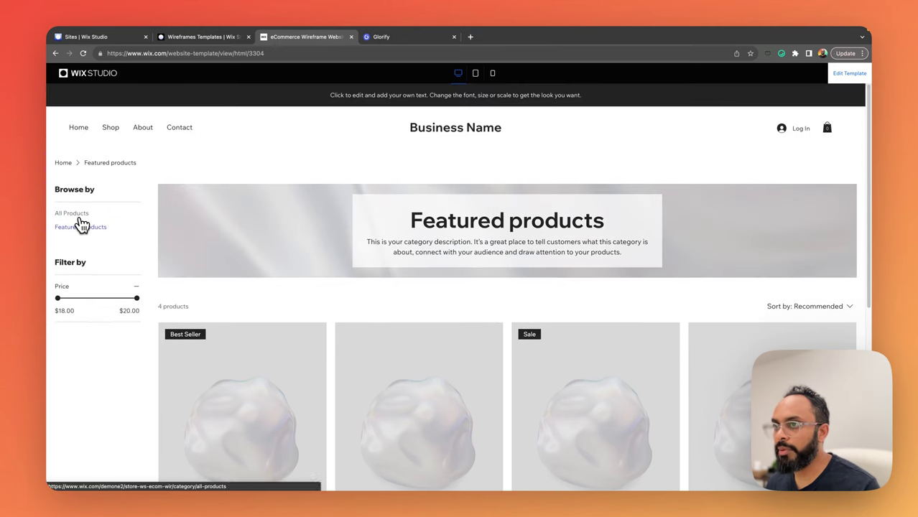
{"action": "left_click", "coordinate": [73, 214]}
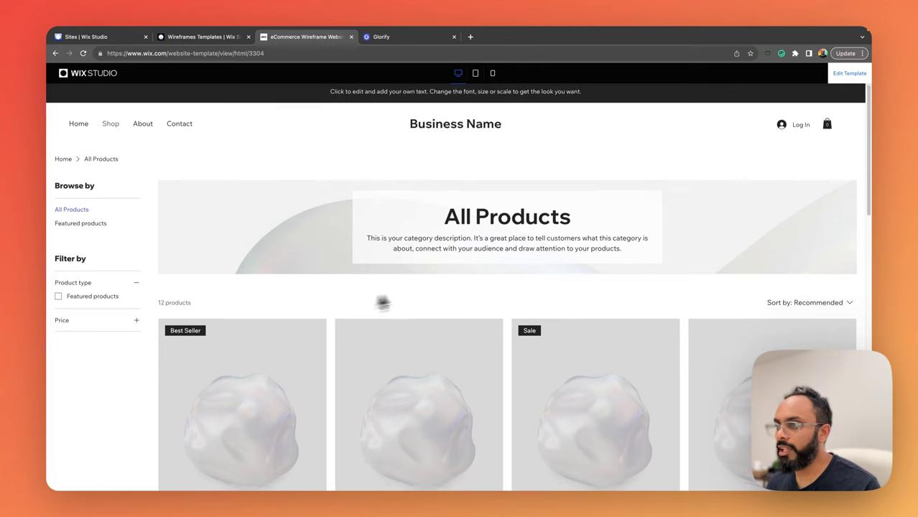
{"action": "scroll", "coordinate": [382, 300], "scroll_direction": "down", "scroll_amount": 10}
{"action": "scroll", "coordinate": [325, 296], "scroll_direction": "down", "scroll_amount": 9}
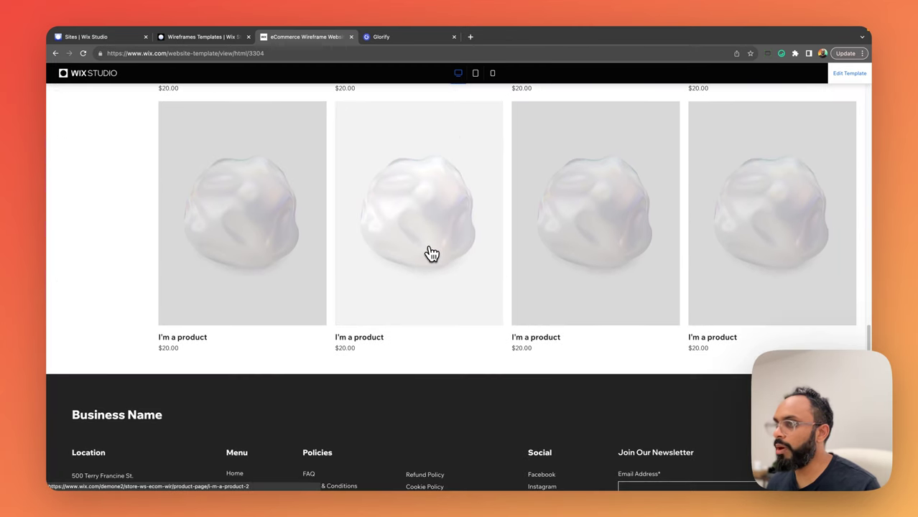
Step: Open the second product in the last row of the shop and examine its gallery images and product details
{"action": "left_click", "coordinate": [431, 254]}
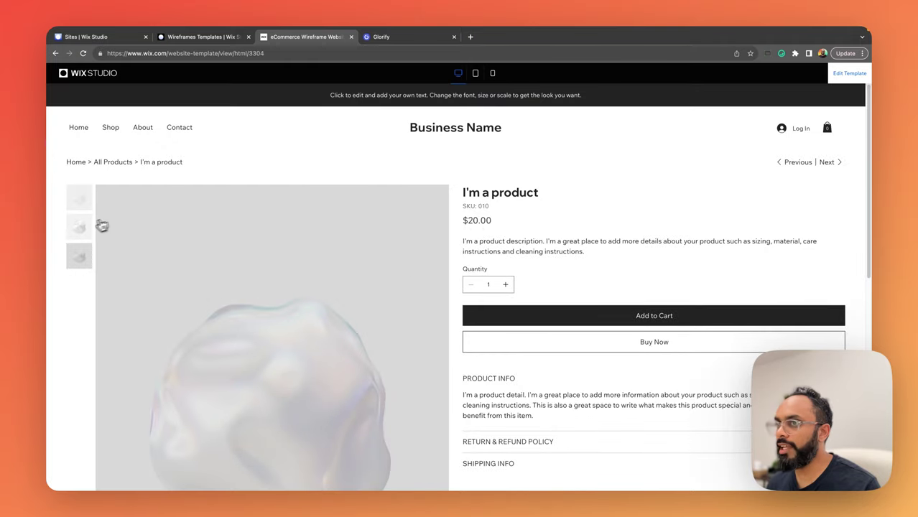
{"action": "left_click", "coordinate": [80, 256]}
{"action": "scroll", "coordinate": [214, 211], "scroll_direction": "down", "scroll_amount": 2}
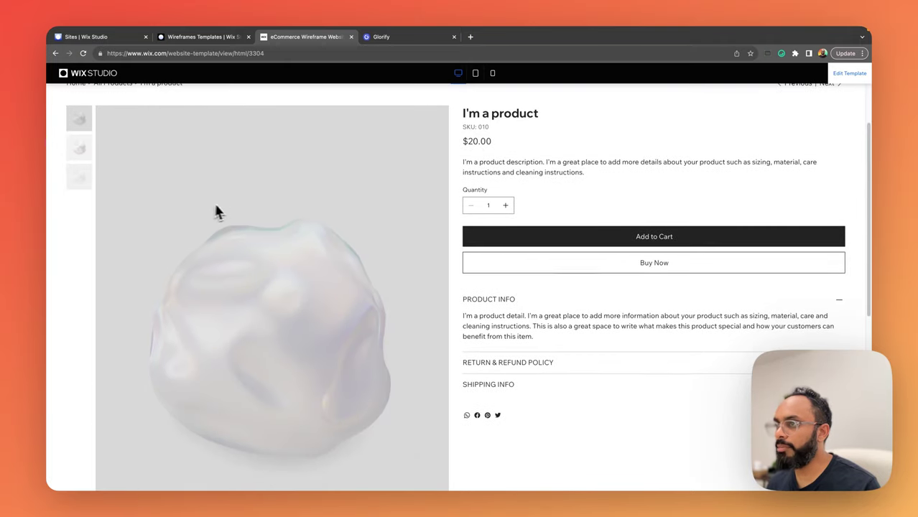
{"action": "left_click", "coordinate": [84, 143]}
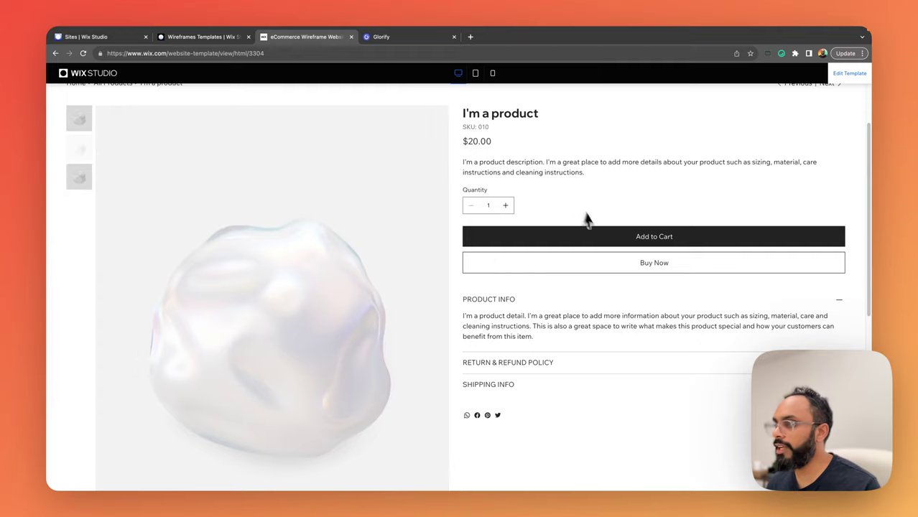
{"action": "scroll", "coordinate": [588, 223], "scroll_direction": "up", "scroll_amount": 2}
{"action": "scroll", "coordinate": [593, 228], "scroll_direction": "down", "scroll_amount": 10}
{"action": "scroll", "coordinate": [593, 228], "scroll_direction": "up", "scroll_amount": 10}
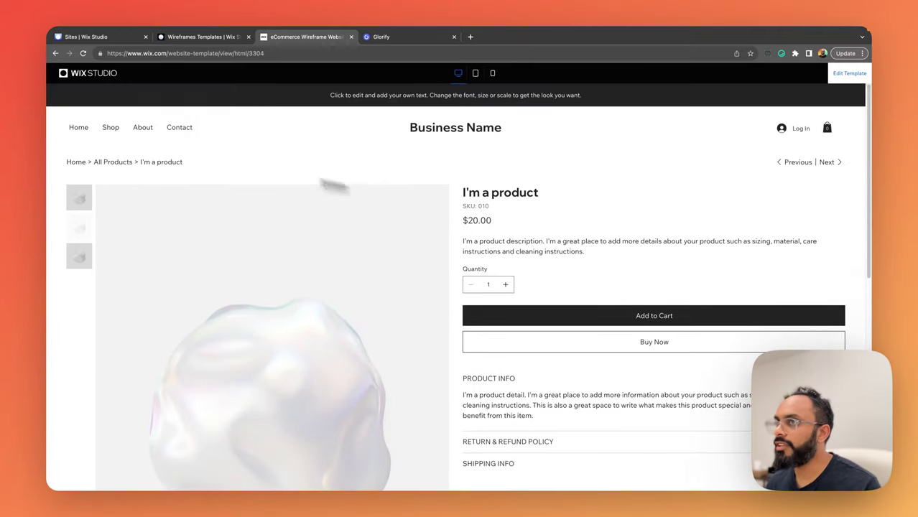
Step: Look through the template's About page and its Contact page with the contact form
{"action": "left_click", "coordinate": [158, 135]}
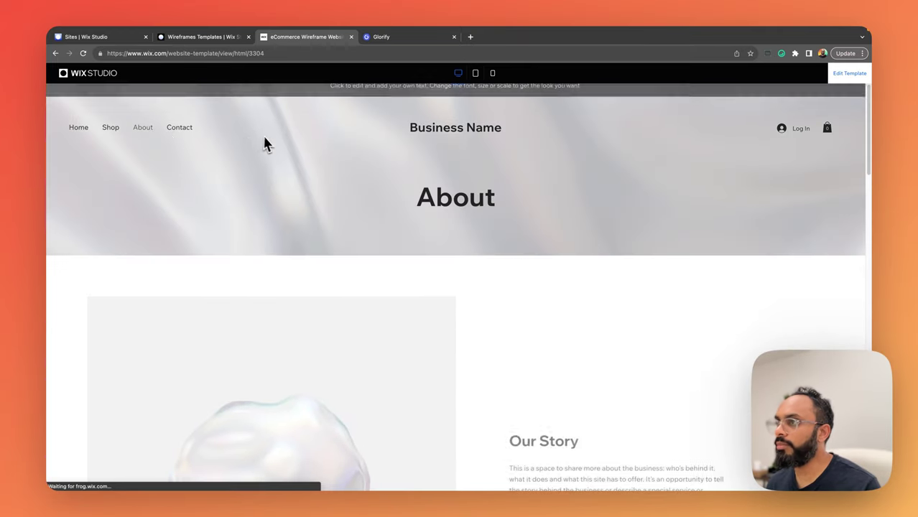
{"action": "scroll", "coordinate": [263, 149], "scroll_direction": "down", "scroll_amount": 6}
{"action": "scroll", "coordinate": [265, 158], "scroll_direction": "up", "scroll_amount": 6}
{"action": "left_click", "coordinate": [180, 129]}
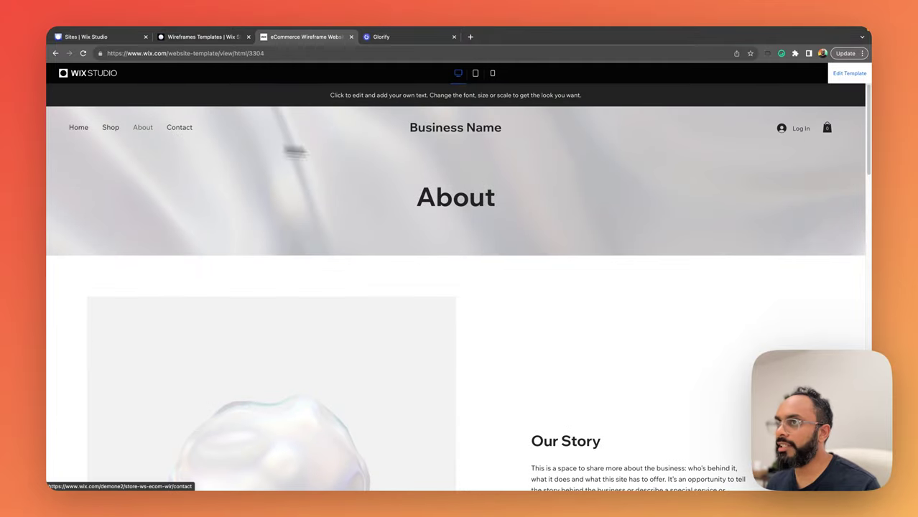
{"action": "scroll", "coordinate": [445, 162], "scroll_direction": "down", "scroll_amount": 10}
{"action": "scroll", "coordinate": [445, 161], "scroll_direction": "up", "scroll_amount": 10}
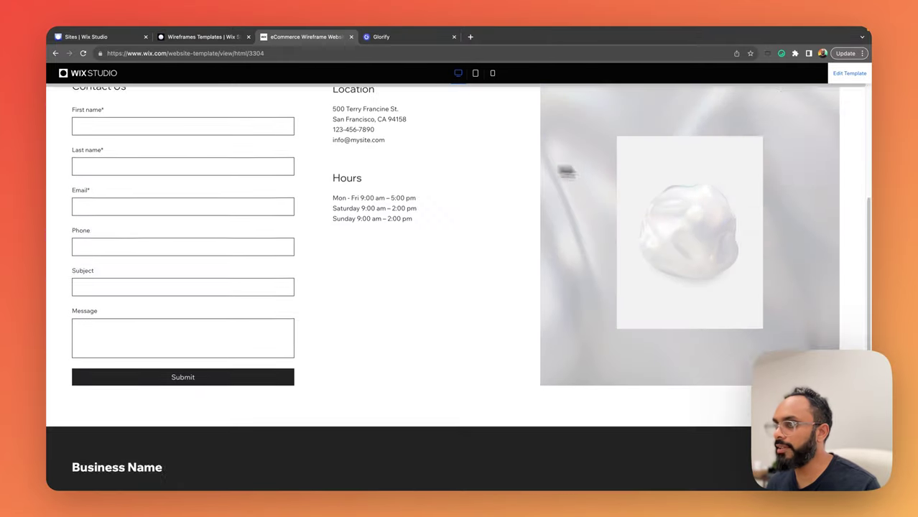
Step: View the template's cart and its Log In screen, closing each one again
{"action": "left_click", "coordinate": [826, 128]}
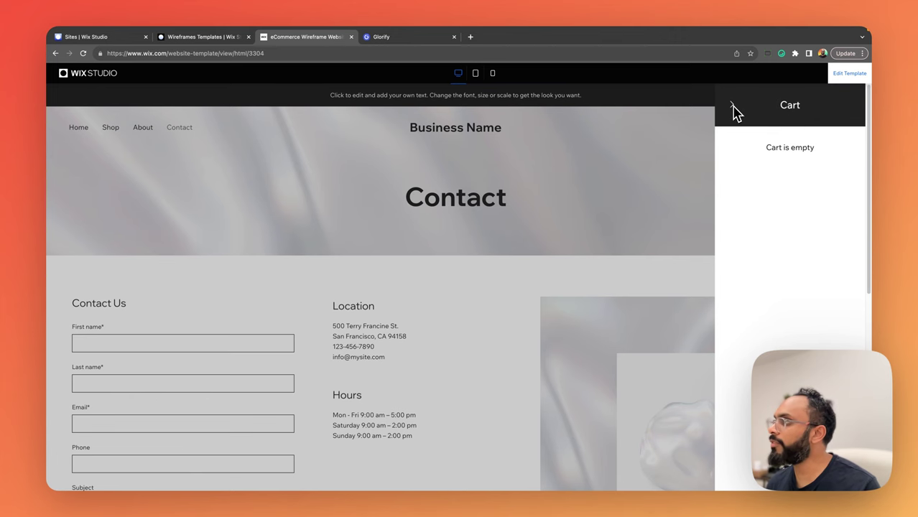
{"action": "left_click", "coordinate": [732, 106]}
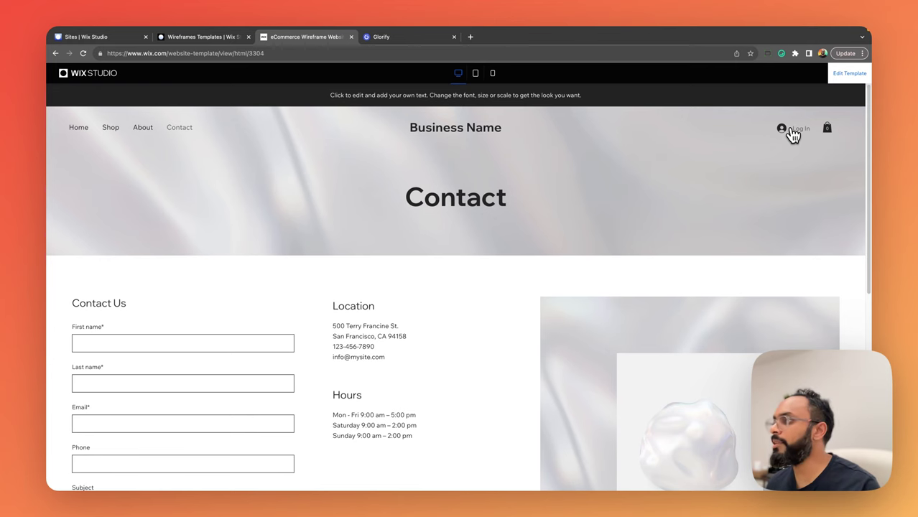
{"action": "left_click", "coordinate": [792, 133]}
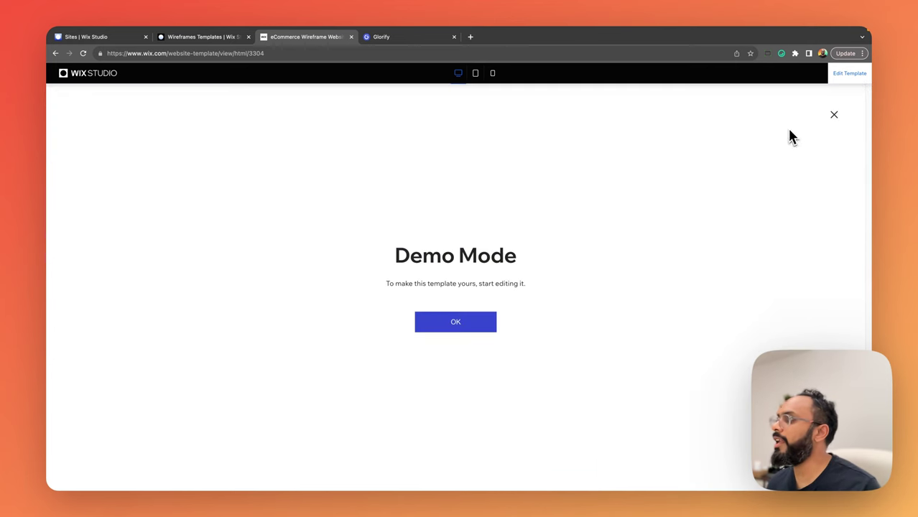
{"action": "left_click", "coordinate": [834, 118]}
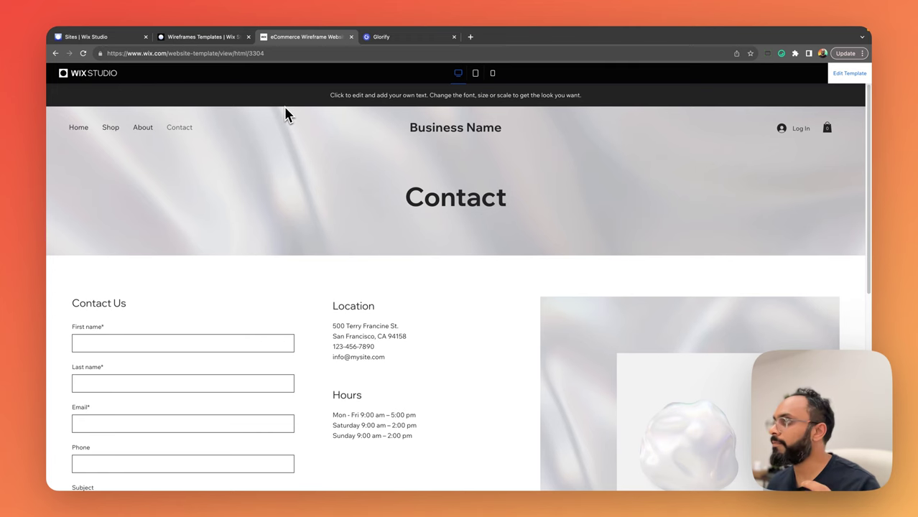
Step: Return to the wireframes gallery and open the eCommerce Wireframe for editing
{"action": "left_click", "coordinate": [202, 37]}
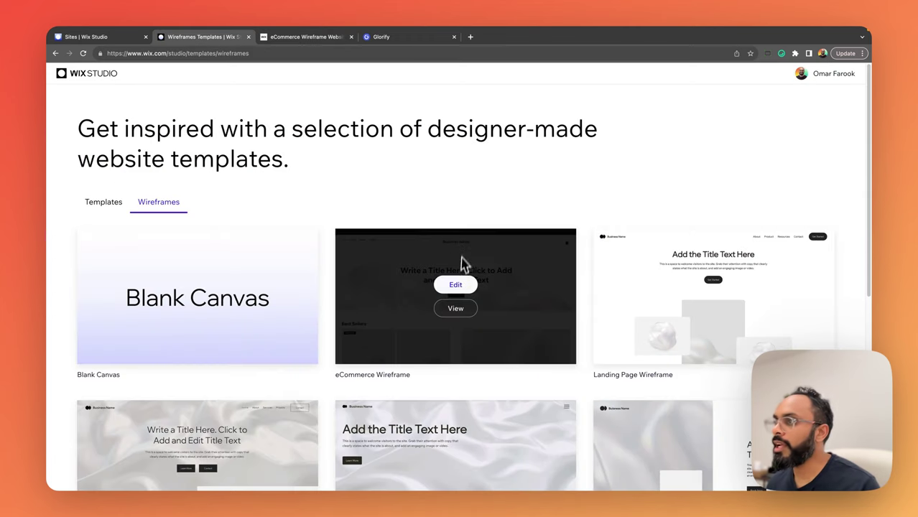
{"action": "left_click", "coordinate": [457, 285]}
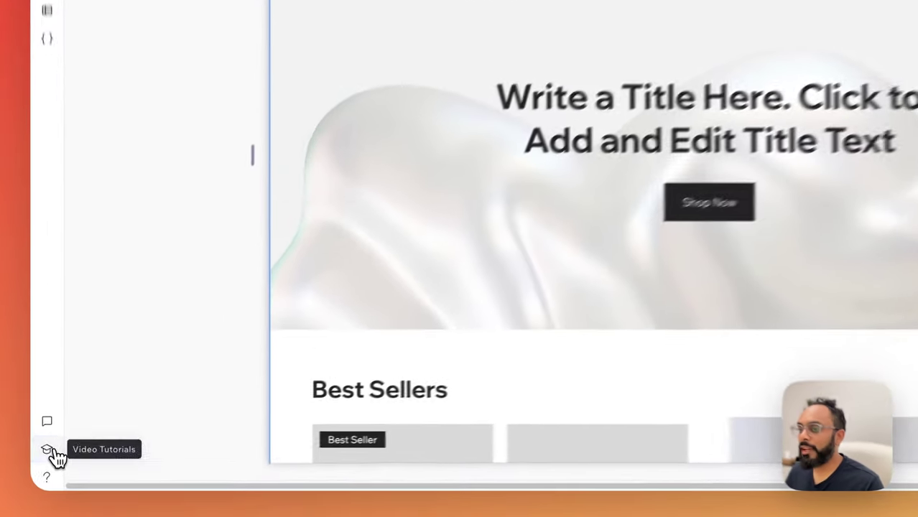
Step: Open the editor's Video Tutorials and look through the list of available lessons
{"action": "left_click", "coordinate": [56, 464]}
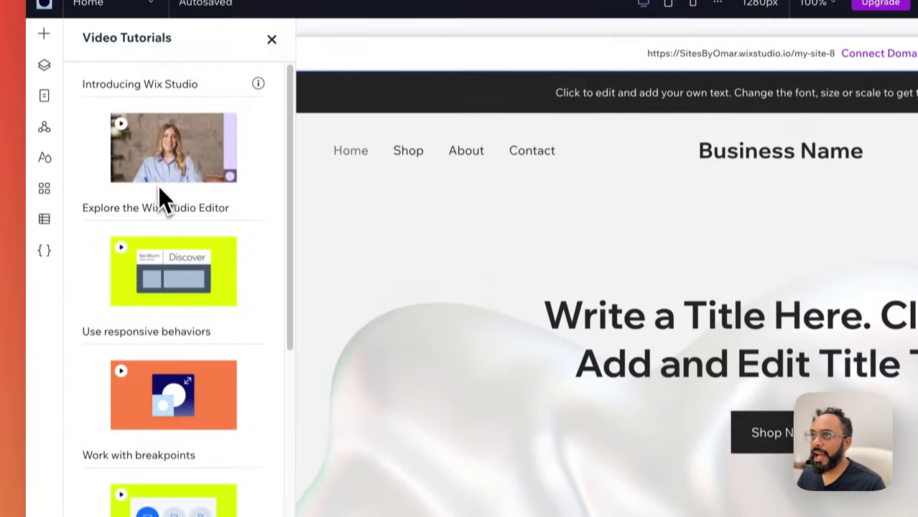
{"action": "scroll", "coordinate": [187, 172], "scroll_direction": "down", "scroll_amount": 10}
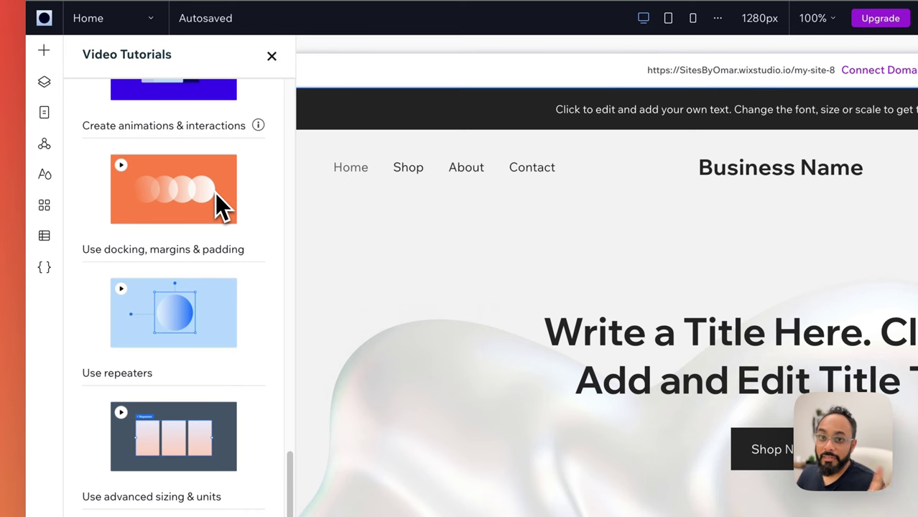
{"action": "scroll", "coordinate": [201, 191], "scroll_direction": "up", "scroll_amount": 10}
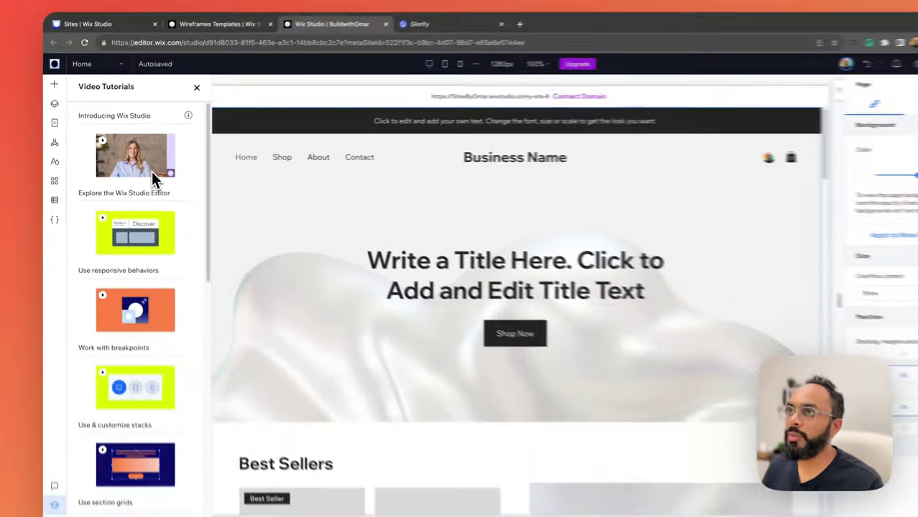
Step: Look through the remaining video tutorials and open the Wix Studio Academy to browse its course, tutorial and webinar sections
{"action": "scroll", "coordinate": [197, 373], "scroll_direction": "down", "scroll_amount": 10}
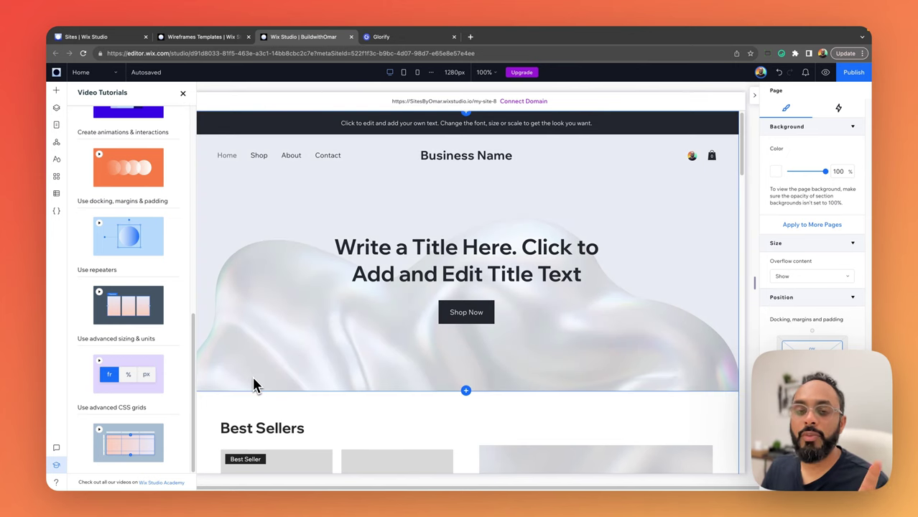
{"action": "left_click", "coordinate": [177, 484]}
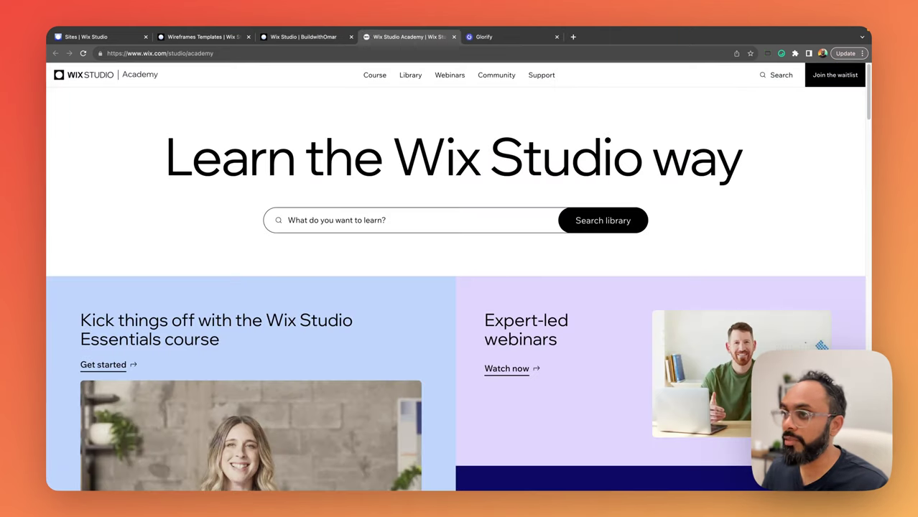
{"action": "scroll", "coordinate": [452, 140], "scroll_direction": "down", "scroll_amount": 8}
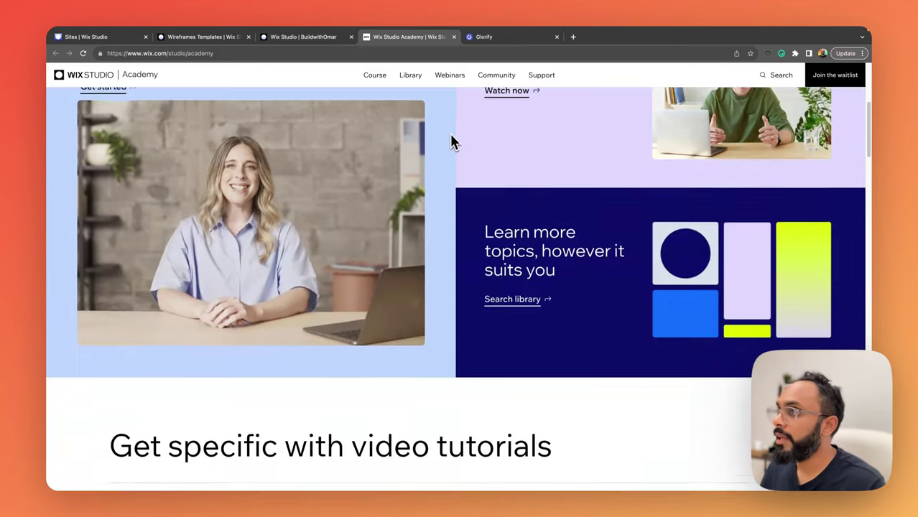
{"action": "scroll", "coordinate": [573, 176], "scroll_direction": "down", "scroll_amount": 15}
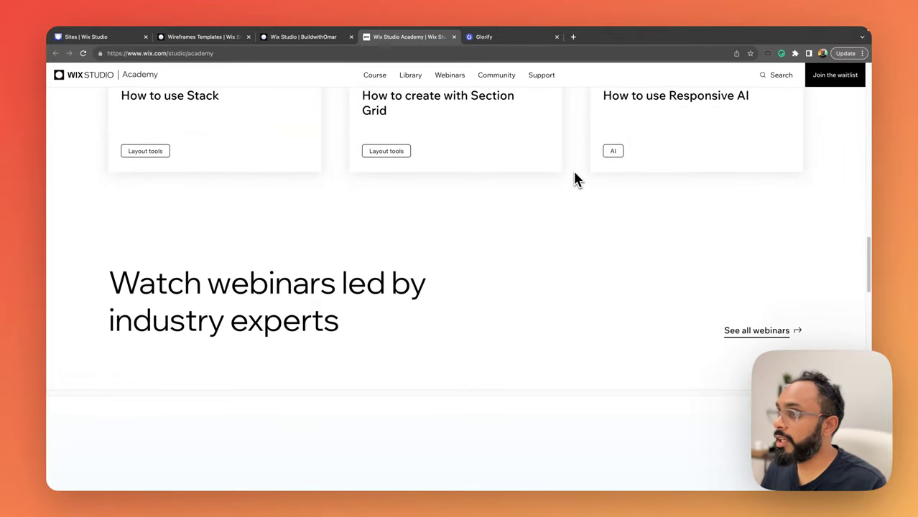
{"action": "scroll", "coordinate": [589, 178], "scroll_direction": "down", "scroll_amount": 5}
{"action": "scroll", "coordinate": [604, 215], "scroll_direction": "up", "scroll_amount": 10}
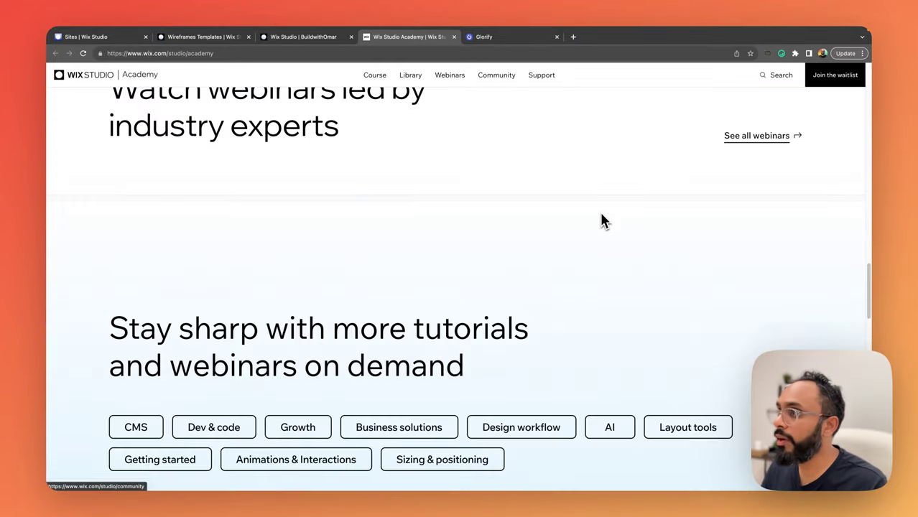
{"action": "scroll", "coordinate": [602, 217], "scroll_direction": "up", "scroll_amount": 15}
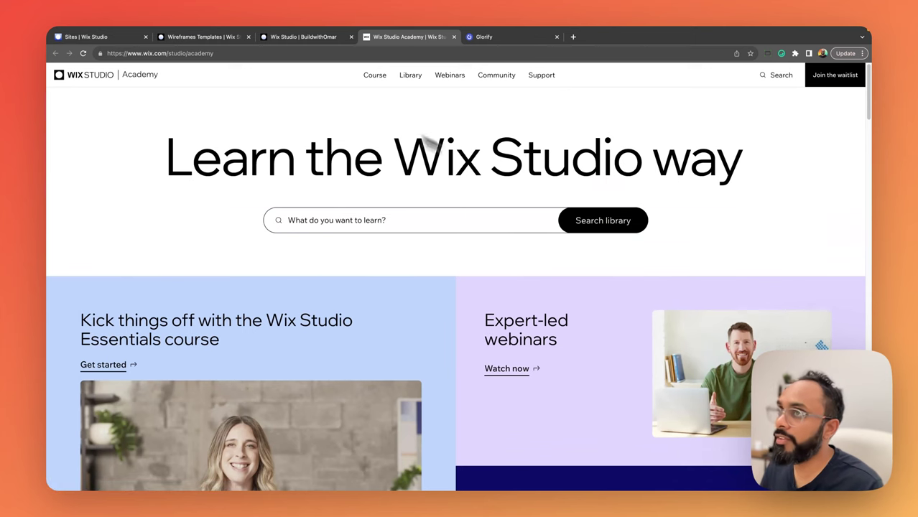
Step: Return to the site editor, select the header, and view the Global Sections list before closing it
{"action": "left_click", "coordinate": [309, 37]}
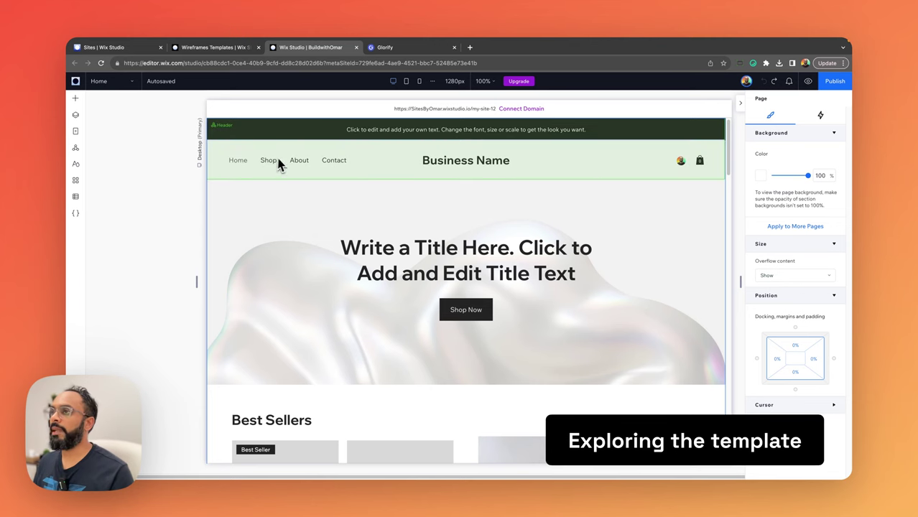
{"action": "left_click", "coordinate": [311, 161]}
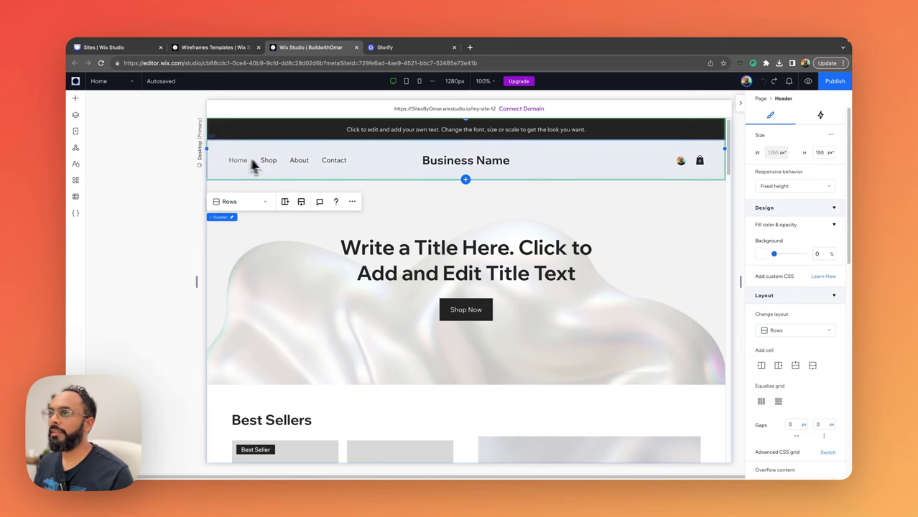
{"action": "left_click", "coordinate": [75, 148]}
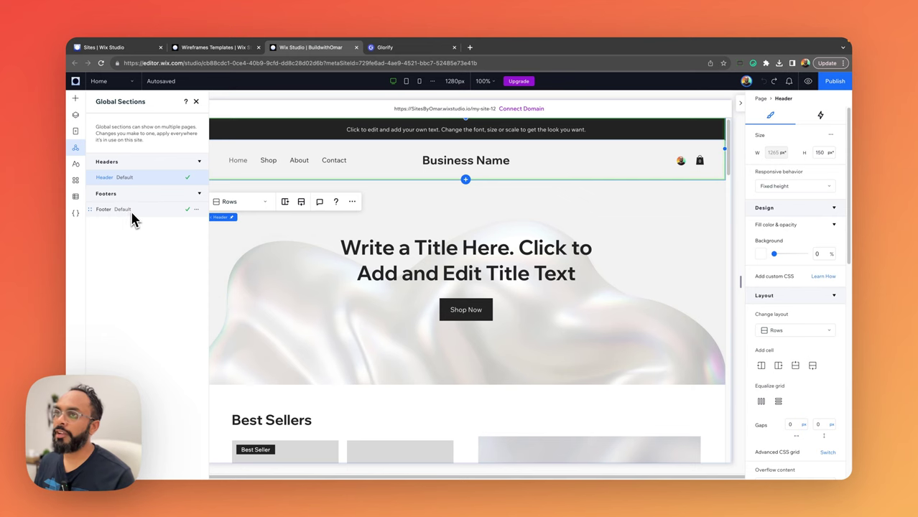
{"action": "left_click", "coordinate": [196, 102]}
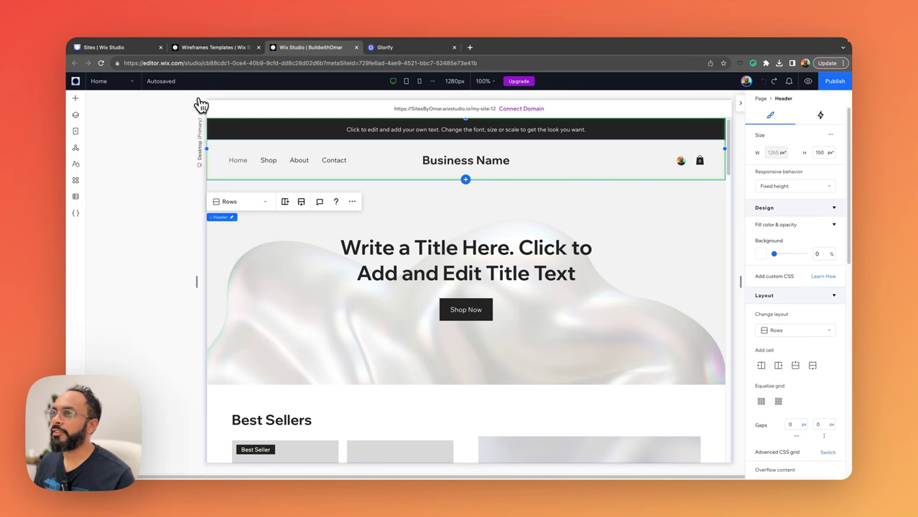
Step: Delete the Brands section with the logo row from the Home page
{"action": "left_click", "coordinate": [394, 203]}
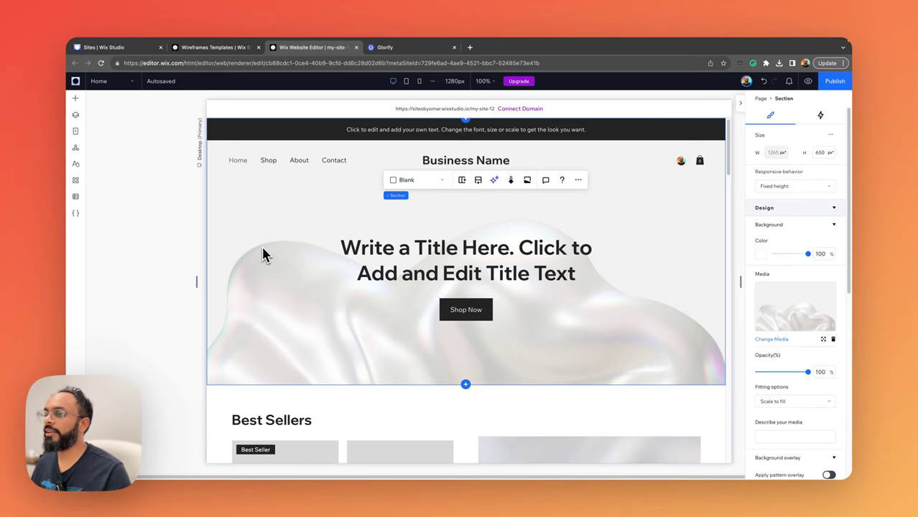
{"action": "scroll", "coordinate": [266, 253], "scroll_direction": "down", "scroll_amount": 3}
{"action": "scroll", "coordinate": [163, 266], "scroll_direction": "down", "scroll_amount": 5}
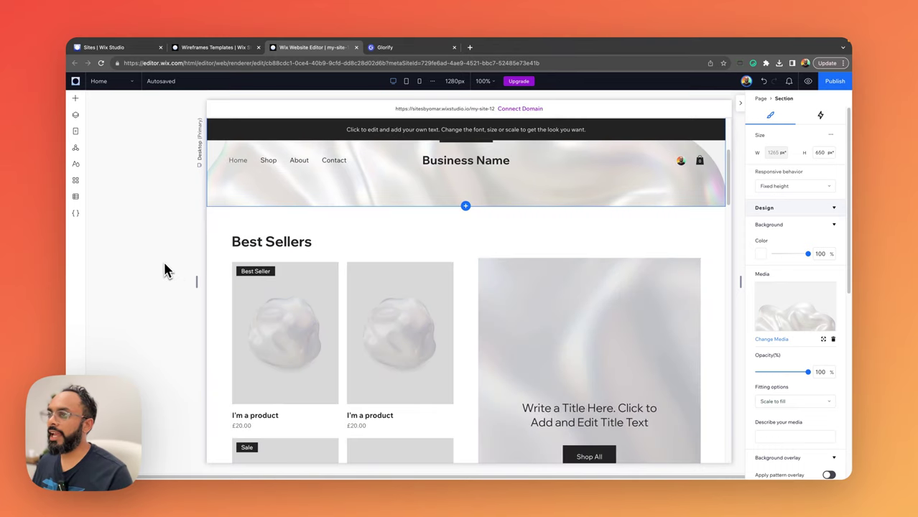
{"action": "scroll", "coordinate": [338, 280], "scroll_direction": "down", "scroll_amount": 2}
{"action": "scroll", "coordinate": [387, 279], "scroll_direction": "down", "scroll_amount": 3}
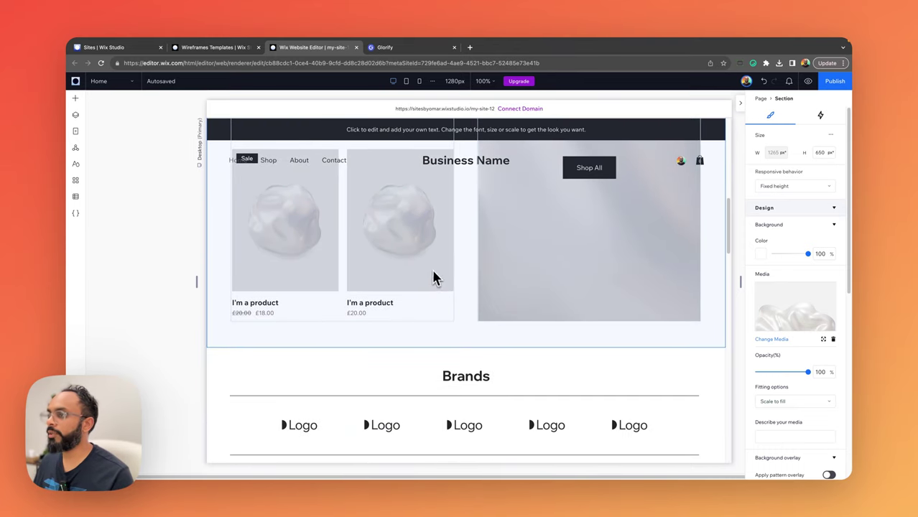
{"action": "left_click", "coordinate": [605, 293]}
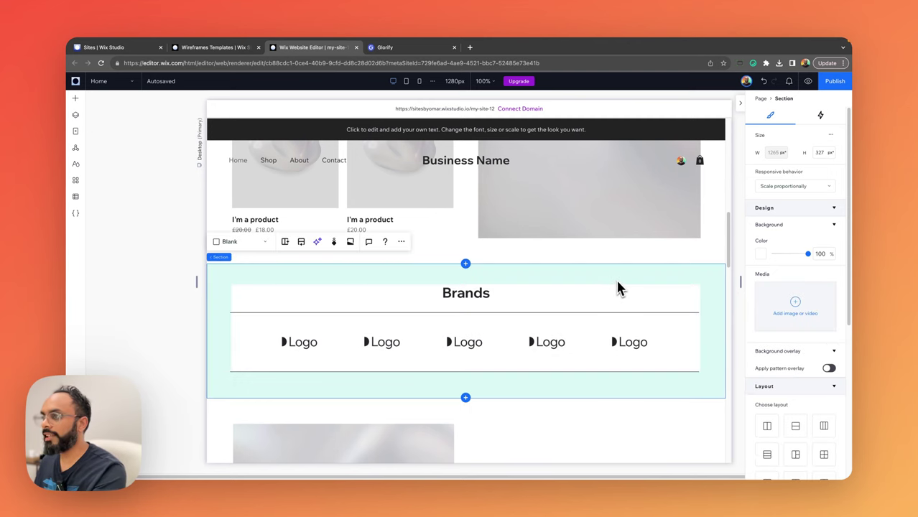
{"action": "key", "text": "Delete"}
Step: Look through the Home page's About, Benefits and Featured Products sections and return to its start
{"action": "scroll", "coordinate": [599, 281], "scroll_direction": "down", "scroll_amount": 3}
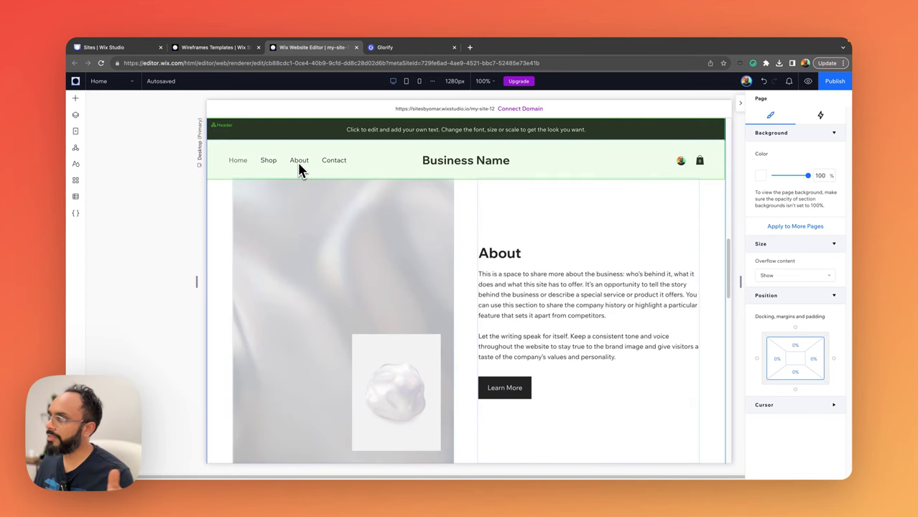
{"action": "scroll", "coordinate": [569, 259], "scroll_direction": "down", "scroll_amount": 5}
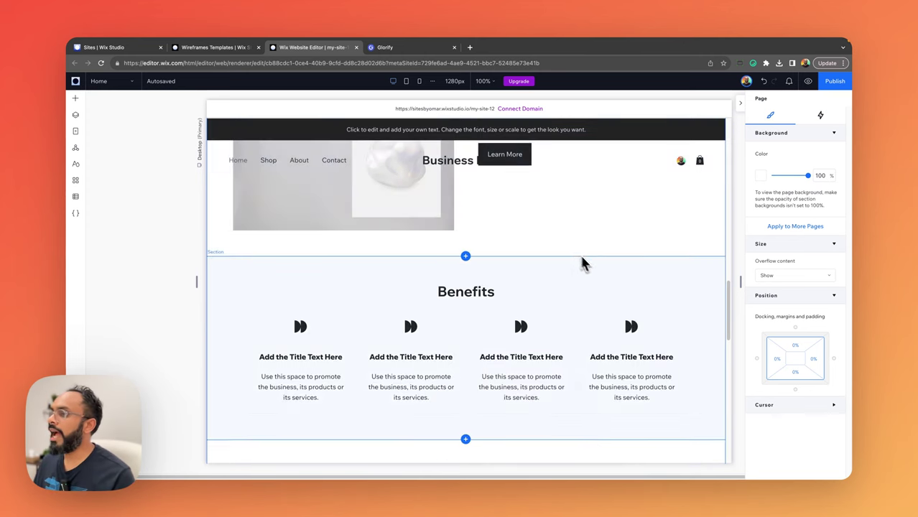
{"action": "scroll", "coordinate": [583, 260], "scroll_direction": "down", "scroll_amount": 10}
{"action": "scroll", "coordinate": [582, 273], "scroll_direction": "down", "scroll_amount": 10}
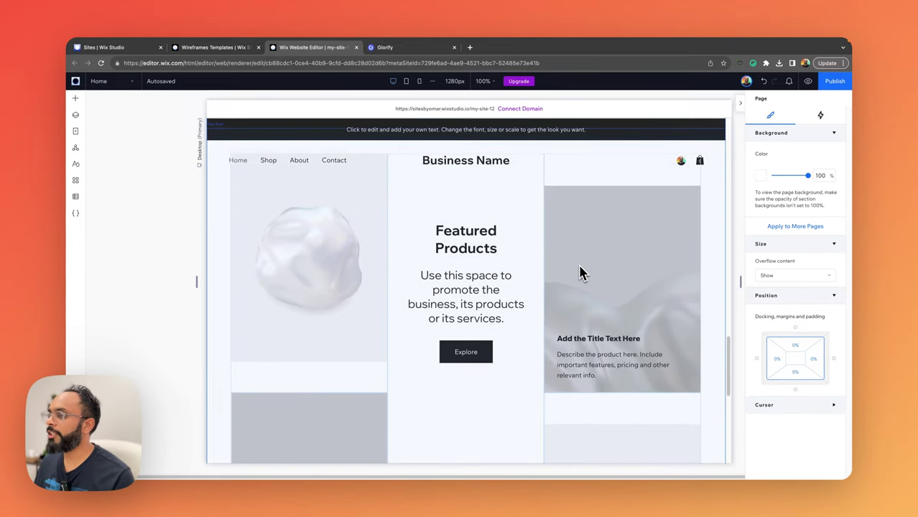
{"action": "scroll", "coordinate": [571, 277], "scroll_direction": "up", "scroll_amount": 20}
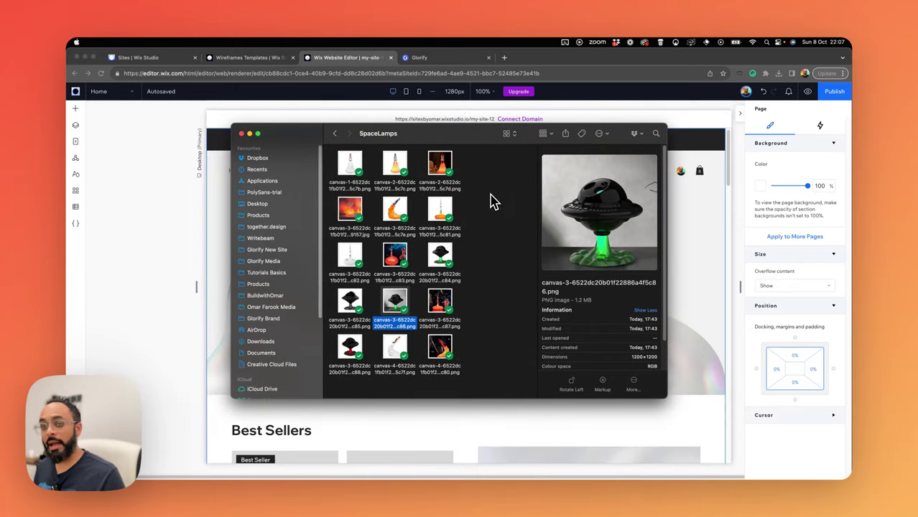
Step: Preview several of the rocket and UFO lamp images in the SpaceLamps folder
{"action": "left_click", "coordinate": [397, 167]}
{"action": "left_click", "coordinate": [438, 167]}
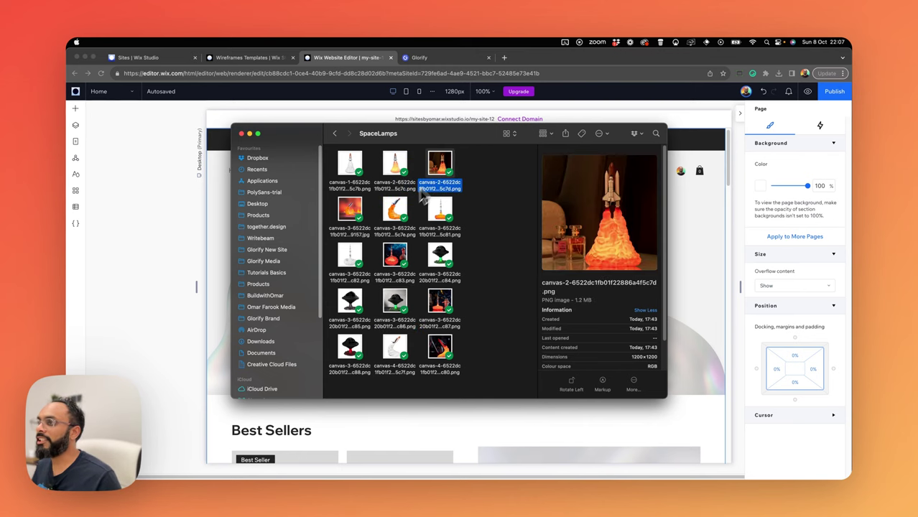
{"action": "left_click", "coordinate": [398, 214]}
{"action": "left_click", "coordinate": [438, 265]}
{"action": "left_click", "coordinate": [350, 310]}
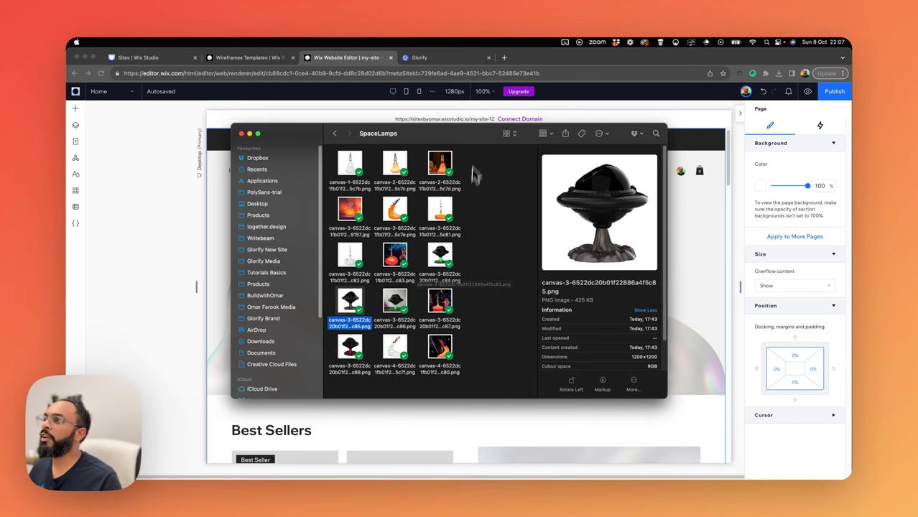
Step: Switch to the SpaceLamps file in Glorify and import all images from the SpaceLamps folder onto the workspace
{"action": "left_click", "coordinate": [434, 60]}
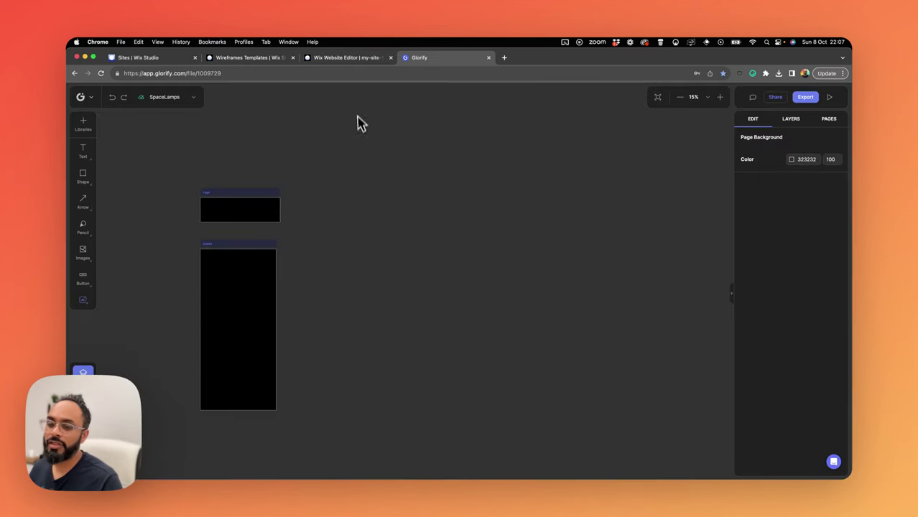
{"action": "mouse_move", "coordinate": [362, 489]}
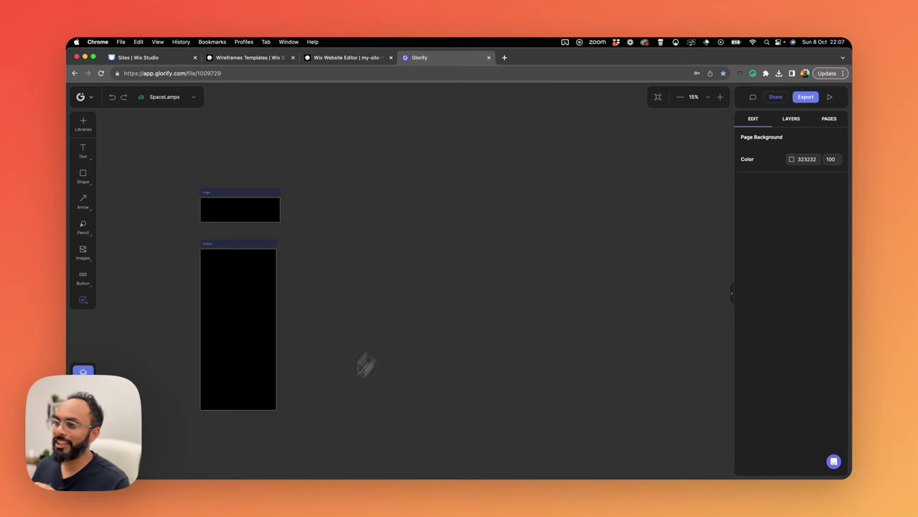
{"action": "mouse_move", "coordinate": [231, 484]}
{"action": "left_click", "coordinate": [168, 458]}
{"action": "left_click_drag", "start_coordinate": [533, 136], "coordinate": [600, 135]}
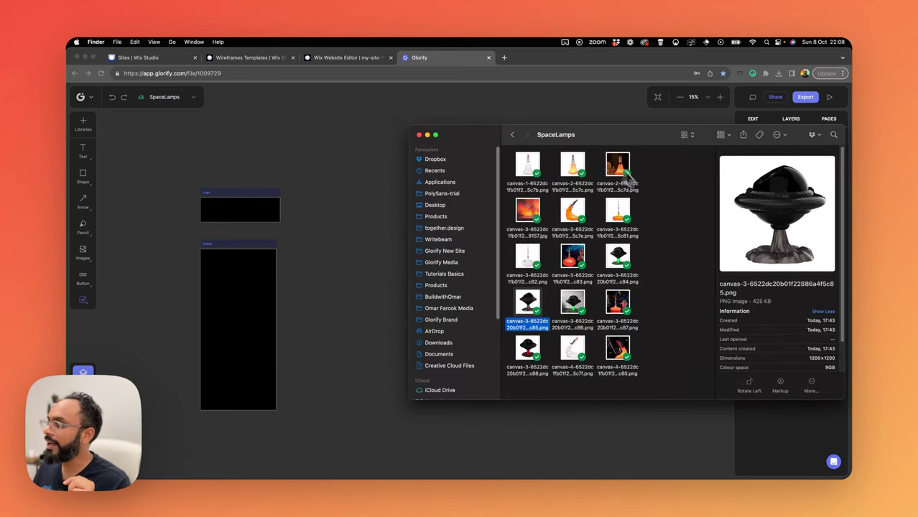
{"action": "left_click_drag", "start_coordinate": [682, 168], "coordinate": [506, 352]}
{"action": "left_click_drag", "start_coordinate": [519, 311], "coordinate": [514, 389]}
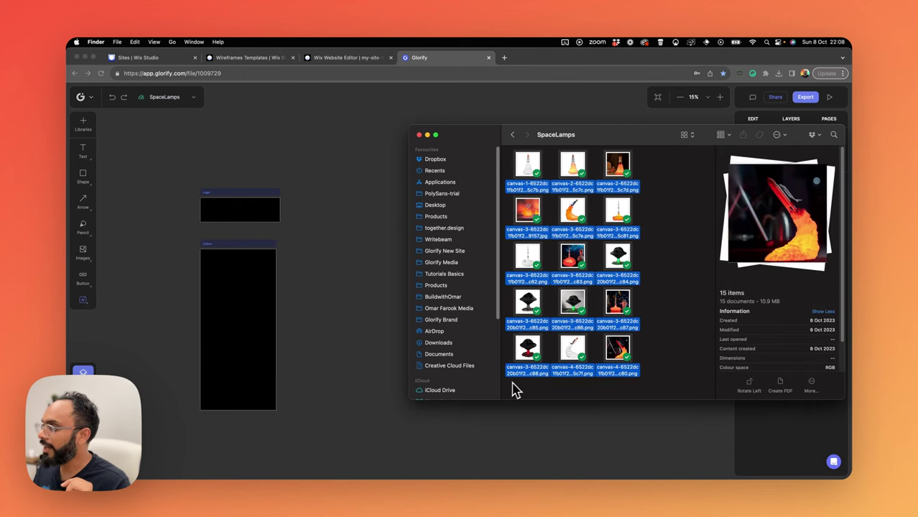
{"action": "left_click_drag", "start_coordinate": [539, 352], "coordinate": [353, 318]}
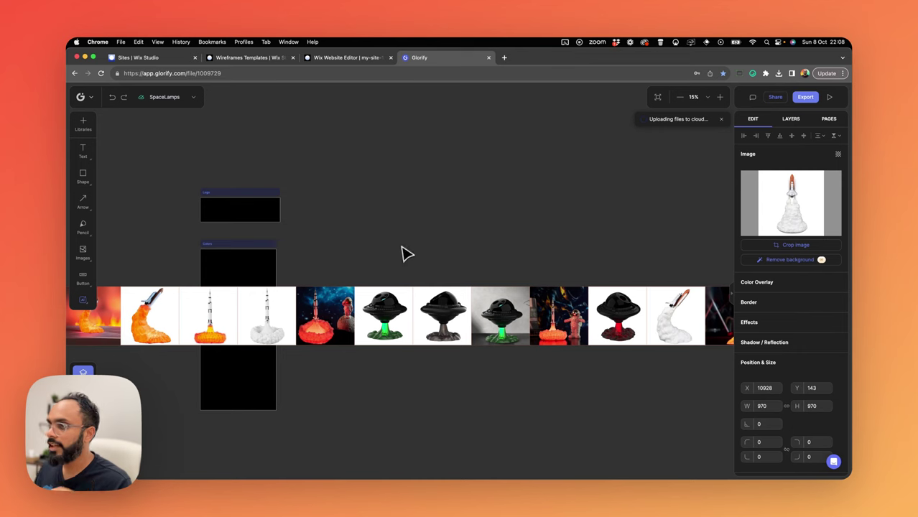
Step: Move the first five shuttle lamp images below the imported strip and place the next three upright rocket images between the two rows
{"action": "scroll", "coordinate": [404, 252], "scroll_direction": "down", "scroll_amount": 5}
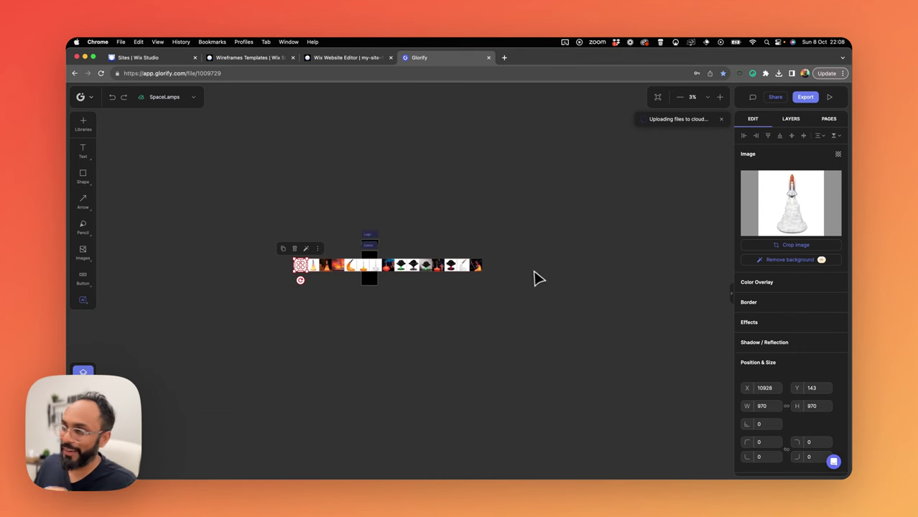
{"action": "left_click_drag", "start_coordinate": [533, 276], "coordinate": [477, 294]}
{"action": "left_click", "coordinate": [473, 284]}
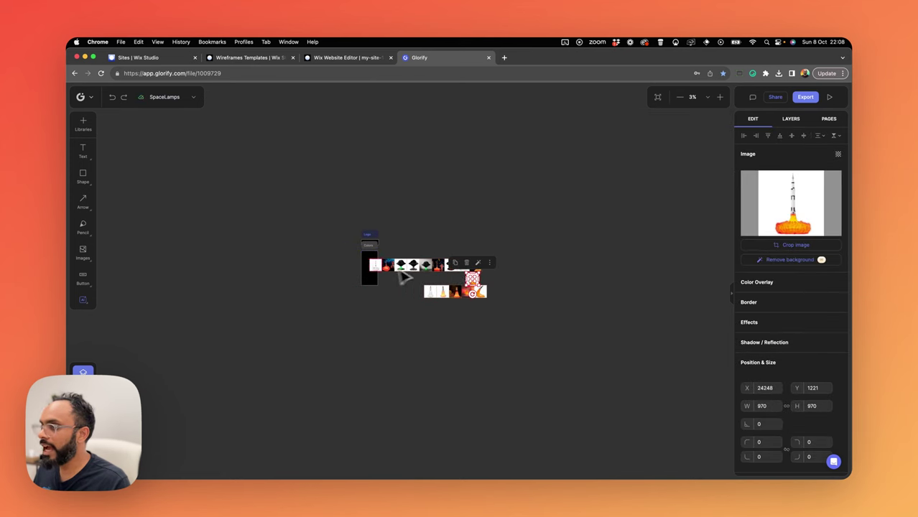
{"action": "left_click_drag", "start_coordinate": [403, 268], "coordinate": [436, 285]}
{"action": "scroll", "coordinate": [435, 285], "scroll_direction": "up", "scroll_amount": 3}
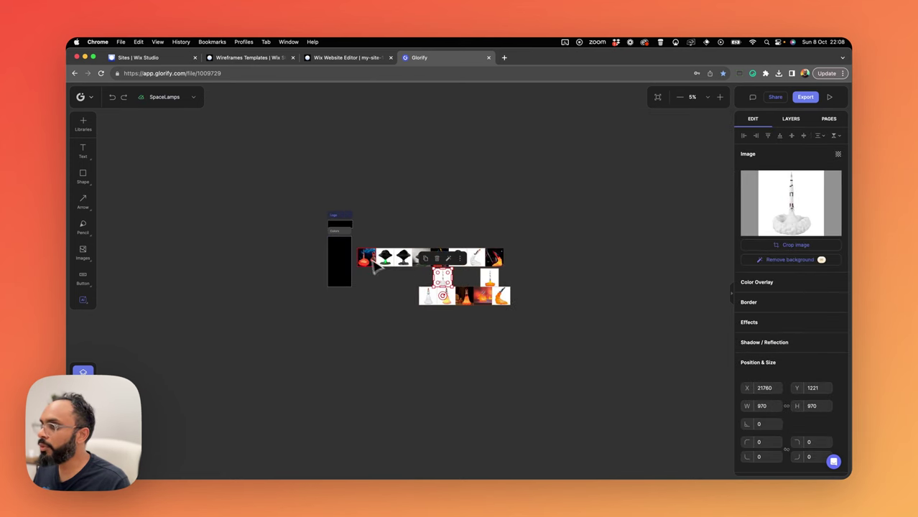
{"action": "left_click_drag", "start_coordinate": [367, 260], "coordinate": [422, 280]}
{"action": "scroll", "coordinate": [391, 238], "scroll_direction": "up", "scroll_amount": 3}
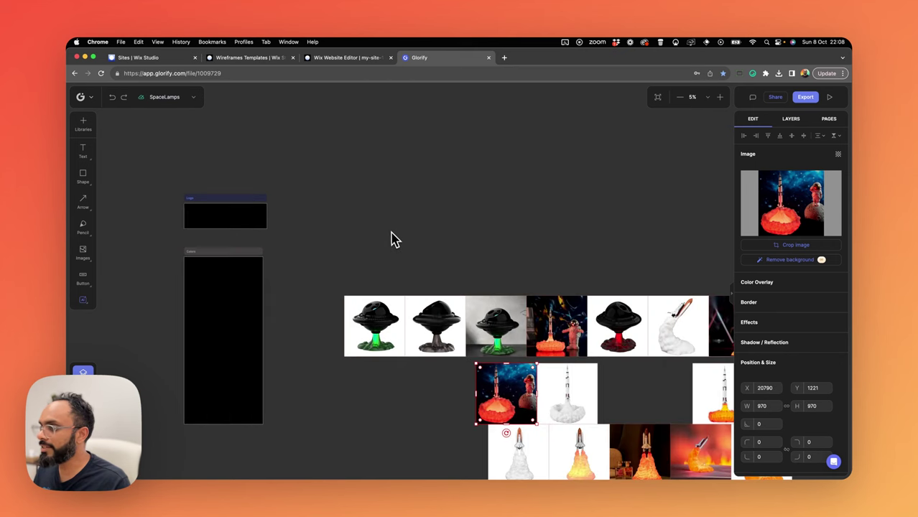
Step: Select all the lamp images and move them up together beside the two black canvases
{"action": "scroll", "coordinate": [365, 215], "scroll_direction": "down", "scroll_amount": 2}
{"action": "left_click_drag", "start_coordinate": [303, 195], "coordinate": [625, 379]}
{"action": "left_click_drag", "start_coordinate": [572, 358], "coordinate": [574, 271]}
{"action": "left_click", "coordinate": [397, 339]}
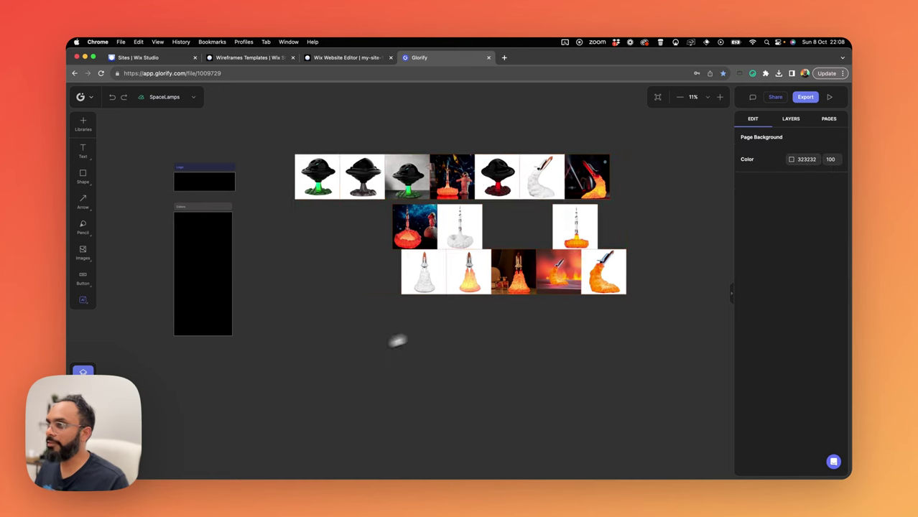
Step: Gather the three upright shuttle lamp images into their own row below the other images
{"action": "scroll", "coordinate": [395, 361], "scroll_direction": "up", "scroll_amount": 2}
{"action": "scroll", "coordinate": [409, 334], "scroll_direction": "down", "scroll_amount": 2}
{"action": "left_click_drag", "start_coordinate": [450, 287], "coordinate": [373, 370]}
{"action": "left_click", "coordinate": [516, 307]}
{"action": "left_click_drag", "start_coordinate": [518, 277], "coordinate": [305, 359]}
{"action": "left_click", "coordinate": [466, 404]}
{"action": "left_click_drag", "start_coordinate": [466, 404], "coordinate": [286, 336]}
{"action": "left_click_drag", "start_coordinate": [289, 350], "coordinate": [393, 367]}
{"action": "left_click", "coordinate": [433, 348]}
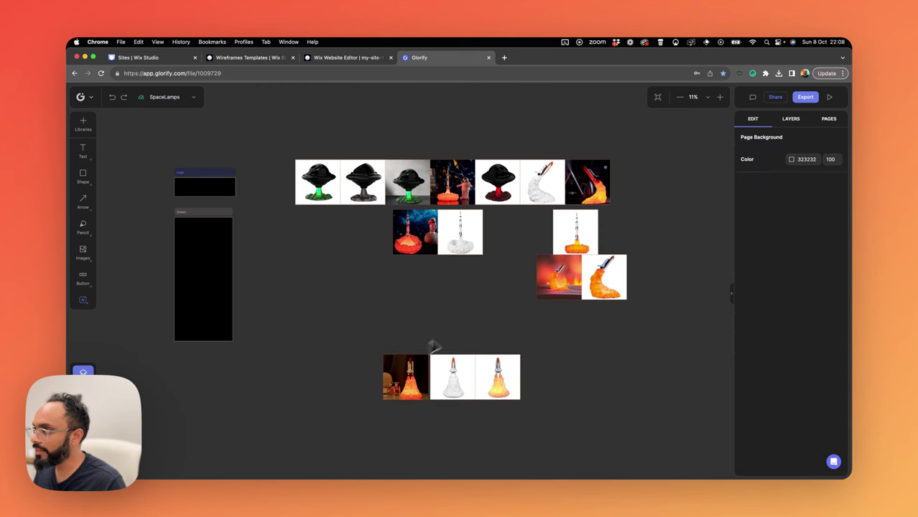
Step: Sort the remaining lamp images into rows by design, placing the four UFO lamps above the tilted shuttle row
{"action": "left_click", "coordinate": [550, 283]}
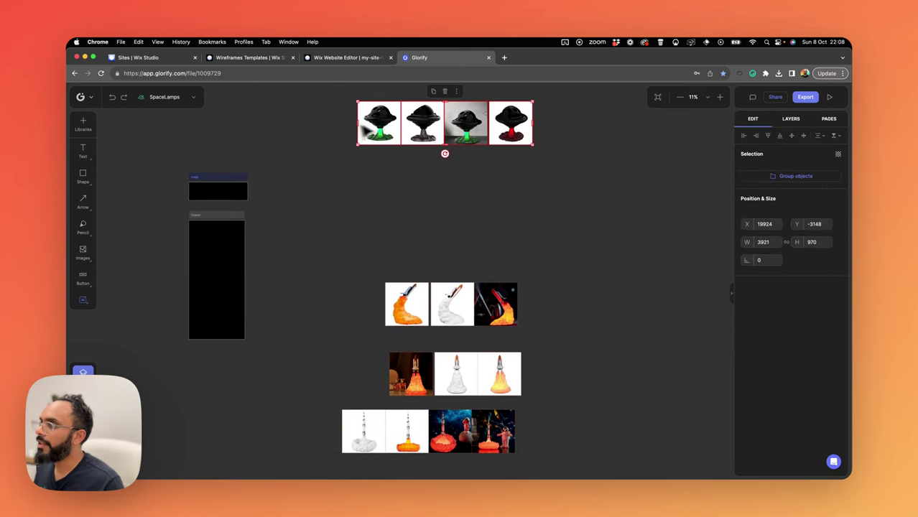
{"action": "left_click_drag", "start_coordinate": [426, 136], "coordinate": [412, 258]}
{"action": "left_click", "coordinate": [530, 212]}
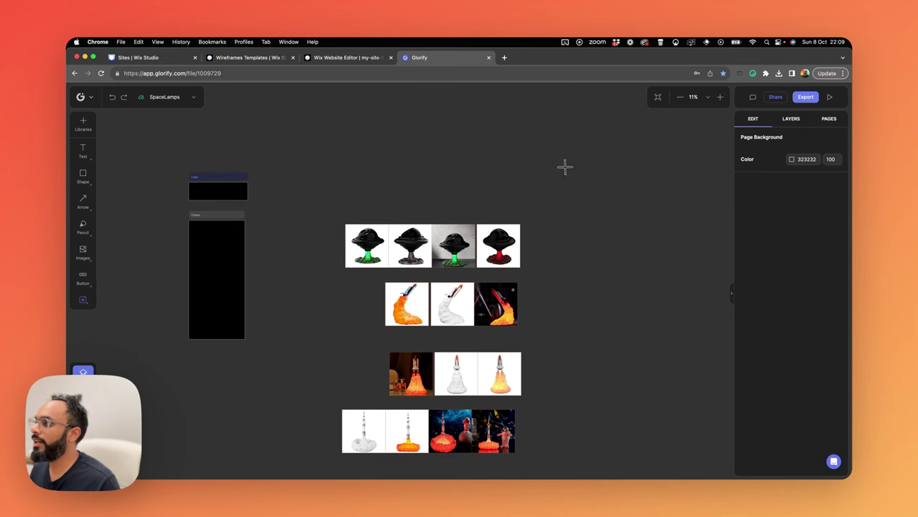
Step: Draw a new canvas beside the UFO lamp images and set its size to 1080 × 1080 px
{"action": "left_click_drag", "start_coordinate": [562, 160], "coordinate": [661, 266]}
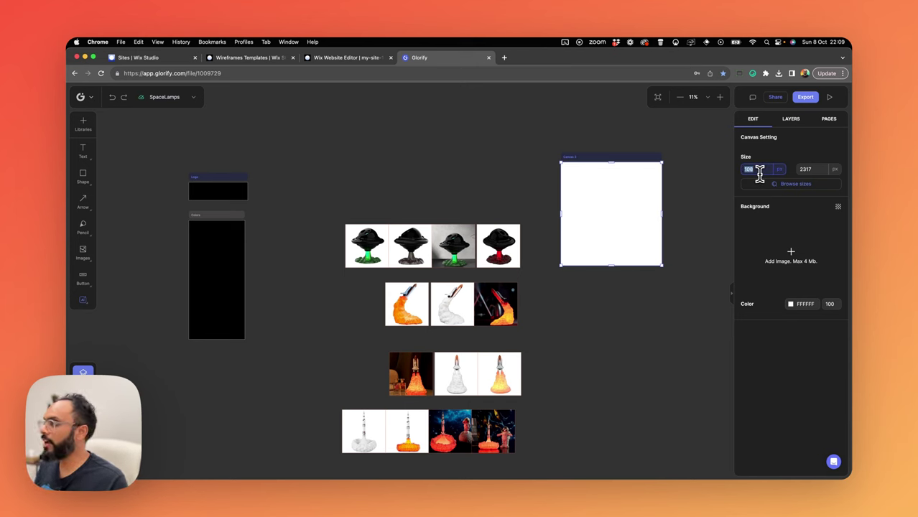
{"action": "key", "text": "Tab"}
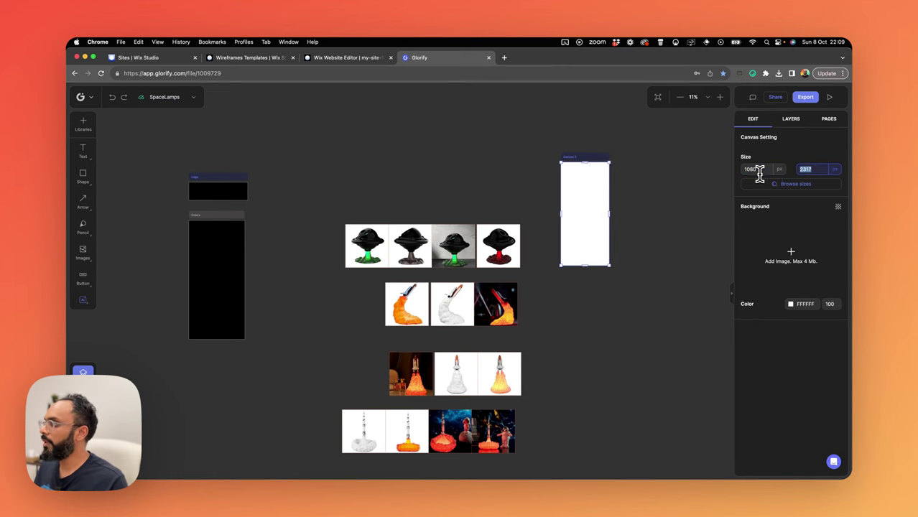
{"action": "type", "text": "1080"}
{"action": "key", "text": "Return"}
{"action": "left_click", "coordinate": [553, 203]}
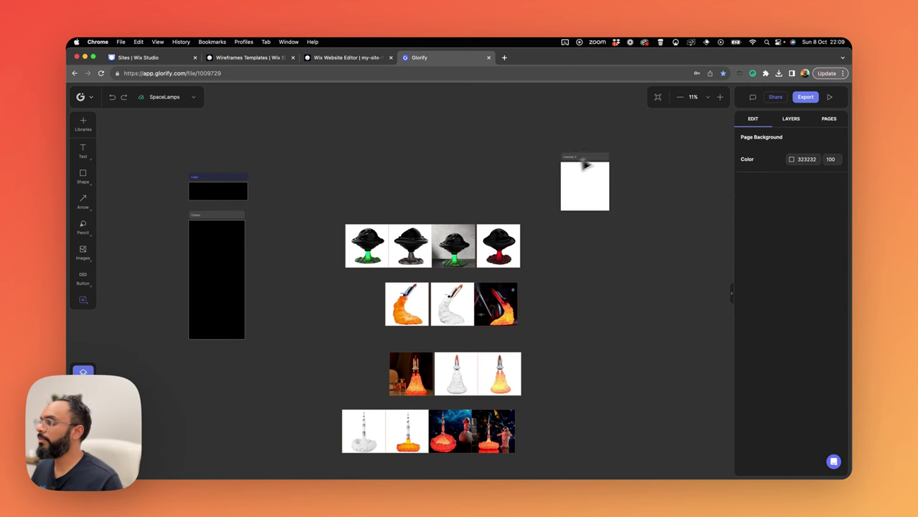
Step: Lower the new white canvas level with the UFO row and place the first green-lit UFO lamp image inside it
{"action": "left_click_drag", "start_coordinate": [589, 160], "coordinate": [588, 217]}
{"action": "left_click", "coordinate": [602, 200]}
{"action": "scroll", "coordinate": [589, 204], "scroll_direction": "right", "scroll_amount": 2}
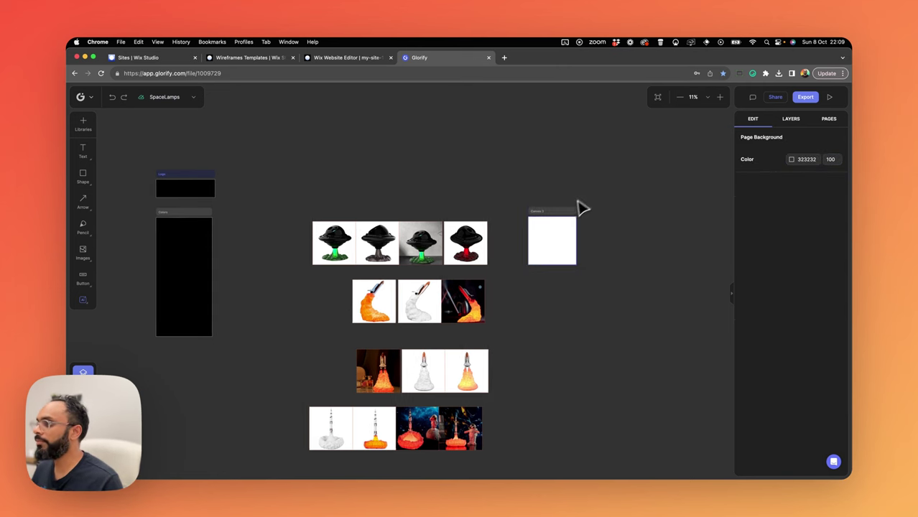
{"action": "left_click", "coordinate": [553, 207]}
{"action": "left_click", "coordinate": [365, 198]}
{"action": "left_click", "coordinate": [332, 239]}
{"action": "left_click_drag", "start_coordinate": [330, 239], "coordinate": [549, 239]}
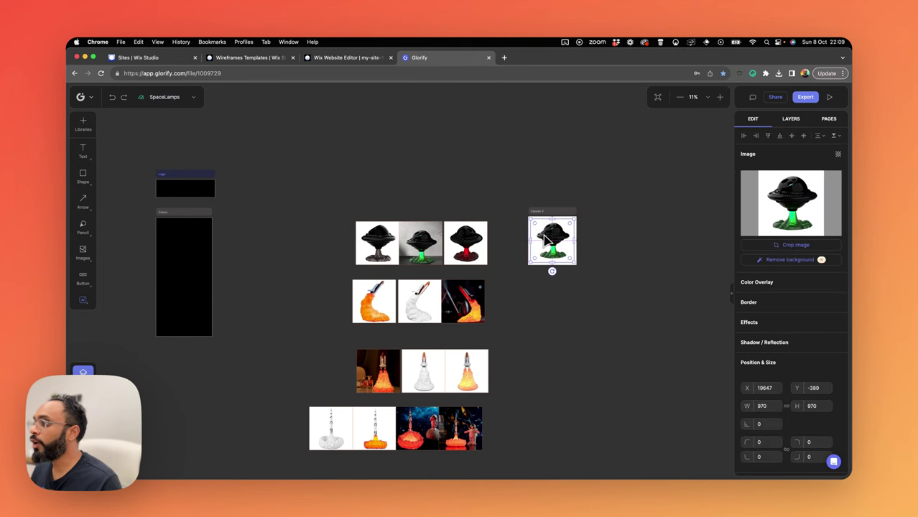
{"action": "left_click", "coordinate": [624, 212]}
{"action": "scroll", "coordinate": [589, 215], "scroll_direction": "right", "scroll_amount": 2}
{"action": "scroll", "coordinate": [502, 226], "scroll_direction": "up", "scroll_amount": 2}
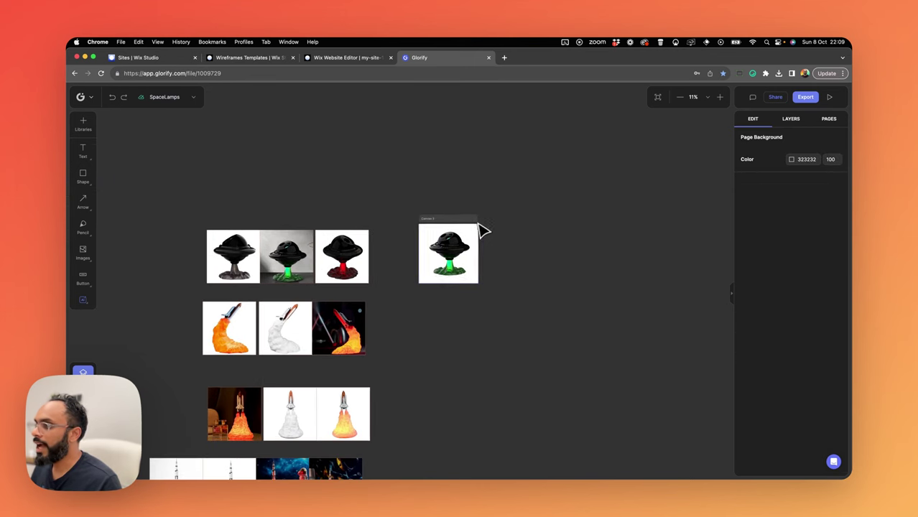
{"action": "left_click", "coordinate": [449, 221]}
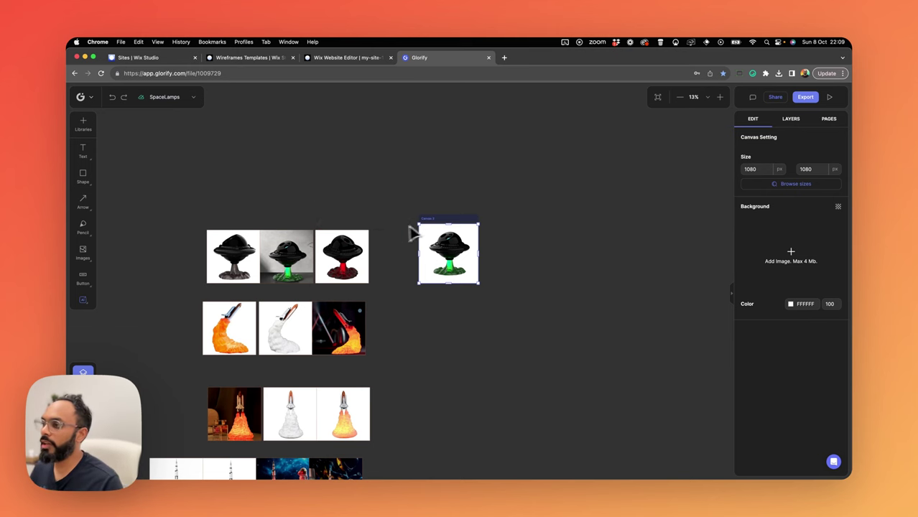
{"action": "left_click", "coordinate": [341, 327]}
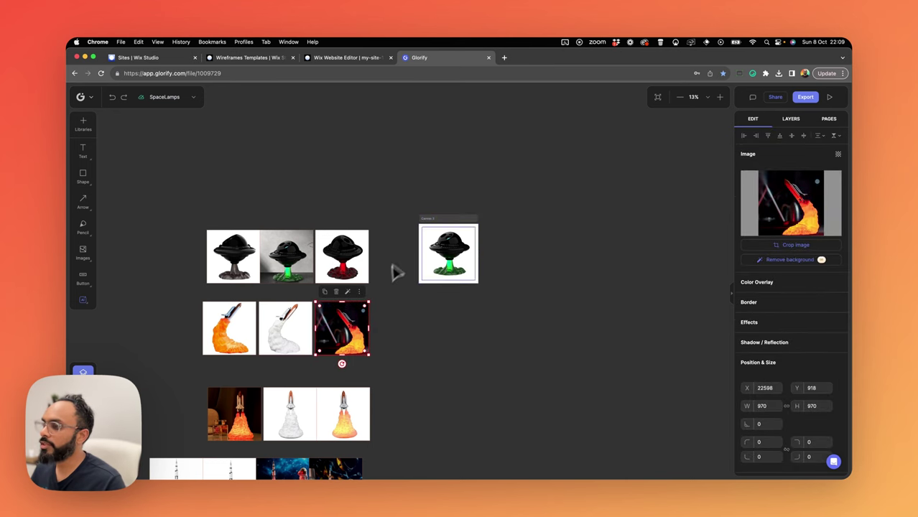
{"action": "scroll", "coordinate": [329, 428], "scroll_direction": "down", "scroll_amount": 5}
{"action": "scroll", "coordinate": [388, 364], "scroll_direction": "up", "scroll_amount": 6}
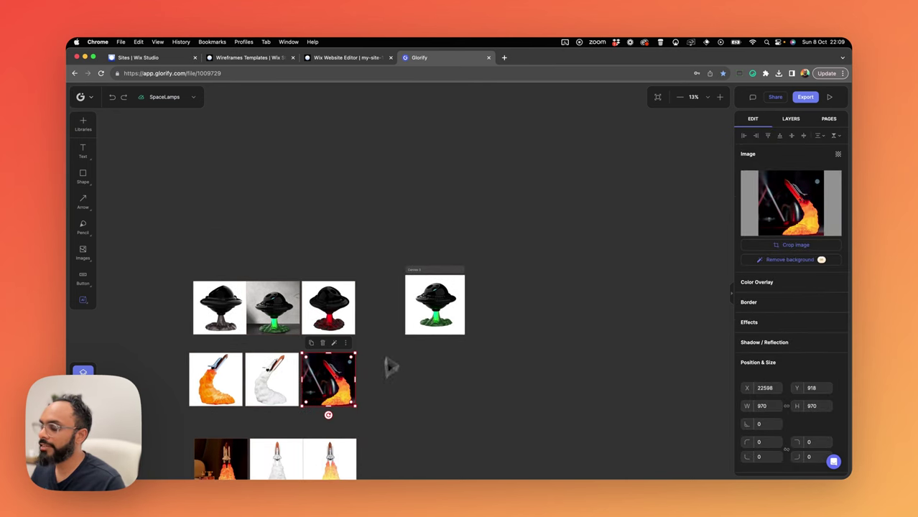
{"action": "scroll", "coordinate": [407, 324], "scroll_direction": "up", "scroll_amount": 1}
{"action": "scroll", "coordinate": [408, 324], "scroll_direction": "up", "scroll_amount": 2}
Step: Show the rulers and place a horizontal and a vertical guide through the centre of the 1080 px canvas
{"action": "left_click", "coordinate": [446, 247]}
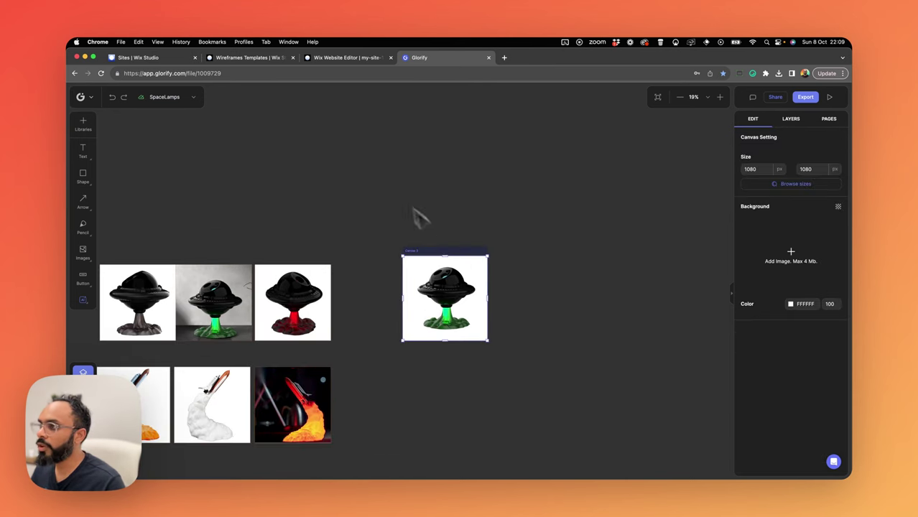
{"action": "key", "text": "shift+r"}
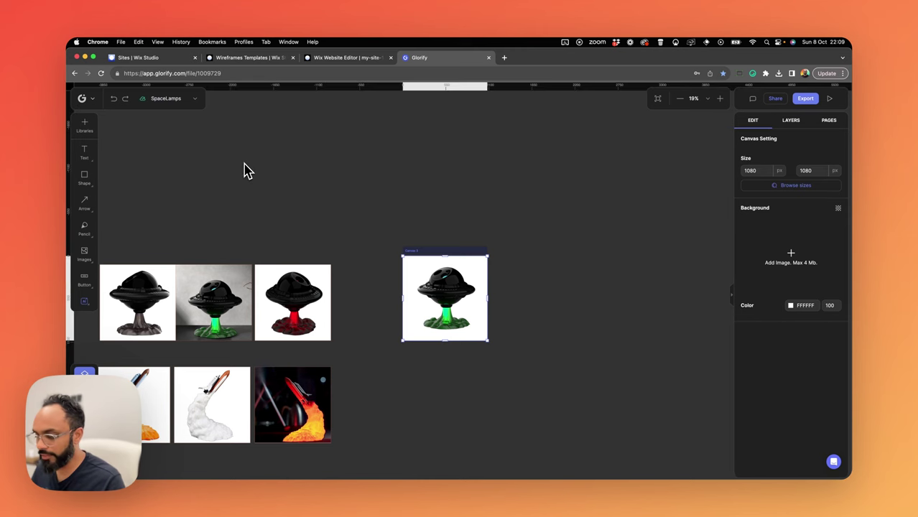
{"action": "left_click", "coordinate": [386, 87]}
{"action": "left_click_drag", "start_coordinate": [391, 290], "coordinate": [461, 299]}
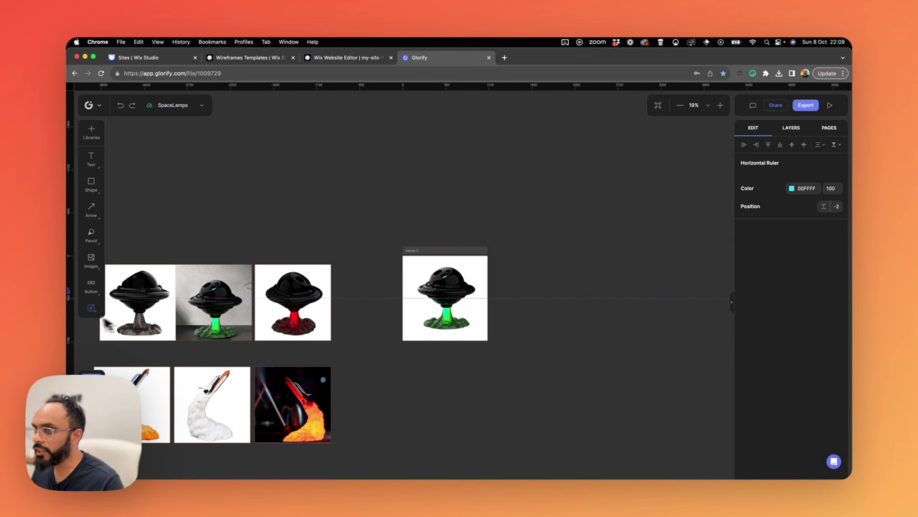
{"action": "left_click_drag", "start_coordinate": [76, 323], "coordinate": [463, 318]}
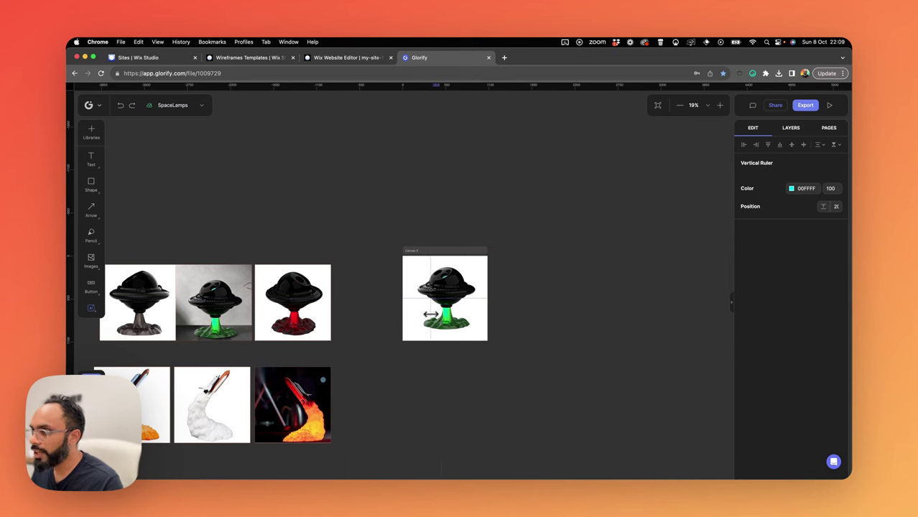
{"action": "left_click", "coordinate": [526, 290]}
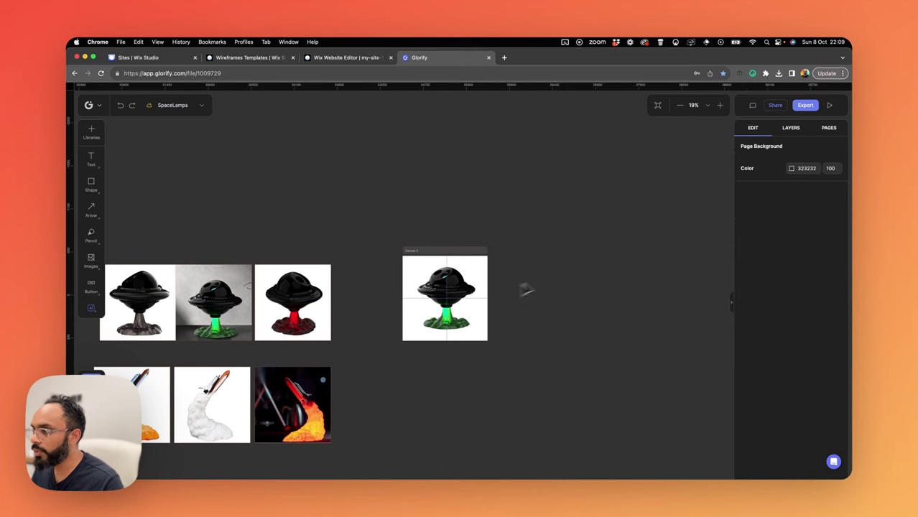
{"action": "left_click", "coordinate": [447, 293]}
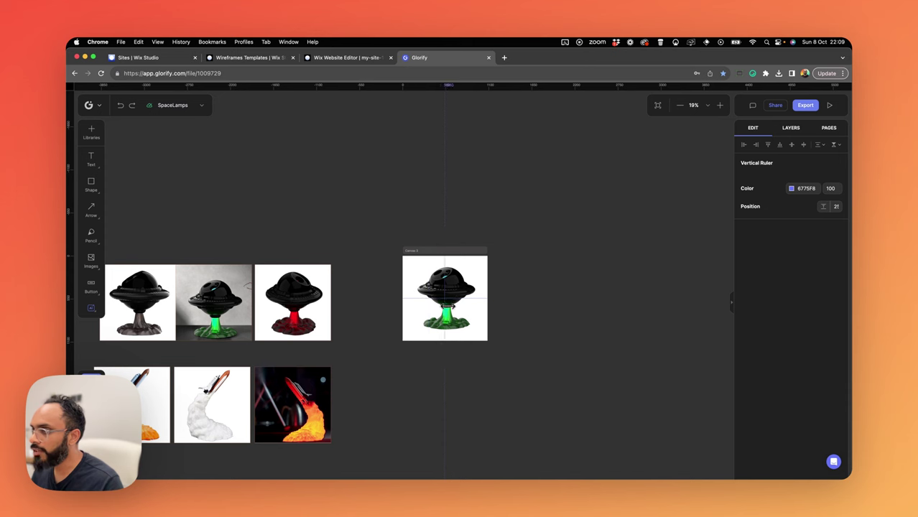
Step: Enlarge the UFO lamp image in the canvas to about 1152 × 1152 px, keeping it centred on the guides
{"action": "left_click", "coordinate": [464, 289]}
{"action": "left_click_drag", "start_coordinate": [483, 264], "coordinate": [489, 253]}
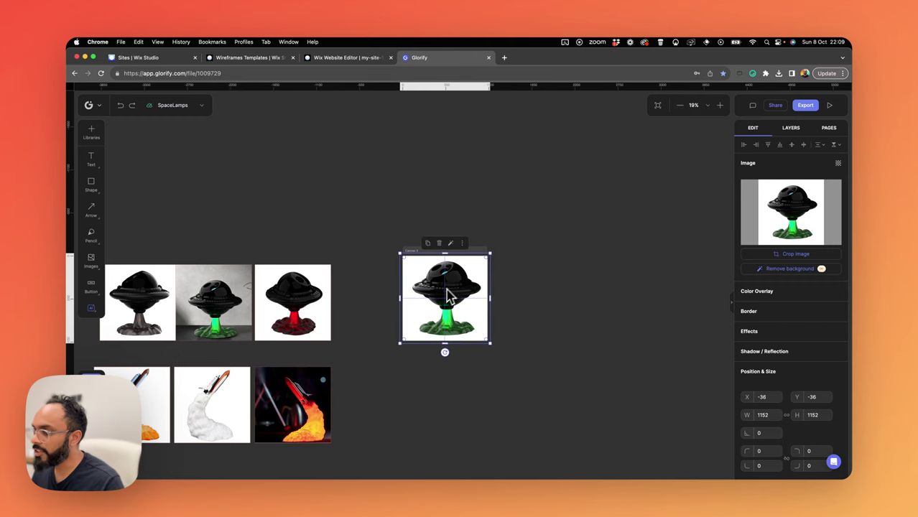
{"action": "scroll", "coordinate": [447, 294], "scroll_direction": "up", "scroll_amount": 2}
{"action": "key", "text": "shift+Left"}
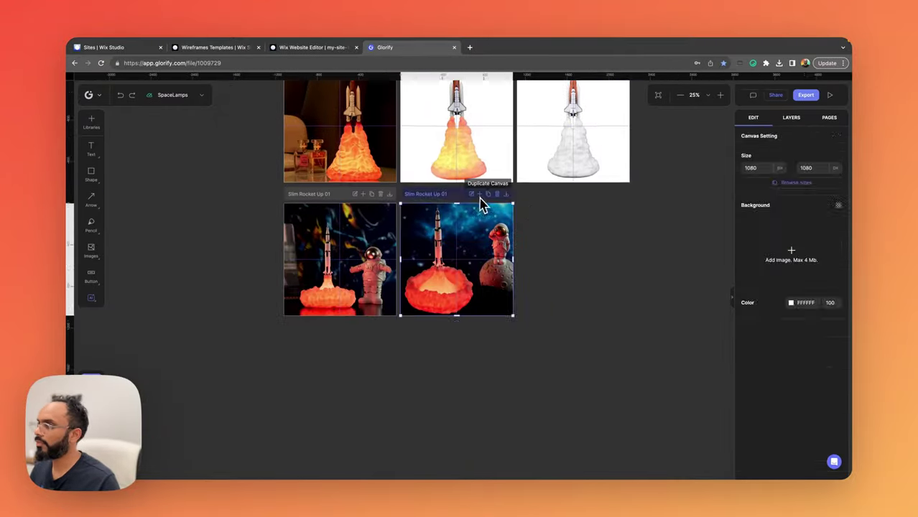
Step: Duplicate the Slim Rocket Up canvas showing the red lamp with the astronaut on the moon
{"action": "left_click", "coordinate": [480, 195]}
{"action": "scroll", "coordinate": [576, 238], "scroll_direction": "down", "scroll_amount": 5}
{"action": "left_click_drag", "start_coordinate": [582, 148], "coordinate": [236, 208]}
{"action": "left_click", "coordinate": [276, 154]}
{"action": "left_click", "coordinate": [348, 154], "text": "shift"}
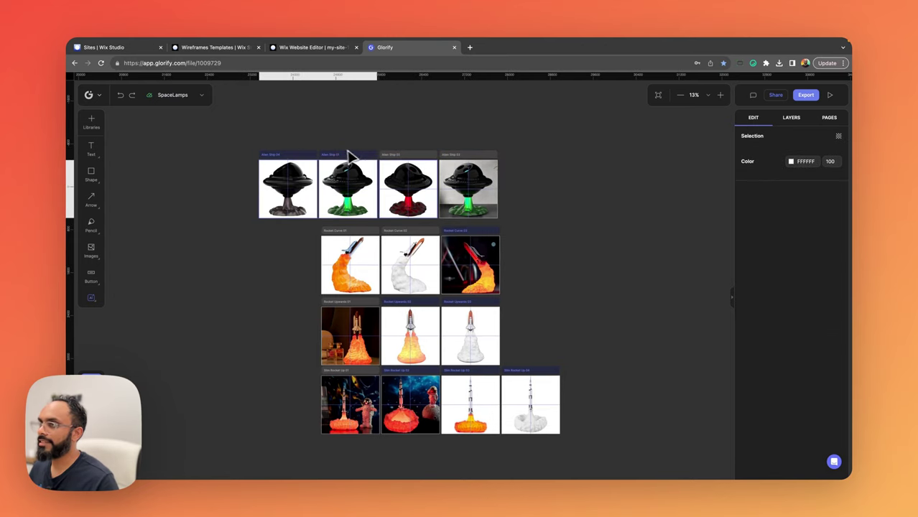
{"action": "left_click", "coordinate": [394, 155], "text": "shift"}
{"action": "left_click", "coordinate": [472, 155], "text": "shift"}
{"action": "left_click", "coordinate": [297, 154]}
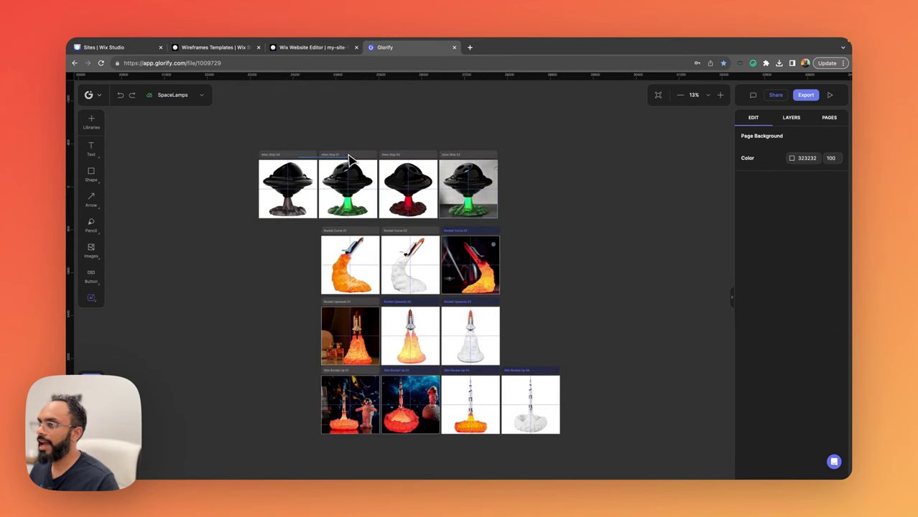
{"action": "left_click", "coordinate": [350, 157]}
{"action": "left_click", "coordinate": [268, 144]}
Step: Select the four Alien Ship canvases and move them together to line up with the rocket canvas rows below
{"action": "left_click", "coordinate": [282, 154]}
{"action": "left_click", "coordinate": [339, 154], "text": "shift"}
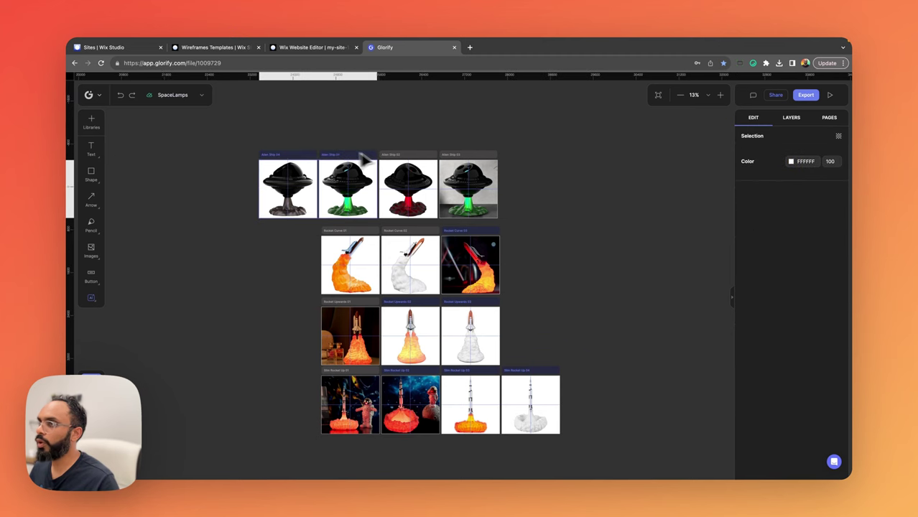
{"action": "left_click", "coordinate": [404, 155], "text": "shift"}
{"action": "left_click", "coordinate": [463, 155], "text": "shift"}
{"action": "left_click_drag", "start_coordinate": [293, 172], "coordinate": [357, 181]}
{"action": "left_click", "coordinate": [384, 222]}
Step: Hide the rulers and move the Logo and Colors canvases together to sit beside the grid of lamp canvases
{"action": "scroll", "coordinate": [385, 222], "scroll_direction": "left", "scroll_amount": 5}
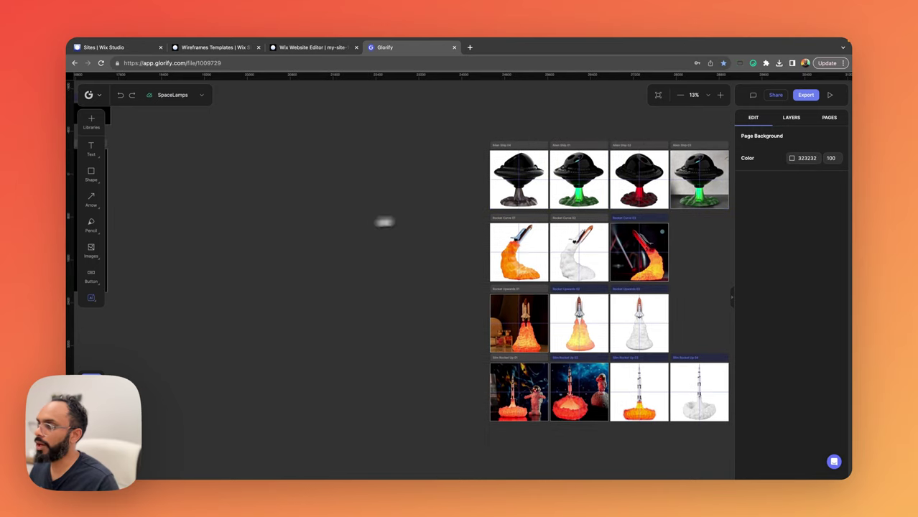
{"action": "left_click_drag", "start_coordinate": [384, 222], "coordinate": [292, 226]}
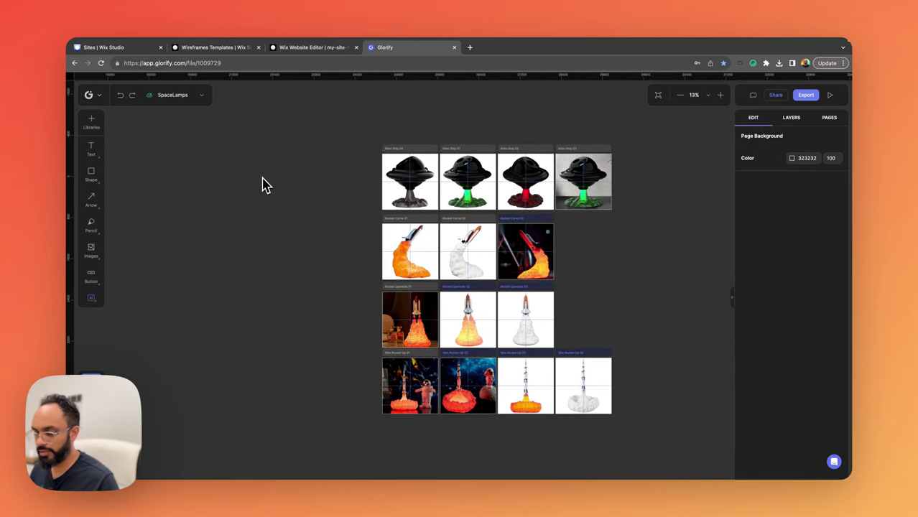
{"action": "key", "text": "shift+r"}
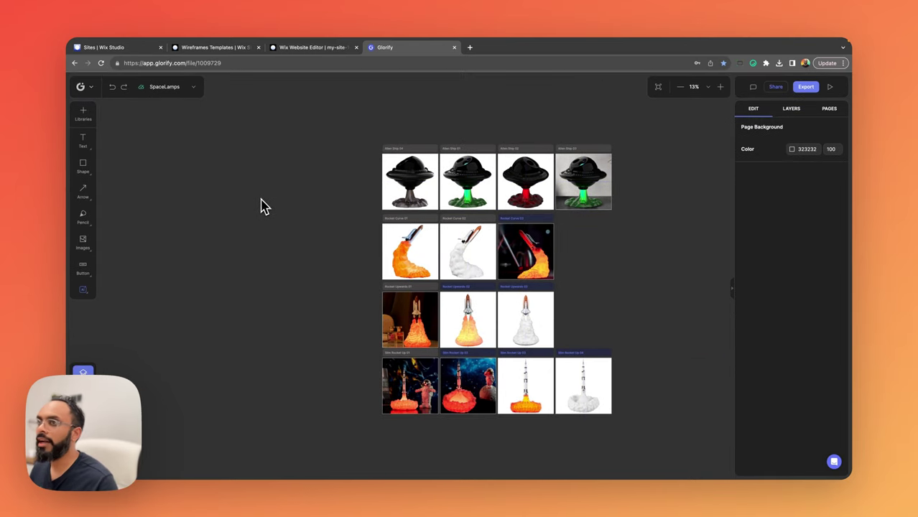
{"action": "mouse_move", "coordinate": [173, 200]}
{"action": "left_mouse_down"}
{"action": "mouse_move", "coordinate": [348, 205]}
{"action": "mouse_move", "coordinate": [357, 254]}
{"action": "left_mouse_up"}
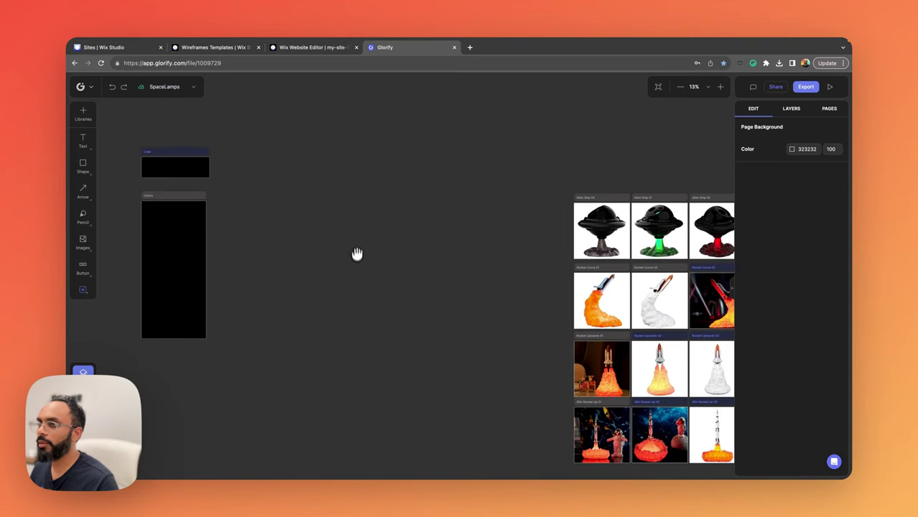
{"action": "left_click_drag", "start_coordinate": [290, 133], "coordinate": [99, 344]}
{"action": "left_click_drag", "start_coordinate": [148, 260], "coordinate": [492, 342]}
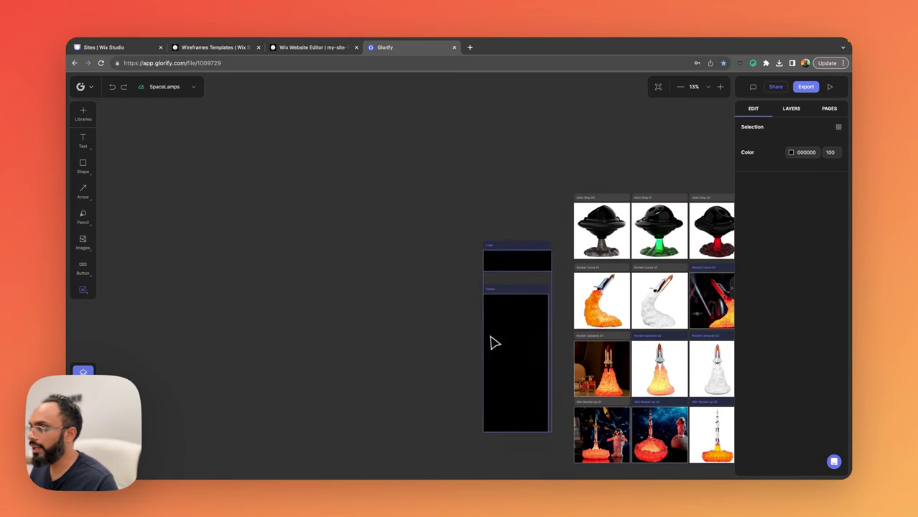
{"action": "scroll", "coordinate": [492, 342], "scroll_direction": "down", "scroll_amount": 2}
{"action": "scroll", "coordinate": [491, 342], "scroll_direction": "right", "scroll_amount": 3}
{"action": "left_click", "coordinate": [386, 221]}
{"action": "scroll", "coordinate": [386, 221], "scroll_direction": "right", "scroll_amount": 3}
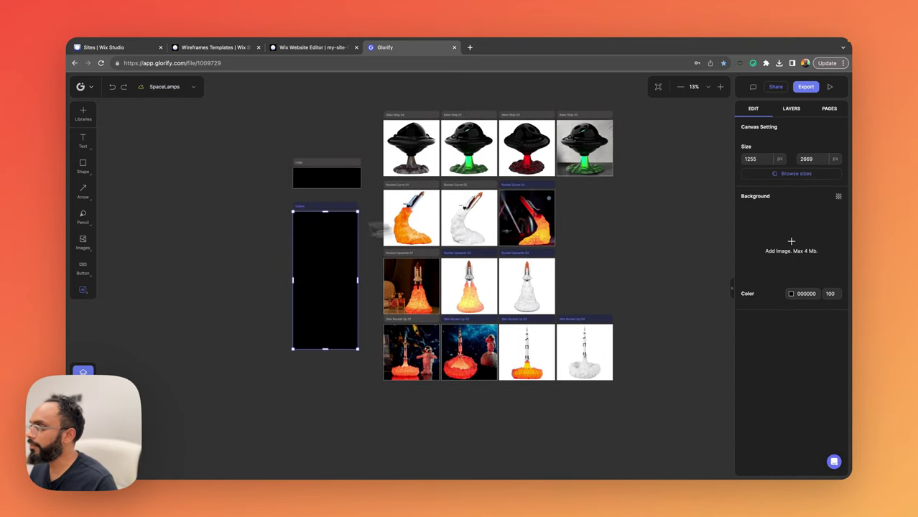
Step: Draw a grey rectangle in the Colors canvas, duplicate it into a stack of five about 883 × 2153 px, and centre the stack
{"action": "scroll", "coordinate": [301, 239], "scroll_direction": "up", "scroll_amount": 3}
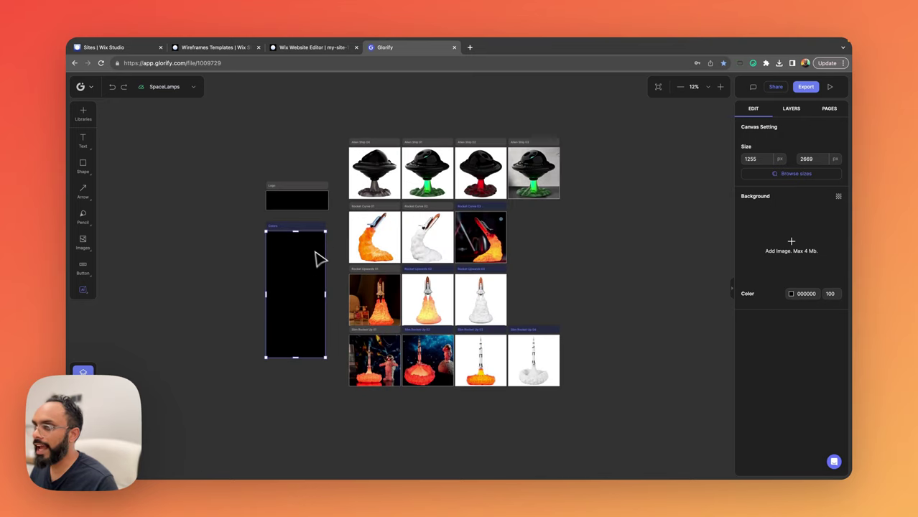
{"action": "left_click", "coordinate": [82, 165]}
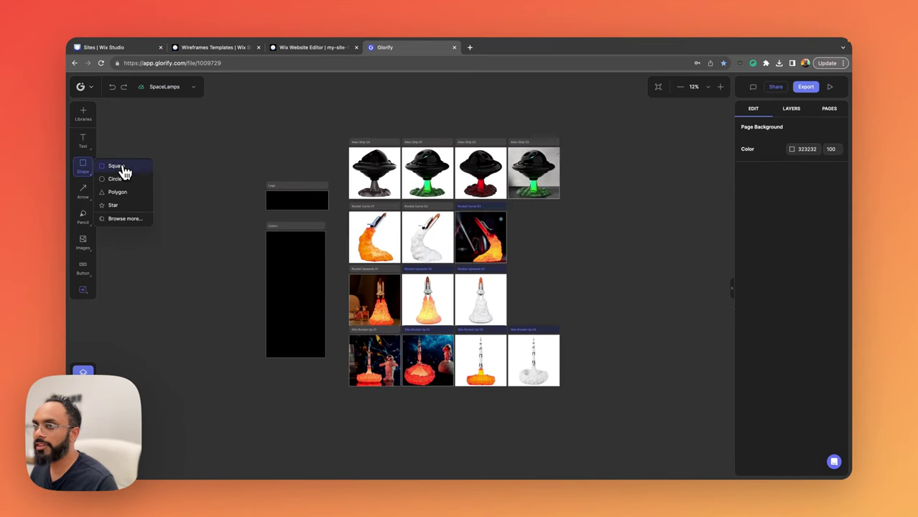
{"action": "left_click", "coordinate": [116, 166]}
{"action": "scroll", "coordinate": [279, 248], "scroll_direction": "up", "scroll_amount": 3}
{"action": "left_click_drag", "start_coordinate": [267, 244], "coordinate": [318, 277]}
{"action": "key", "text": "ctrl+d"}
{"action": "key", "text": "ctrl+d"}
{"action": "key", "text": "ctrl+d"}
{"action": "left_click_drag", "start_coordinate": [252, 258], "coordinate": [304, 388]}
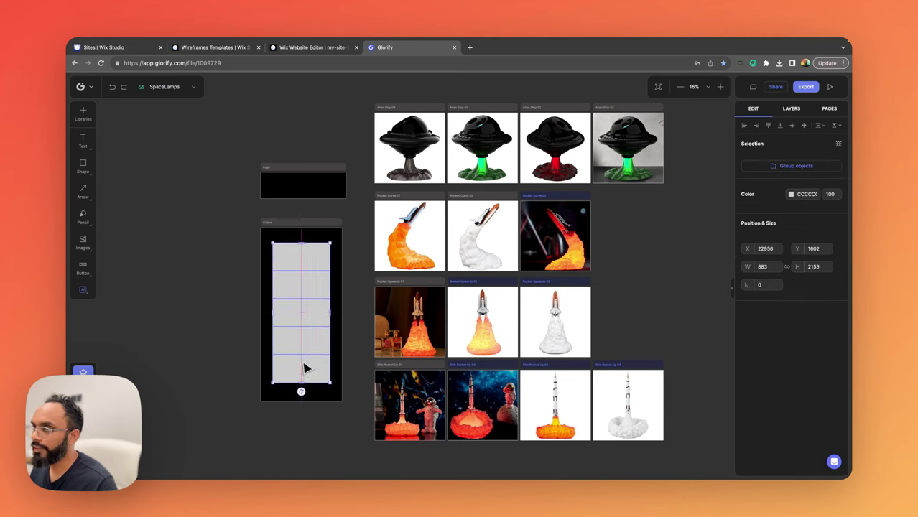
{"action": "left_click", "coordinate": [216, 341]}
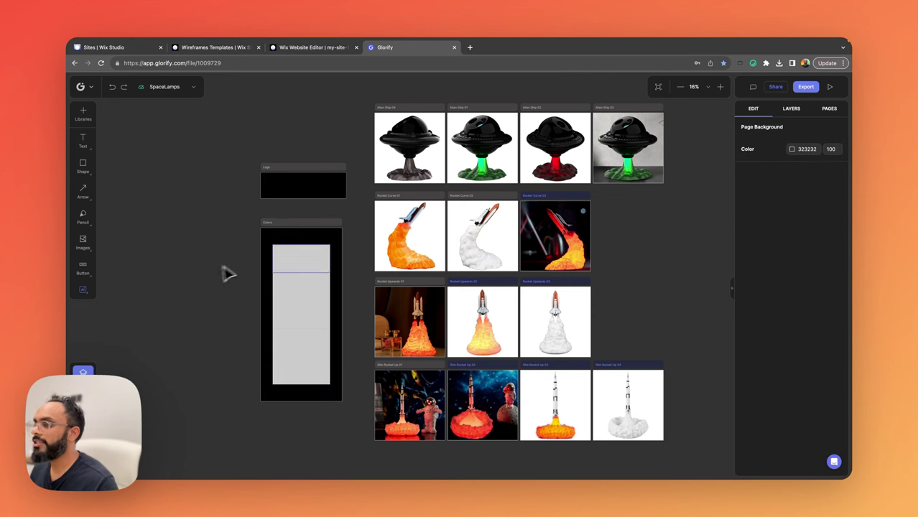
Step: Recolour the five stacked swatches in the Colors canvas red, purple, blue, green and yellow from top to bottom
{"action": "left_click", "coordinate": [299, 257]}
{"action": "left_click", "coordinate": [790, 243]}
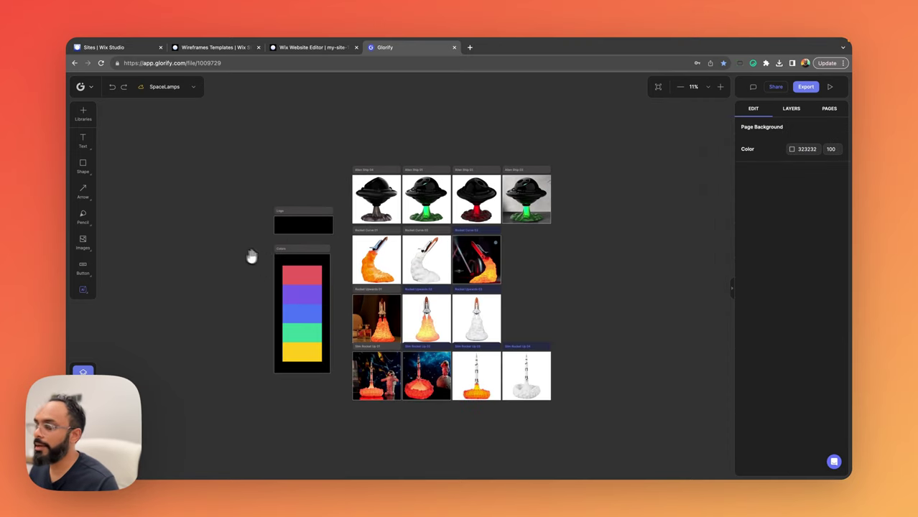
{"action": "left_click_drag", "start_coordinate": [251, 257], "coordinate": [233, 246]}
{"action": "left_click", "coordinate": [333, 255]}
{"action": "left_click", "coordinate": [269, 278]}
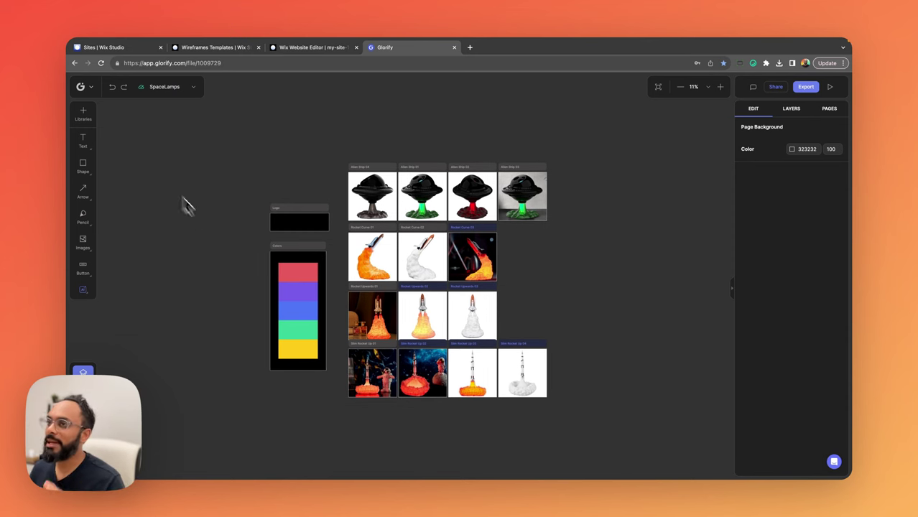
Step: Open the Templates collection in the design libraries
{"action": "left_click", "coordinate": [87, 116]}
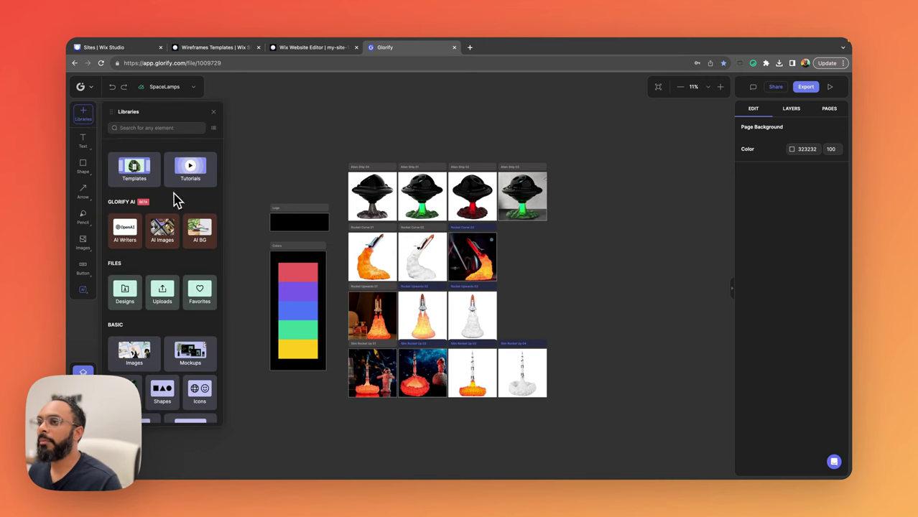
{"action": "left_click_drag", "start_coordinate": [254, 189], "coordinate": [302, 185]}
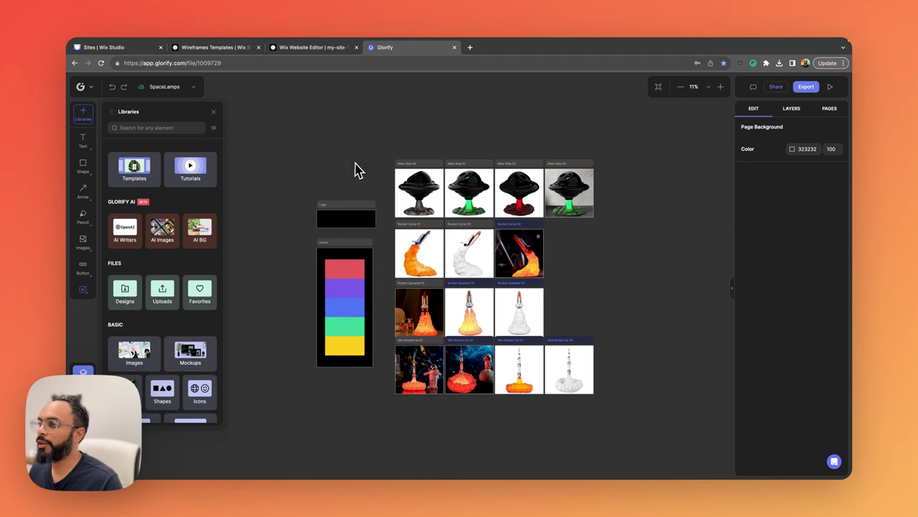
{"action": "left_click", "coordinate": [138, 173]}
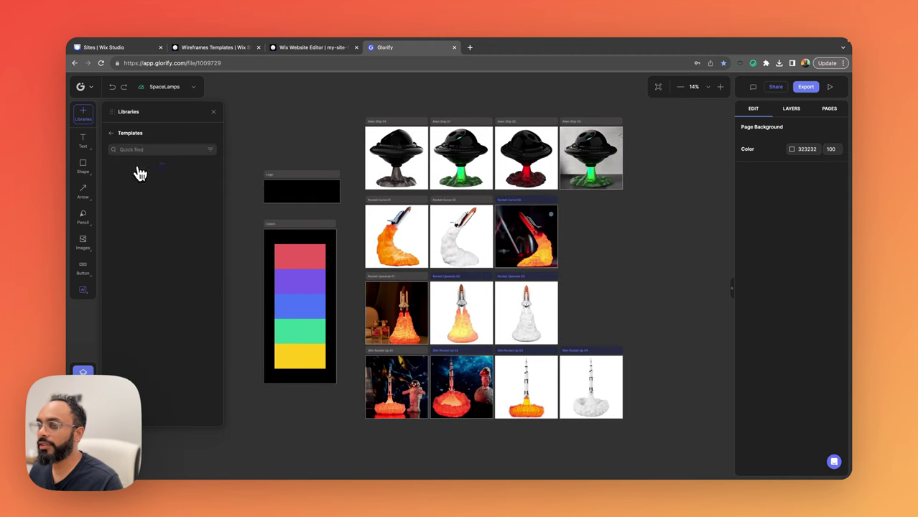
Step: Leave the Templates collection and open the Headers designs in the Text library
{"action": "scroll", "coordinate": [174, 258], "scroll_direction": "down", "scroll_amount": 5}
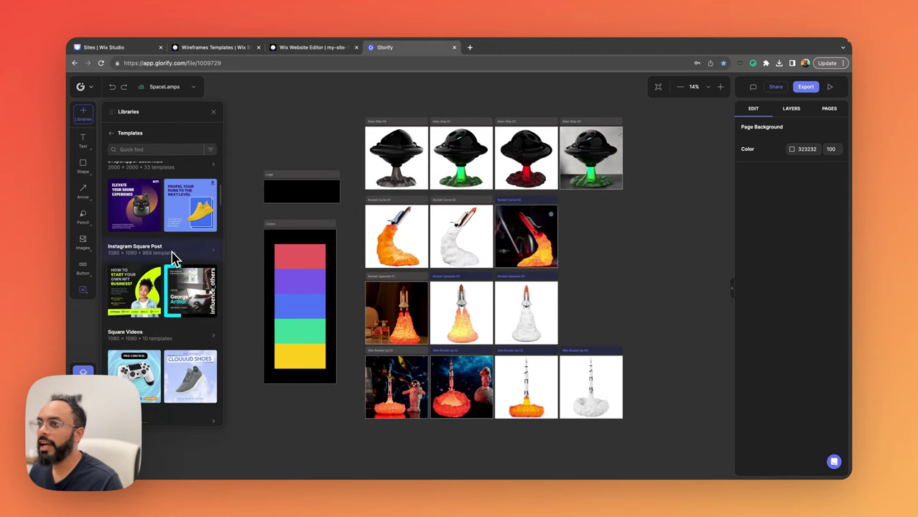
{"action": "scroll", "coordinate": [119, 176], "scroll_direction": "up", "scroll_amount": 5}
{"action": "left_click", "coordinate": [111, 134]}
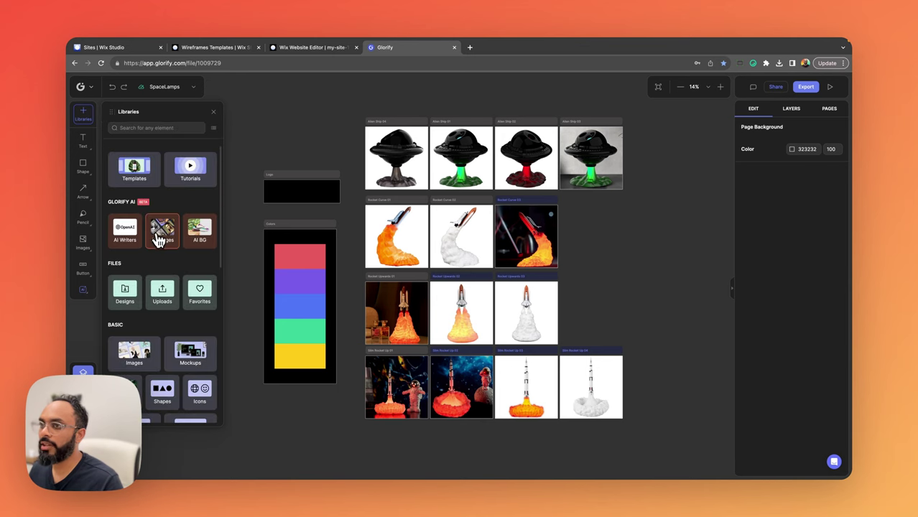
{"action": "scroll", "coordinate": [158, 237], "scroll_direction": "down", "scroll_amount": 5}
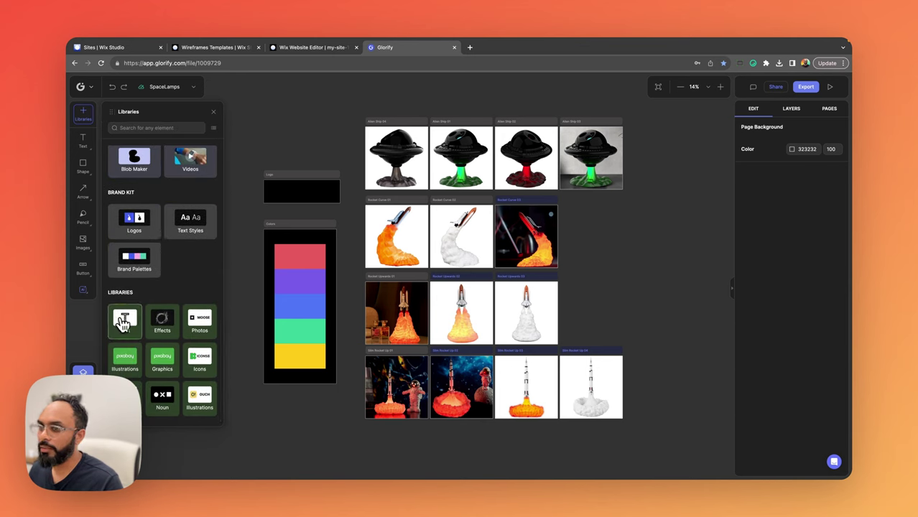
{"action": "left_click", "coordinate": [127, 329]}
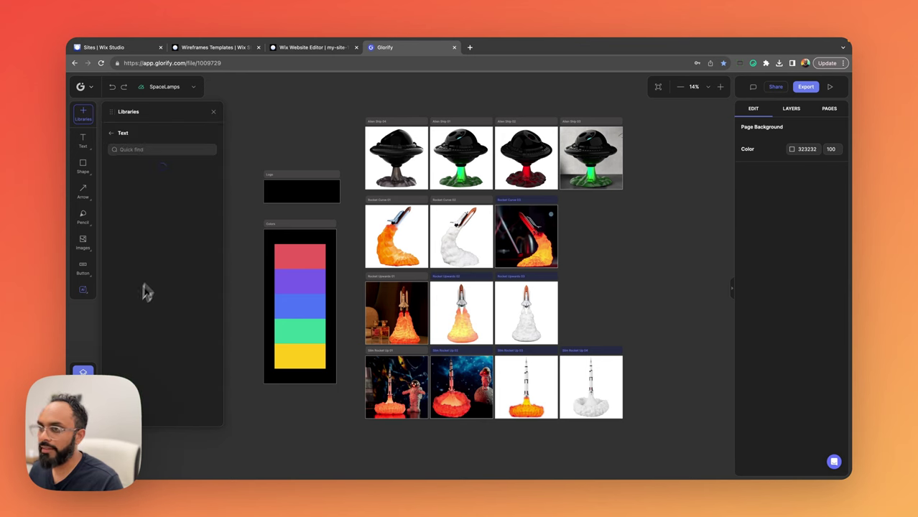
{"action": "left_click", "coordinate": [150, 177]}
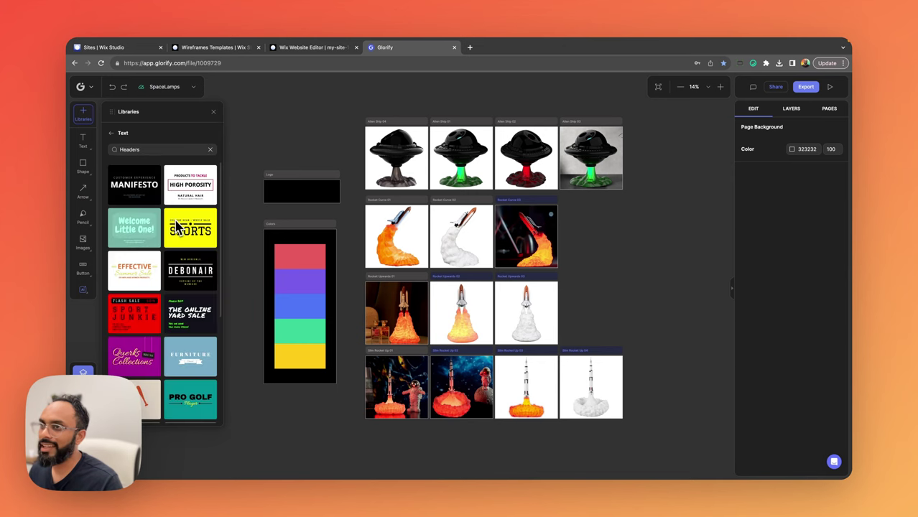
Step: Browse the Headers text designs for a lettering style suited to the store's logo
{"action": "scroll", "coordinate": [188, 229], "scroll_direction": "down", "scroll_amount": 5}
{"action": "scroll", "coordinate": [190, 241], "scroll_direction": "down", "scroll_amount": 4}
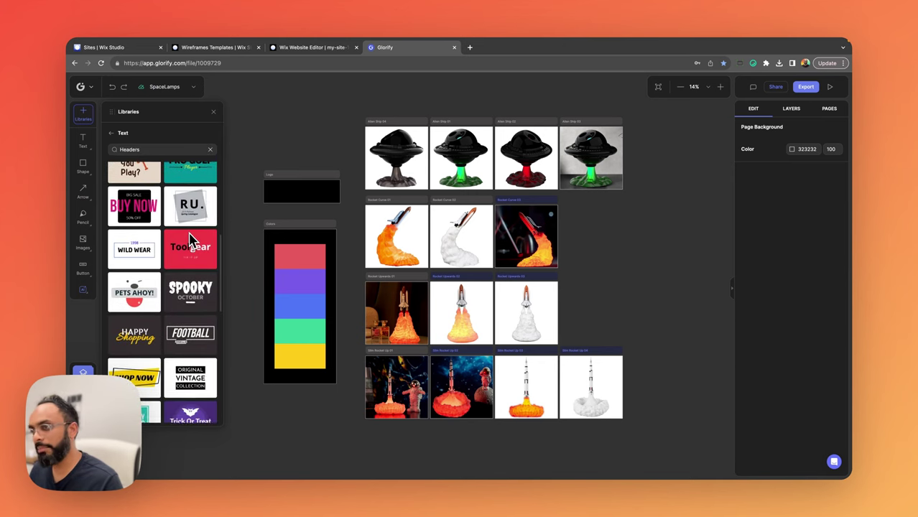
{"action": "left_click", "coordinate": [263, 221]}
{"action": "left_click", "coordinate": [241, 222]}
{"action": "left_click_drag", "start_coordinate": [241, 222], "coordinate": [278, 232]}
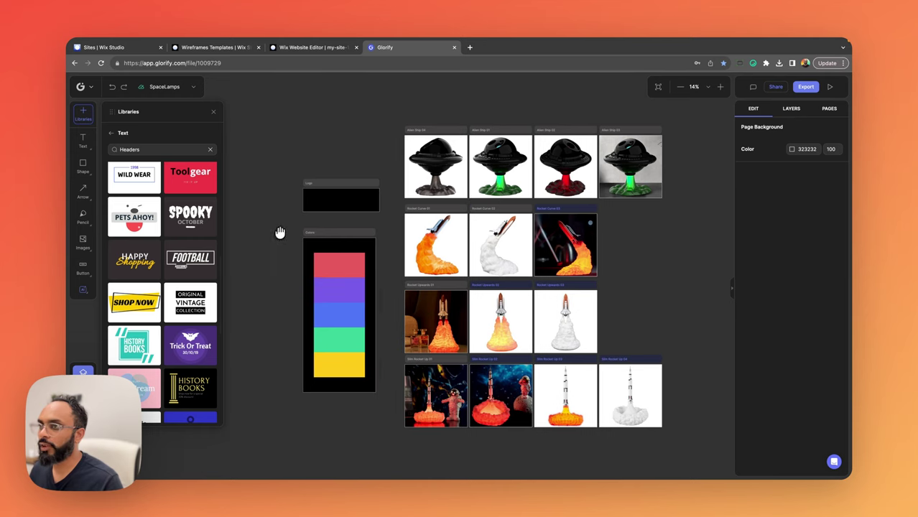
{"action": "scroll", "coordinate": [173, 240], "scroll_direction": "down", "scroll_amount": 10}
{"action": "scroll", "coordinate": [172, 245], "scroll_direction": "down", "scroll_amount": 1}
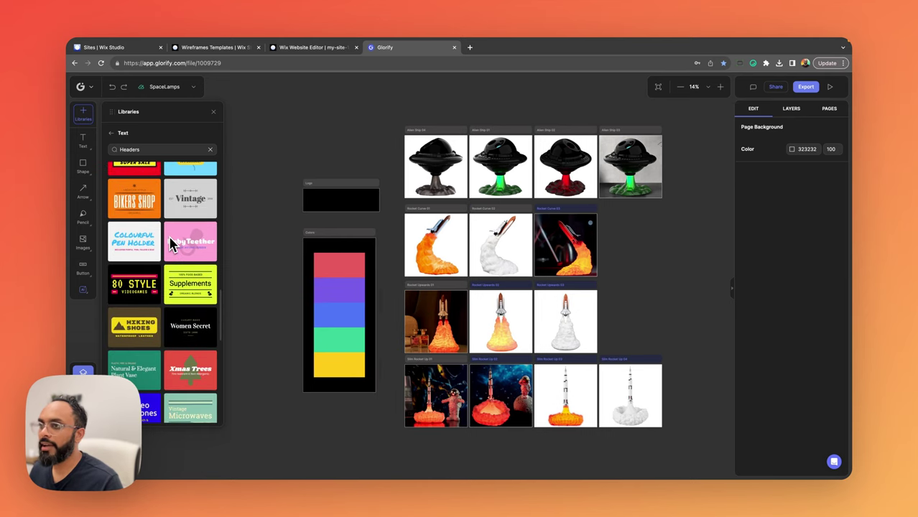
{"action": "scroll", "coordinate": [172, 256], "scroll_direction": "down", "scroll_amount": 8}
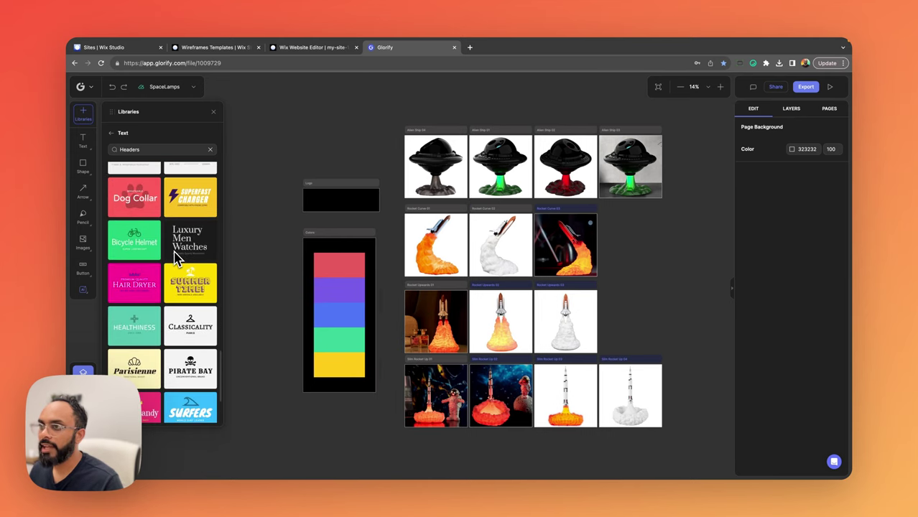
{"action": "scroll", "coordinate": [179, 248], "scroll_direction": "up", "scroll_amount": 2}
{"action": "scroll", "coordinate": [168, 250], "scroll_direction": "down", "scroll_amount": 6}
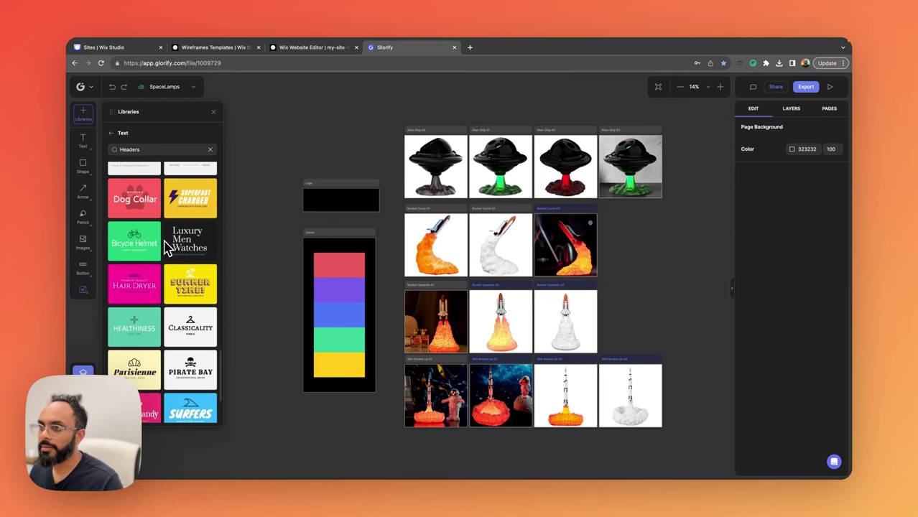
{"action": "scroll", "coordinate": [165, 248], "scroll_direction": "down", "scroll_amount": 5}
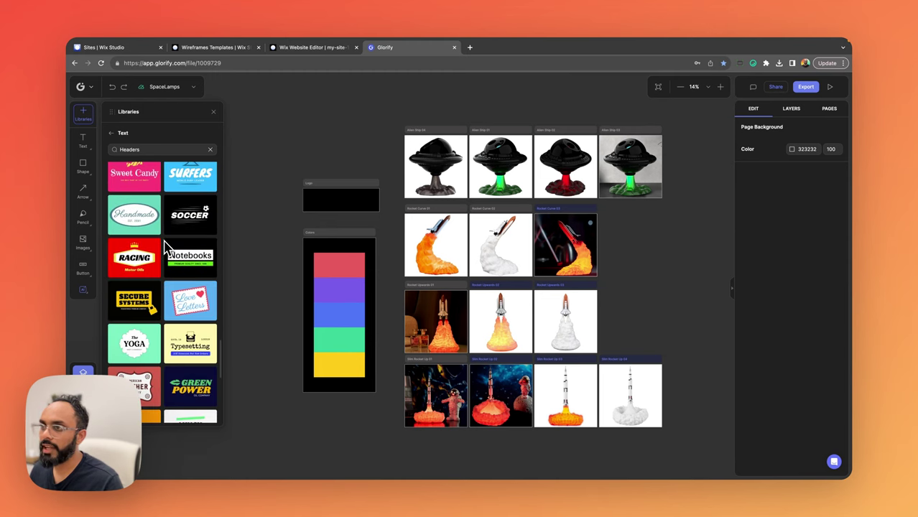
{"action": "scroll", "coordinate": [165, 247], "scroll_direction": "down", "scroll_amount": 7}
{"action": "scroll", "coordinate": [165, 248], "scroll_direction": "down", "scroll_amount": 2}
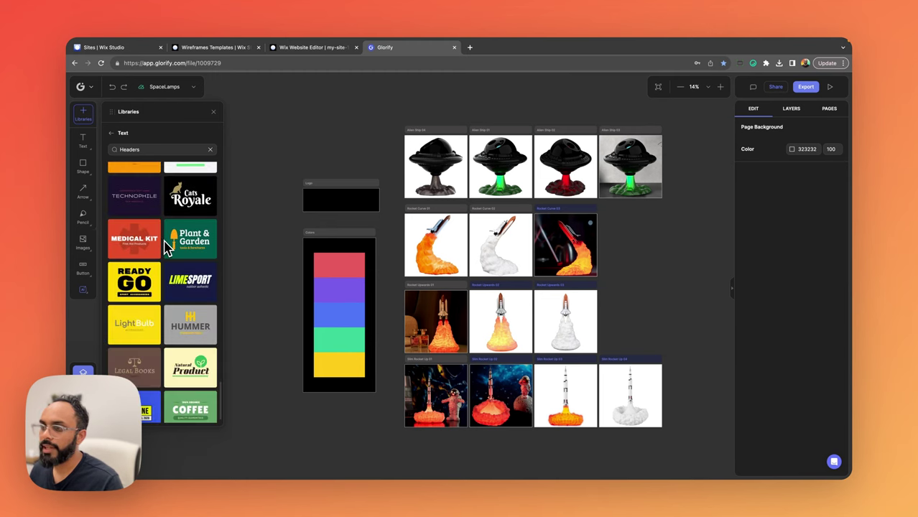
{"action": "scroll", "coordinate": [167, 247], "scroll_direction": "down", "scroll_amount": 1}
{"action": "scroll", "coordinate": [165, 248], "scroll_direction": "down", "scroll_amount": 4}
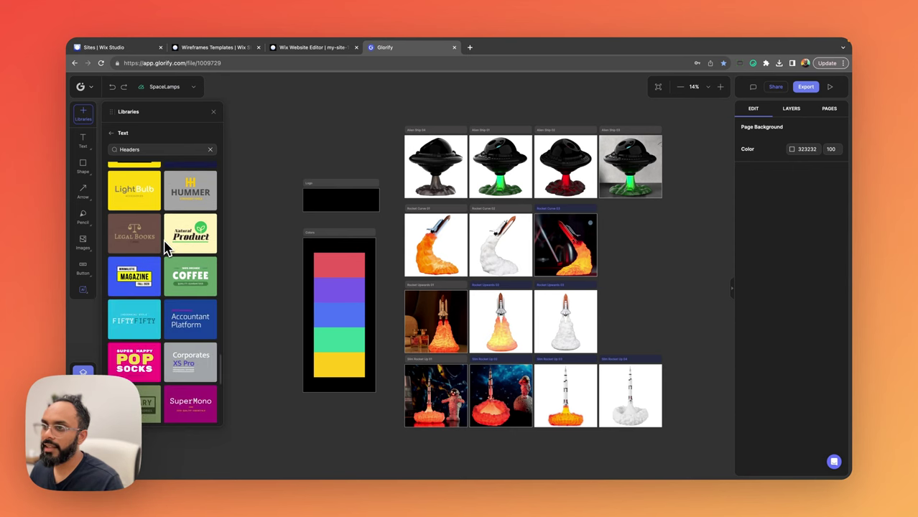
Step: Place the LIMESPORT header design in the Logo canvas, close the library, and enlarge the design to about 730 × 221 px
{"action": "scroll", "coordinate": [165, 248], "scroll_direction": "up", "scroll_amount": 6}
{"action": "left_click_drag", "start_coordinate": [185, 325], "coordinate": [341, 206]}
{"action": "scroll", "coordinate": [341, 206], "scroll_direction": "up", "scroll_amount": 5}
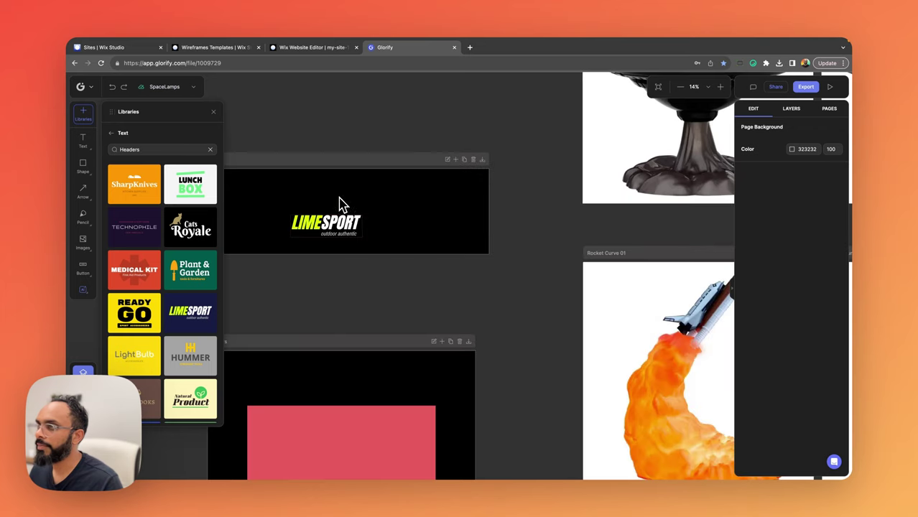
{"action": "left_click", "coordinate": [214, 112]}
{"action": "left_click", "coordinate": [349, 224]}
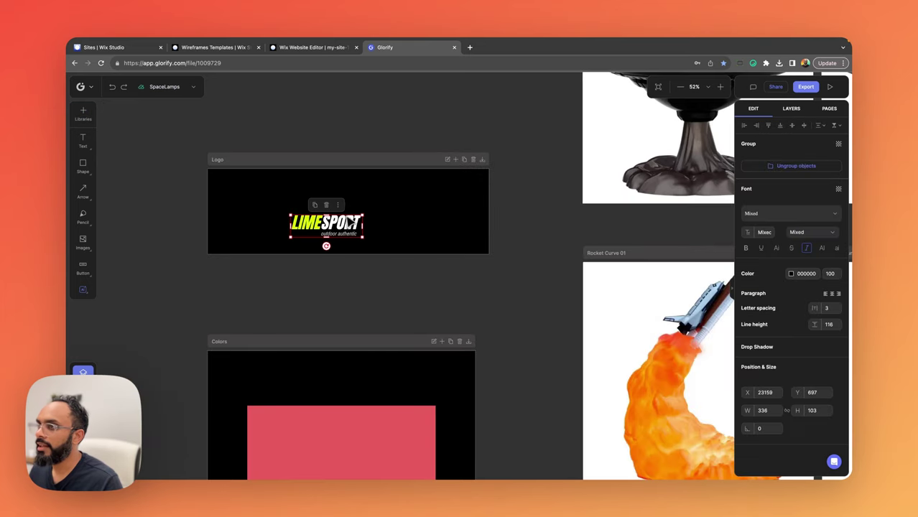
{"action": "left_click_drag", "start_coordinate": [357, 224], "coordinate": [384, 205]}
{"action": "scroll", "coordinate": [379, 205], "scroll_direction": "down", "scroll_amount": 4}
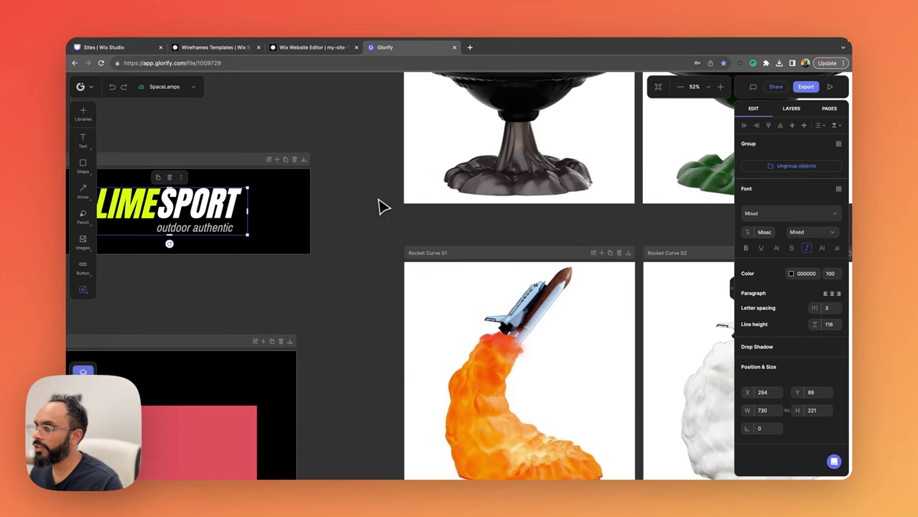
{"action": "left_click", "coordinate": [289, 219]}
{"action": "scroll", "coordinate": [277, 258], "scroll_direction": "down", "scroll_amount": 3}
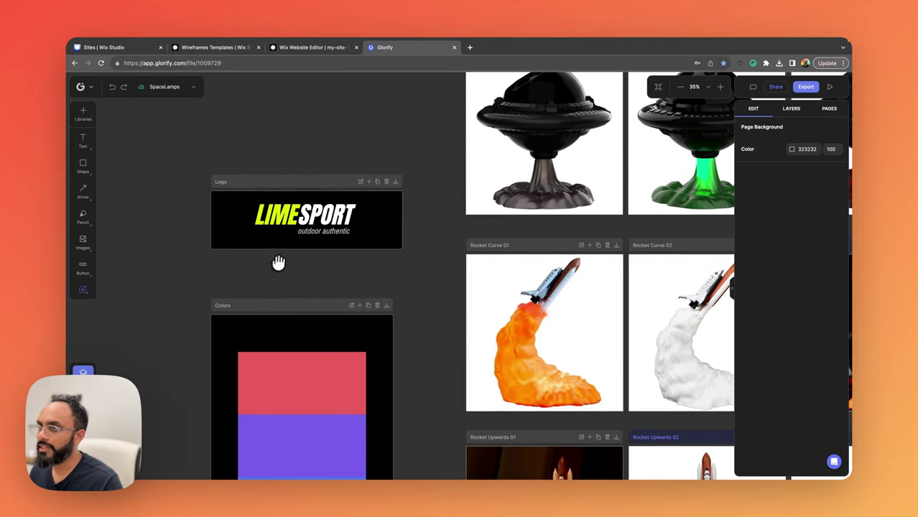
Step: Ungroup the LIMESPORT design in the Logo canvas and delete its "outdoor authentic" tagline and the word SPORT
{"action": "left_click", "coordinate": [294, 237]}
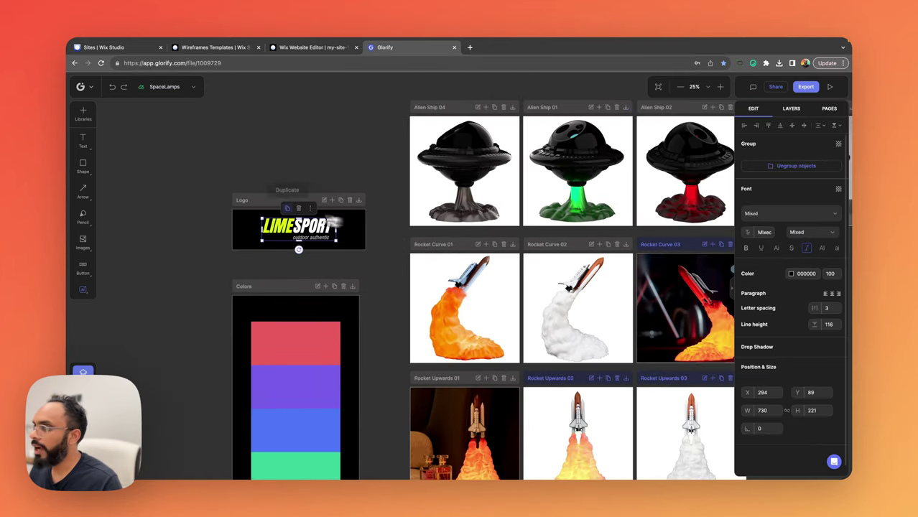
{"action": "right_click", "coordinate": [321, 216]}
{"action": "left_click", "coordinate": [352, 185]}
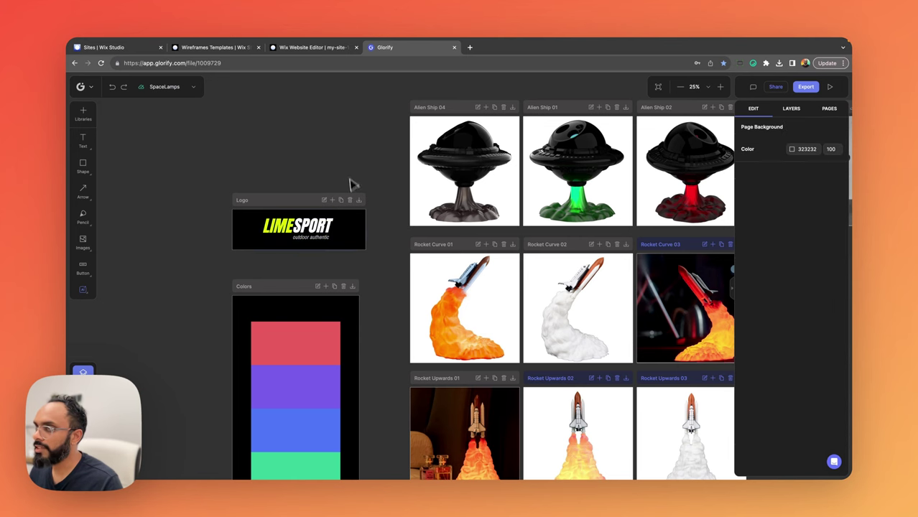
{"action": "left_click", "coordinate": [313, 237]}
{"action": "key", "text": "Delete"}
{"action": "left_click", "coordinate": [309, 227]}
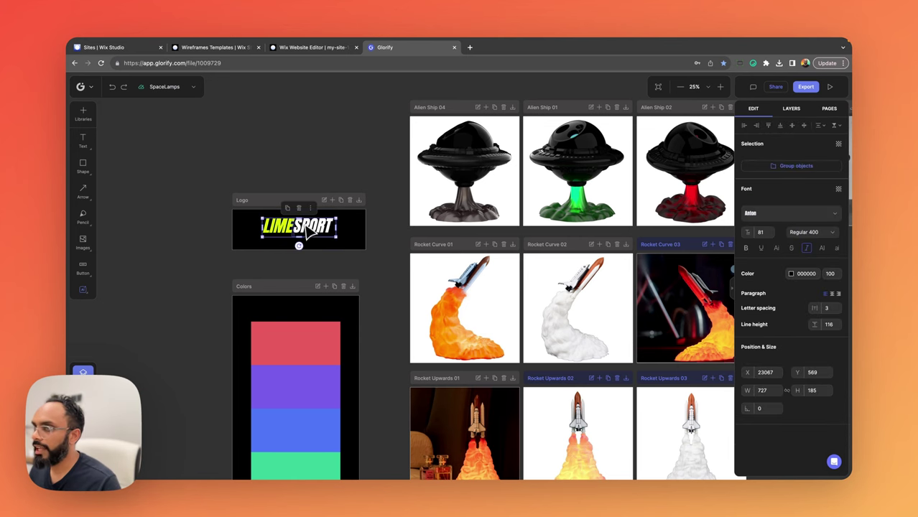
{"action": "left_click", "coordinate": [370, 236]}
{"action": "left_click", "coordinate": [313, 237]}
{"action": "key", "text": "Delete"}
Step: Replace the word LIME in the Logo canvas with SPACELAMPS
{"action": "left_click", "coordinate": [277, 232]}
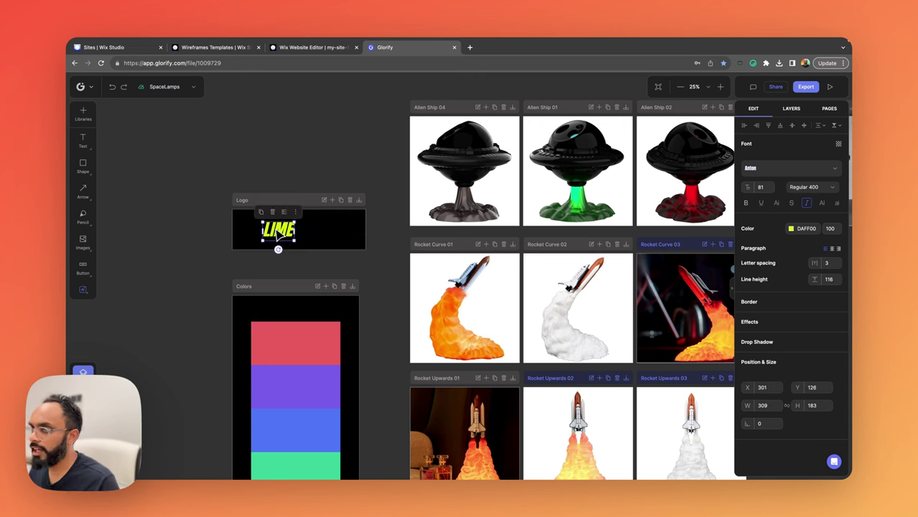
{"action": "double_click", "coordinate": [279, 230]}
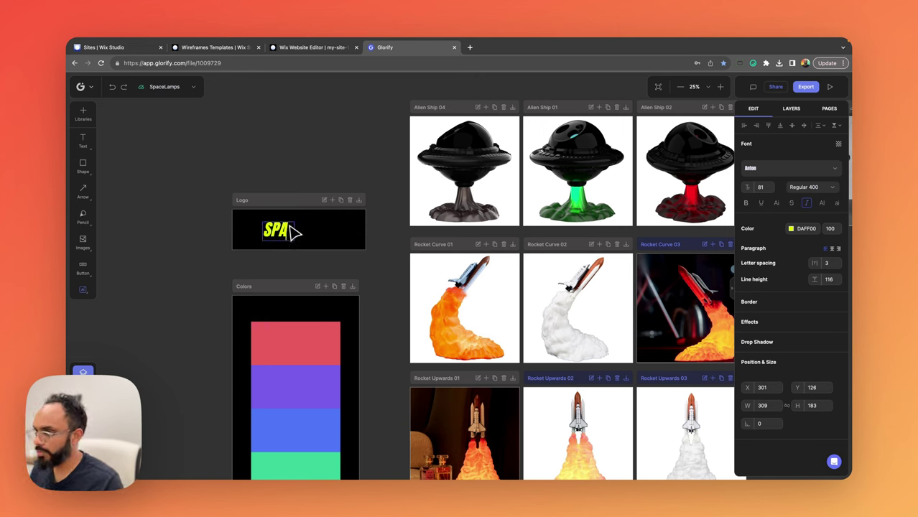
{"action": "type", "text": "SPACELAMPS"}
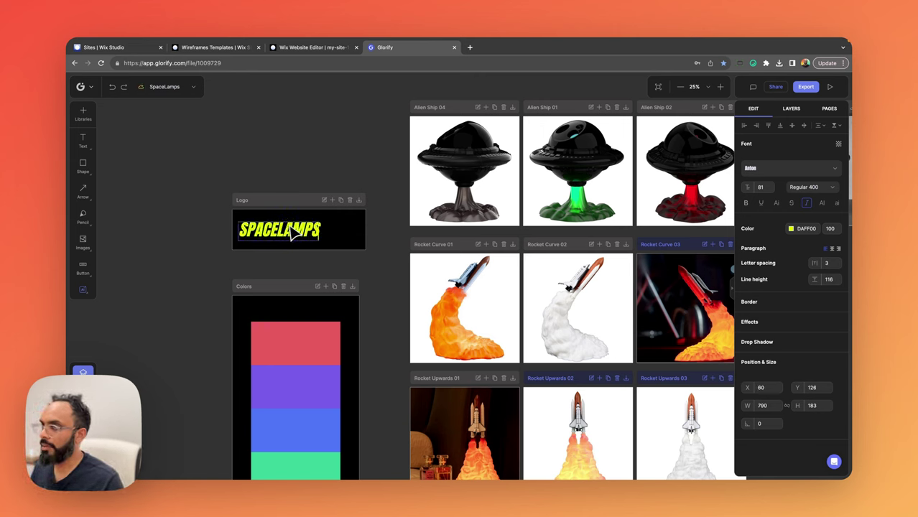
Step: Recolour only the LAMPS part of the SPACELAMPS wordmark white
{"action": "left_click", "coordinate": [277, 232]}
{"action": "key", "text": "shift+super+Right"}
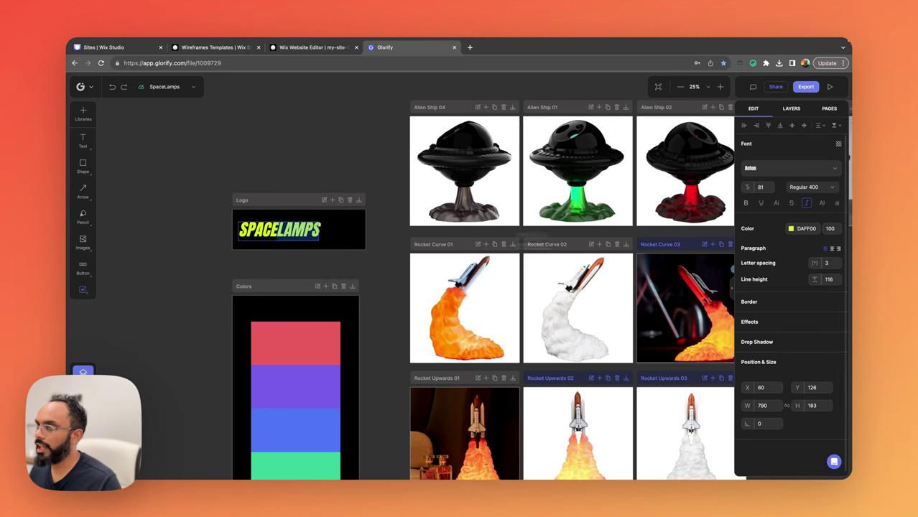
{"action": "left_click", "coordinate": [792, 230]}
{"action": "left_click", "coordinate": [314, 170]}
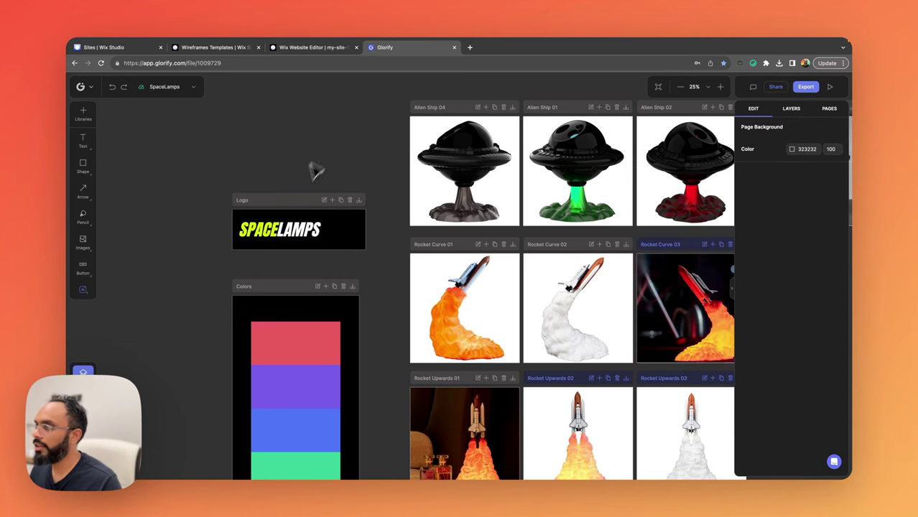
Step: Move the SPACELAMPS wordmark toward the right edge of the Logo canvas, leaving room for an icon before it
{"action": "left_click", "coordinate": [295, 228]}
{"action": "left_click_drag", "start_coordinate": [295, 228], "coordinate": [323, 228]}
{"action": "left_click", "coordinate": [308, 194]}
{"action": "left_click", "coordinate": [315, 228]}
{"action": "left_click", "coordinate": [330, 166]}
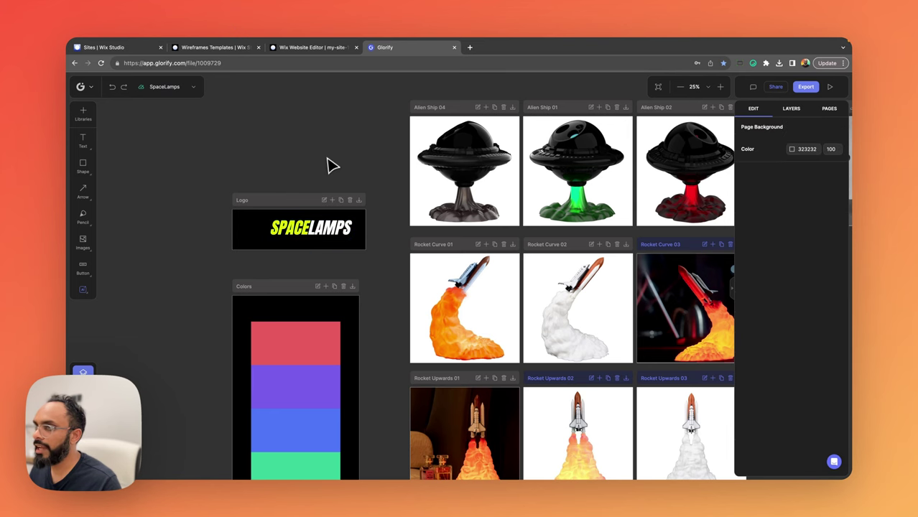
Step: Open the Icons8 collection in the Icons library and search it for "rocket"
{"action": "left_click", "coordinate": [84, 115]}
{"action": "scroll", "coordinate": [190, 287], "scroll_direction": "down", "scroll_amount": 3}
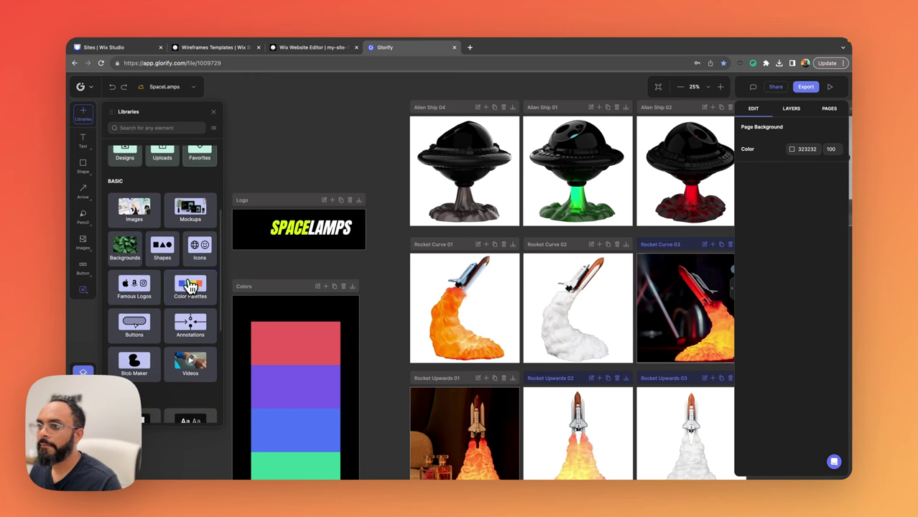
{"action": "left_click", "coordinate": [199, 255]}
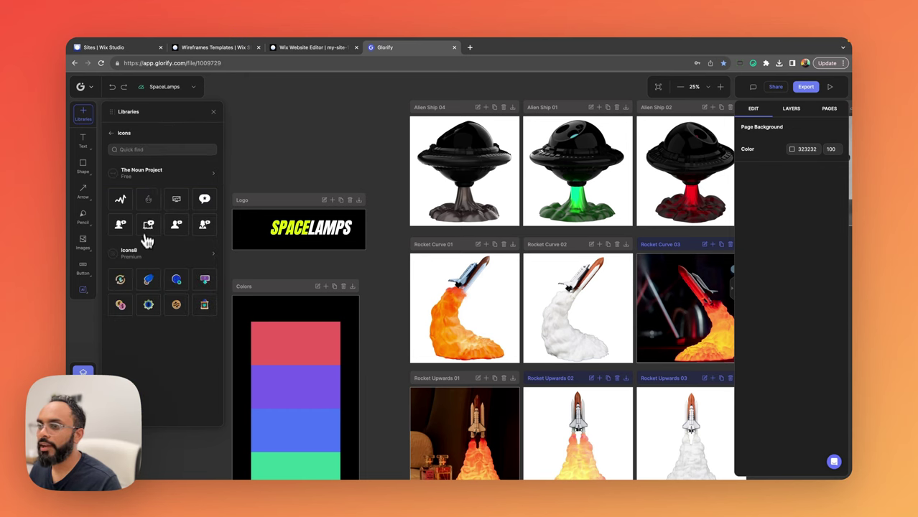
{"action": "left_click", "coordinate": [144, 252]}
{"action": "left_click", "coordinate": [156, 150]}
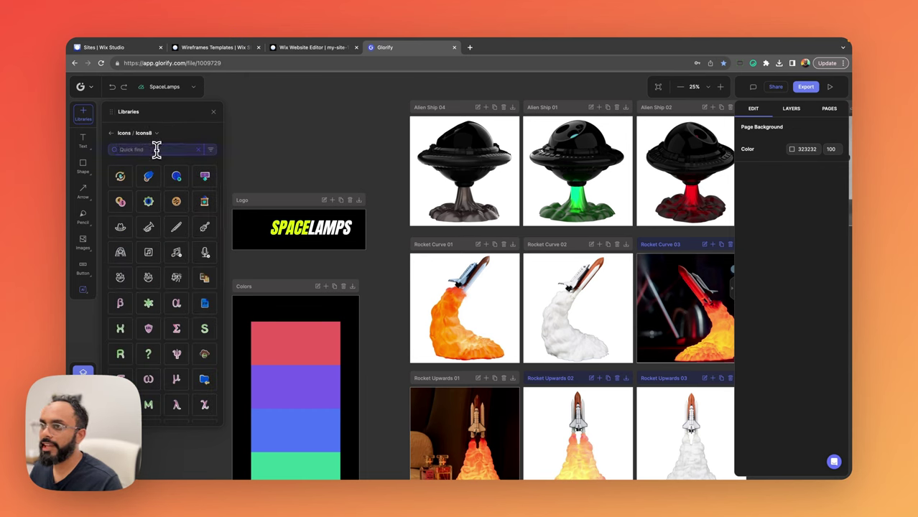
{"action": "type", "text": "rocket"}
{"action": "key", "text": "Return"}
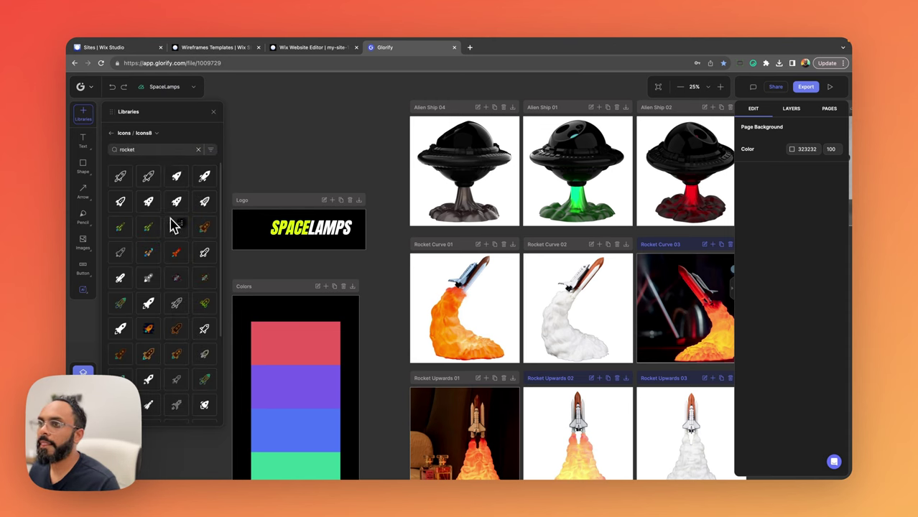
Step: Place the colourful red, white and blue rocket icon above the Logo canvas at about 497 × 497 px and close the library
{"action": "scroll", "coordinate": [165, 248], "scroll_direction": "down", "scroll_amount": 3}
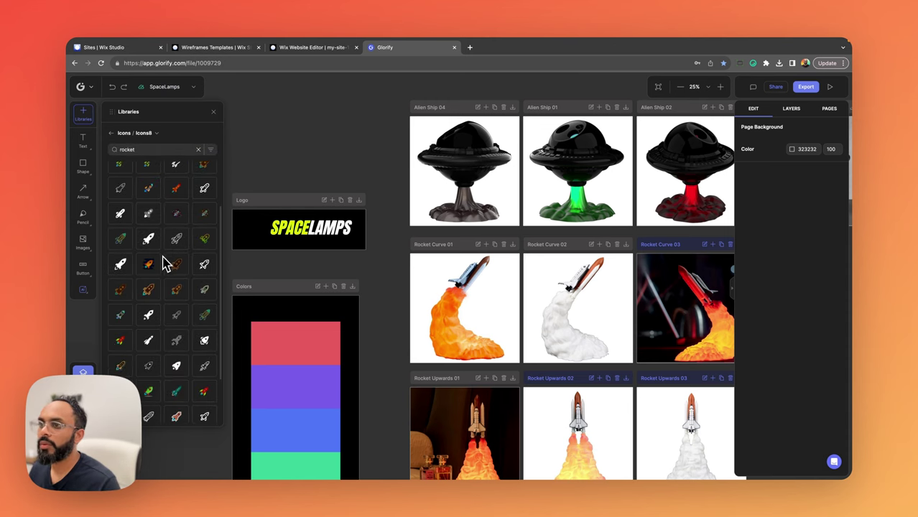
{"action": "scroll", "coordinate": [165, 268], "scroll_direction": "up", "scroll_amount": 3}
{"action": "left_click_drag", "start_coordinate": [147, 264], "coordinate": [335, 160]}
{"action": "scroll", "coordinate": [185, 294], "scroll_direction": "down", "scroll_amount": 3}
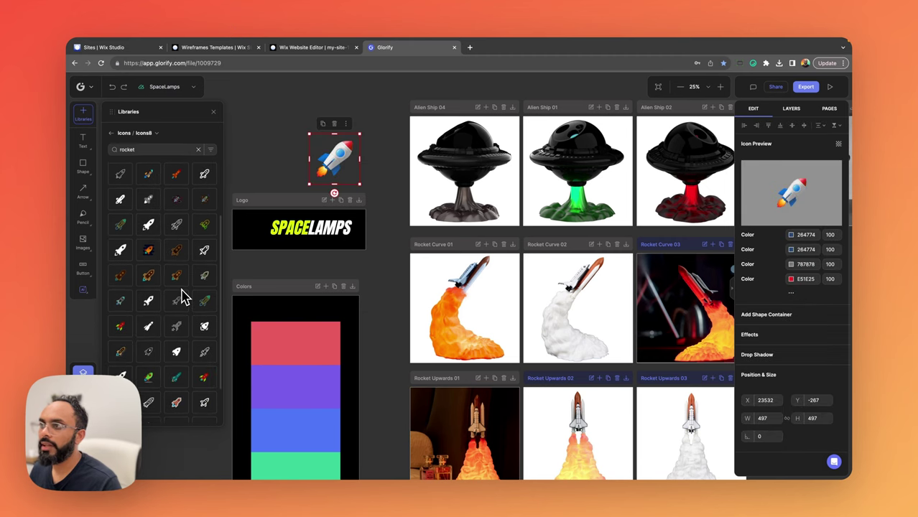
{"action": "scroll", "coordinate": [181, 296], "scroll_direction": "down", "scroll_amount": 6}
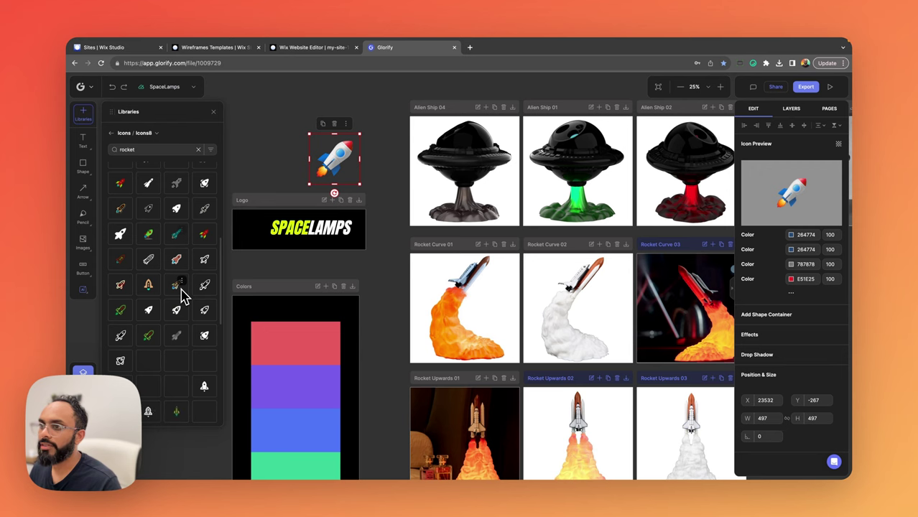
{"action": "scroll", "coordinate": [182, 294], "scroll_direction": "down", "scroll_amount": 3}
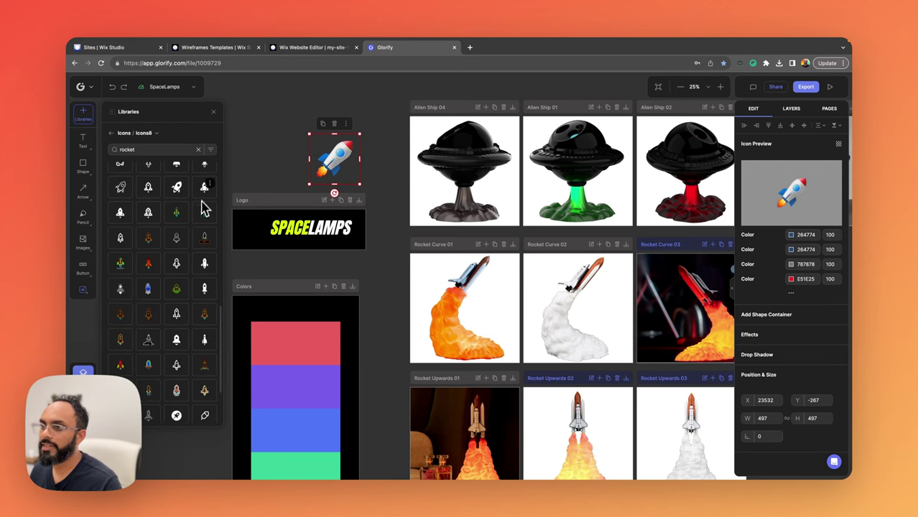
{"action": "scroll", "coordinate": [203, 201], "scroll_direction": "down", "scroll_amount": 1}
{"action": "left_click", "coordinate": [213, 113]}
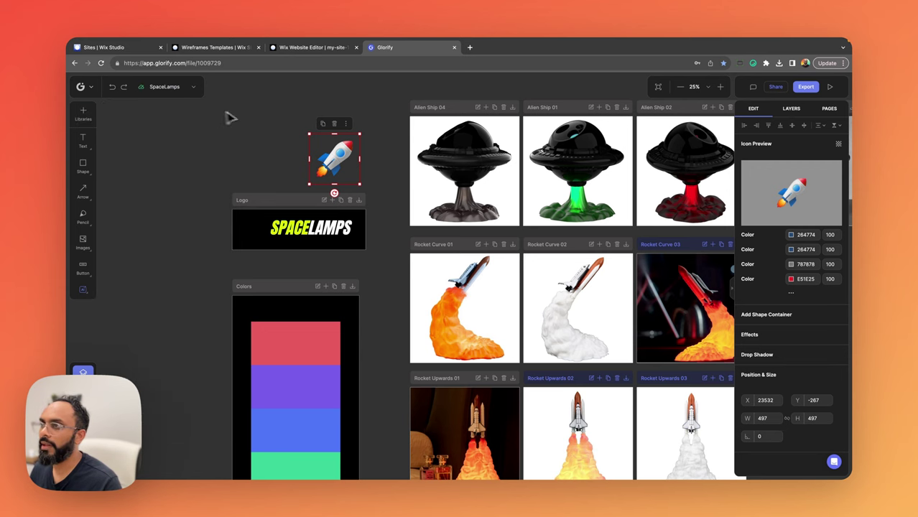
Step: Move the rocket icon onto the Logo canvas before the SPACELAMPS wordmark and scale it down to about 364 × 364 px
{"action": "left_click", "coordinate": [229, 117]}
{"action": "scroll", "coordinate": [431, 288], "scroll_direction": "left", "scroll_amount": 2}
{"action": "left_click", "coordinate": [368, 180]}
{"action": "left_click_drag", "start_coordinate": [368, 180], "coordinate": [280, 242]}
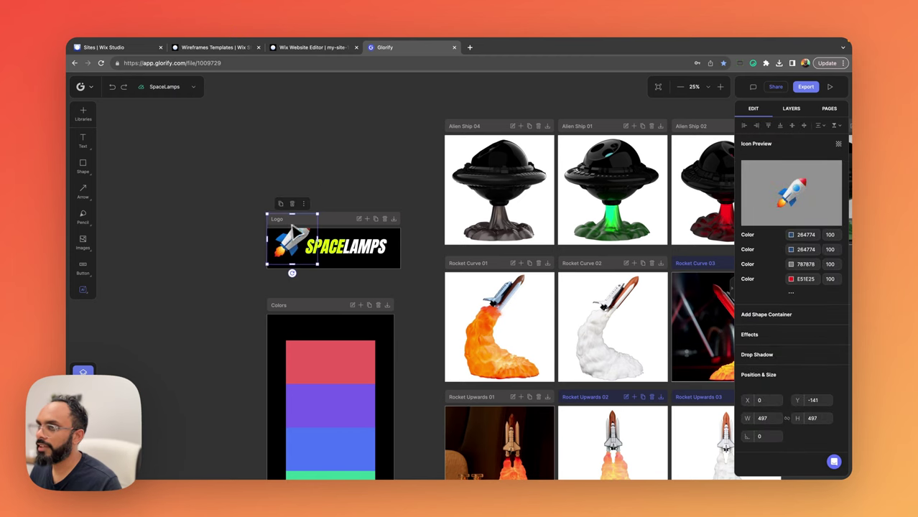
{"action": "scroll", "coordinate": [301, 235], "scroll_direction": "left", "scroll_amount": 3}
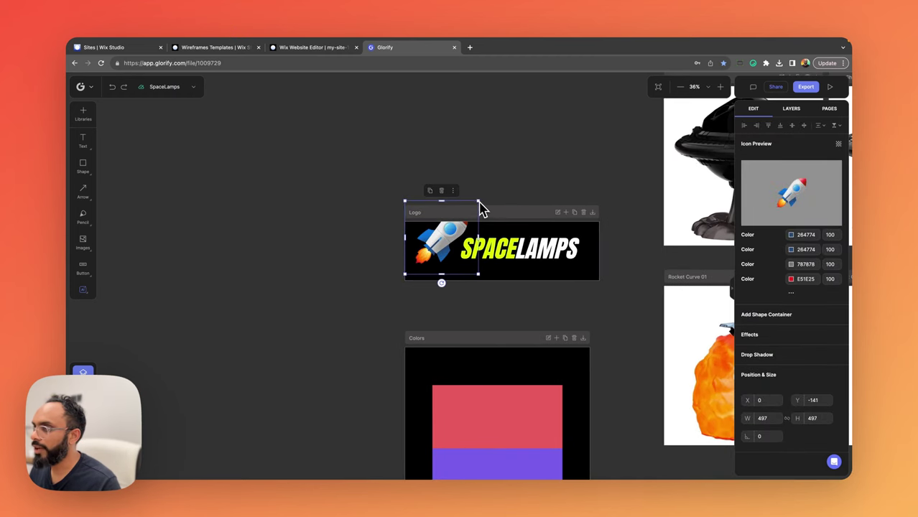
{"action": "left_click_drag", "start_coordinate": [483, 200], "coordinate": [464, 222]}
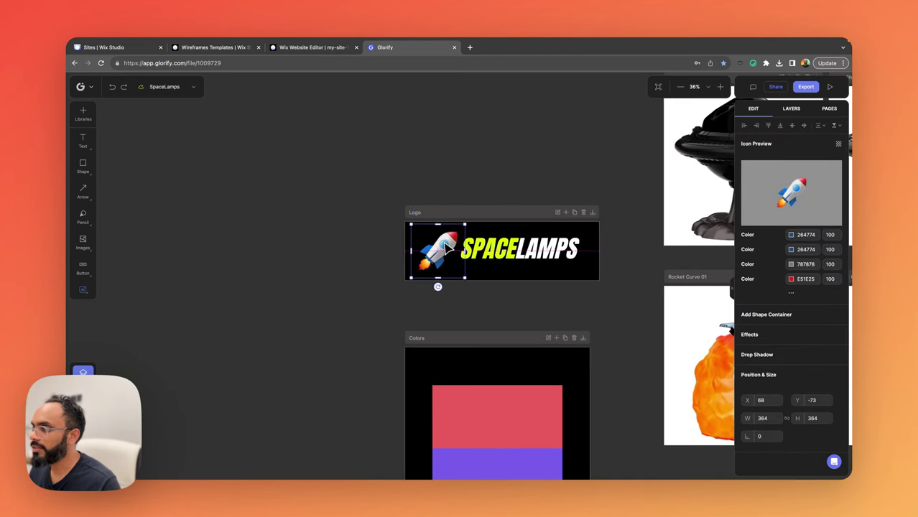
{"action": "left_click", "coordinate": [495, 180]}
{"action": "scroll", "coordinate": [495, 181], "scroll_direction": "right", "scroll_amount": 3}
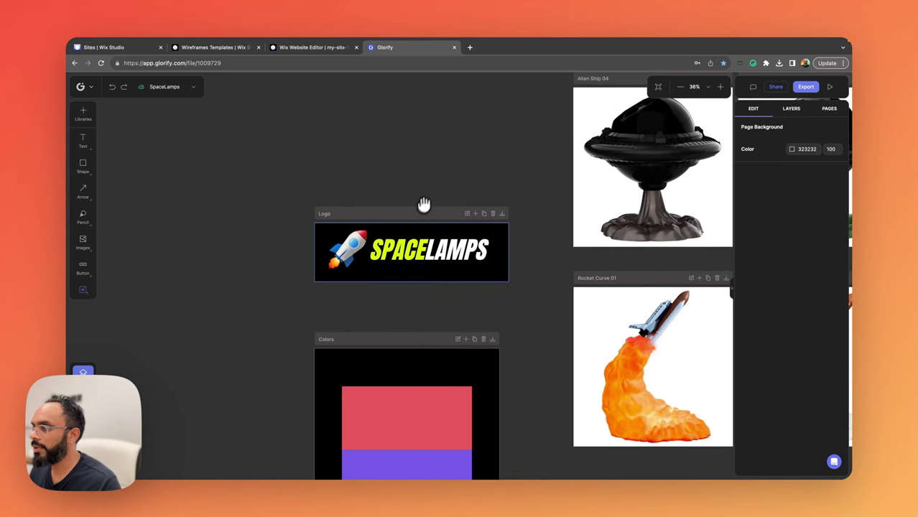
Step: Fine-tune the rocket icon's size and fit beside the SPACELAMPS wordmark
{"action": "left_click", "coordinate": [345, 251]}
{"action": "left_click_drag", "start_coordinate": [373, 224], "coordinate": [356, 242]}
{"action": "left_click", "coordinate": [410, 251]}
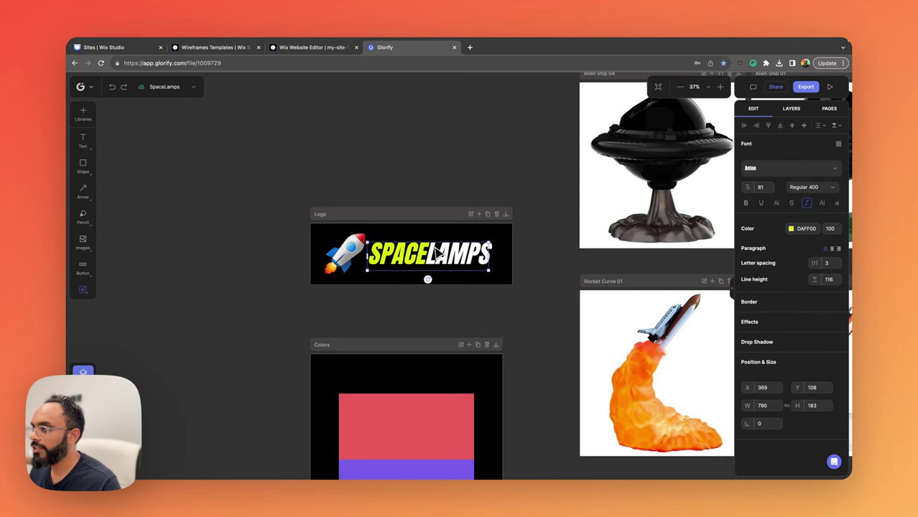
{"action": "key", "text": "Escape"}
{"action": "scroll", "coordinate": [437, 242], "scroll_direction": "up", "scroll_amount": 10}
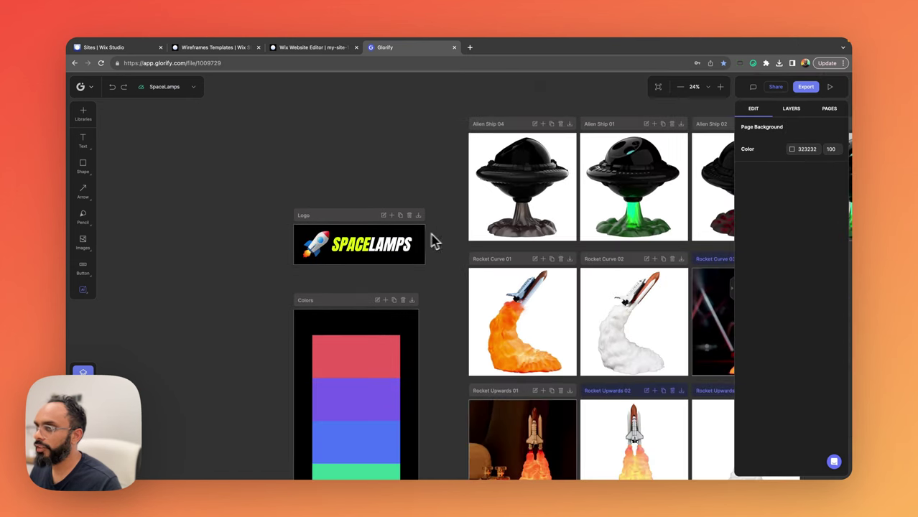
{"action": "scroll", "coordinate": [367, 244], "scroll_direction": "down", "scroll_amount": 5}
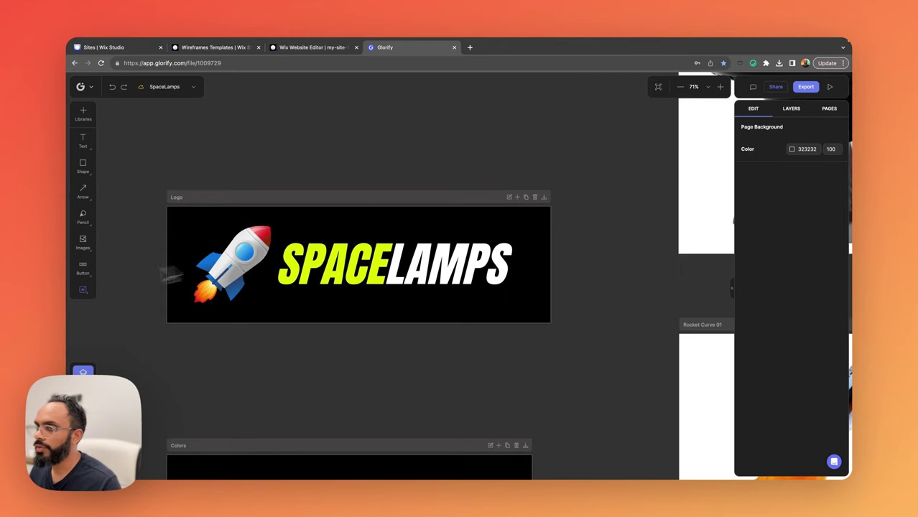
Step: Show the rulers and add a vertical and a horizontal guide through the centre of the Logo canvas
{"action": "key", "text": "shift+r"}
{"action": "left_click_drag", "start_coordinate": [69, 273], "coordinate": [369, 296]}
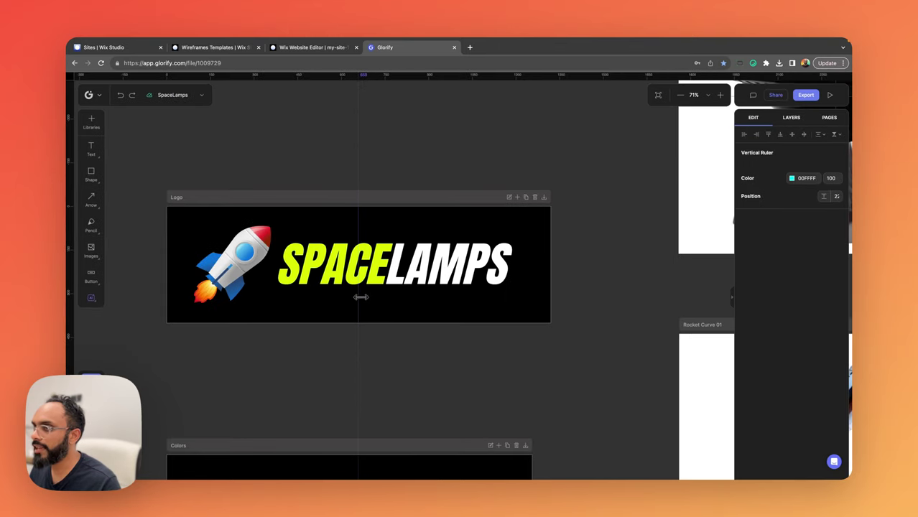
{"action": "left_click_drag", "start_coordinate": [400, 78], "coordinate": [385, 265]}
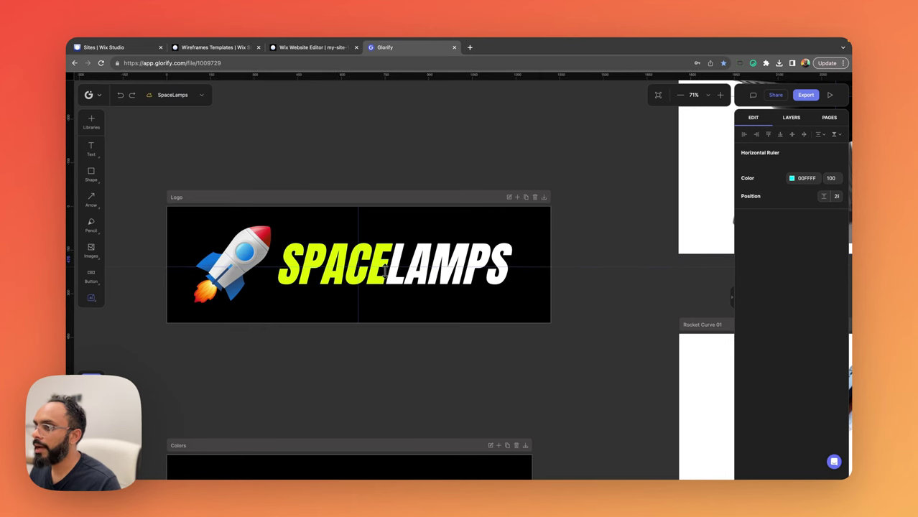
{"action": "left_click", "coordinate": [393, 252]}
{"action": "left_click", "coordinate": [603, 166]}
{"action": "scroll", "coordinate": [602, 166], "scroll_direction": "down", "scroll_amount": 5}
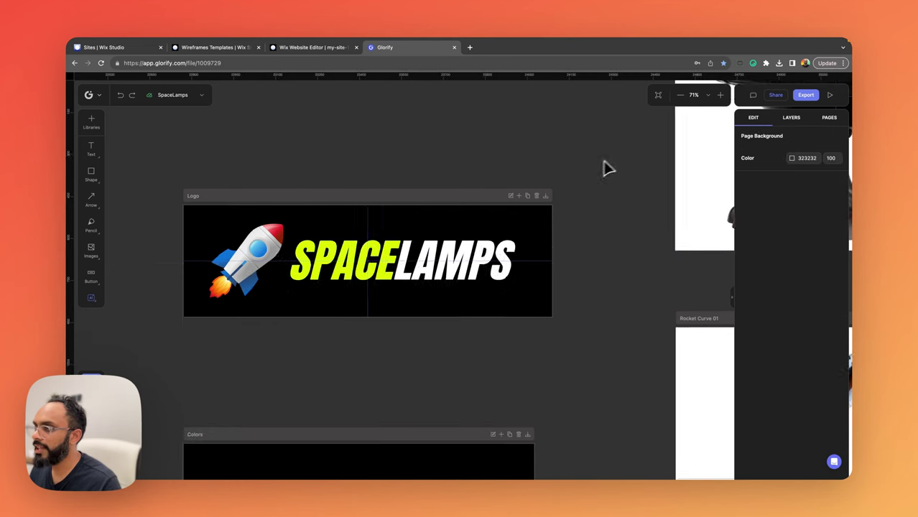
Step: Scale the rocket icon down to about 353 × 353 px and move it closer to the SPACELAMPS wordmark
{"action": "left_click_drag", "start_coordinate": [590, 173], "coordinate": [522, 199]}
{"action": "scroll", "coordinate": [522, 208], "scroll_direction": "down", "scroll_amount": 3}
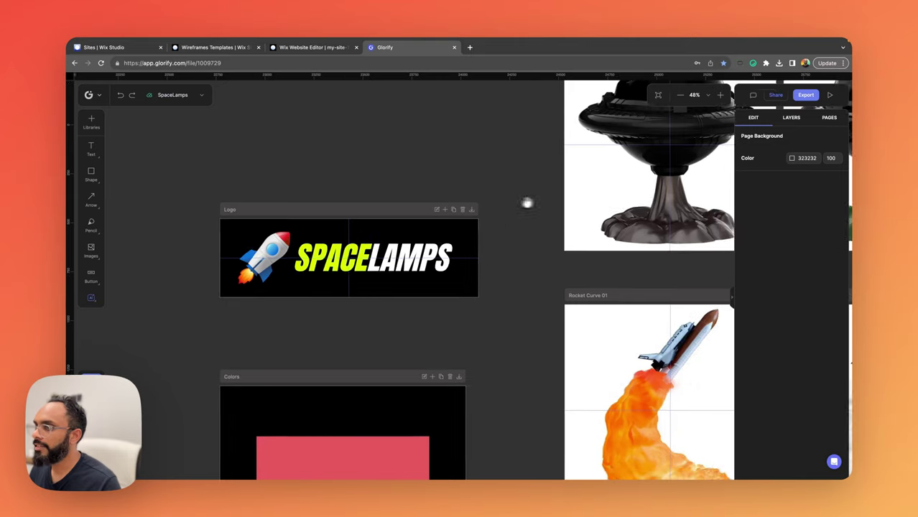
{"action": "left_click", "coordinate": [308, 264]}
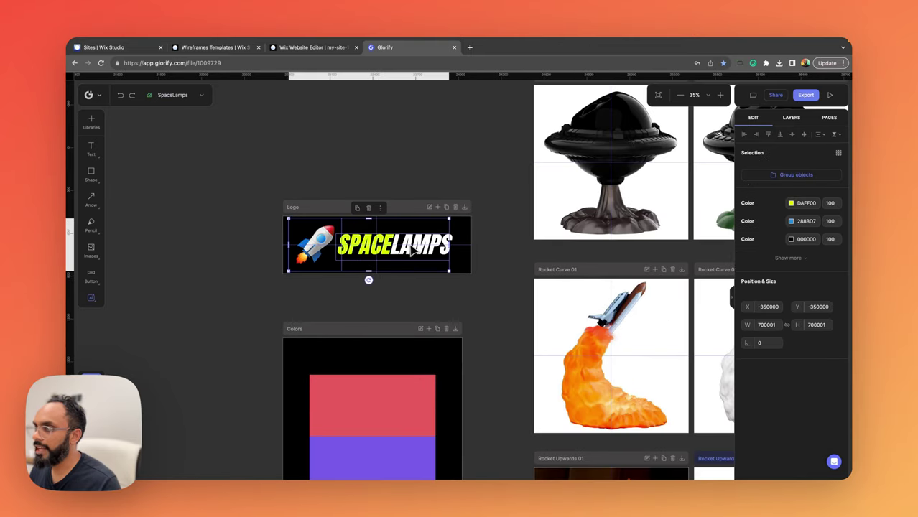
{"action": "left_click_drag", "start_coordinate": [466, 184], "coordinate": [409, 175]}
{"action": "left_click", "coordinate": [263, 242]}
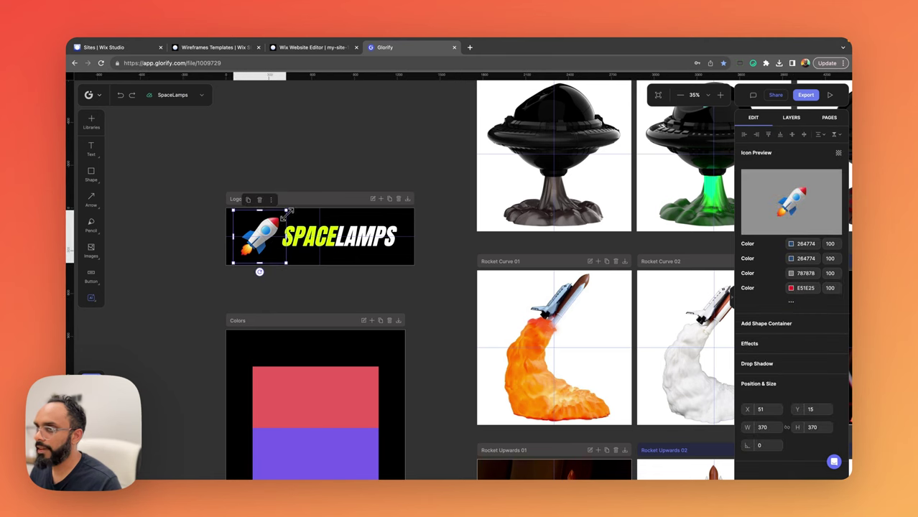
{"action": "mouse_move", "coordinate": [286, 213]}
{"action": "left_mouse_down"}
{"action": "mouse_move", "coordinate": [266, 221]}
{"action": "mouse_move", "coordinate": [273, 219]}
{"action": "left_mouse_up"}
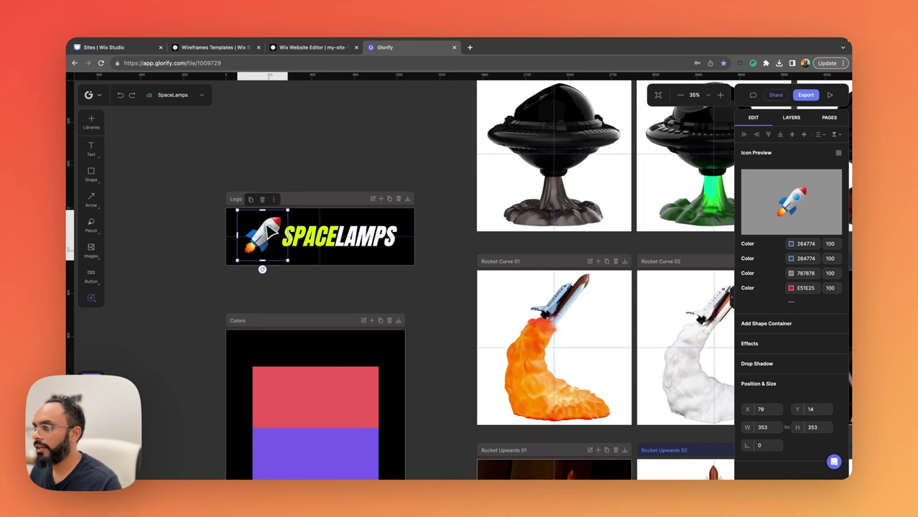
{"action": "left_click", "coordinate": [344, 168]}
{"action": "scroll", "coordinate": [344, 187], "scroll_direction": "left", "scroll_amount": 3}
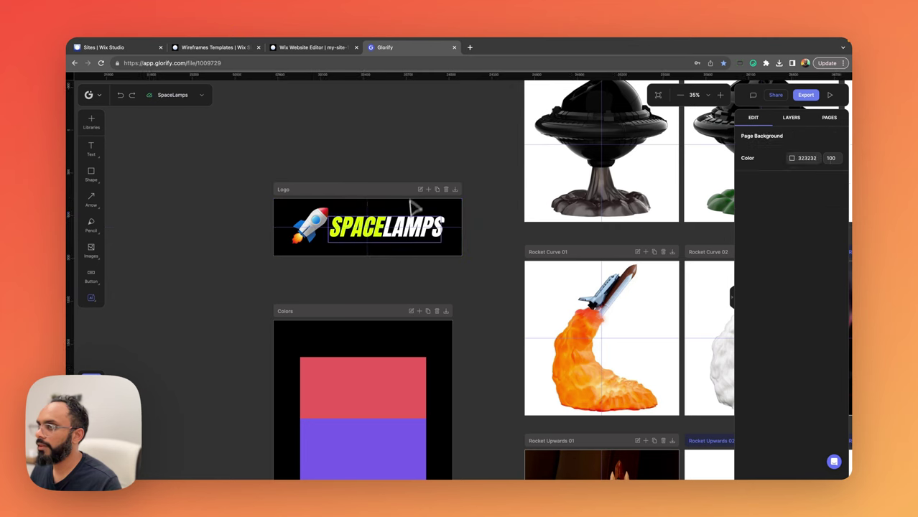
Step: Select the rocket icon and wordmark together and centre them on the Logo canvas's guides
{"action": "left_click", "coordinate": [402, 224]}
{"action": "left_click", "coordinate": [323, 222], "text": "shift"}
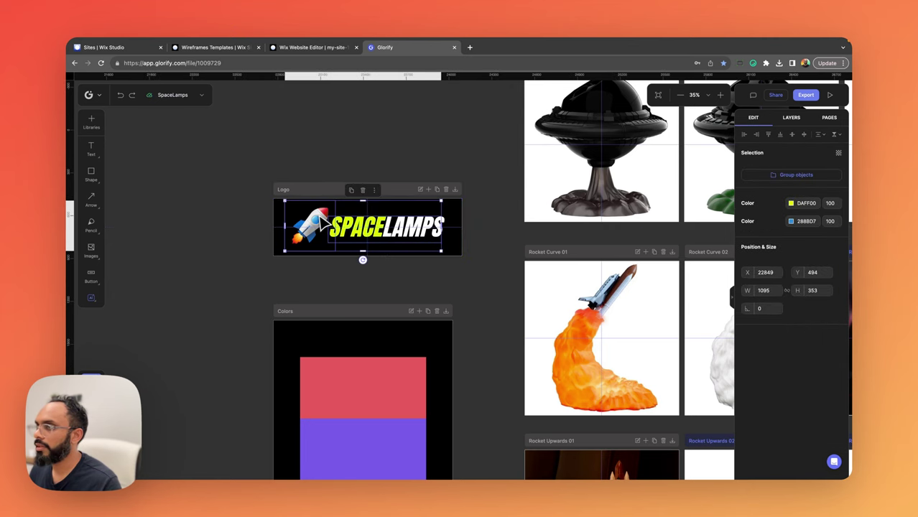
{"action": "left_click_drag", "start_coordinate": [323, 221], "coordinate": [321, 222]}
{"action": "left_click", "coordinate": [334, 163]}
{"action": "scroll", "coordinate": [345, 167], "scroll_direction": "right", "scroll_amount": 3}
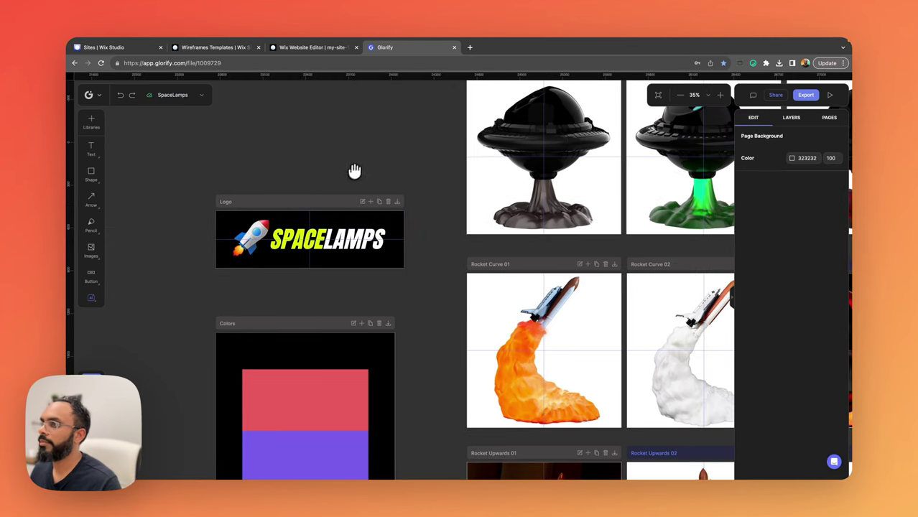
Step: Select all five swatches on the Colors canvas and open the Color Palettes library
{"action": "scroll", "coordinate": [356, 172], "scroll_direction": "down", "scroll_amount": 10}
{"action": "scroll", "coordinate": [361, 176], "scroll_direction": "up", "scroll_amount": 5}
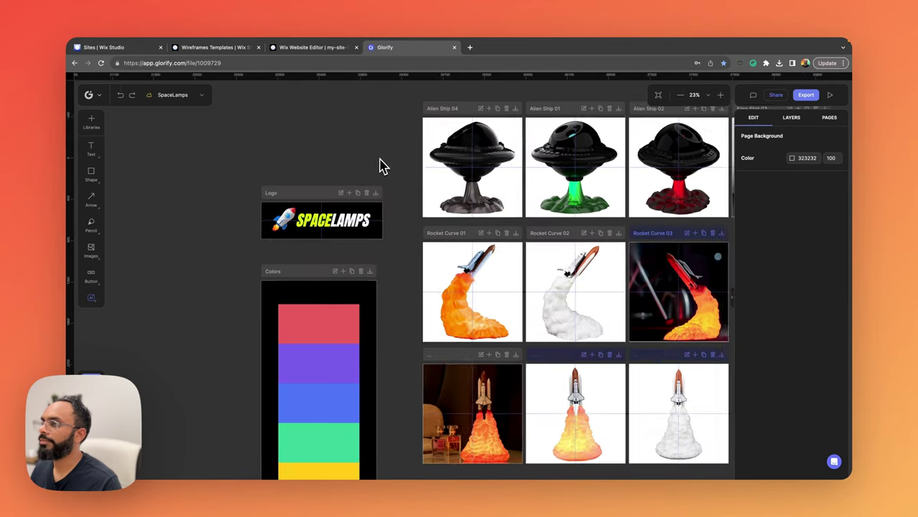
{"action": "scroll", "coordinate": [379, 164], "scroll_direction": "down", "scroll_amount": 2}
{"action": "scroll", "coordinate": [337, 158], "scroll_direction": "right", "scroll_amount": 2}
{"action": "scroll", "coordinate": [274, 148], "scroll_direction": "down", "scroll_amount": 1}
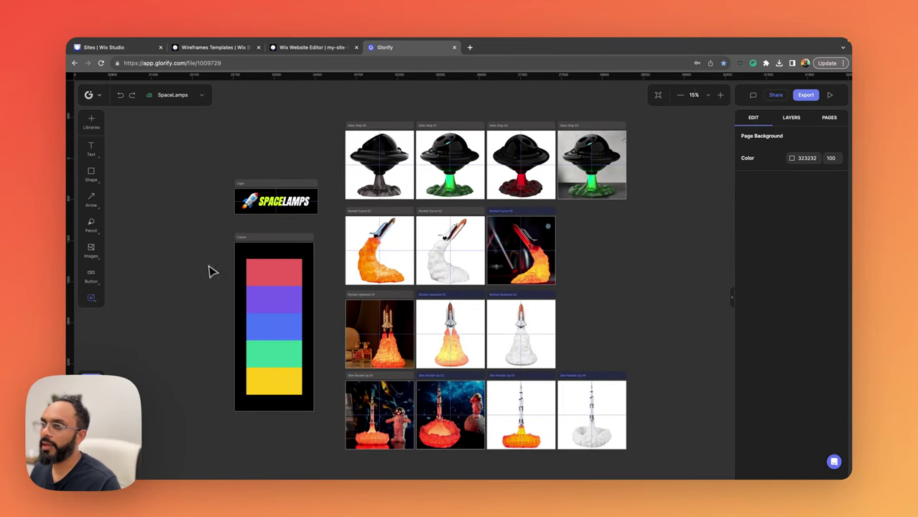
{"action": "left_click_drag", "start_coordinate": [212, 271], "coordinate": [303, 399]}
{"action": "left_click", "coordinate": [96, 134]}
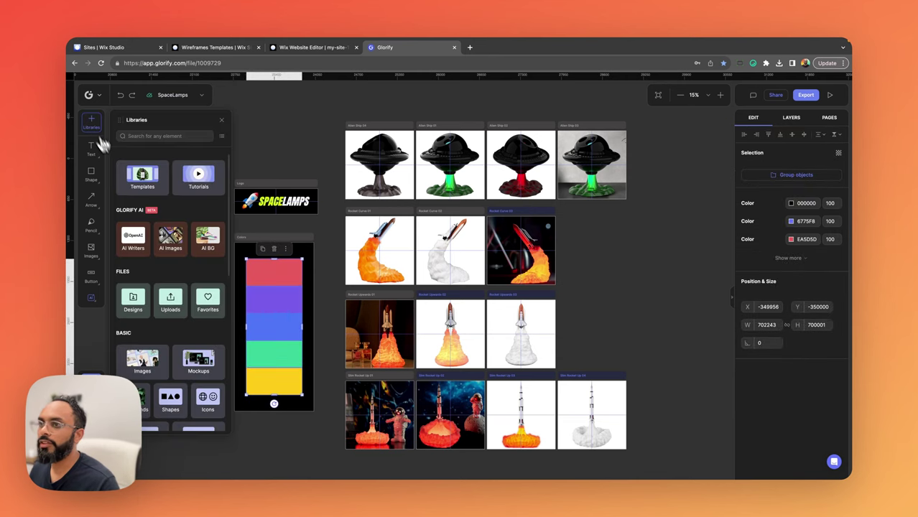
{"action": "scroll", "coordinate": [158, 237], "scroll_direction": "down", "scroll_amount": 3}
{"action": "left_click", "coordinate": [203, 302]}
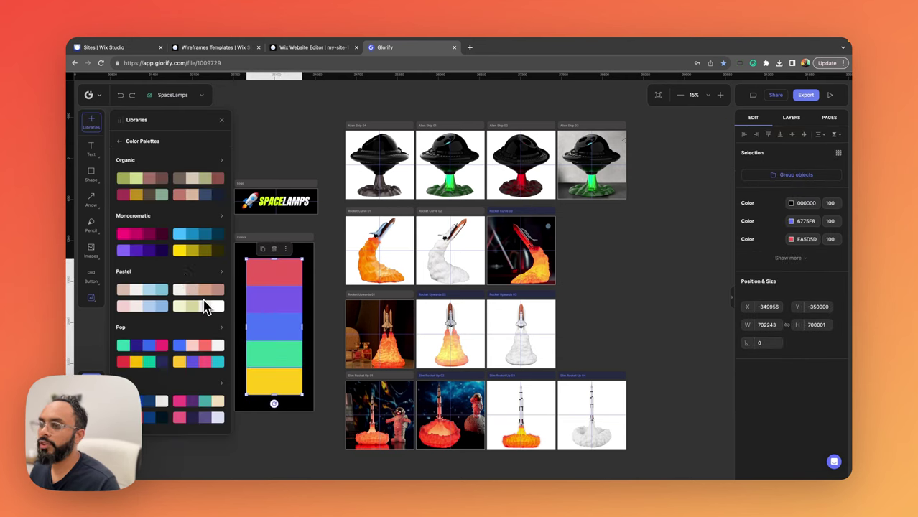
Step: Open the Retro palette collection and browse it for a scheme that suits the store
{"action": "scroll", "coordinate": [181, 269], "scroll_direction": "down", "scroll_amount": 2}
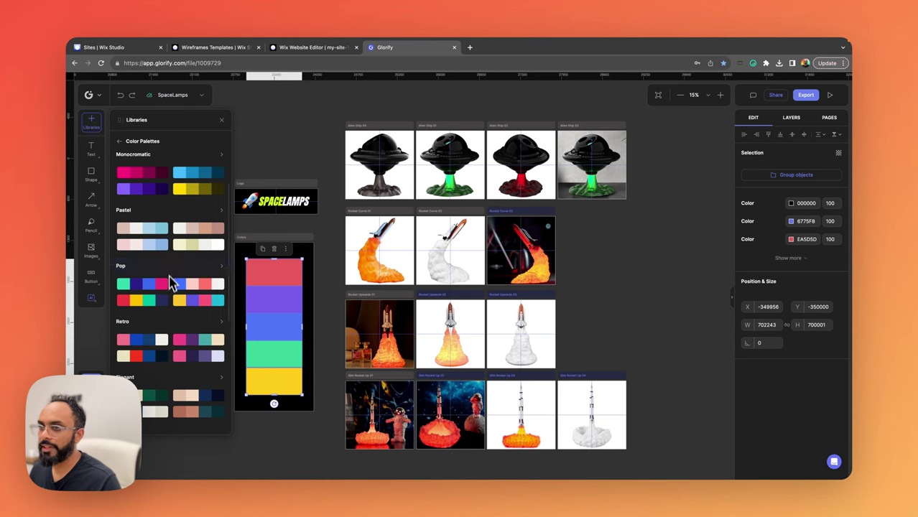
{"action": "scroll", "coordinate": [173, 291], "scroll_direction": "down", "scroll_amount": 1}
{"action": "left_click", "coordinate": [154, 316]}
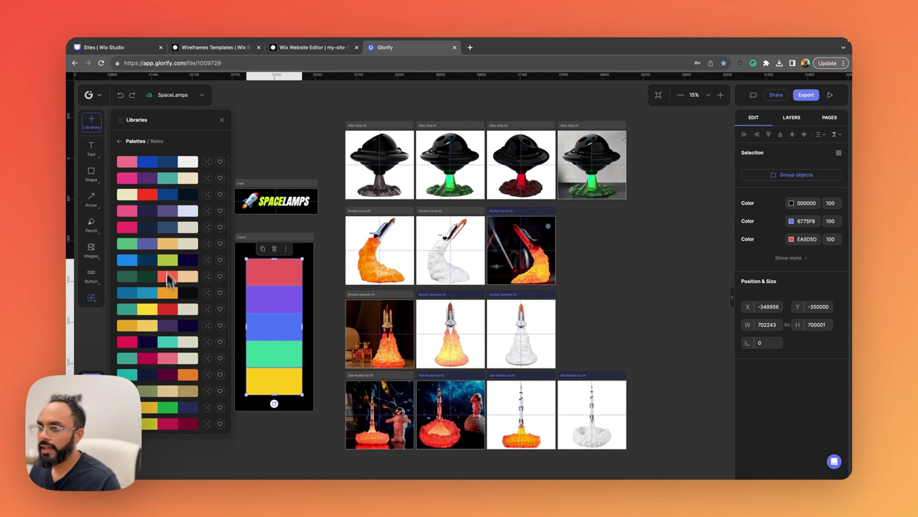
{"action": "scroll", "coordinate": [165, 298], "scroll_direction": "down", "scroll_amount": 3}
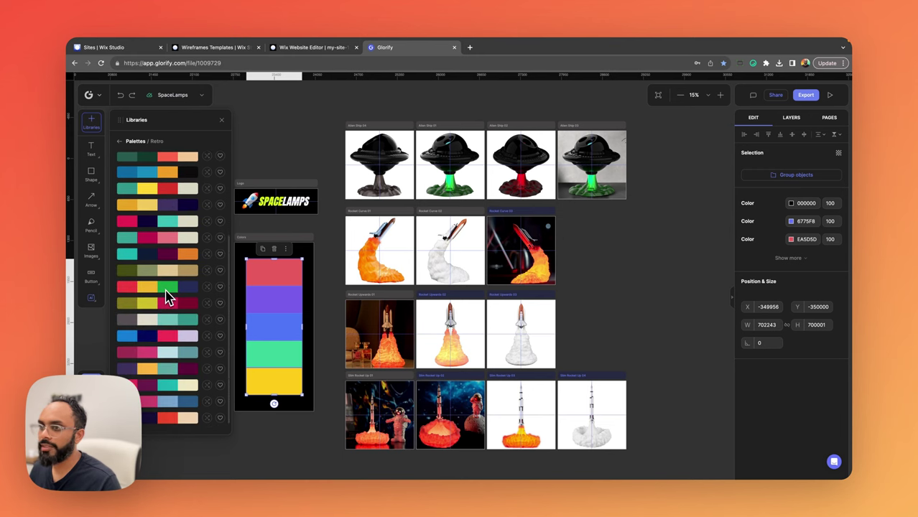
{"action": "scroll", "coordinate": [166, 298], "scroll_direction": "up", "scroll_amount": 2}
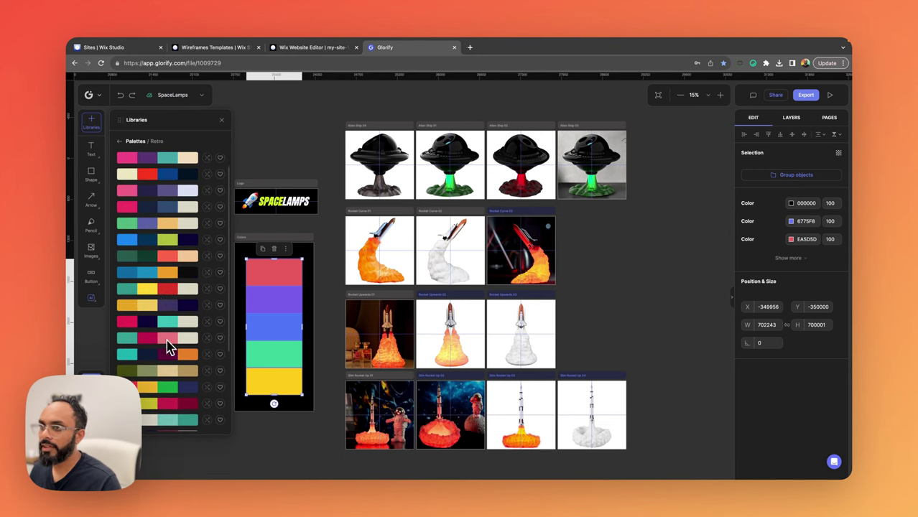
{"action": "scroll", "coordinate": [164, 320], "scroll_direction": "up", "scroll_amount": 1}
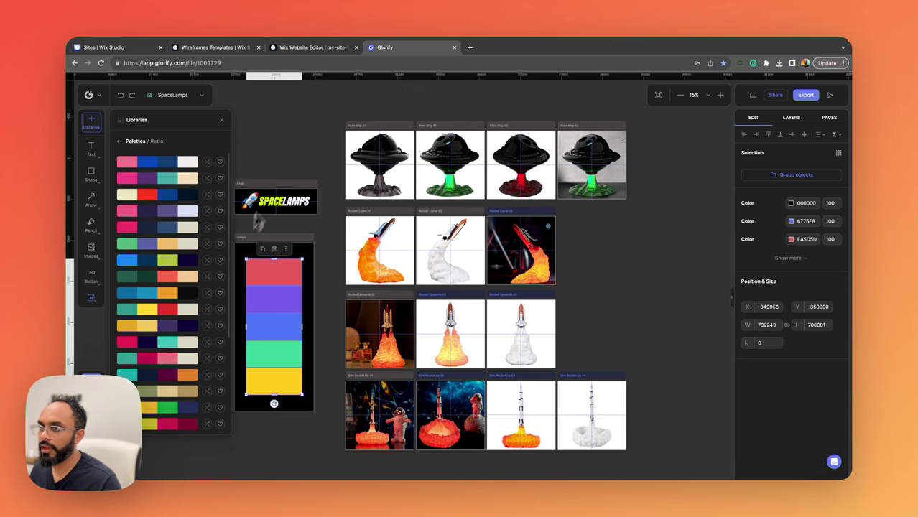
Step: Apply the green, coral and tan Retro palette to the swatches and shuffle it to tan, coral, green, dark green and brown
{"action": "scroll", "coordinate": [257, 223], "scroll_direction": "left", "scroll_amount": 4}
{"action": "left_click", "coordinate": [208, 280]}
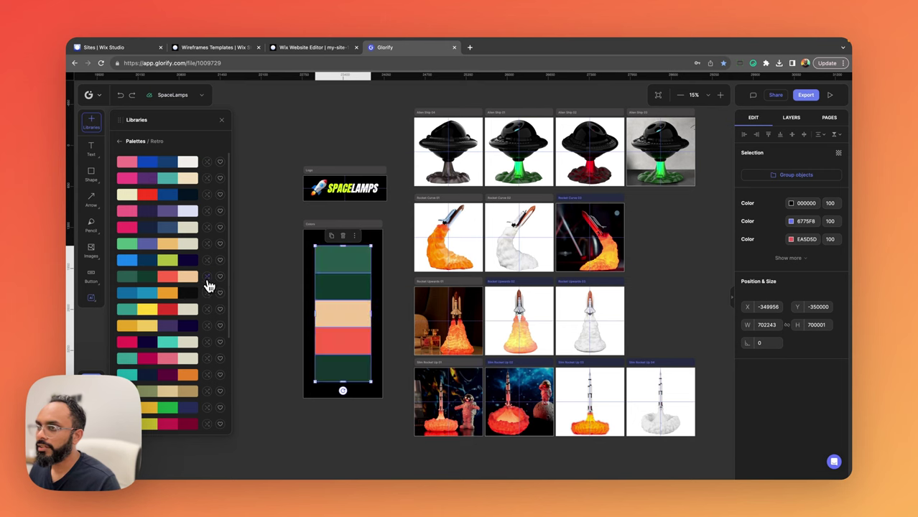
{"action": "left_click", "coordinate": [208, 280]}
{"action": "left_click", "coordinate": [208, 280]}
{"action": "left_click", "coordinate": [208, 280]}
{"action": "left_click", "coordinate": [207, 280]}
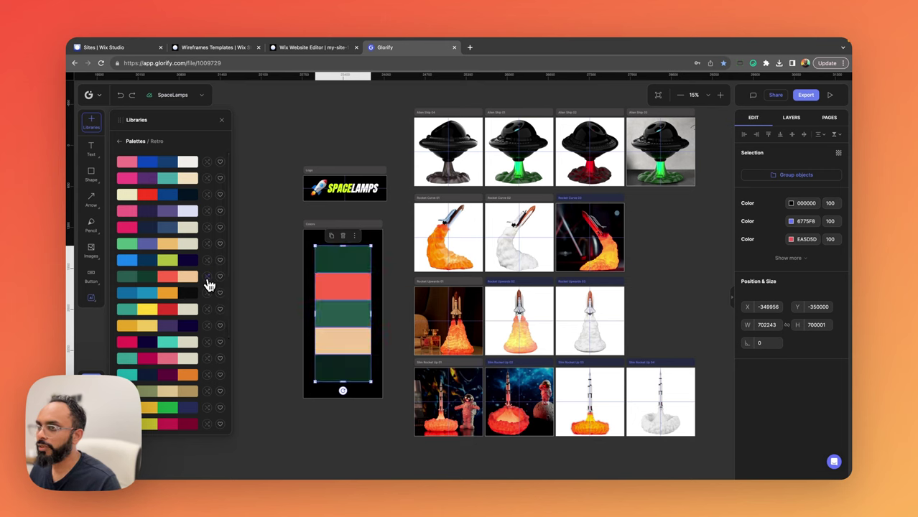
{"action": "left_click", "coordinate": [207, 280]}
{"action": "left_click", "coordinate": [207, 280]}
{"action": "left_click", "coordinate": [208, 281]}
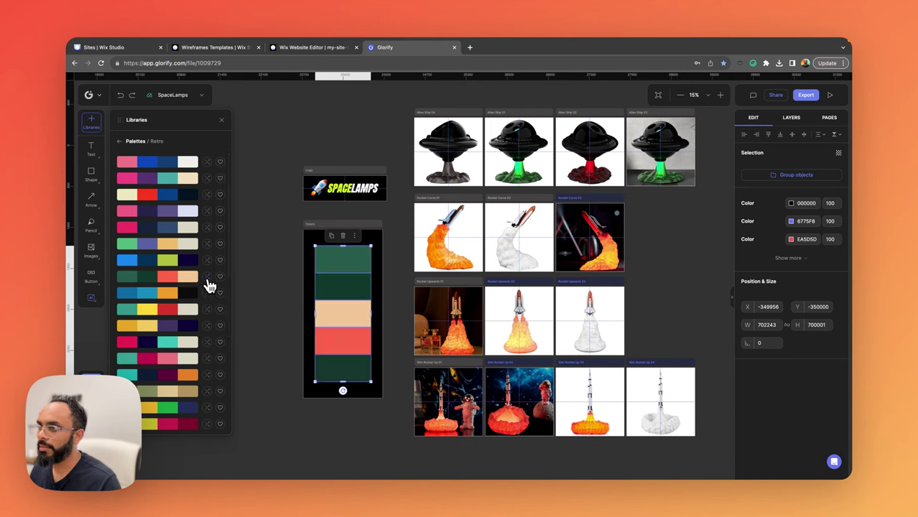
{"action": "left_click", "coordinate": [207, 281]}
{"action": "left_click", "coordinate": [207, 281]}
{"action": "left_click", "coordinate": [207, 281]}
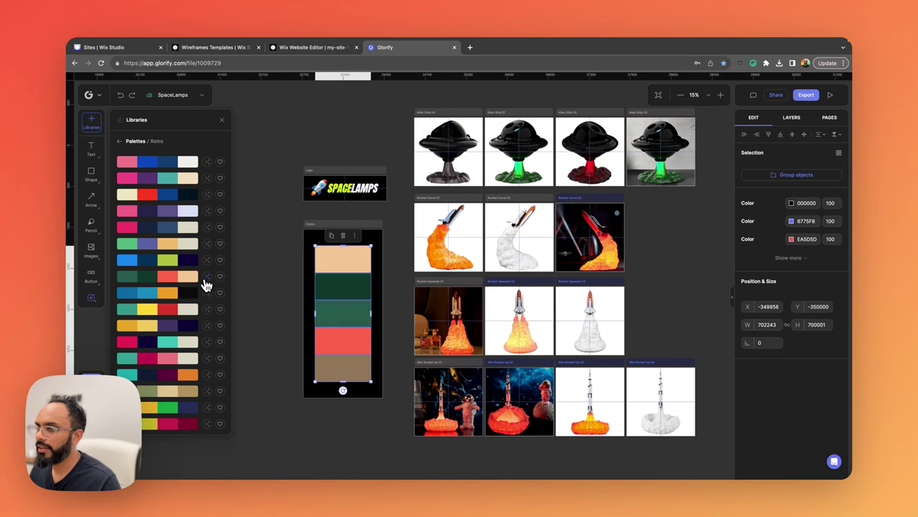
{"action": "left_click", "coordinate": [206, 283]}
{"action": "left_click", "coordinate": [303, 322]}
{"action": "mouse_move", "coordinate": [303, 322]}
{"action": "left_mouse_down"}
{"action": "mouse_move", "coordinate": [269, 334]}
{"action": "mouse_move", "coordinate": [271, 342]}
{"action": "mouse_move", "coordinate": [299, 326]}
{"action": "left_mouse_up"}
Step: Recolour the lowest swatch by sampling the tan swatch F1C795 and lightening it to the cream FFEFDB
{"action": "left_click", "coordinate": [345, 369]}
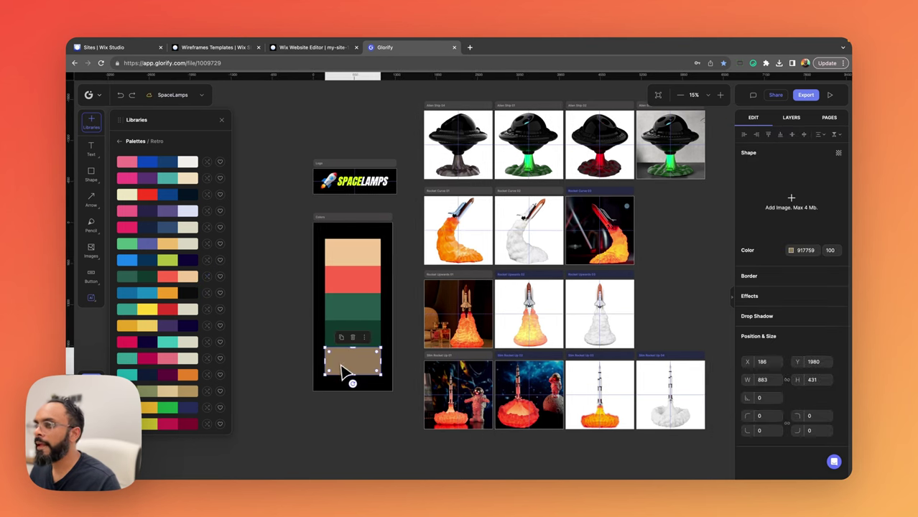
{"action": "left_click", "coordinate": [790, 250]}
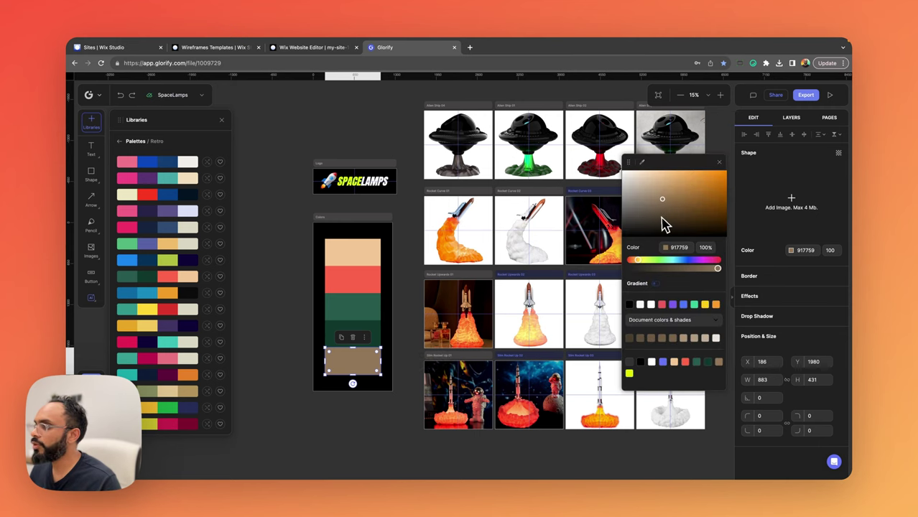
{"action": "left_click", "coordinate": [642, 162]}
{"action": "left_click", "coordinate": [369, 255]}
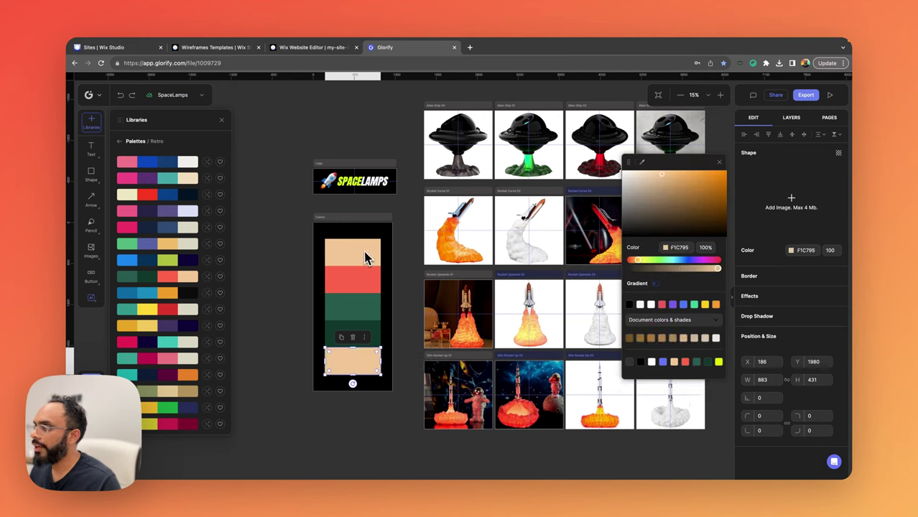
{"action": "left_click_drag", "start_coordinate": [647, 179], "coordinate": [638, 164]}
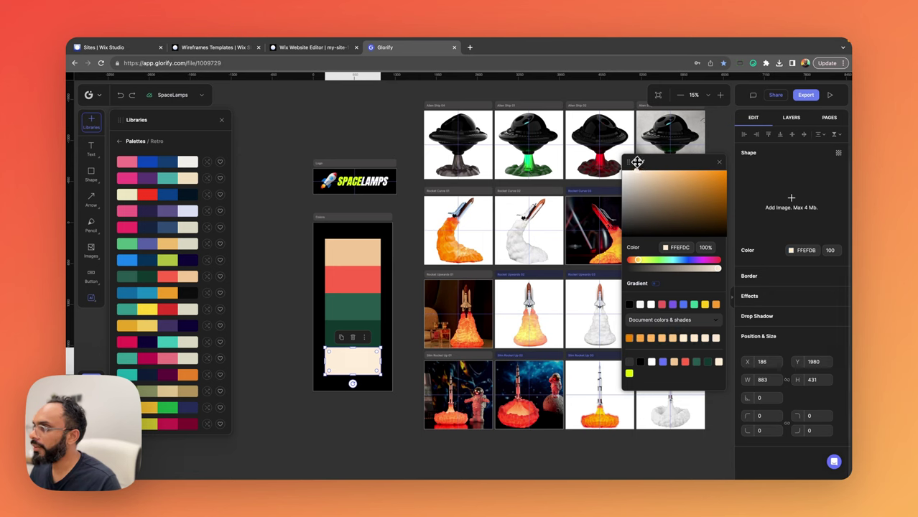
{"action": "left_click", "coordinate": [244, 203]}
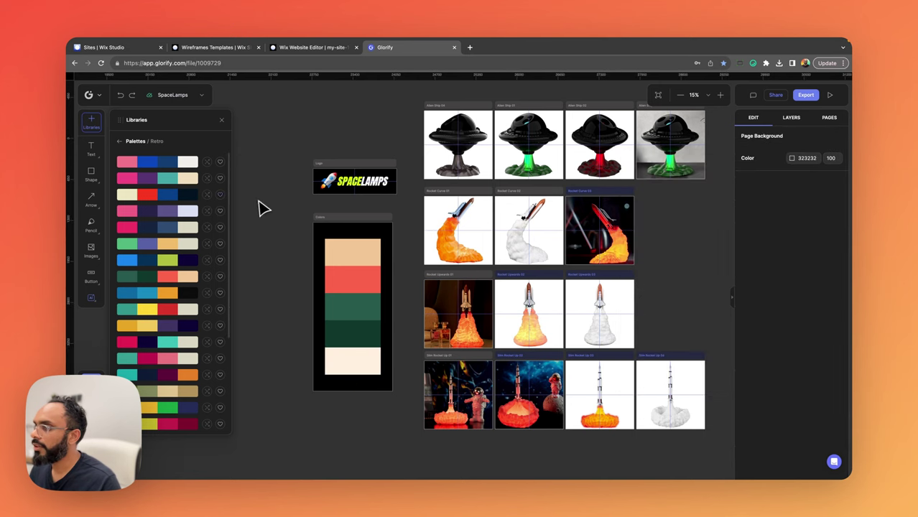
Step: Extend the Colors canvas downward and place a duplicate of the cream swatch directly beneath the original
{"action": "left_click", "coordinate": [352, 216]}
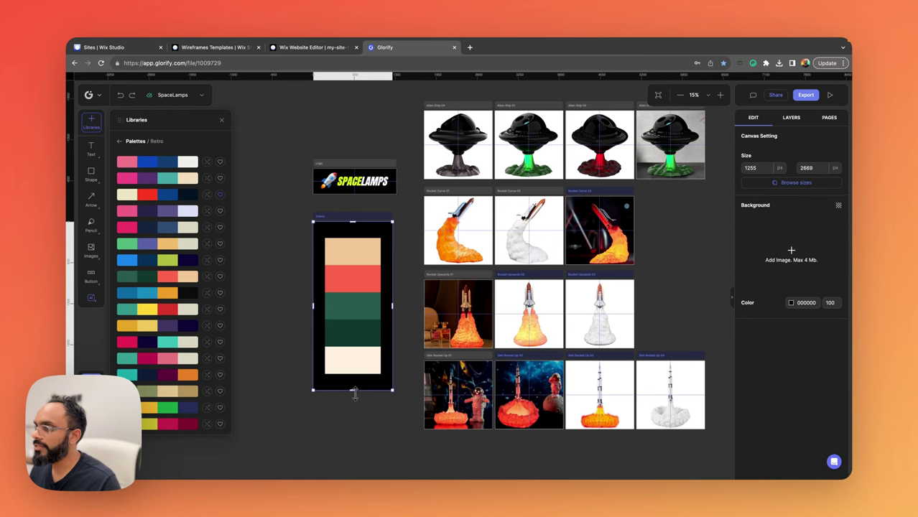
{"action": "left_click_drag", "start_coordinate": [354, 394], "coordinate": [353, 436]}
{"action": "left_click", "coordinate": [355, 364]}
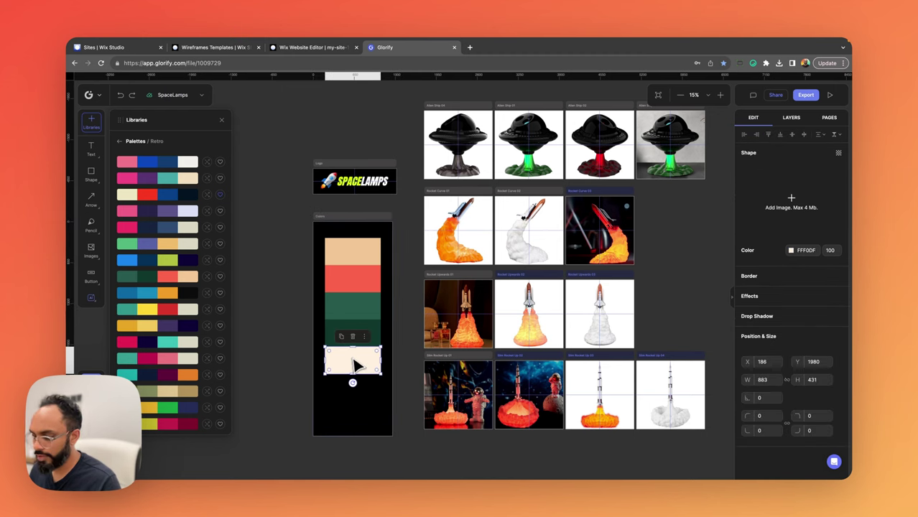
{"action": "left_click_drag", "start_coordinate": [357, 366], "coordinate": [359, 386]}
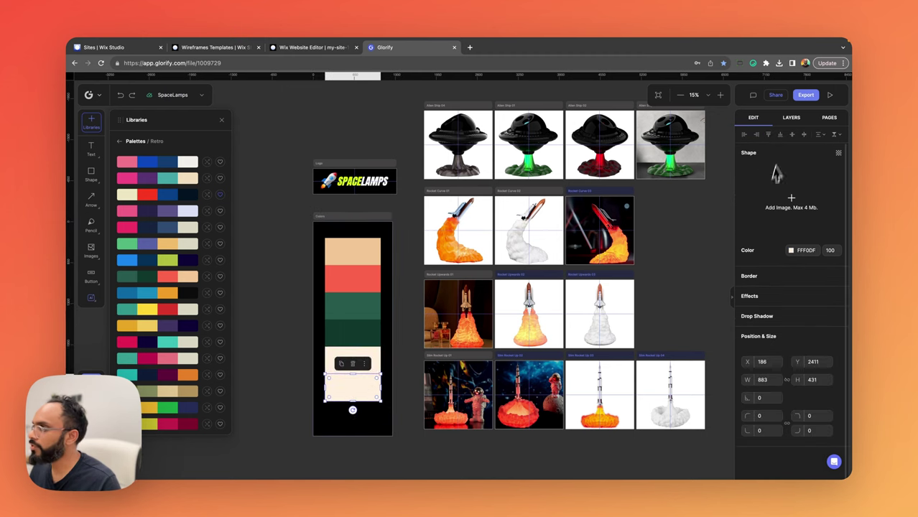
Step: Recolour the duplicated lowest swatch to the dark charcoal 2F2B25
{"action": "left_click", "coordinate": [791, 250]}
{"action": "left_click_drag", "start_coordinate": [641, 164], "coordinate": [726, 213]}
{"action": "left_click", "coordinate": [350, 142]}
Step: Recolour the word SPACE in the logo with the coral from the document colours
{"action": "scroll", "coordinate": [350, 141], "scroll_direction": "up", "scroll_amount": 3}
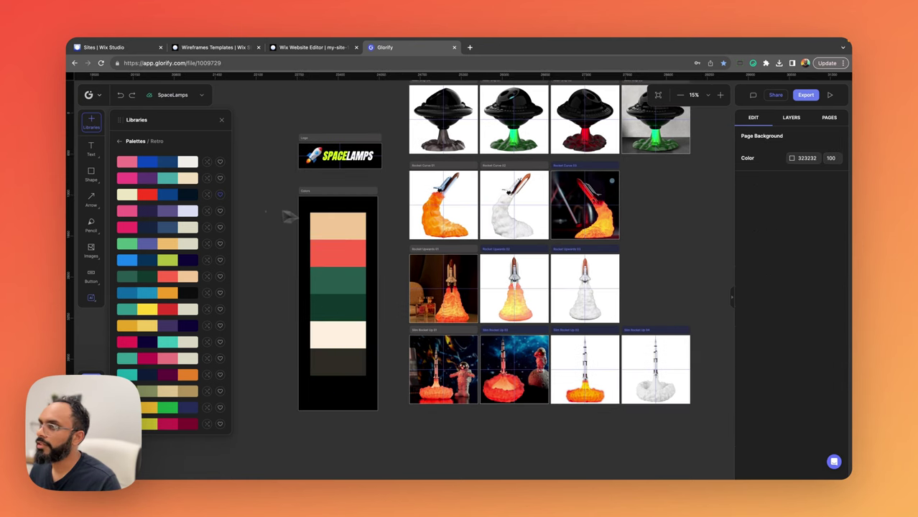
{"action": "left_click", "coordinate": [348, 185]}
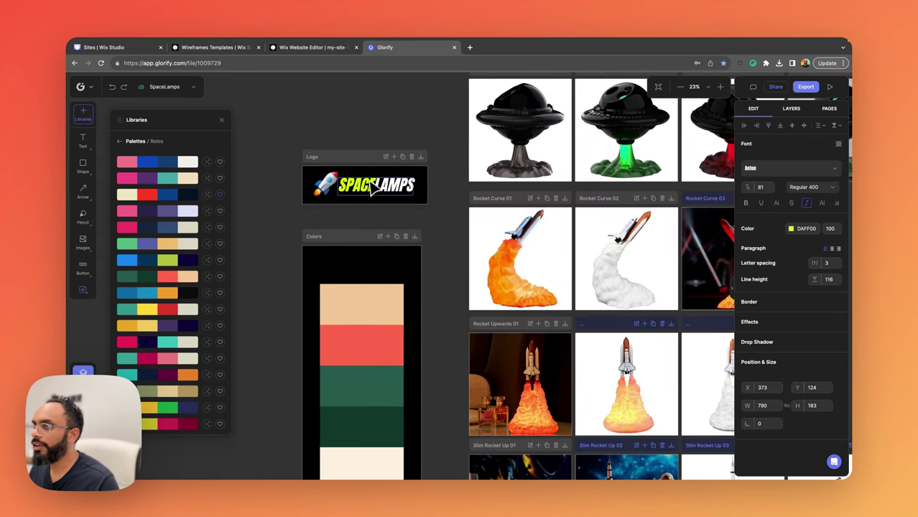
{"action": "left_click", "coordinate": [790, 228]}
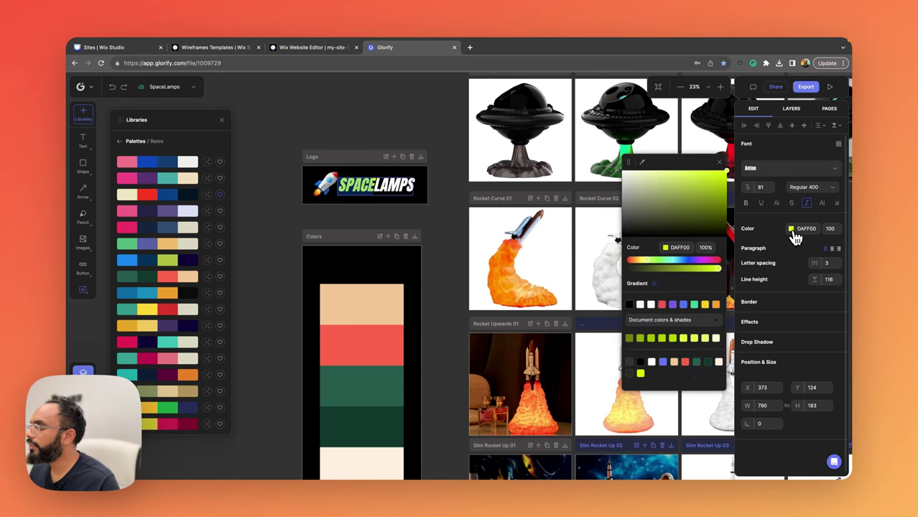
{"action": "left_click", "coordinate": [673, 362]}
{"action": "left_click", "coordinate": [685, 361]}
{"action": "left_click", "coordinate": [272, 244]}
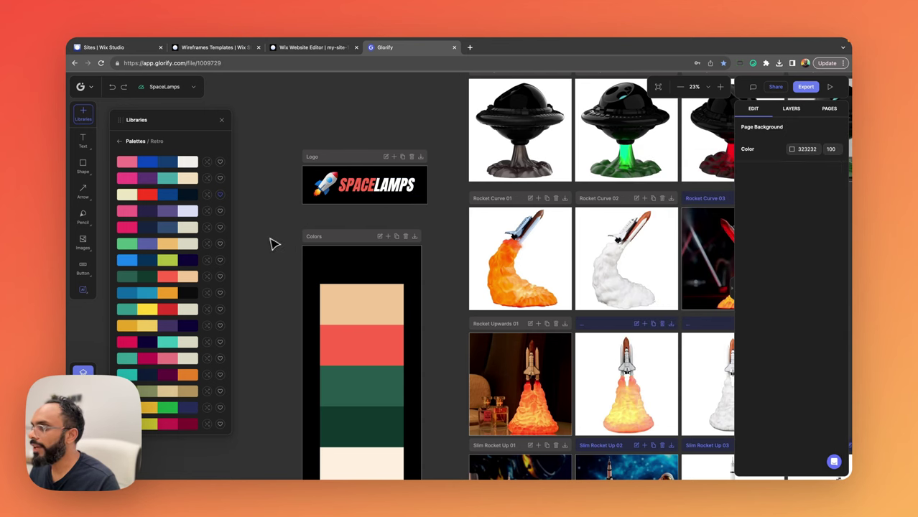
Step: Switch to the Wix Studio editor, close the Wireframes Templates page and open the Site Color Styles
{"action": "scroll", "coordinate": [303, 242], "scroll_direction": "down", "scroll_amount": 5}
{"action": "scroll", "coordinate": [417, 262], "scroll_direction": "right", "scroll_amount": 3}
{"action": "scroll", "coordinate": [418, 262], "scroll_direction": "down", "scroll_amount": 1}
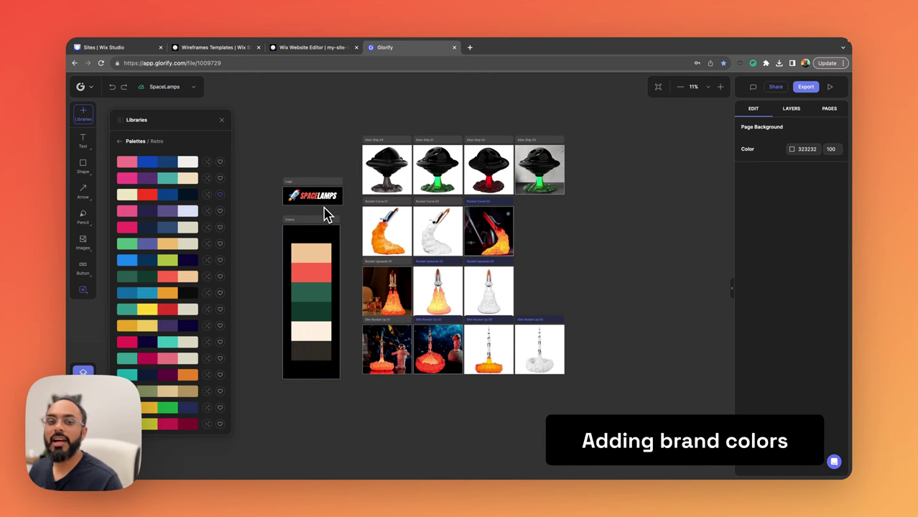
{"action": "left_click", "coordinate": [307, 48]}
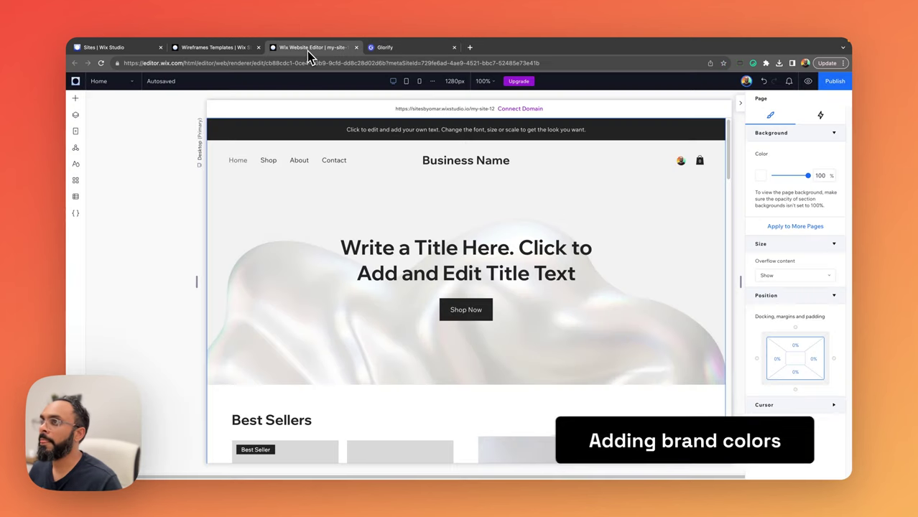
{"action": "left_click", "coordinate": [258, 48]}
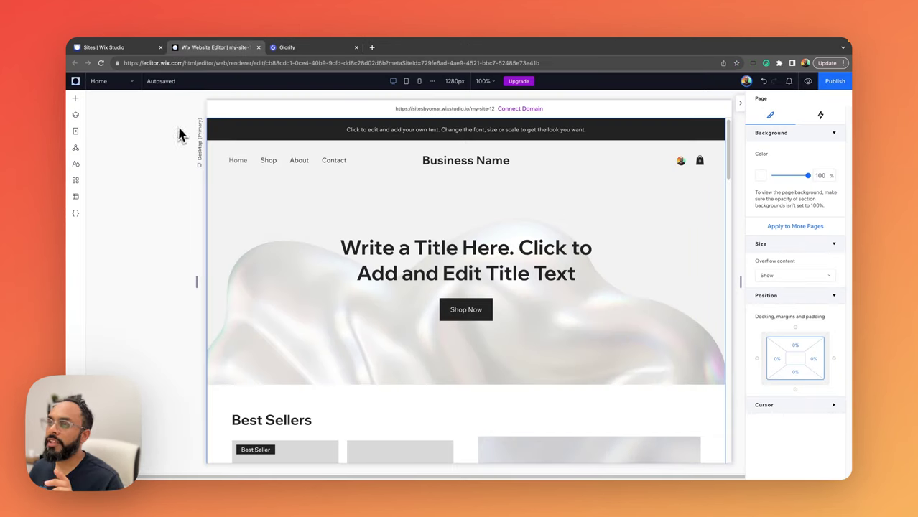
{"action": "left_click", "coordinate": [76, 166]}
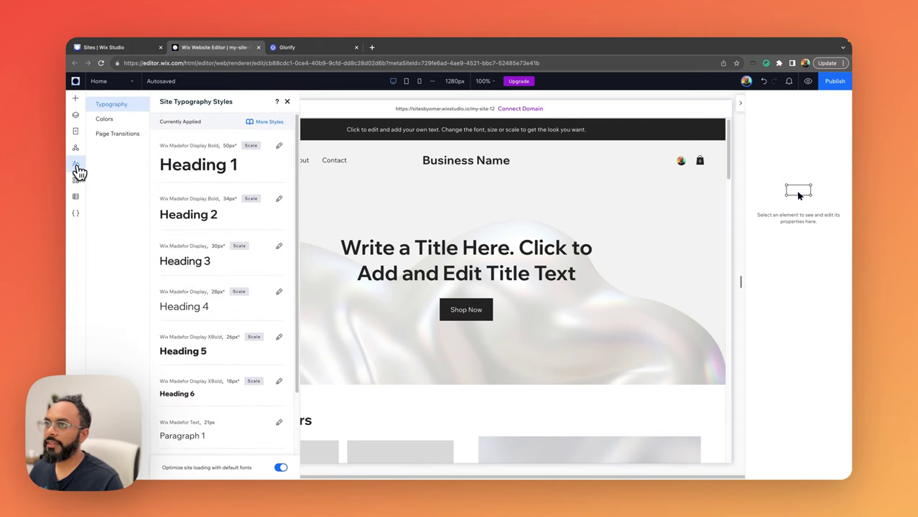
{"action": "left_click", "coordinate": [110, 122]}
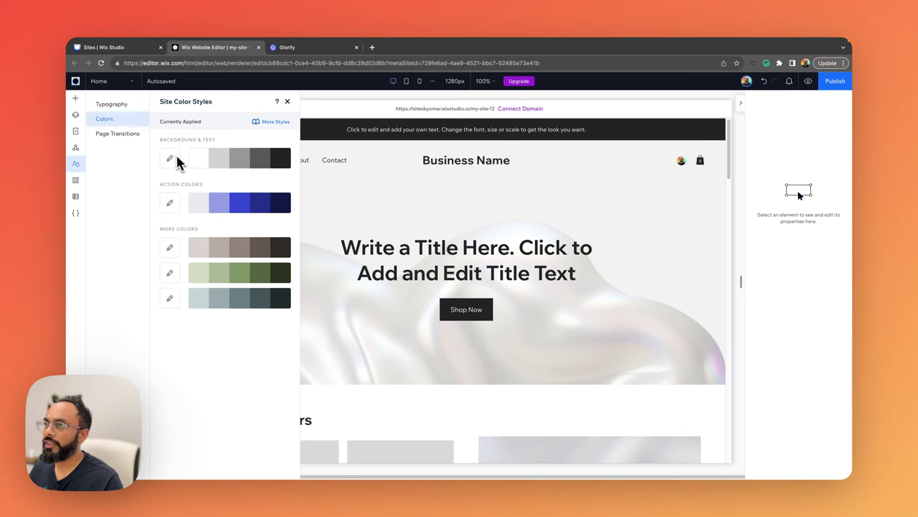
Step: Copy the cream swatch's hex code from Glorify and apply FFF0DF as the site's Background & Text base colour in Wix Studio
{"action": "left_click", "coordinate": [321, 49]}
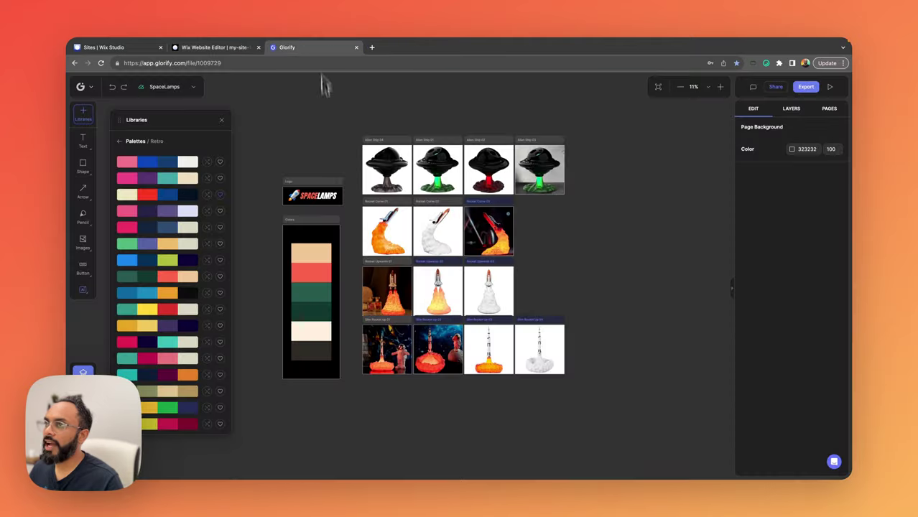
{"action": "left_click", "coordinate": [308, 330]}
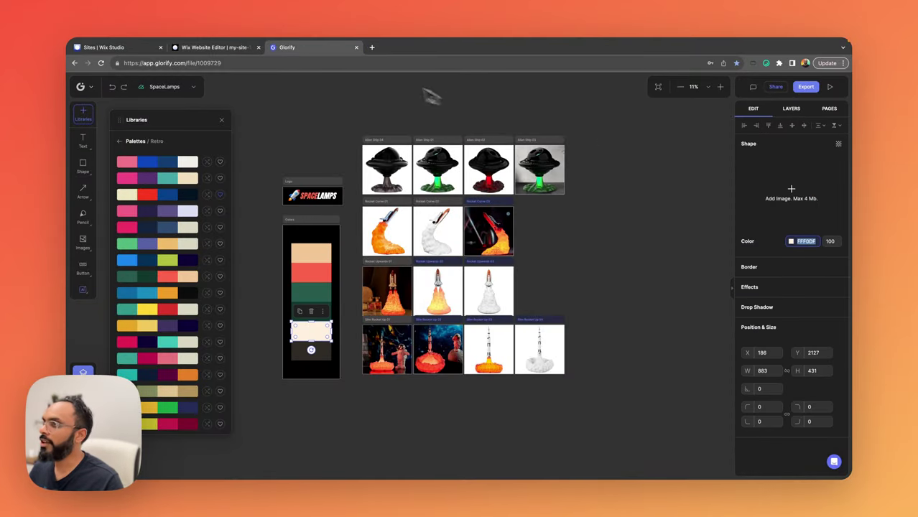
{"action": "left_click", "coordinate": [219, 49]}
{"action": "left_click", "coordinate": [170, 160]}
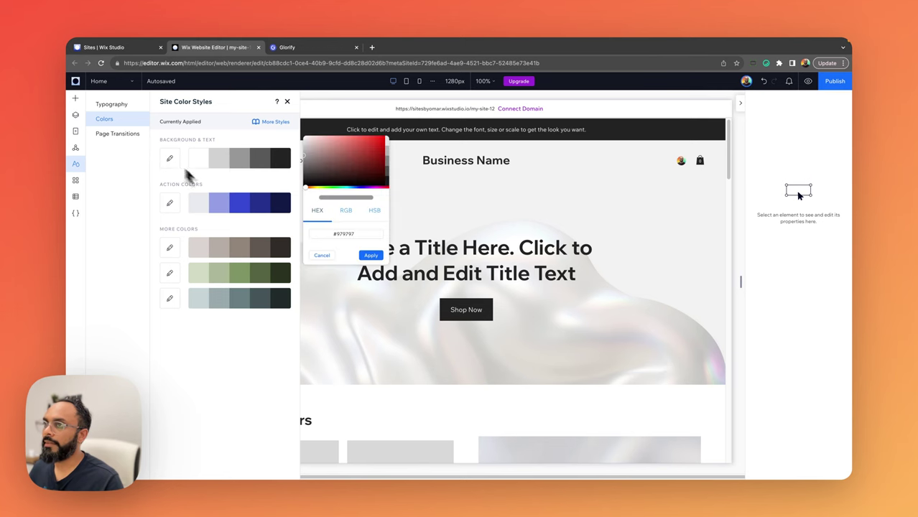
{"action": "left_click_drag", "start_coordinate": [333, 233], "coordinate": [347, 234]}
{"action": "left_click", "coordinate": [368, 255]}
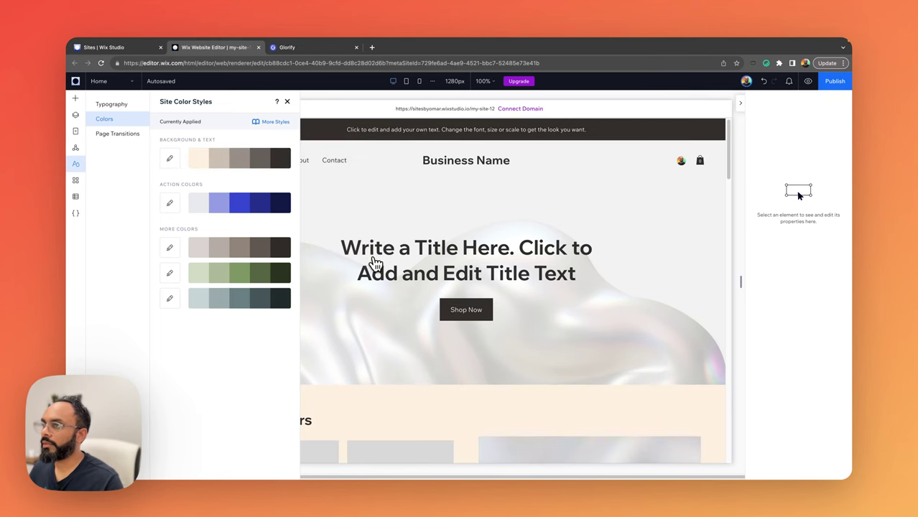
Step: Copy the coral swatch's hex code from Glorify and set the site's Action Colors to FD654B in Wix Studio
{"action": "left_click", "coordinate": [300, 48]}
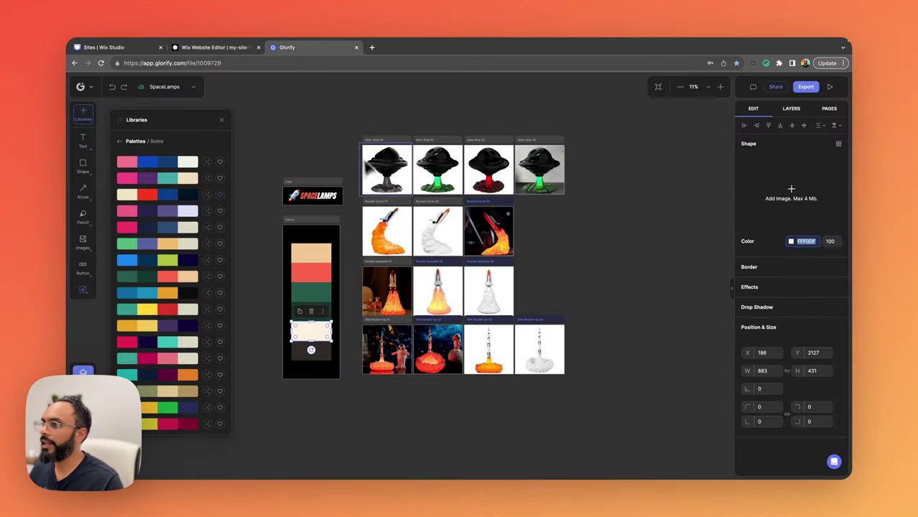
{"action": "left_click", "coordinate": [311, 272]}
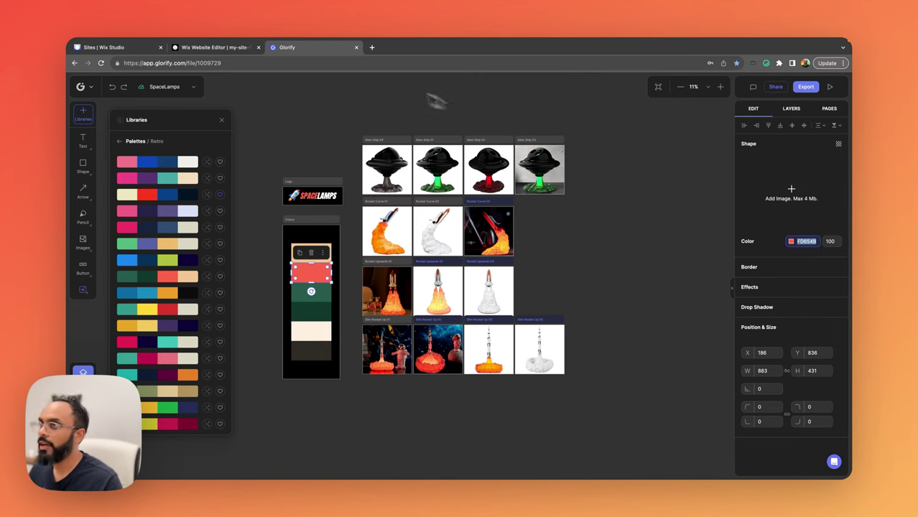
{"action": "left_click", "coordinate": [230, 48]}
{"action": "left_click", "coordinate": [169, 203]}
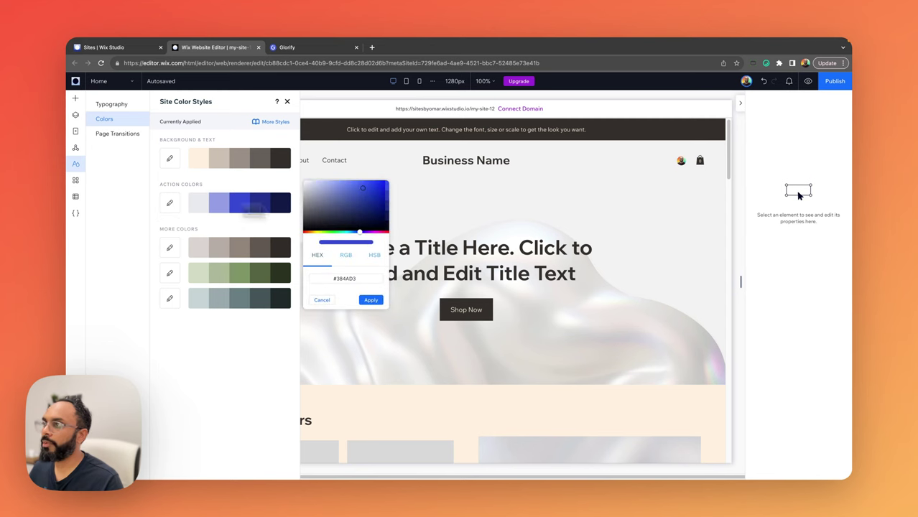
{"action": "left_click", "coordinate": [356, 279]}
{"action": "type", "text": "#FD654B"}
{"action": "left_click", "coordinate": [371, 299]}
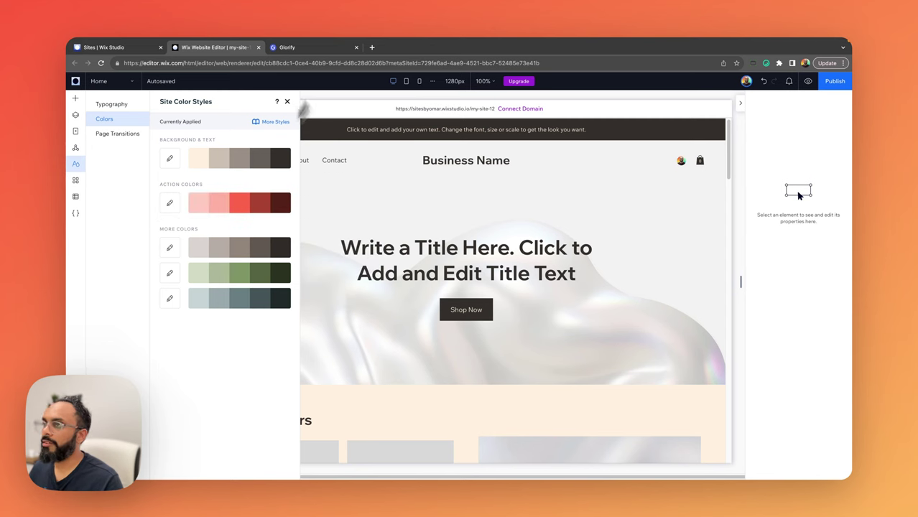
Step: Copy the lighter green swatch's hex code 275A4D from Glorify and apply it to the first More Colors palette in Wix Studio
{"action": "left_click", "coordinate": [323, 51]}
{"action": "key", "text": "ctrl+z"}
{"action": "left_click", "coordinate": [311, 271]}
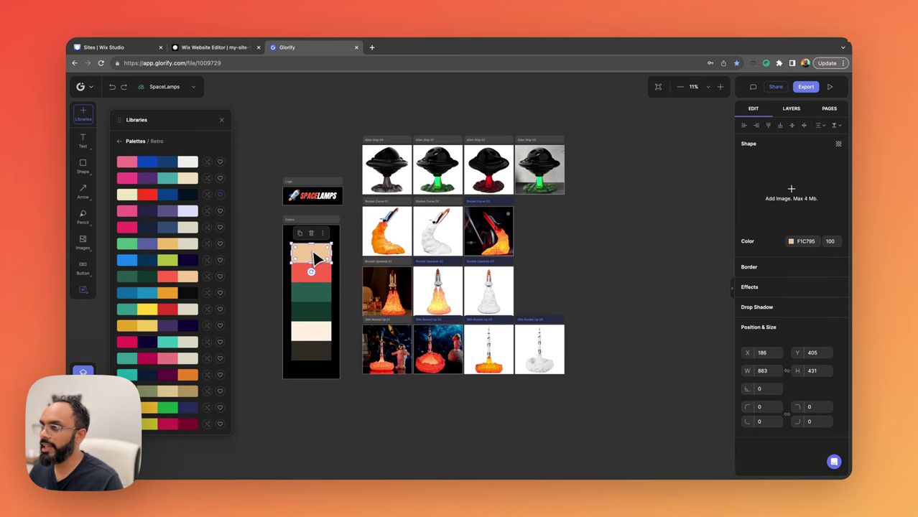
{"action": "left_click", "coordinate": [318, 298]}
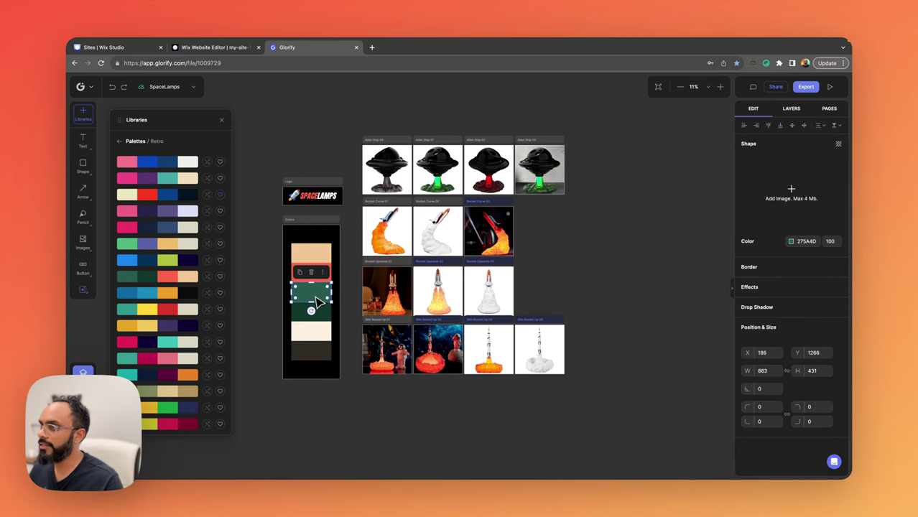
{"action": "double_click", "coordinate": [804, 242]}
{"action": "key", "text": "ctrl+c"}
{"action": "left_click", "coordinate": [215, 47]}
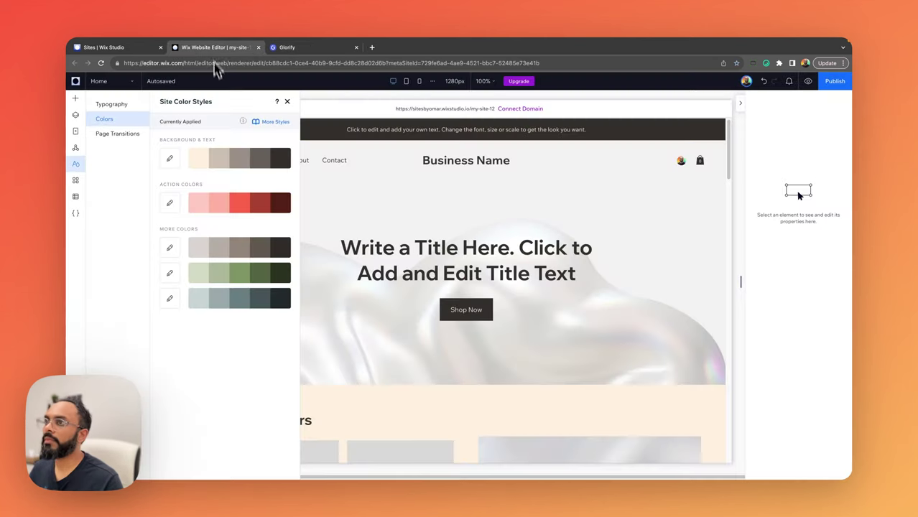
{"action": "left_click", "coordinate": [169, 247]}
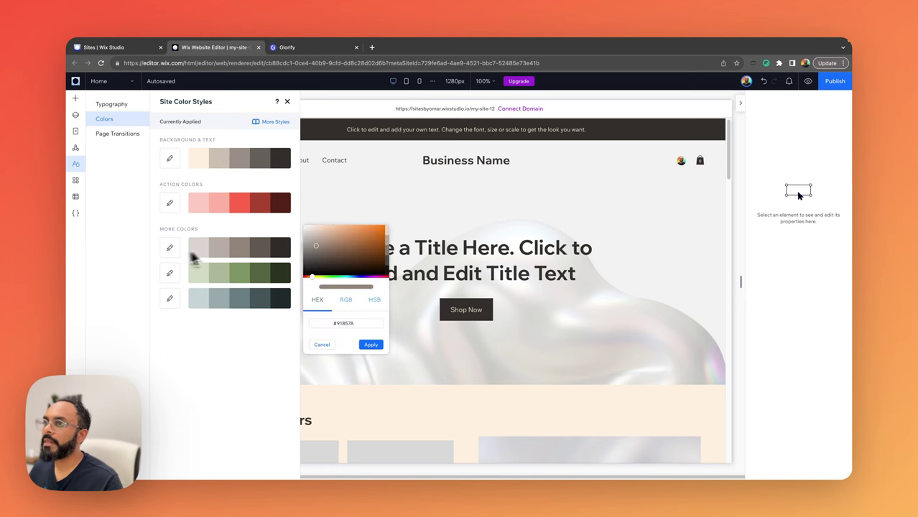
{"action": "left_click", "coordinate": [345, 323]}
{"action": "key", "text": "ctrl+v"}
{"action": "left_click", "coordinate": [371, 344]}
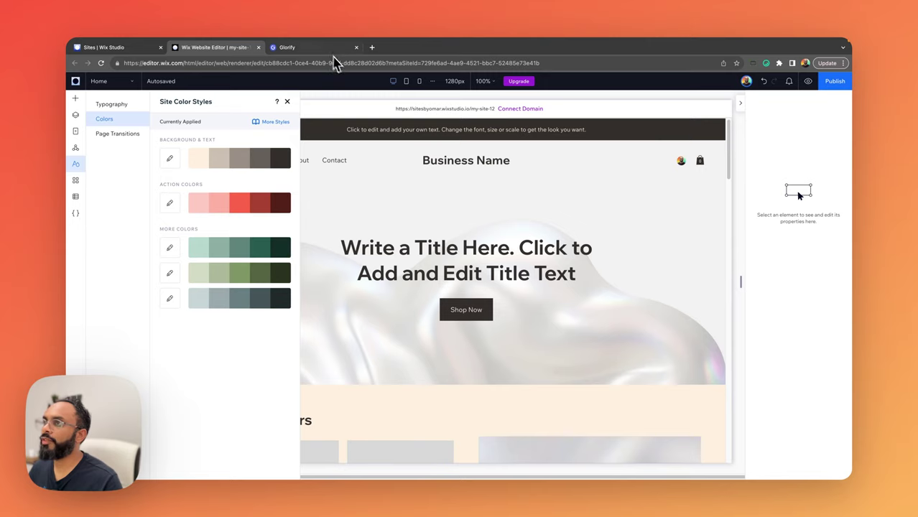
Step: Bring the remaining Glorify swatches into Wix Studio, setting the second More Colors palette to charcoal 2F2B25 and the third to tan F1C795
{"action": "left_click", "coordinate": [308, 47]}
{"action": "left_click", "coordinate": [320, 291]}
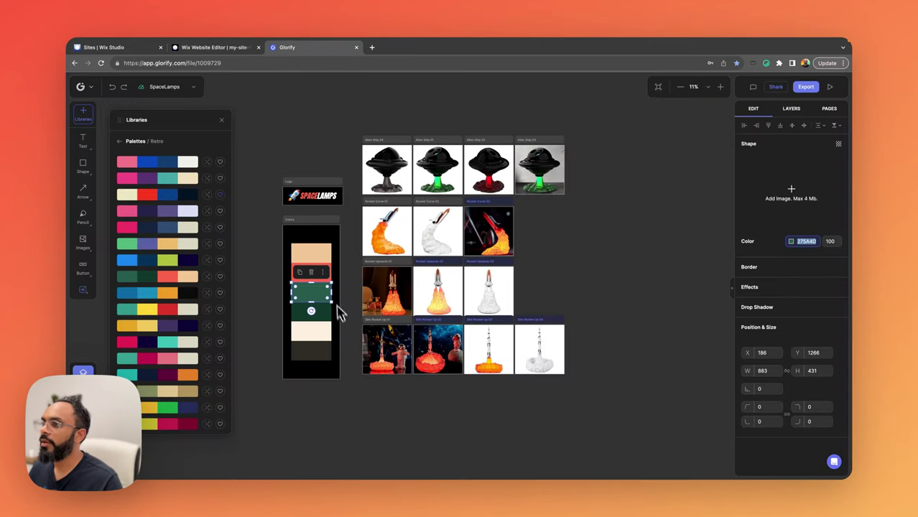
{"action": "left_click", "coordinate": [309, 349]}
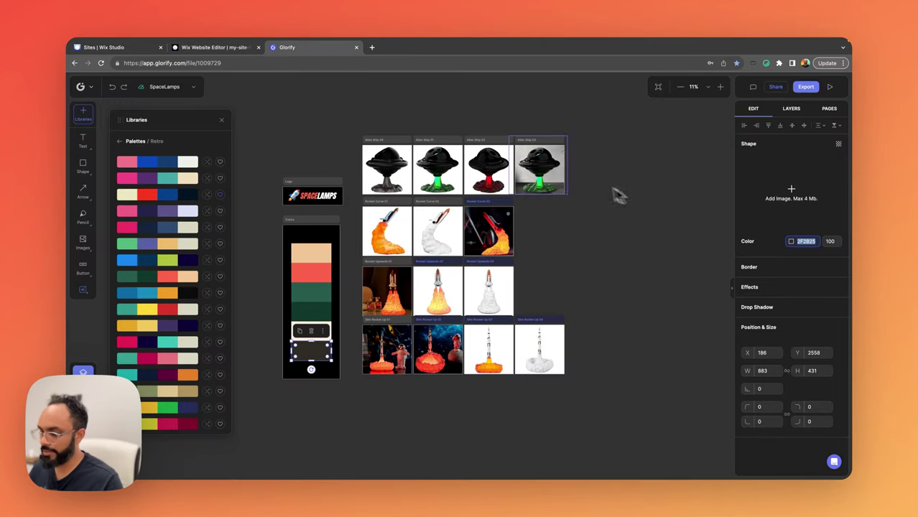
{"action": "left_click", "coordinate": [258, 315]}
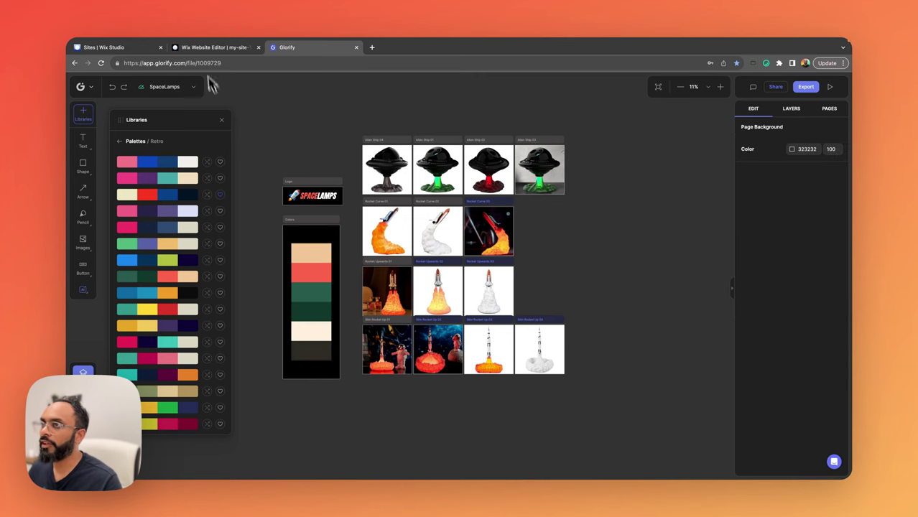
{"action": "left_click", "coordinate": [212, 47]}
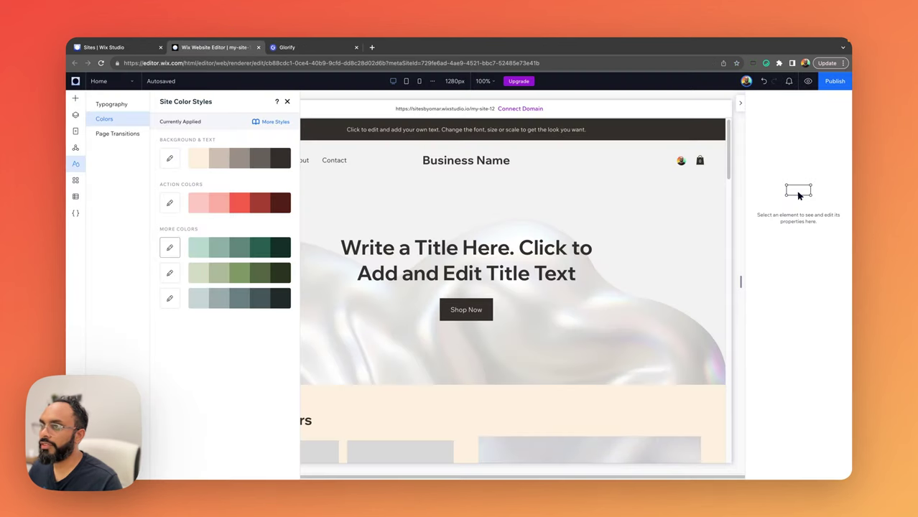
{"action": "left_click", "coordinate": [169, 272]}
{"action": "left_click", "coordinate": [185, 286]}
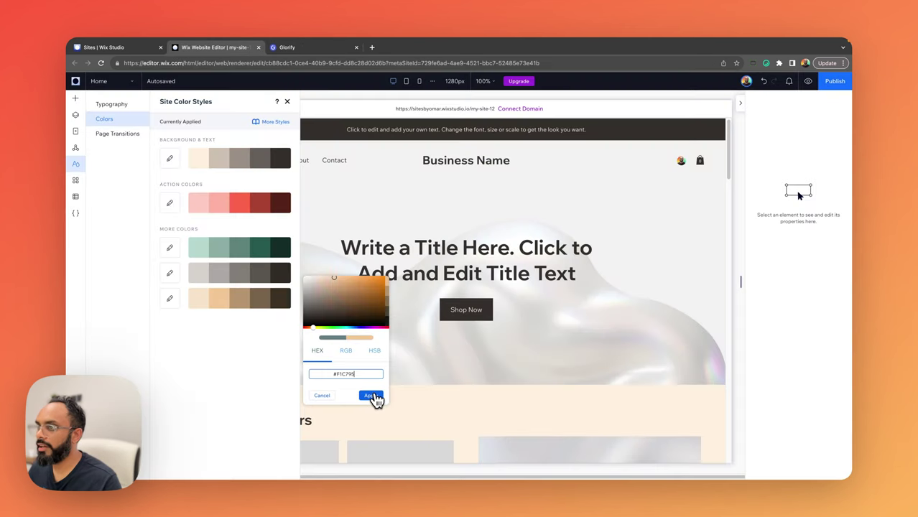
{"action": "left_click", "coordinate": [375, 457]}
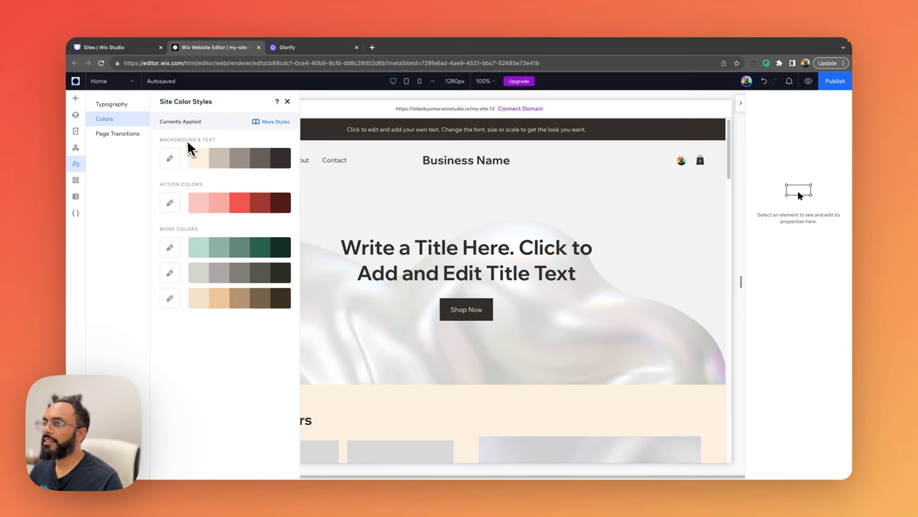
Step: Review the recoloured home page and soften the cream in the site's Background & Text colours to a lighter shade
{"action": "left_click", "coordinate": [286, 101]}
{"action": "scroll", "coordinate": [395, 262], "scroll_direction": "down", "scroll_amount": 5}
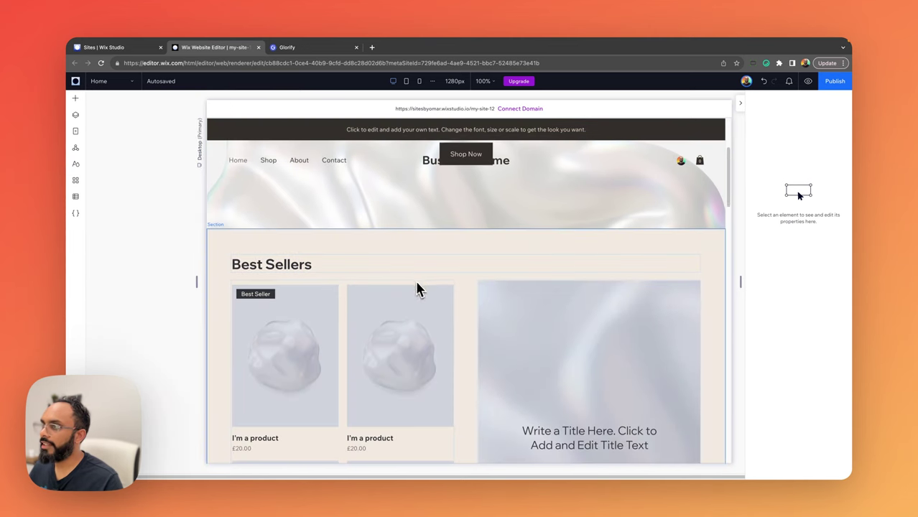
{"action": "scroll", "coordinate": [503, 273], "scroll_direction": "up", "scroll_amount": 5}
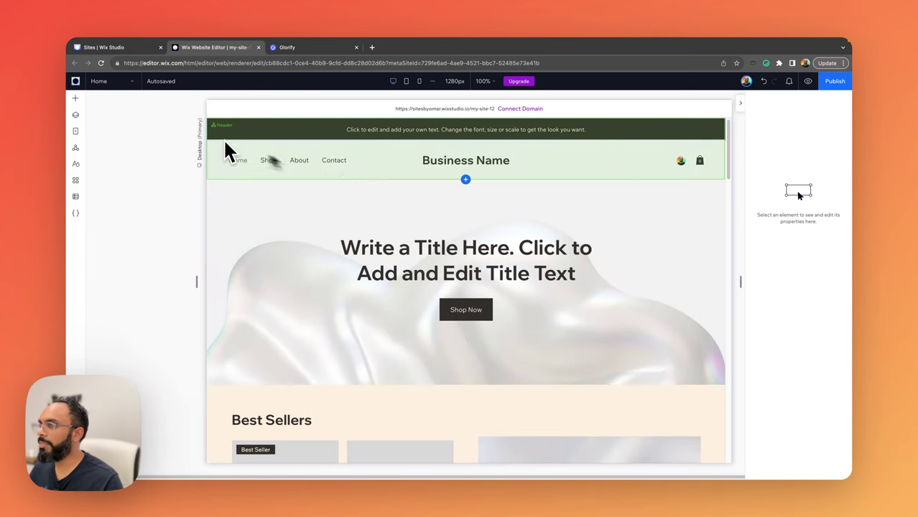
{"action": "left_click", "coordinate": [75, 147]}
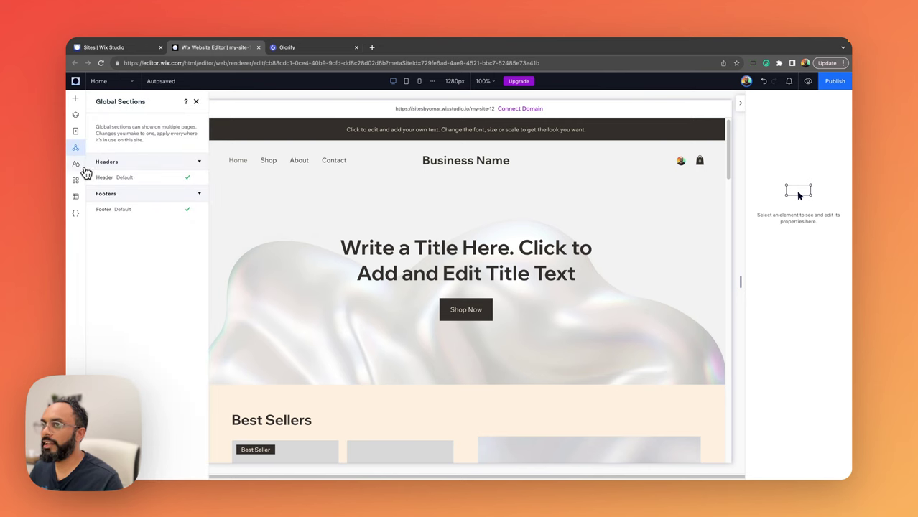
{"action": "left_click", "coordinate": [77, 164]}
{"action": "left_click", "coordinate": [185, 163]}
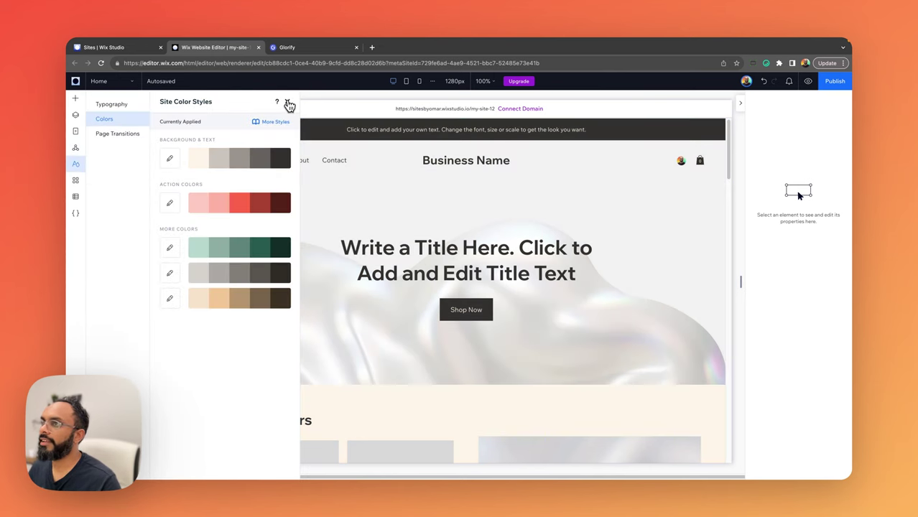
Step: Close the site color styles and select the Business Name text in the header
{"action": "left_click", "coordinate": [288, 106]}
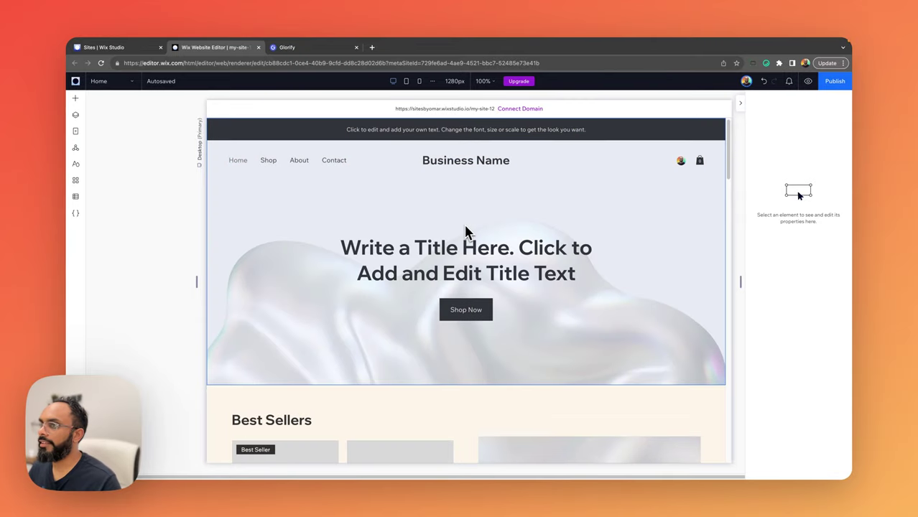
{"action": "left_click", "coordinate": [200, 281]}
{"action": "scroll", "coordinate": [520, 390], "scroll_direction": "down", "scroll_amount": 2}
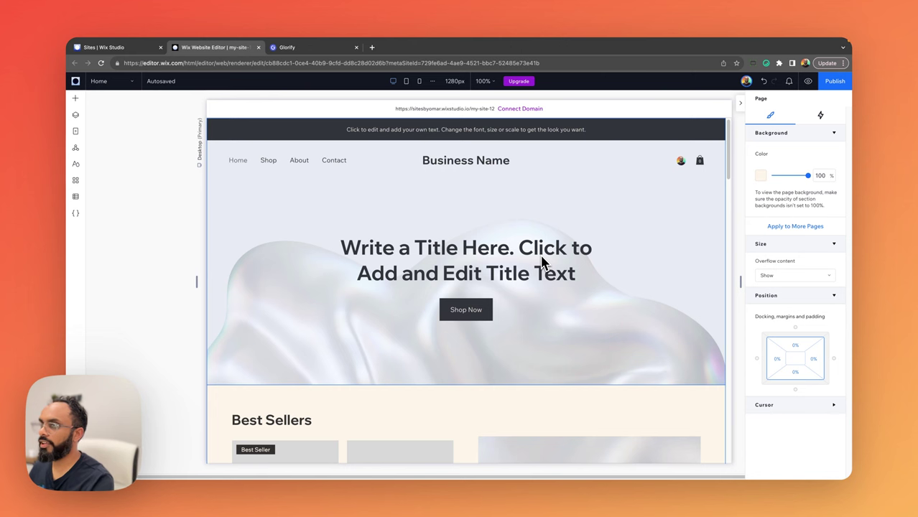
{"action": "left_click", "coordinate": [411, 170]}
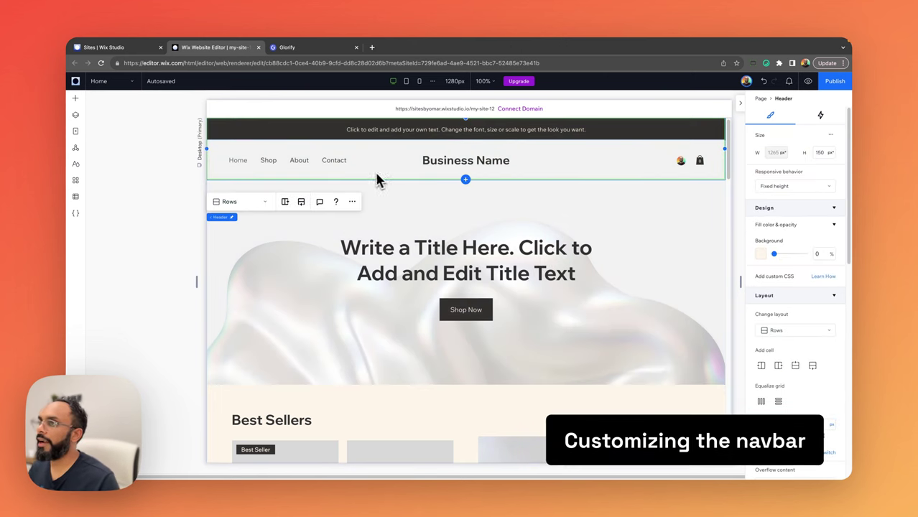
{"action": "left_click", "coordinate": [454, 164]}
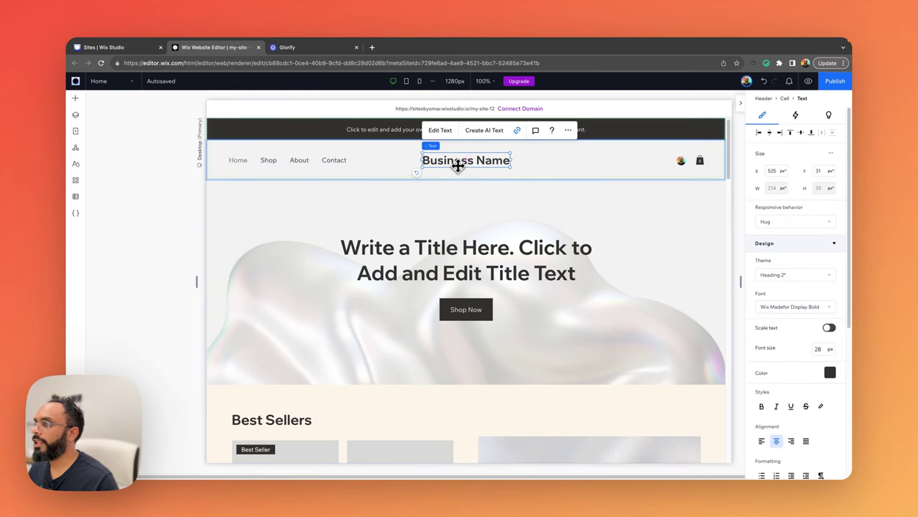
Step: Switch to Glorify and download the Logo canvas as a transparent PNG at 1x size
{"action": "left_click", "coordinate": [316, 49]}
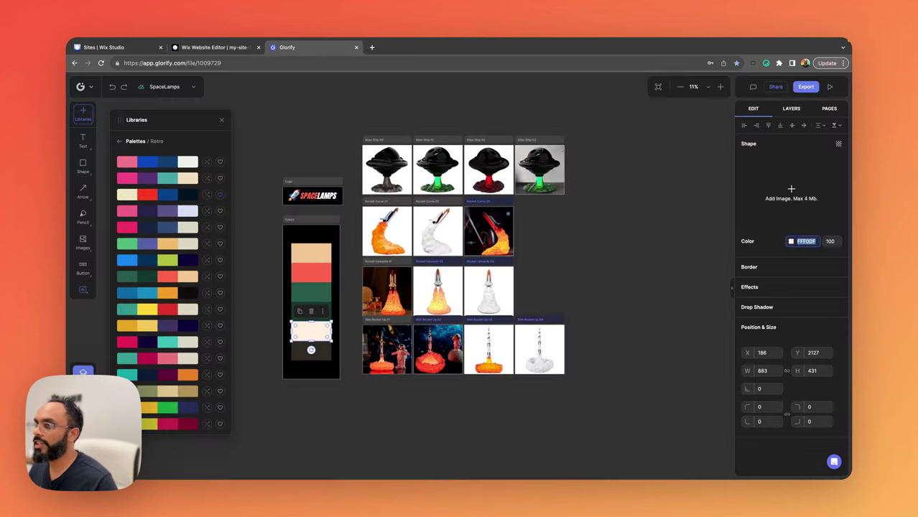
{"action": "left_click", "coordinate": [317, 182]}
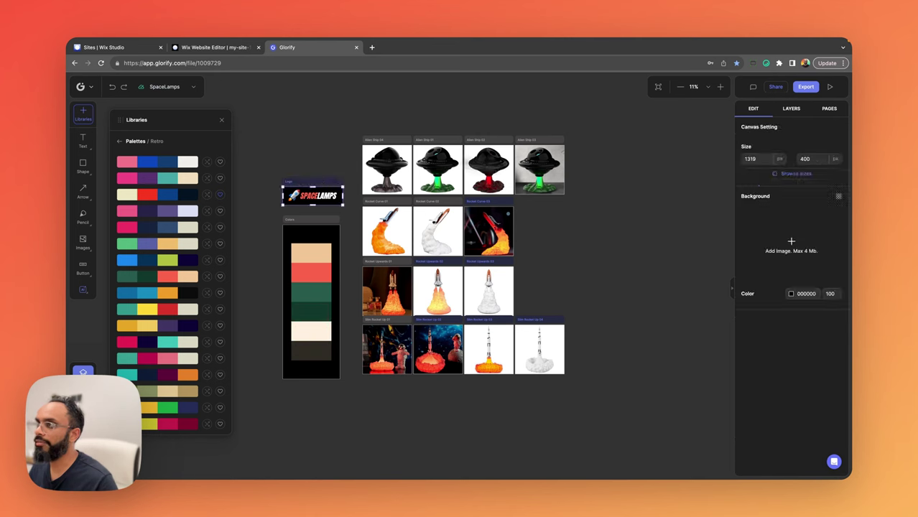
{"action": "left_click", "coordinate": [805, 87]}
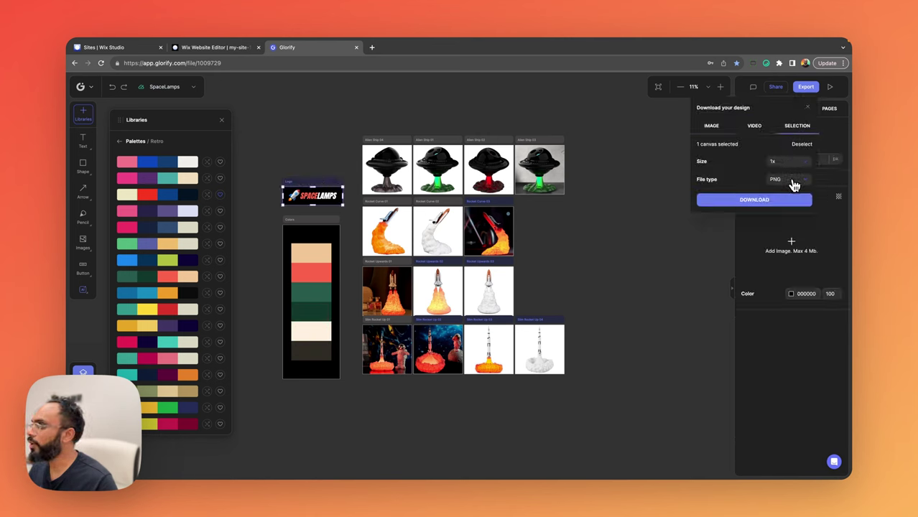
{"action": "left_click", "coordinate": [793, 183]}
{"action": "left_click", "coordinate": [784, 208]}
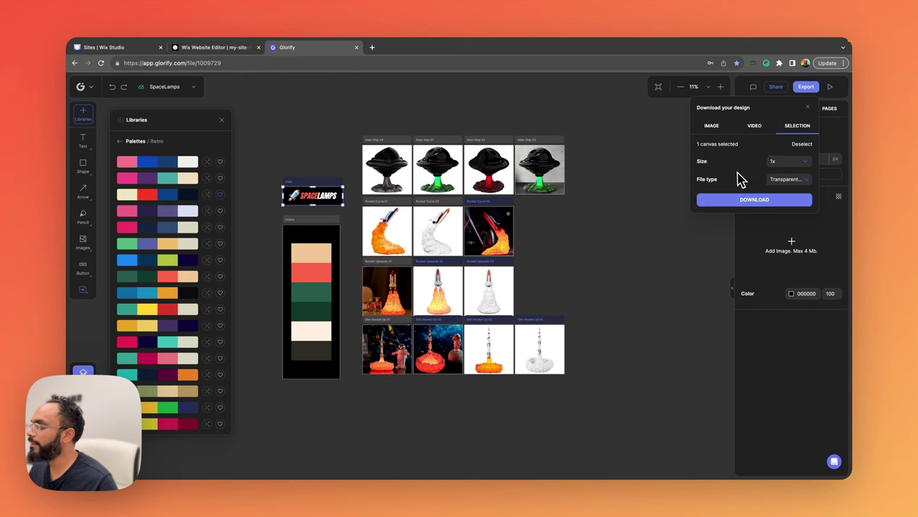
{"action": "left_click", "coordinate": [807, 107]}
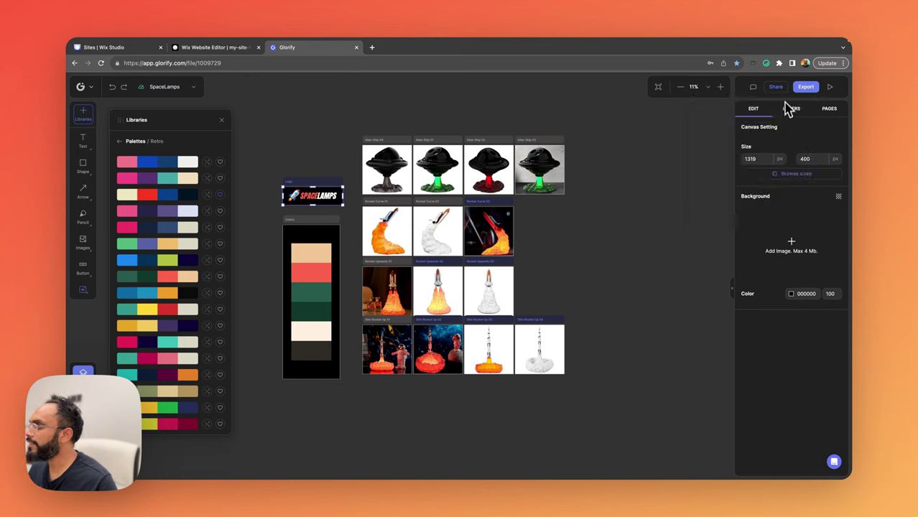
{"action": "left_click", "coordinate": [806, 86]}
{"action": "left_click", "coordinate": [786, 179]}
{"action": "left_click", "coordinate": [787, 209]}
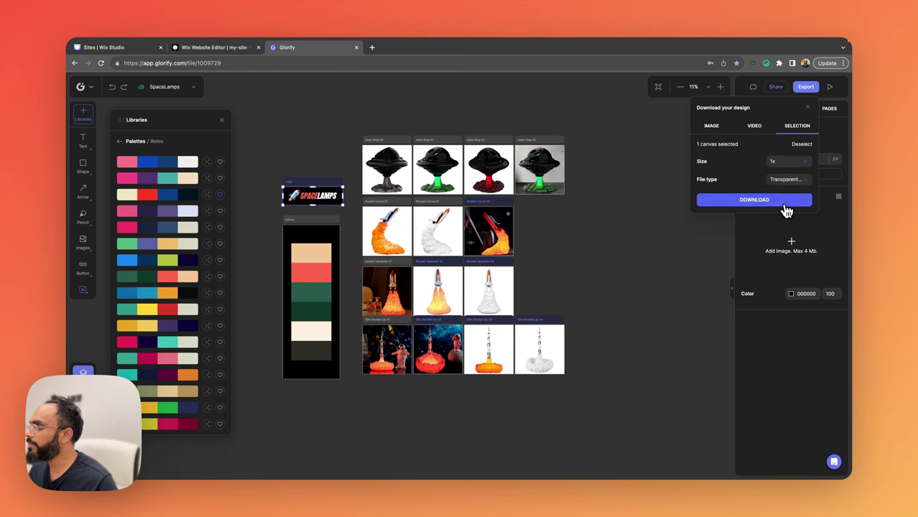
{"action": "left_click", "coordinate": [759, 203]}
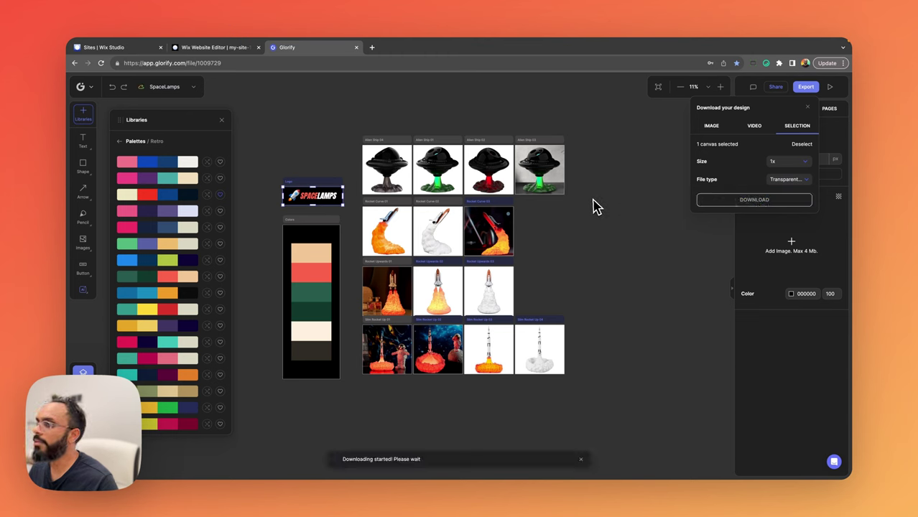
{"action": "left_click", "coordinate": [313, 203]}
{"action": "left_click", "coordinate": [303, 181]}
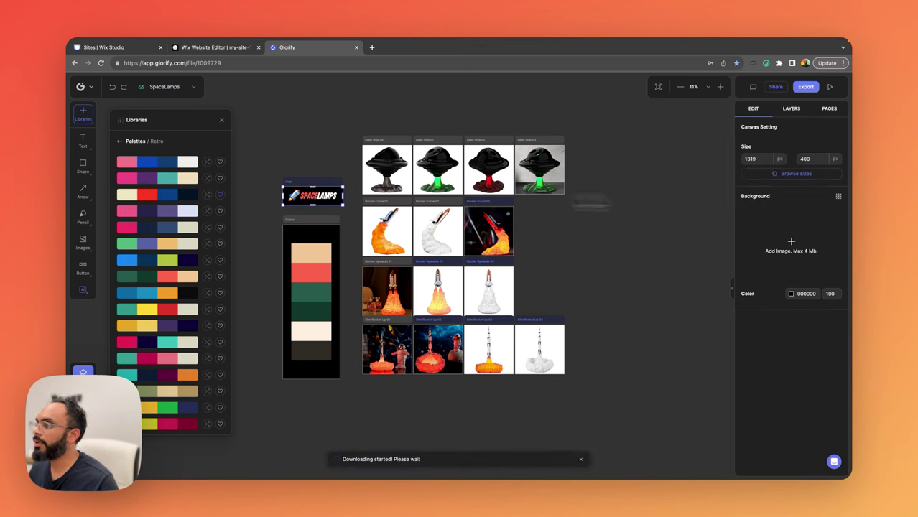
{"action": "left_click", "coordinate": [294, 148]}
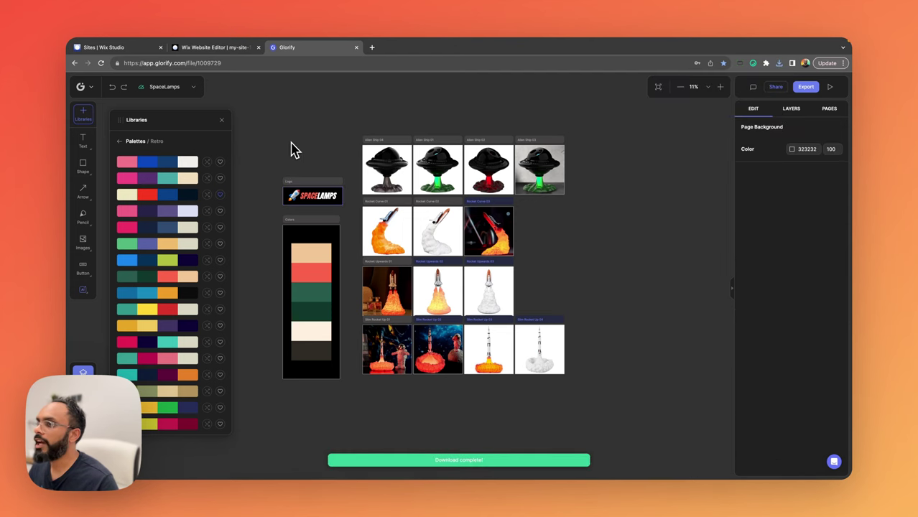
Step: Return to the Wix Studio editor and delete the Business Name text from the header
{"action": "left_click", "coordinate": [220, 51]}
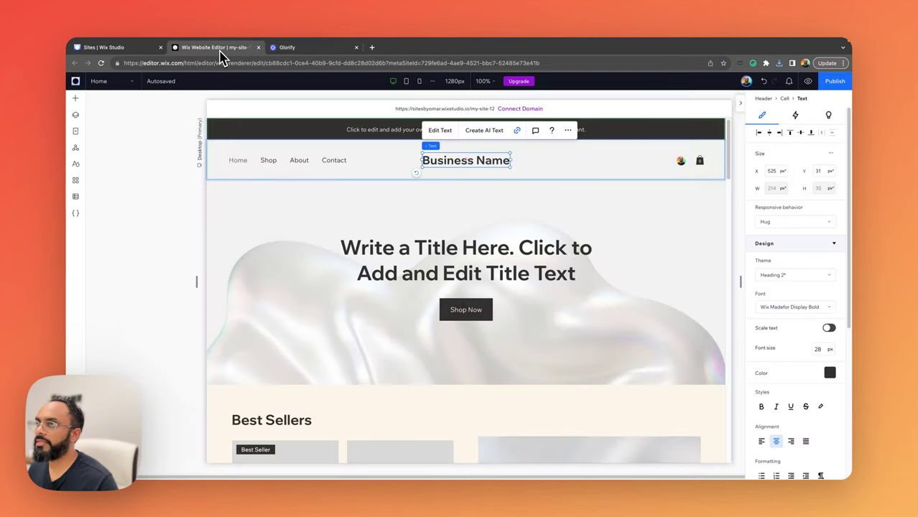
{"action": "left_click", "coordinate": [498, 164]}
{"action": "left_click", "coordinate": [488, 160]}
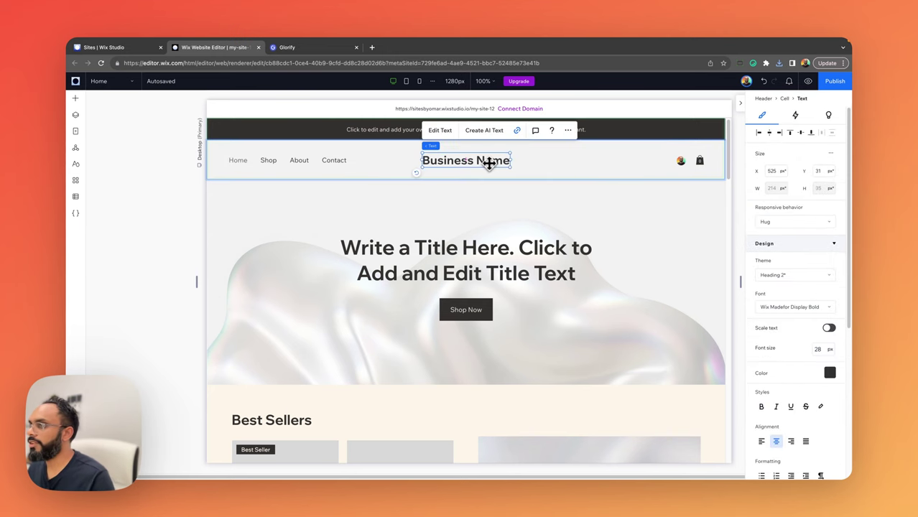
{"action": "left_click", "coordinate": [489, 164]}
{"action": "key", "text": "Delete"}
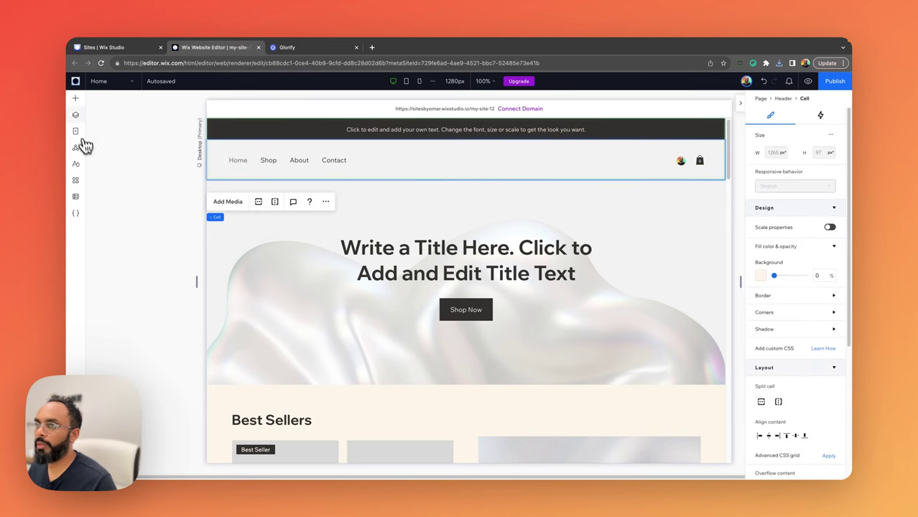
Step: Add an image element to the centre of the header and size it to about 267 by 86 px
{"action": "left_click", "coordinate": [76, 100]}
{"action": "left_click_drag", "start_coordinate": [176, 184], "coordinate": [463, 158]}
{"action": "left_click_drag", "start_coordinate": [517, 185], "coordinate": [521, 161]}
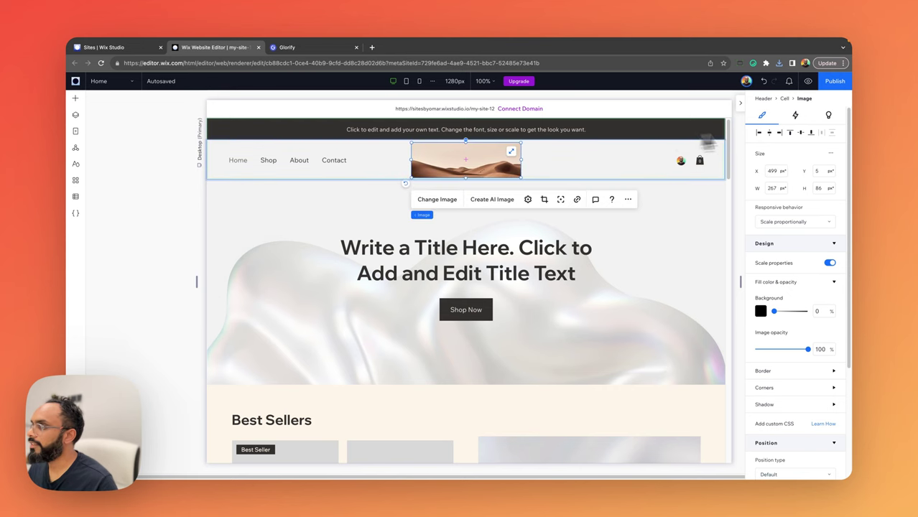
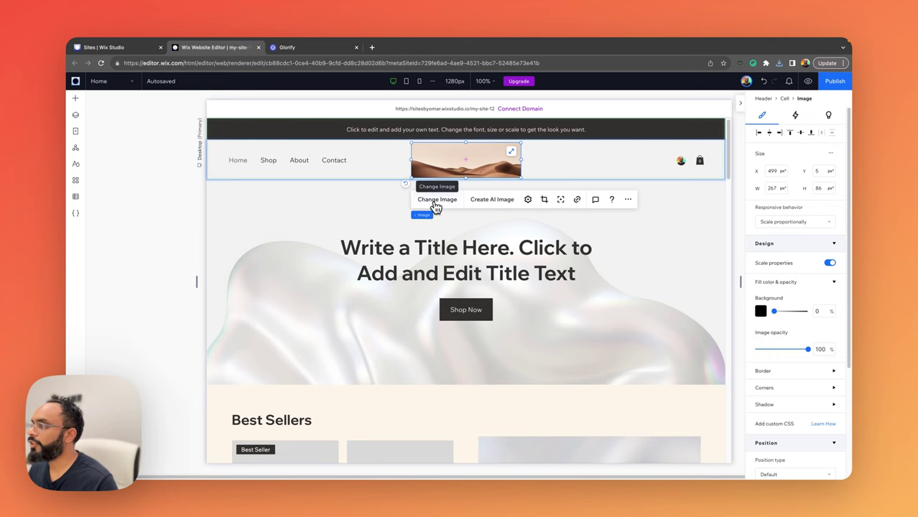
Step: Replace the header's placeholder image with the downloaded SpaceLamps logo by uploading the canvas-5 PNG from Downloads
{"action": "left_click", "coordinate": [436, 201]}
{"action": "left_click", "coordinate": [172, 146]}
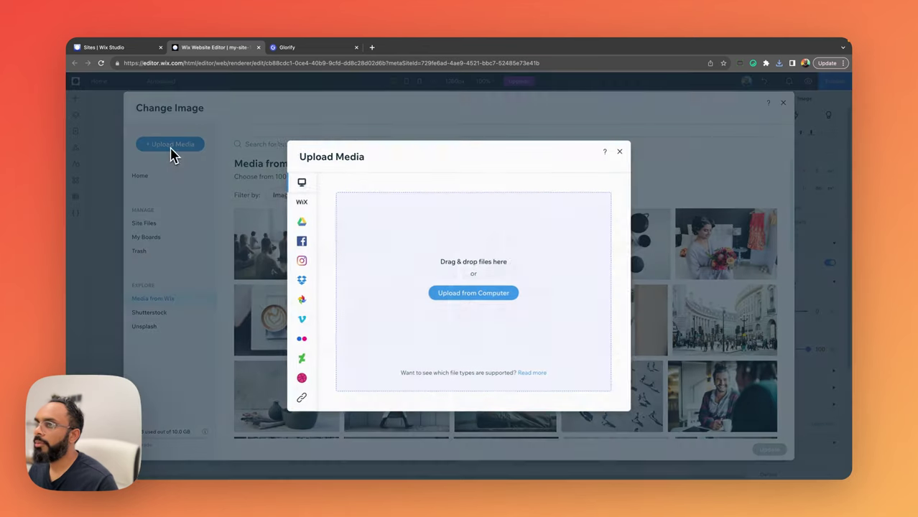
{"action": "left_click", "coordinate": [461, 295]}
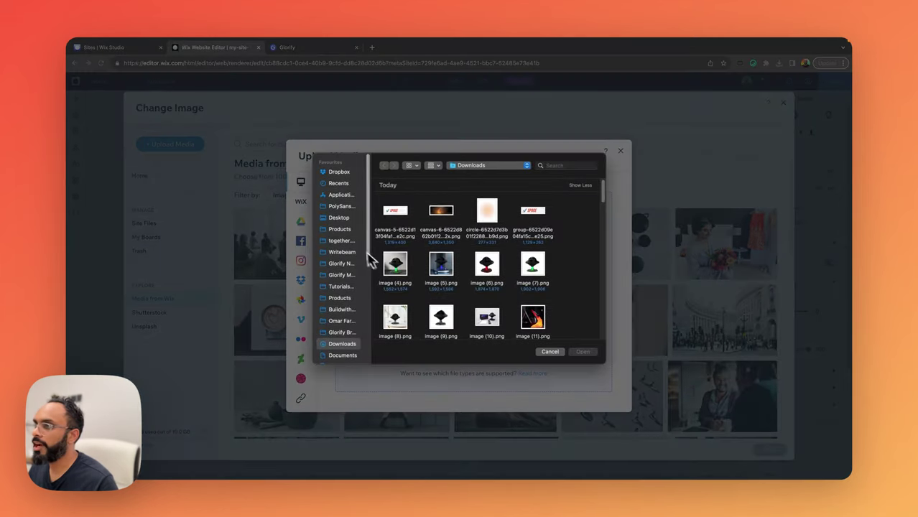
{"action": "left_click", "coordinate": [394, 214]}
{"action": "double_click", "coordinate": [394, 219]}
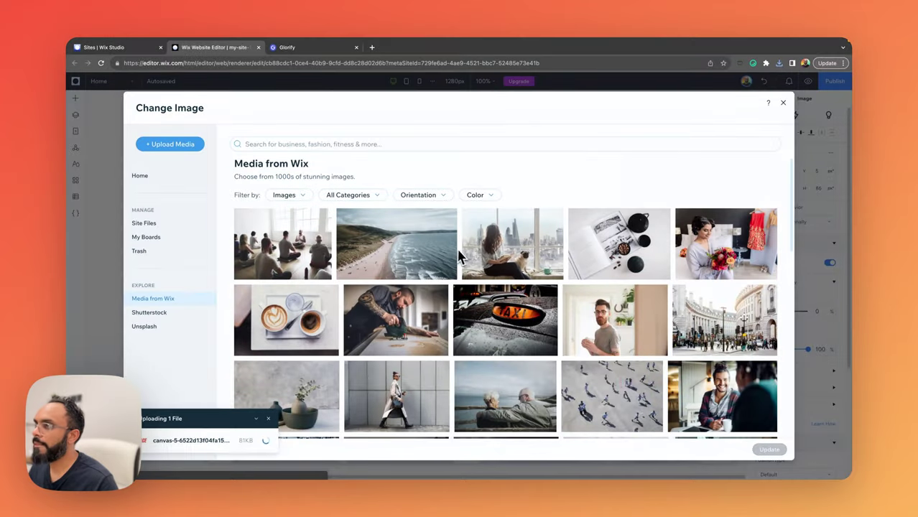
{"action": "left_click", "coordinate": [779, 448]}
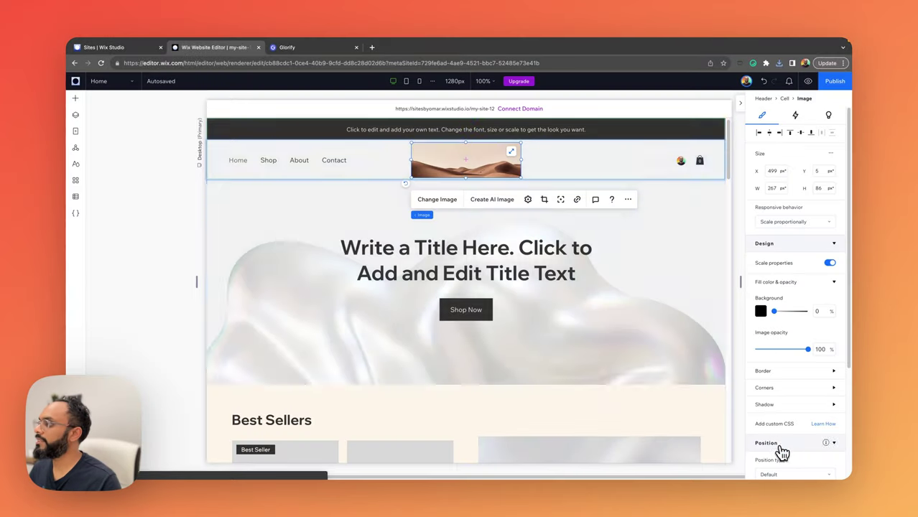
{"action": "left_click", "coordinate": [122, 190]}
Step: Try dark green, brown and maroon as the header background, and settle on the theme's charcoal 33312F
{"action": "left_click", "coordinate": [460, 174]}
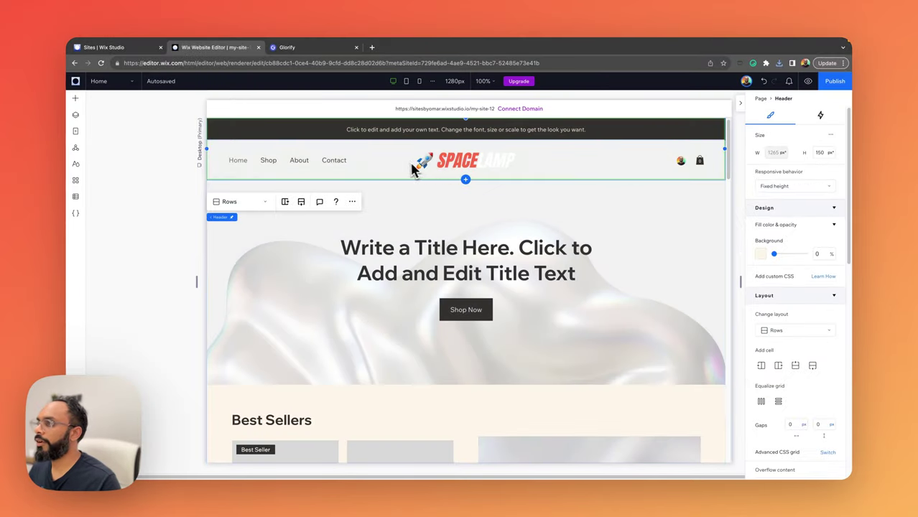
{"action": "left_click", "coordinate": [764, 253]}
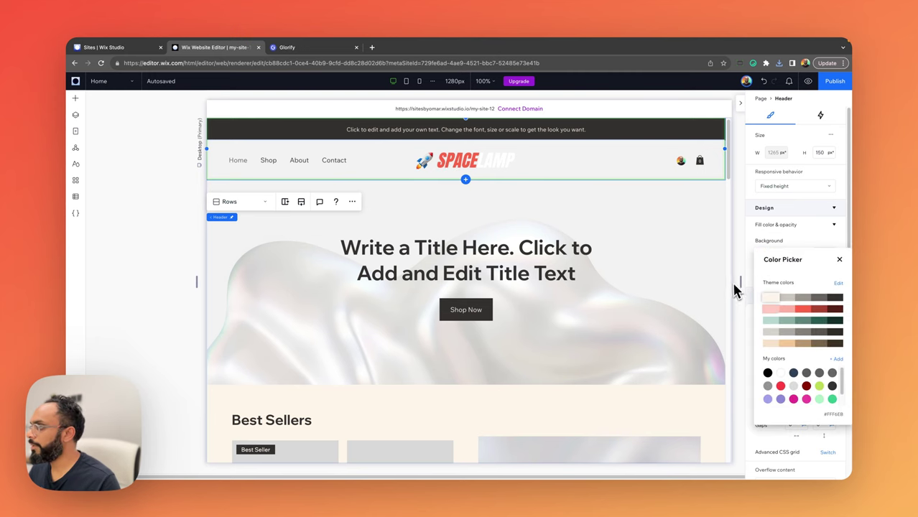
{"action": "left_click", "coordinate": [837, 322]}
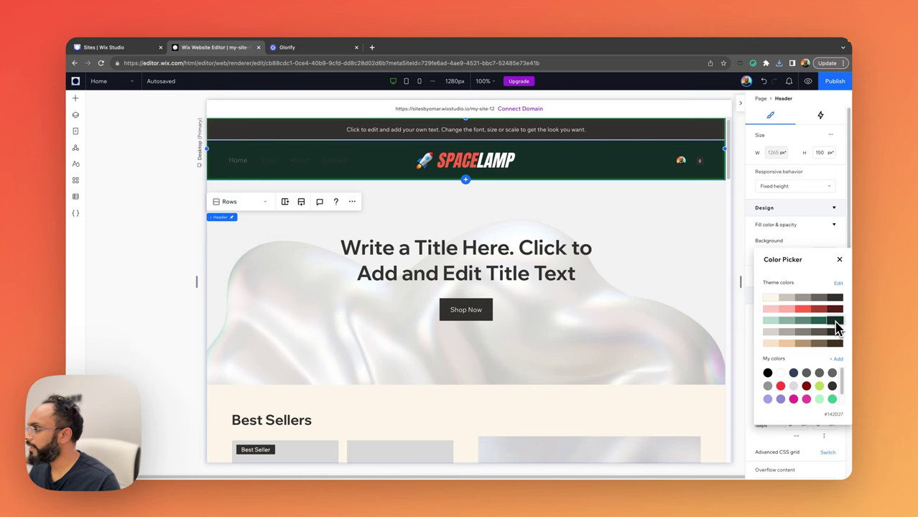
{"action": "left_click", "coordinate": [838, 344]}
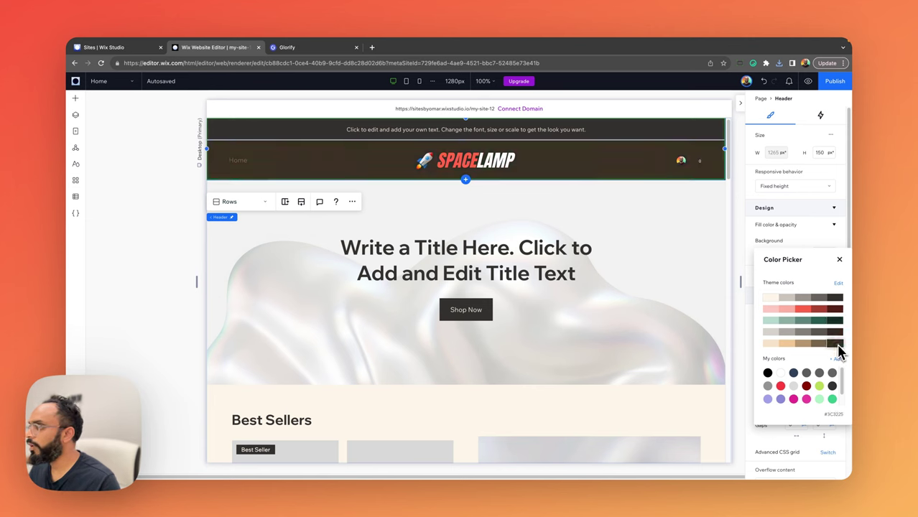
{"action": "left_click", "coordinate": [835, 299]}
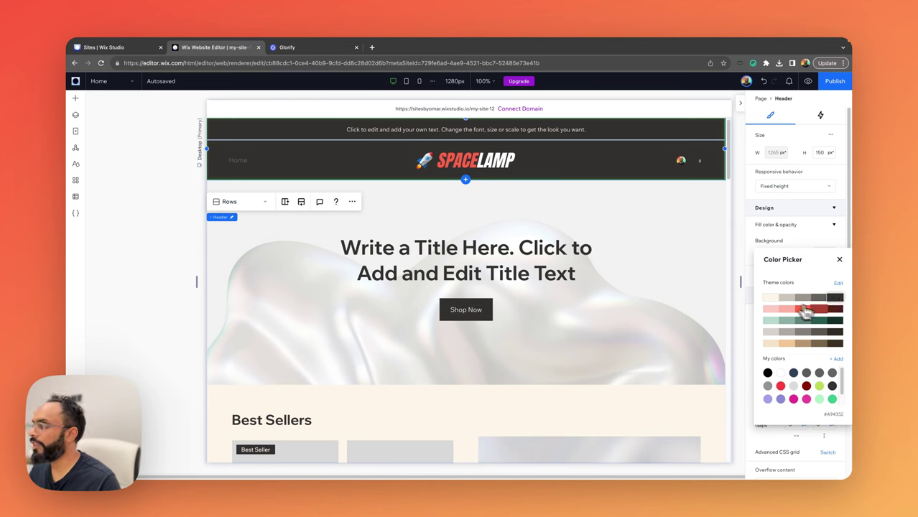
{"action": "left_click", "coordinate": [833, 309]}
{"action": "left_click", "coordinate": [834, 313]}
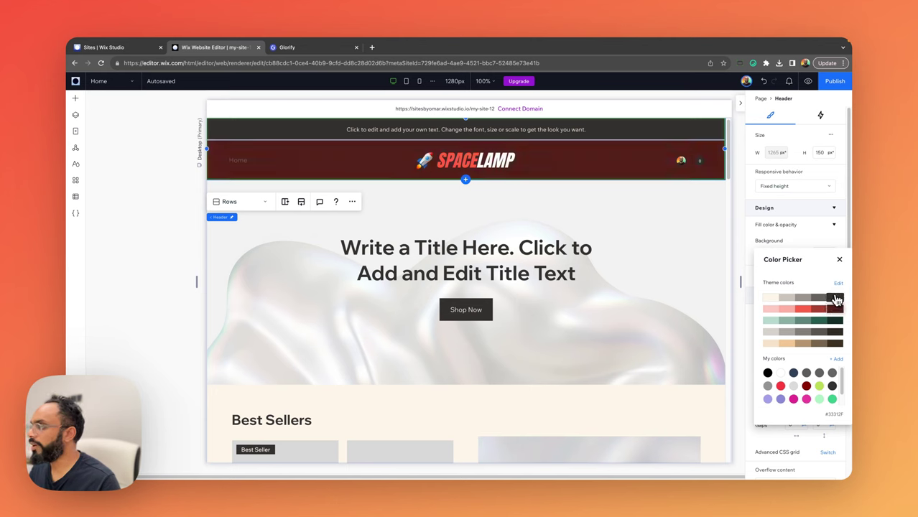
{"action": "left_click", "coordinate": [166, 205]}
Step: Set the text color of the header menu items in their regular state to the theme cream FFF6EB
{"action": "left_click", "coordinate": [240, 162]}
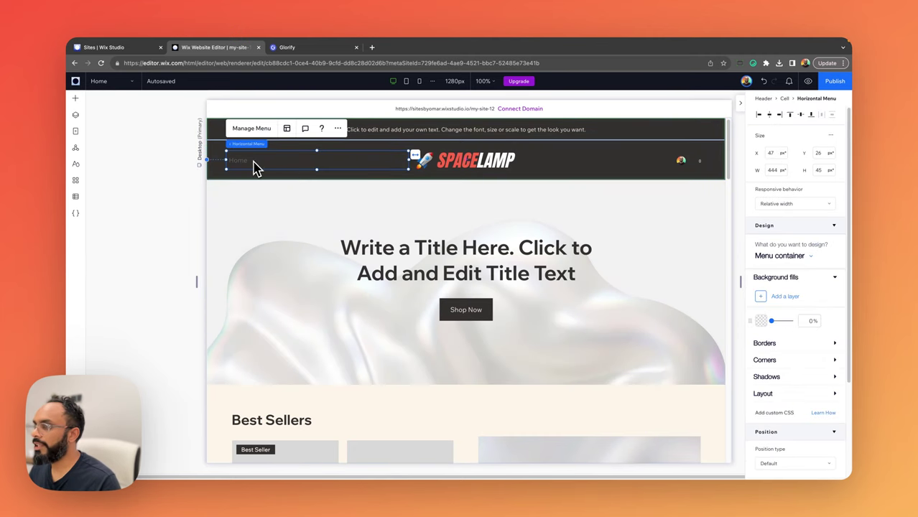
{"action": "scroll", "coordinate": [790, 264], "scroll_direction": "down", "scroll_amount": 1}
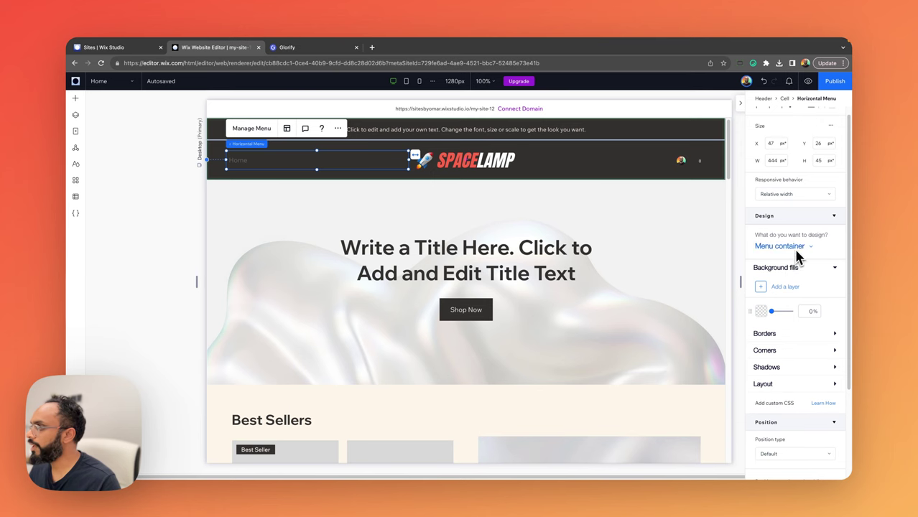
{"action": "left_click", "coordinate": [816, 244]}
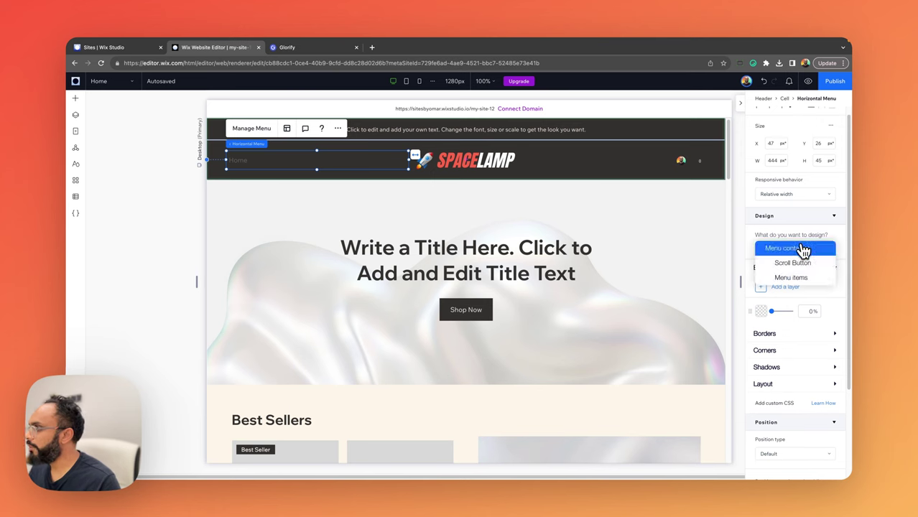
{"action": "left_click", "coordinate": [801, 283]}
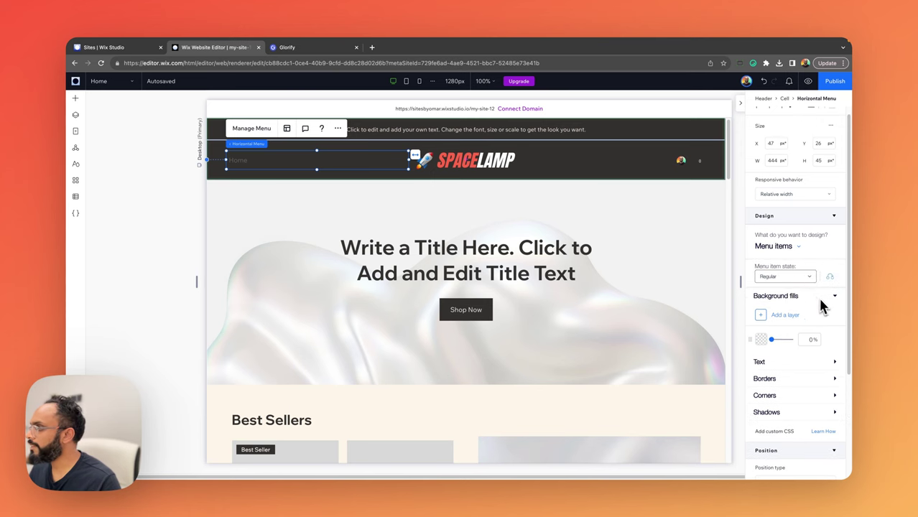
{"action": "scroll", "coordinate": [818, 320], "scroll_direction": "down", "scroll_amount": 1}
{"action": "left_click", "coordinate": [796, 347]}
{"action": "scroll", "coordinate": [799, 351], "scroll_direction": "down", "scroll_amount": 3}
{"action": "scroll", "coordinate": [798, 349], "scroll_direction": "down", "scroll_amount": 2}
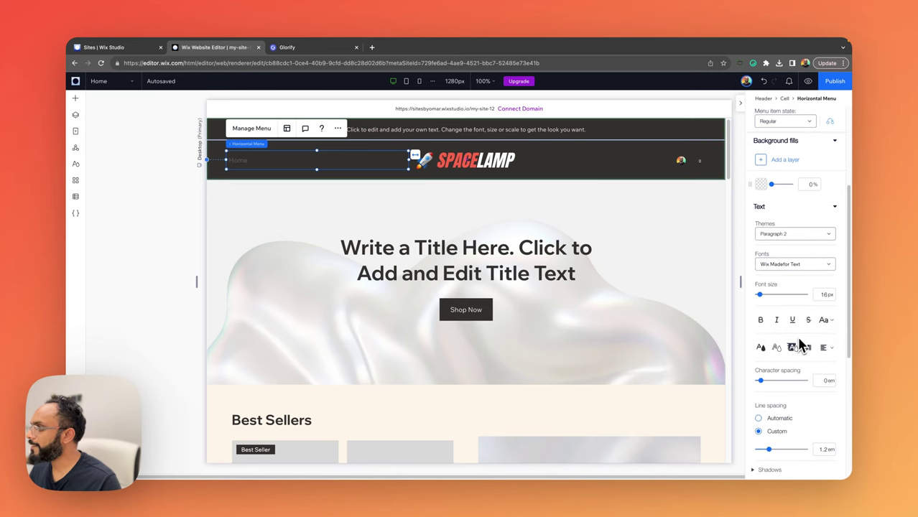
{"action": "left_click", "coordinate": [762, 348]}
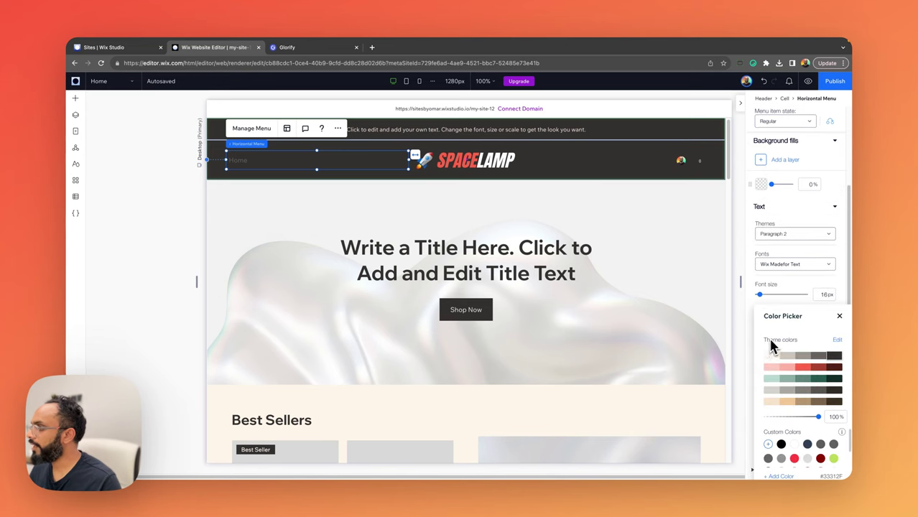
{"action": "left_click", "coordinate": [769, 357]}
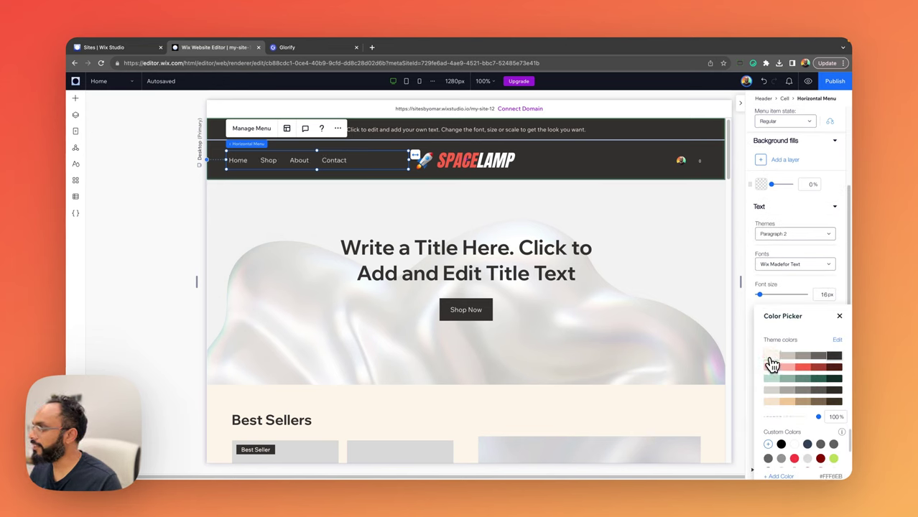
Step: Keep cream FFF6EB as the header menu items' regular text color, and set their hover-state text color to the theme red FD654B
{"action": "left_click", "coordinate": [770, 361]}
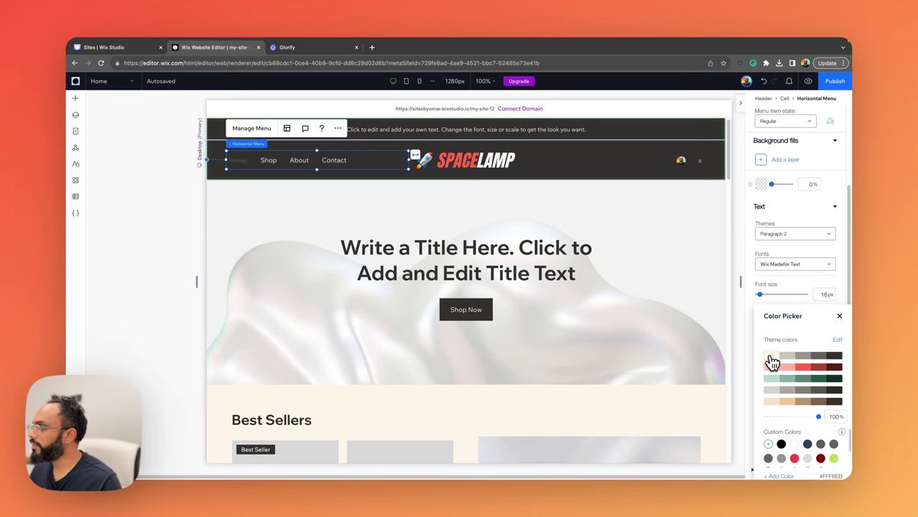
{"action": "left_click", "coordinate": [790, 305]}
{"action": "scroll", "coordinate": [790, 310], "scroll_direction": "down", "scroll_amount": 3}
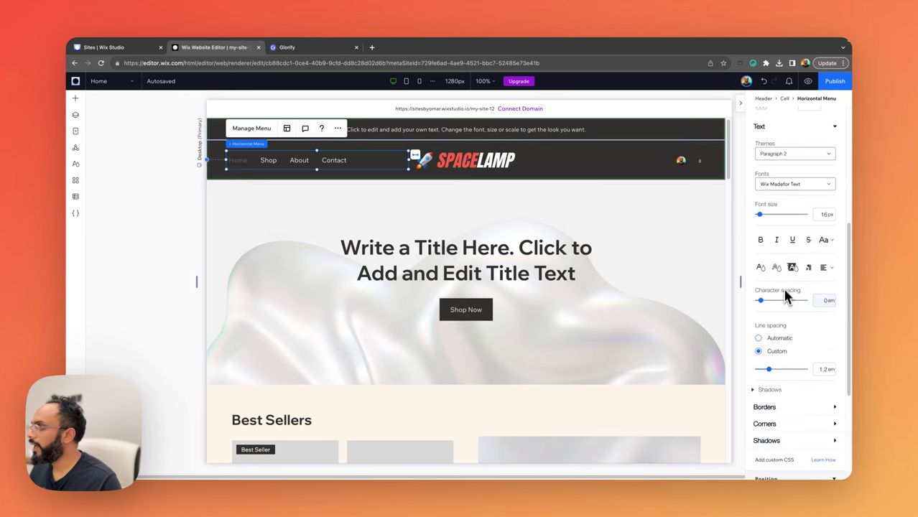
{"action": "scroll", "coordinate": [796, 214], "scroll_direction": "up", "scroll_amount": 2}
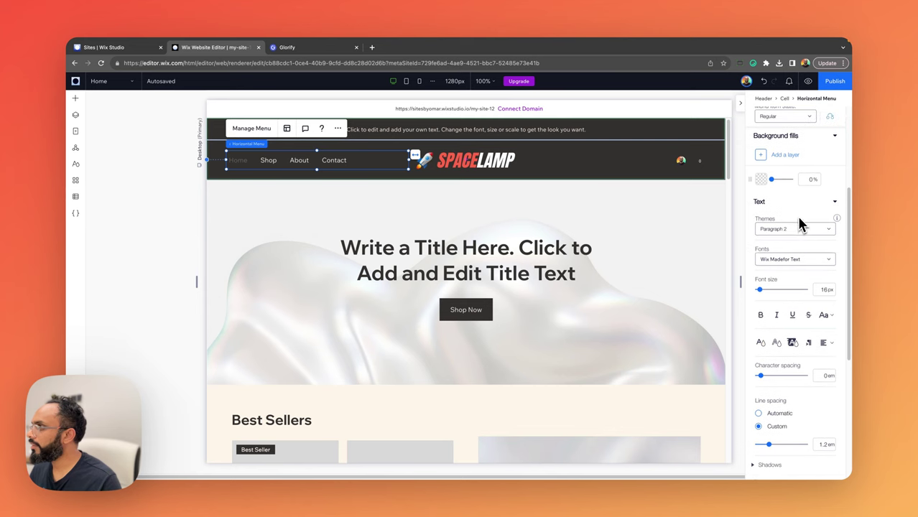
{"action": "scroll", "coordinate": [800, 224], "scroll_direction": "up", "scroll_amount": 2}
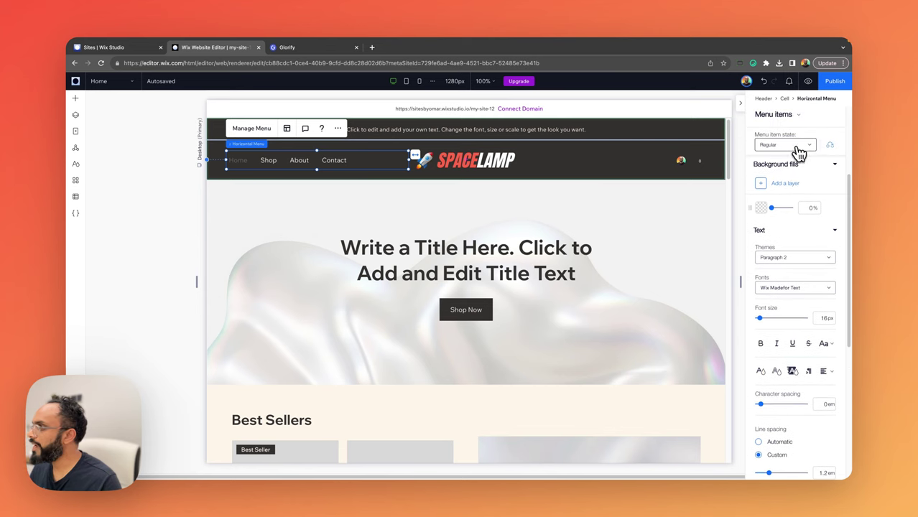
{"action": "left_click", "coordinate": [797, 148]}
{"action": "left_click", "coordinate": [789, 165]}
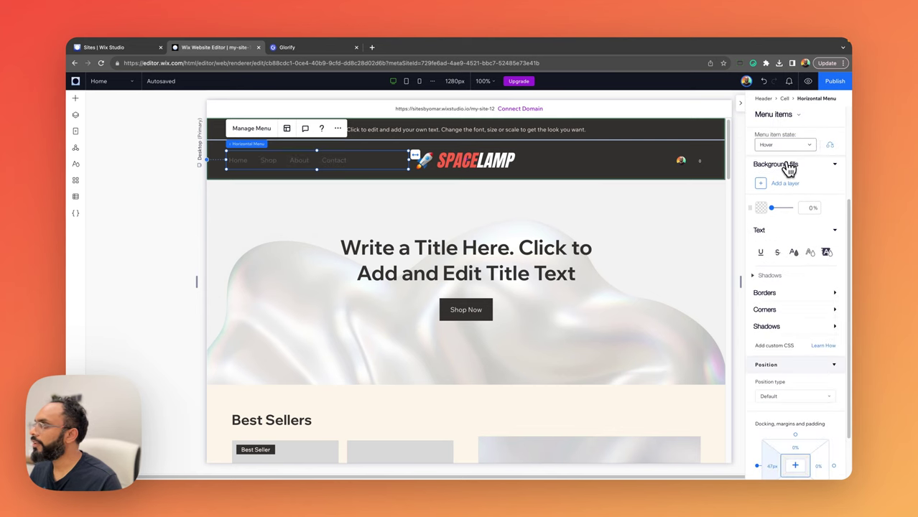
{"action": "scroll", "coordinate": [778, 245], "scroll_direction": "down", "scroll_amount": 5}
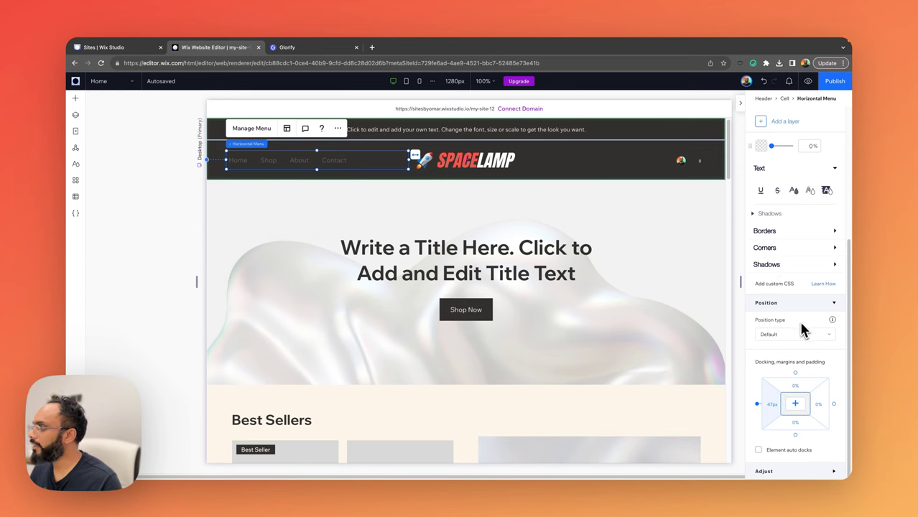
{"action": "scroll", "coordinate": [790, 283], "scroll_direction": "up", "scroll_amount": 1}
{"action": "left_click", "coordinate": [793, 207]}
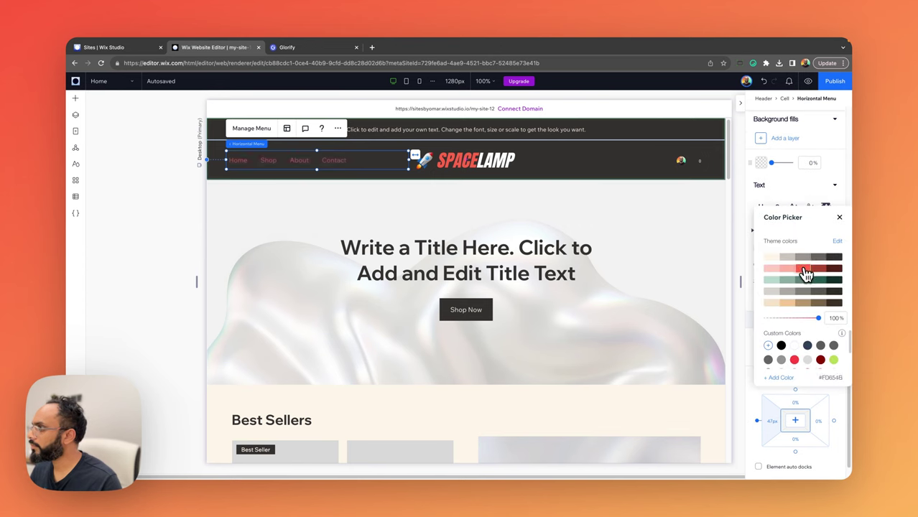
{"action": "left_click", "coordinate": [802, 200]}
{"action": "scroll", "coordinate": [783, 197], "scroll_direction": "up", "scroll_amount": 3}
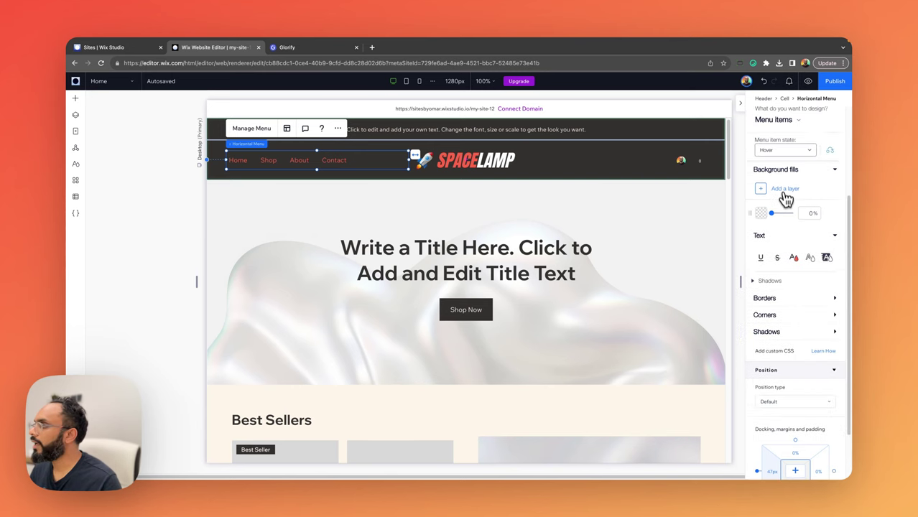
Step: Set the text color of the horizontal menu's current-page item to the theme red #FD654B
{"action": "left_click", "coordinate": [786, 176]}
{"action": "left_click", "coordinate": [779, 203]}
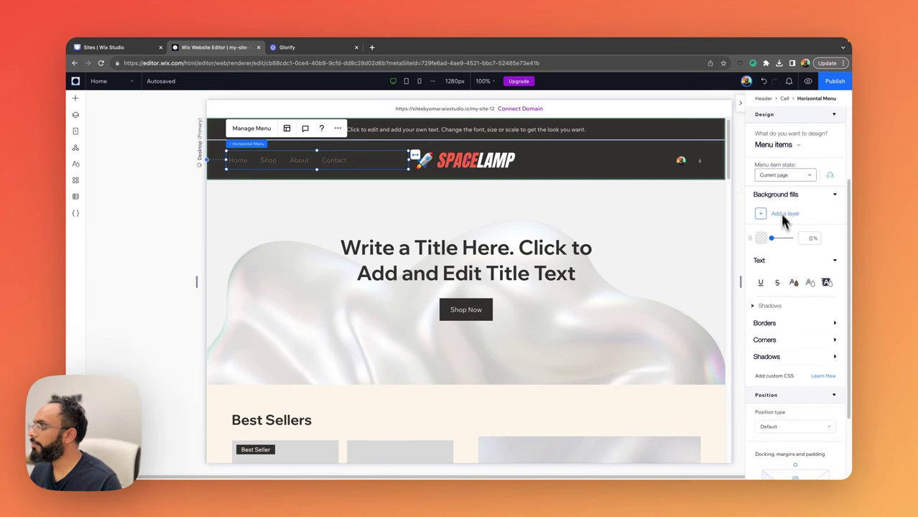
{"action": "scroll", "coordinate": [792, 266], "scroll_direction": "down", "scroll_amount": 3}
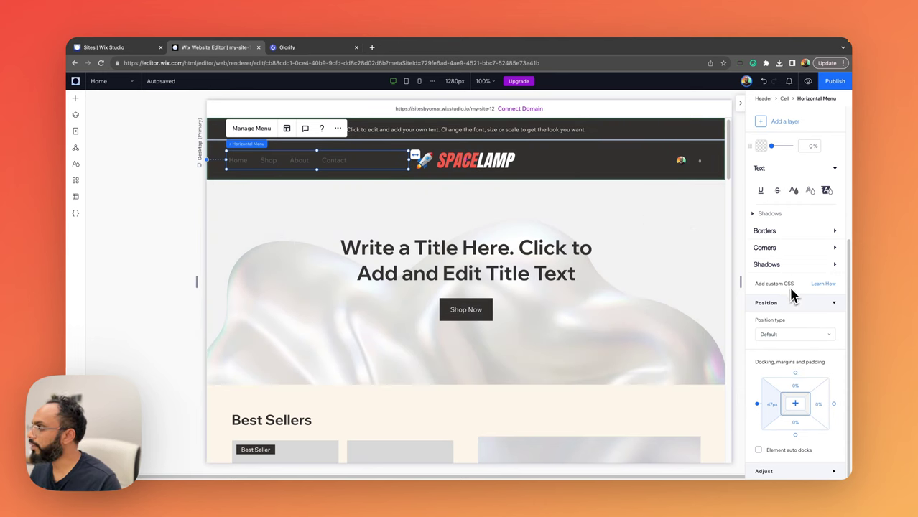
{"action": "left_click", "coordinate": [793, 190]}
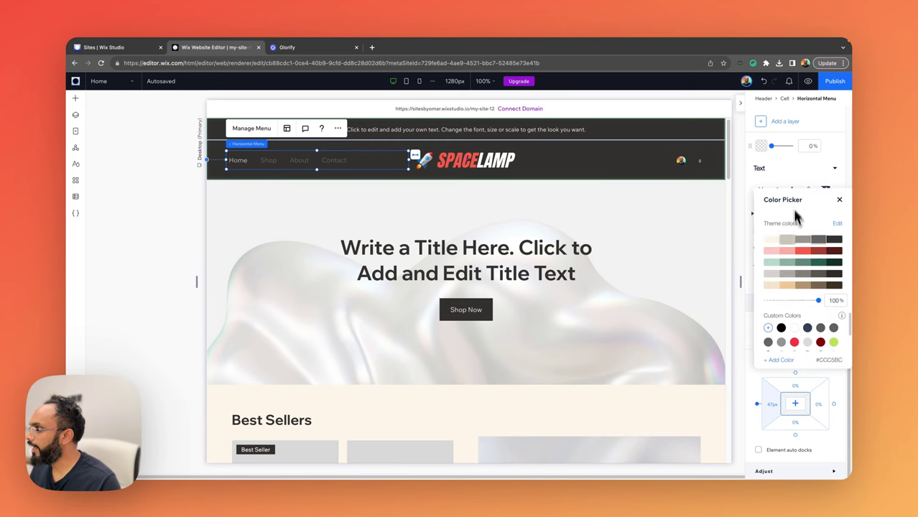
{"action": "left_click", "coordinate": [805, 252]}
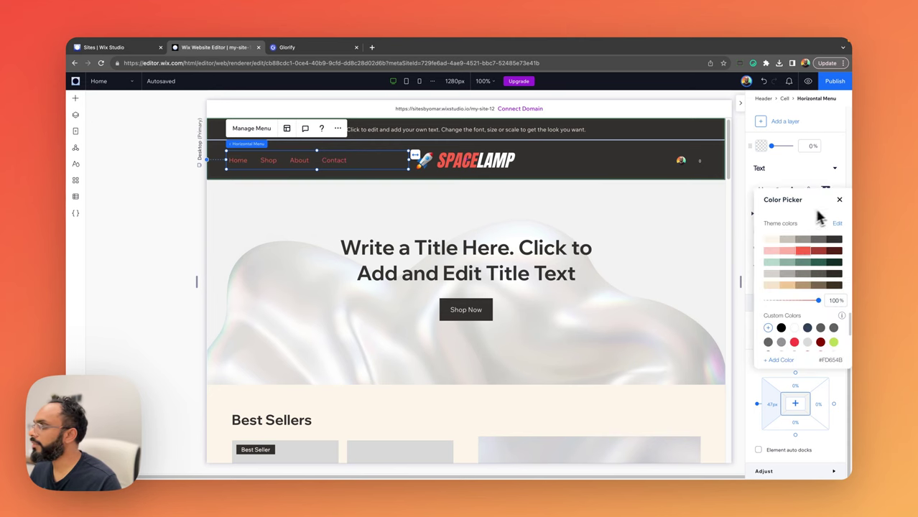
{"action": "left_click", "coordinate": [812, 182]}
{"action": "left_click", "coordinate": [177, 209]}
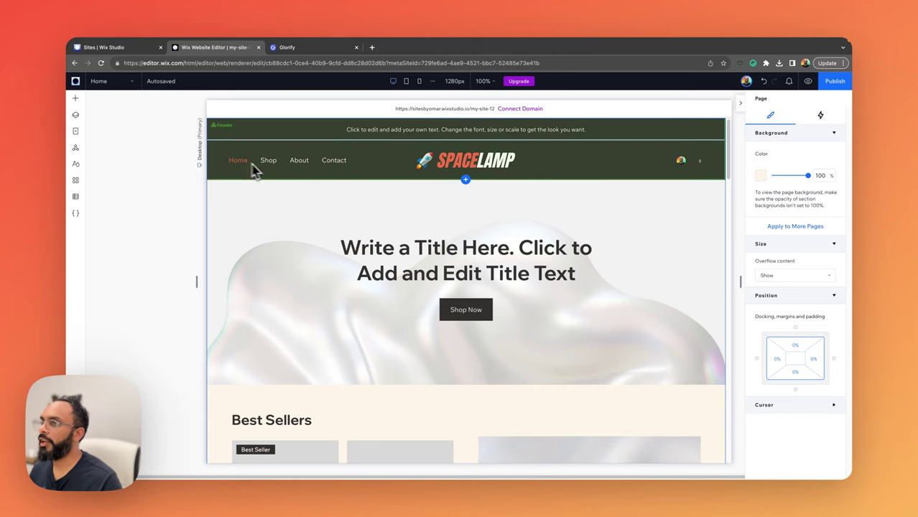
Step: Expand the header's stack in the layer structure and select the Login Bar inside it
{"action": "left_click", "coordinate": [699, 164]}
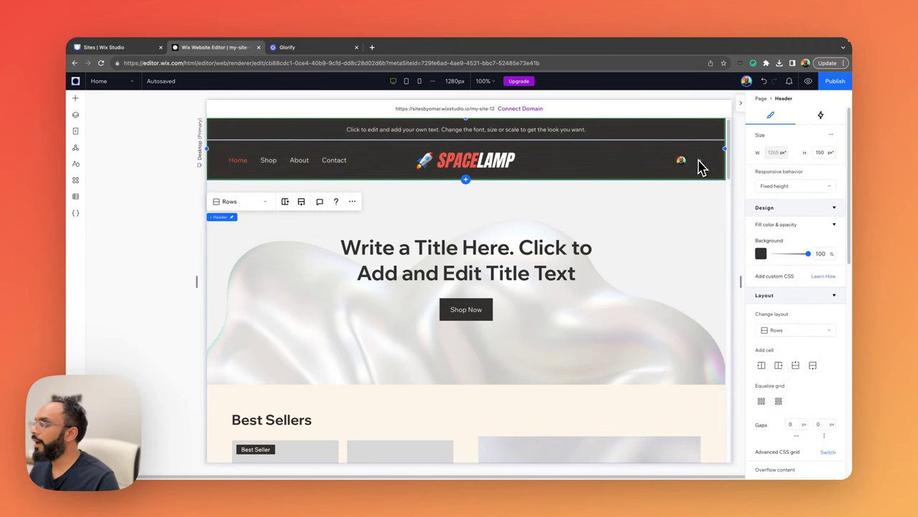
{"action": "left_click", "coordinate": [687, 170]}
{"action": "left_click", "coordinate": [699, 161]}
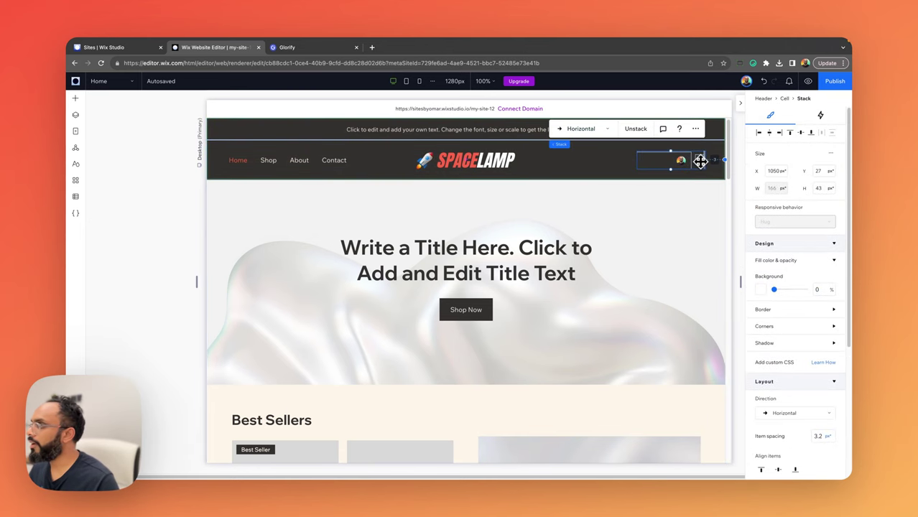
{"action": "left_click", "coordinate": [76, 117]}
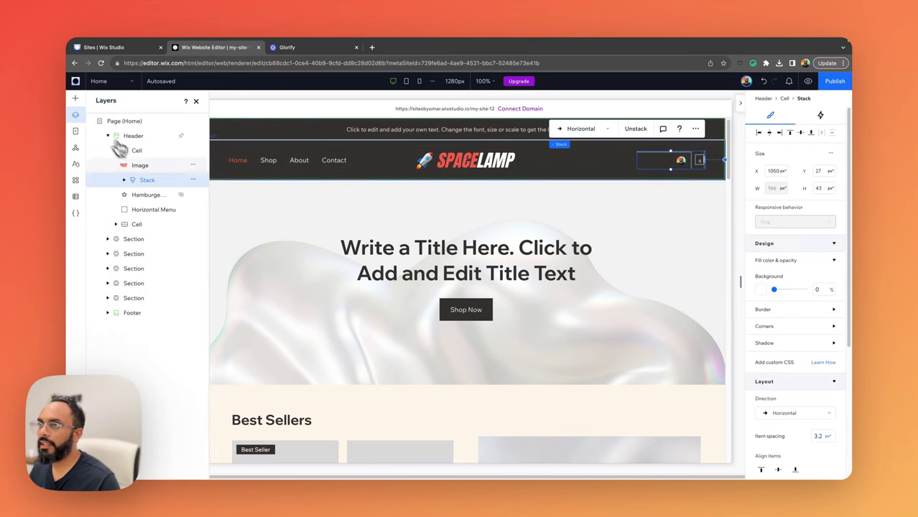
{"action": "left_click", "coordinate": [127, 182]}
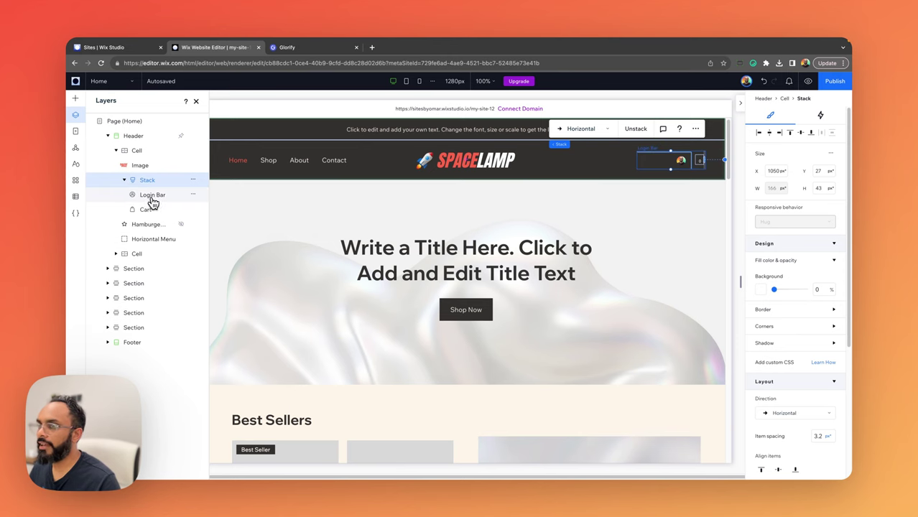
{"action": "left_click", "coordinate": [151, 198]}
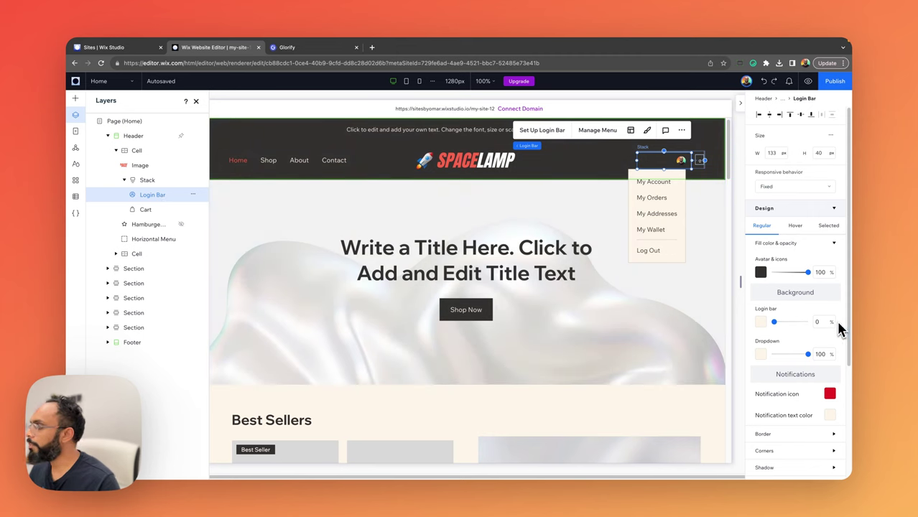
Step: Change the login bar's notification icon color to the bright theme red in its regular state
{"action": "scroll", "coordinate": [815, 331], "scroll_direction": "down", "scroll_amount": 3}
{"action": "scroll", "coordinate": [812, 346], "scroll_direction": "up", "scroll_amount": 3}
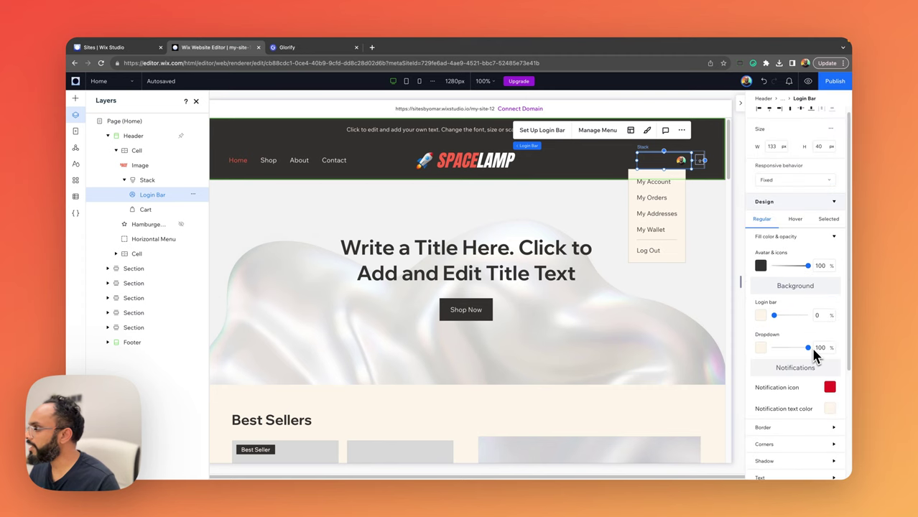
{"action": "scroll", "coordinate": [801, 359], "scroll_direction": "down", "scroll_amount": 2}
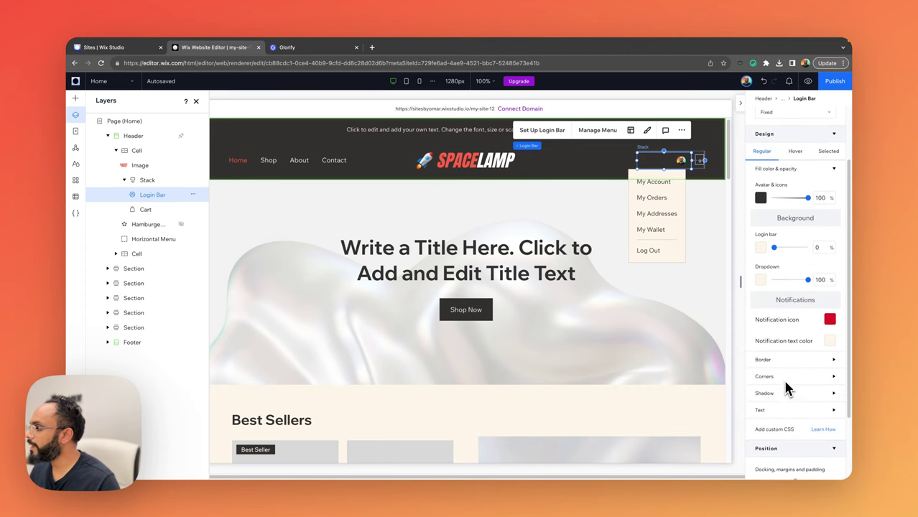
{"action": "left_click", "coordinate": [829, 319]}
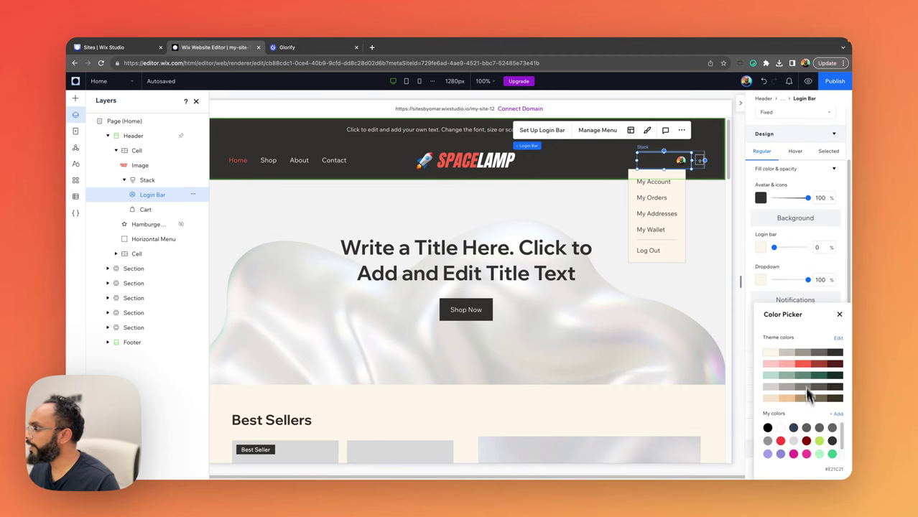
{"action": "left_click", "coordinate": [793, 302]}
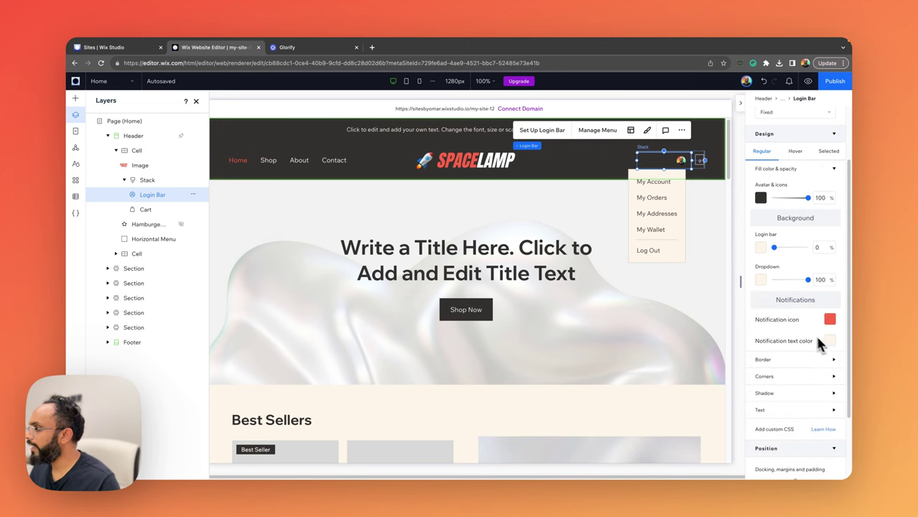
Step: Set the login bar's member name text color in the hover state to the cream theme color
{"action": "scroll", "coordinate": [811, 341], "scroll_direction": "down", "scroll_amount": 1}
{"action": "scroll", "coordinate": [792, 385], "scroll_direction": "down", "scroll_amount": 3}
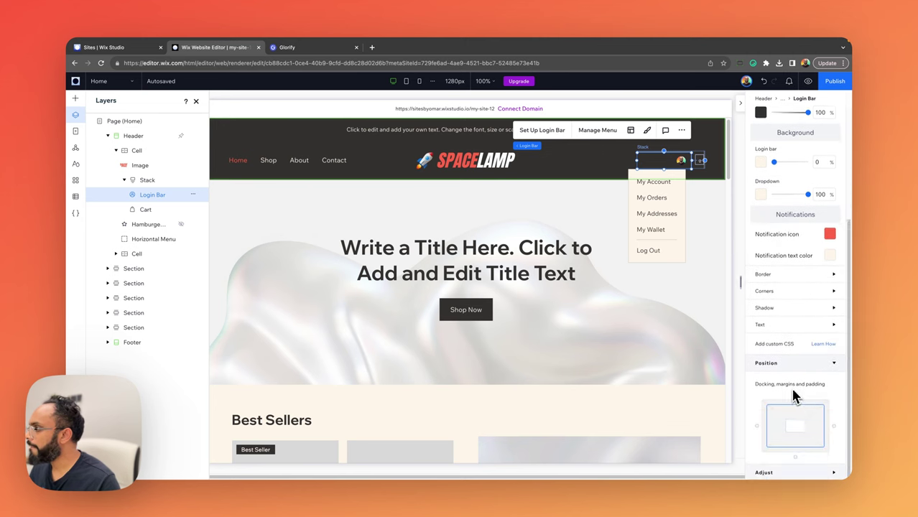
{"action": "scroll", "coordinate": [792, 383], "scroll_direction": "up", "scroll_amount": 6}
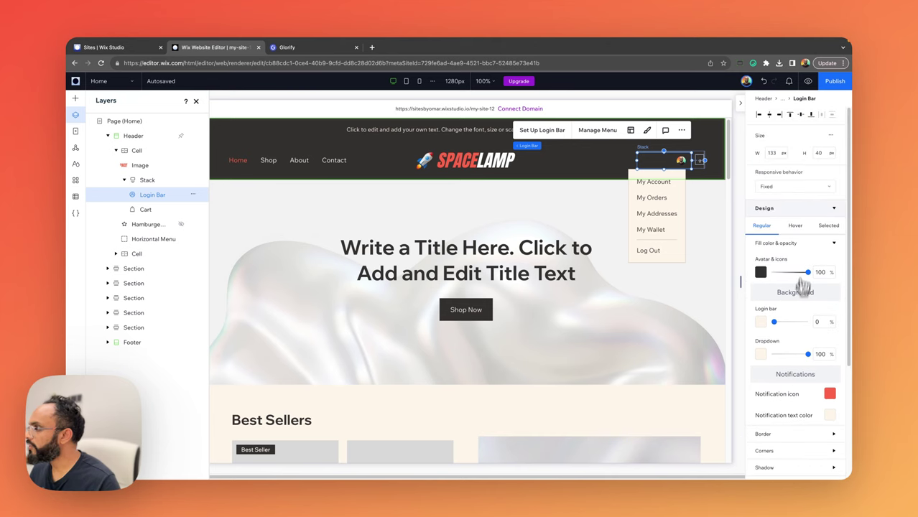
{"action": "left_click", "coordinate": [796, 227]}
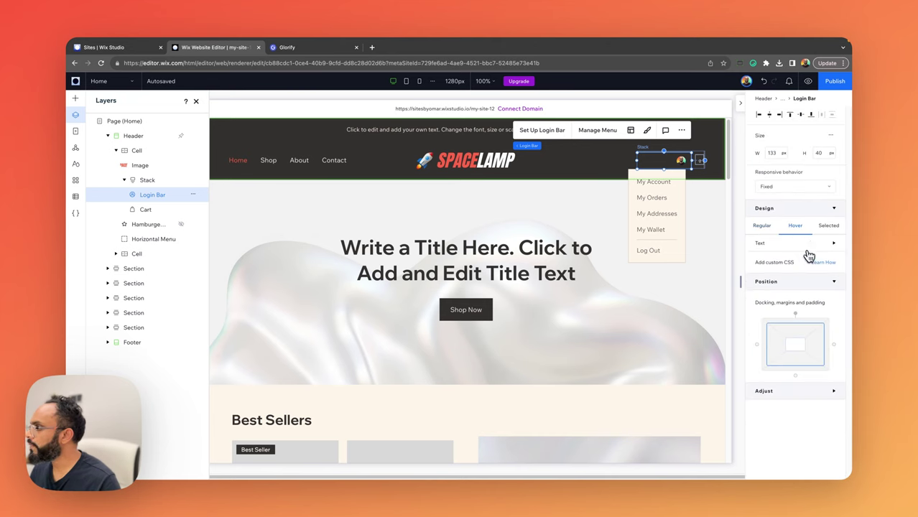
{"action": "left_click", "coordinate": [807, 248]}
{"action": "left_click", "coordinate": [831, 266]}
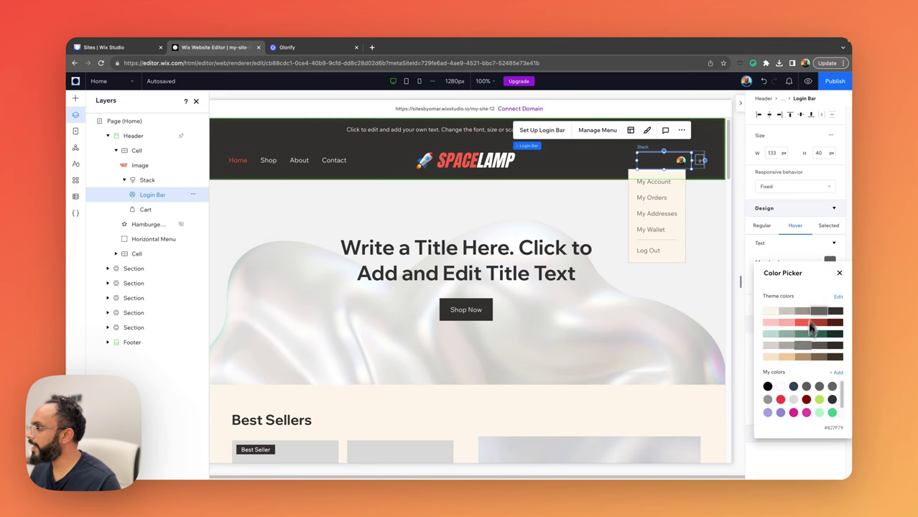
{"action": "left_click", "coordinate": [768, 322]}
Step: Try red and cream for the dropdown link items' hover color, and settle on the dark theme color #33312F
{"action": "left_click", "coordinate": [830, 284]}
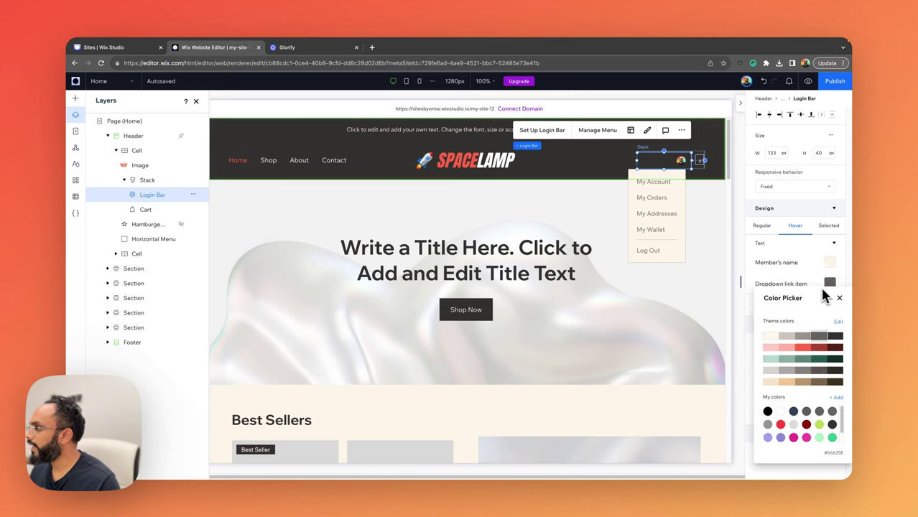
{"action": "left_click", "coordinate": [803, 349]}
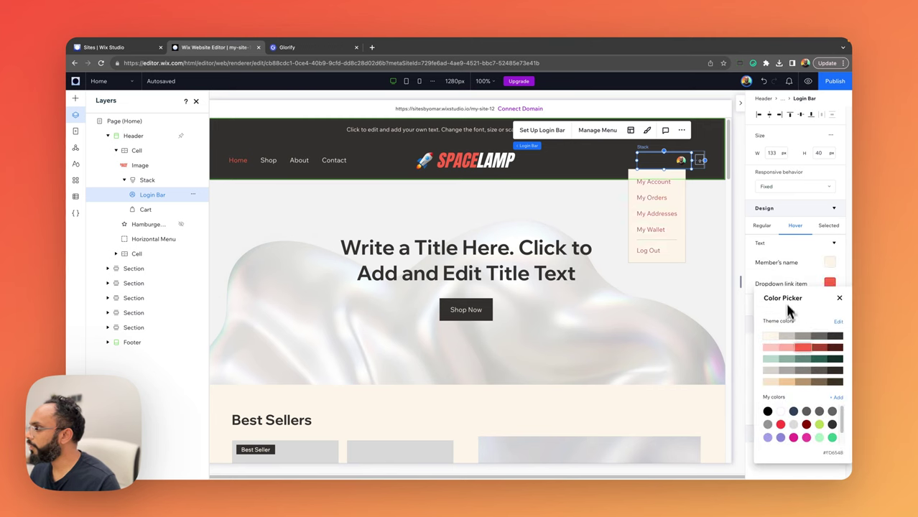
{"action": "left_click", "coordinate": [772, 337]}
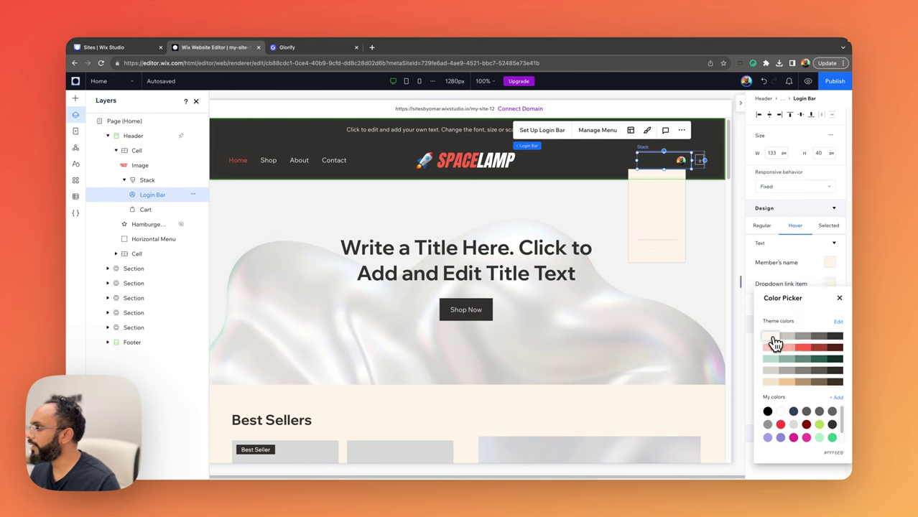
{"action": "left_click", "coordinate": [834, 335]}
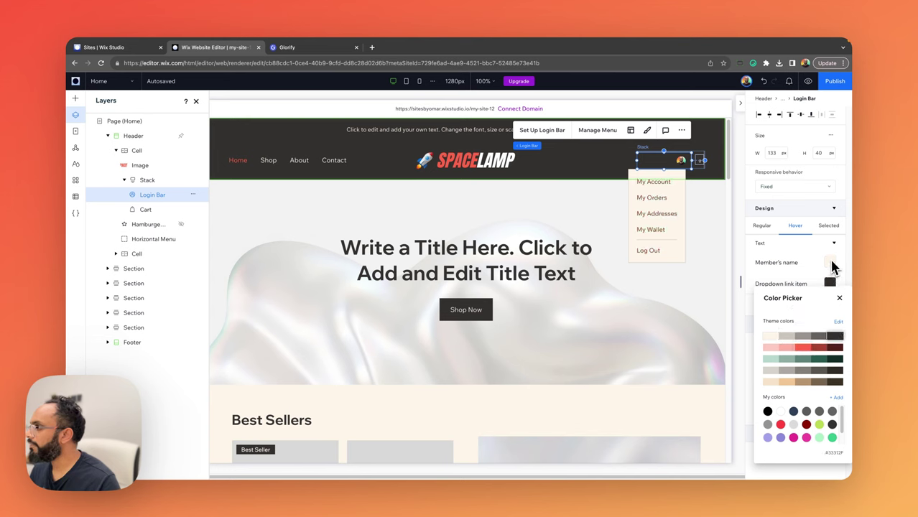
{"action": "left_click", "coordinate": [810, 259]}
{"action": "left_click", "coordinate": [831, 284]}
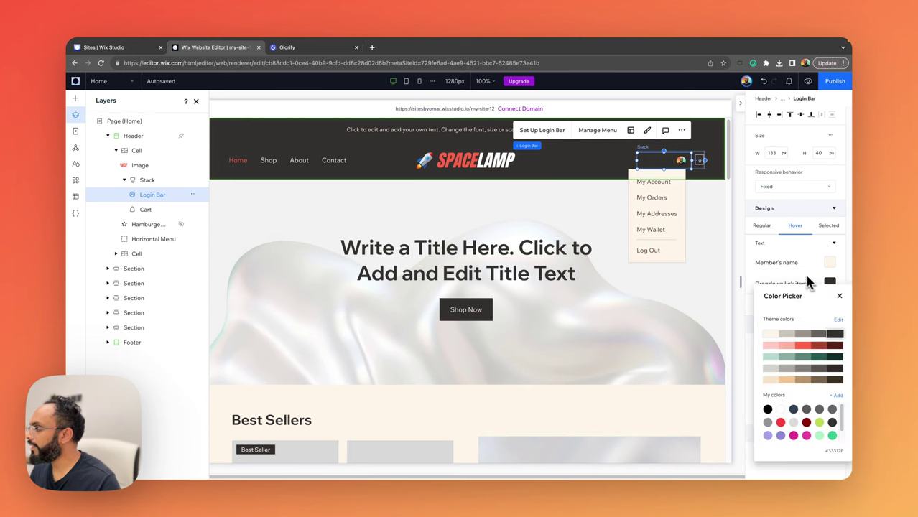
{"action": "left_click", "coordinate": [807, 281]}
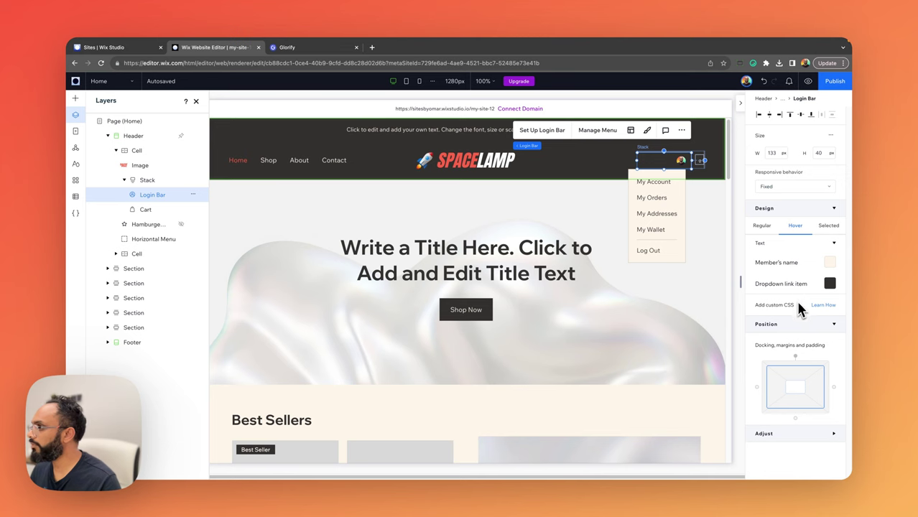
Step: Set the login bar's dropdown link item color in the selected state to the bright theme red
{"action": "left_click", "coordinate": [827, 225]}
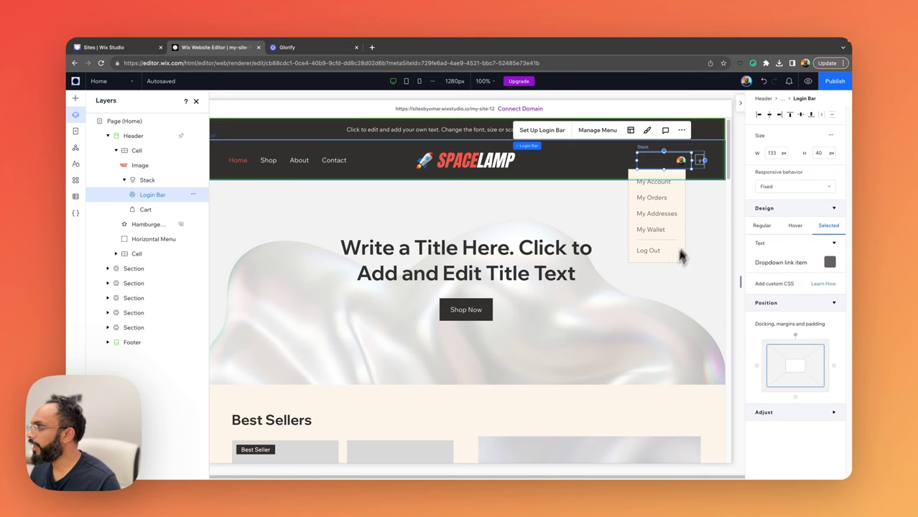
{"action": "left_click", "coordinate": [828, 263]}
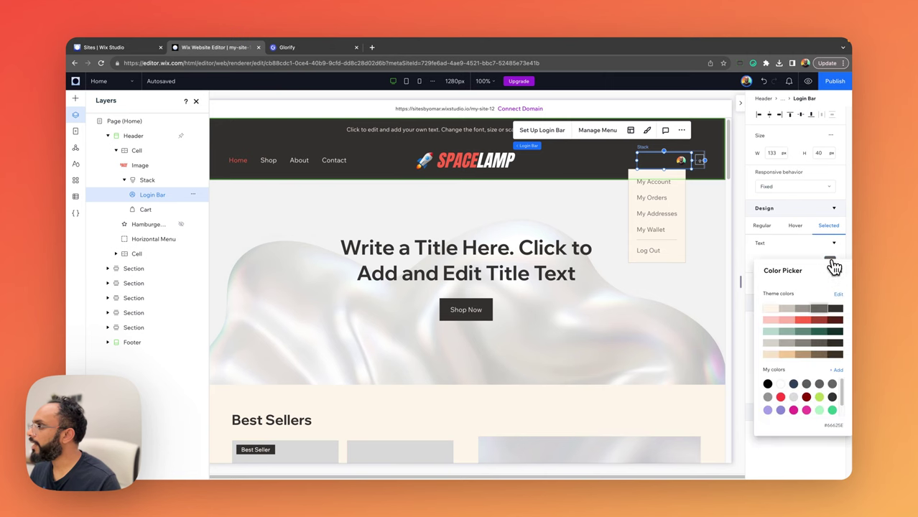
{"action": "left_click", "coordinate": [807, 321]}
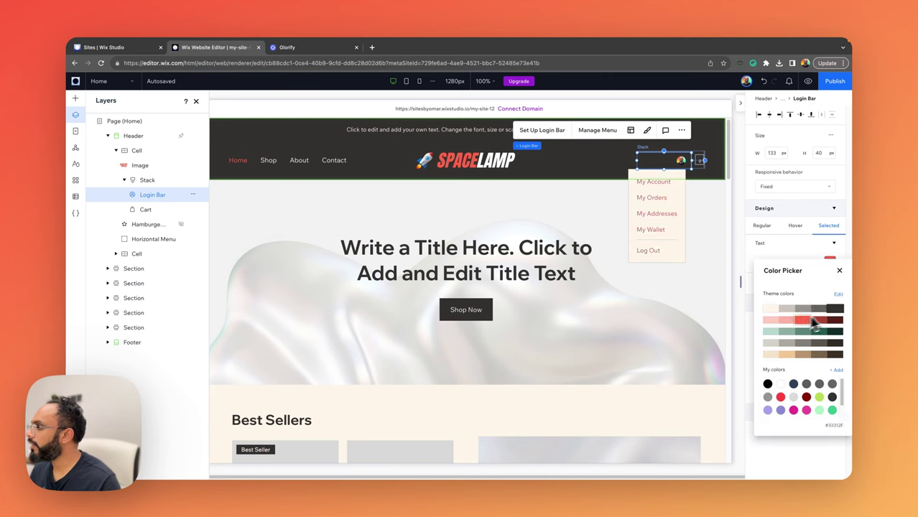
{"action": "left_click", "coordinate": [806, 253]}
{"action": "left_click", "coordinate": [829, 262]}
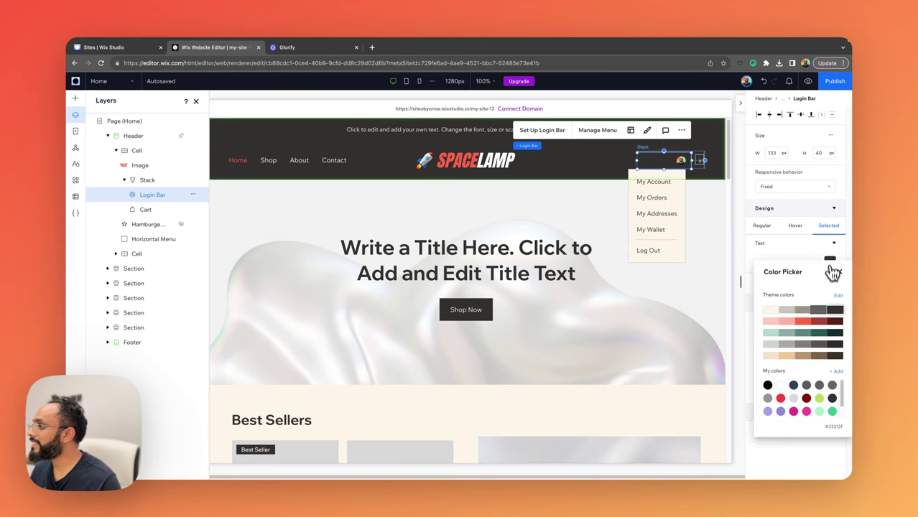
{"action": "left_click", "coordinate": [807, 325]}
{"action": "left_click", "coordinate": [803, 257]}
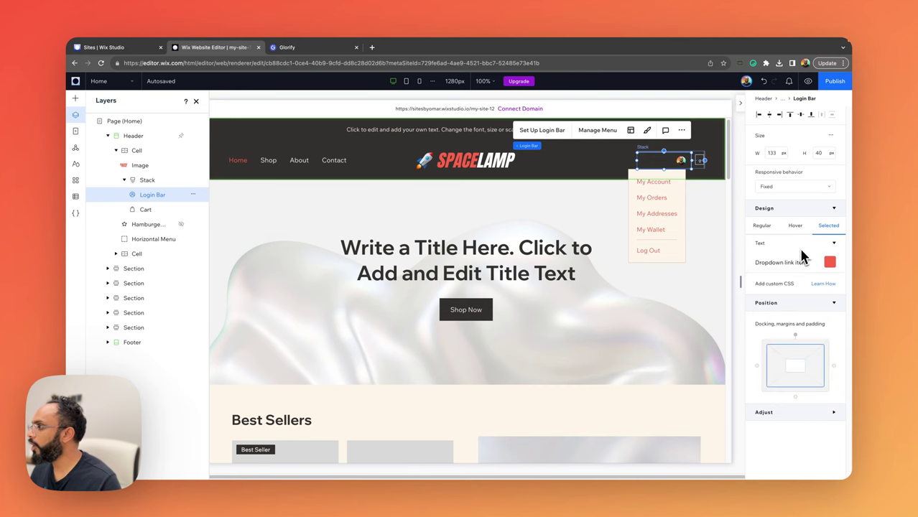
Step: Try a 16 px corner radius on the login bar's dropdown in its regular state, and settle on 8 px
{"action": "left_click", "coordinate": [763, 227]}
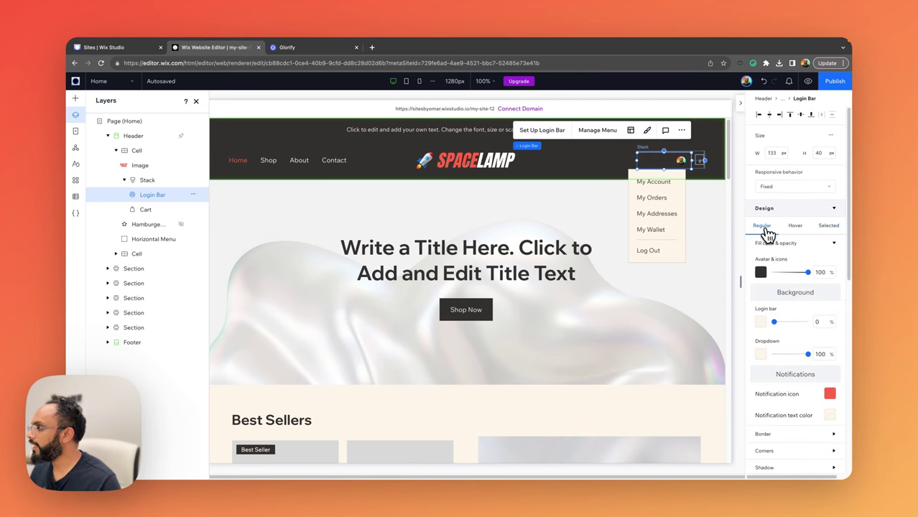
{"action": "scroll", "coordinate": [797, 287], "scroll_direction": "down", "scroll_amount": 3}
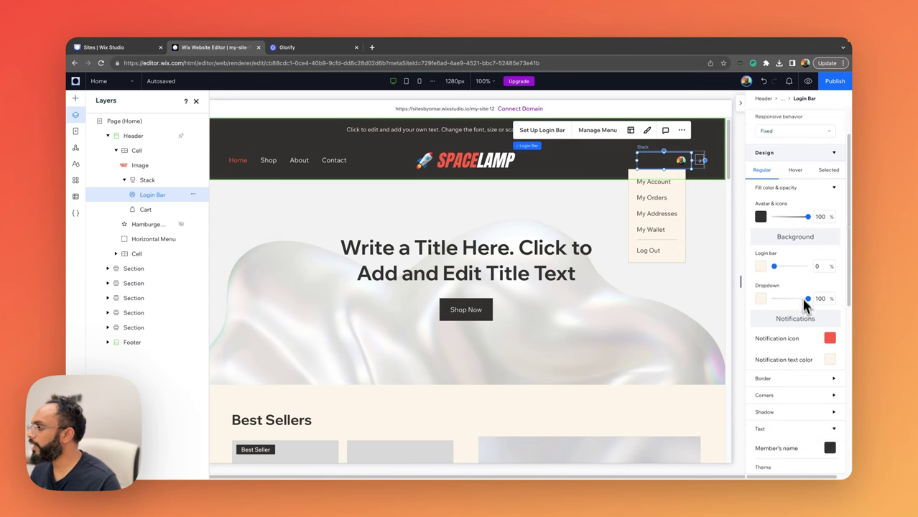
{"action": "scroll", "coordinate": [803, 315], "scroll_direction": "down", "scroll_amount": 4}
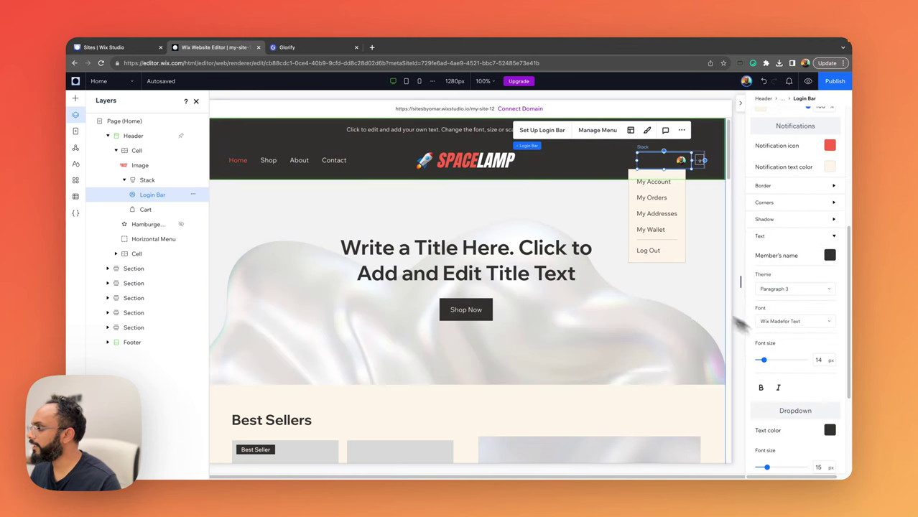
{"action": "scroll", "coordinate": [799, 336], "scroll_direction": "down", "scroll_amount": 3}
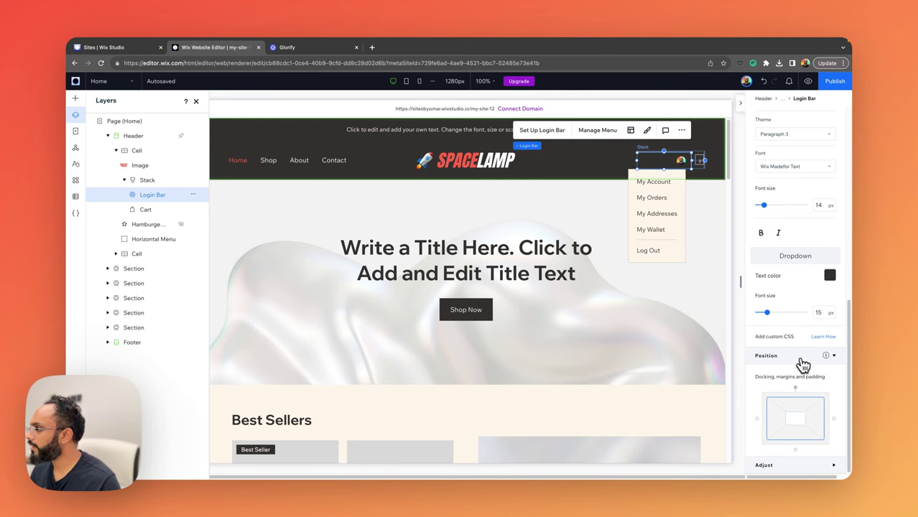
{"action": "left_click", "coordinate": [801, 358]}
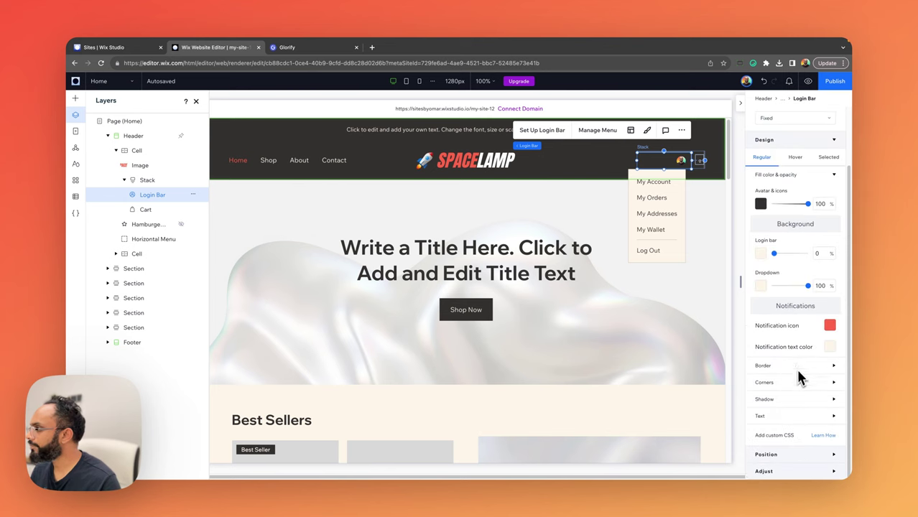
{"action": "left_click", "coordinate": [779, 385]}
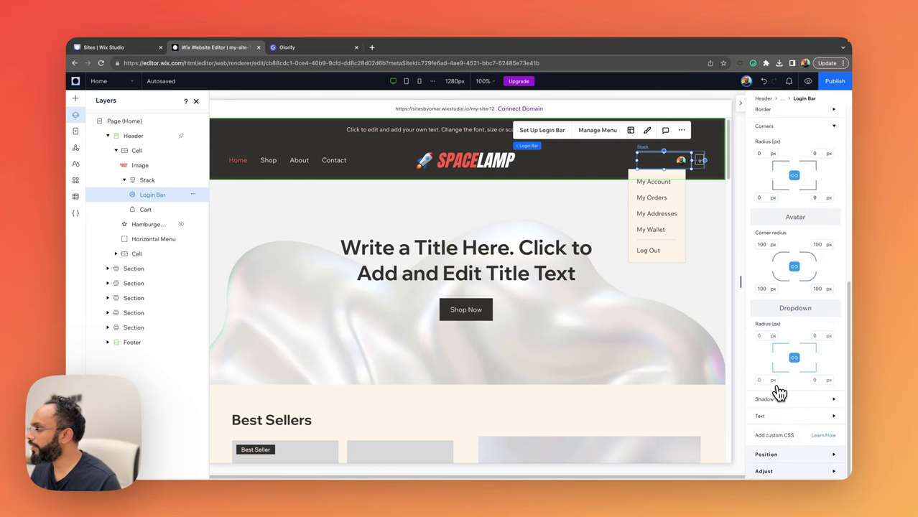
{"action": "scroll", "coordinate": [793, 359], "scroll_direction": "up", "scroll_amount": 5}
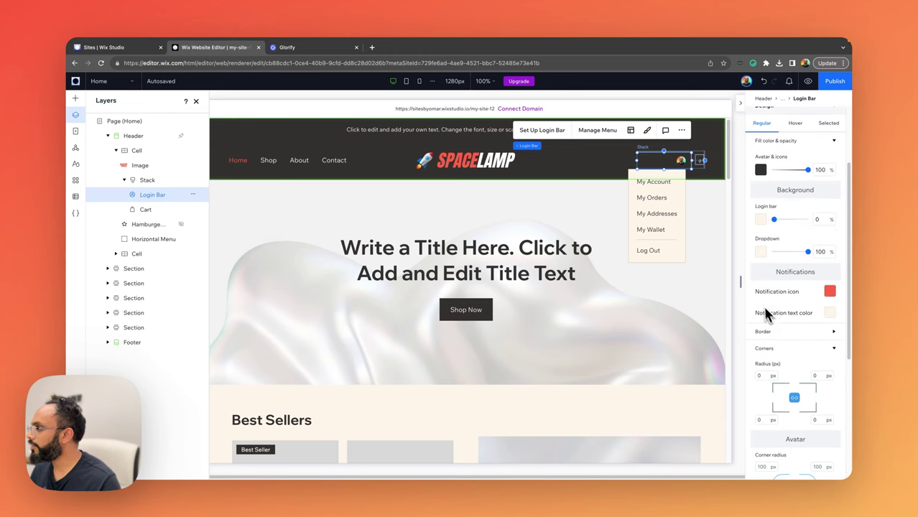
{"action": "scroll", "coordinate": [787, 215], "scroll_direction": "down", "scroll_amount": 2}
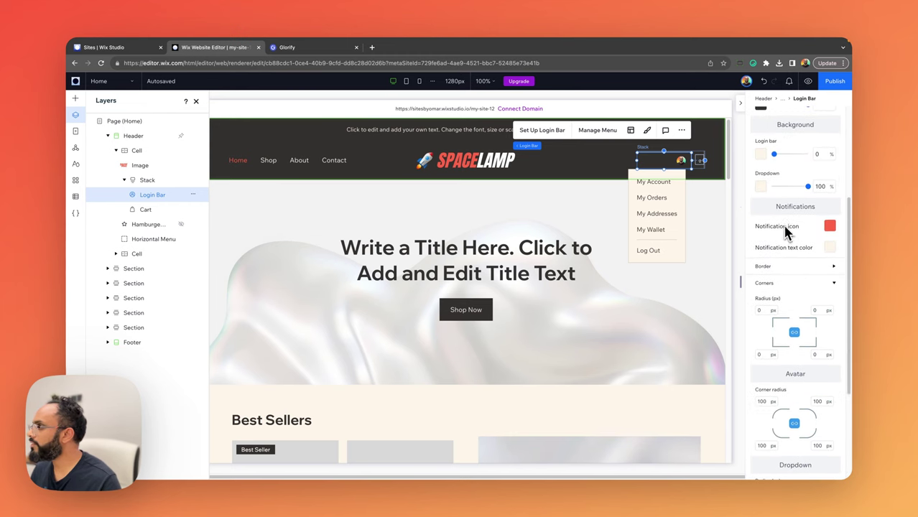
{"action": "scroll", "coordinate": [786, 302], "scroll_direction": "down", "scroll_amount": 5}
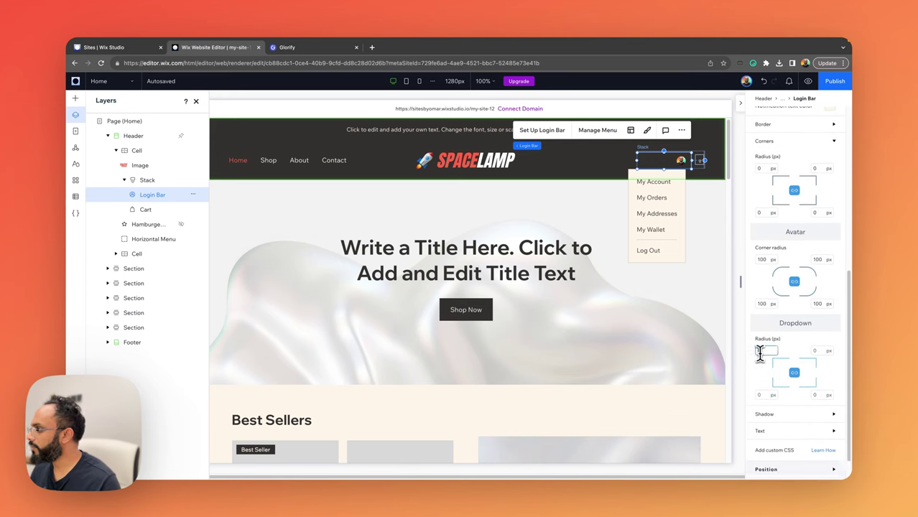
{"action": "left_click", "coordinate": [760, 352]}
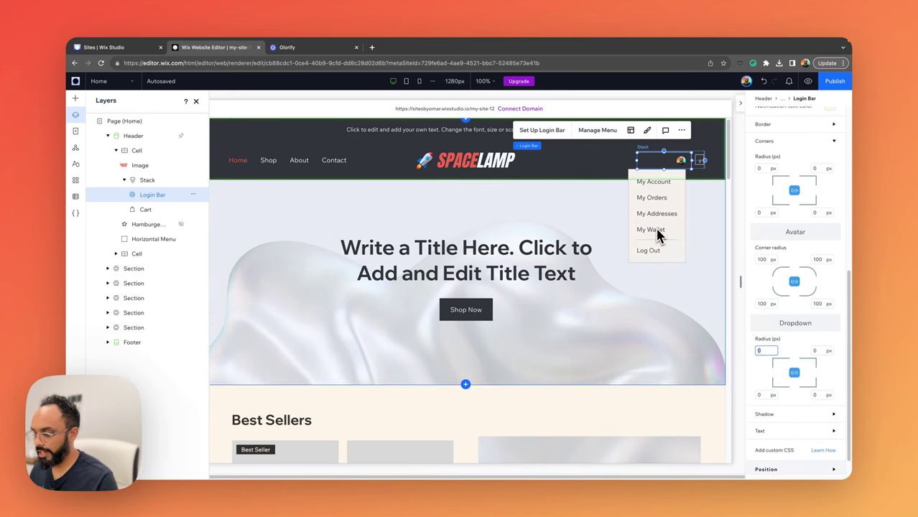
{"action": "key", "text": "Return"}
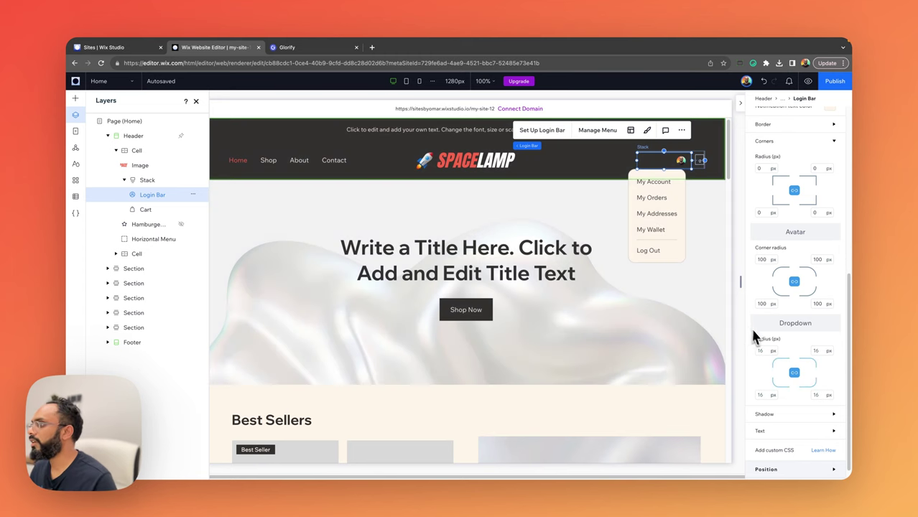
{"action": "left_click", "coordinate": [760, 350]}
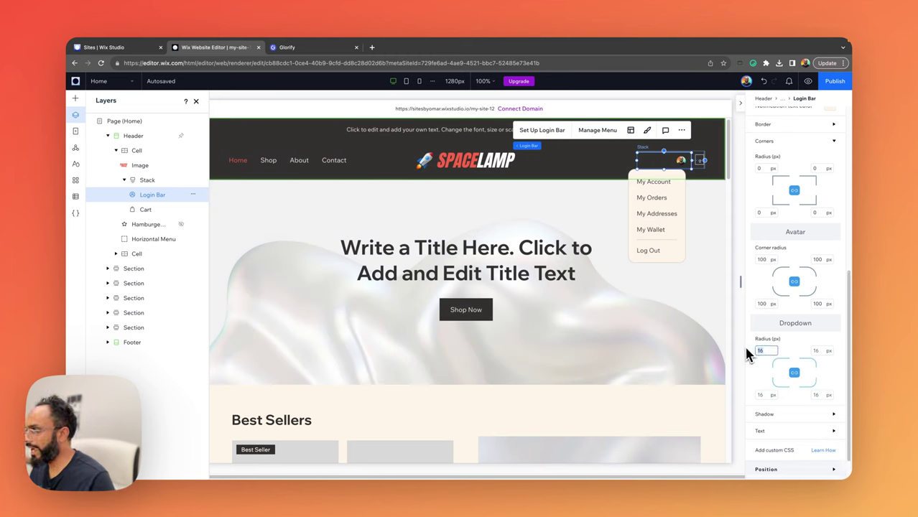
{"action": "type", "text": "8"}
{"action": "key", "text": "Return"}
{"action": "scroll", "coordinate": [800, 340], "scroll_direction": "down", "scroll_amount": 1}
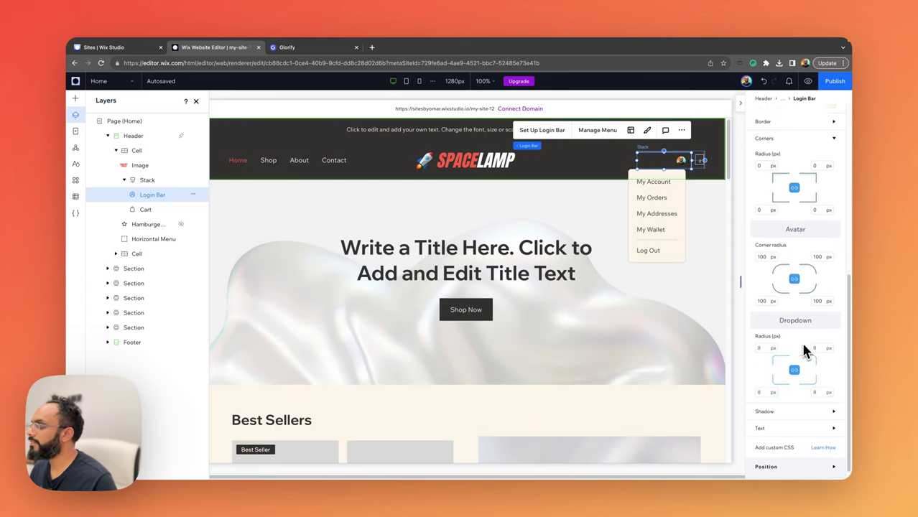
Step: Apply a shadow to the login bar's dropdown only and set its distance to 10 px
{"action": "left_click", "coordinate": [799, 400]}
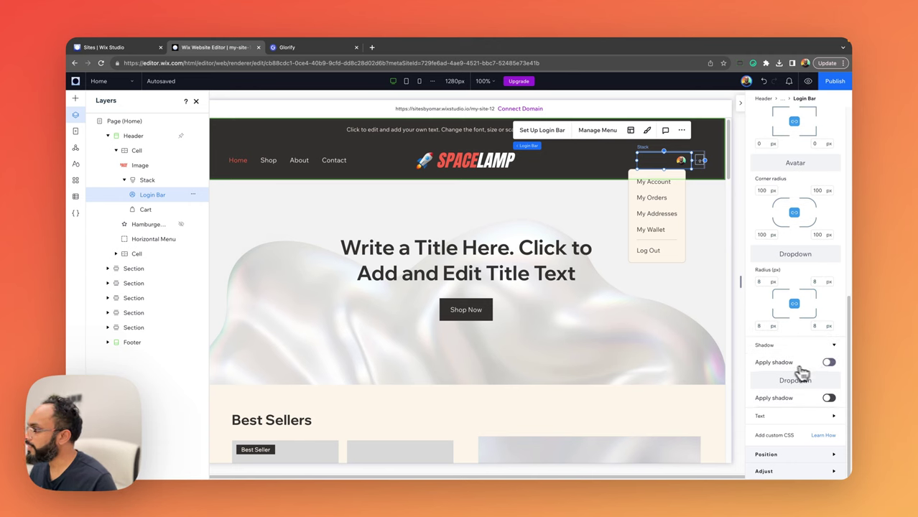
{"action": "left_click", "coordinate": [830, 364]}
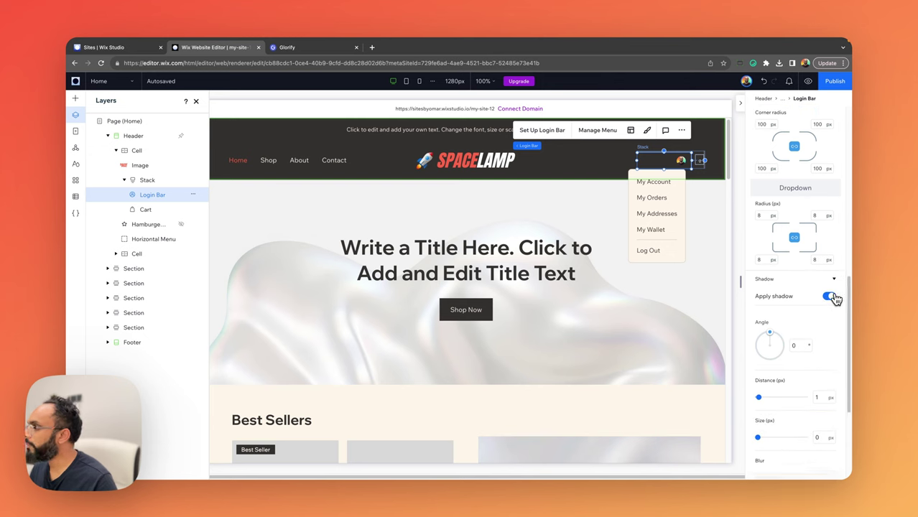
{"action": "left_click", "coordinate": [830, 296]}
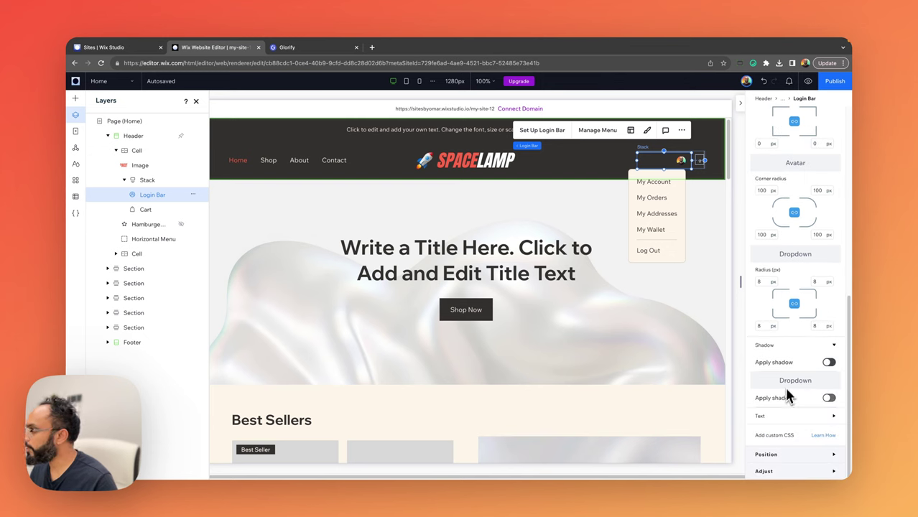
{"action": "left_click", "coordinate": [828, 399]}
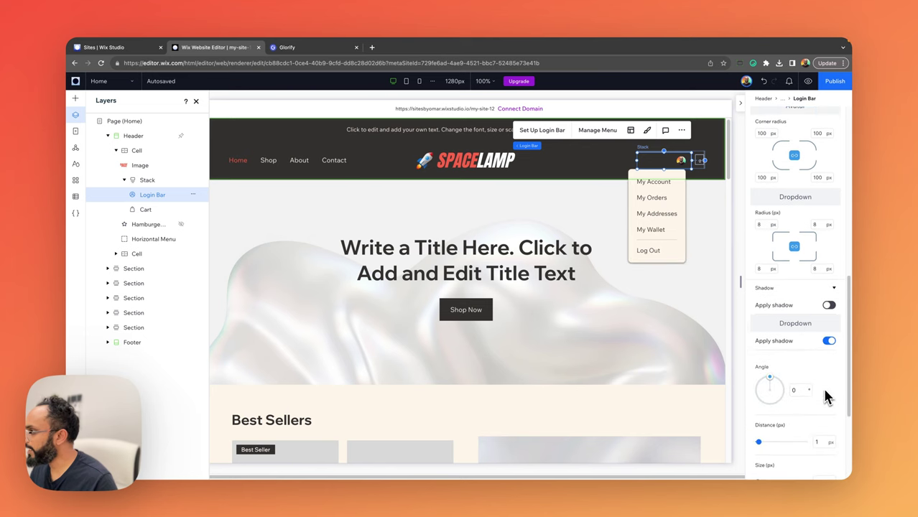
{"action": "scroll", "coordinate": [799, 385], "scroll_direction": "down", "scroll_amount": 2}
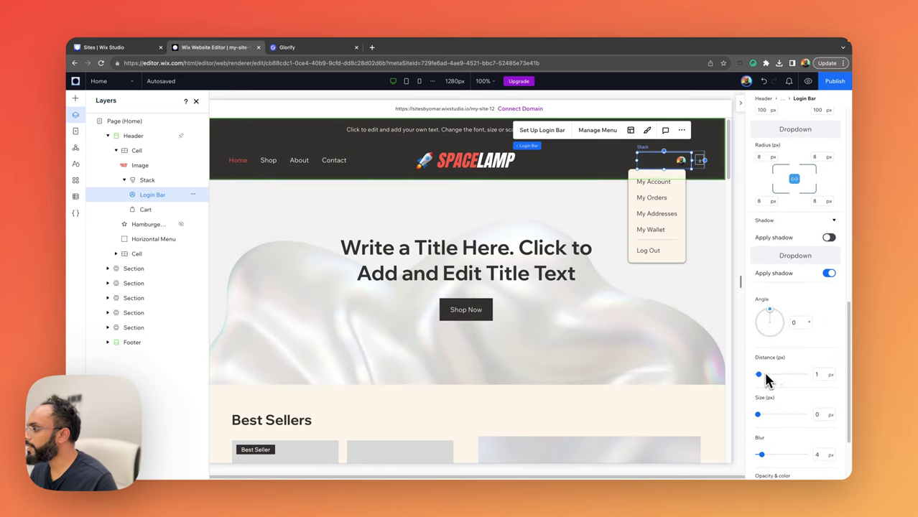
{"action": "left_click", "coordinate": [766, 374]}
{"action": "left_click_drag", "start_coordinate": [766, 375], "coordinate": [770, 368]}
{"action": "scroll", "coordinate": [784, 386], "scroll_direction": "down", "scroll_amount": 1}
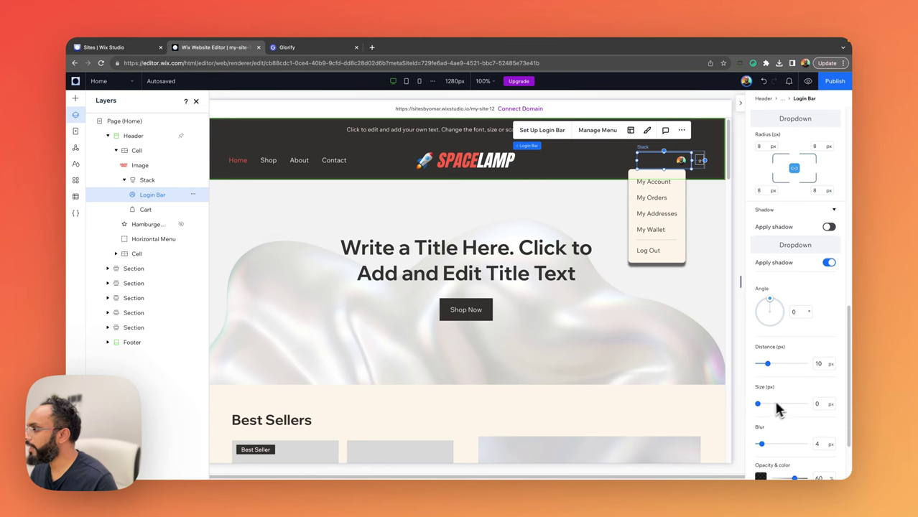
Step: Soften the dropdown's shadow by setting its blur to 20 px
{"action": "scroll", "coordinate": [768, 410], "scroll_direction": "down", "scroll_amount": 1}
{"action": "scroll", "coordinate": [765, 419], "scroll_direction": "down", "scroll_amount": 1}
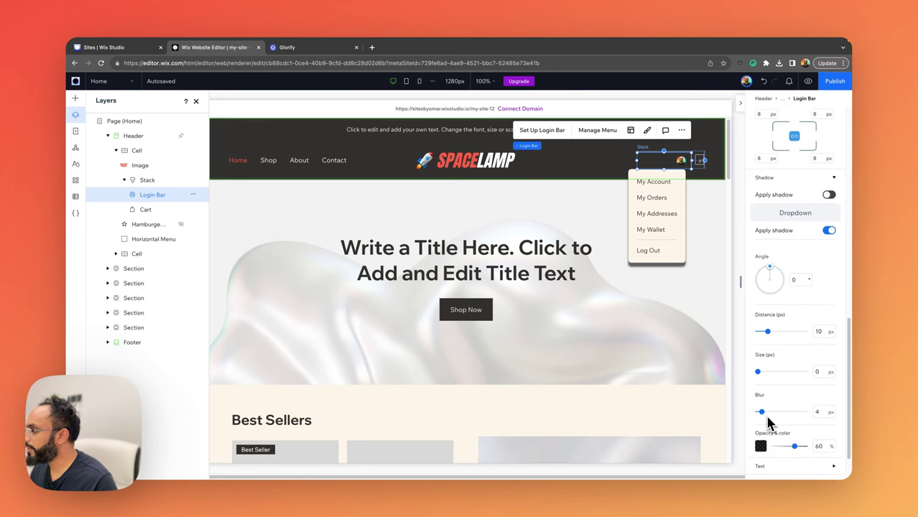
{"action": "left_click_drag", "start_coordinate": [762, 412], "coordinate": [776, 412]}
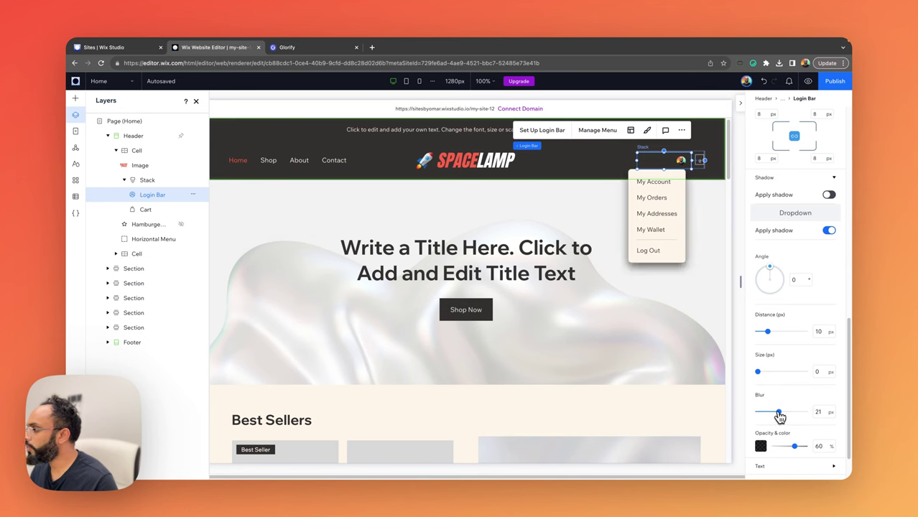
{"action": "scroll", "coordinate": [794, 431], "scroll_direction": "down", "scroll_amount": 3}
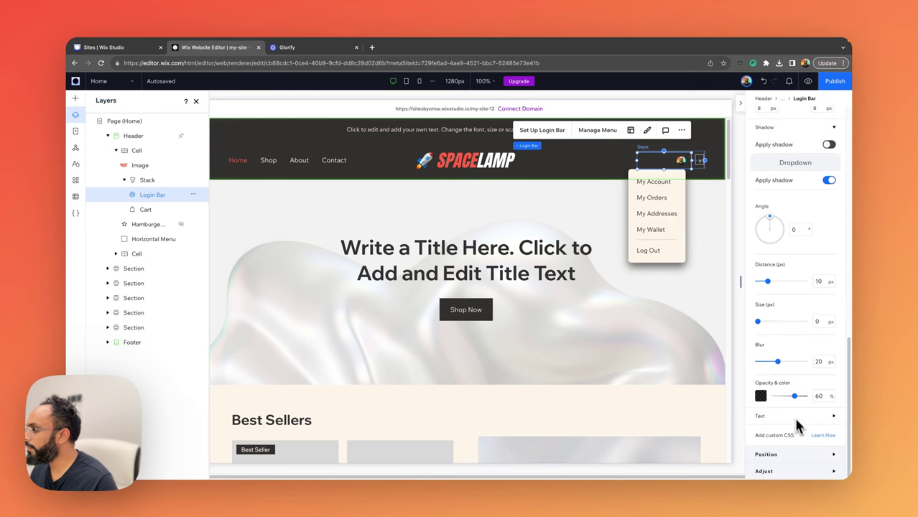
Step: Set the dropdown shadow's color to the dark theme color #33312F and its opacity to 20%
{"action": "left_click", "coordinate": [760, 396]}
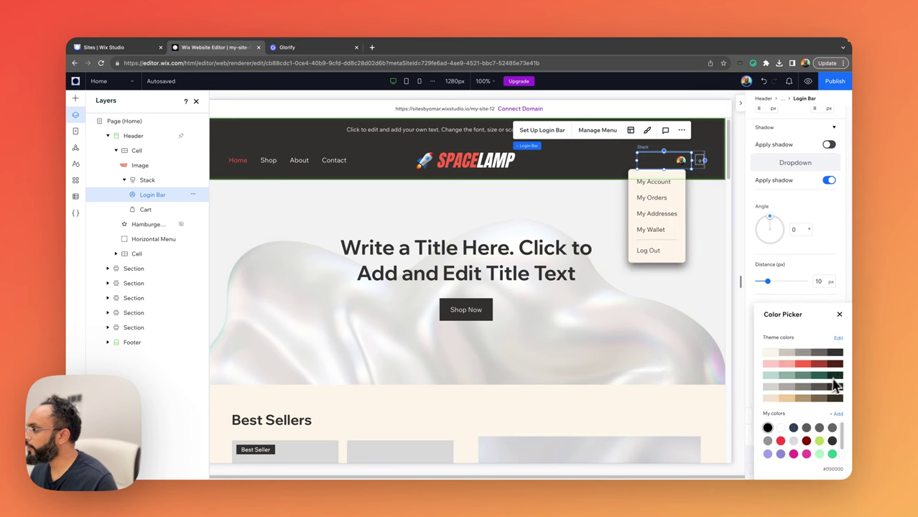
{"action": "left_click", "coordinate": [836, 354]}
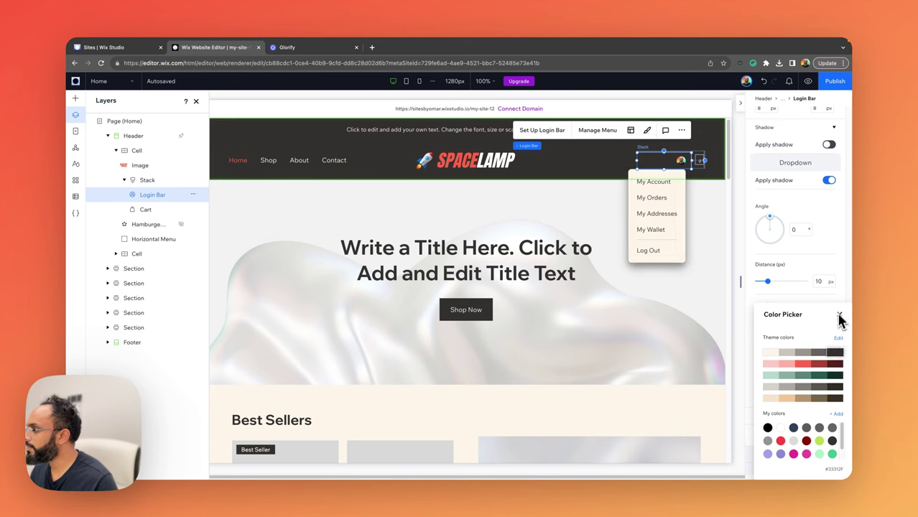
{"action": "left_click", "coordinate": [839, 315]}
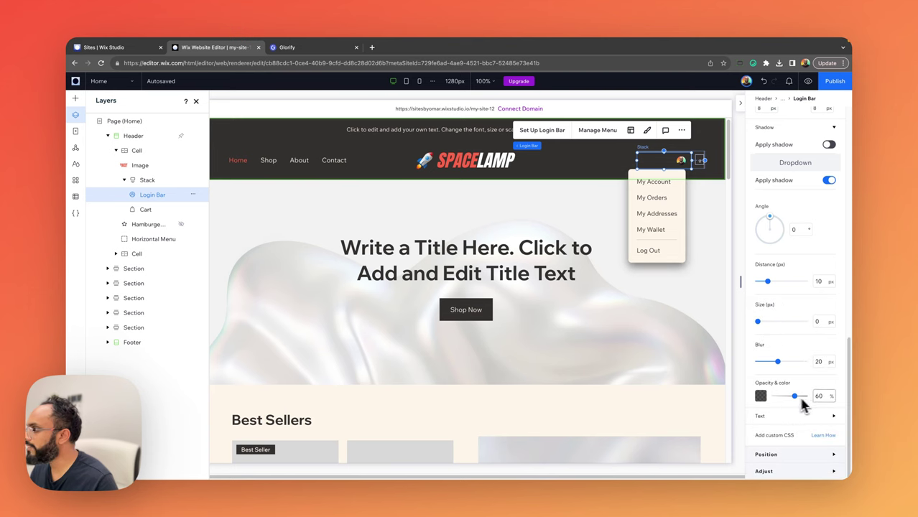
{"action": "type", "text": "20"}
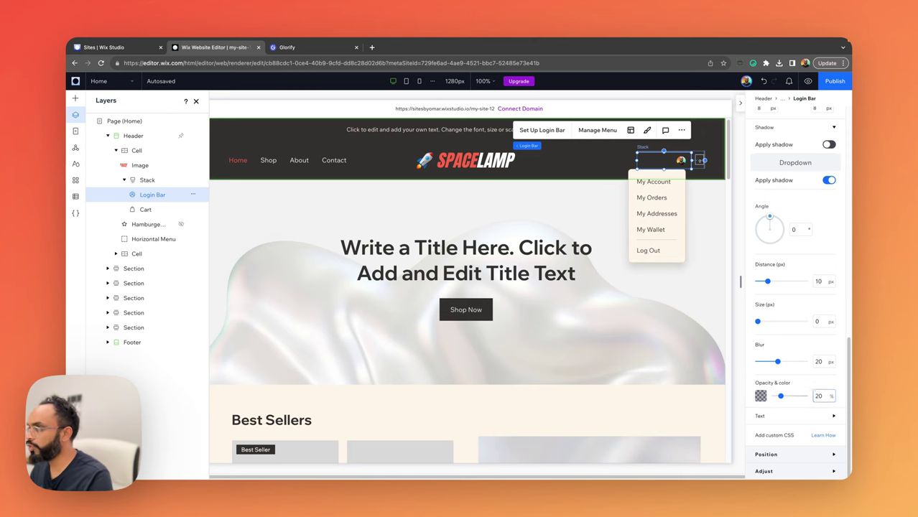
{"action": "key", "text": "Return"}
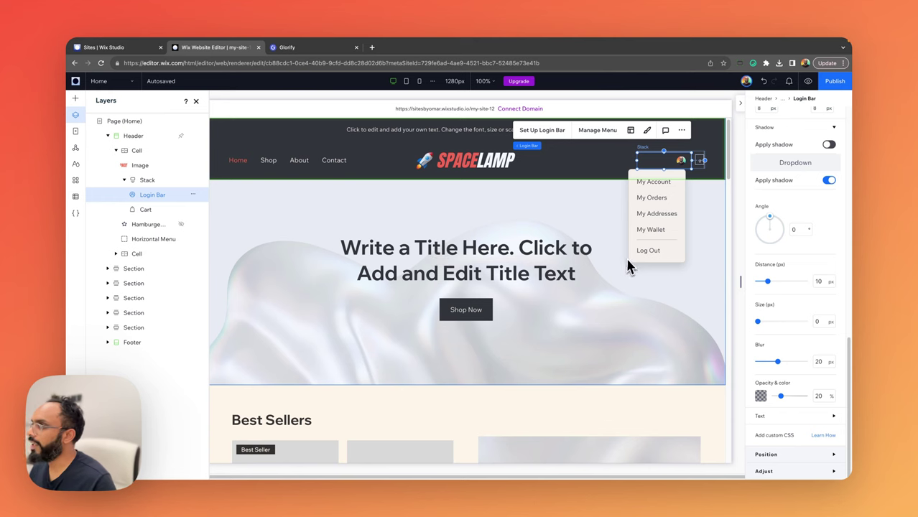
Step: Try the cream theme color for the login bar's avatar and icons, and settle on the bright theme red
{"action": "scroll", "coordinate": [794, 279], "scroll_direction": "up", "scroll_amount": 10}
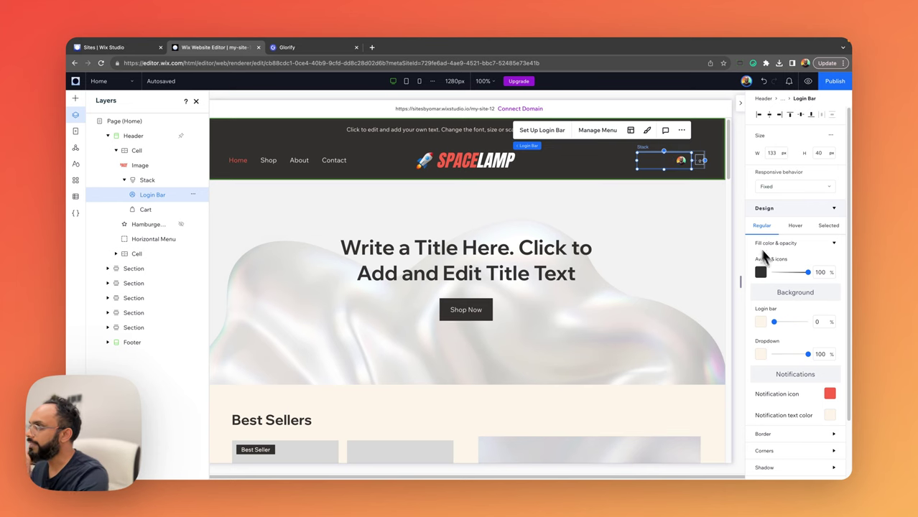
{"action": "left_click", "coordinate": [761, 274]}
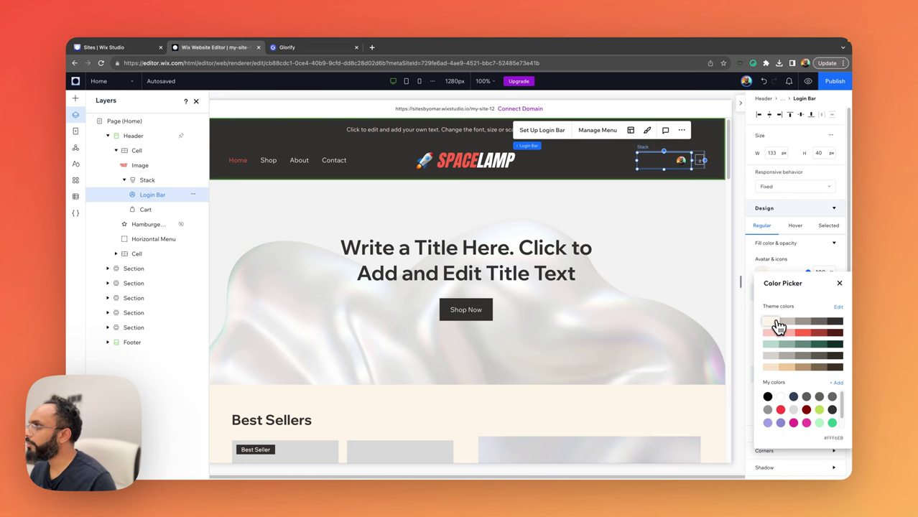
{"action": "left_click", "coordinate": [802, 265]}
Step: Try the dark theme color #33312F for the member's name in the hover state, and return it to the cream theme color
{"action": "left_click", "coordinate": [795, 226]}
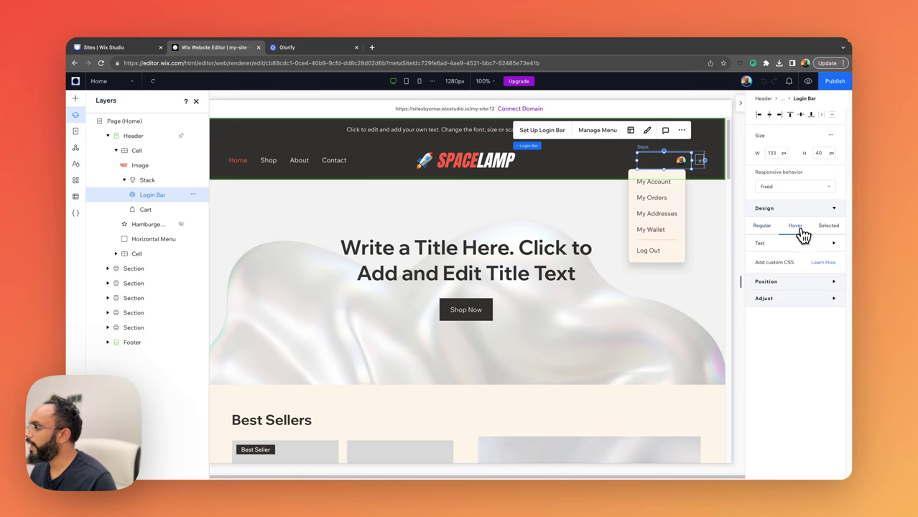
{"action": "left_click", "coordinate": [785, 245]}
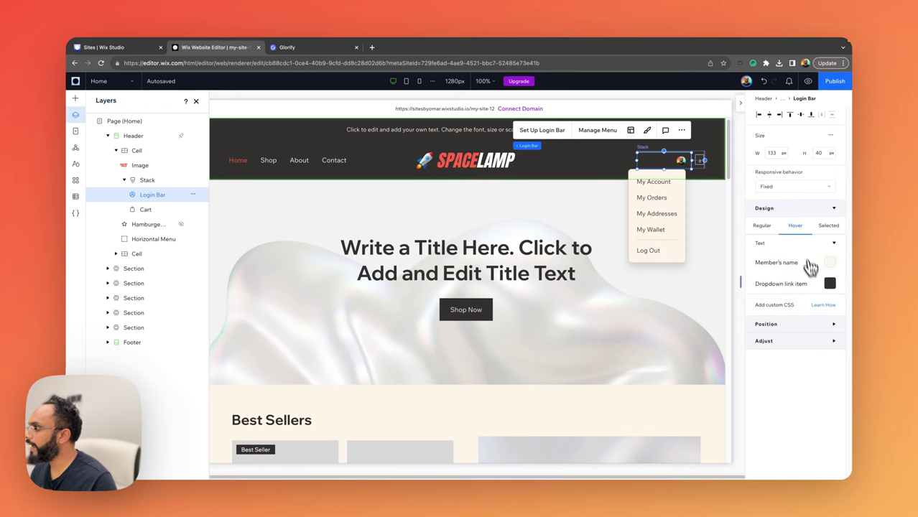
{"action": "left_click", "coordinate": [826, 227]}
{"action": "left_click", "coordinate": [795, 229]}
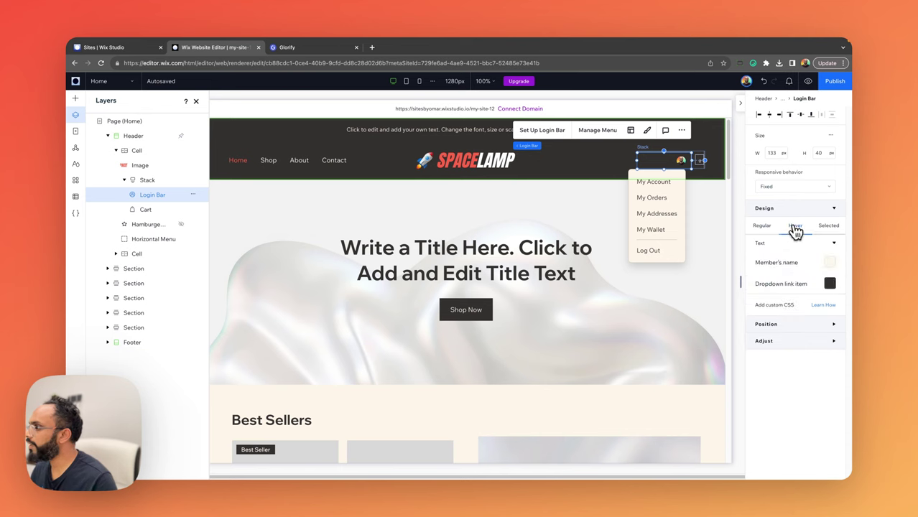
{"action": "left_click", "coordinate": [829, 263]}
{"action": "left_click", "coordinate": [836, 315]}
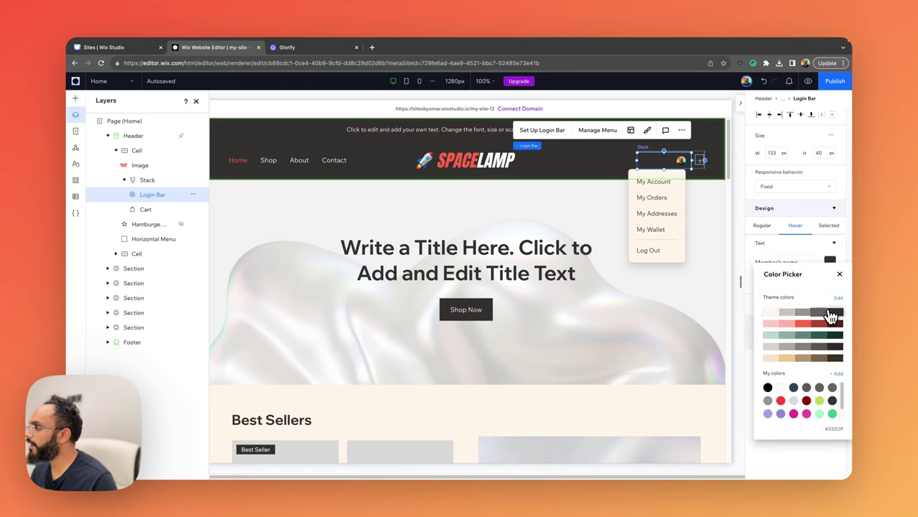
{"action": "left_click", "coordinate": [768, 314]}
{"action": "left_click", "coordinate": [803, 263]}
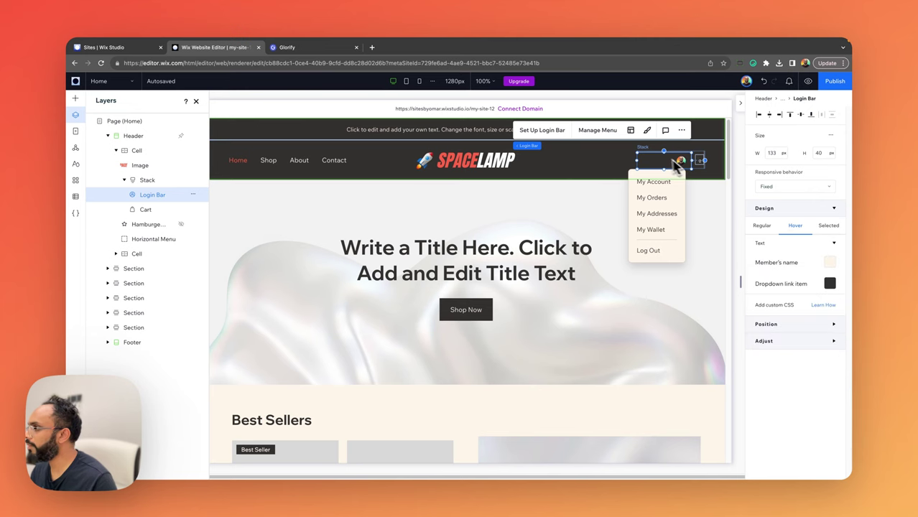
{"action": "left_click", "coordinate": [826, 227]}
{"action": "left_click", "coordinate": [760, 227]}
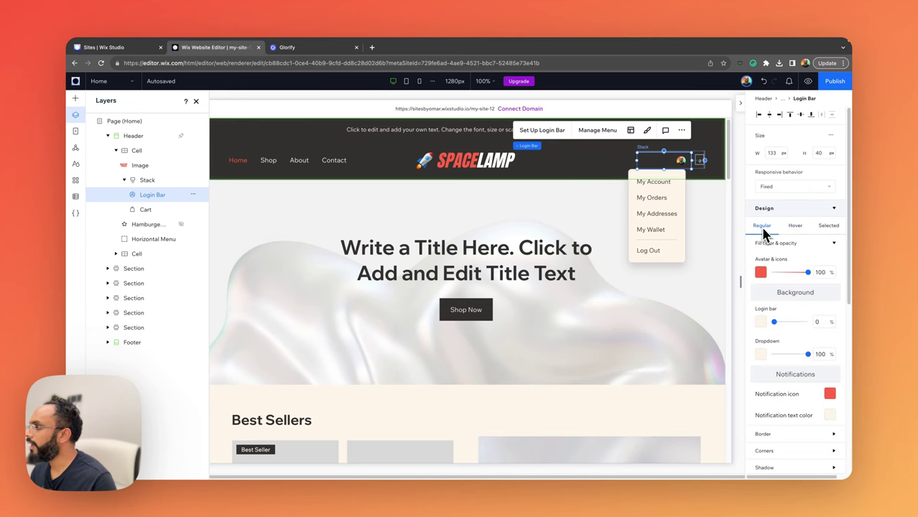
Step: Set the header cart icon's color to the bright theme red
{"action": "left_click", "coordinate": [145, 213]}
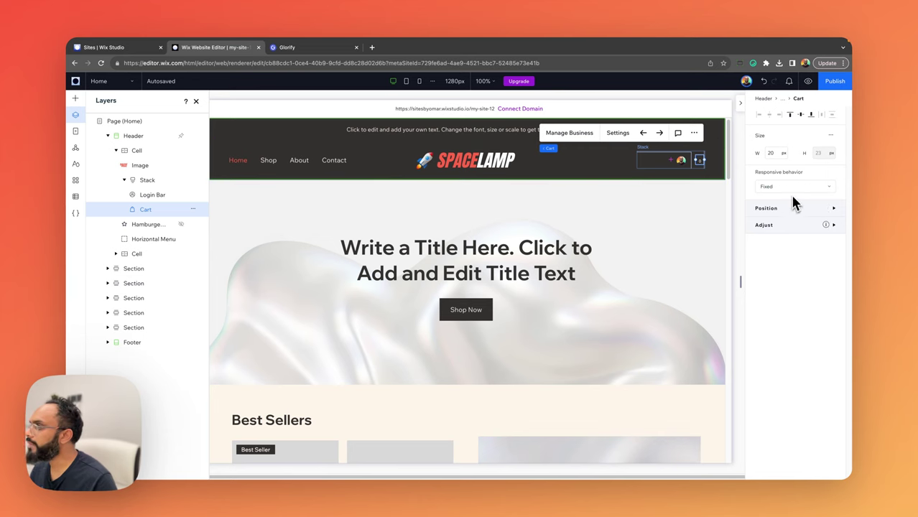
{"action": "left_click", "coordinate": [618, 133]}
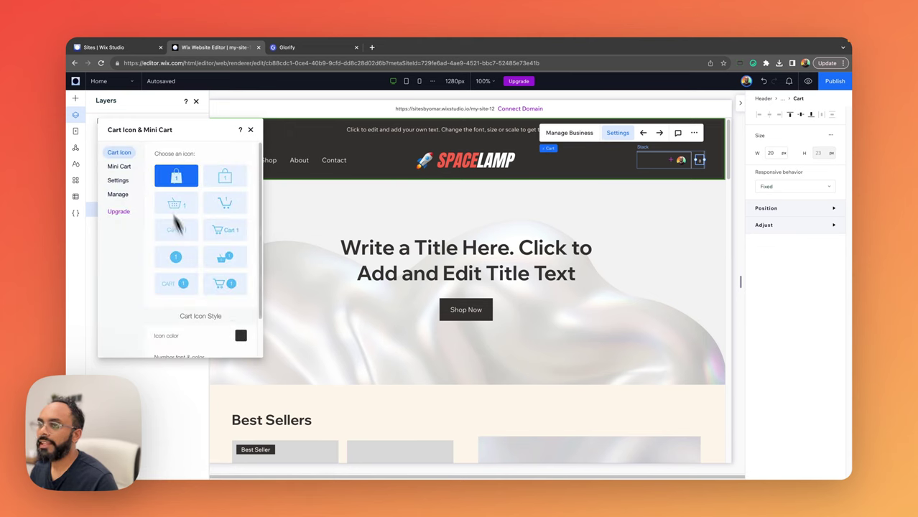
{"action": "scroll", "coordinate": [219, 316], "scroll_direction": "down", "scroll_amount": 1}
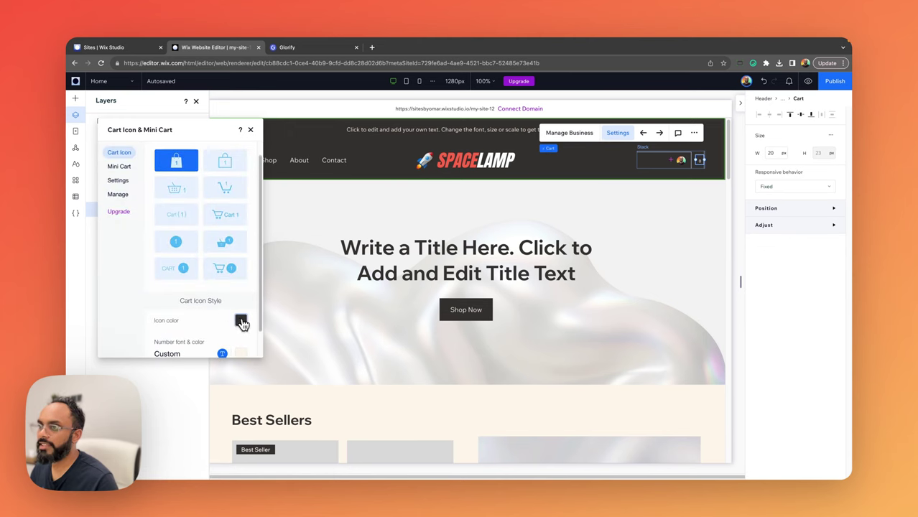
{"action": "left_click", "coordinate": [241, 321]}
{"action": "left_click", "coordinate": [298, 365]}
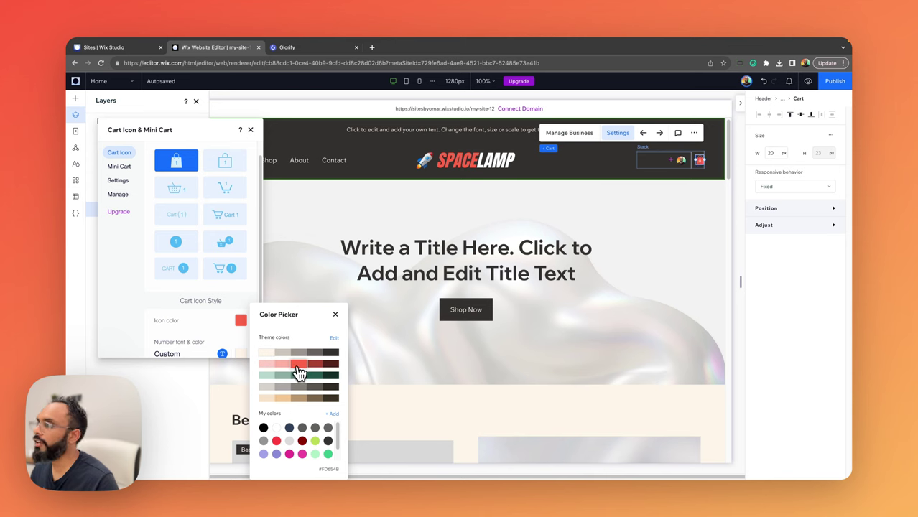
{"action": "left_click", "coordinate": [190, 319]}
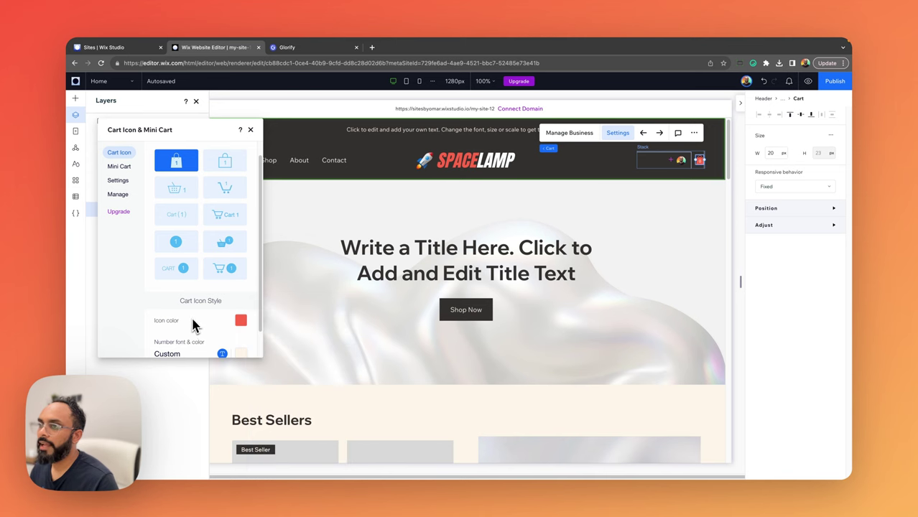
{"action": "scroll", "coordinate": [198, 316], "scroll_direction": "down", "scroll_amount": 2}
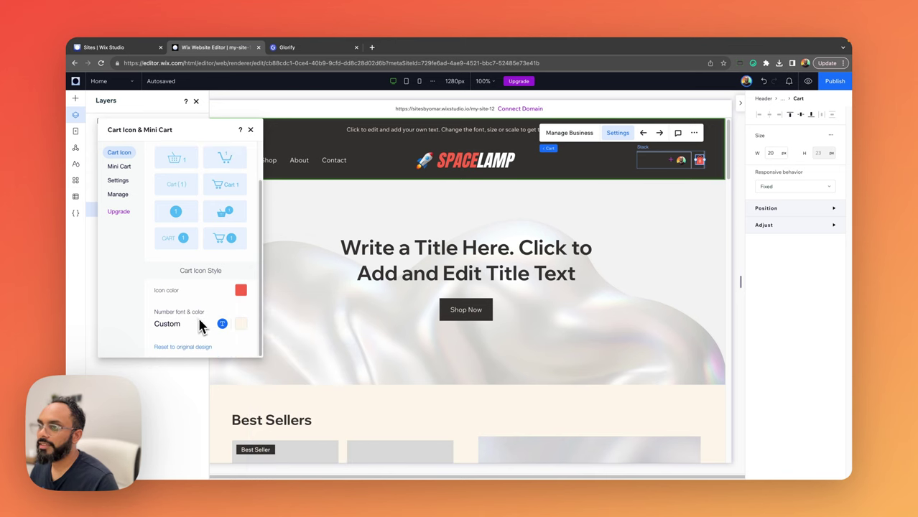
Step: Look through the cart's mini cart text, settings and store management options, and return to the cart icon options
{"action": "left_click", "coordinate": [120, 166]}
{"action": "left_click", "coordinate": [117, 180]}
{"action": "left_click", "coordinate": [120, 193]}
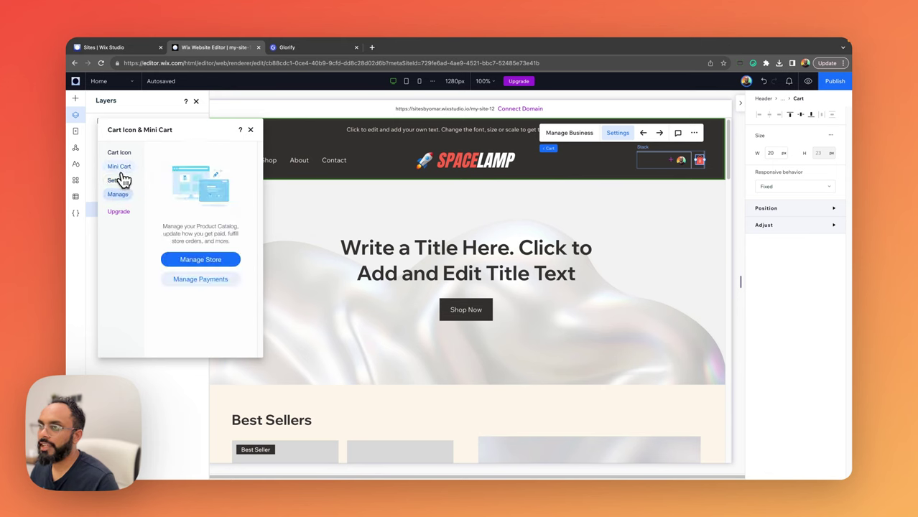
{"action": "left_click", "coordinate": [120, 168]}
{"action": "left_click", "coordinate": [180, 262]}
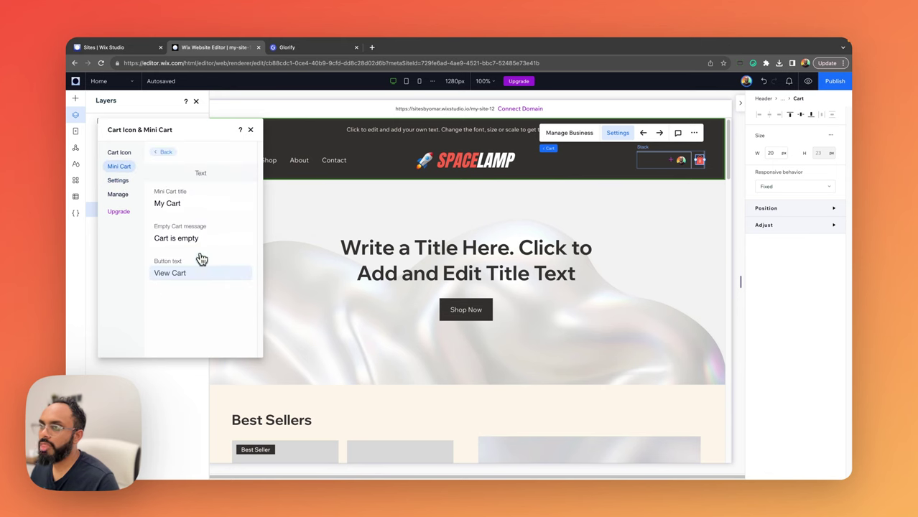
{"action": "left_click", "coordinate": [119, 153]}
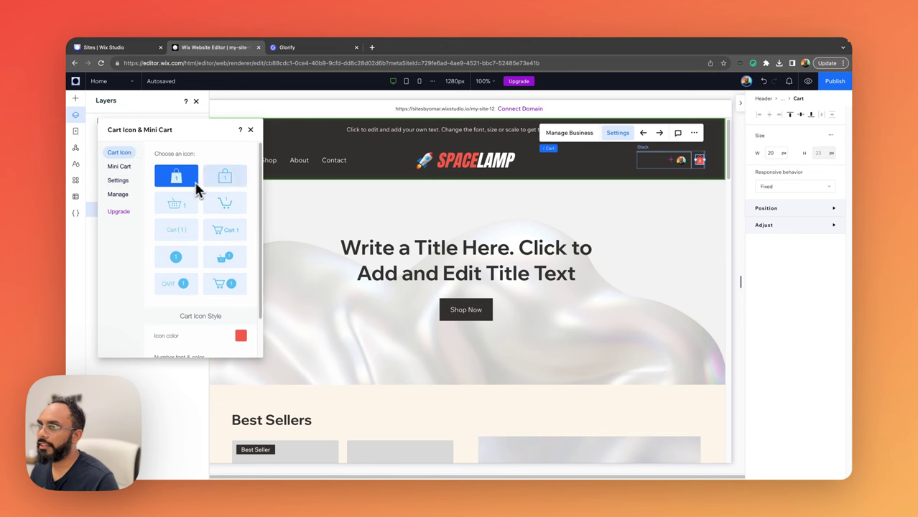
Step: Try the outlined bag as the cart icon, return to the solid bag, and close the cart settings
{"action": "left_click", "coordinate": [242, 179]}
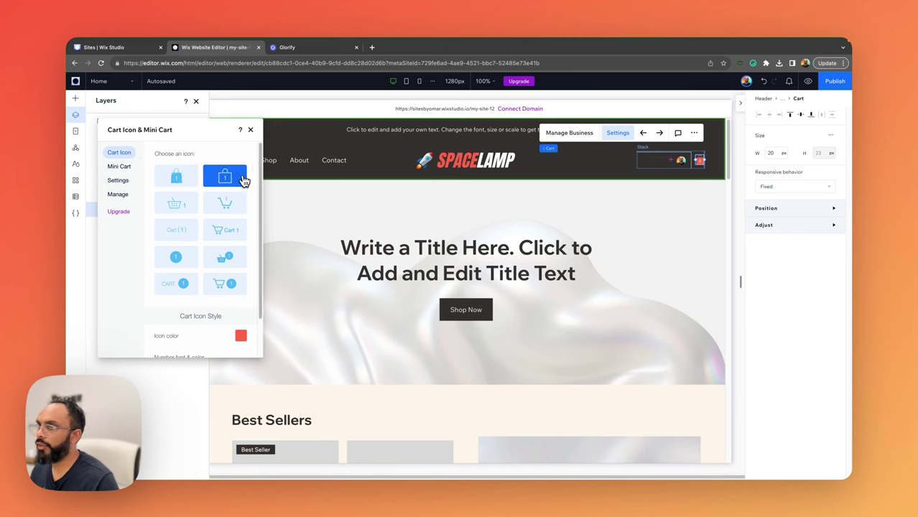
{"action": "left_click", "coordinate": [190, 185]}
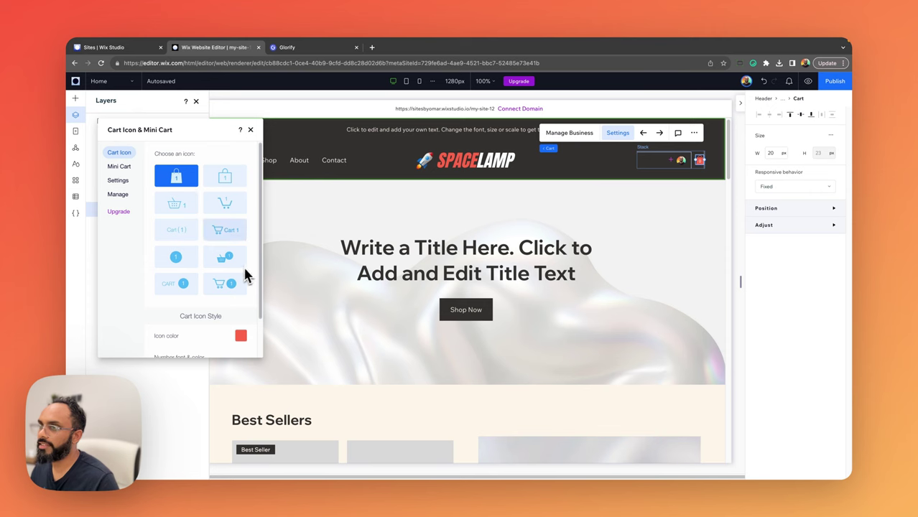
{"action": "scroll", "coordinate": [197, 316], "scroll_direction": "down", "scroll_amount": 2}
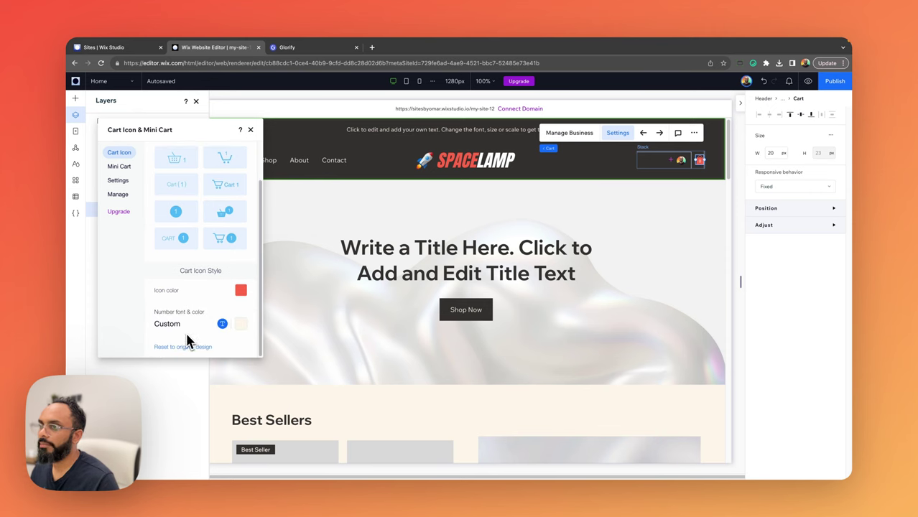
{"action": "left_click", "coordinate": [250, 130]}
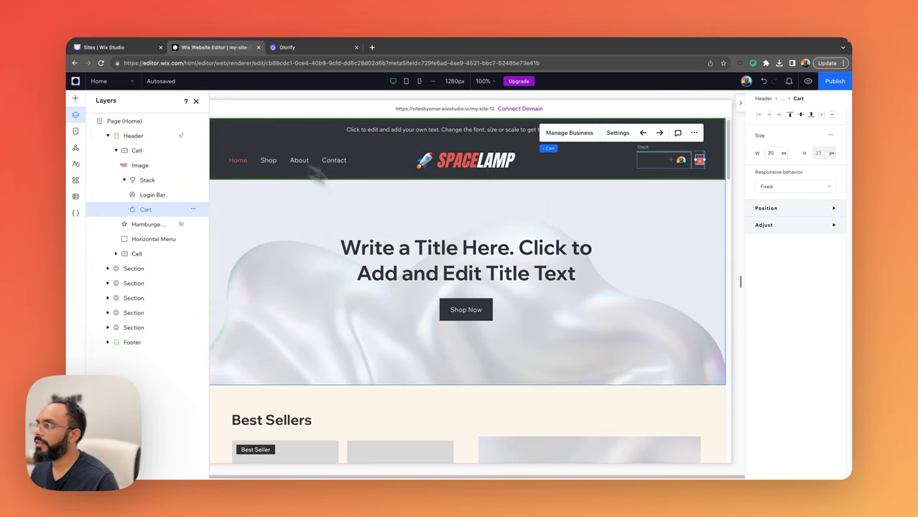
Step: Publish the site on a free Wix Studio domain with the address my-site-12 and open the live site
{"action": "left_click", "coordinate": [833, 80]}
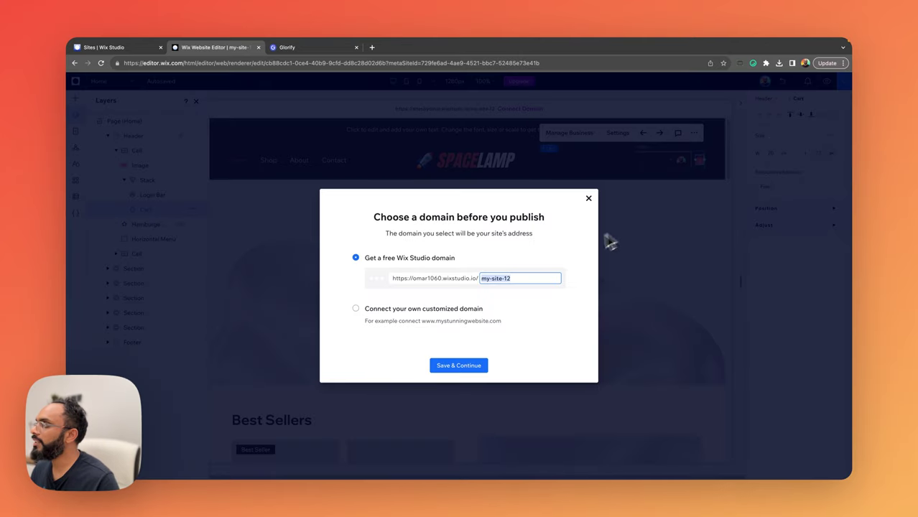
{"action": "left_click", "coordinate": [472, 362]}
{"action": "left_click", "coordinate": [468, 365]}
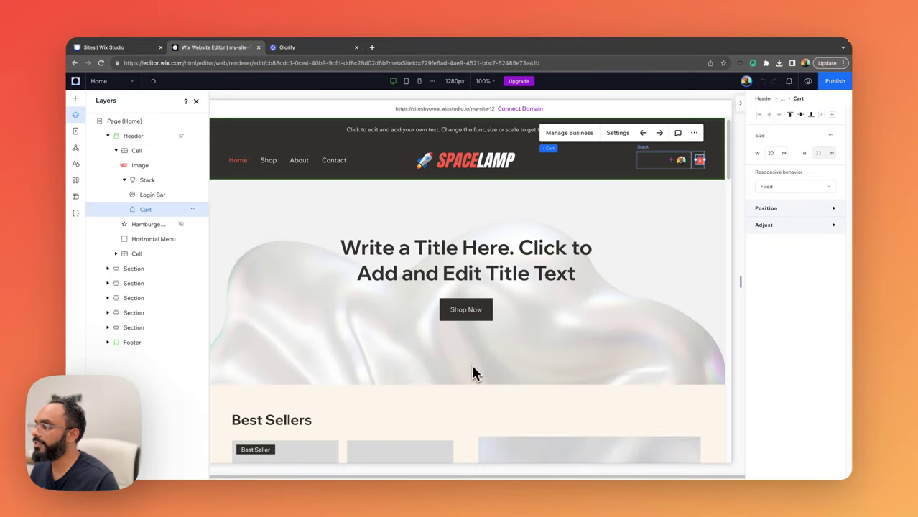
{"action": "key", "text": "Escape"}
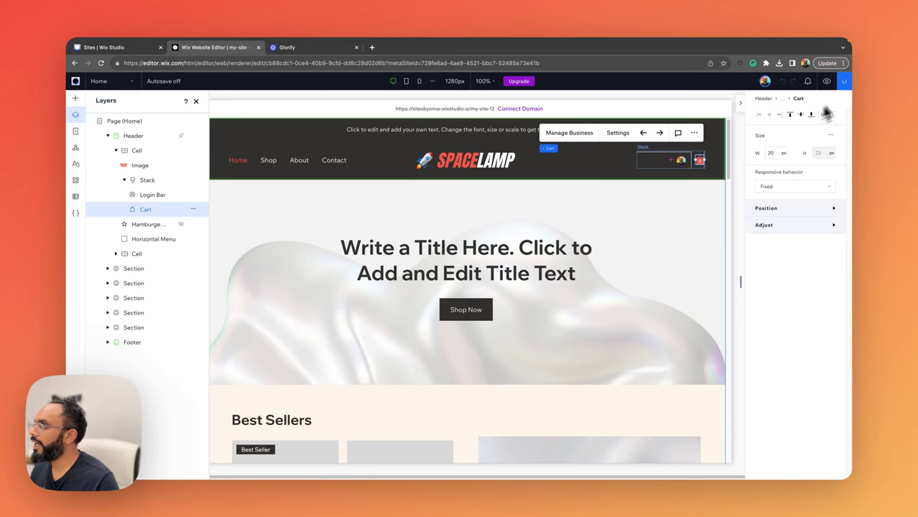
{"action": "left_click", "coordinate": [841, 83]}
{"action": "left_click", "coordinate": [551, 262]}
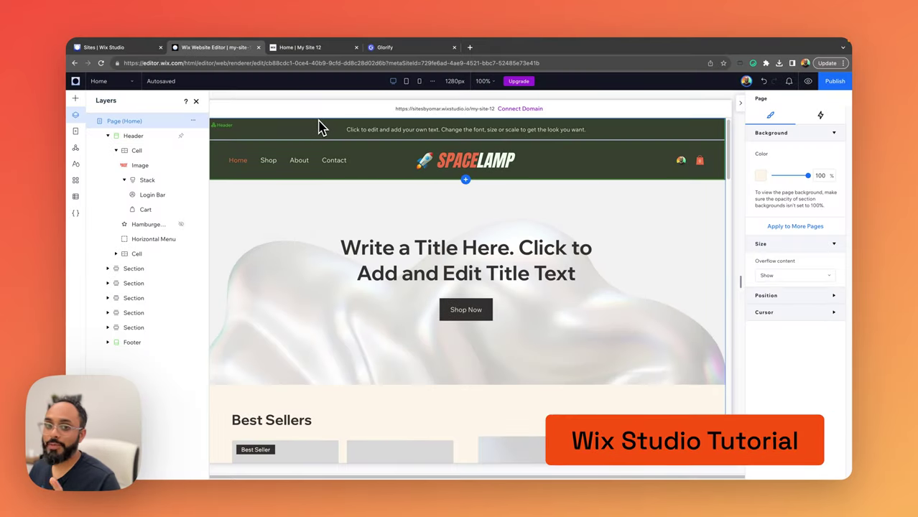
Step: Close the layers list and open the site's typography styles
{"action": "left_click", "coordinate": [196, 101]}
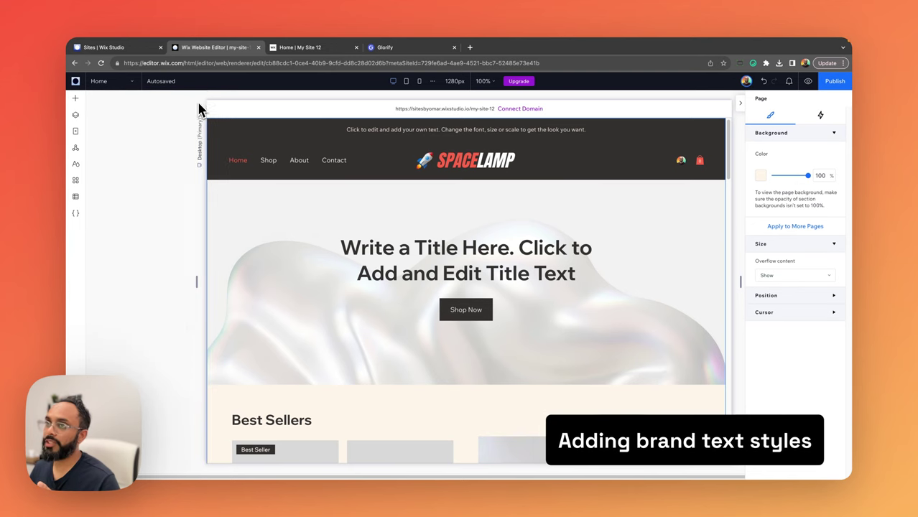
{"action": "left_click", "coordinate": [76, 165]}
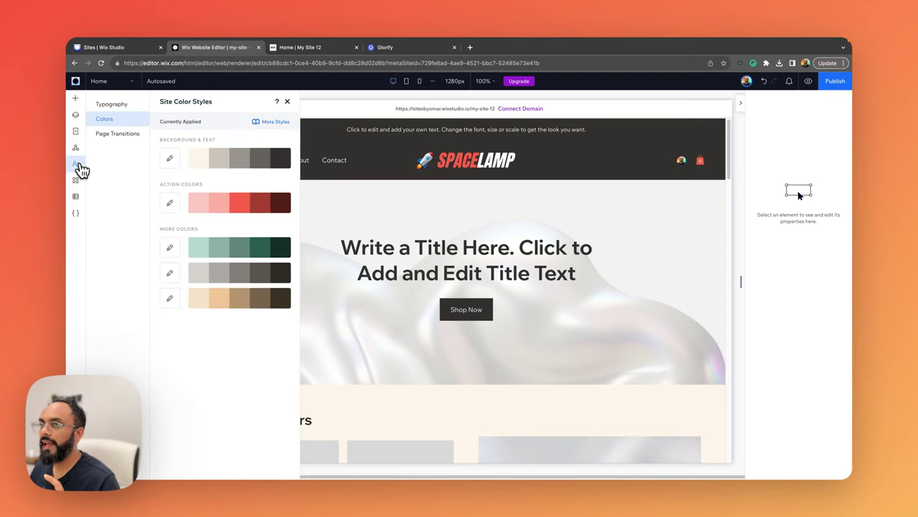
{"action": "left_click", "coordinate": [118, 106]}
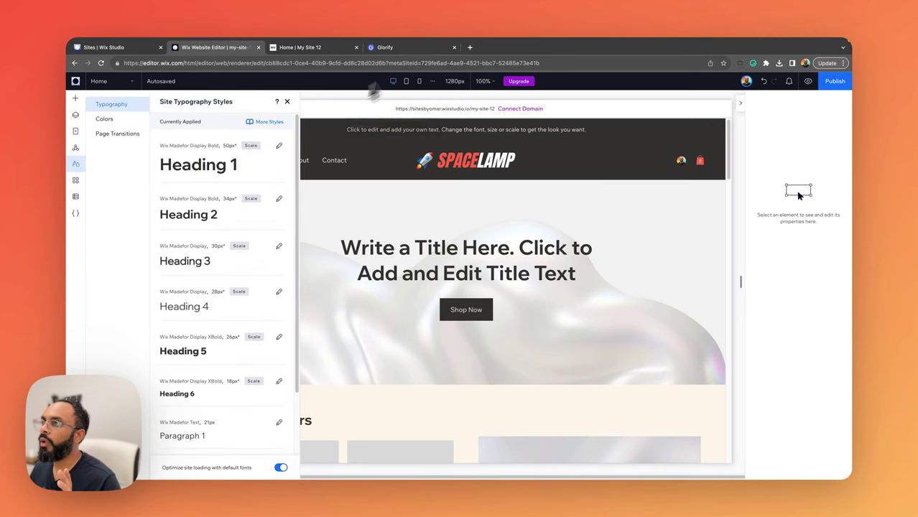
Step: Switch to Glorify to check the logo text's font and style, view the live site, and return to the Wix editor
{"action": "left_click", "coordinate": [415, 51]}
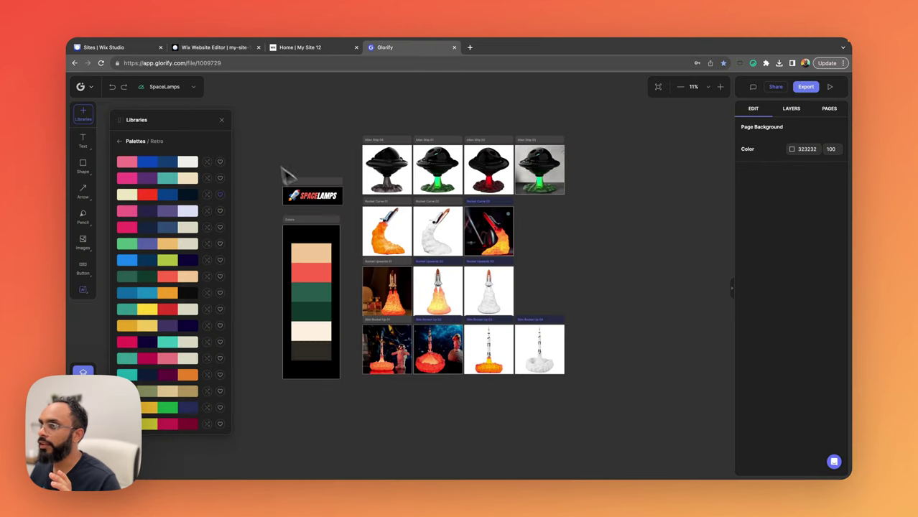
{"action": "left_click", "coordinate": [316, 197]}
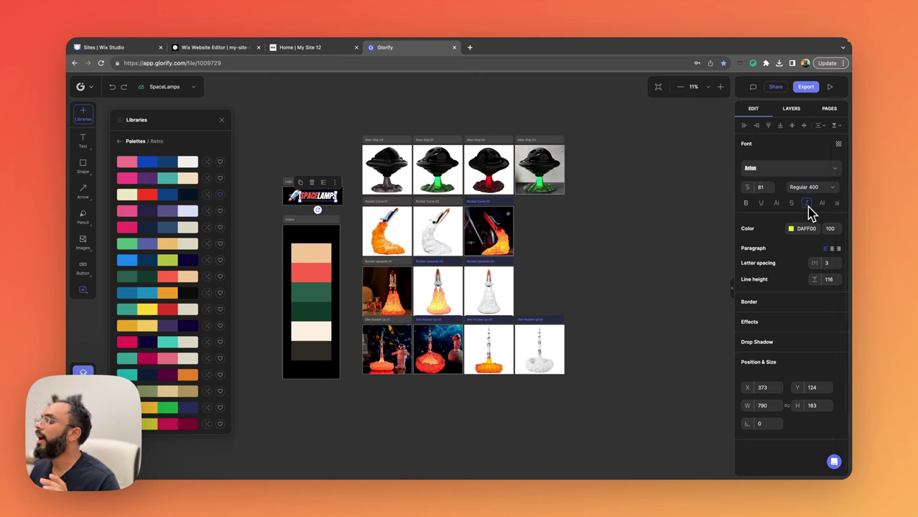
{"action": "left_click", "coordinate": [300, 48]}
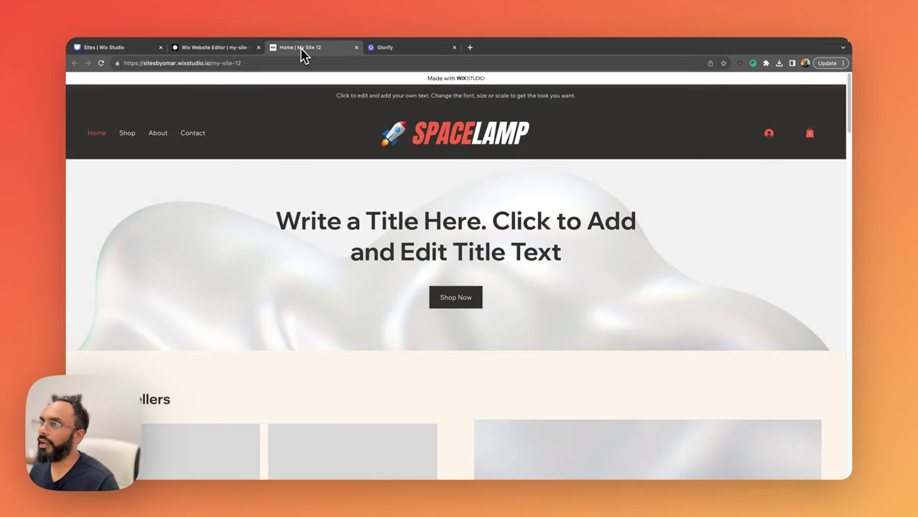
{"action": "left_click", "coordinate": [215, 48]}
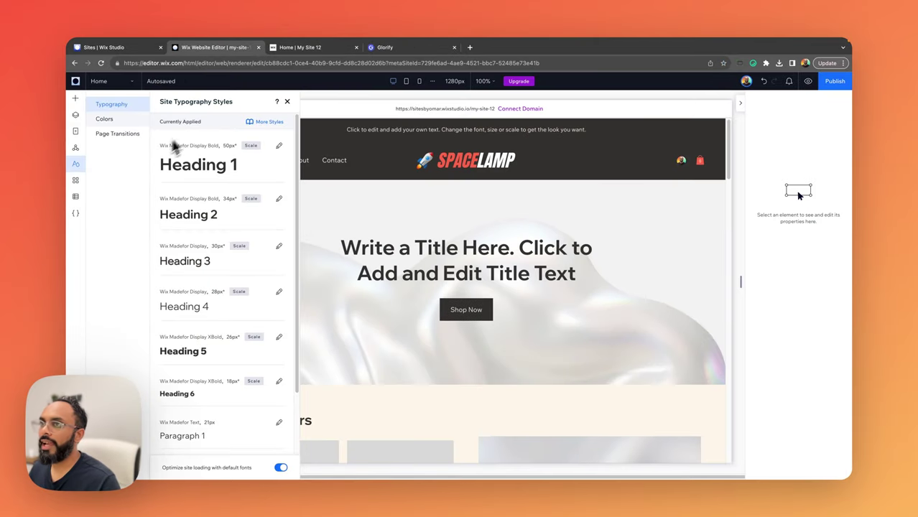
Step: Change the Heading 1 style to the Anton font in italic and apply it
{"action": "left_click", "coordinate": [204, 172]}
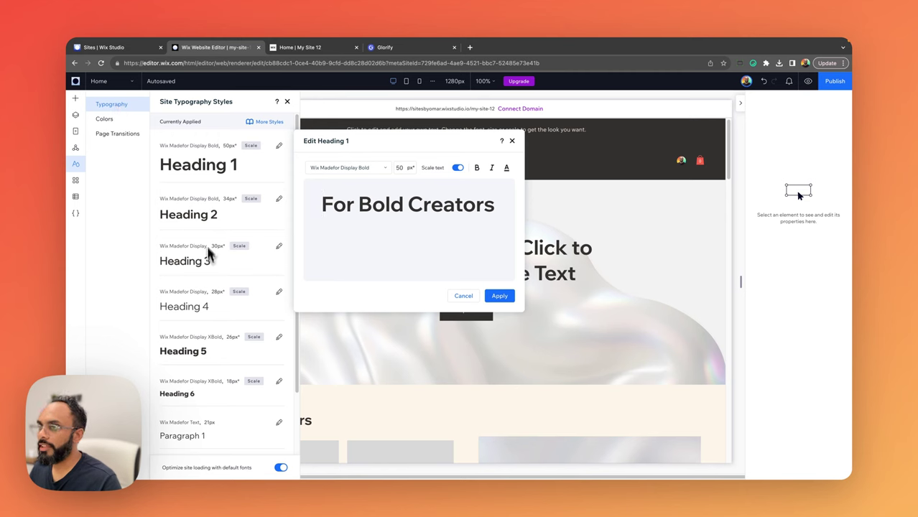
{"action": "left_click", "coordinate": [345, 170]}
{"action": "type", "text": "Anton"}
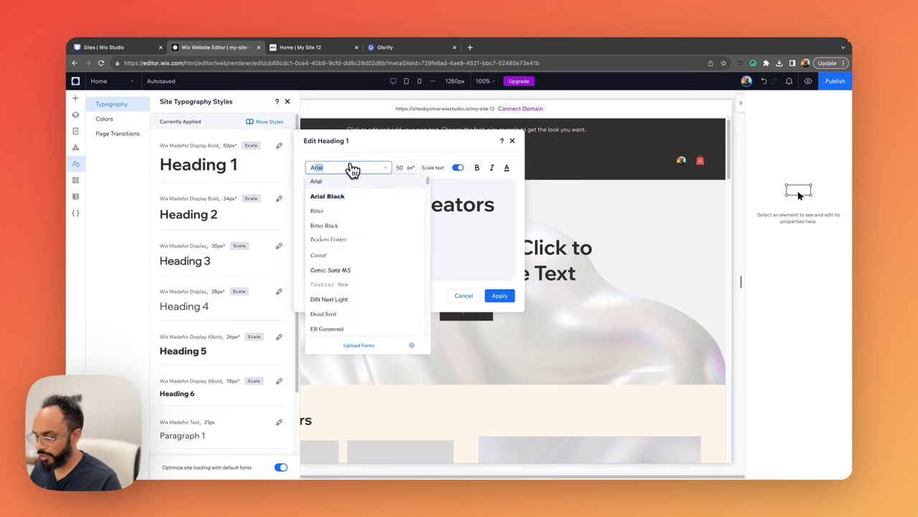
{"action": "left_click", "coordinate": [344, 182]}
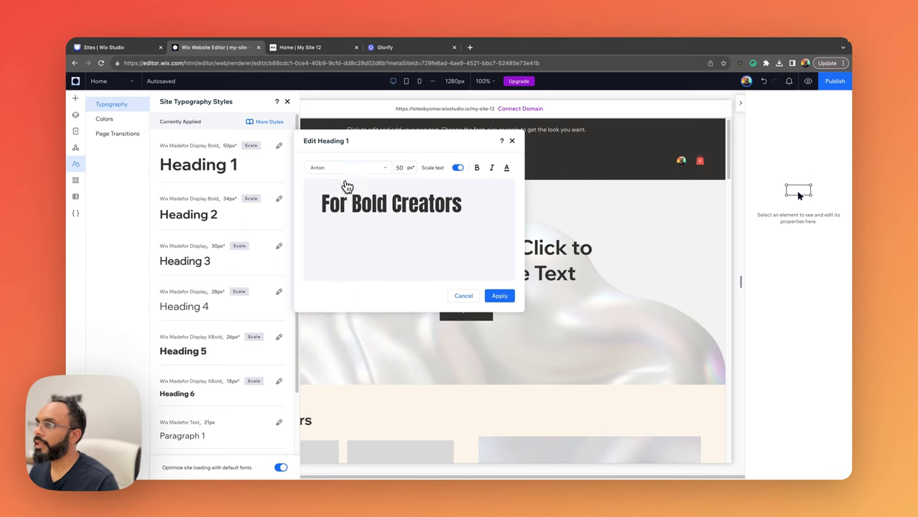
{"action": "left_click", "coordinate": [491, 169]}
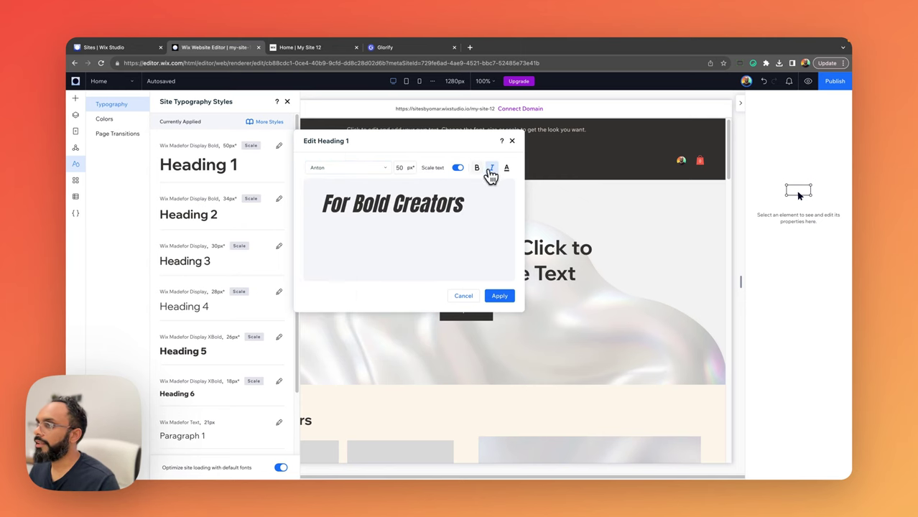
{"action": "left_click", "coordinate": [498, 295]}
Step: Change the Heading 2 style to the Anton font in italic and apply it
{"action": "left_click", "coordinate": [198, 208]}
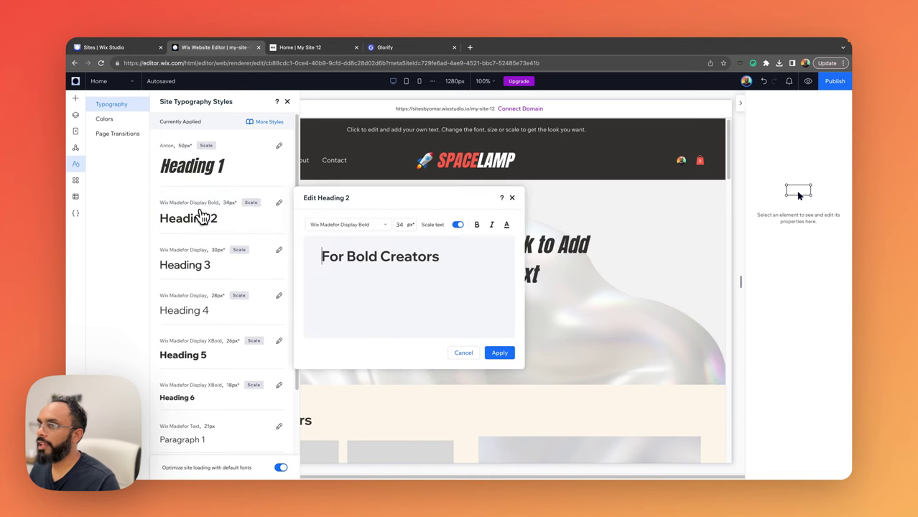
{"action": "left_click", "coordinate": [350, 231]}
{"action": "type", "text": "Anton"}
{"action": "left_click", "coordinate": [317, 237]}
{"action": "left_click", "coordinate": [499, 353]}
Step: Change the Heading 3, 4, 5 and 6 styles to the Anton font in italic
{"action": "left_click", "coordinate": [278, 249]}
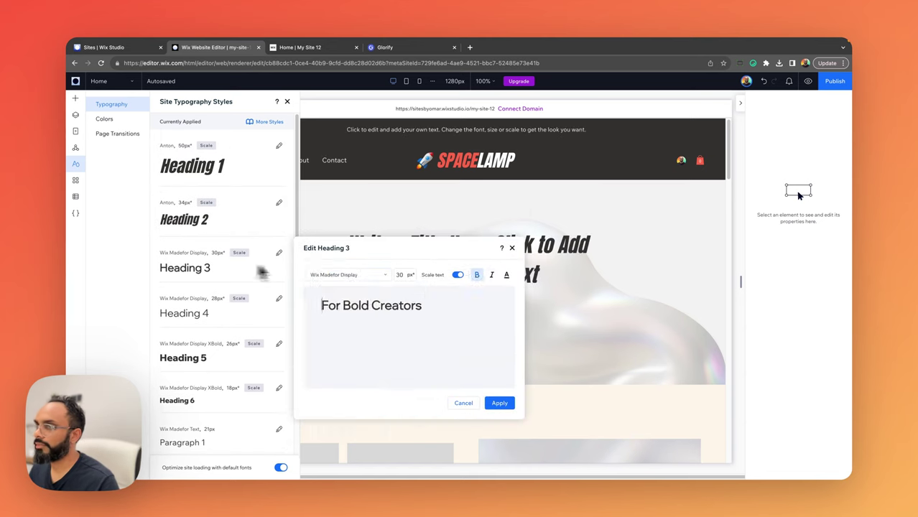
{"action": "left_click", "coordinate": [279, 295]}
{"action": "left_click", "coordinate": [279, 340]}
{"action": "left_click", "coordinate": [279, 384]}
{"action": "left_click", "coordinate": [191, 347]}
{"action": "scroll", "coordinate": [216, 331], "scroll_direction": "up", "scroll_amount": 2}
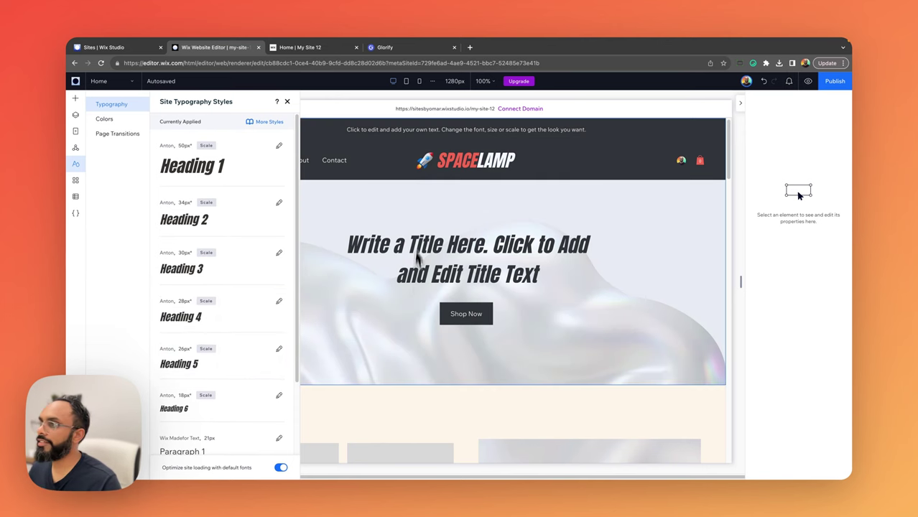
Step: Close the typography styles and review the headings across the home page from the hero section to the footer
{"action": "left_click", "coordinate": [287, 102]}
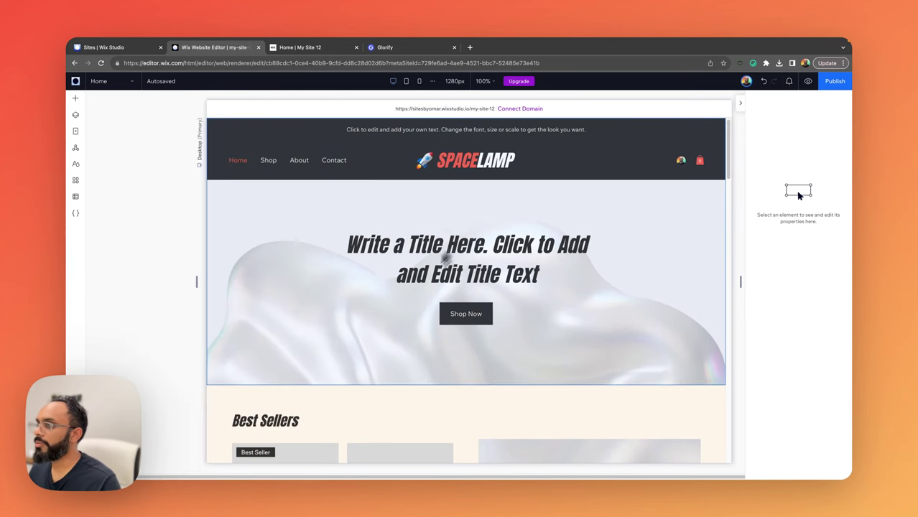
{"action": "scroll", "coordinate": [420, 305], "scroll_direction": "down", "scroll_amount": 2}
{"action": "scroll", "coordinate": [420, 306], "scroll_direction": "down", "scroll_amount": 10}
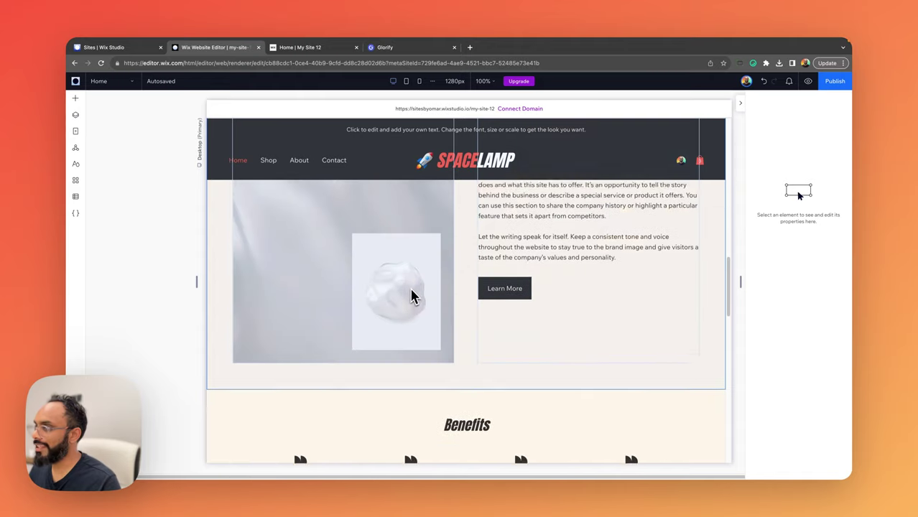
{"action": "scroll", "coordinate": [412, 295], "scroll_direction": "down", "scroll_amount": 10}
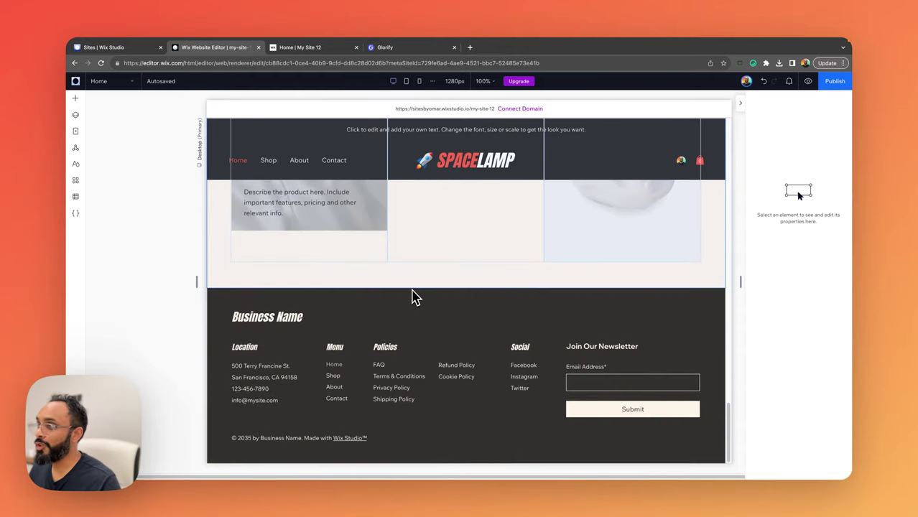
{"action": "scroll", "coordinate": [414, 297], "scroll_direction": "up", "scroll_amount": 15}
{"action": "scroll", "coordinate": [413, 297], "scroll_direction": "up", "scroll_amount": 10}
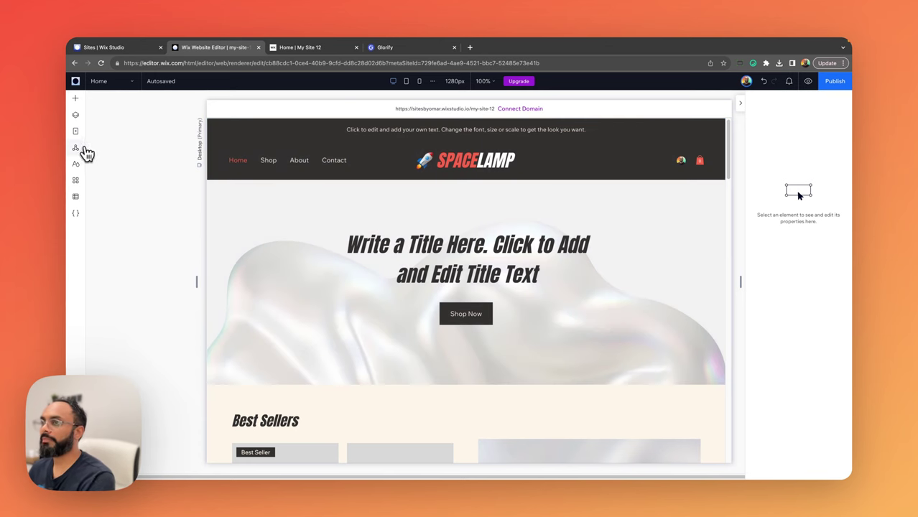
Step: Review the site typography styles from the headings down to the paragraph styles
{"action": "left_click", "coordinate": [76, 168]}
{"action": "scroll", "coordinate": [224, 342], "scroll_direction": "down", "scroll_amount": 3}
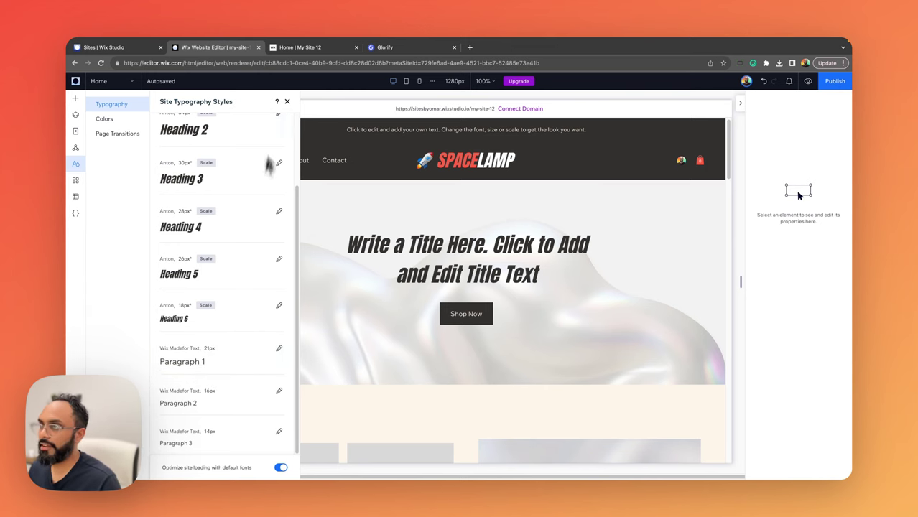
{"action": "left_click", "coordinate": [287, 102]}
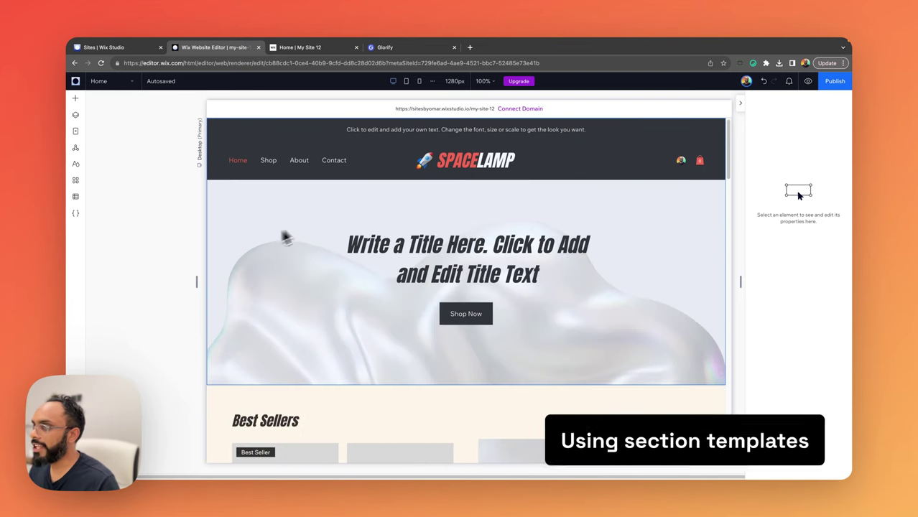
Step: Add the "Unleash Your Potential" designed Welcome section to the home page directly below the hero section
{"action": "left_click", "coordinate": [432, 215]}
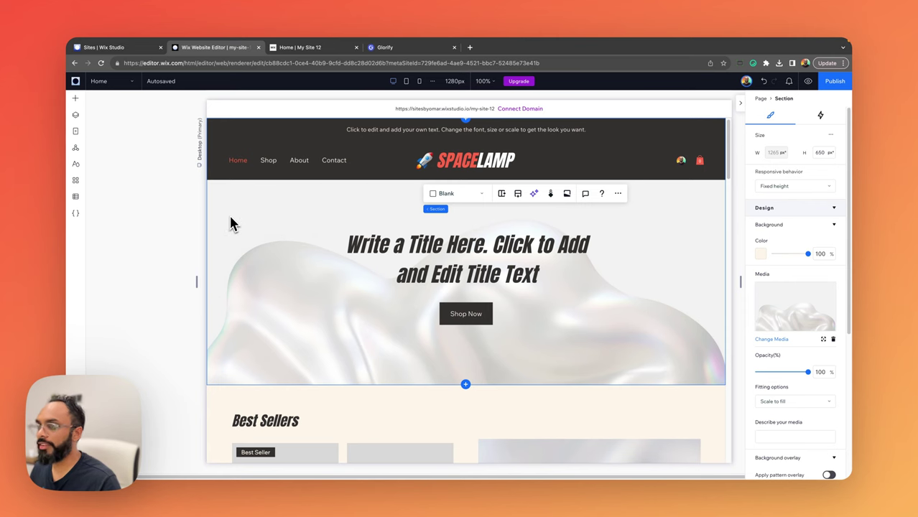
{"action": "left_click", "coordinate": [77, 100]}
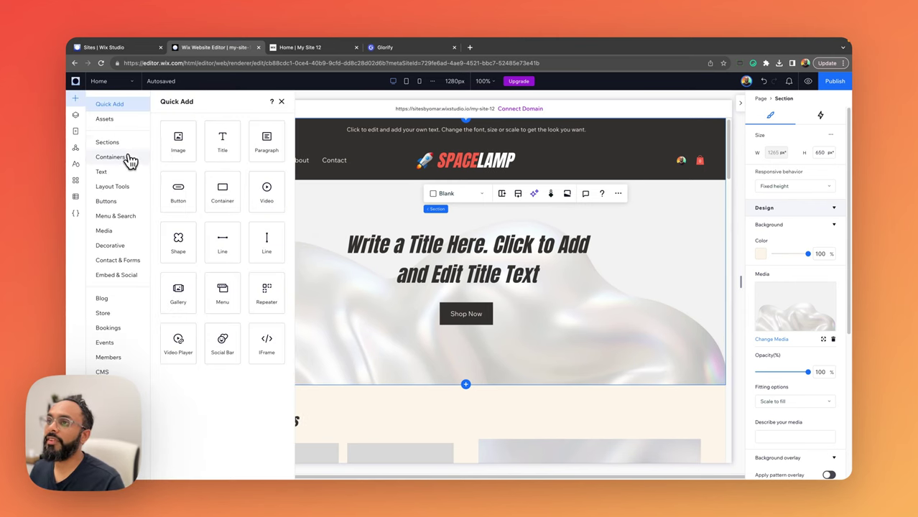
{"action": "left_click", "coordinate": [123, 146]}
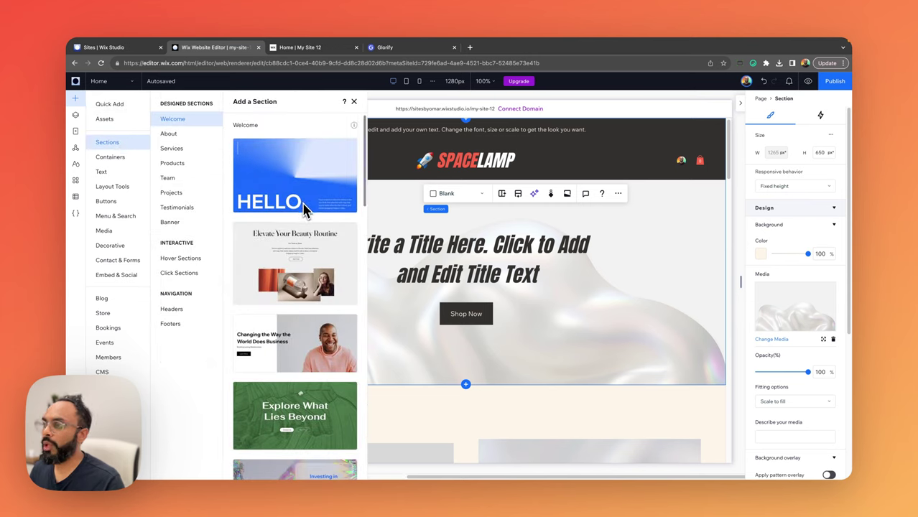
{"action": "scroll", "coordinate": [304, 208], "scroll_direction": "down", "scroll_amount": 3}
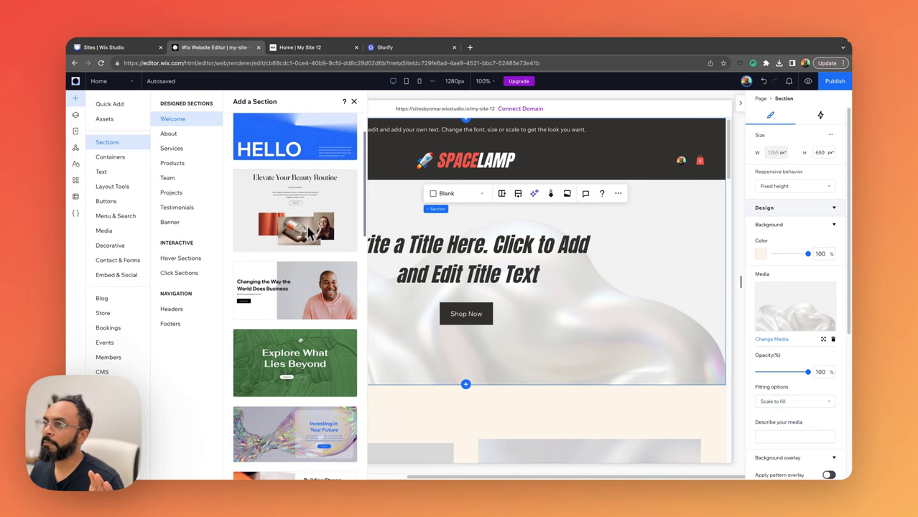
{"action": "scroll", "coordinate": [314, 180], "scroll_direction": "up", "scroll_amount": 1}
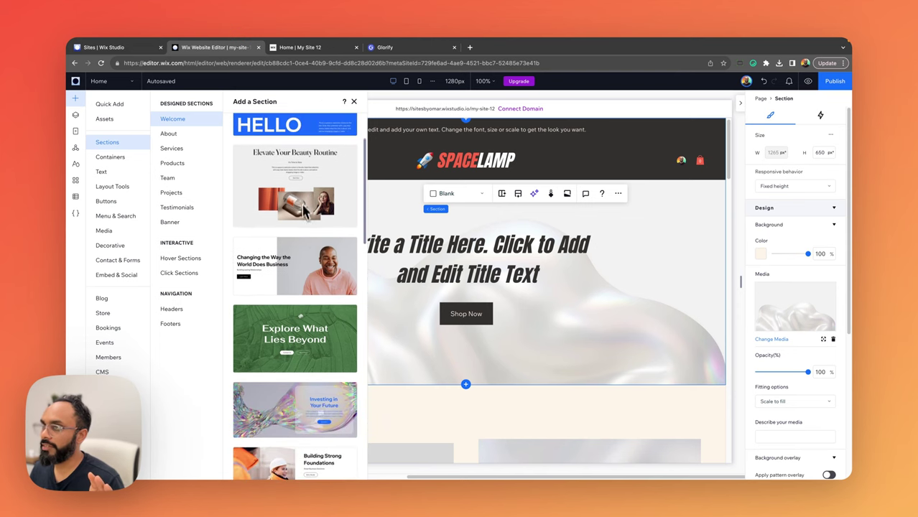
{"action": "scroll", "coordinate": [307, 215], "scroll_direction": "down", "scroll_amount": 7}
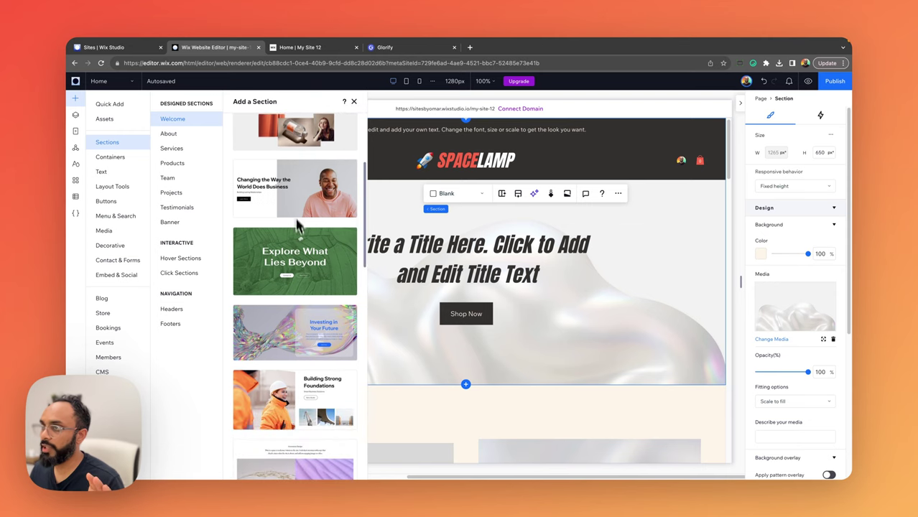
{"action": "scroll", "coordinate": [307, 259], "scroll_direction": "down", "scroll_amount": 2}
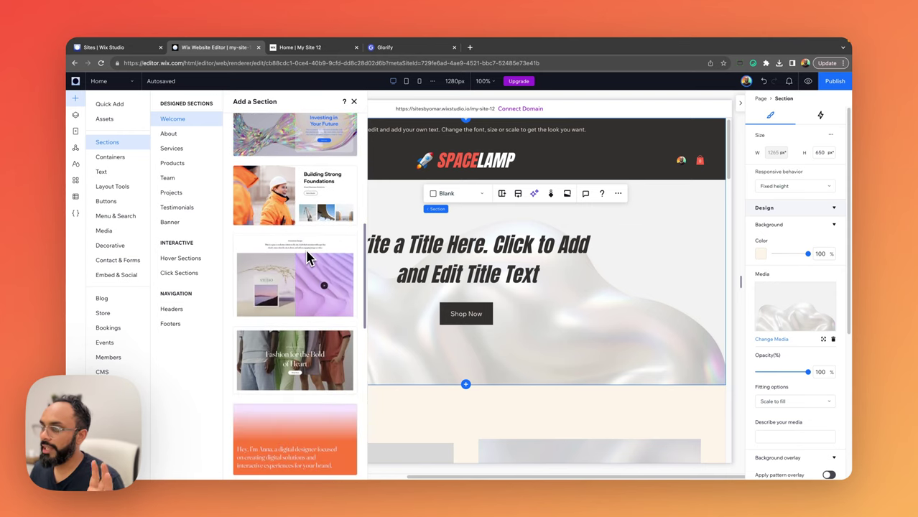
{"action": "scroll", "coordinate": [306, 246], "scroll_direction": "down", "scroll_amount": 10}
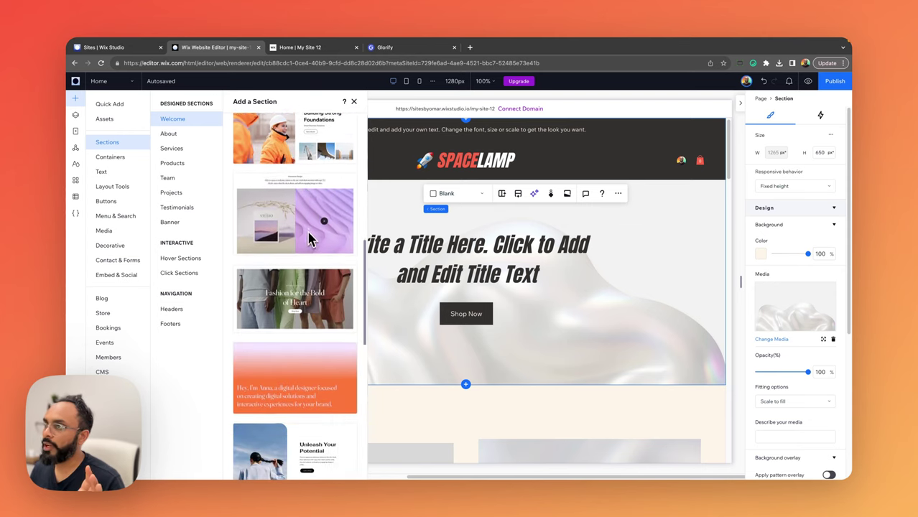
{"action": "scroll", "coordinate": [306, 246], "scroll_direction": "down", "scroll_amount": 2}
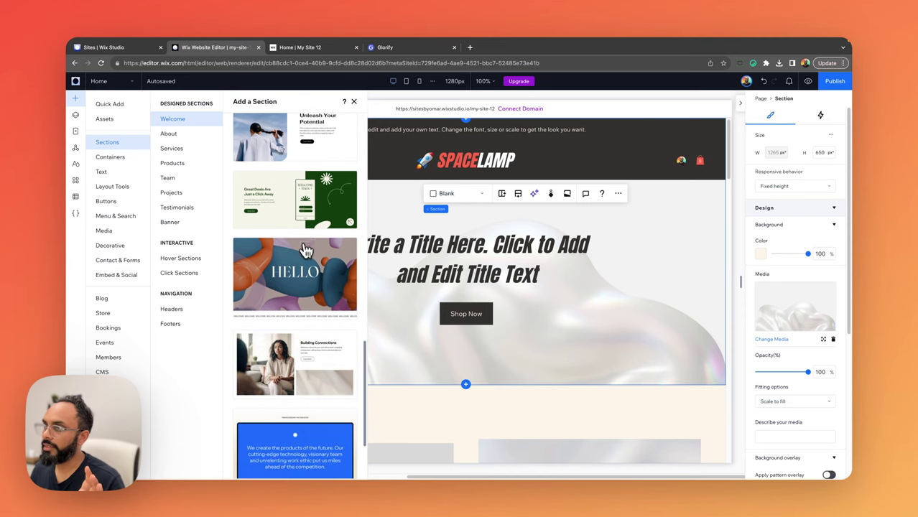
{"action": "scroll", "coordinate": [307, 256], "scroll_direction": "up", "scroll_amount": 4}
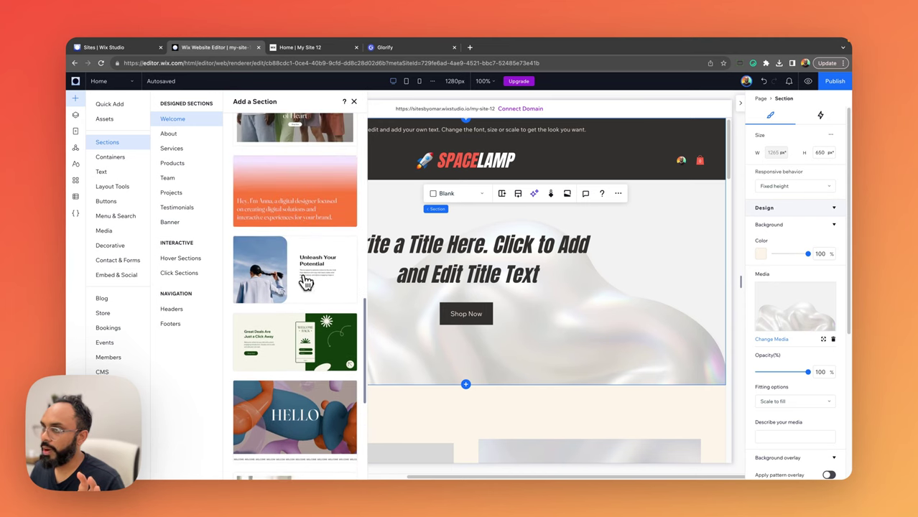
{"action": "left_click", "coordinate": [305, 282]}
{"action": "left_click_drag", "start_coordinate": [257, 275], "coordinate": [511, 323]}
Step: Delete the original hero section with the placeholder title and Shop Now button
{"action": "scroll", "coordinate": [568, 332], "scroll_direction": "up", "scroll_amount": 3}
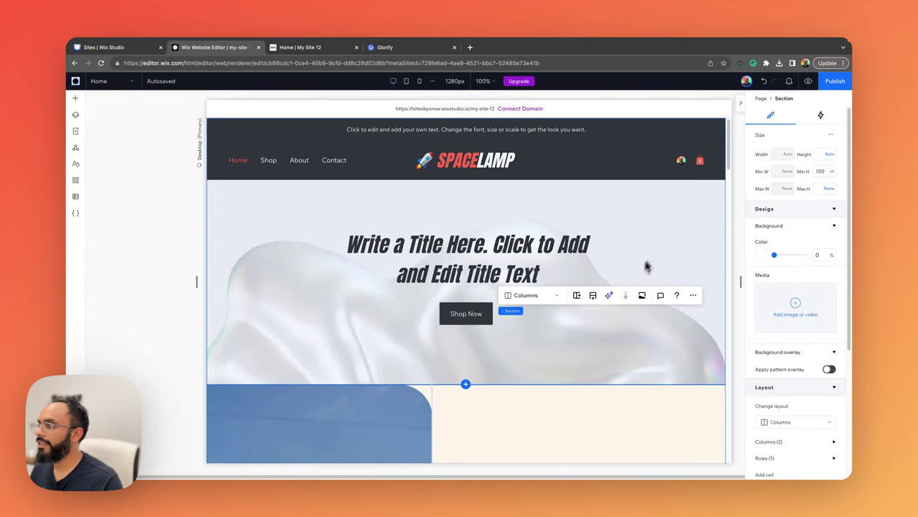
{"action": "left_click", "coordinate": [659, 253]}
{"action": "key", "text": "Delete"}
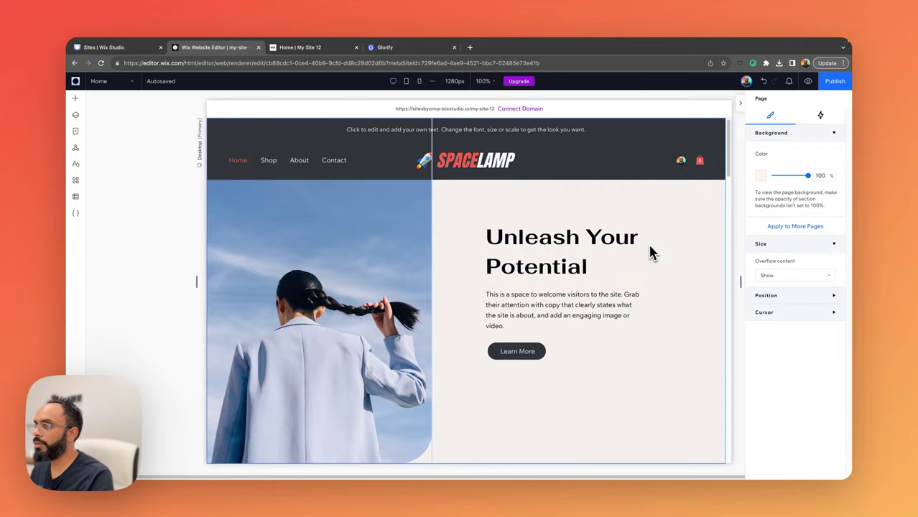
Step: Apply the Heading 1 theme to the "Unleash Your Potential" title in the new section
{"action": "left_click", "coordinate": [518, 352]}
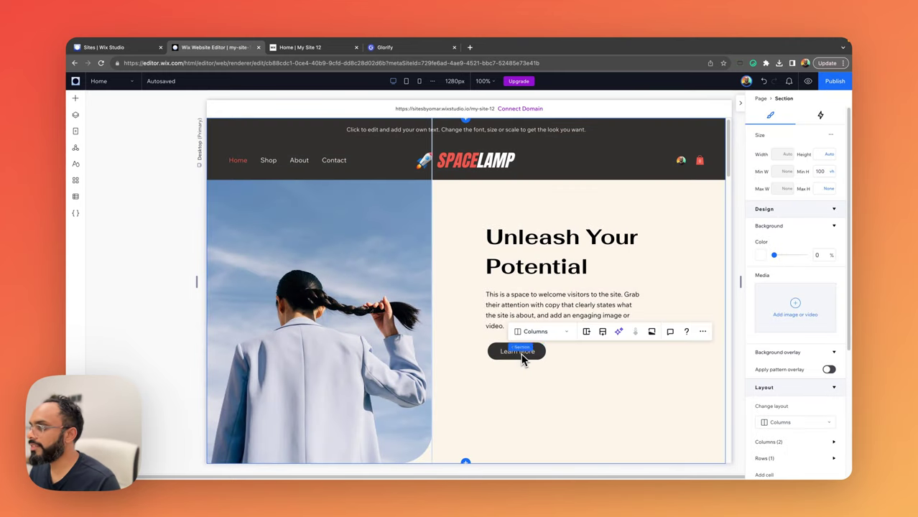
{"action": "left_click", "coordinate": [532, 270]}
{"action": "left_click", "coordinate": [568, 258]}
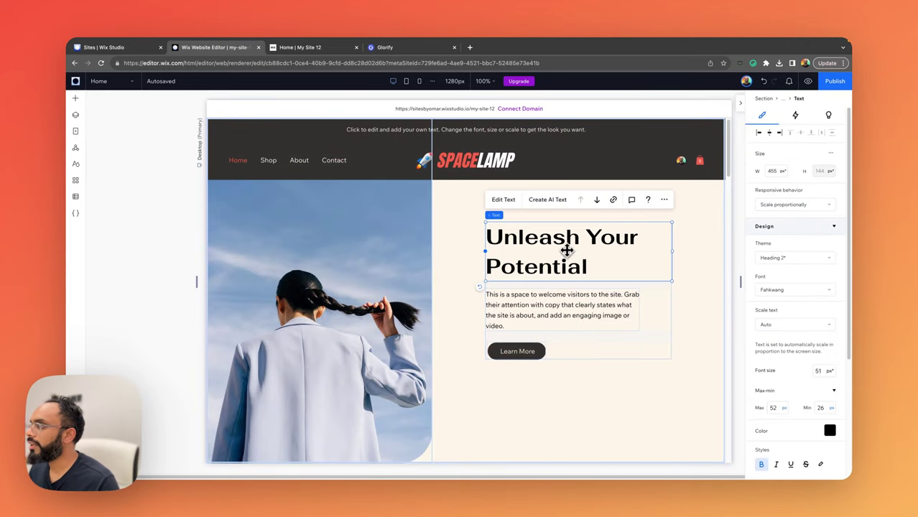
{"action": "double_click", "coordinate": [567, 249]}
{"action": "left_click", "coordinate": [812, 258]}
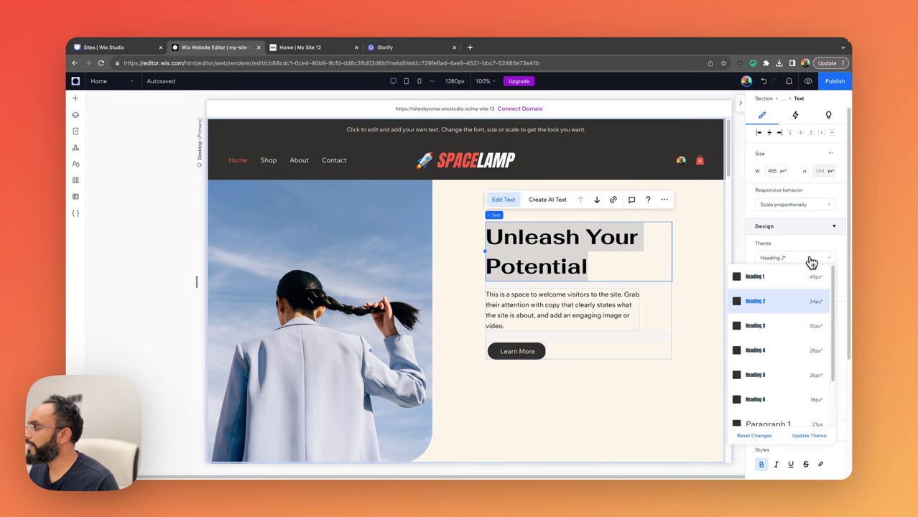
{"action": "left_click", "coordinate": [772, 279]}
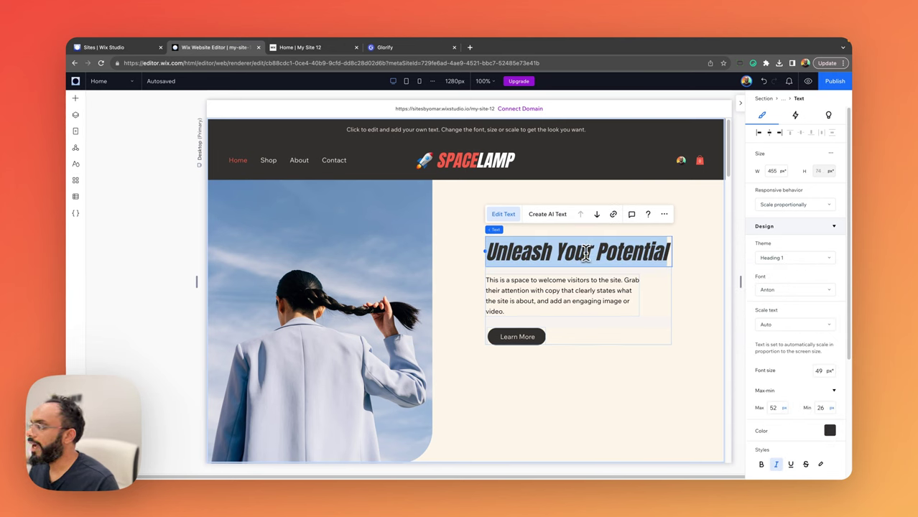
{"action": "left_click", "coordinate": [438, 295]}
{"action": "left_click", "coordinate": [123, 281]}
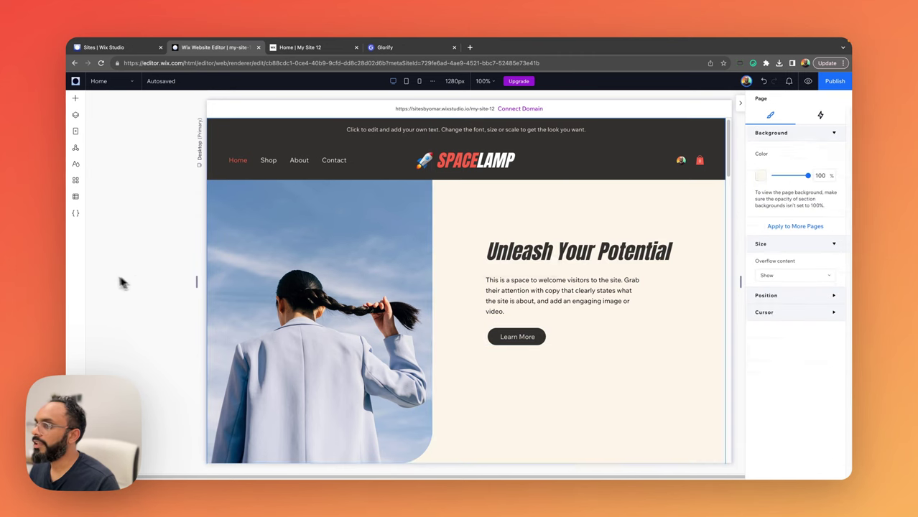
Step: Switch to the SpaceLamps file in Glorify and close the Retro palettes library
{"action": "left_click", "coordinate": [321, 277]}
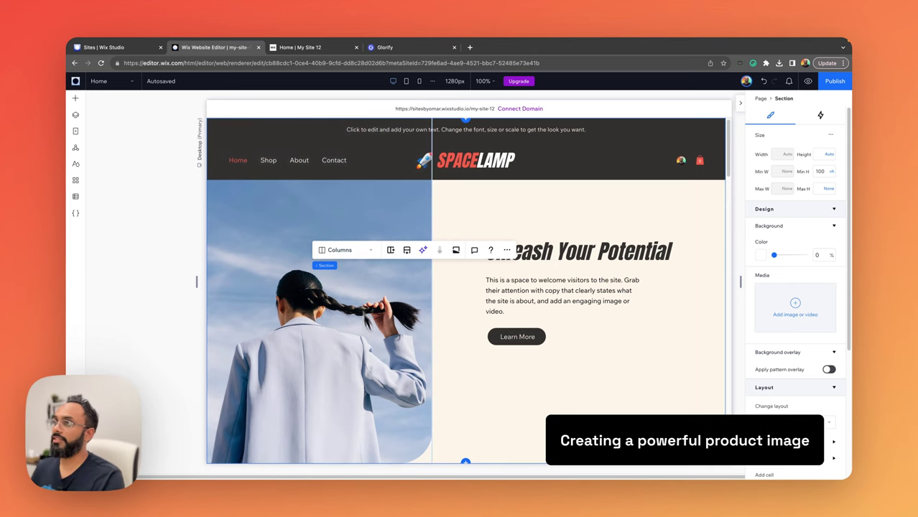
{"action": "mouse_move", "coordinate": [410, 55]}
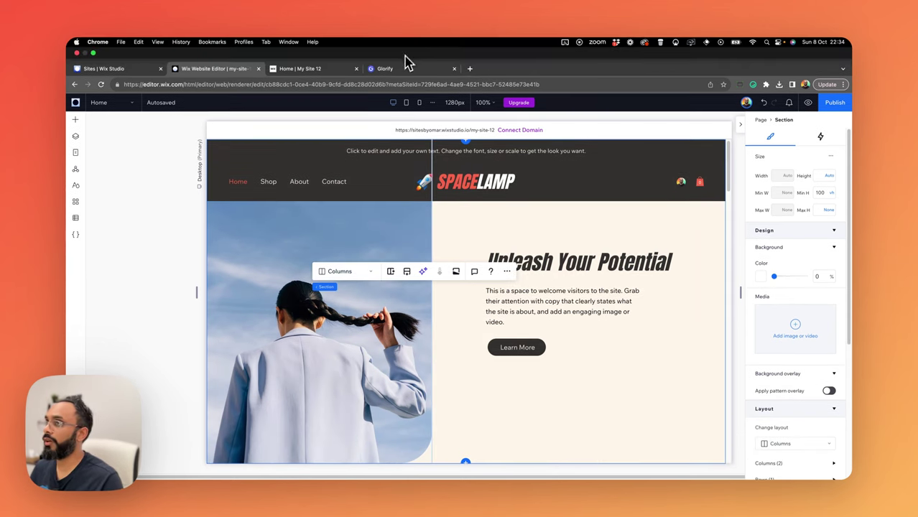
{"action": "left_click", "coordinate": [416, 49]}
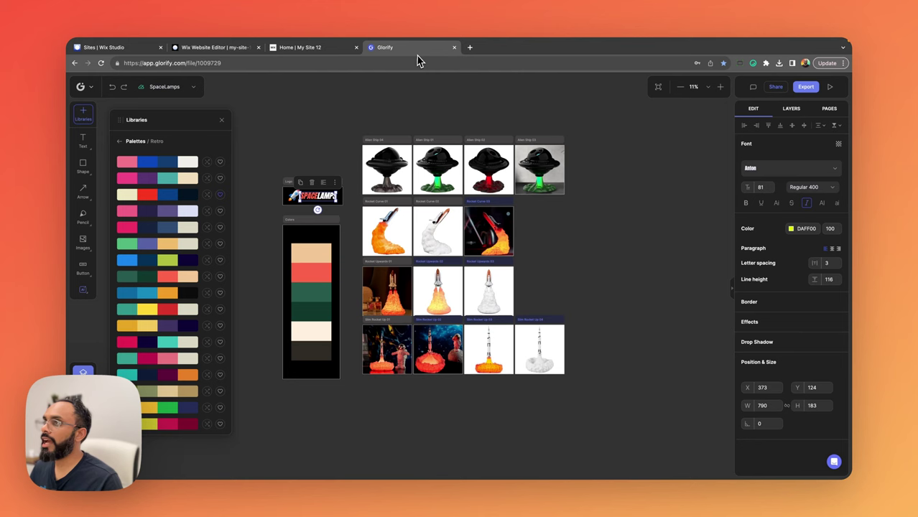
{"action": "left_click", "coordinate": [577, 237]}
{"action": "left_click", "coordinate": [221, 120]}
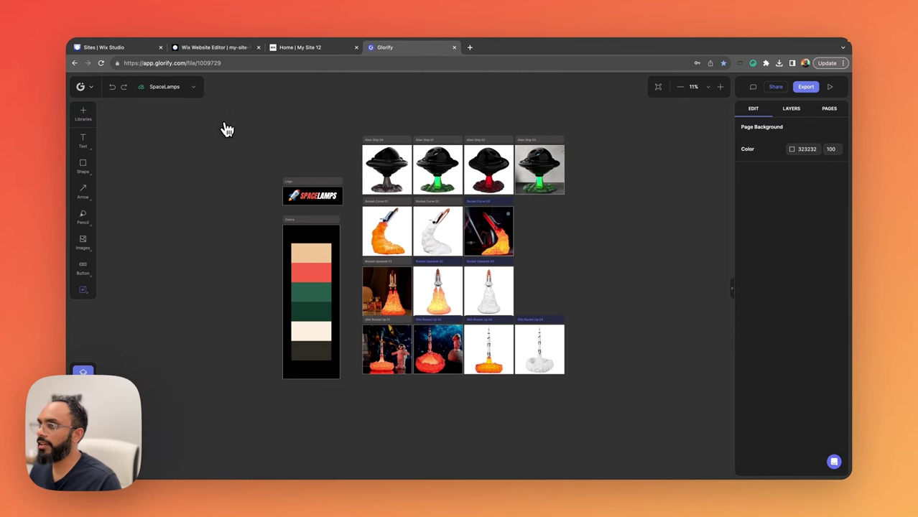
Step: Examine the lamp product images on the SpaceLamps canvas, including the dark Rocket Curve shot
{"action": "scroll", "coordinate": [219, 176], "scroll_direction": "right", "scroll_amount": 4}
{"action": "scroll", "coordinate": [280, 210], "scroll_direction": "up", "scroll_amount": 3}
{"action": "scroll", "coordinate": [460, 196], "scroll_direction": "left", "scroll_amount": 2}
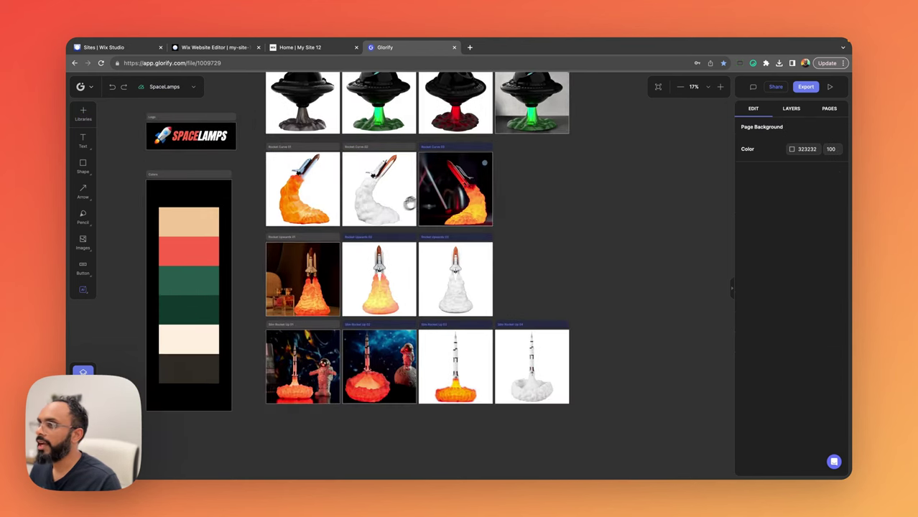
{"action": "left_click", "coordinate": [463, 197]}
{"action": "scroll", "coordinate": [463, 199], "scroll_direction": "up", "scroll_amount": 5}
{"action": "scroll", "coordinate": [464, 199], "scroll_direction": "down", "scroll_amount": 5}
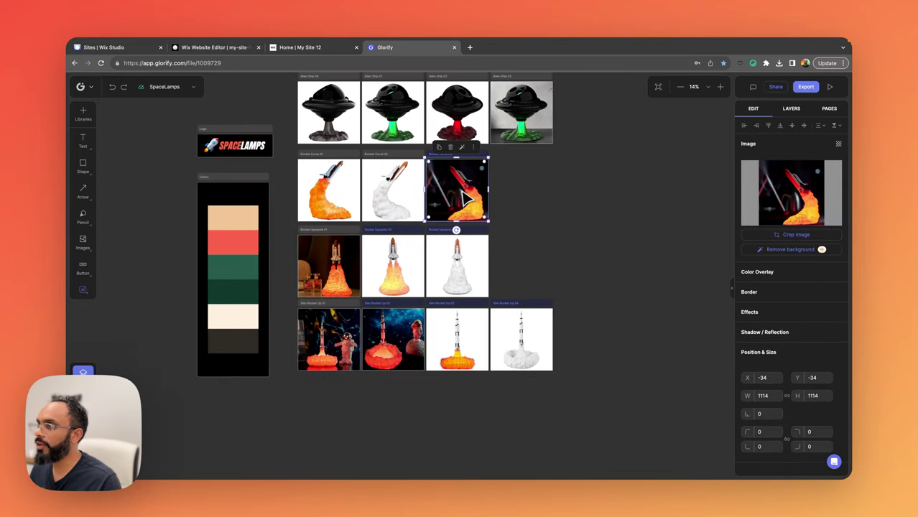
{"action": "left_click", "coordinate": [545, 231]}
{"action": "left_click_drag", "start_coordinate": [545, 231], "coordinate": [553, 265]}
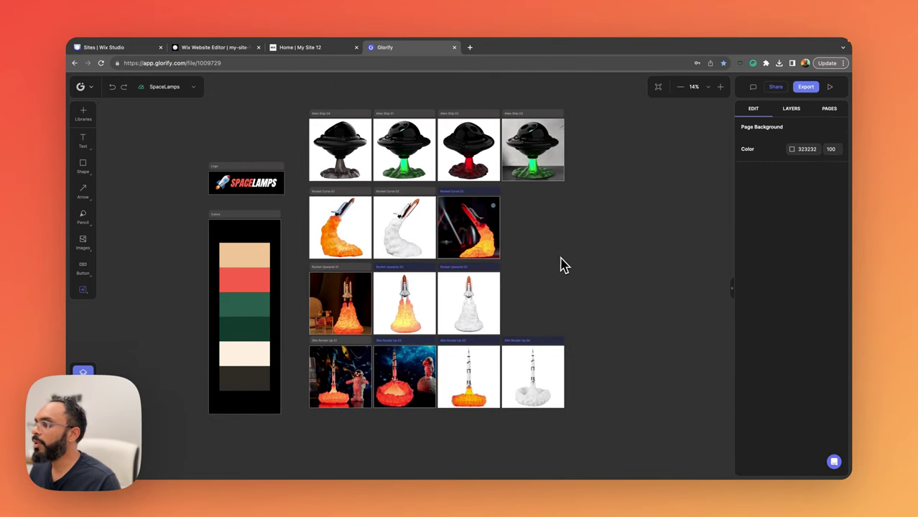
{"action": "scroll", "coordinate": [132, 136], "scroll_direction": "right", "scroll_amount": 2}
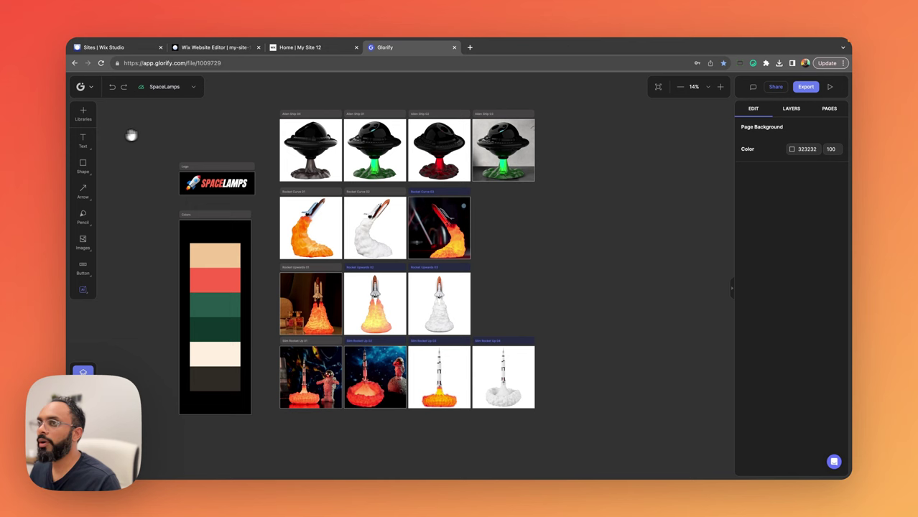
Step: Open the HD Banner format in the template library
{"action": "left_click", "coordinate": [83, 116]}
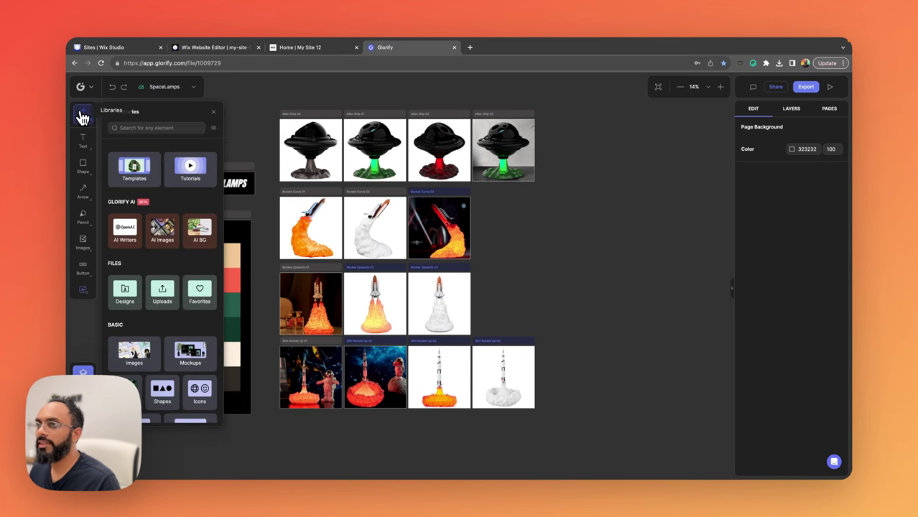
{"action": "left_click", "coordinate": [126, 171]}
{"action": "left_click", "coordinate": [148, 148]}
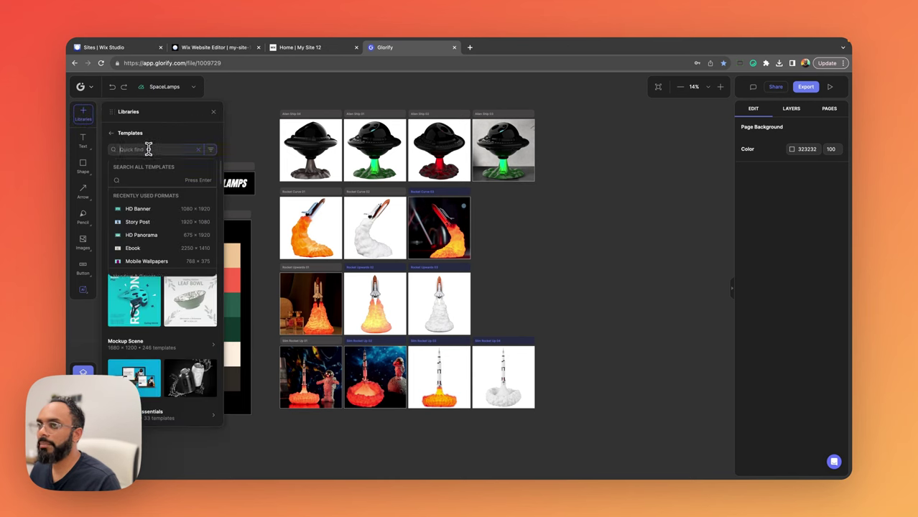
{"action": "type", "text": "had"}
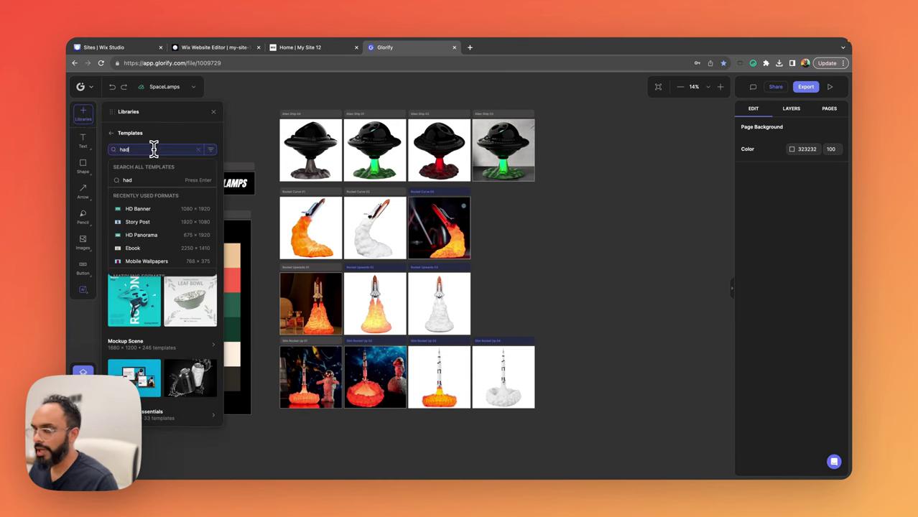
{"action": "left_click", "coordinate": [143, 211]}
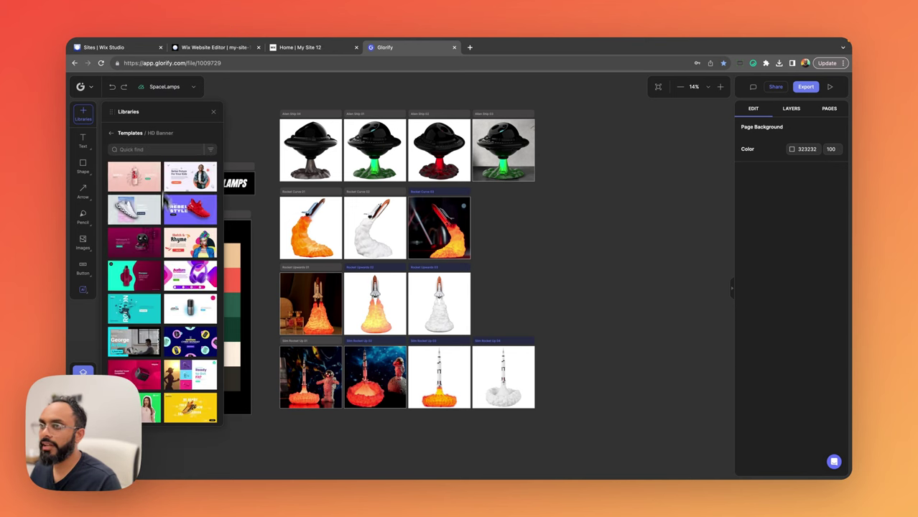
Step: Browse the HD Banner templates and search them for "dark"
{"action": "scroll", "coordinate": [161, 253], "scroll_direction": "down", "scroll_amount": 10}
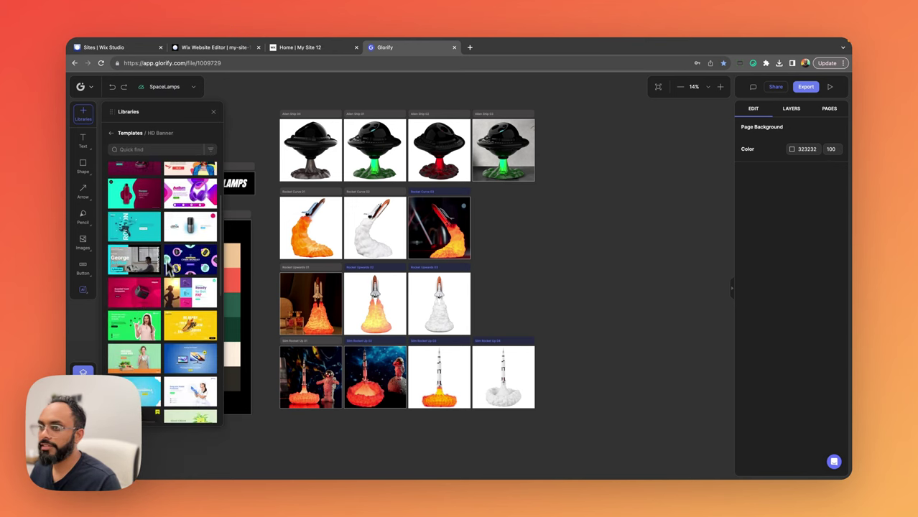
{"action": "scroll", "coordinate": [145, 165], "scroll_direction": "down", "scroll_amount": 10}
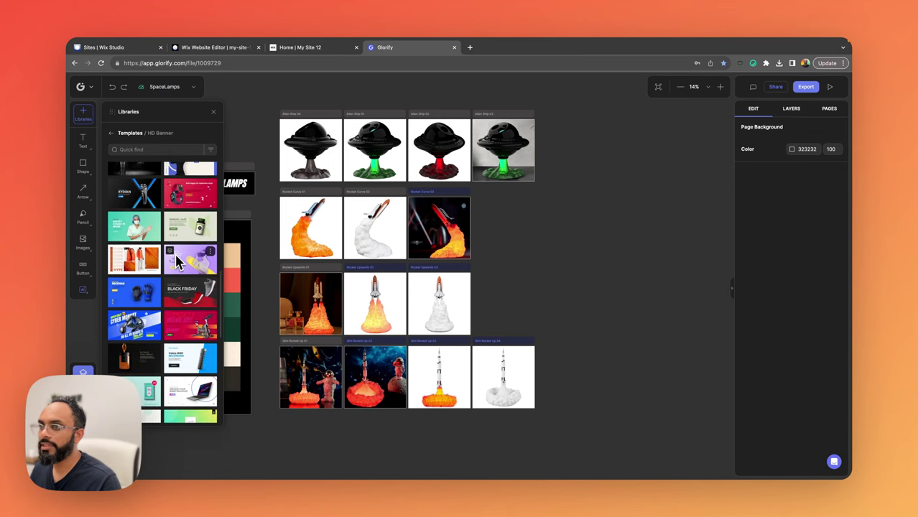
{"action": "left_click", "coordinate": [162, 150]}
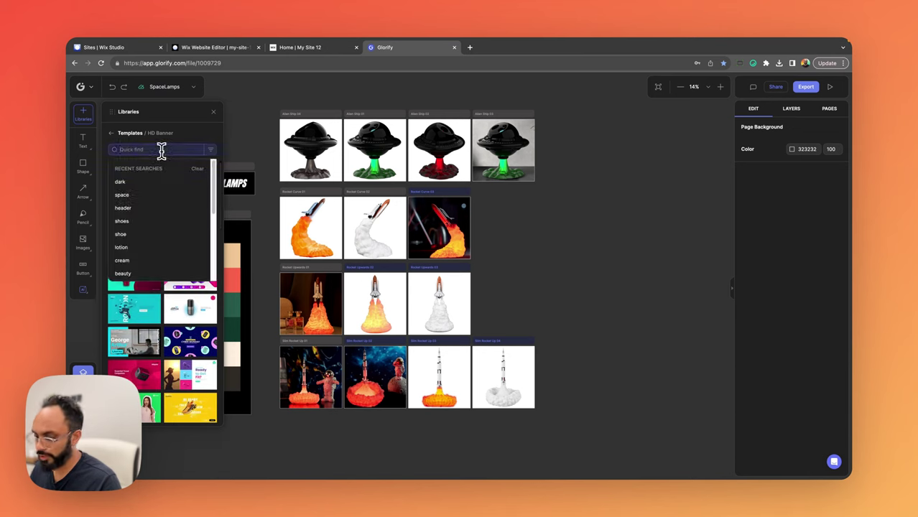
{"action": "key", "text": "Return"}
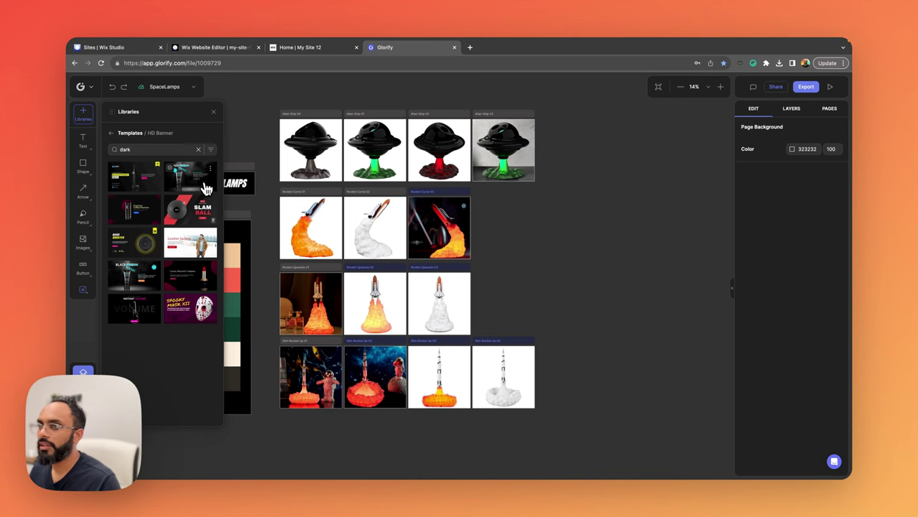
Step: Add the dark Black Friday mask banner template to the empty area beside the product images and close the libraries
{"action": "left_click_drag", "start_coordinate": [207, 189], "coordinate": [681, 206]}
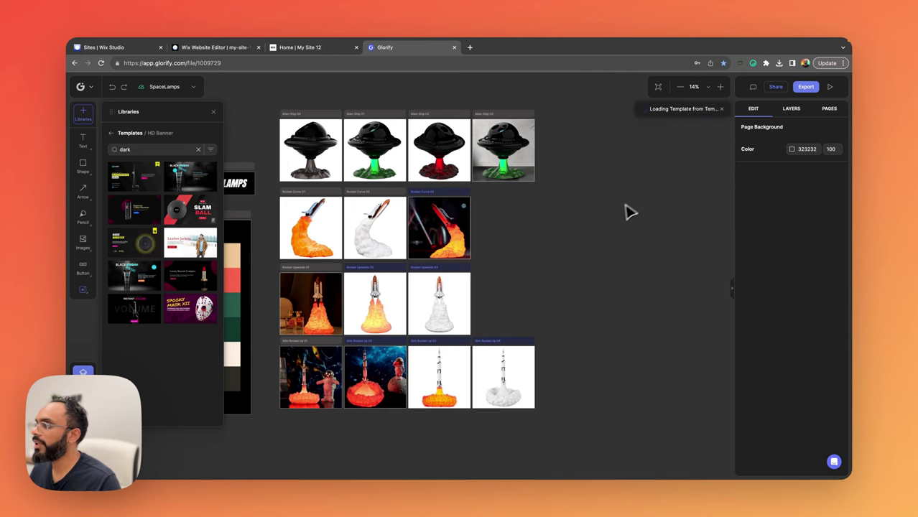
{"action": "scroll", "coordinate": [635, 235], "scroll_direction": "right", "scroll_amount": 5}
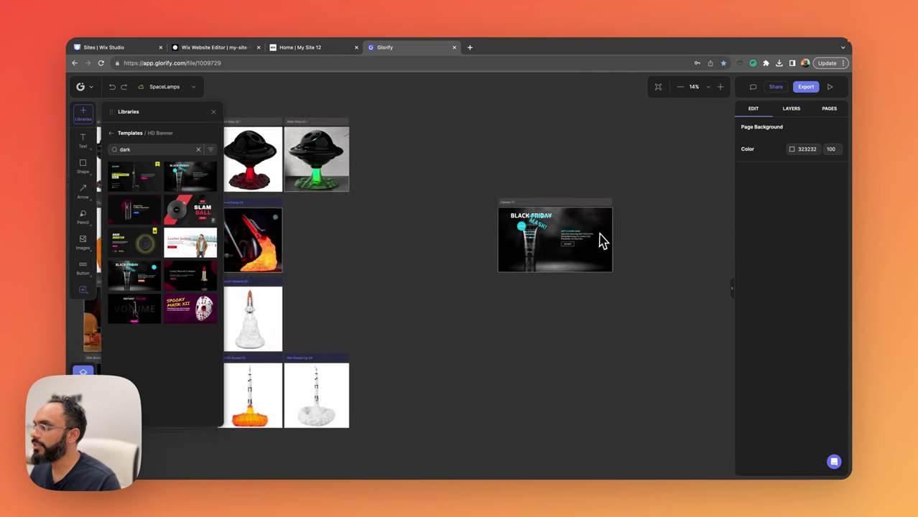
{"action": "key", "text": "shift+2"}
{"action": "left_click", "coordinate": [213, 113]}
Step: Delete the light rays, the Black Friday headline and the $3.99 badge from the banner
{"action": "left_click", "coordinate": [352, 201]}
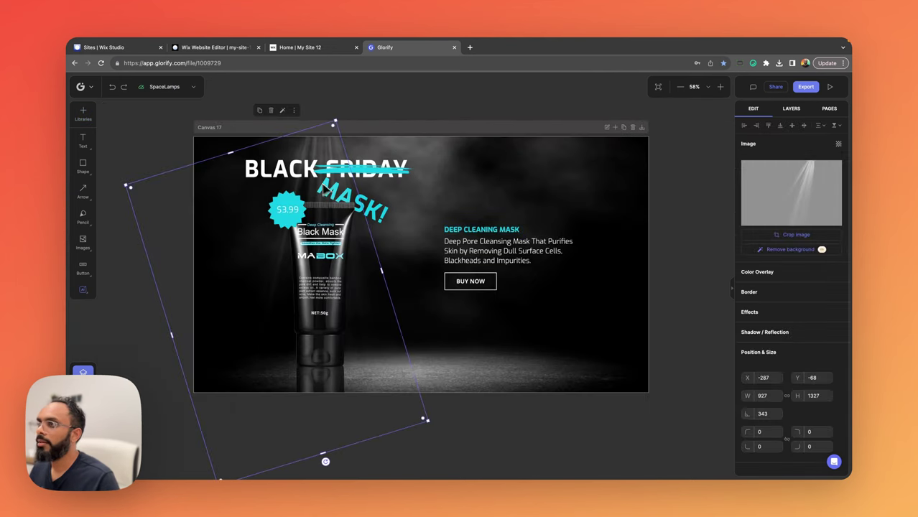
{"action": "left_click", "coordinate": [353, 198]}
{"action": "key", "text": "Delete"}
{"action": "left_click", "coordinate": [309, 169]}
{"action": "key", "text": "Delete"}
{"action": "left_click", "coordinate": [287, 208]}
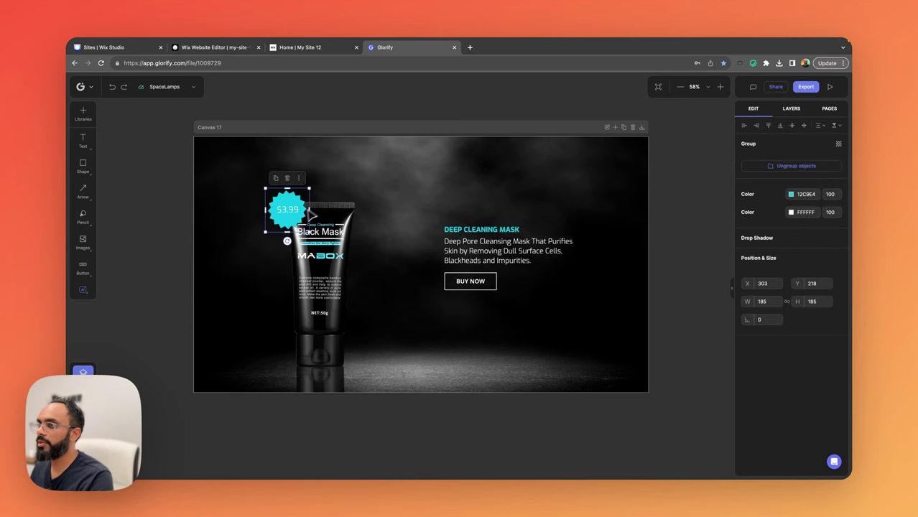
{"action": "key", "text": "Delete"}
Step: Delete the mask tube, description, Deep Cleaning Mask heading and Buy Now button, leaving only the smoky background
{"action": "left_click", "coordinate": [332, 237]}
{"action": "key", "text": "Delete"}
{"action": "left_click", "coordinate": [502, 250]}
{"action": "key", "text": "Delete"}
{"action": "left_click", "coordinate": [503, 230]}
{"action": "key", "text": "Delete"}
{"action": "left_click", "coordinate": [489, 280]}
{"action": "key", "text": "Delete"}
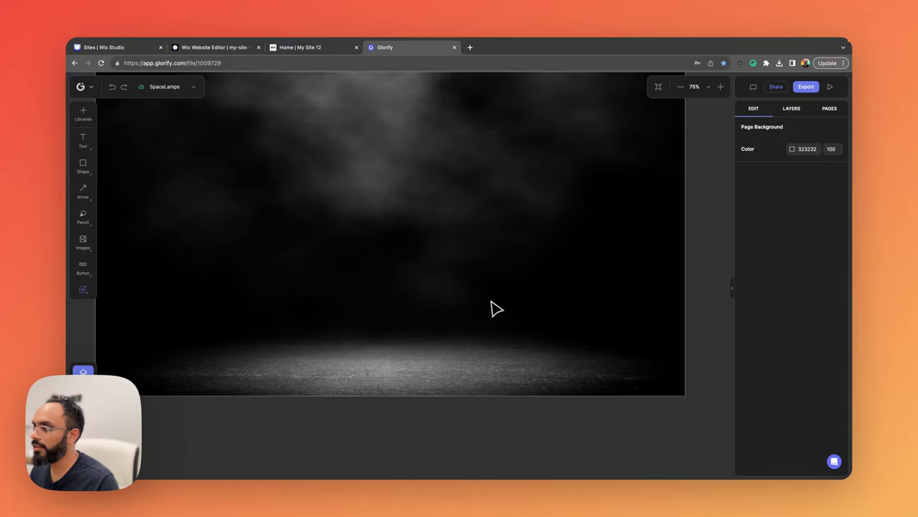
Step: Move the orange Rocket Curve 01 lamp image from its artboard onto the emptied dark banner
{"action": "scroll", "coordinate": [434, 371], "scroll_direction": "down", "scroll_amount": 3}
{"action": "left_click", "coordinate": [432, 365]}
{"action": "scroll", "coordinate": [395, 356], "scroll_direction": "down", "scroll_amount": 3}
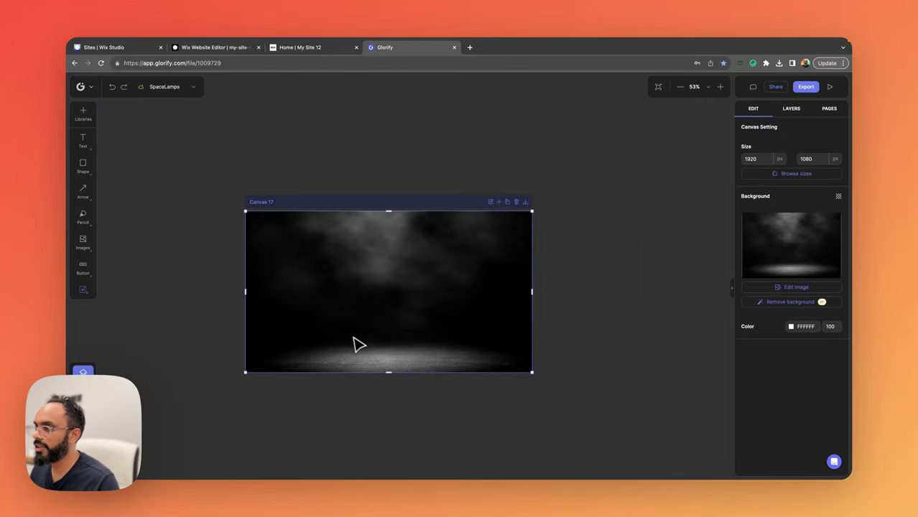
{"action": "left_click", "coordinate": [287, 385]}
{"action": "scroll", "coordinate": [287, 386], "scroll_direction": "left", "scroll_amount": 5}
{"action": "scroll", "coordinate": [394, 373], "scroll_direction": "down", "scroll_amount": 3}
{"action": "scroll", "coordinate": [529, 310], "scroll_direction": "left", "scroll_amount": 5}
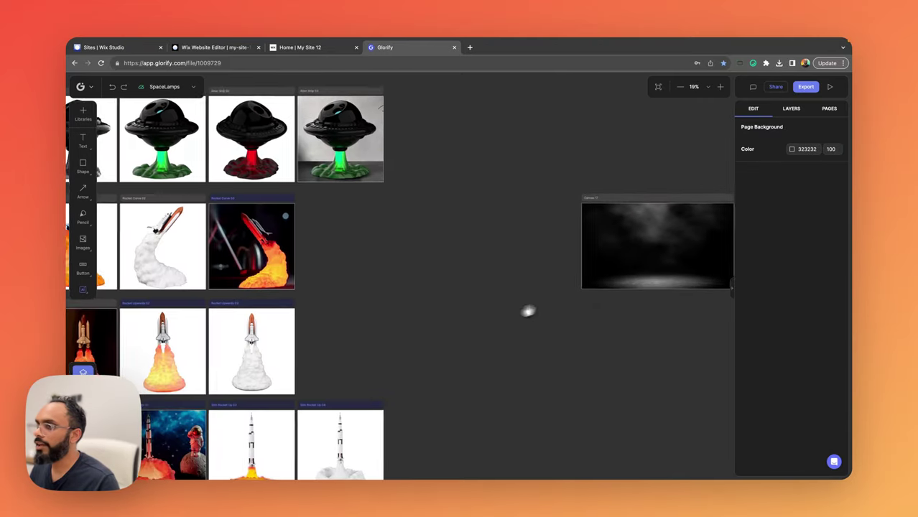
{"action": "scroll", "coordinate": [522, 283], "scroll_direction": "left", "scroll_amount": 5}
{"action": "scroll", "coordinate": [510, 287], "scroll_direction": "down", "scroll_amount": 3}
{"action": "scroll", "coordinate": [508, 277], "scroll_direction": "right", "scroll_amount": 5}
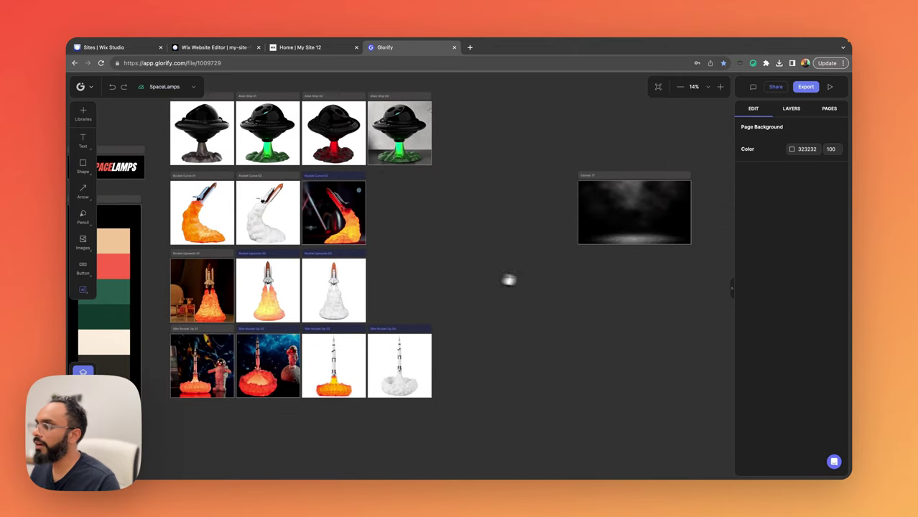
{"action": "left_click", "coordinate": [206, 217]}
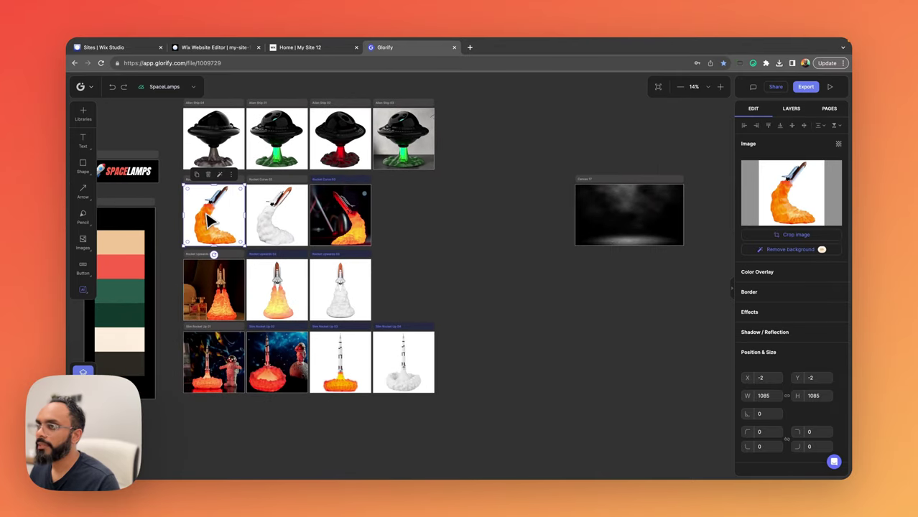
{"action": "left_click_drag", "start_coordinate": [207, 219], "coordinate": [611, 215]}
Step: Remove the white background from the rocket lamp image and scale it down to about 765 px square
{"action": "scroll", "coordinate": [538, 222], "scroll_direction": "right", "scroll_amount": 5}
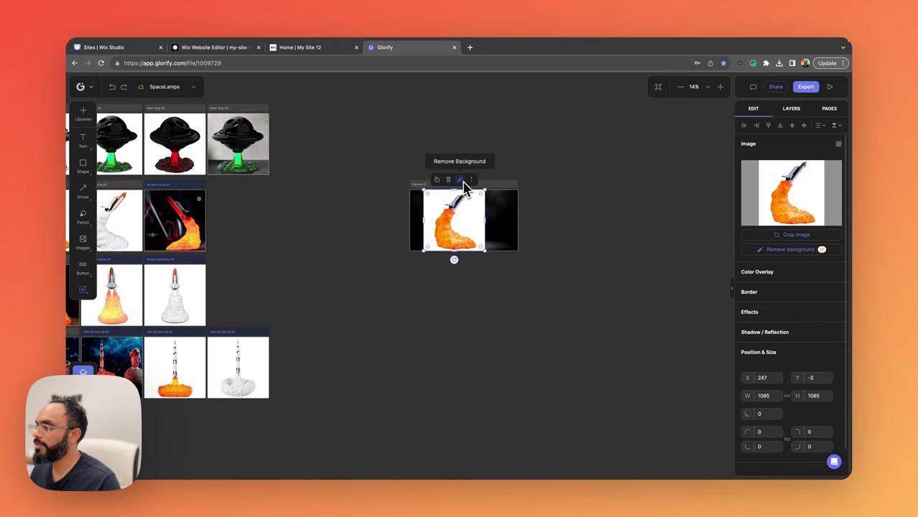
{"action": "left_click", "coordinate": [785, 249]}
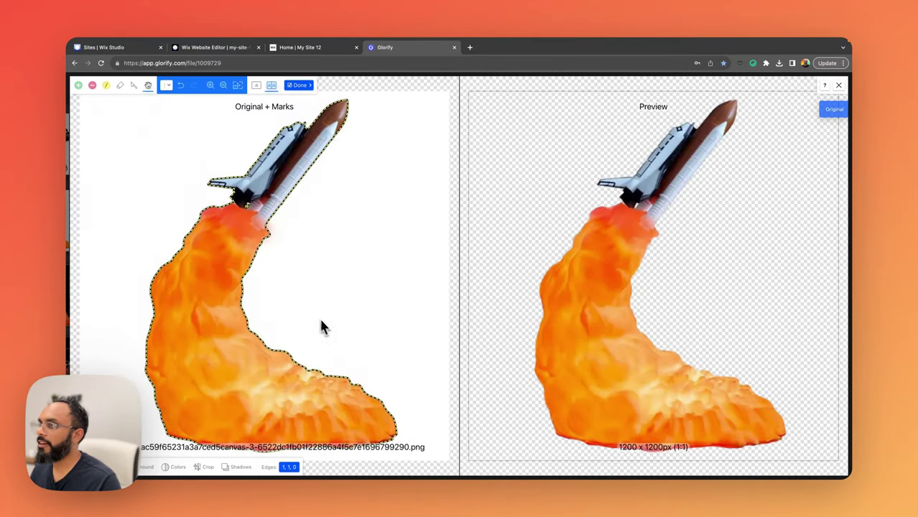
{"action": "left_click", "coordinate": [299, 85]}
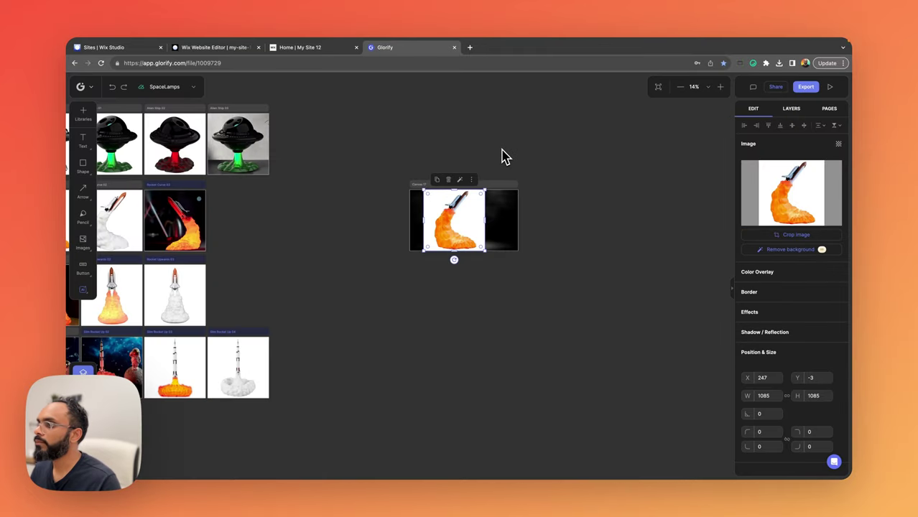
{"action": "left_click_drag", "start_coordinate": [485, 191], "coordinate": [446, 233]}
{"action": "left_click", "coordinate": [607, 214]}
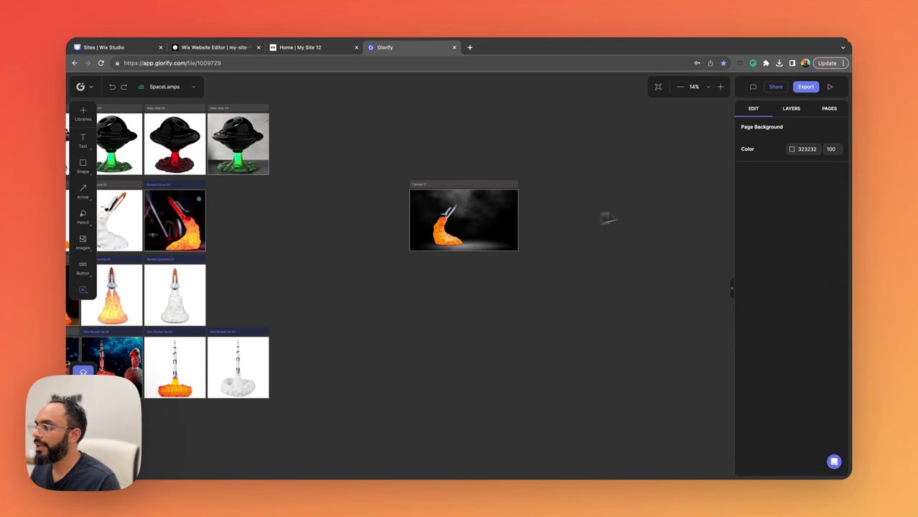
Step: Narrow the banner canvas to a nearly square format and move the rocket lamp to about X 141, Y 215
{"action": "scroll", "coordinate": [454, 215], "scroll_direction": "up", "scroll_amount": 5}
{"action": "left_click", "coordinate": [419, 215]}
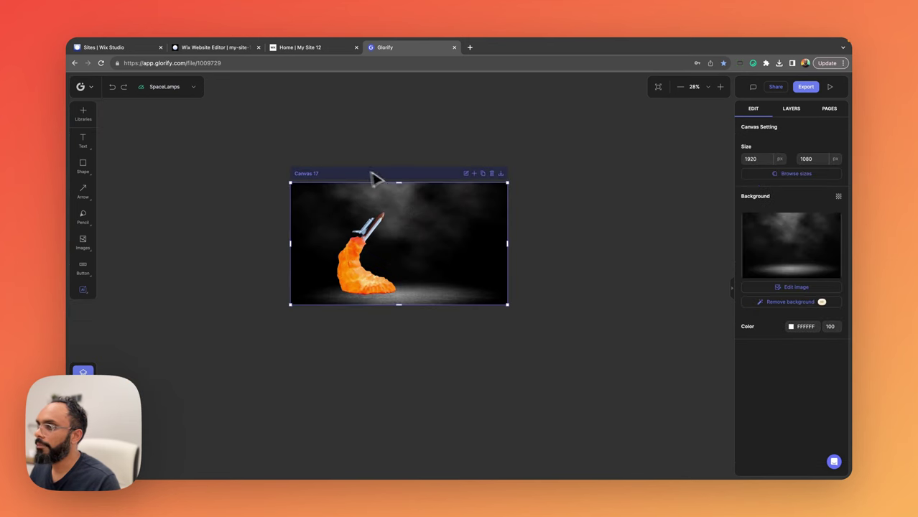
{"action": "left_click_drag", "start_coordinate": [506, 243], "coordinate": [419, 244]}
{"action": "left_click", "coordinate": [488, 242]}
{"action": "left_click", "coordinate": [347, 258]}
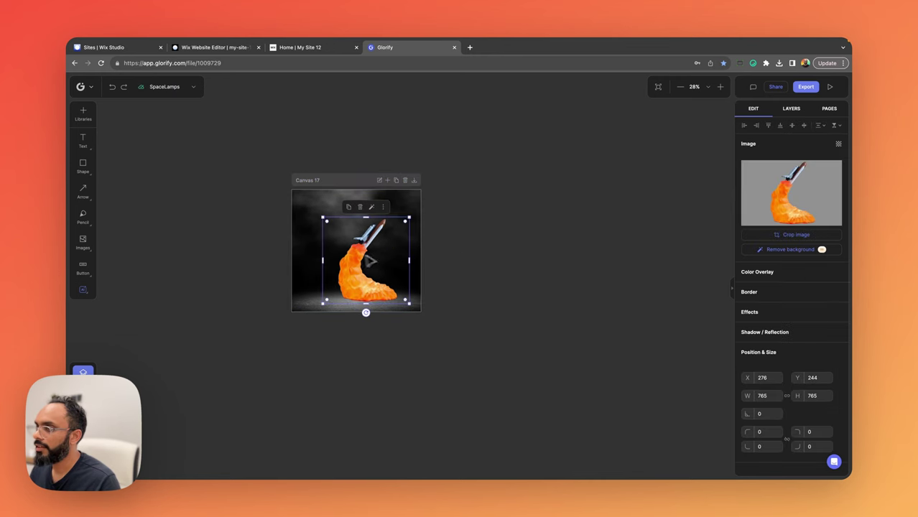
{"action": "left_click_drag", "start_coordinate": [347, 258], "coordinate": [345, 255]}
Step: Check the hero image proportions on the Spacelamp site in the Wix editor and return to the Glorify file
{"action": "mouse_move", "coordinate": [280, 43]}
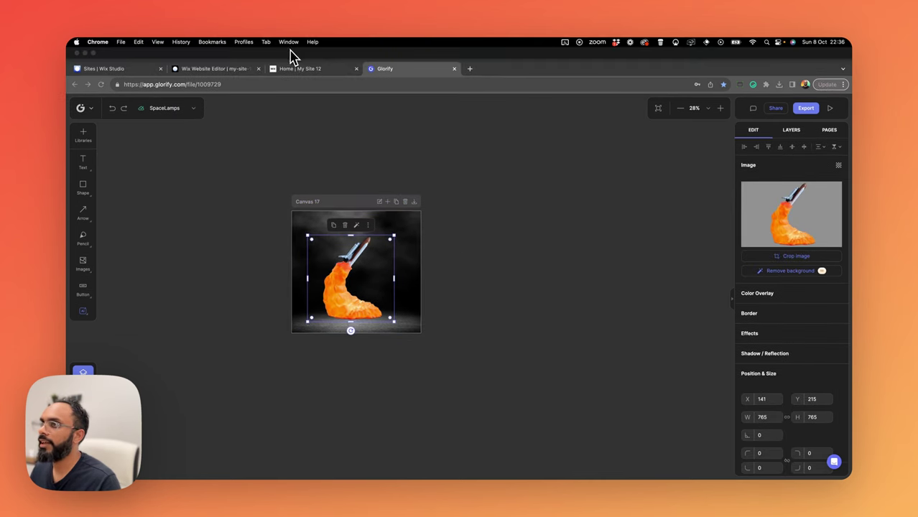
{"action": "left_click", "coordinate": [309, 48]}
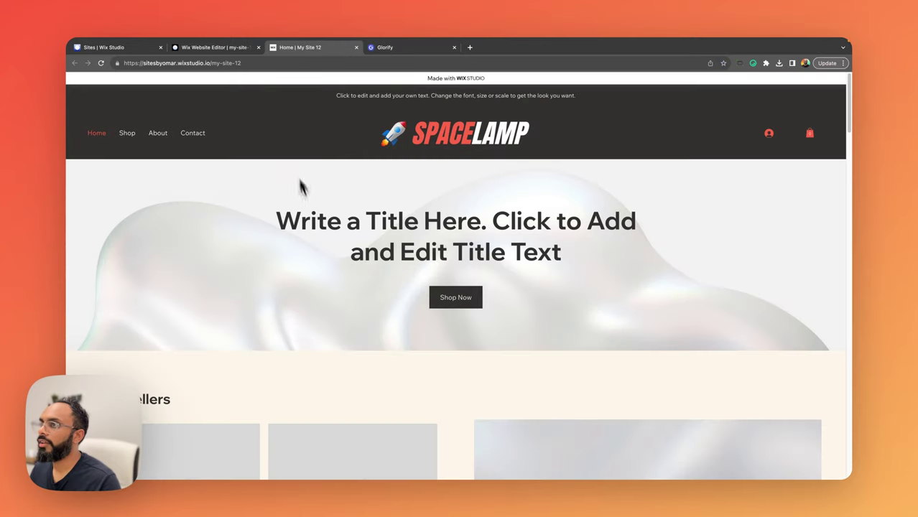
{"action": "left_click", "coordinate": [237, 47]}
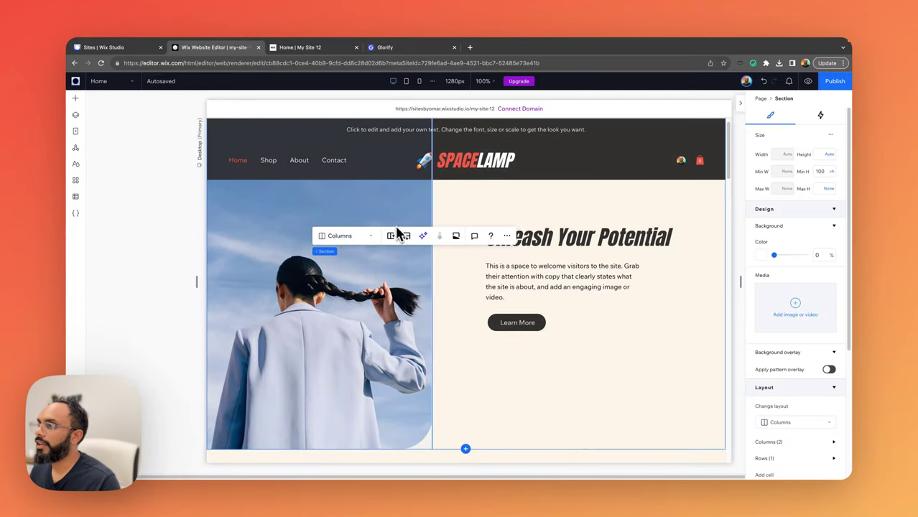
{"action": "left_click", "coordinate": [402, 49]}
{"action": "left_click", "coordinate": [458, 219]}
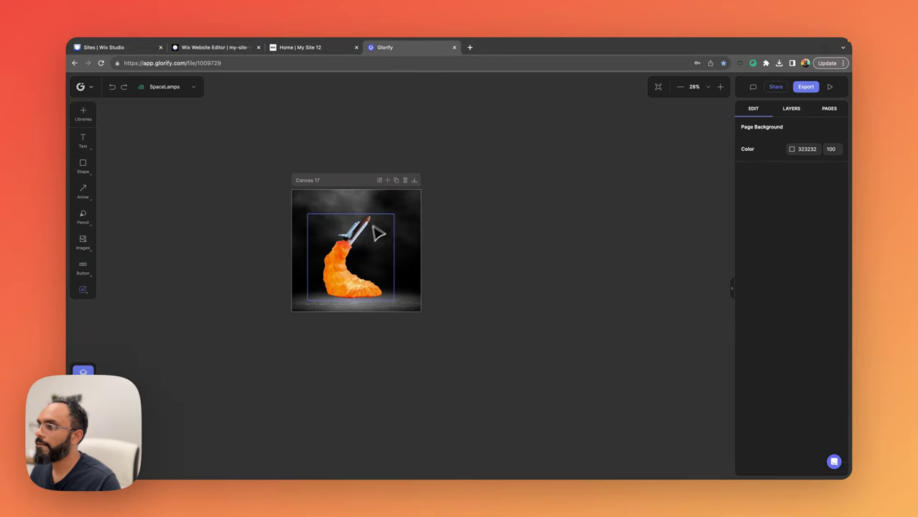
Step: Extend the canvas downward into a portrait format and reposition the rocket lamp at about X 189, Y 429
{"action": "left_click", "coordinate": [357, 179]}
{"action": "left_click_drag", "start_coordinate": [363, 313], "coordinate": [359, 338]}
{"action": "left_click", "coordinate": [355, 269]}
{"action": "left_click_drag", "start_coordinate": [359, 273], "coordinate": [362, 291]}
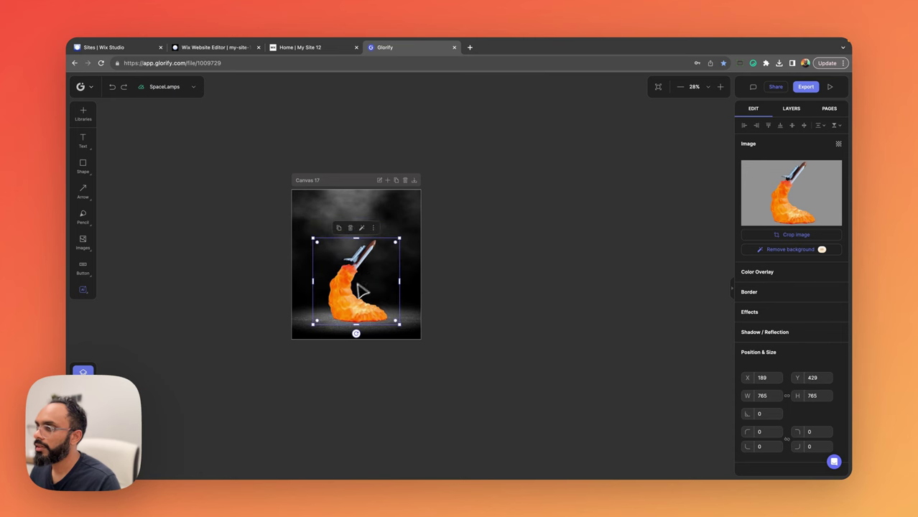
Step: Enlarge the rocket lamp to about 885 by 1026 px and center it horizontally on the portrait canvas
{"action": "left_click_drag", "start_coordinate": [398, 241], "coordinate": [359, 207]}
{"action": "left_click", "coordinate": [412, 217]}
{"action": "scroll", "coordinate": [520, 242], "scroll_direction": "left", "scroll_amount": 3}
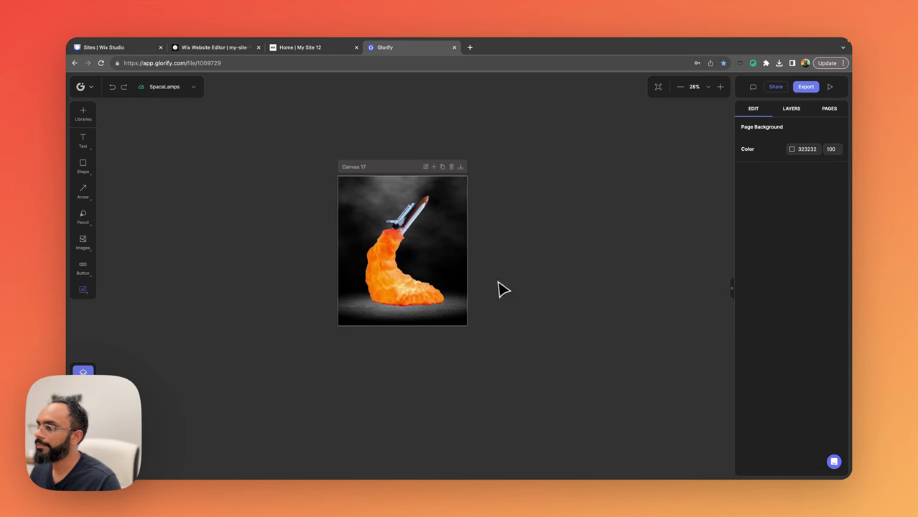
{"action": "left_click", "coordinate": [418, 257]}
{"action": "key", "text": "Escape"}
{"action": "scroll", "coordinate": [453, 262], "scroll_direction": "right", "scroll_amount": 2}
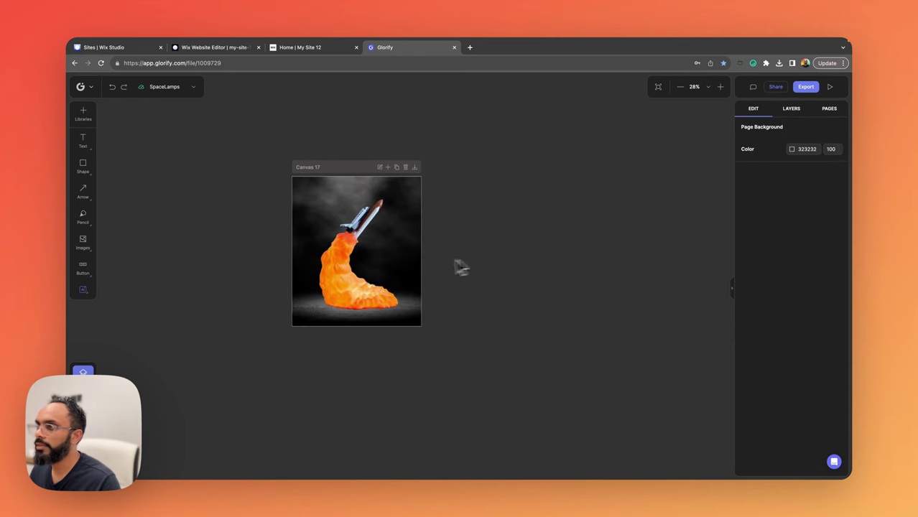
Step: Draw a circle about 786 px in diameter over the shuttle and place it behind the rocket lamp
{"action": "scroll", "coordinate": [422, 272], "scroll_direction": "up", "scroll_amount": 3}
{"action": "left_click", "coordinate": [83, 165]}
{"action": "left_click", "coordinate": [112, 190]}
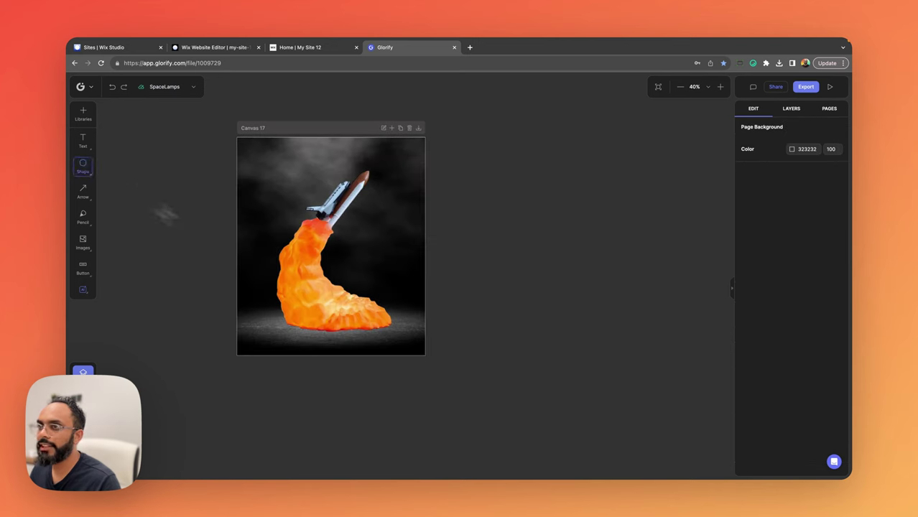
{"action": "left_click_drag", "start_coordinate": [273, 158], "coordinate": [404, 283]}
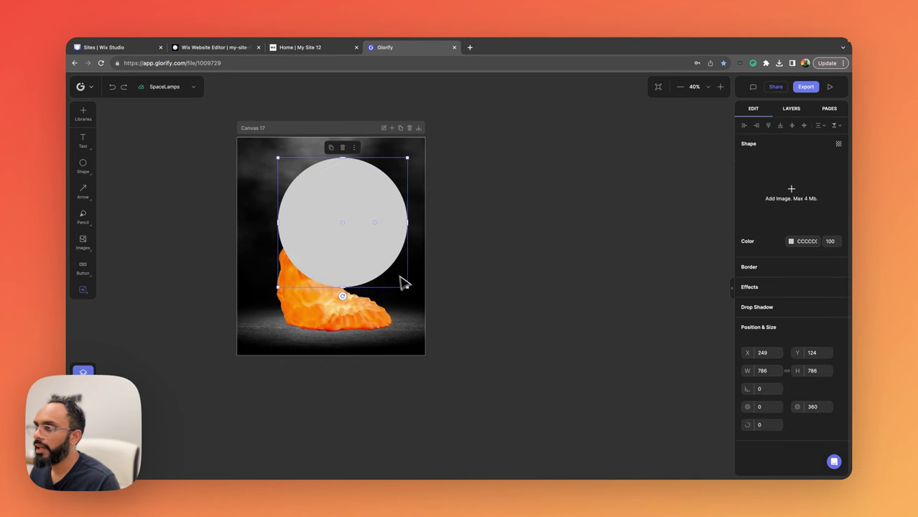
{"action": "right_click", "coordinate": [369, 258]}
{"action": "left_click", "coordinate": [402, 339]}
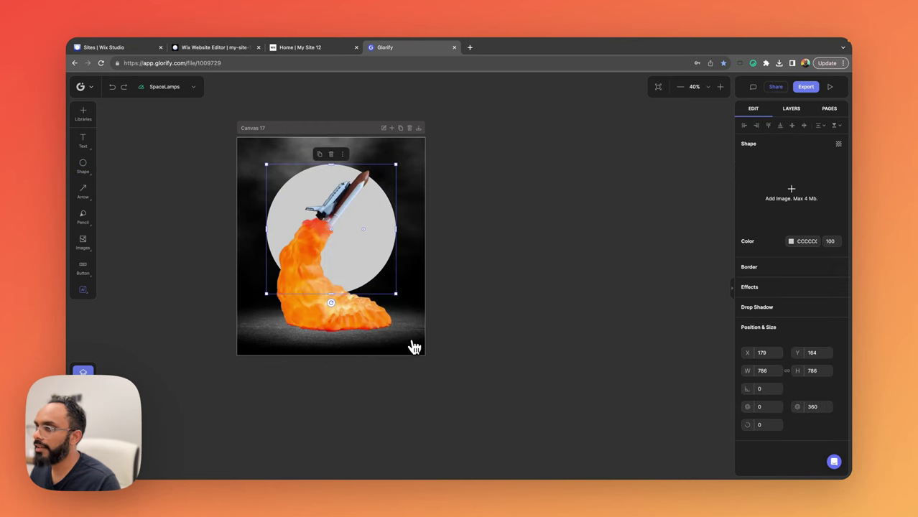
Step: Give the circle a radial gradient fill and sample orange F99B41 from the lamp for its inner stop
{"action": "left_click", "coordinate": [794, 244]}
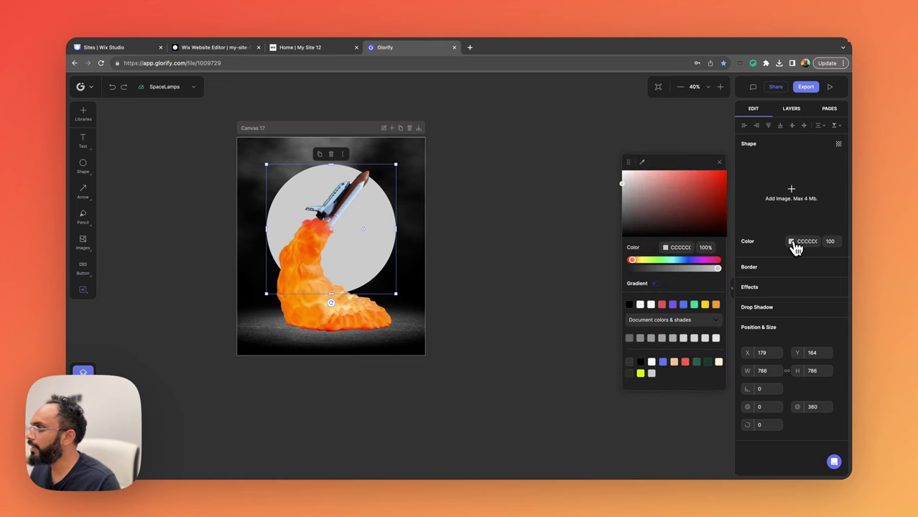
{"action": "left_click", "coordinate": [656, 283]}
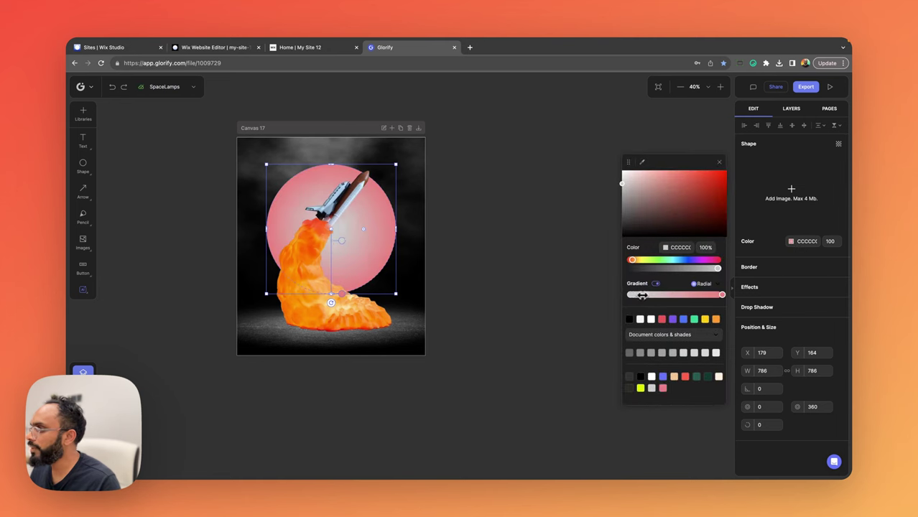
{"action": "left_click_drag", "start_coordinate": [642, 295], "coordinate": [617, 293]}
{"action": "left_click", "coordinate": [642, 162]}
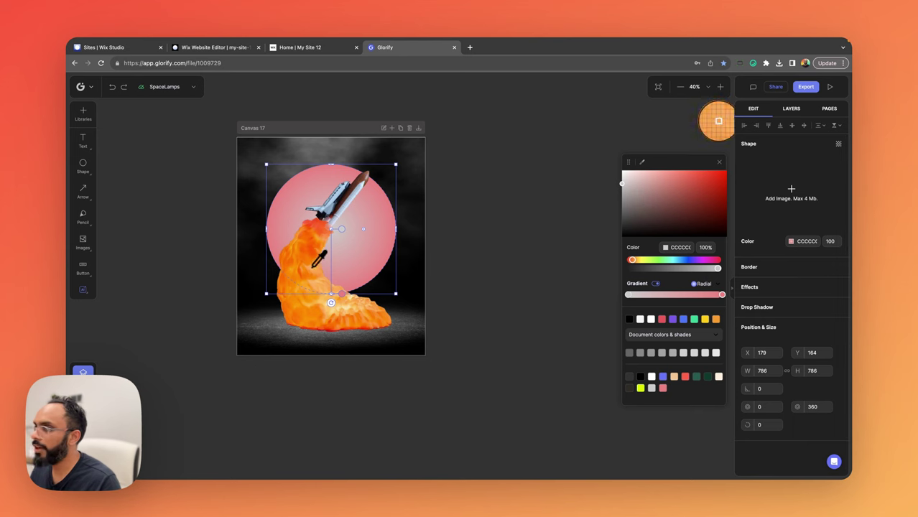
{"action": "left_click", "coordinate": [314, 277]}
Step: Set the gradient's outer stop to orange FF8C1C sampled from the lamp, with 0% opacity
{"action": "left_click", "coordinate": [722, 294]}
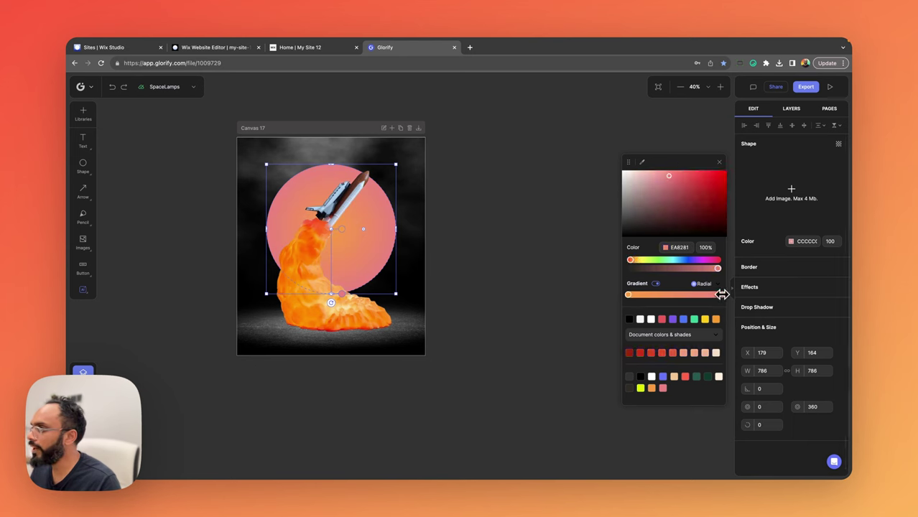
{"action": "left_click", "coordinate": [643, 164]}
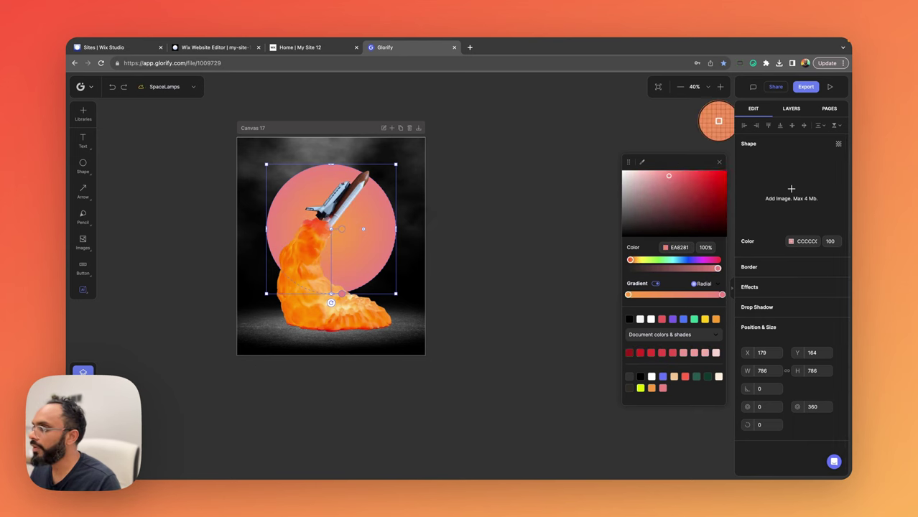
{"action": "left_click", "coordinate": [345, 270]}
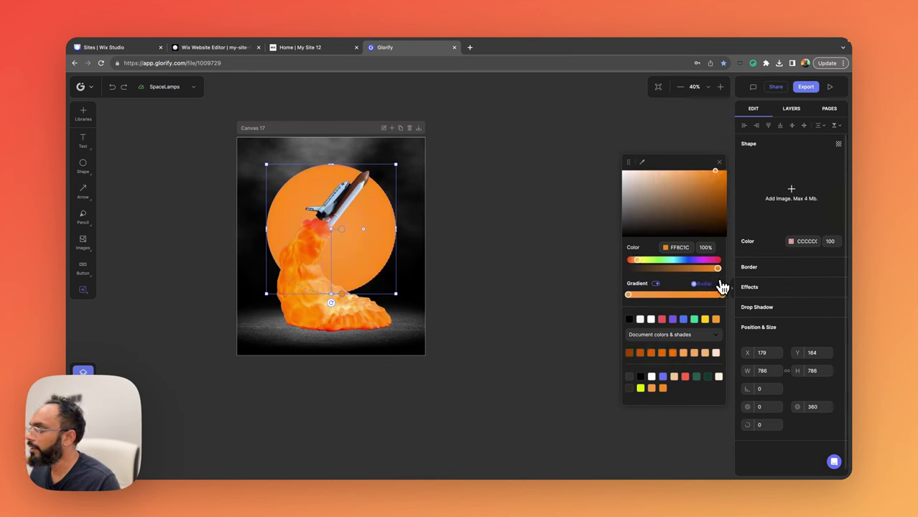
{"action": "left_click_drag", "start_coordinate": [717, 270], "coordinate": [606, 270]}
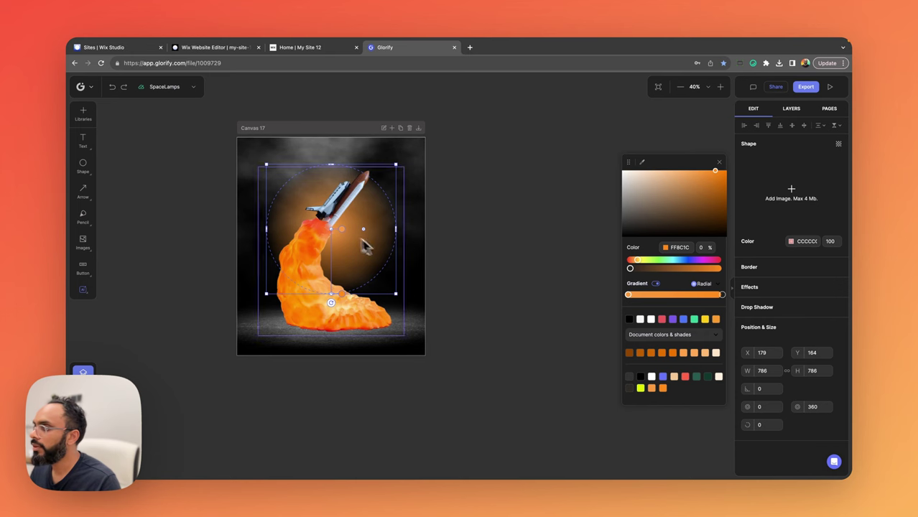
Step: Change the gradient's inner stop to the yellow-orange FBAD38 sampled from the lamp's lower flames, and leave the color picker
{"action": "left_click", "coordinate": [629, 295]}
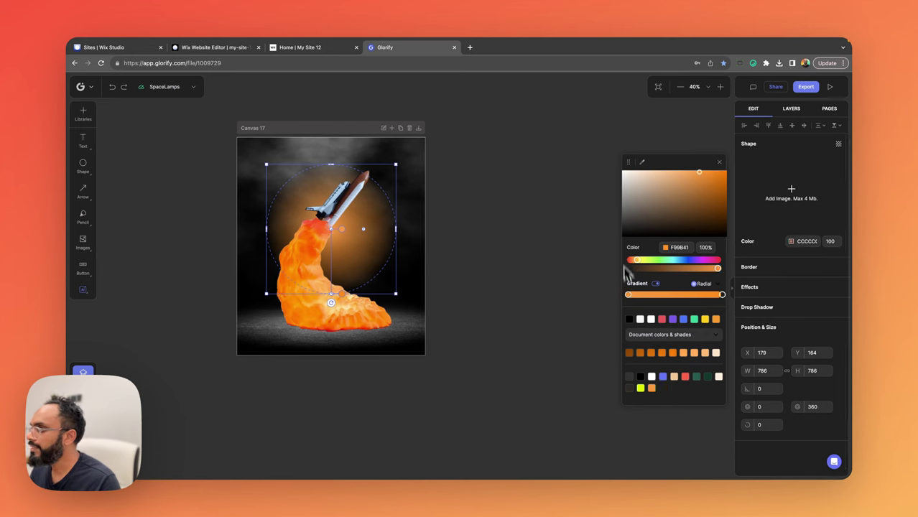
{"action": "left_click", "coordinate": [642, 162]}
{"action": "left_click", "coordinate": [313, 305]}
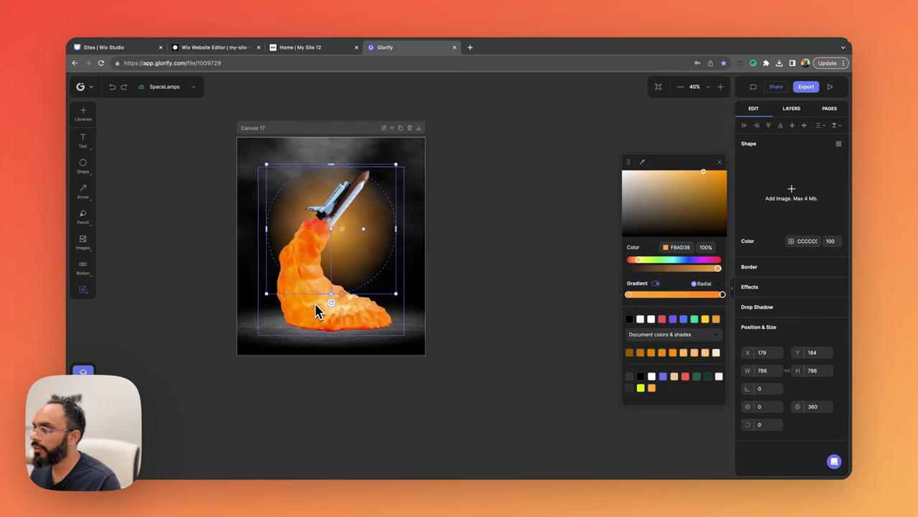
{"action": "left_click", "coordinate": [367, 223]}
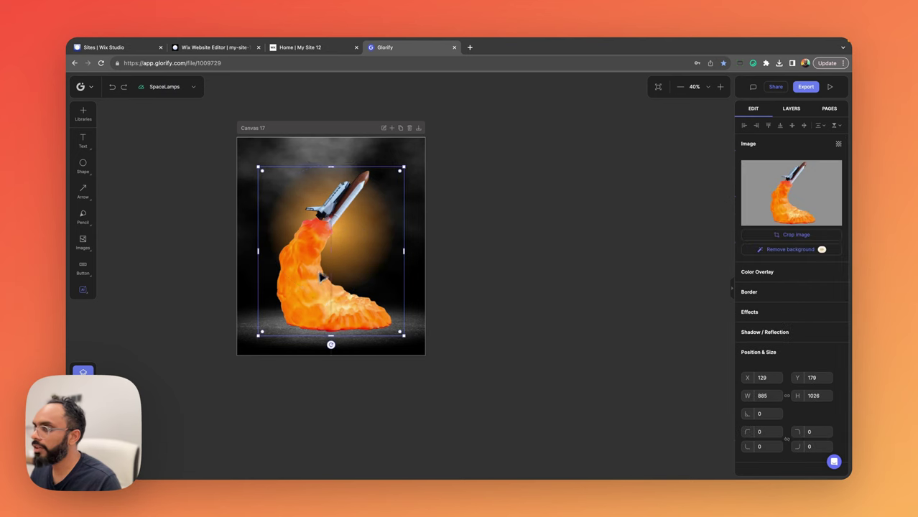
Step: Lock the rocket lamp image and place a glow circle of about 697 by 683 px behind the lower flames
{"action": "right_click", "coordinate": [320, 316]}
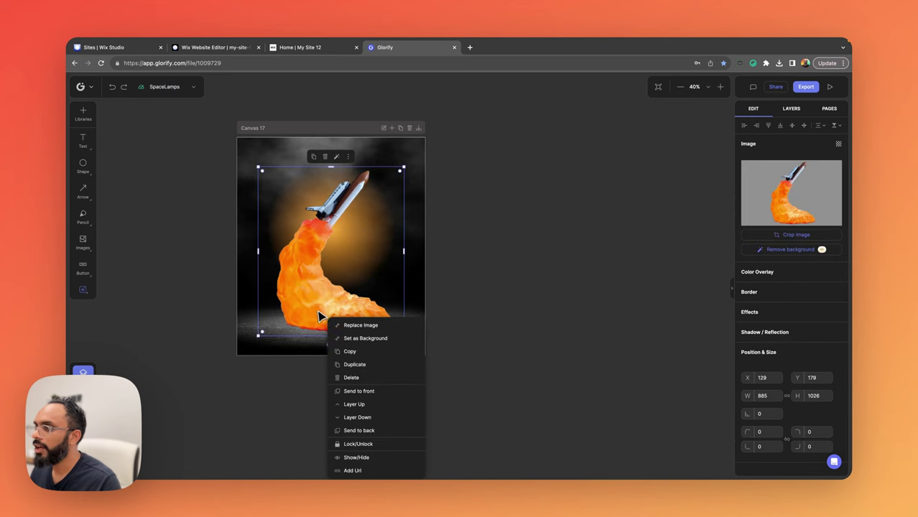
{"action": "left_click", "coordinate": [380, 444]}
{"action": "left_click", "coordinate": [371, 250]}
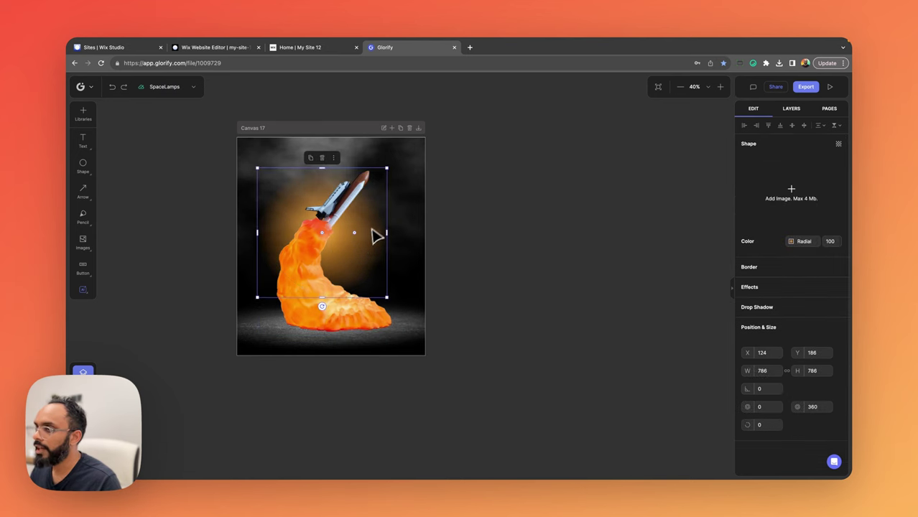
{"action": "left_click_drag", "start_coordinate": [384, 234], "coordinate": [332, 268]}
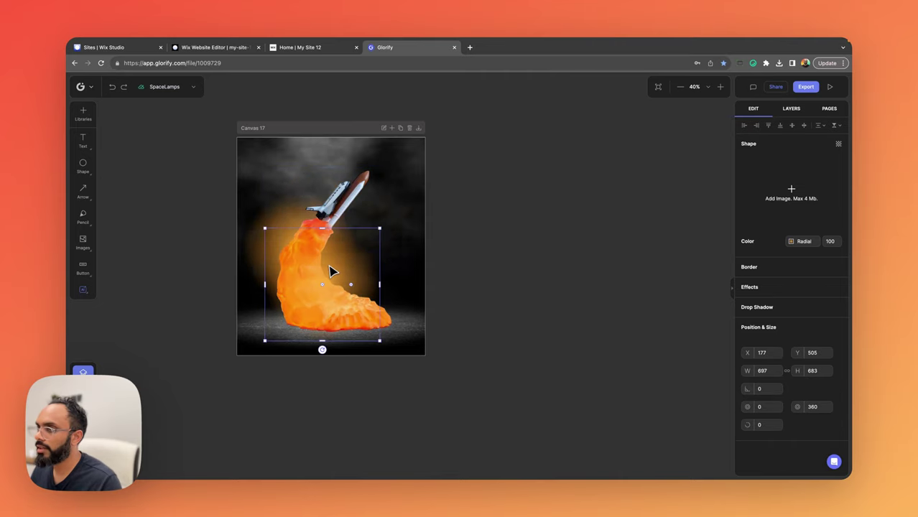
{"action": "double_click", "coordinate": [332, 268]}
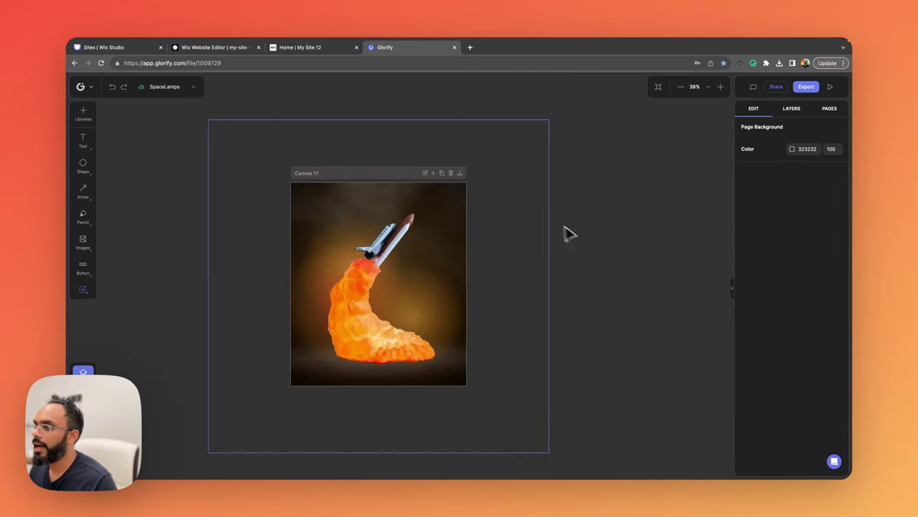
Step: Lock the large glow circle that extends beyond Canvas 17
{"action": "left_click", "coordinate": [83, 113]}
{"action": "right_click", "coordinate": [375, 199]}
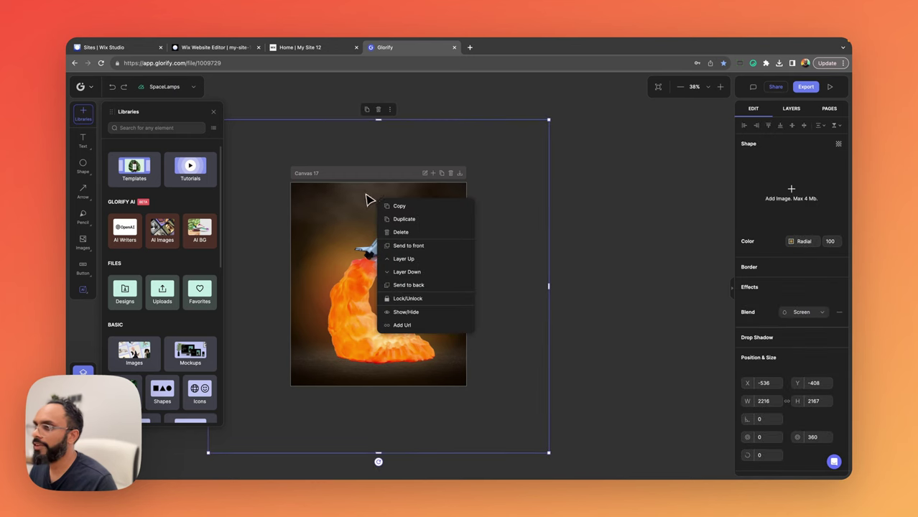
{"action": "left_click", "coordinate": [452, 312]}
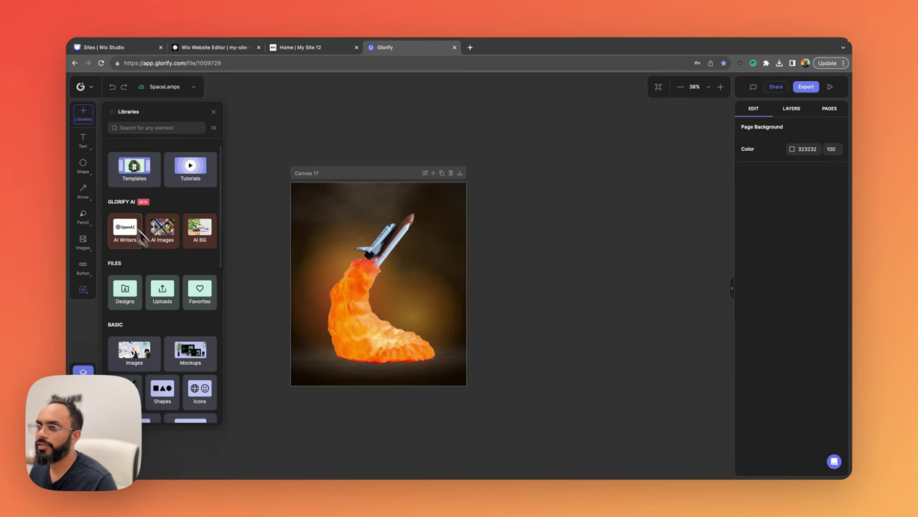
Step: Add a bright round flare from the Flares and Lights effects to the rocket's lower flames, and close the library
{"action": "scroll", "coordinate": [181, 285], "scroll_direction": "down", "scroll_amount": 5}
{"action": "left_click", "coordinate": [164, 326]}
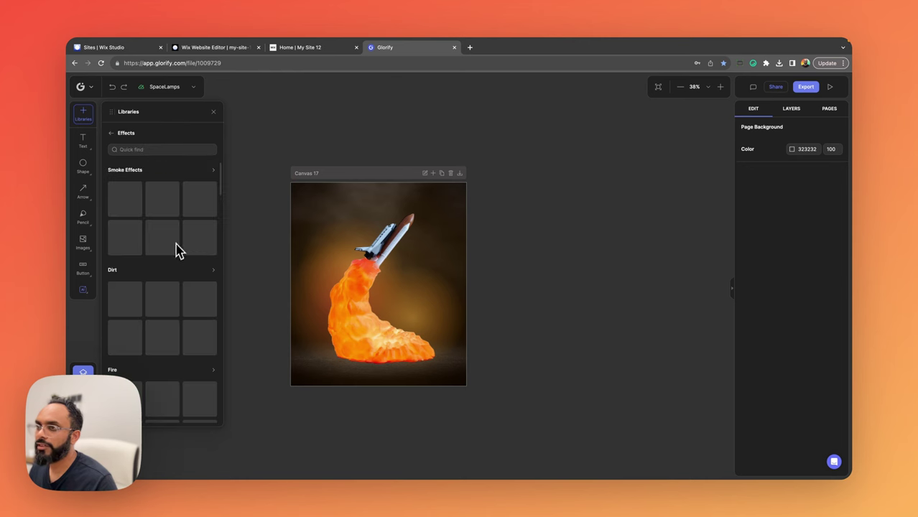
{"action": "scroll", "coordinate": [165, 299], "scroll_direction": "down", "scroll_amount": 6}
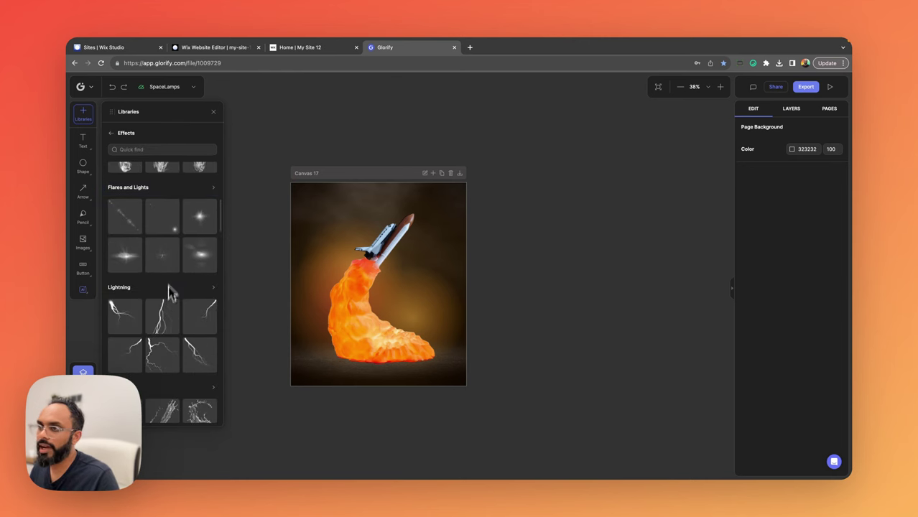
{"action": "scroll", "coordinate": [153, 215], "scroll_direction": "up", "scroll_amount": 8}
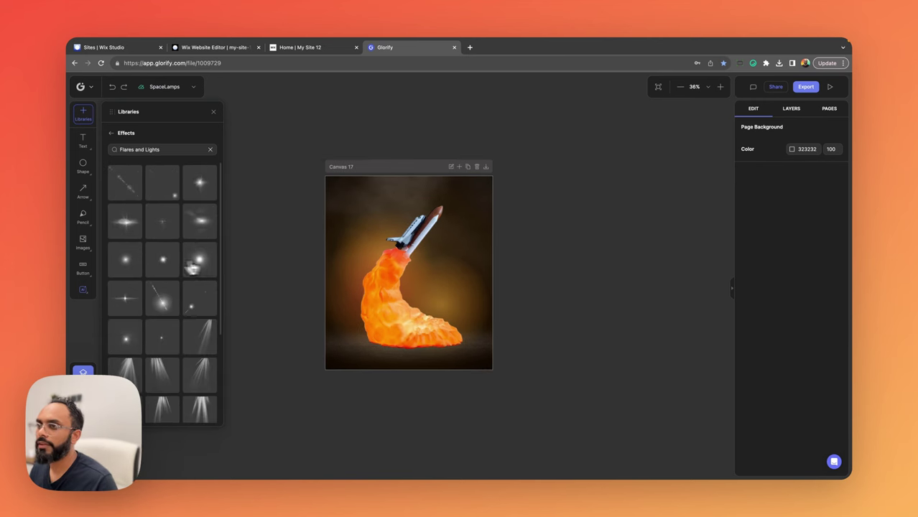
{"action": "left_click_drag", "start_coordinate": [198, 260], "coordinate": [422, 297]}
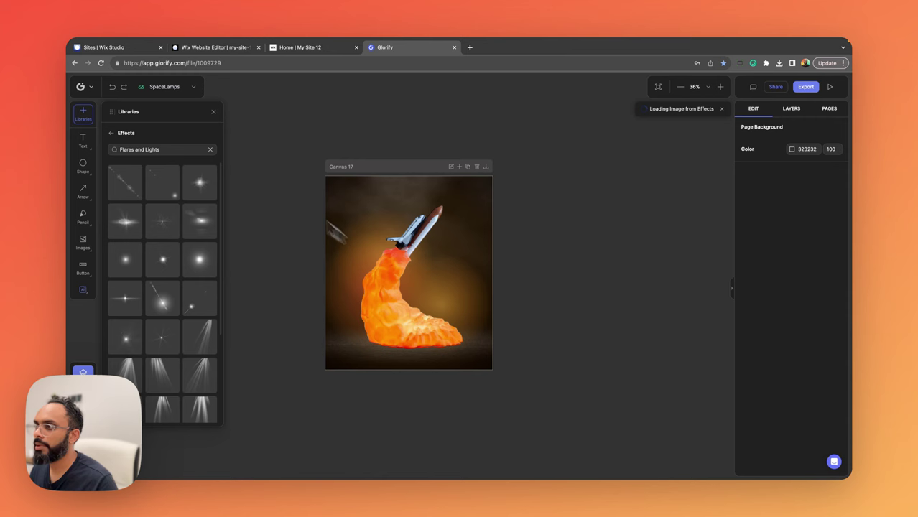
{"action": "left_click", "coordinate": [213, 113]}
Step: Select the rocket lamp image in Canvas 17's layers and give it a ground shadow
{"action": "scroll", "coordinate": [644, 273], "scroll_direction": "down", "scroll_amount": 3}
{"action": "left_click", "coordinate": [792, 110]}
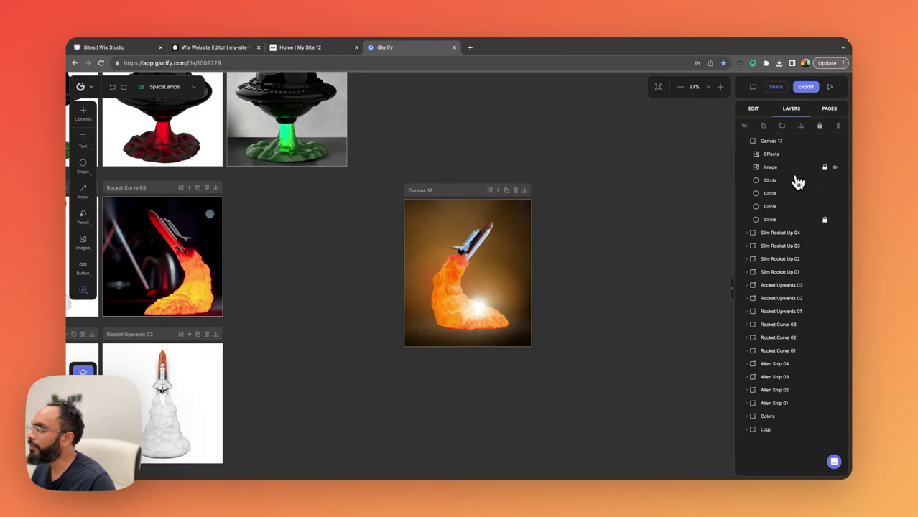
{"action": "left_click", "coordinate": [775, 168]}
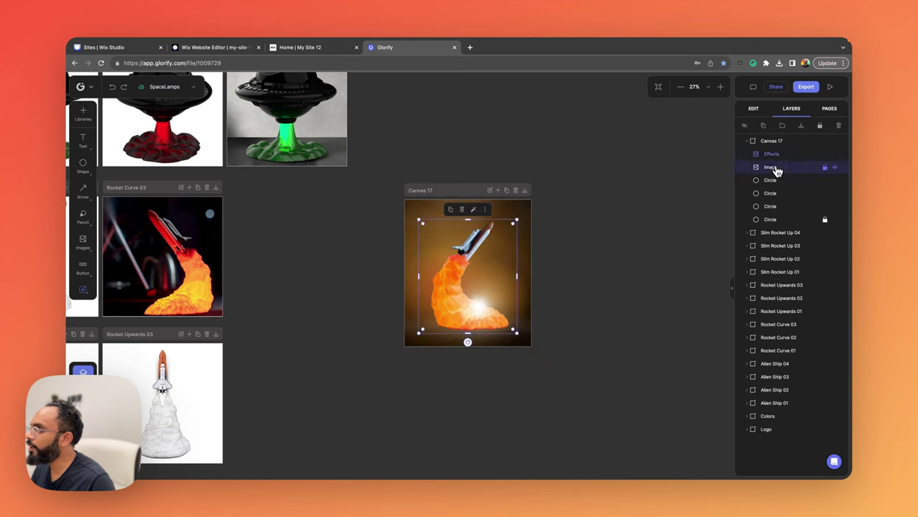
{"action": "left_click", "coordinate": [752, 110]}
{"action": "left_click", "coordinate": [785, 324]}
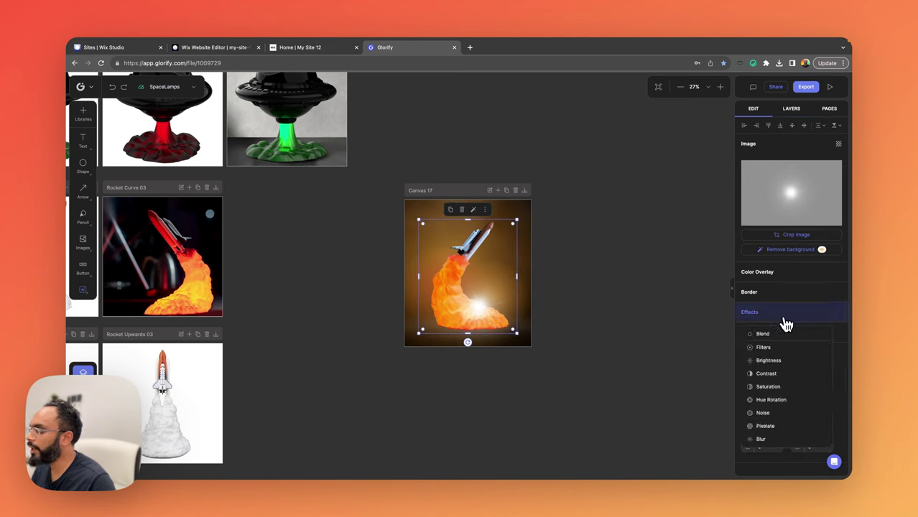
{"action": "left_click", "coordinate": [785, 314]}
{"action": "left_click", "coordinate": [778, 338]}
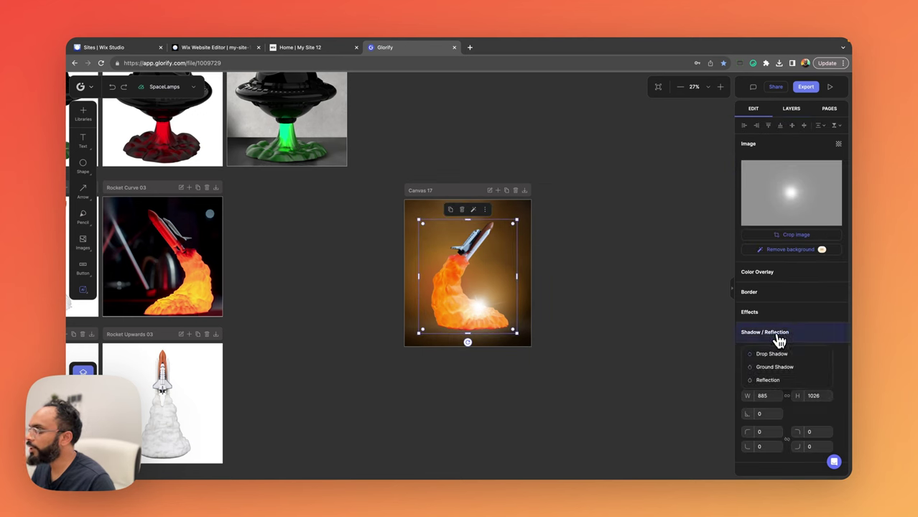
{"action": "left_click", "coordinate": [777, 367]}
Step: Set the ground shadow's vertical position to 88 and adjust its blur
{"action": "left_click", "coordinate": [809, 354]}
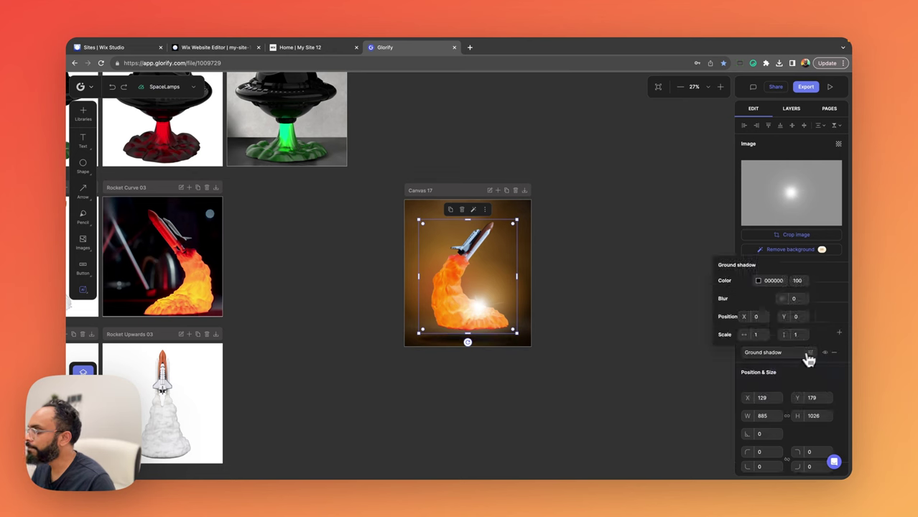
{"action": "left_click_drag", "start_coordinate": [787, 316], "coordinate": [826, 328]}
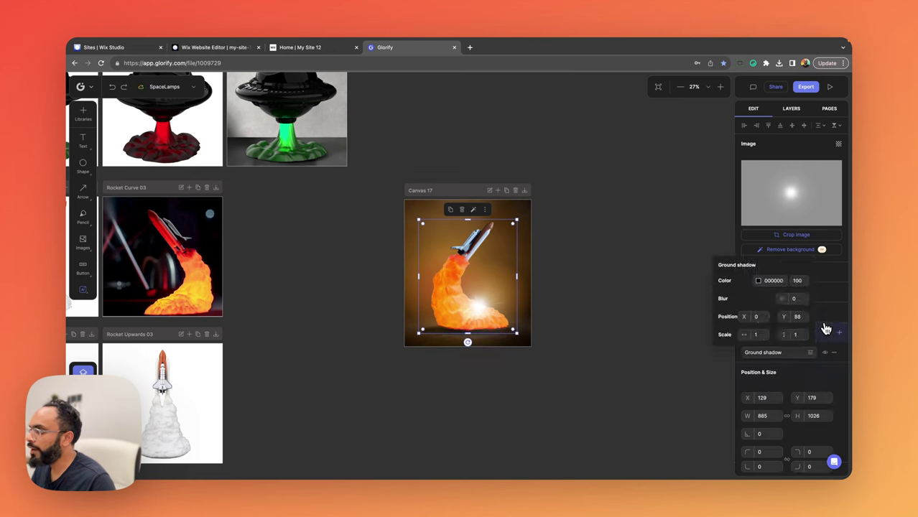
{"action": "mouse_move", "coordinate": [789, 298]}
{"action": "left_mouse_down"}
{"action": "mouse_move", "coordinate": [815, 307]}
{"action": "mouse_move", "coordinate": [799, 303]}
{"action": "left_mouse_up"}
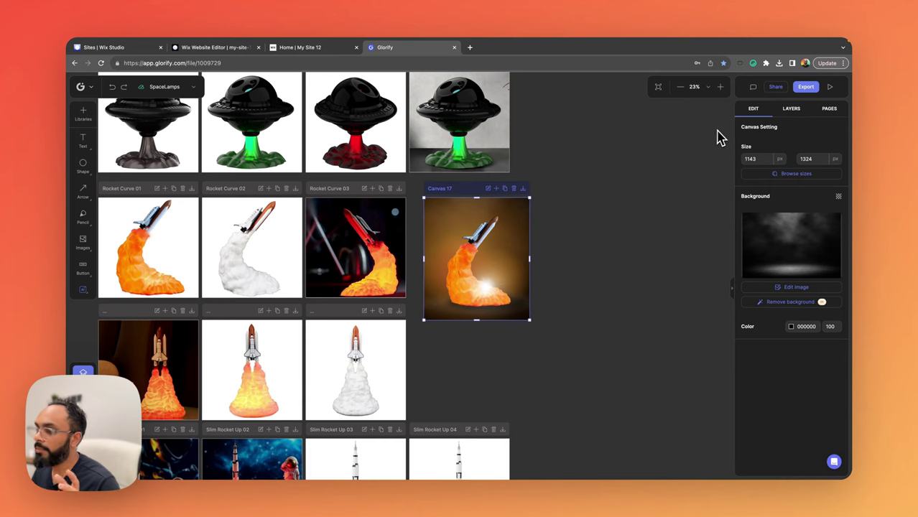
Step: Export Canvas 17 as a PNG at 1x size
{"action": "left_click", "coordinate": [806, 86]}
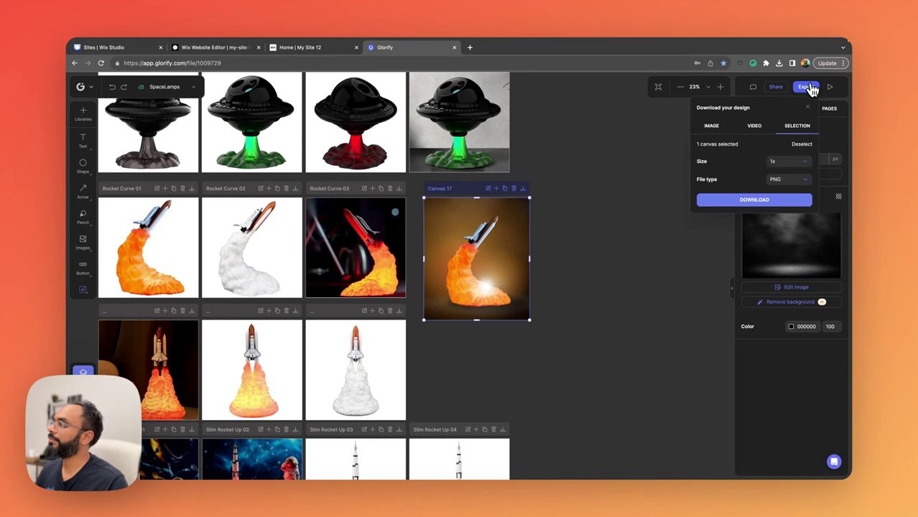
{"action": "left_click", "coordinate": [747, 199]}
{"action": "left_click", "coordinate": [668, 224]}
{"action": "scroll", "coordinate": [610, 208], "scroll_direction": "down", "scroll_amount": 5}
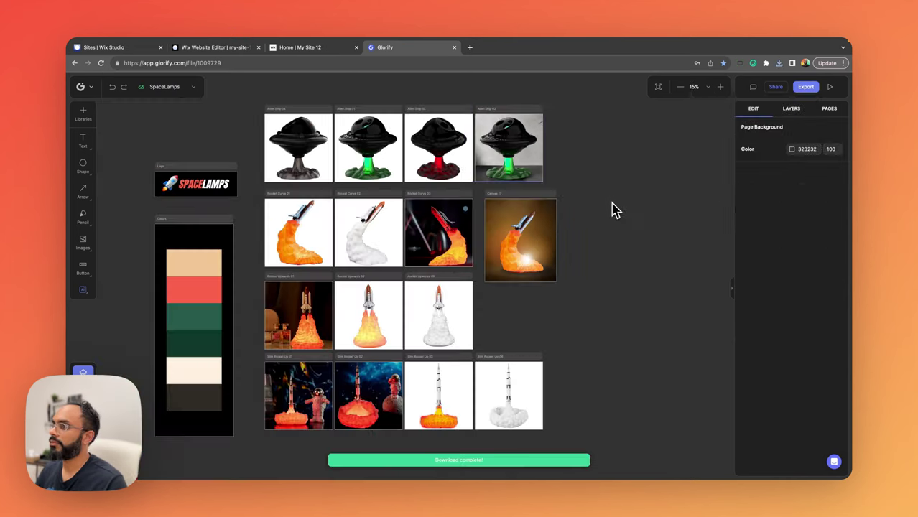
Step: Switch to the Wix Website Editor and open the image chooser for the home page's hero photo
{"action": "left_click", "coordinate": [175, 49]}
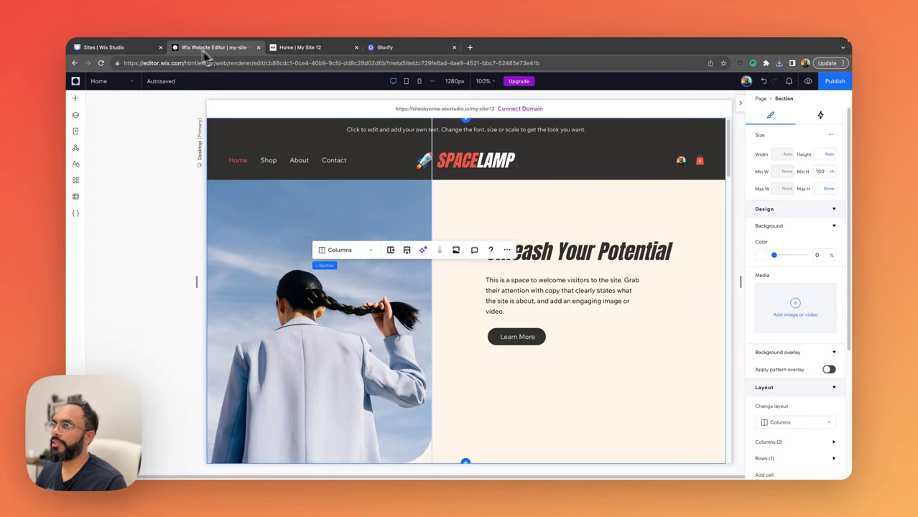
{"action": "left_click", "coordinate": [275, 49]}
{"action": "left_click", "coordinate": [251, 49]}
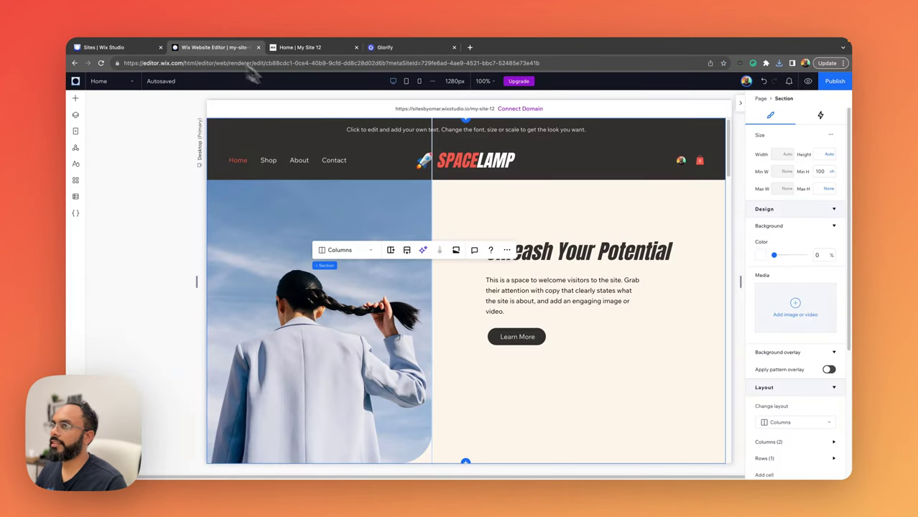
{"action": "left_click", "coordinate": [339, 290]}
{"action": "left_click", "coordinate": [332, 336]}
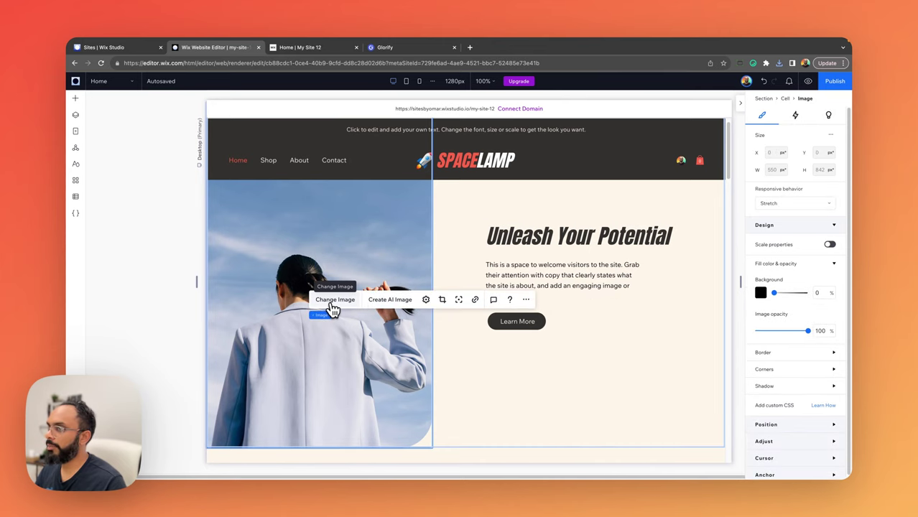
{"action": "left_click", "coordinate": [331, 308]}
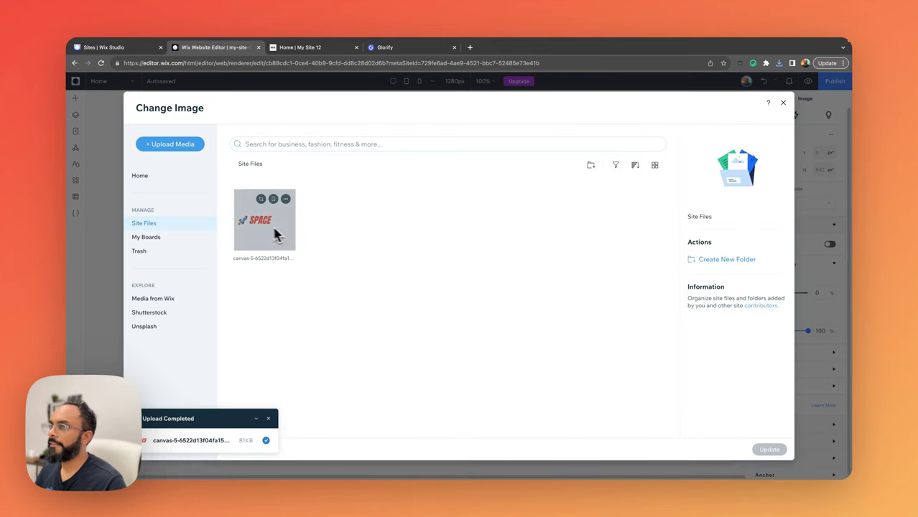
Step: Upload the exported canvas-17 PNG from Downloads and use it as the hero image
{"action": "left_click", "coordinate": [171, 144]}
{"action": "left_click", "coordinate": [483, 291]}
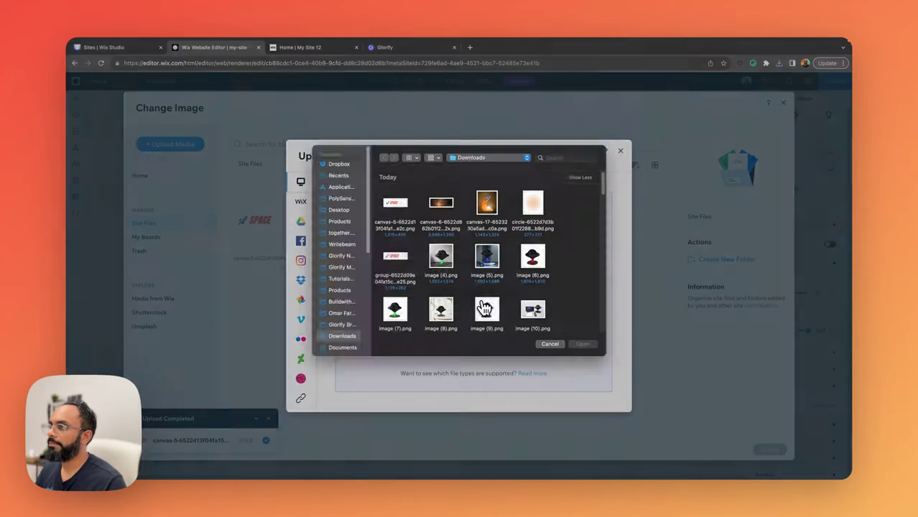
{"action": "left_click", "coordinate": [487, 205]}
{"action": "left_click", "coordinate": [582, 344]}
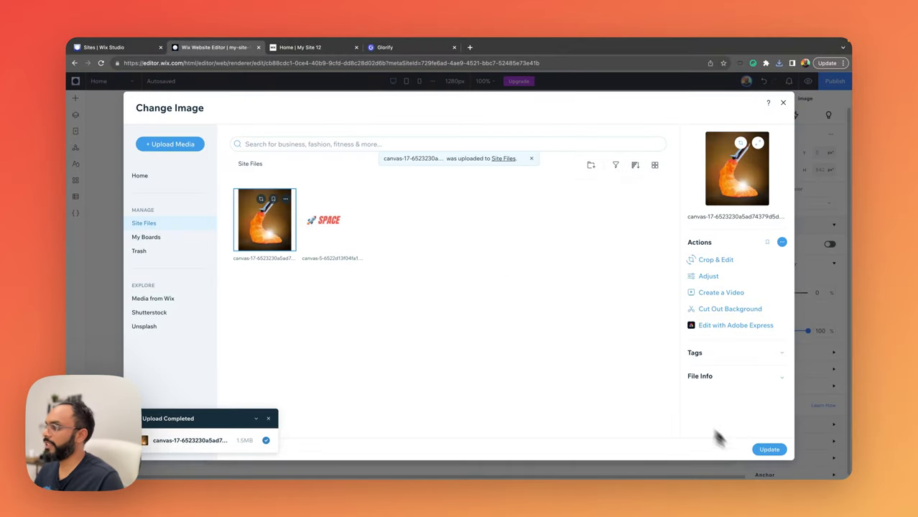
{"action": "left_click", "coordinate": [769, 449]}
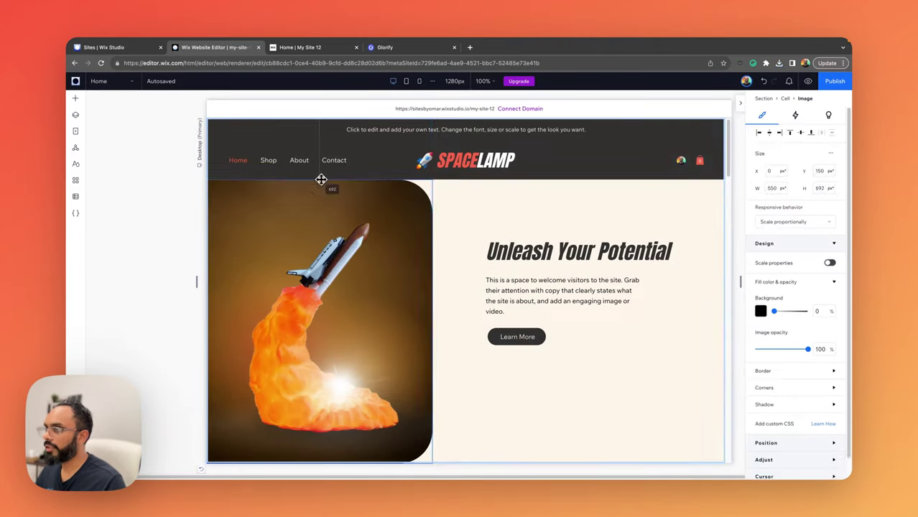
Step: Resize the hero image to 692 px high starting at Y 150 px, and remove the announcement text bar above the header menu
{"action": "left_click", "coordinate": [321, 179]}
{"action": "right_click", "coordinate": [331, 209]}
{"action": "left_click", "coordinate": [103, 227]}
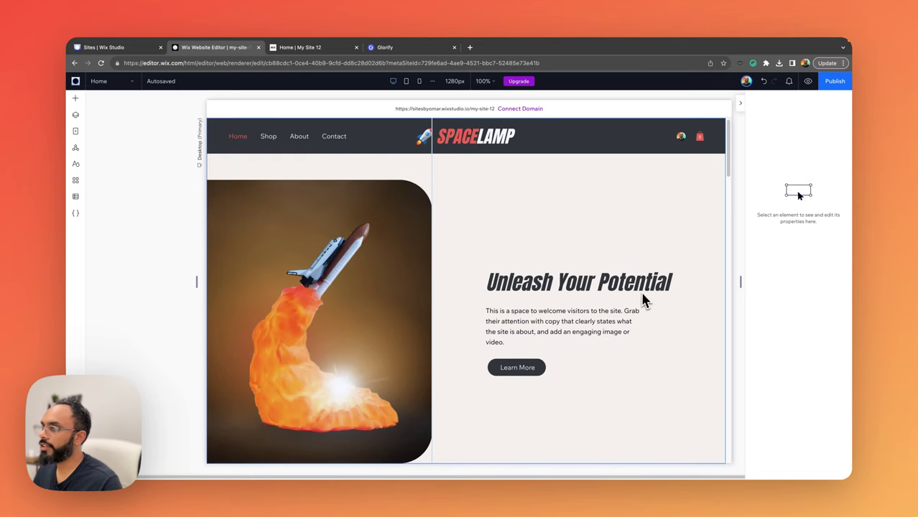
{"action": "scroll", "coordinate": [568, 302], "scroll_direction": "down", "scroll_amount": 6}
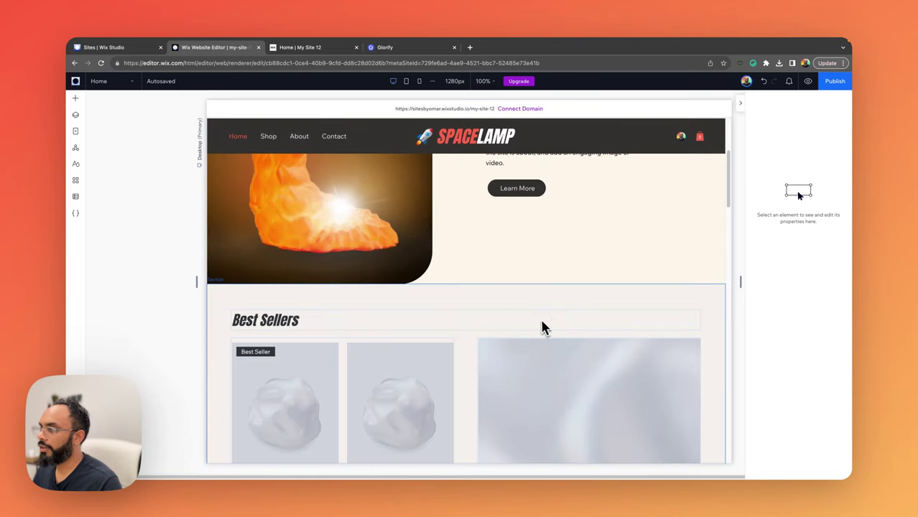
{"action": "scroll", "coordinate": [571, 314], "scroll_direction": "up", "scroll_amount": 6}
{"action": "left_click", "coordinate": [535, 208]}
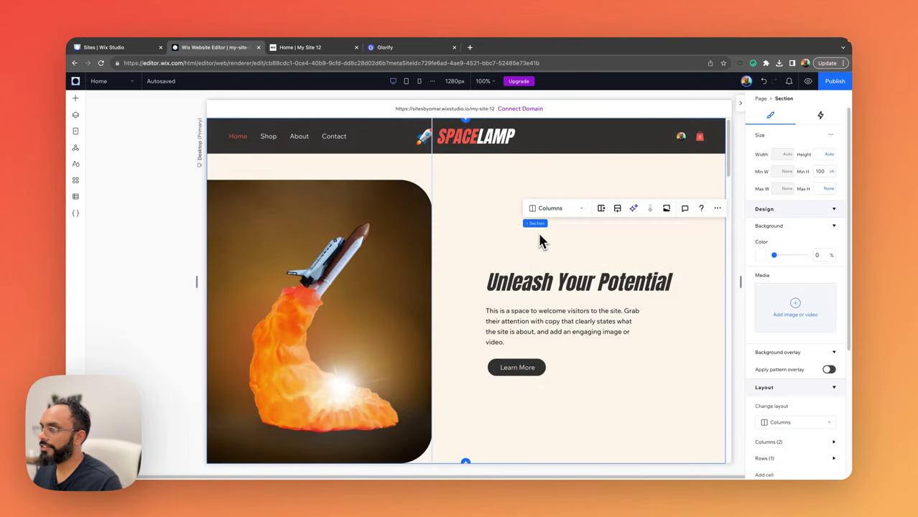
{"action": "left_click", "coordinate": [292, 188]}
{"action": "left_click", "coordinate": [292, 156]}
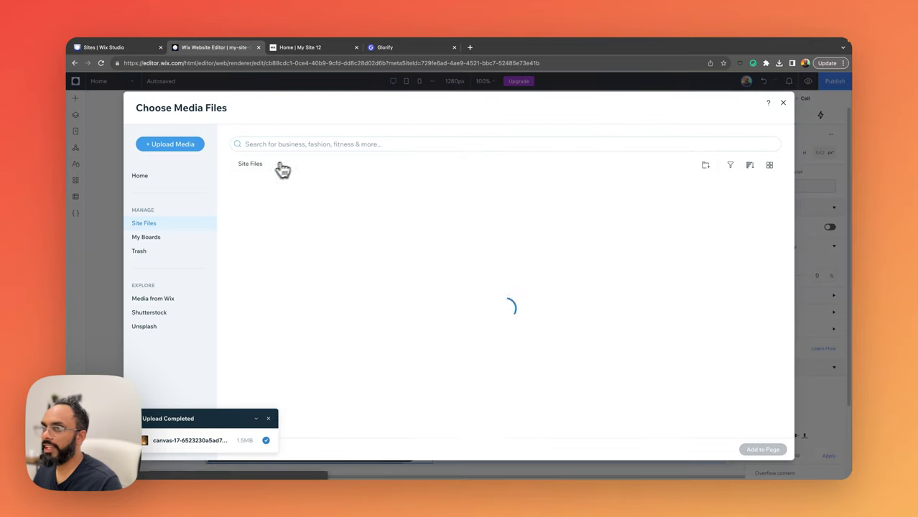
{"action": "left_click", "coordinate": [774, 99]}
{"action": "left_click", "coordinate": [287, 157]}
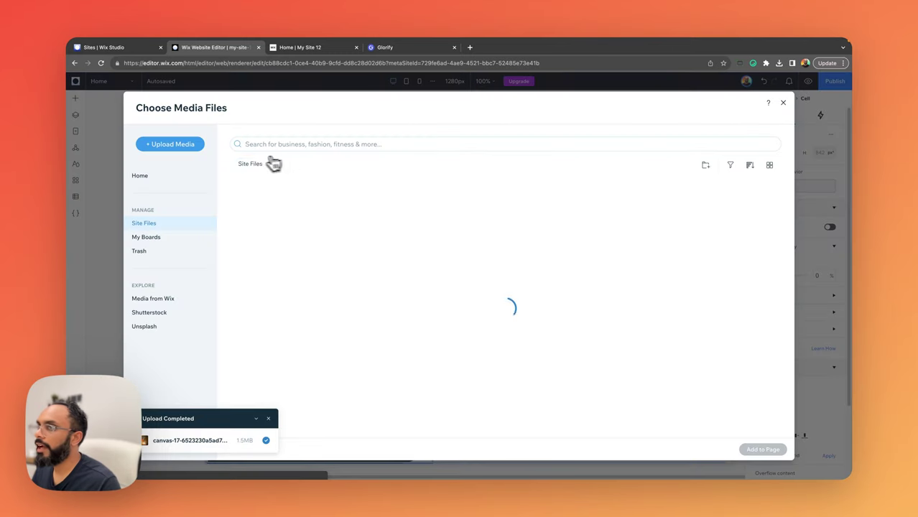
{"action": "left_click", "coordinate": [776, 102]}
{"action": "left_click", "coordinate": [535, 190]}
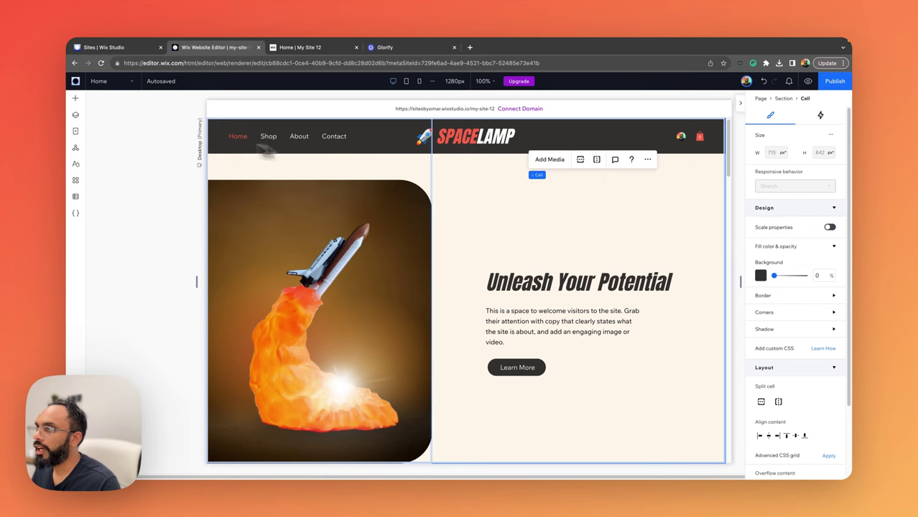
Step: Fill the hero section's background with the darkest theme color in the first palette row at 100% opacity
{"action": "left_click", "coordinate": [76, 115]}
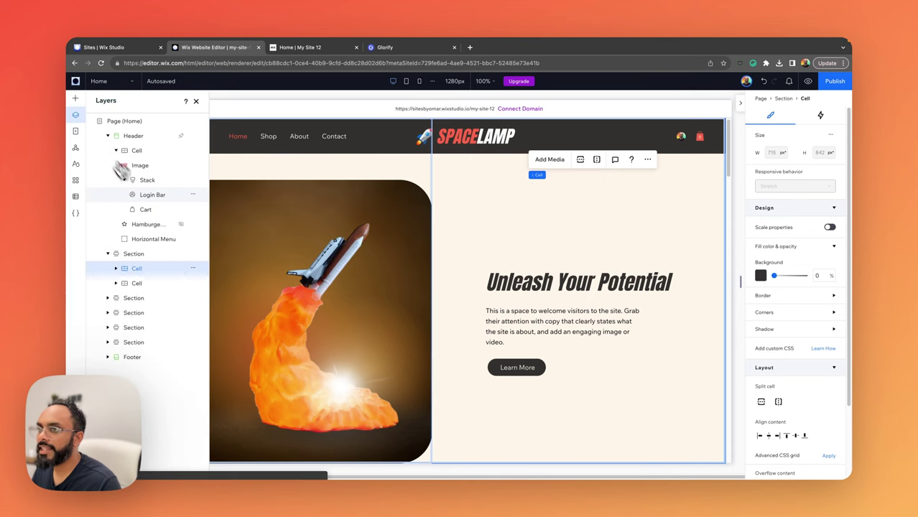
{"action": "left_click", "coordinate": [146, 257]}
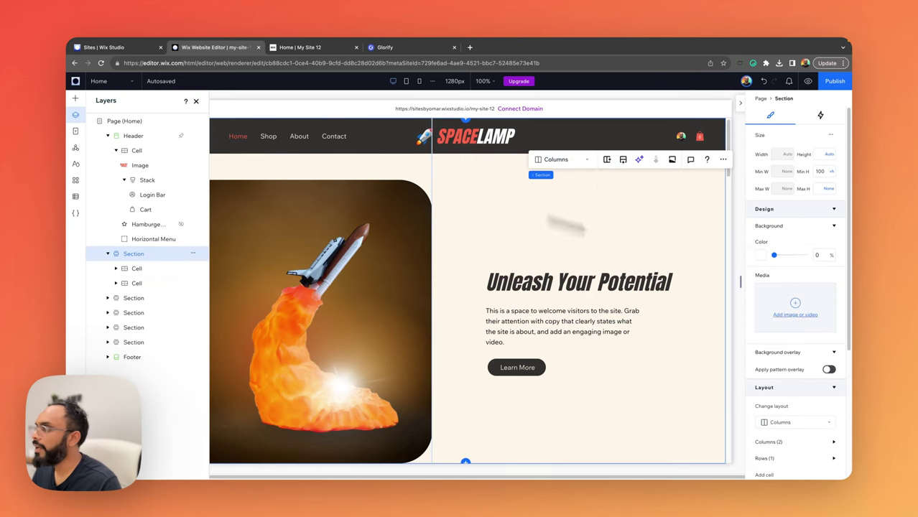
{"action": "left_click", "coordinate": [762, 256]}
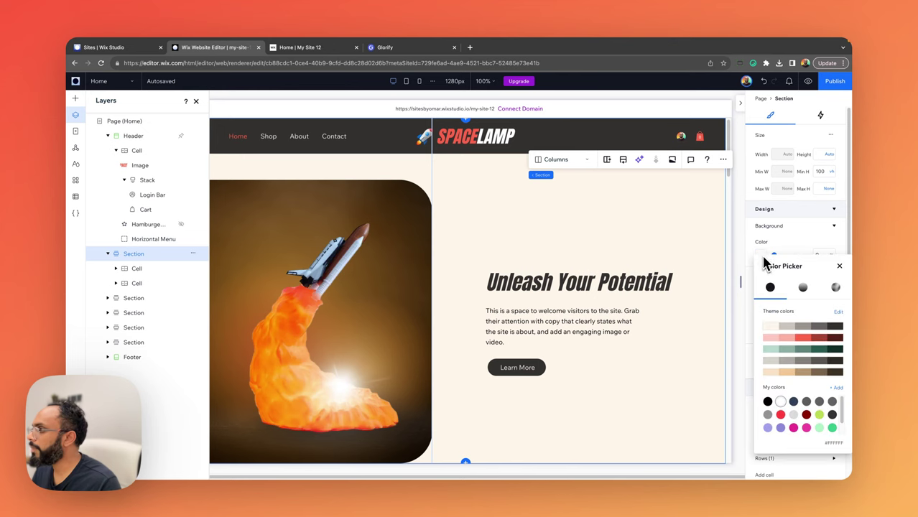
{"action": "left_click", "coordinate": [835, 327]}
{"action": "left_click", "coordinate": [839, 265]}
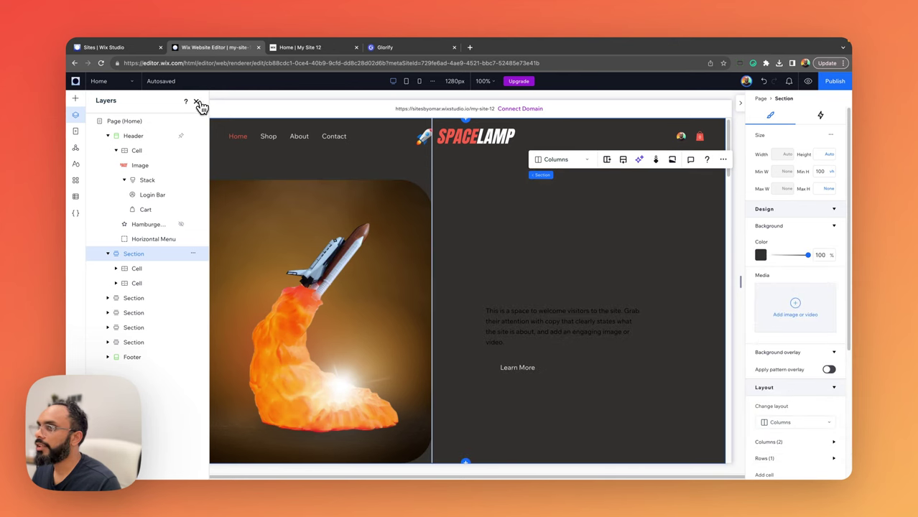
{"action": "left_click", "coordinate": [195, 101]}
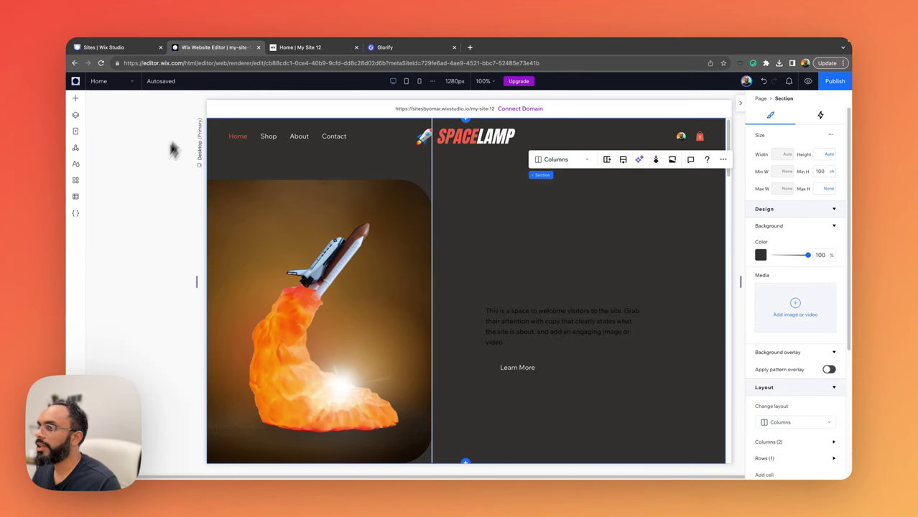
Step: Lower the brightness of the darkest Background & Text swatch in the site color styles to make it nearly black
{"action": "left_click", "coordinate": [75, 165]}
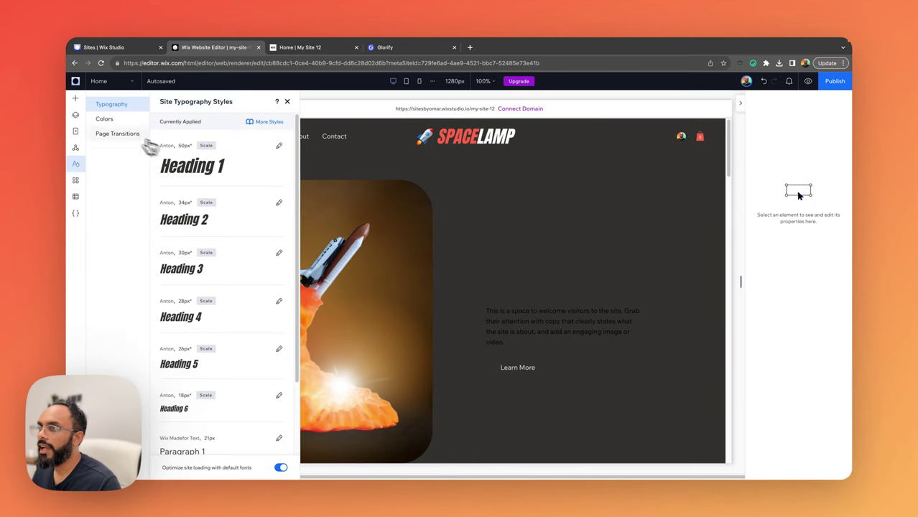
{"action": "left_click", "coordinate": [117, 120]}
{"action": "left_click", "coordinate": [281, 159]}
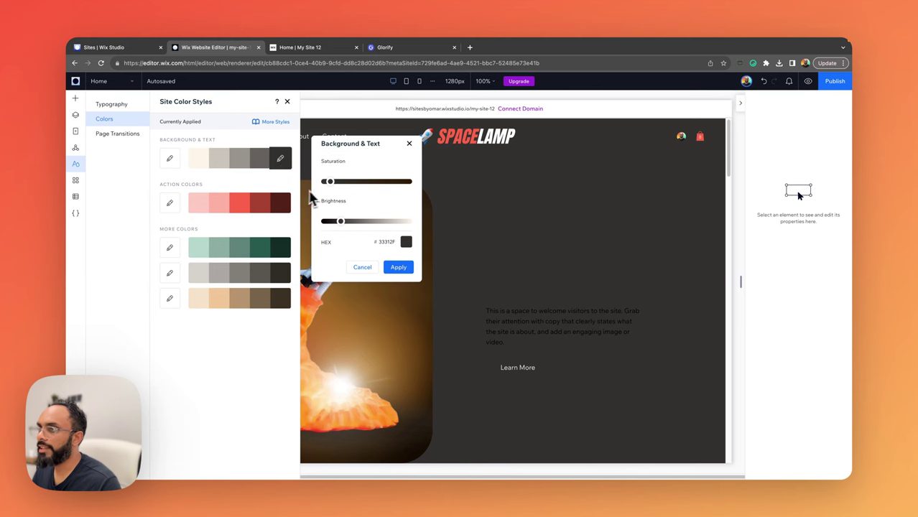
{"action": "left_click_drag", "start_coordinate": [336, 225], "coordinate": [342, 222]}
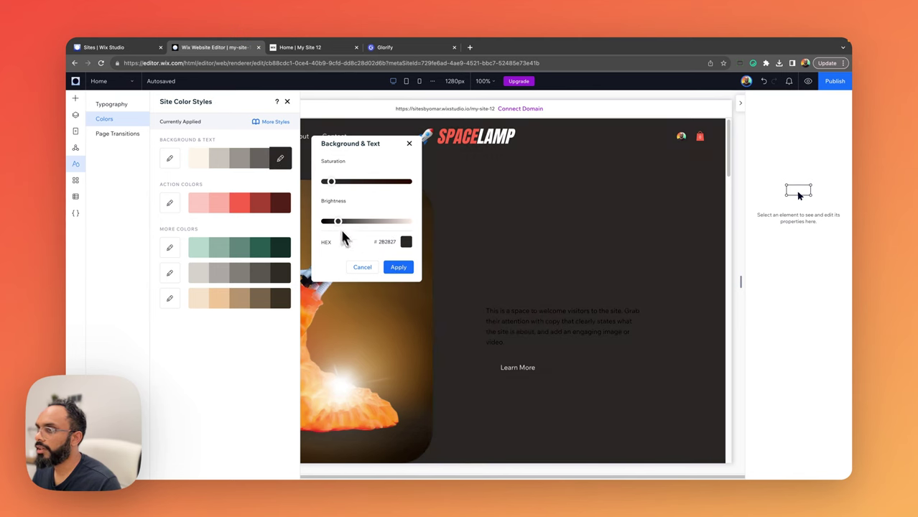
{"action": "left_click", "coordinate": [518, 307]}
Step: Recolor the hero section's paragraph text to a light gray that reads on the dark background
{"action": "left_click", "coordinate": [549, 331]}
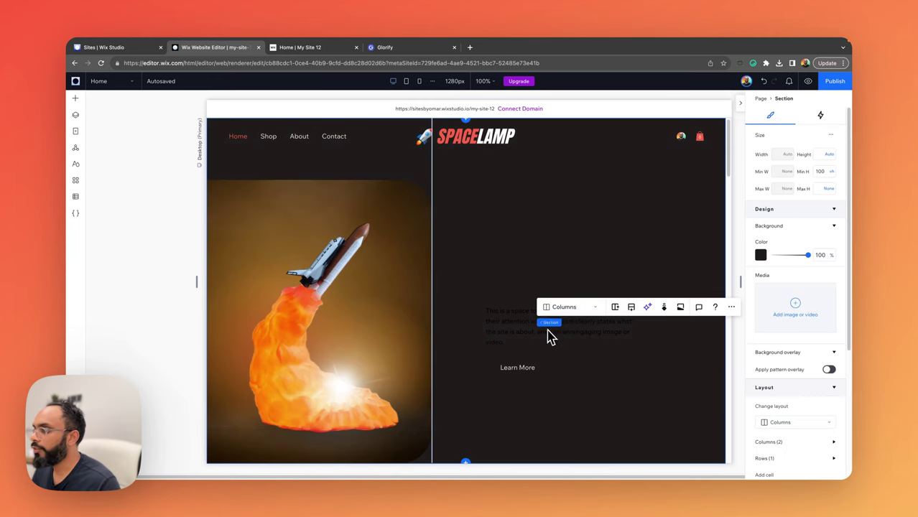
{"action": "left_click", "coordinate": [510, 323]}
{"action": "left_click", "coordinate": [513, 322]}
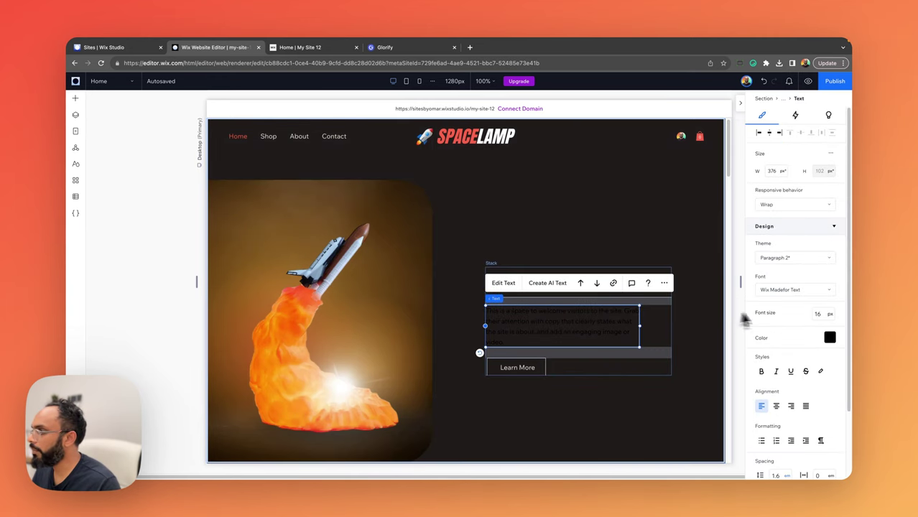
{"action": "left_click", "coordinate": [831, 336]}
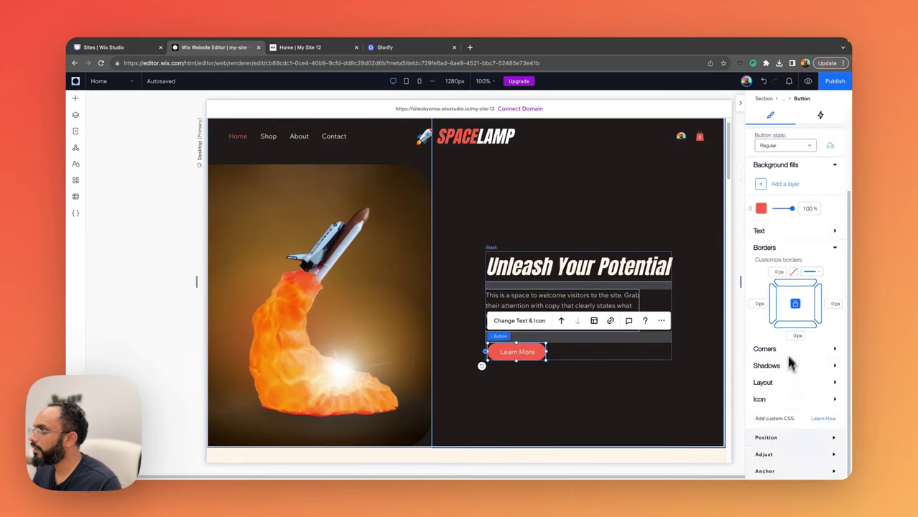
Step: Apply the Heading 6 theme to the Learn More button's text and switch its design settings to the Hover state
{"action": "scroll", "coordinate": [789, 362], "scroll_direction": "up", "scroll_amount": 2}
{"action": "left_click", "coordinate": [770, 341]}
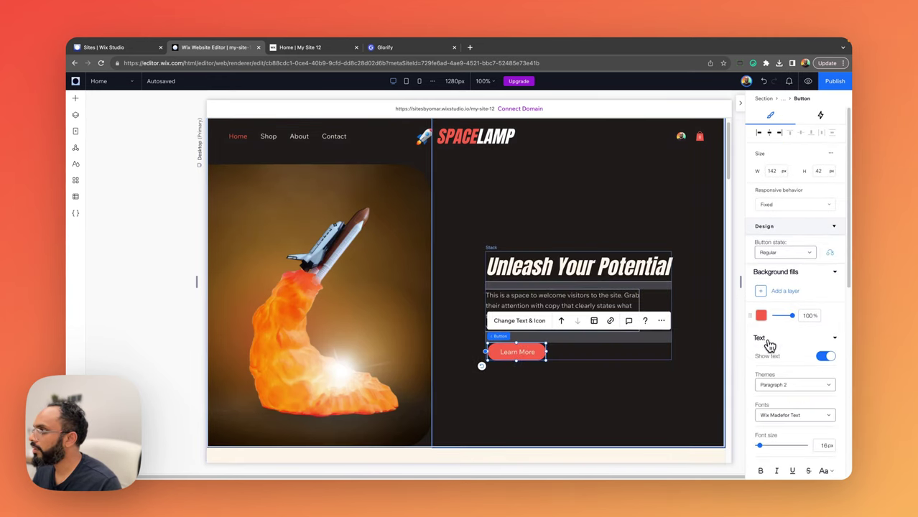
{"action": "left_click", "coordinate": [786, 383]}
{"action": "scroll", "coordinate": [789, 409], "scroll_direction": "up", "scroll_amount": 1}
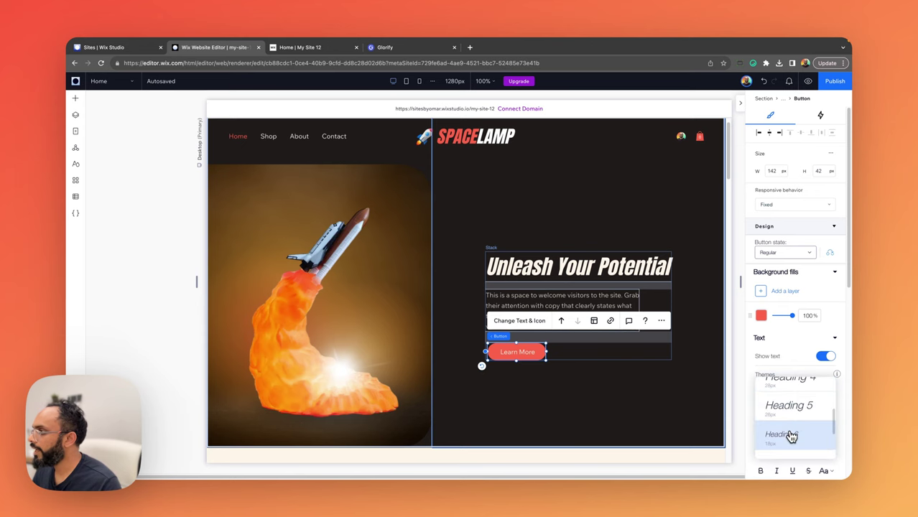
{"action": "left_click", "coordinate": [790, 433]}
{"action": "scroll", "coordinate": [792, 433], "scroll_direction": "down", "scroll_amount": 2}
{"action": "left_click", "coordinate": [781, 199]}
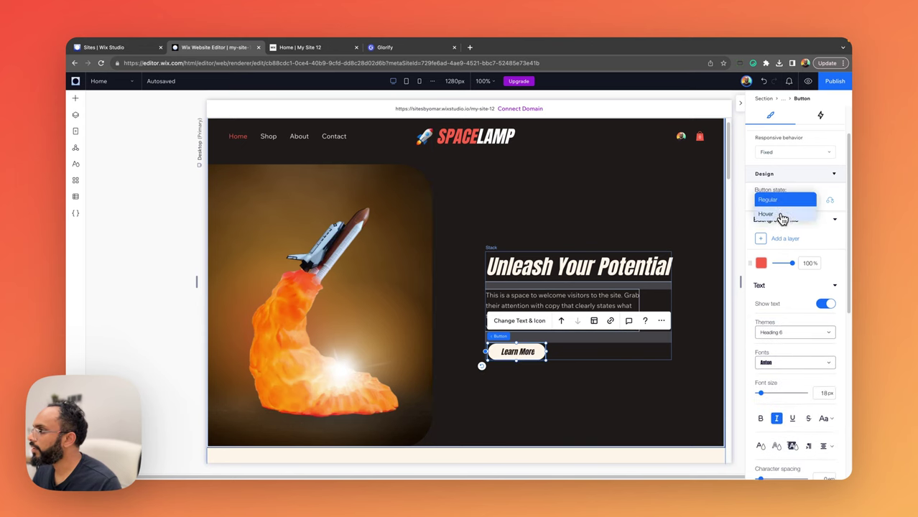
{"action": "left_click", "coordinate": [781, 215]}
Step: Change the hero button's text to "Check out store", with a 17 px font size and 0.1 em character spacing
{"action": "left_click", "coordinate": [535, 351]}
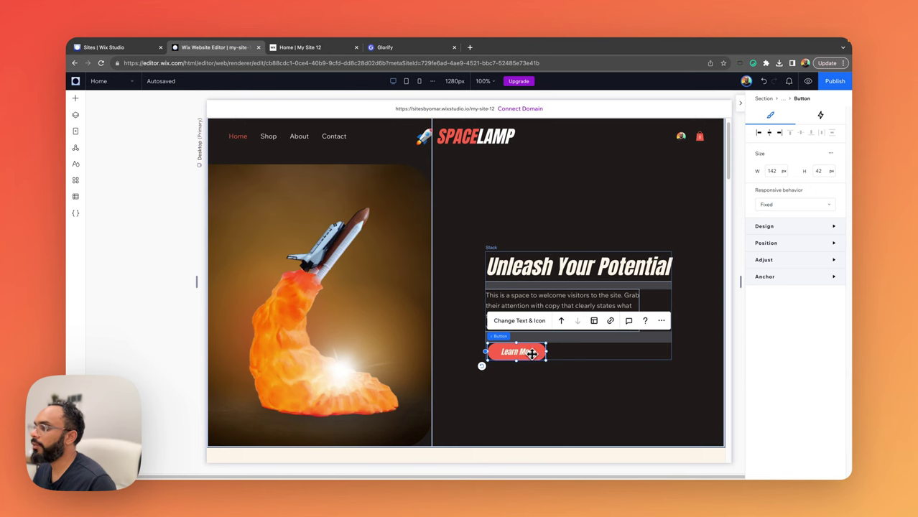
{"action": "left_click", "coordinate": [519, 321]}
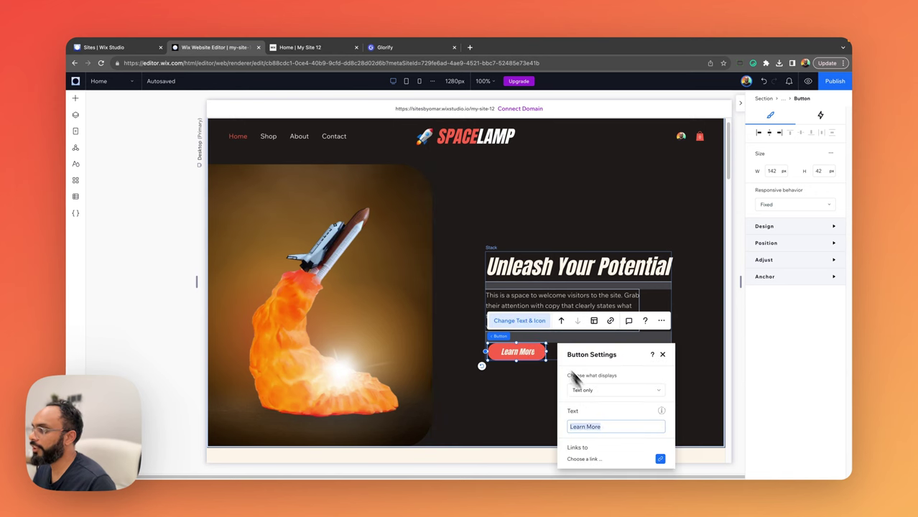
{"action": "left_click_drag", "start_coordinate": [603, 426], "coordinate": [535, 431]}
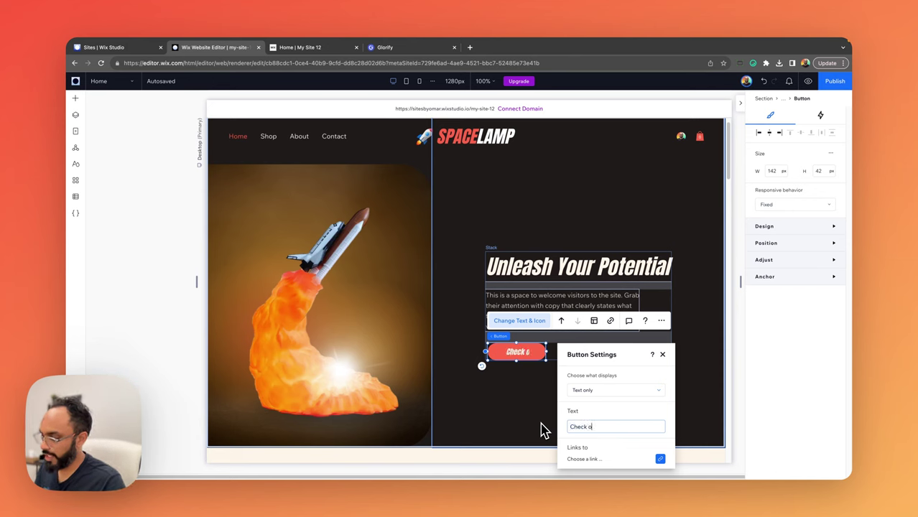
{"action": "left_click", "coordinate": [483, 365]}
{"action": "left_click", "coordinate": [764, 225]}
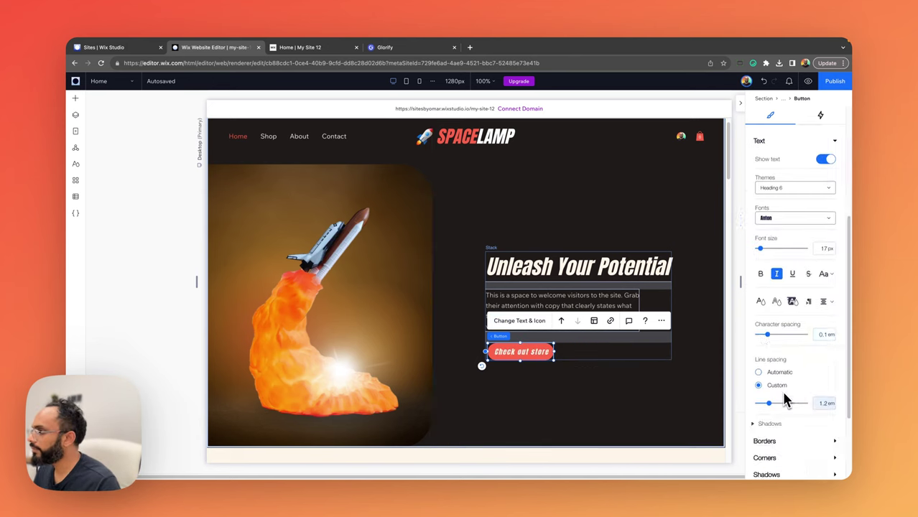
{"action": "left_click", "coordinate": [188, 312]}
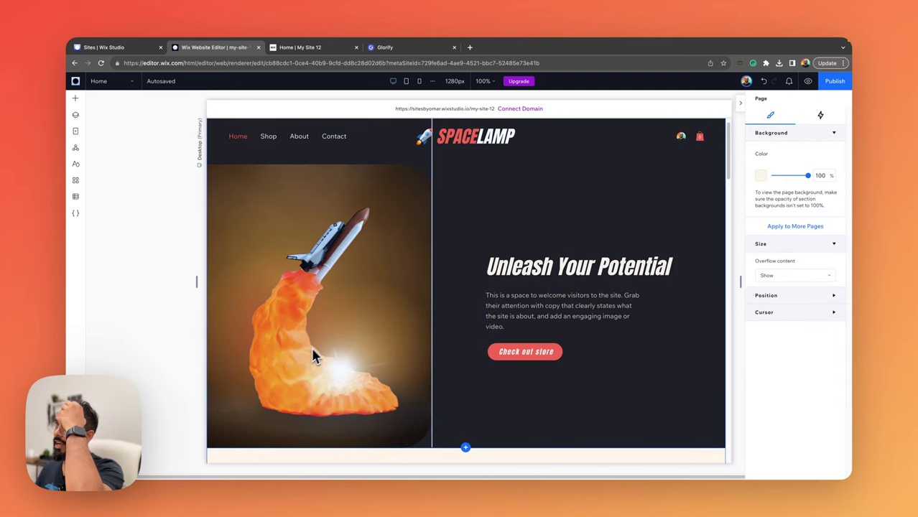
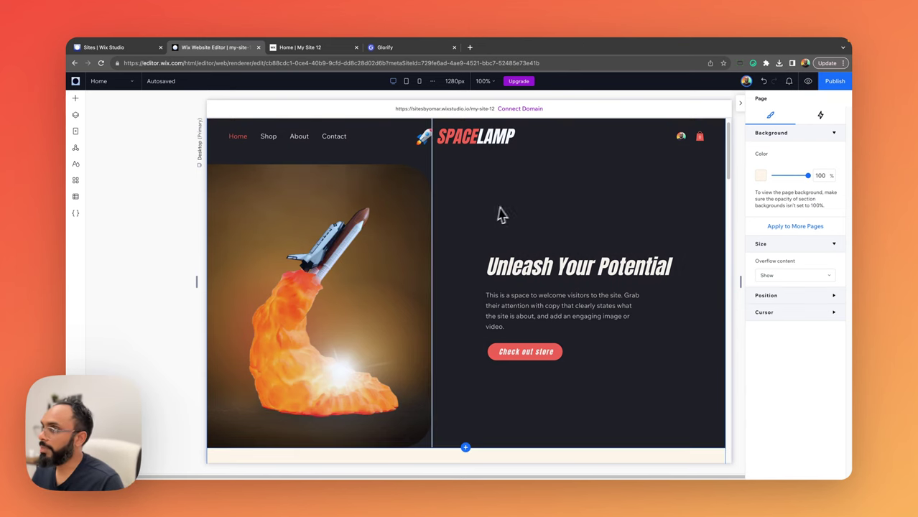
Step: Open the AI Text Creator for the hero heading and enter "Spaceship-like lamps" as the business type
{"action": "left_click", "coordinate": [505, 273]}
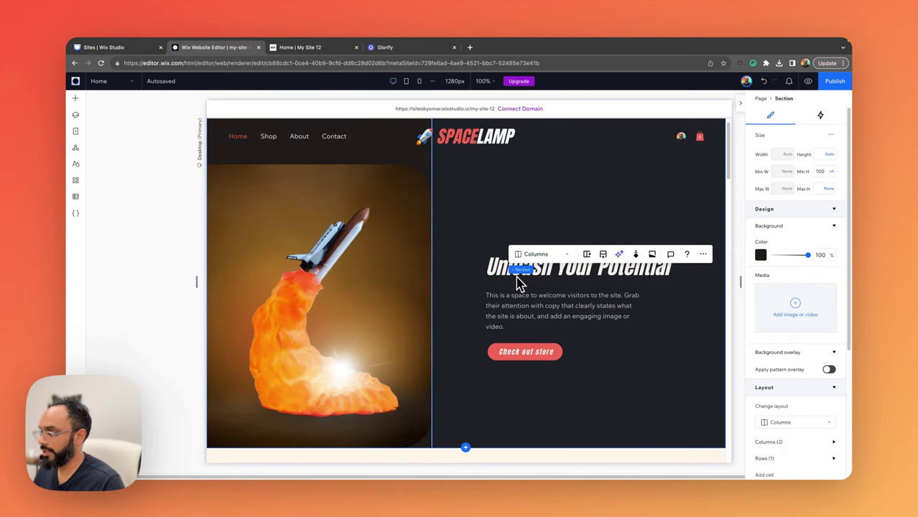
{"action": "left_click", "coordinate": [504, 277]}
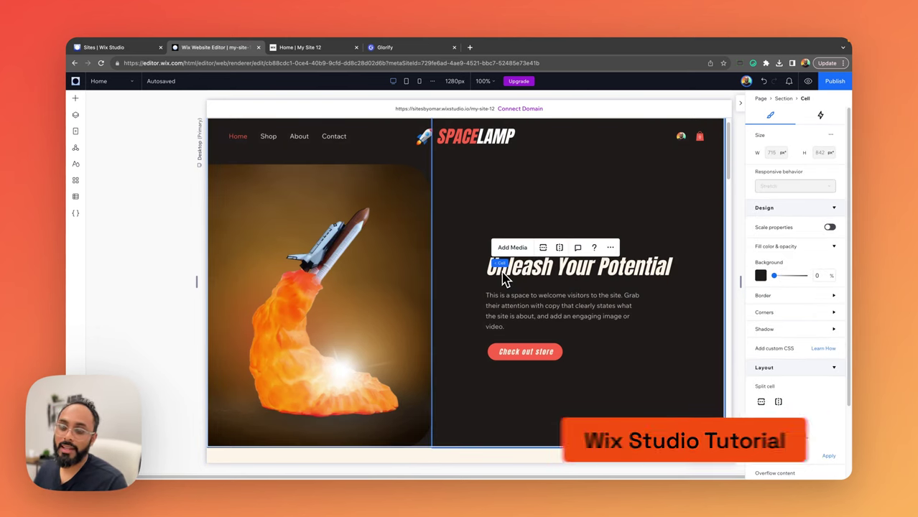
{"action": "left_click", "coordinate": [545, 272]}
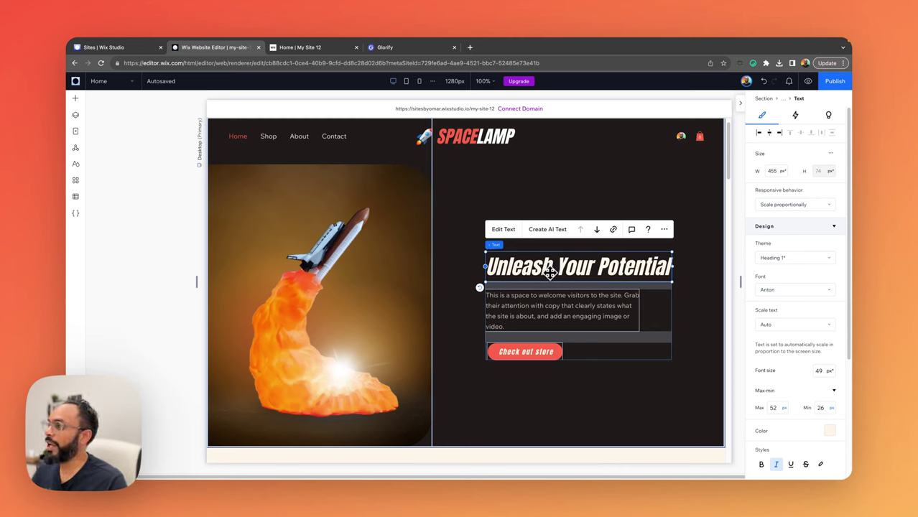
{"action": "double_click", "coordinate": [549, 271]}
{"action": "key", "text": "Escape"}
{"action": "left_click", "coordinate": [544, 270]}
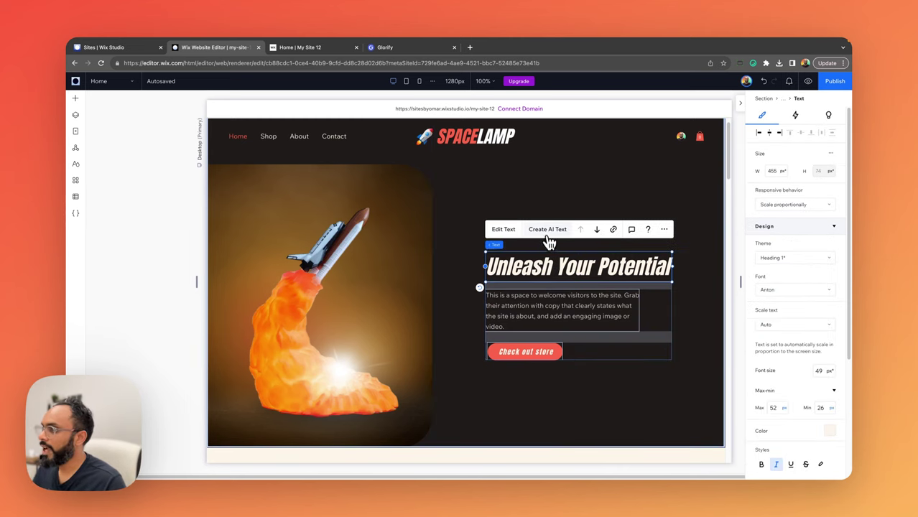
{"action": "left_click", "coordinate": [547, 231]}
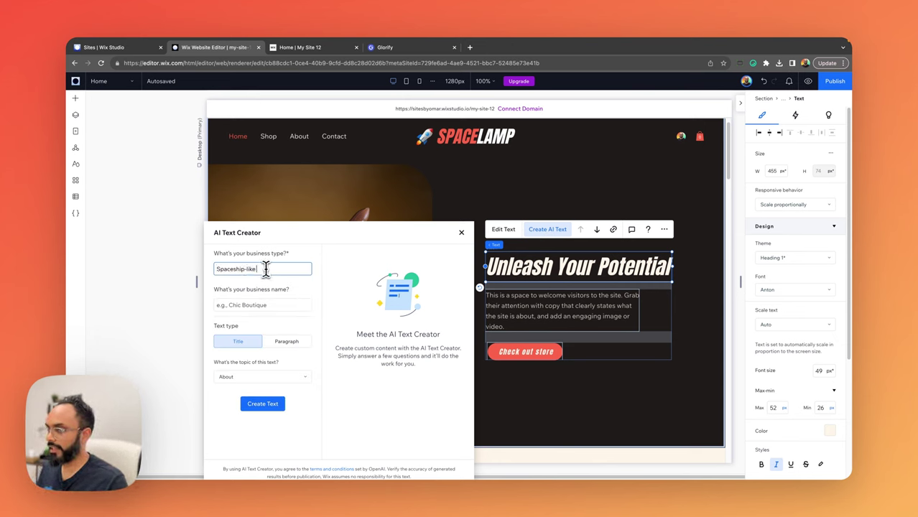
Step: Generate Welcome titles for the business name SpaceLamp and use "Light Up Your Universe with SpaceLamp" as the hero heading
{"action": "left_click", "coordinate": [280, 305]}
{"action": "type", "text": "SpaceLamp"}
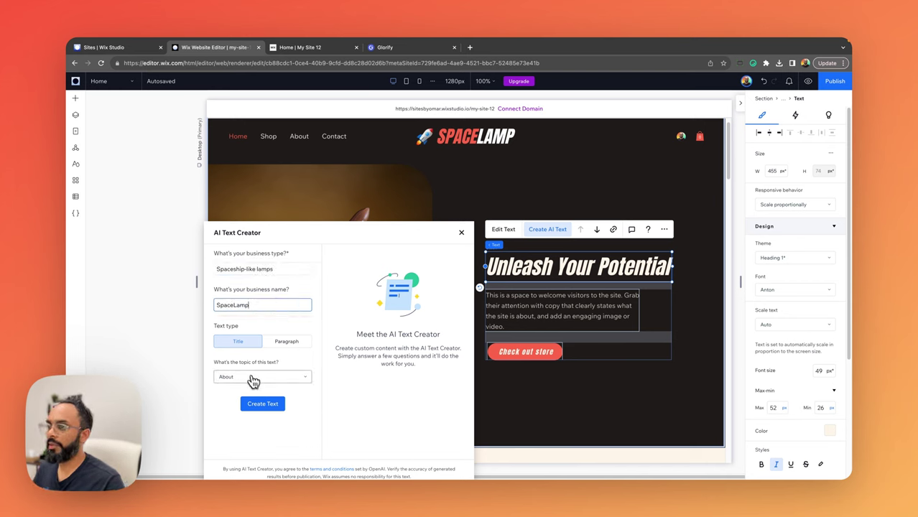
{"action": "left_click", "coordinate": [251, 377]}
{"action": "left_click", "coordinate": [253, 393]}
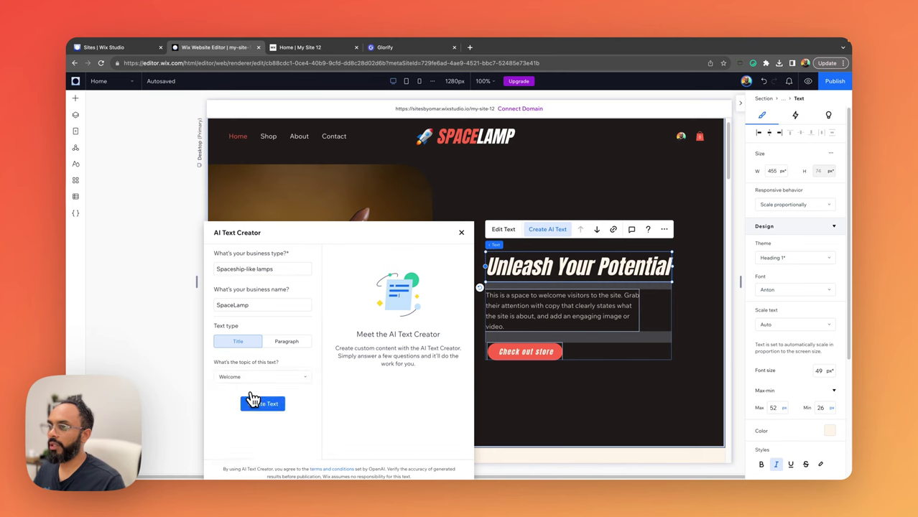
{"action": "left_click", "coordinate": [262, 405]}
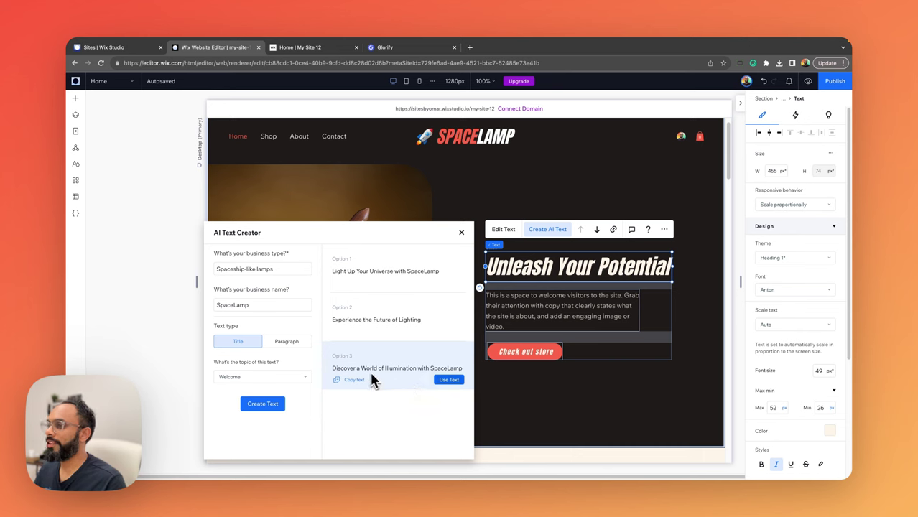
{"action": "mouse_move", "coordinate": [397, 286]}
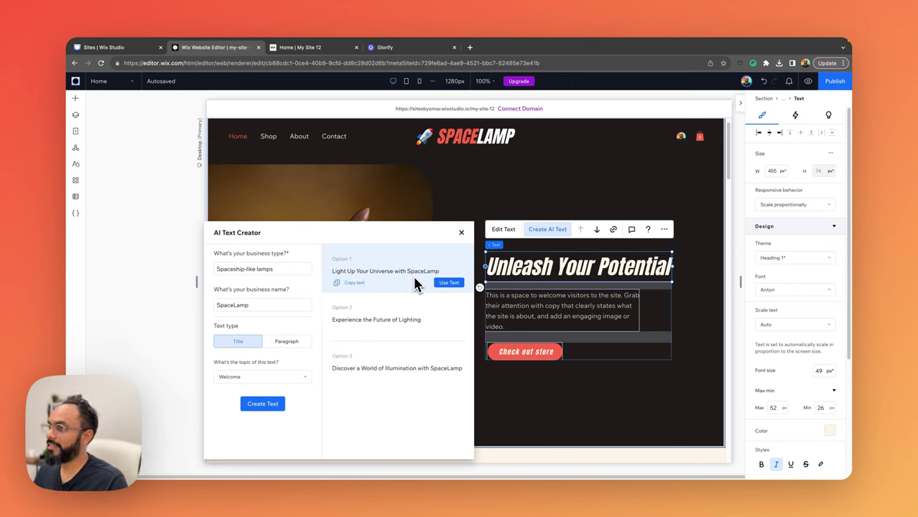
{"action": "left_click", "coordinate": [452, 285]}
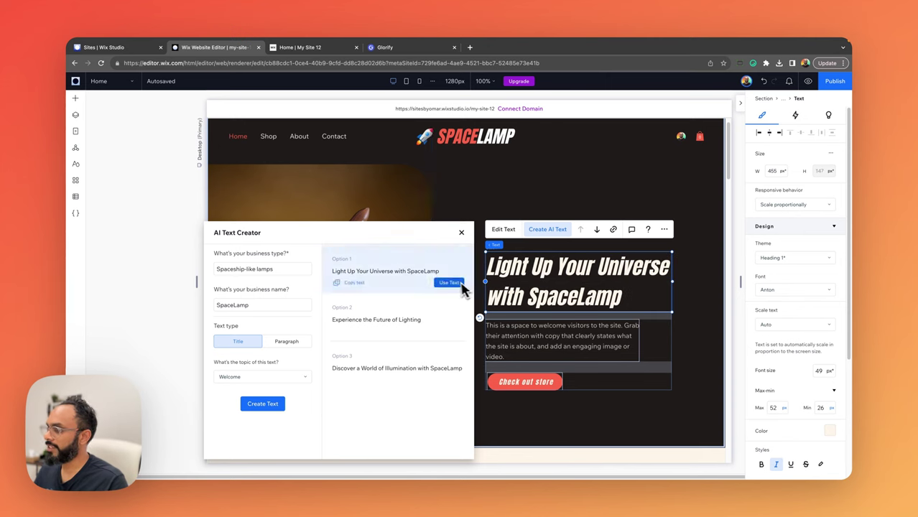
Step: Replace the word "Universe" with "Cosmos" in the hero heading
{"action": "double_click", "coordinate": [614, 273]}
{"action": "double_click", "coordinate": [621, 270]}
{"action": "type", "text": "C"}
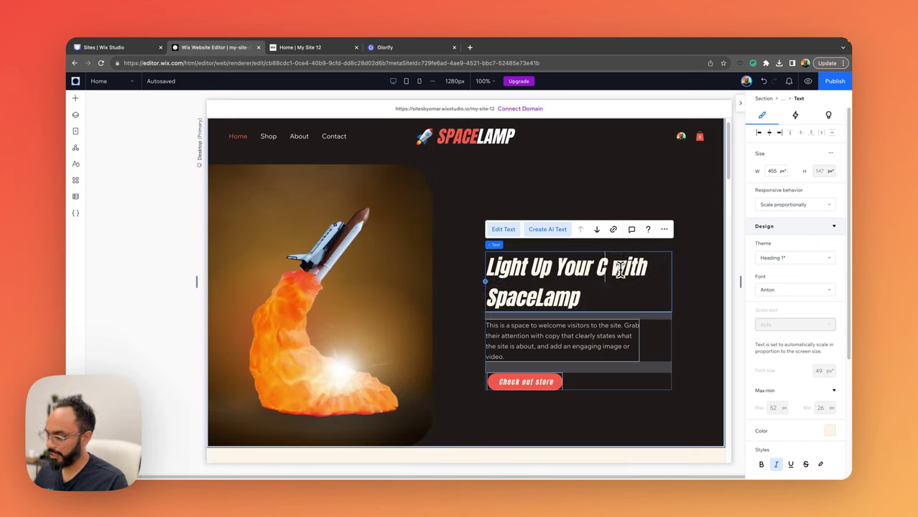
{"action": "type", "text": "osmos"}
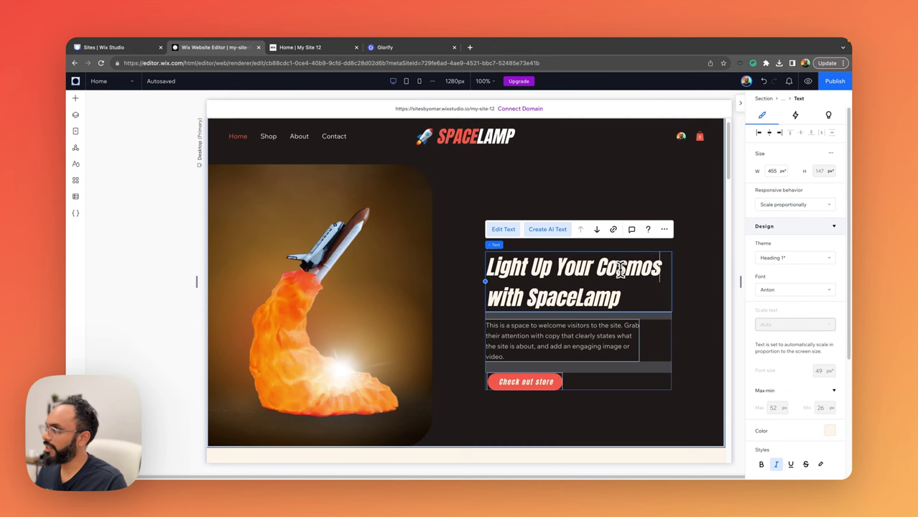
Step: Open the AI Text Creator for the hero section's placeholder paragraph
{"action": "left_click", "coordinate": [561, 345]}
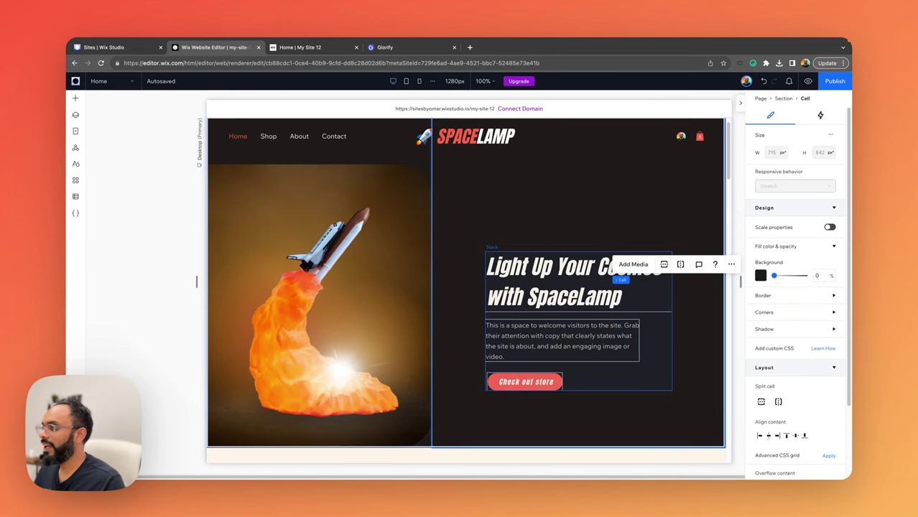
{"action": "left_click", "coordinate": [555, 347]}
{"action": "double_click", "coordinate": [555, 347]}
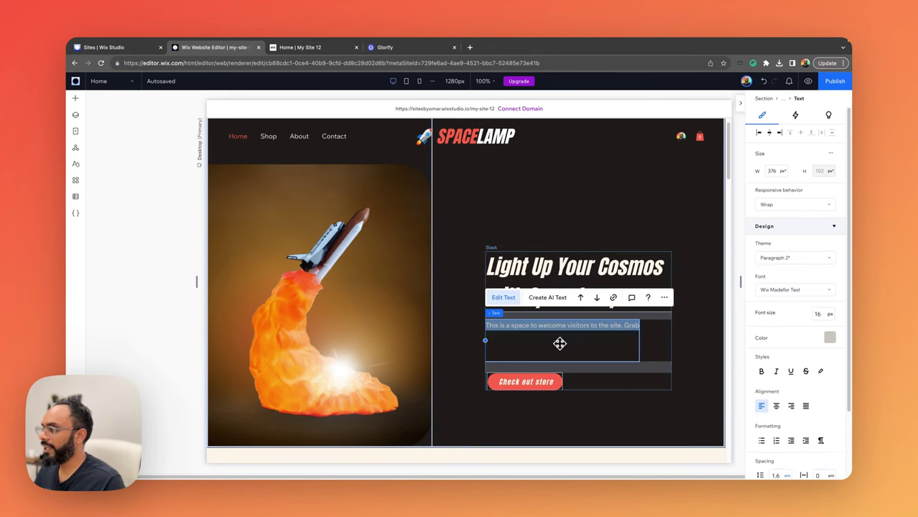
{"action": "left_click", "coordinate": [556, 301]}
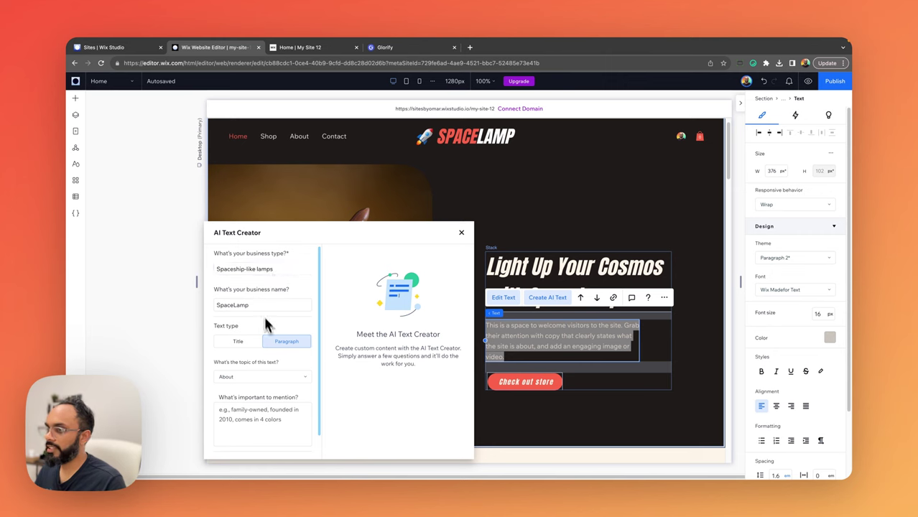
Step: Generate paragraph texts on the Welcome topic that mention "unique designs, perfect for children"
{"action": "left_click", "coordinate": [260, 372]}
{"action": "left_click", "coordinate": [256, 395]}
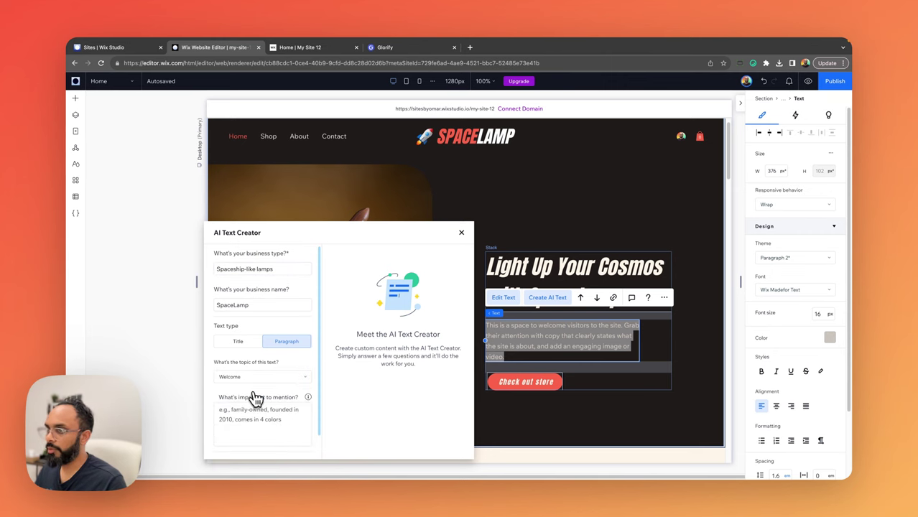
{"action": "left_click", "coordinate": [289, 413]}
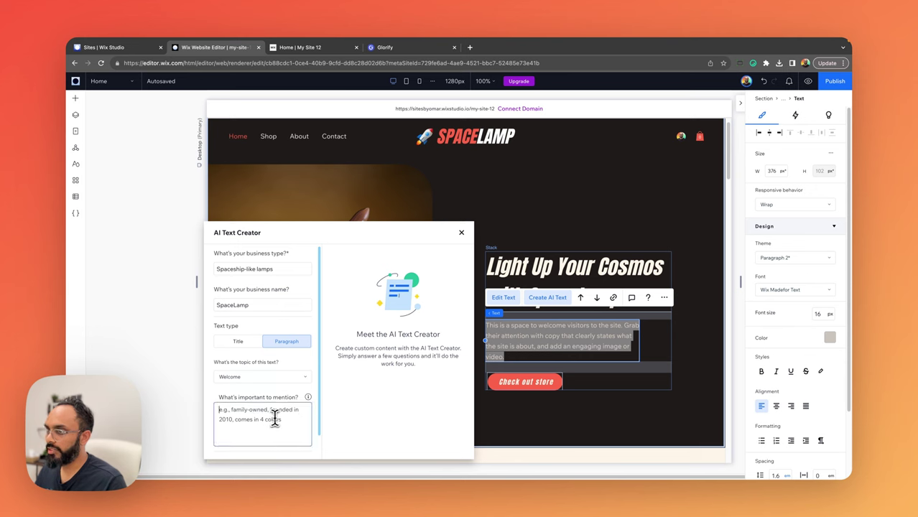
{"action": "type", "text": "unique designs, perfect for children"}
{"action": "left_click", "coordinate": [262, 442]}
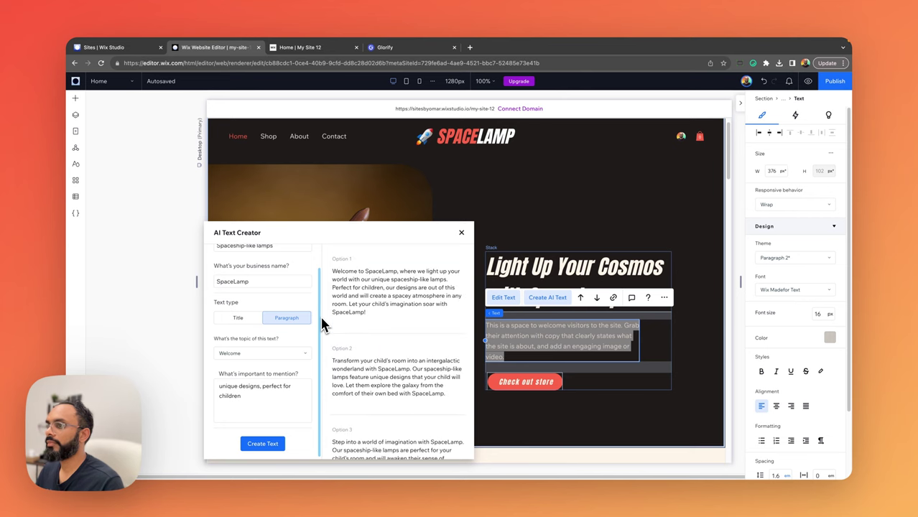
Step: Copy the first generated Welcome paragraph and use it to replace the hero's paragraph text
{"action": "left_click", "coordinate": [450, 324]}
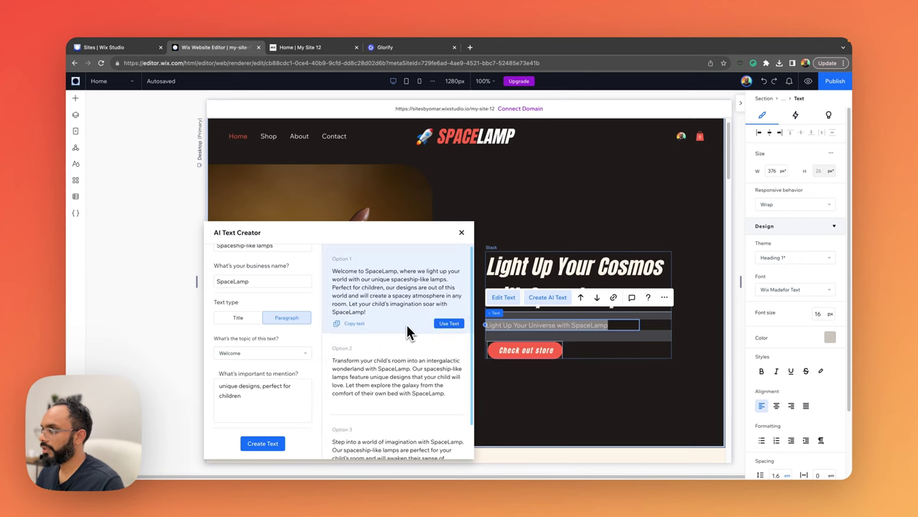
{"action": "left_click", "coordinate": [353, 324]}
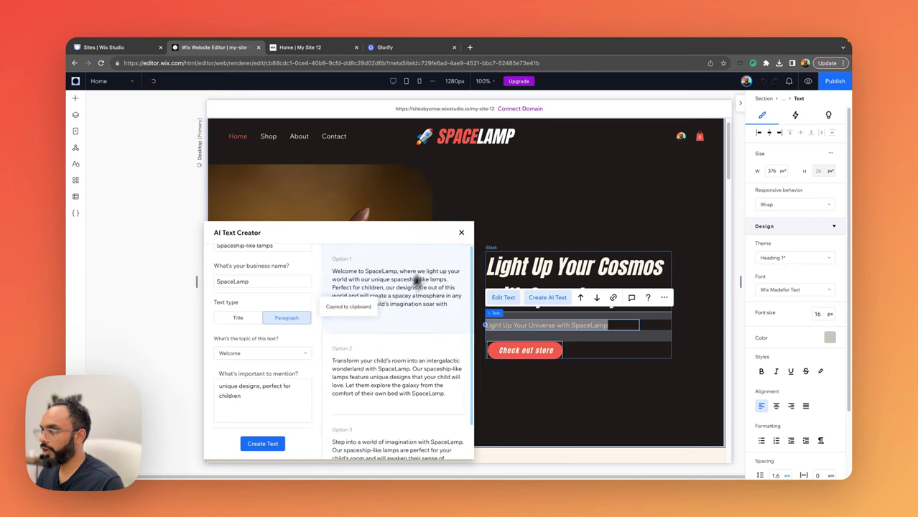
{"action": "left_click", "coordinate": [461, 232]}
{"action": "key", "text": "super+v"}
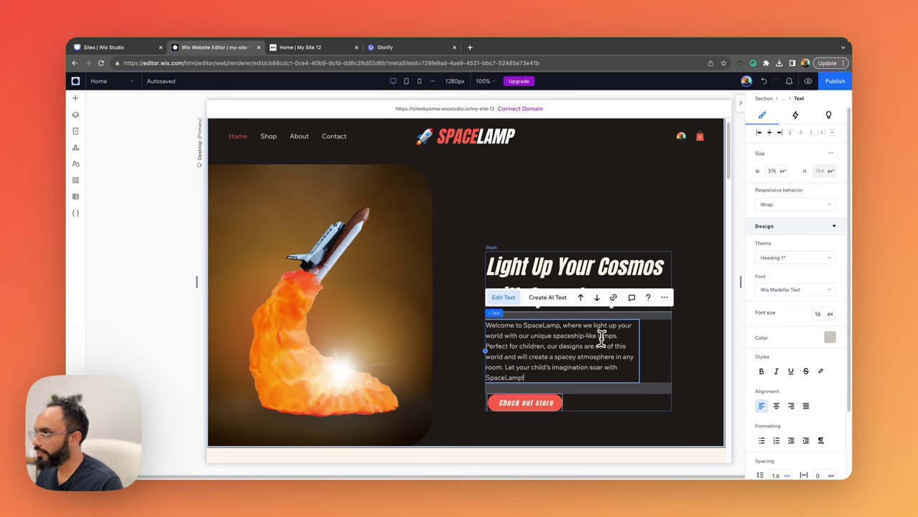
Step: Delete the sentence beginning "Perfect for children, our designs are out of this world" from the hero paragraph
{"action": "left_click_drag", "start_coordinate": [504, 367], "coordinate": [477, 344]}
{"action": "key", "text": "BackSpace"}
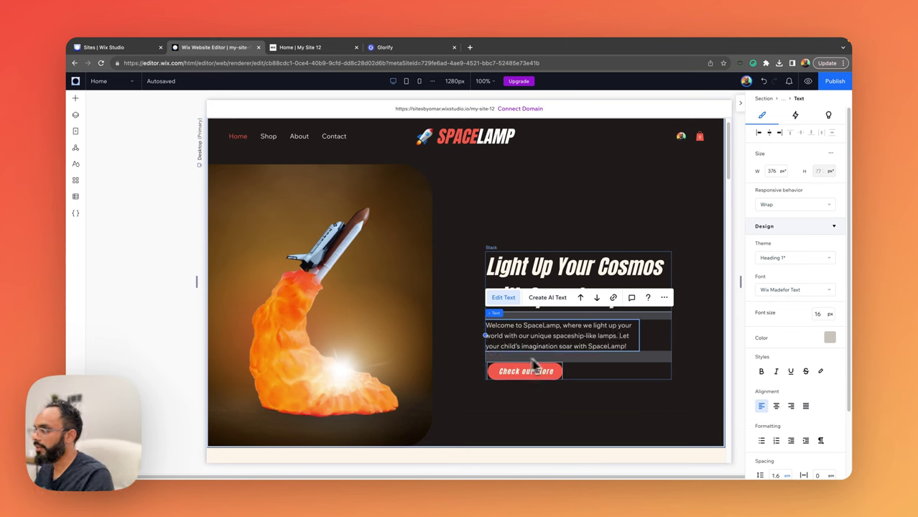
{"action": "left_click", "coordinate": [680, 388]}
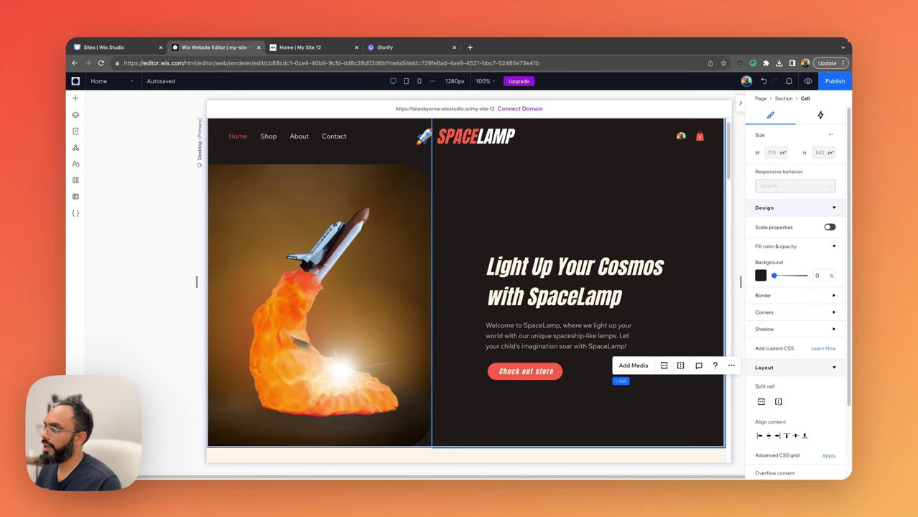
Step: Review the hero section and the Best Sellers product gallery below it on the home page
{"action": "left_click", "coordinate": [195, 301]}
{"action": "scroll", "coordinate": [495, 295], "scroll_direction": "up", "scroll_amount": 1}
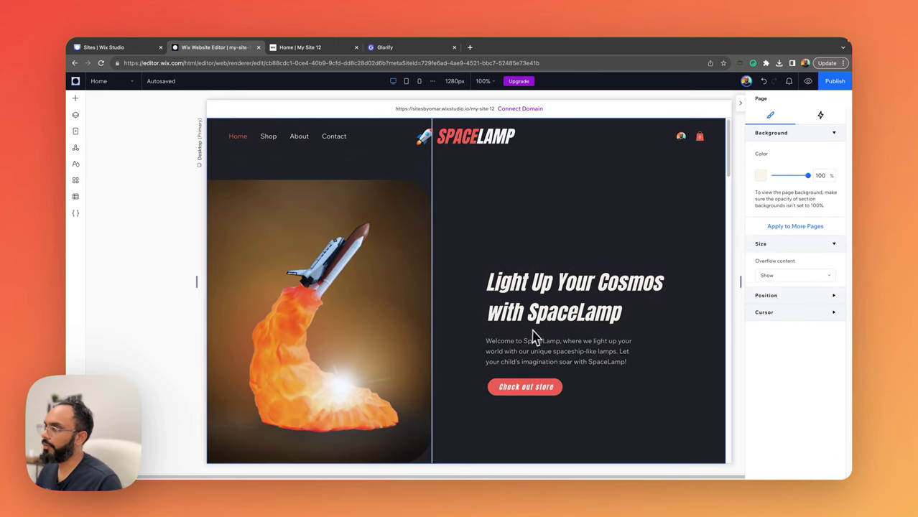
{"action": "left_click", "coordinate": [580, 309]}
{"action": "left_click", "coordinate": [579, 309]}
{"action": "left_click", "coordinate": [579, 309]}
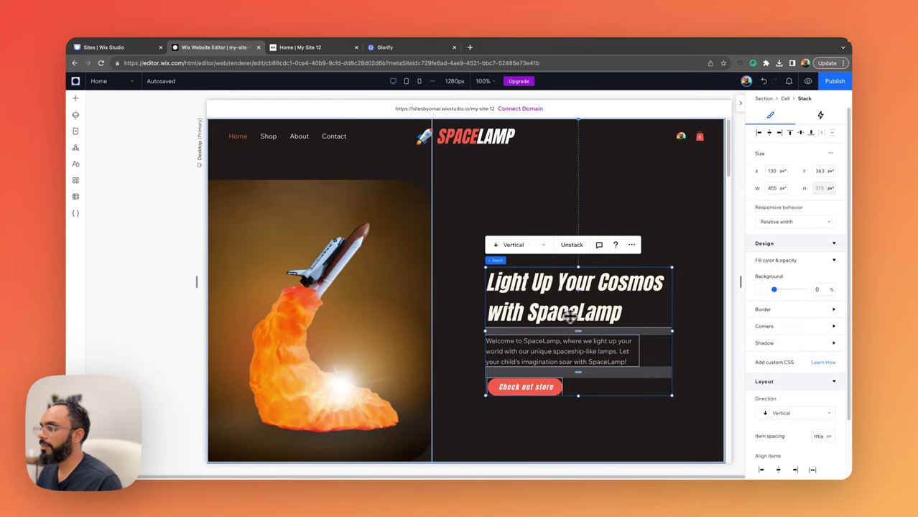
{"action": "left_click", "coordinate": [202, 259]}
{"action": "scroll", "coordinate": [498, 237], "scroll_direction": "down", "scroll_amount": 5}
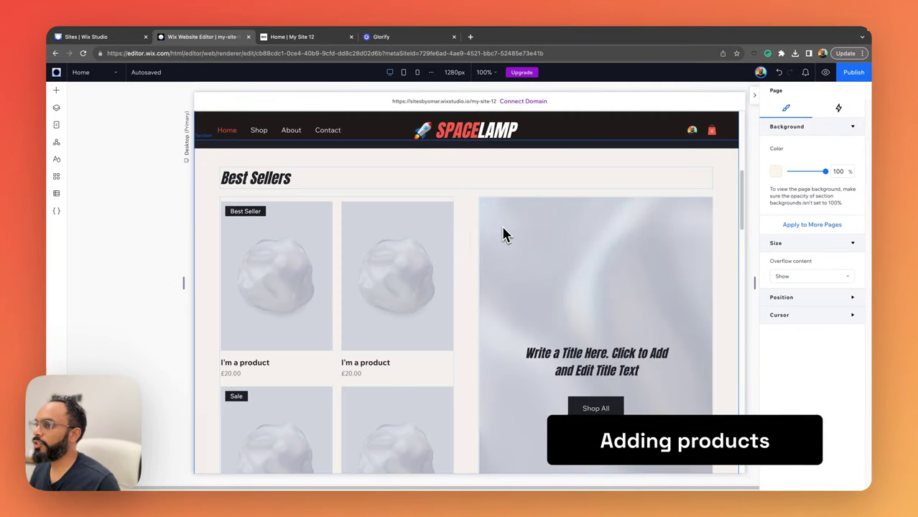
{"action": "scroll", "coordinate": [502, 233], "scroll_direction": "up", "scroll_amount": 3}
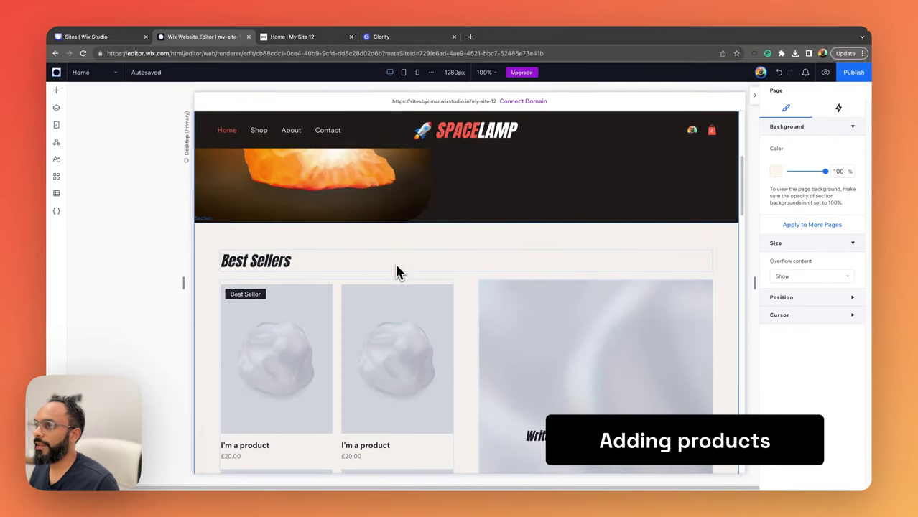
{"action": "scroll", "coordinate": [359, 280], "scroll_direction": "down", "scroll_amount": 3}
{"action": "scroll", "coordinate": [306, 291], "scroll_direction": "up", "scroll_amount": 2}
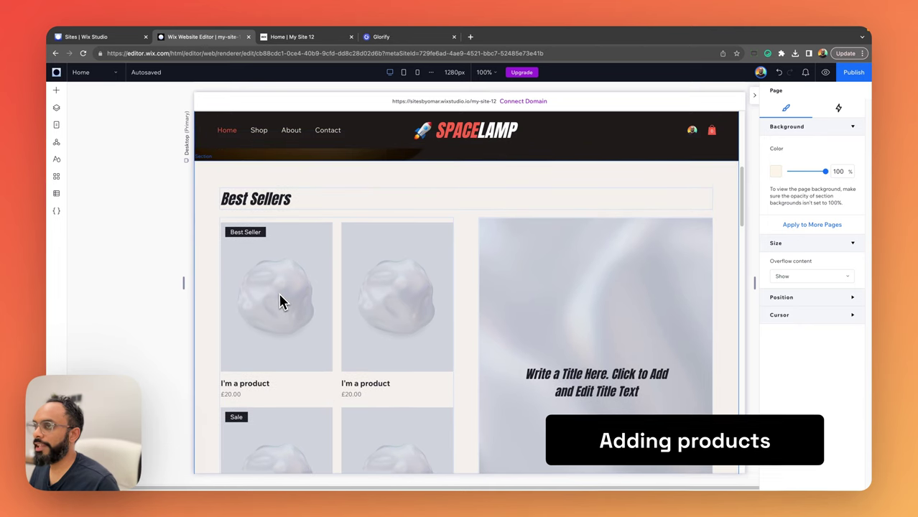
{"action": "left_click", "coordinate": [282, 227]}
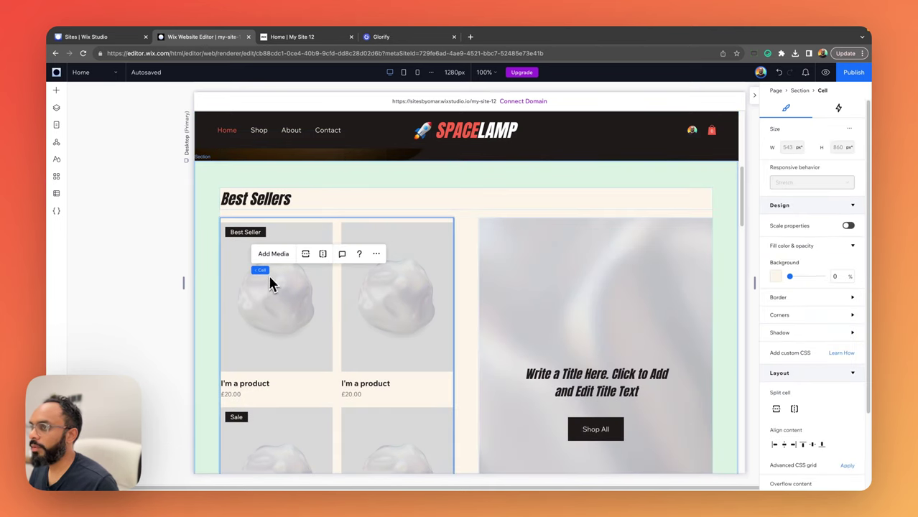
{"action": "scroll", "coordinate": [289, 341], "scroll_direction": "down", "scroll_amount": 1}
Step: Switch to the Glorify file and move the brown-background rocket lamp canvas well away from the product canvases
{"action": "left_click", "coordinate": [399, 36]}
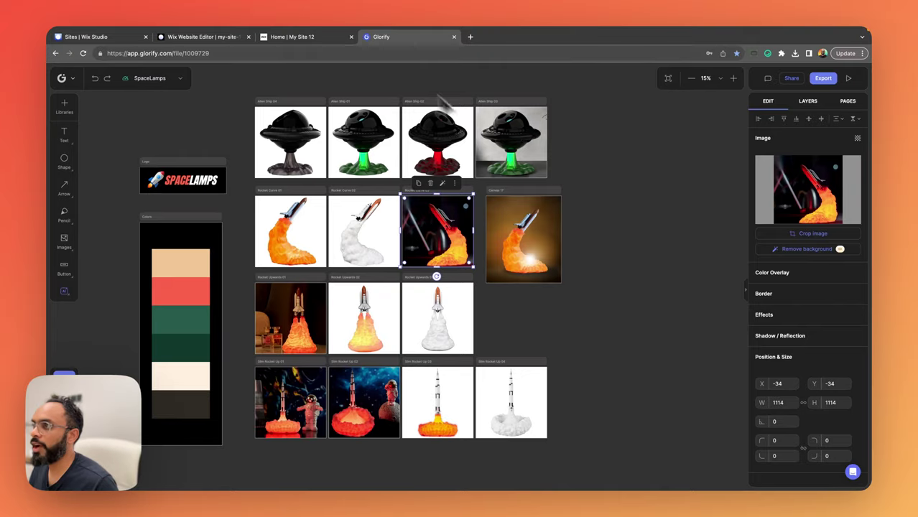
{"action": "left_click_drag", "start_coordinate": [518, 194], "coordinate": [652, 188]}
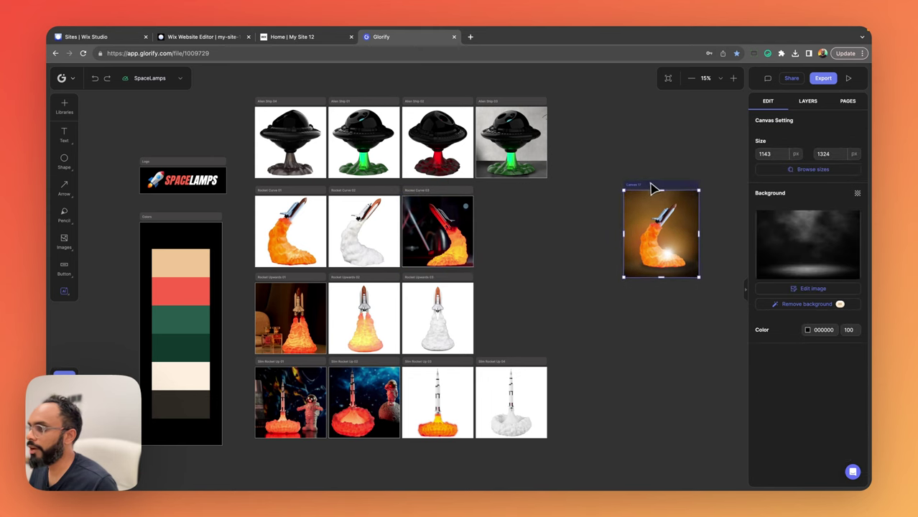
{"action": "left_click", "coordinate": [601, 190]}
{"action": "left_click", "coordinate": [609, 103]}
Step: Select all the spaceship and rocket lamp product canvases and download the selection as PNG files at 1x size
{"action": "left_click_drag", "start_coordinate": [586, 76], "coordinate": [248, 488]}
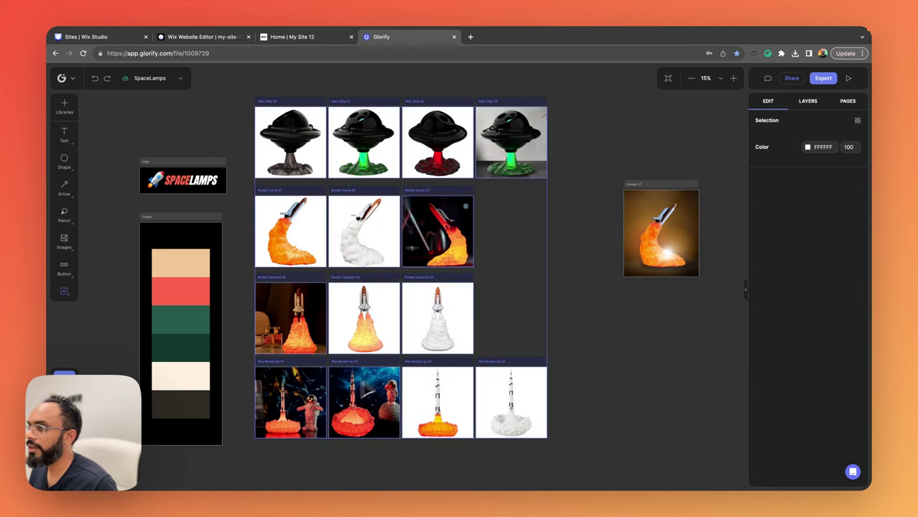
{"action": "left_click", "coordinate": [823, 79]}
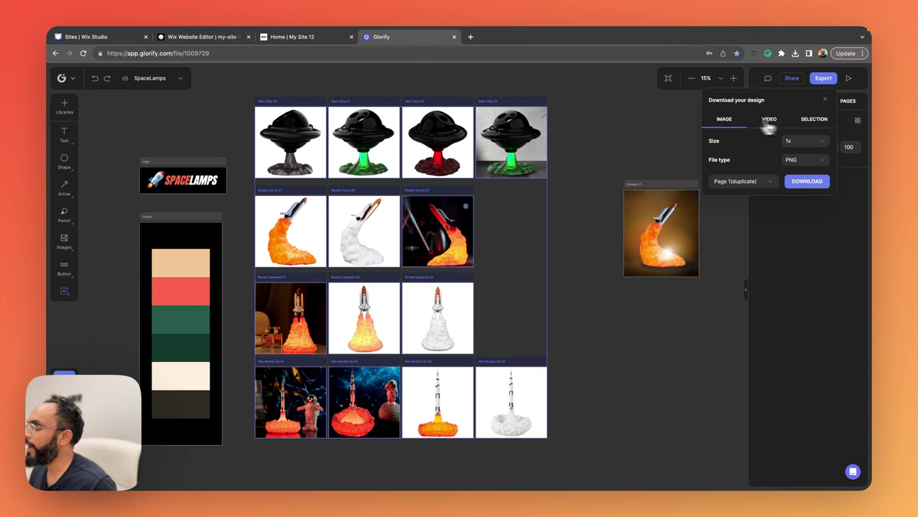
{"action": "left_click", "coordinate": [807, 120]}
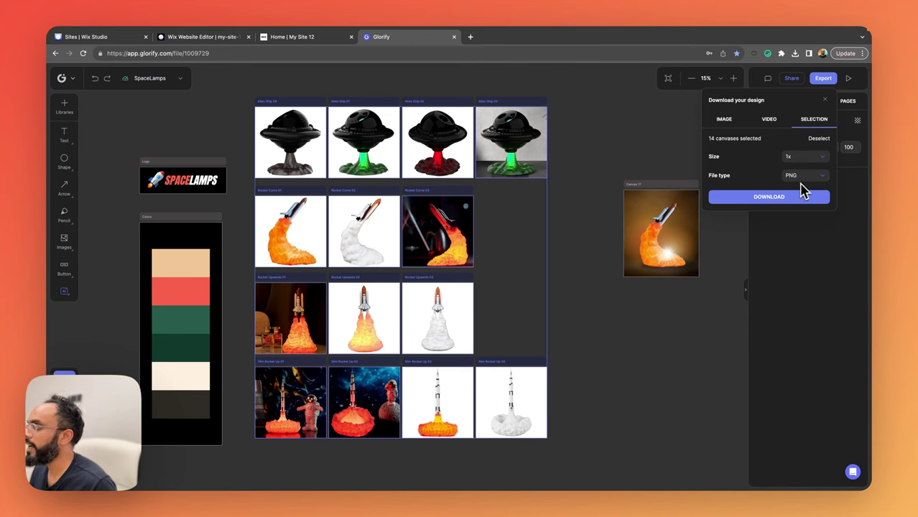
{"action": "left_click", "coordinate": [780, 202]}
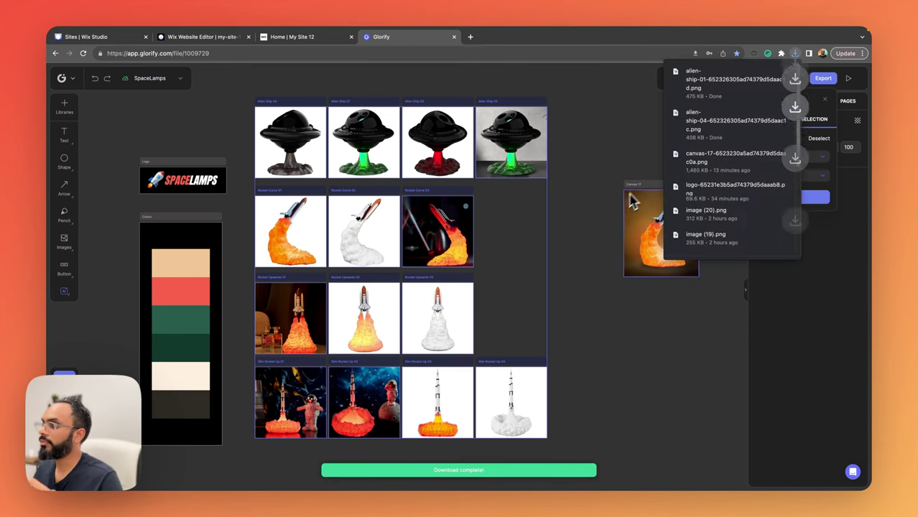
{"action": "left_click", "coordinate": [565, 233]}
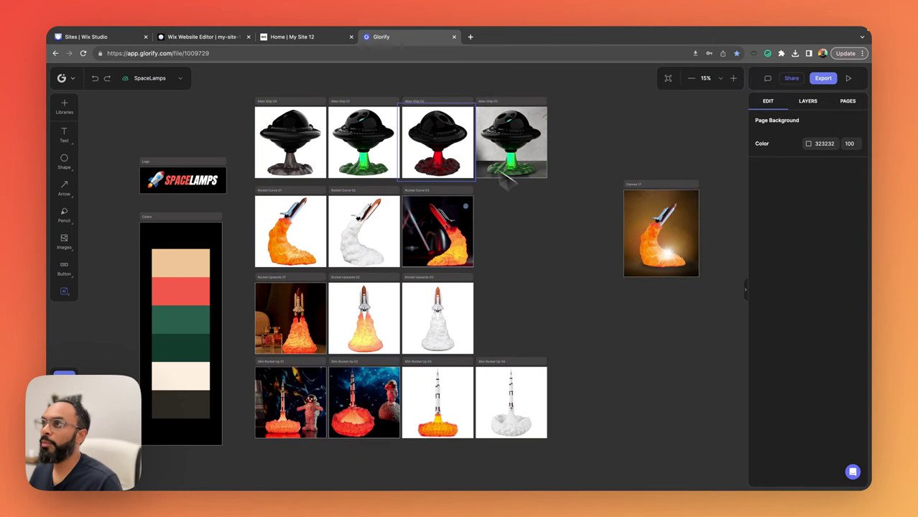
Step: Return to the Wix editor, open the product manager from the Best Sellers gallery and dismiss the product-type tip
{"action": "left_click", "coordinate": [303, 39]}
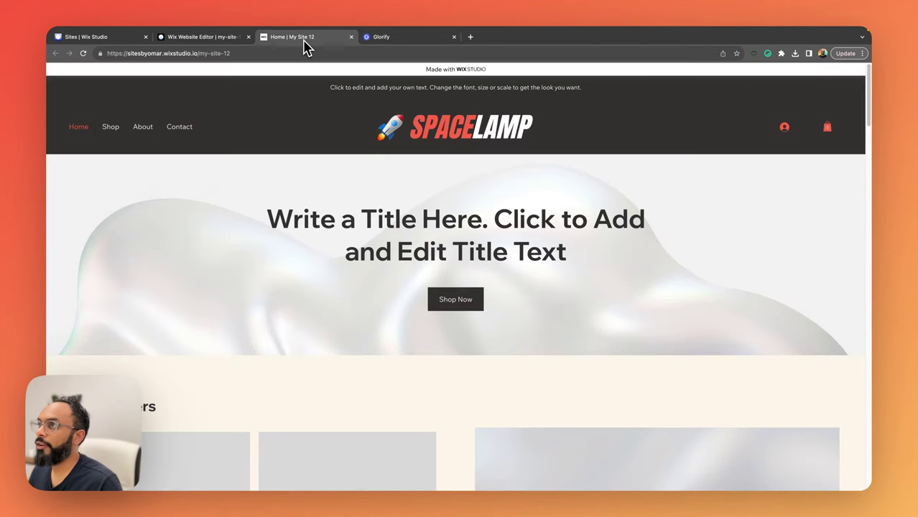
{"action": "left_click", "coordinate": [232, 39]}
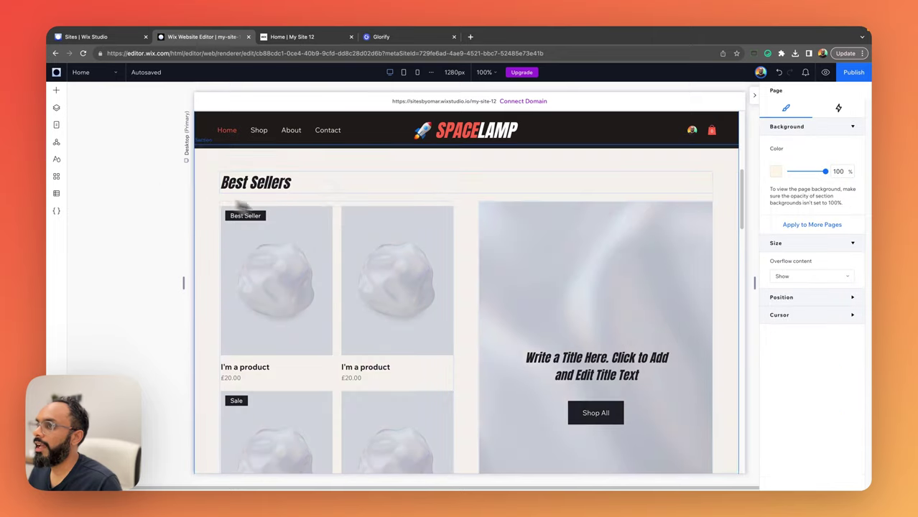
{"action": "scroll", "coordinate": [338, 225], "scroll_direction": "up", "scroll_amount": 5}
{"action": "scroll", "coordinate": [336, 222], "scroll_direction": "down", "scroll_amount": 5}
{"action": "scroll", "coordinate": [340, 219], "scroll_direction": "up", "scroll_amount": 3}
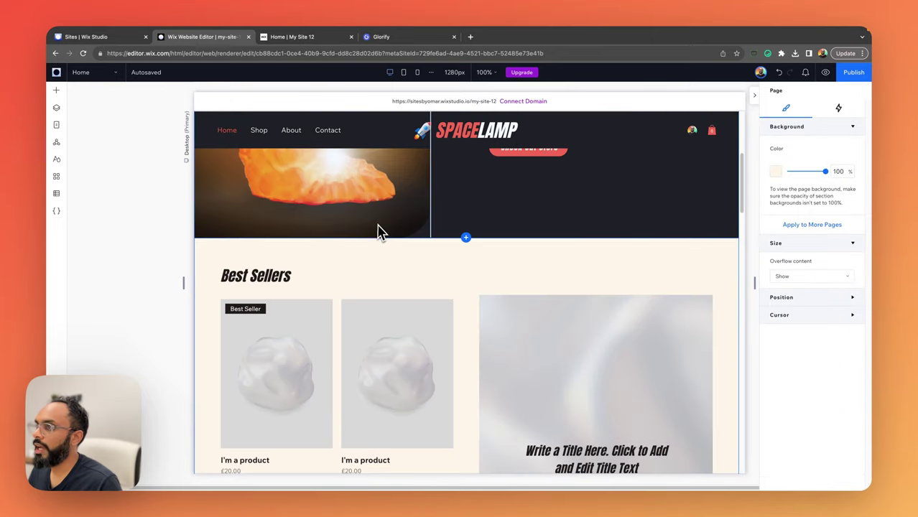
{"action": "scroll", "coordinate": [344, 251], "scroll_direction": "down", "scroll_amount": 2}
{"action": "left_click", "coordinate": [274, 310]}
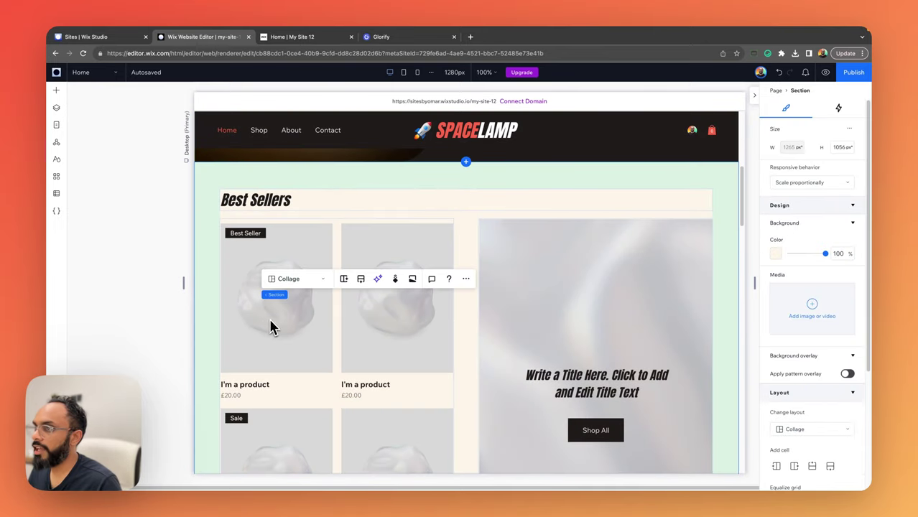
{"action": "left_click", "coordinate": [271, 322]}
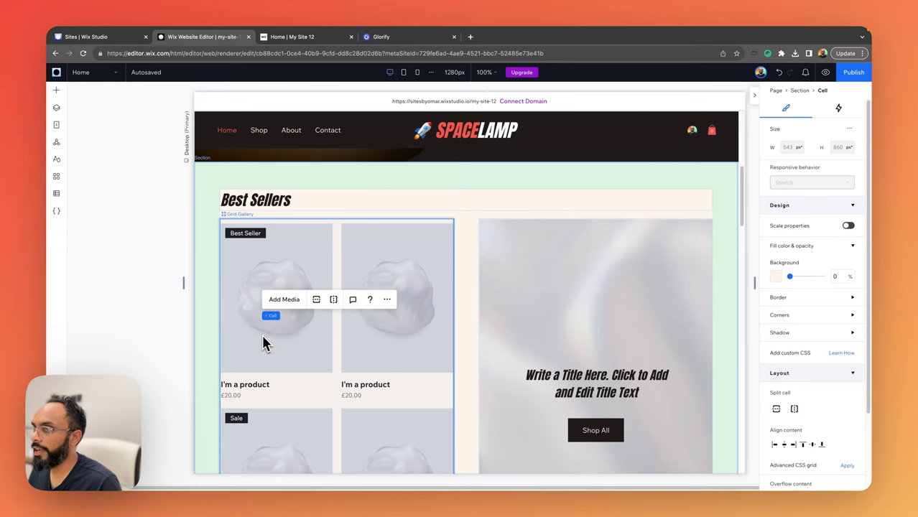
{"action": "left_click", "coordinate": [249, 335]}
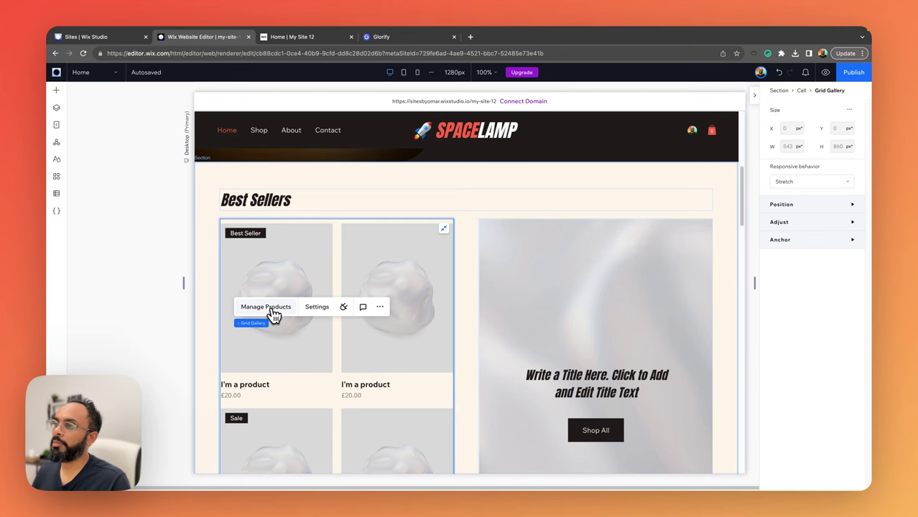
{"action": "left_click", "coordinate": [272, 311]}
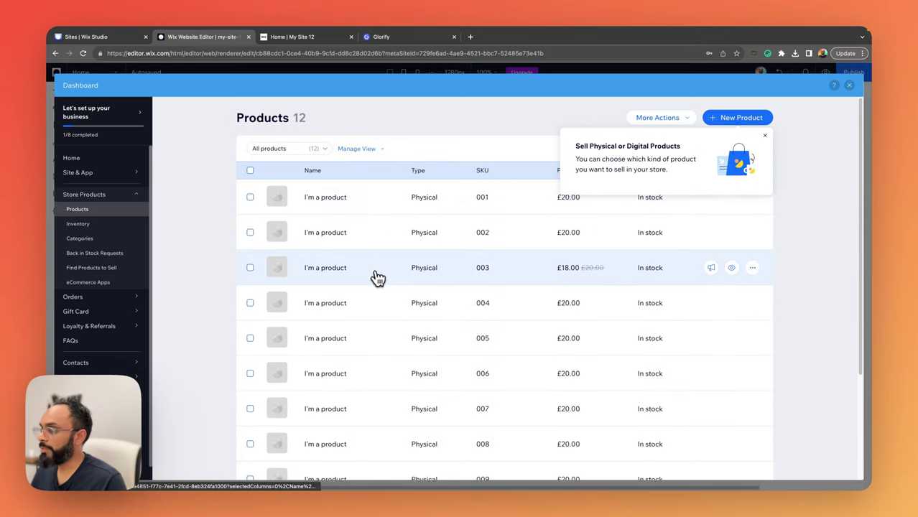
{"action": "left_click", "coordinate": [765, 135]}
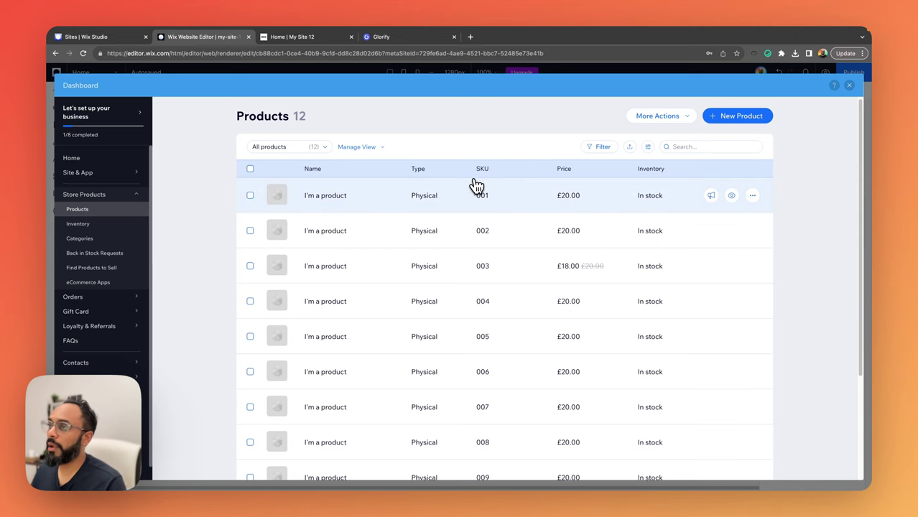
Step: Open the first product, SKU 001, and look through its images, product info, inventory and shipping settings
{"action": "left_click", "coordinate": [348, 205]}
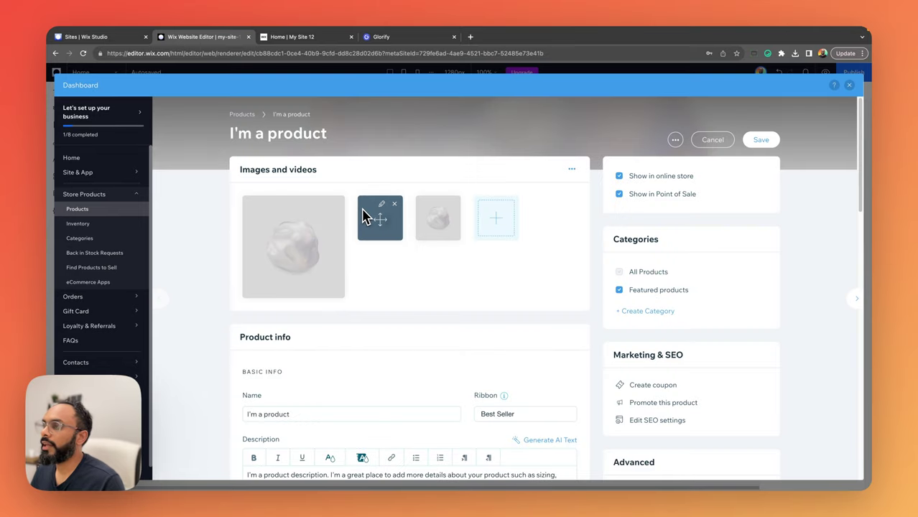
{"action": "left_click_drag", "start_coordinate": [368, 214], "coordinate": [439, 217]}
{"action": "scroll", "coordinate": [477, 215], "scroll_direction": "down", "scroll_amount": 10}
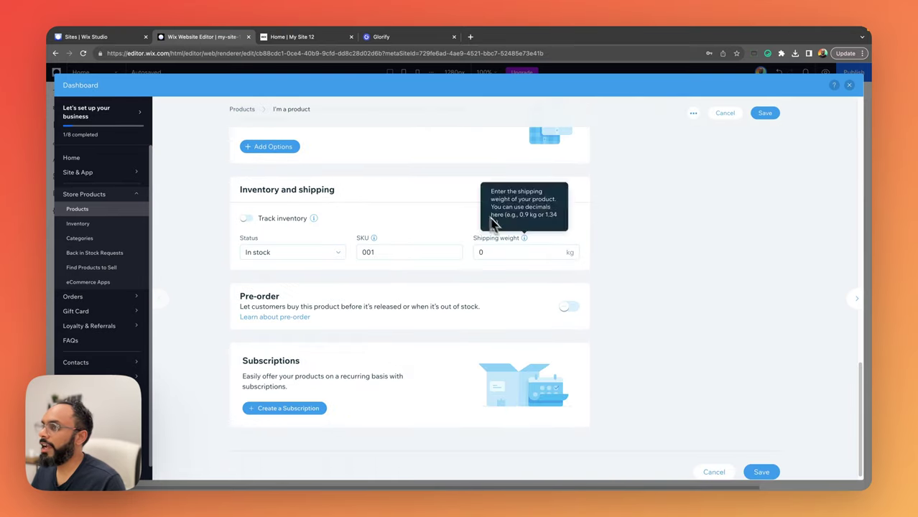
{"action": "scroll", "coordinate": [538, 244], "scroll_direction": "up", "scroll_amount": 5}
{"action": "scroll", "coordinate": [533, 248], "scroll_direction": "up", "scroll_amount": 8}
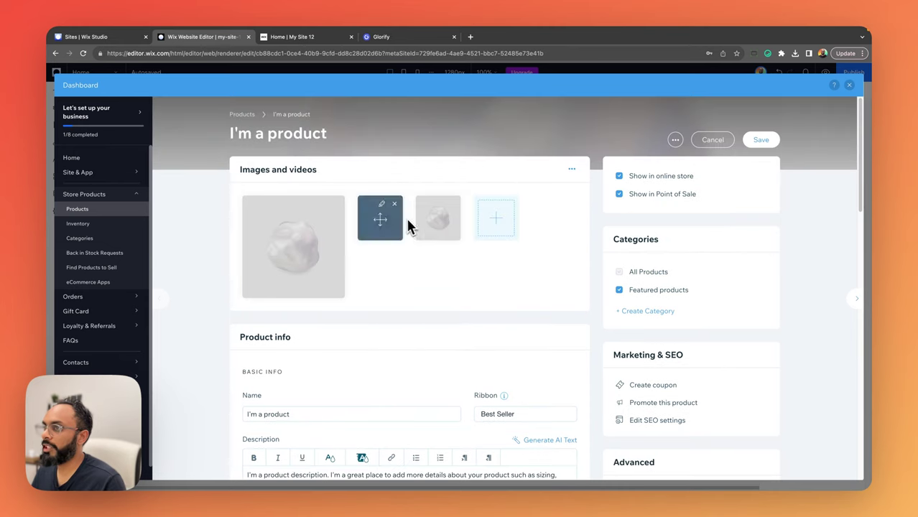
Step: Examine the first product's description, additional info sections, pricing, SKU, pre-order and subscription settings
{"action": "left_click_drag", "start_coordinate": [408, 218], "coordinate": [369, 242]}
{"action": "scroll", "coordinate": [546, 245], "scroll_direction": "down", "scroll_amount": 3}
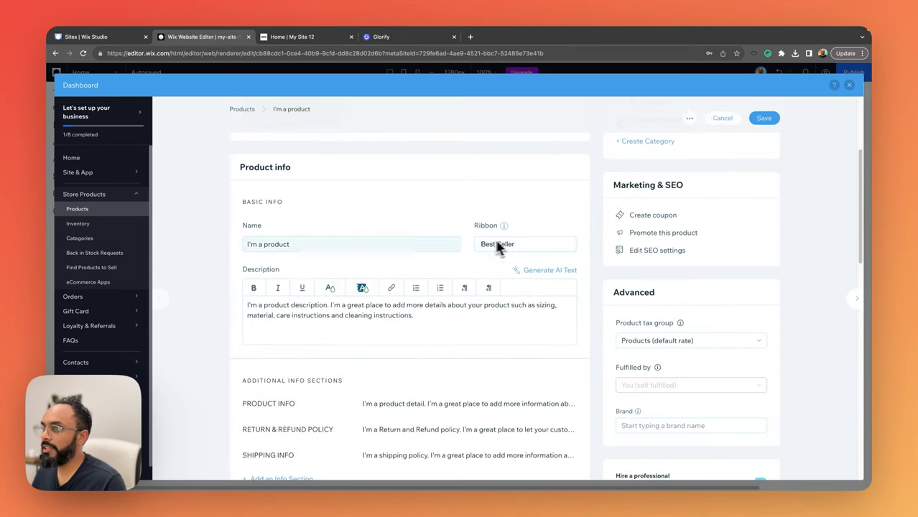
{"action": "scroll", "coordinate": [585, 248], "scroll_direction": "down", "scroll_amount": 4}
{"action": "scroll", "coordinate": [567, 254], "scroll_direction": "up", "scroll_amount": 5}
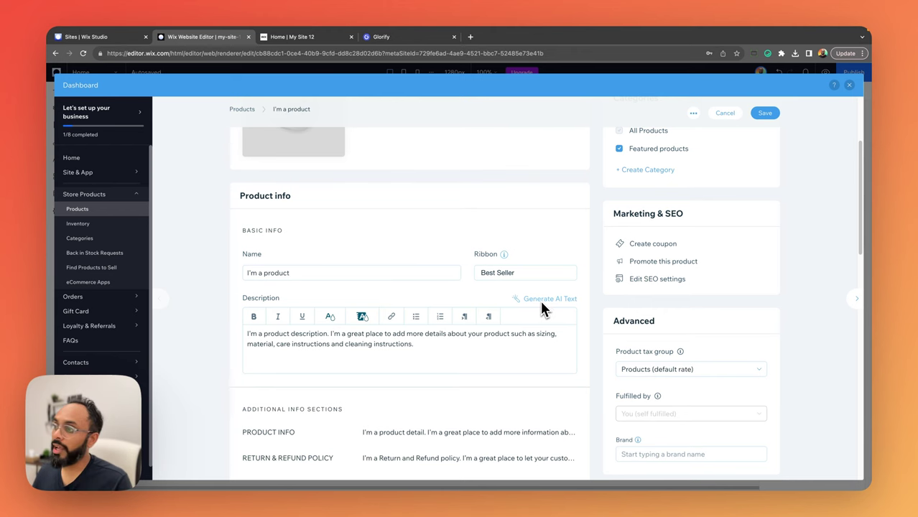
{"action": "scroll", "coordinate": [540, 303], "scroll_direction": "down", "scroll_amount": 2}
{"action": "scroll", "coordinate": [540, 303], "scroll_direction": "down", "scroll_amount": 5}
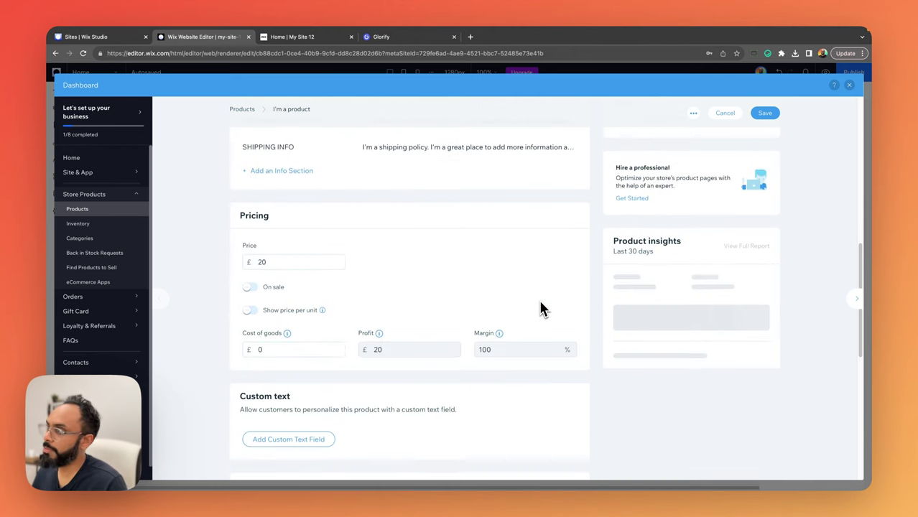
{"action": "scroll", "coordinate": [540, 303], "scroll_direction": "down", "scroll_amount": 6}
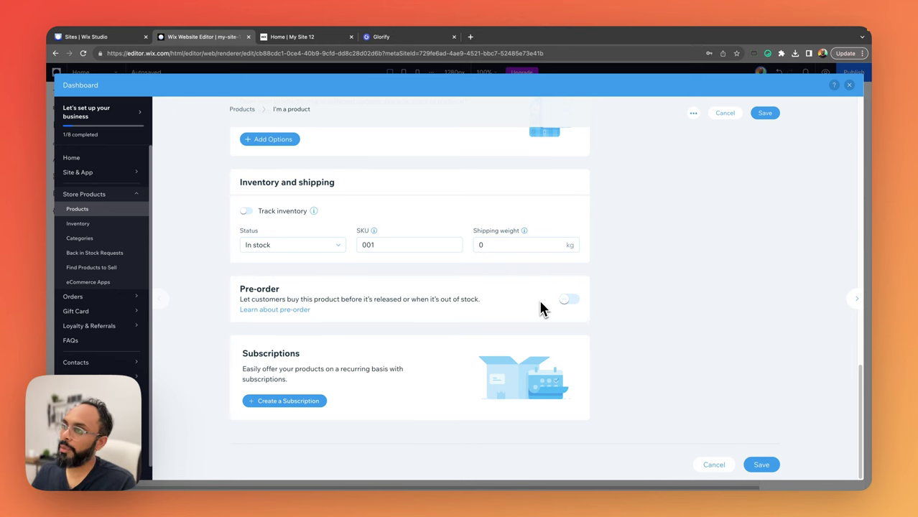
{"action": "scroll", "coordinate": [540, 308], "scroll_direction": "up", "scroll_amount": 7}
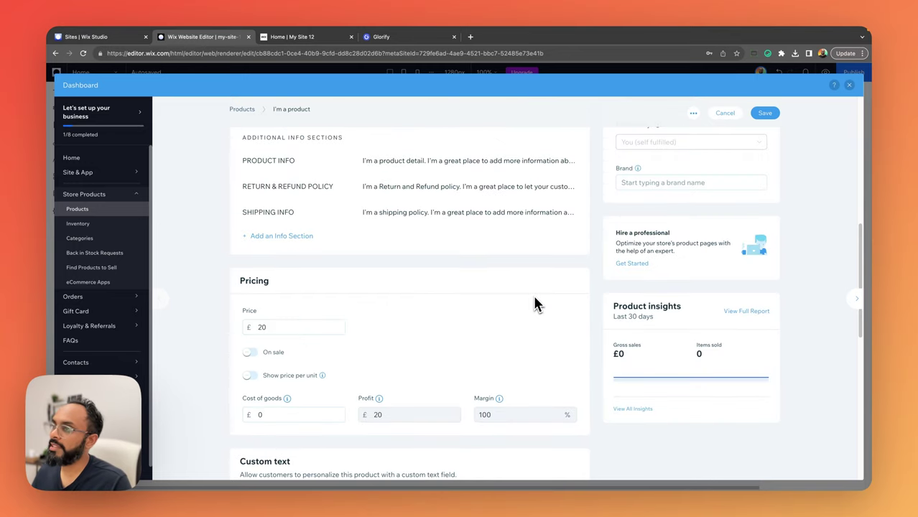
{"action": "scroll", "coordinate": [534, 301], "scroll_direction": "up", "scroll_amount": 4}
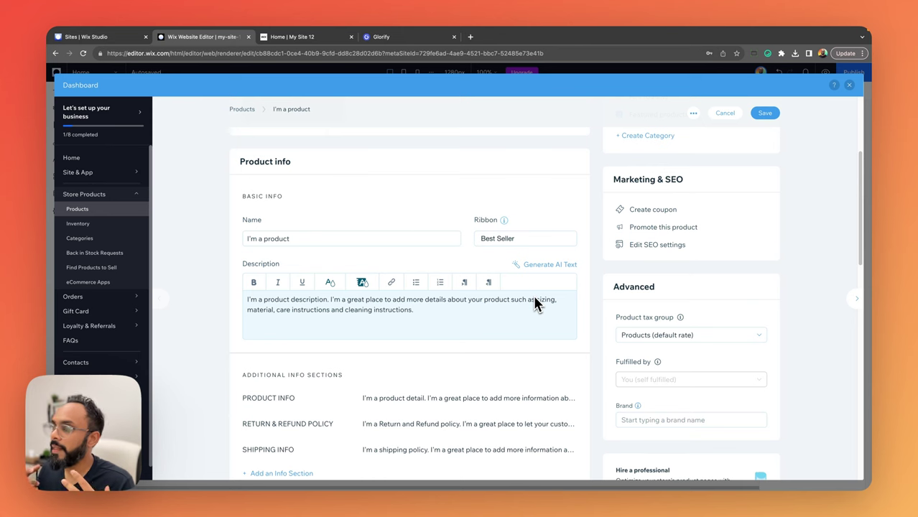
{"action": "scroll", "coordinate": [537, 301], "scroll_direction": "up", "scroll_amount": 5}
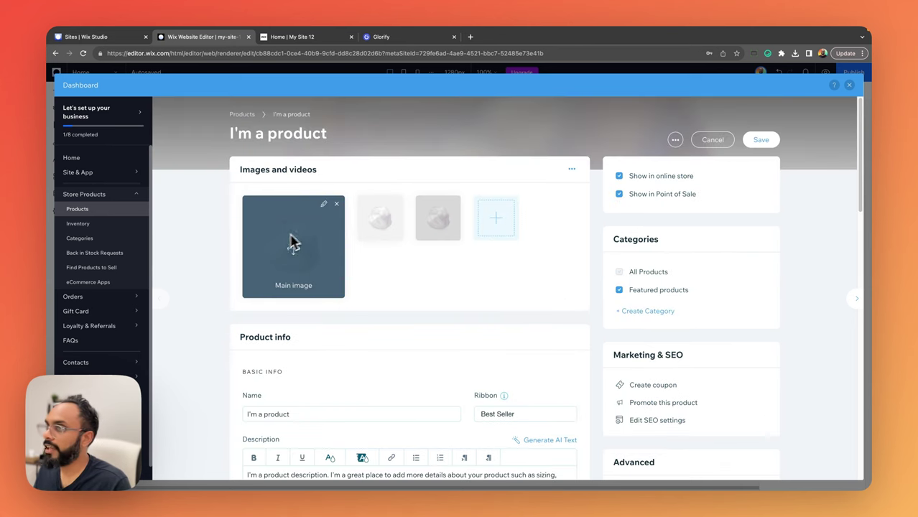
Step: Start replacing the product's main image and upload the exported alien-ship, rocket-curve, rocket-upwards and slim-rocket-up images from the computer
{"action": "left_click", "coordinate": [327, 230]}
{"action": "left_click", "coordinate": [443, 300]}
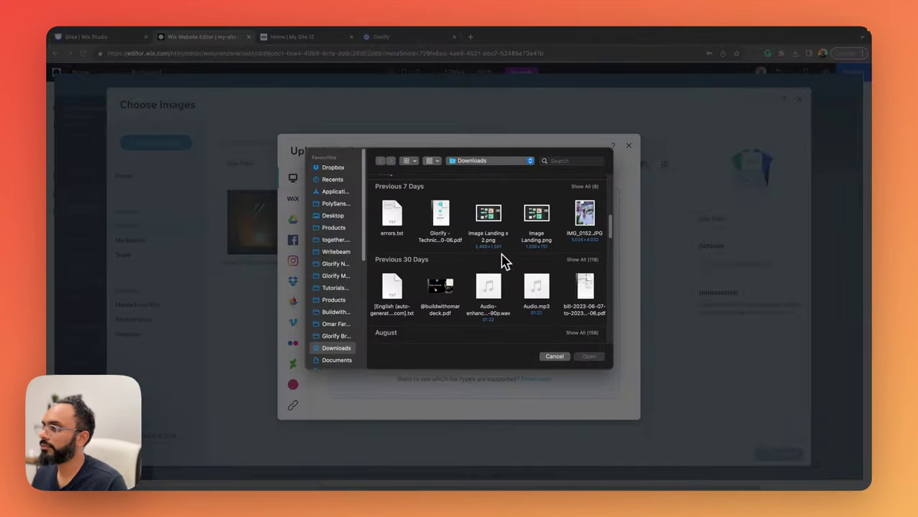
{"action": "left_click", "coordinate": [307, 311]}
{"action": "scroll", "coordinate": [508, 294], "scroll_direction": "down", "scroll_amount": 1}
{"action": "left_click", "coordinate": [598, 359]}
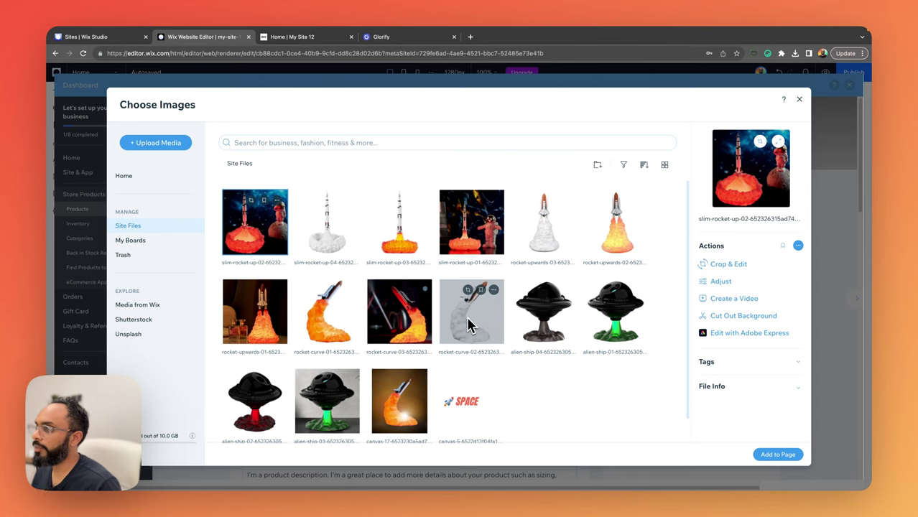
Step: Set the uploaded rocket-curve-01 image as the first product's main image
{"action": "left_click", "coordinate": [318, 321]}
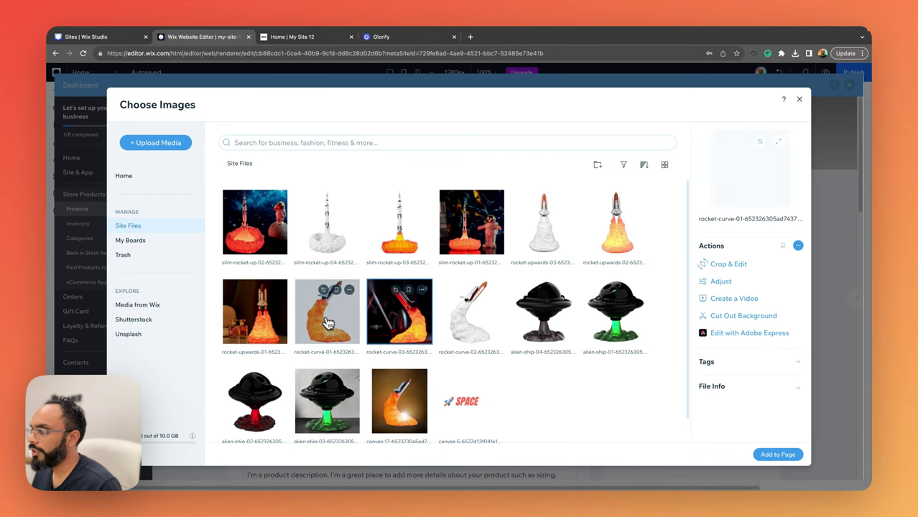
{"action": "left_click", "coordinate": [779, 454]}
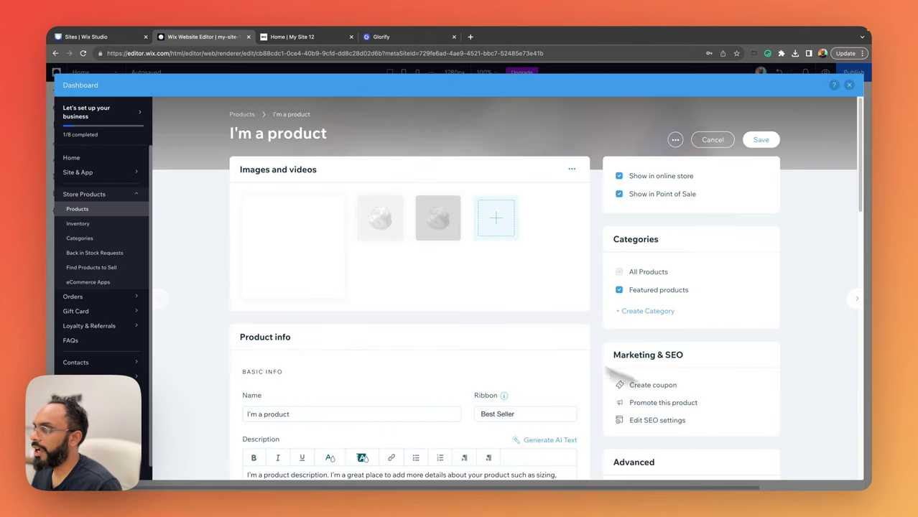
Step: Open the image chooser to replace the product's second image
{"action": "left_click", "coordinate": [382, 225]}
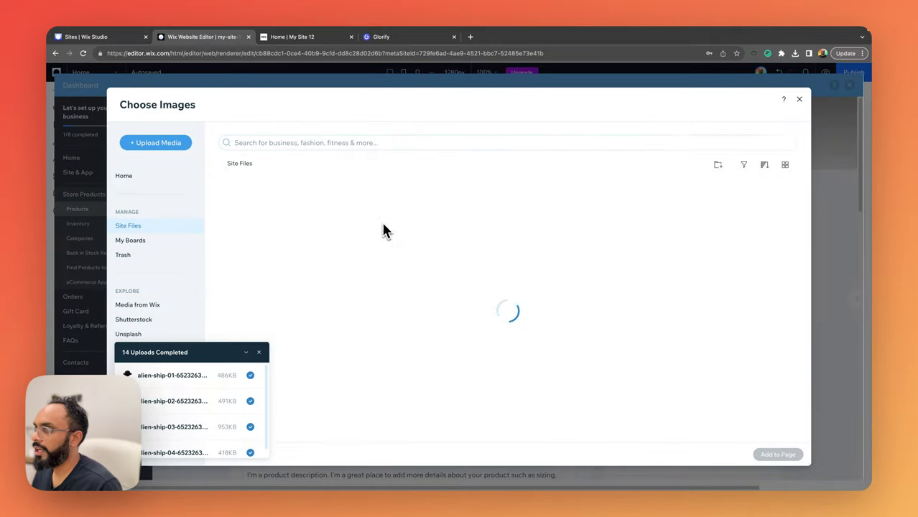
Step: Add the rocket-curve-02 and rocket-curve-03 images from the site files to the product's images
{"action": "left_click", "coordinate": [471, 311]}
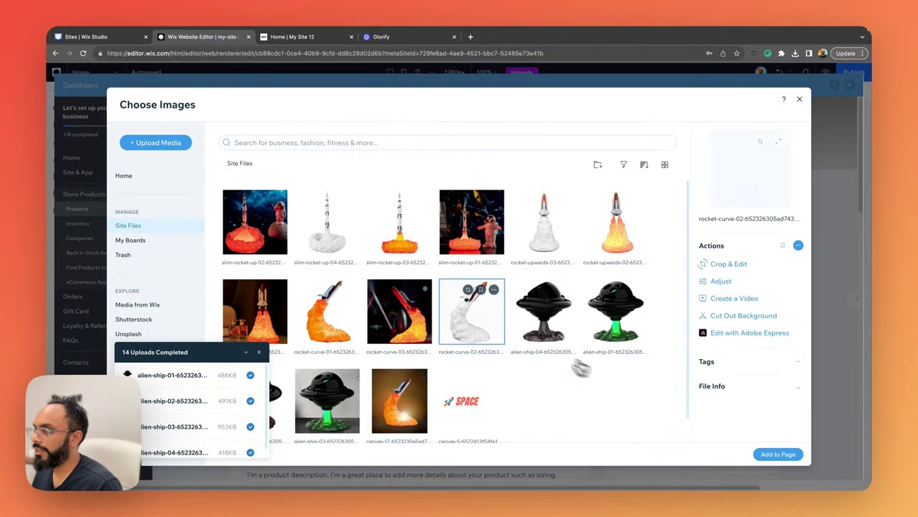
{"action": "left_click", "coordinate": [774, 454]}
{"action": "left_click", "coordinate": [435, 218]}
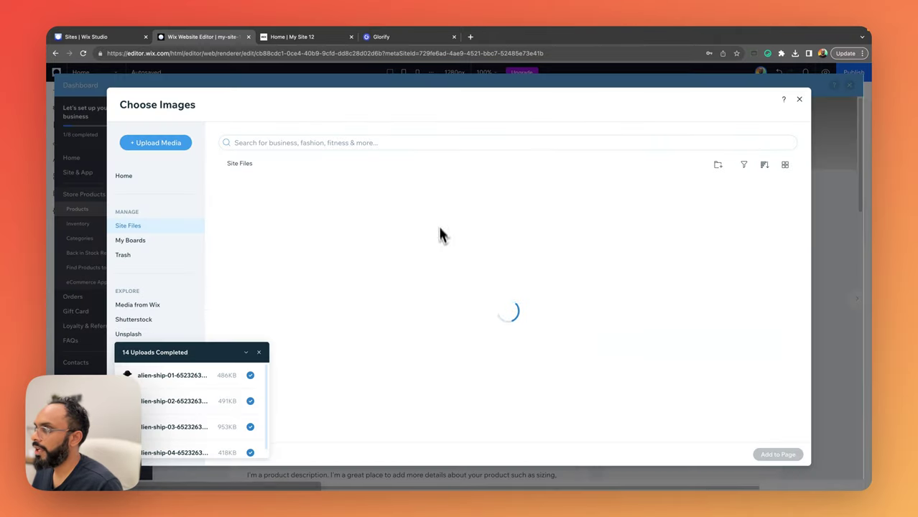
{"action": "left_click", "coordinate": [403, 327]}
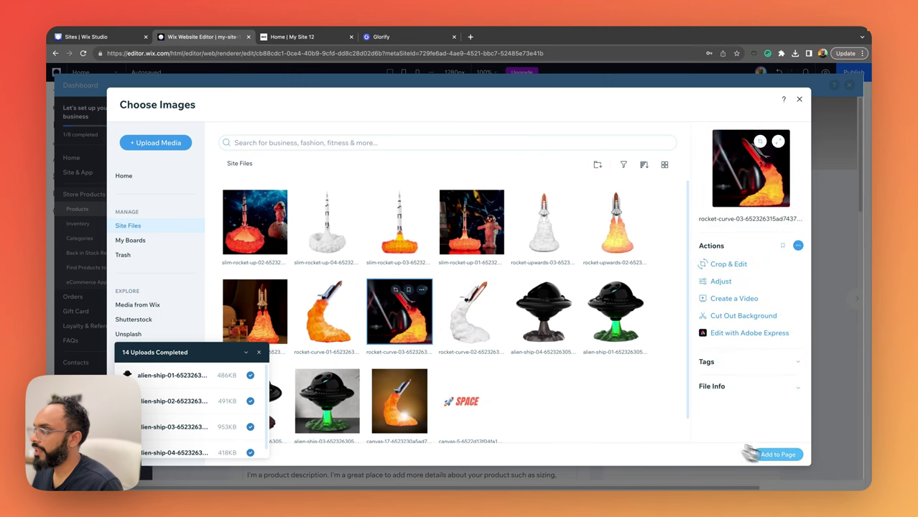
{"action": "left_click", "coordinate": [775, 454]}
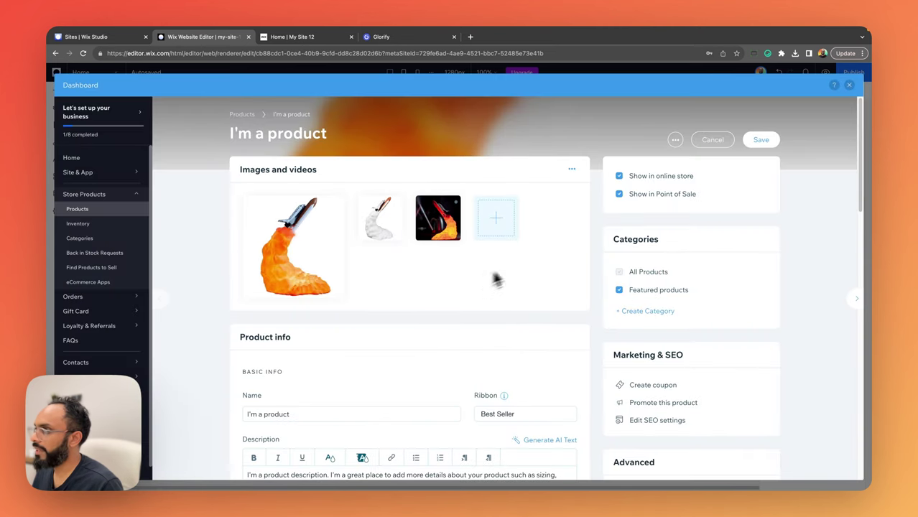
Step: Rename the product as "Rocket Ship Away"
{"action": "scroll", "coordinate": [338, 205], "scroll_direction": "down", "scroll_amount": 5}
{"action": "triple_click", "coordinate": [332, 225]}
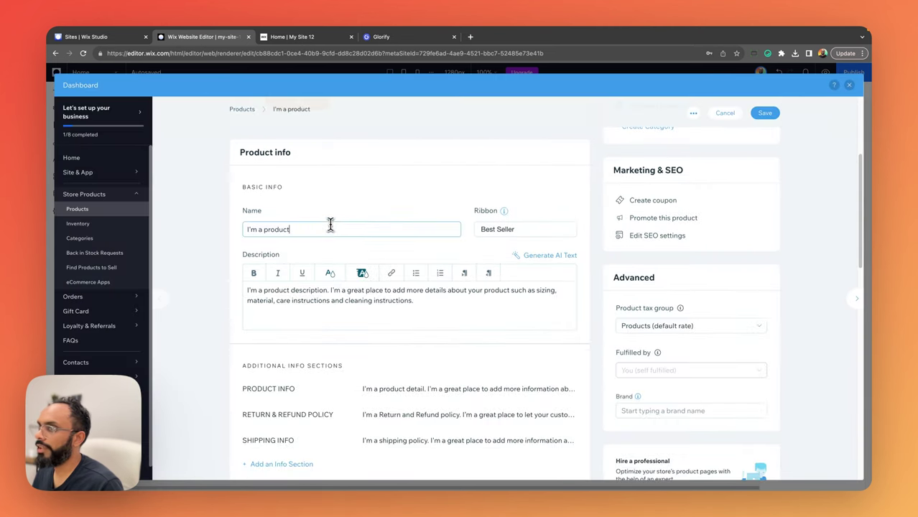
{"action": "scroll", "coordinate": [428, 178], "scroll_direction": "up", "scroll_amount": 2}
{"action": "scroll", "coordinate": [460, 182], "scroll_direction": "up", "scroll_amount": 3}
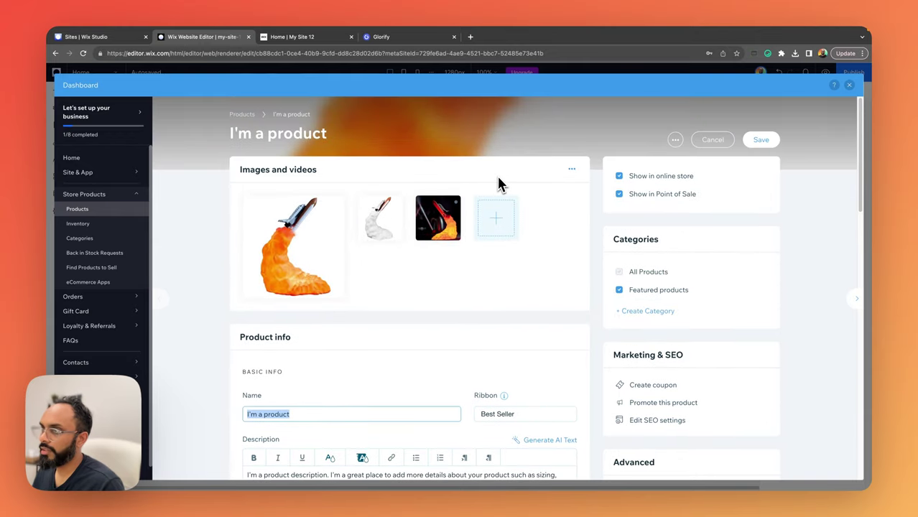
{"action": "type", "text": "Sh"}
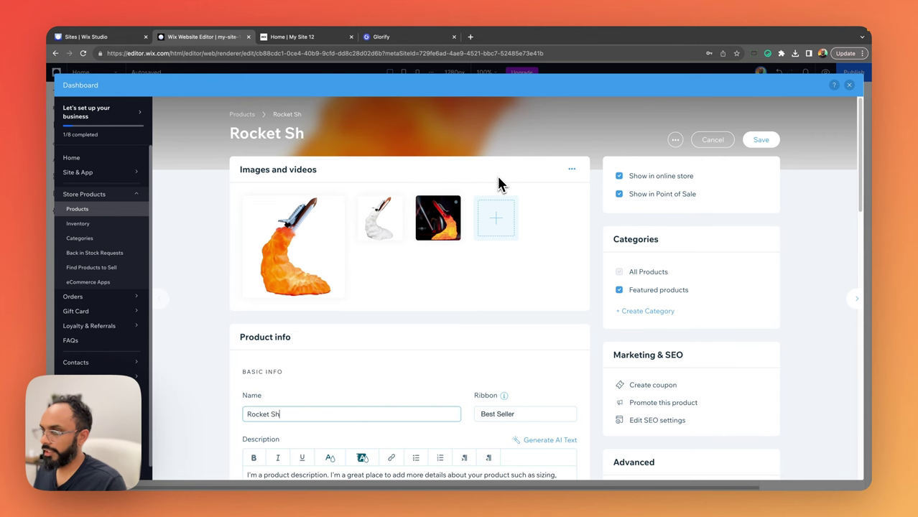
{"action": "type", "text": "ip Away"}
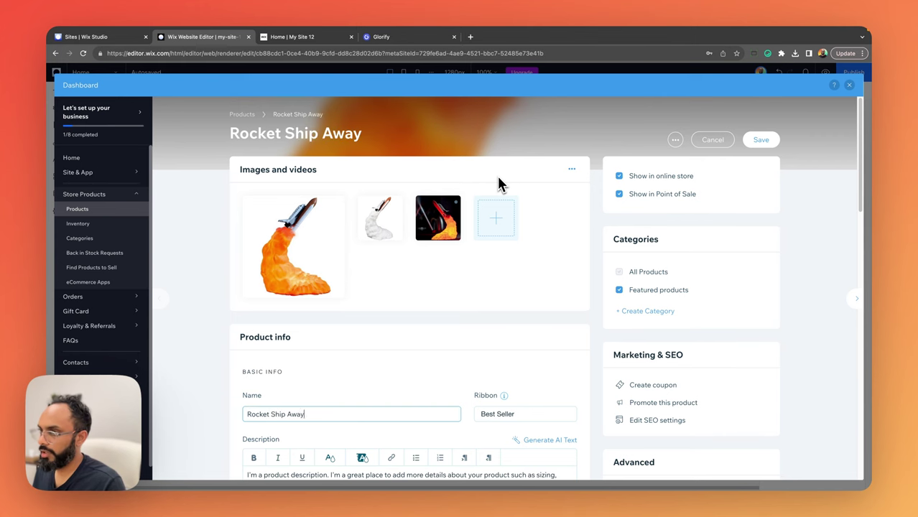
Step: Start generating an AI product description and set the business type to "Kids spaceship like lamp"
{"action": "scroll", "coordinate": [488, 201], "scroll_direction": "down", "scroll_amount": 4}
{"action": "left_click", "coordinate": [456, 233]}
{"action": "left_click", "coordinate": [549, 194]}
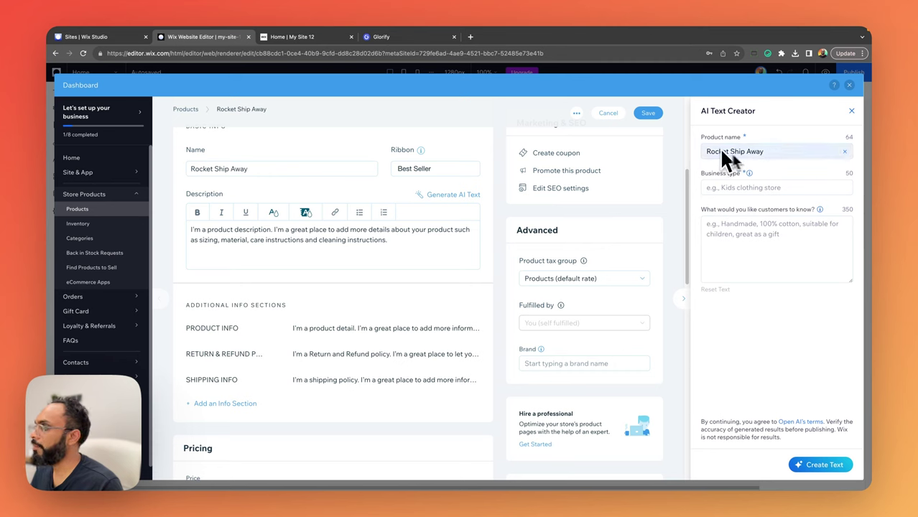
{"action": "left_click", "coordinate": [775, 186]}
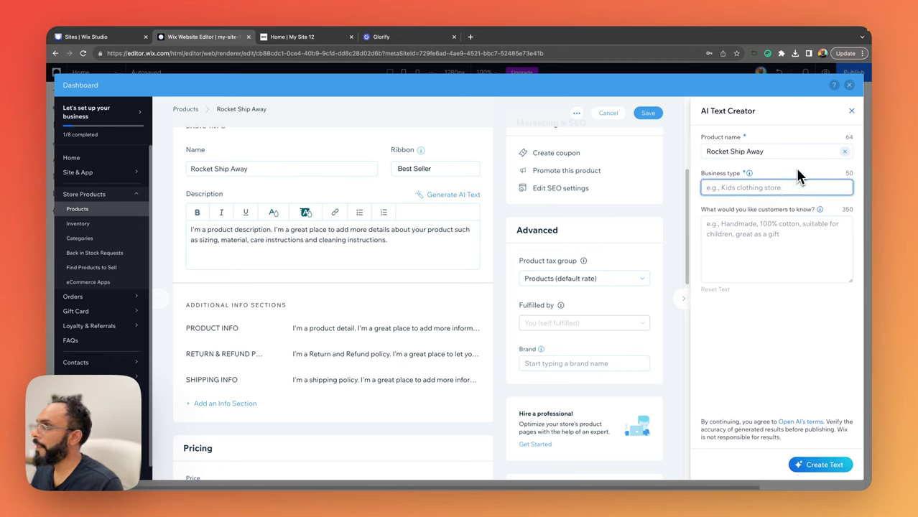
{"action": "type", "text": "Kids spaces"}
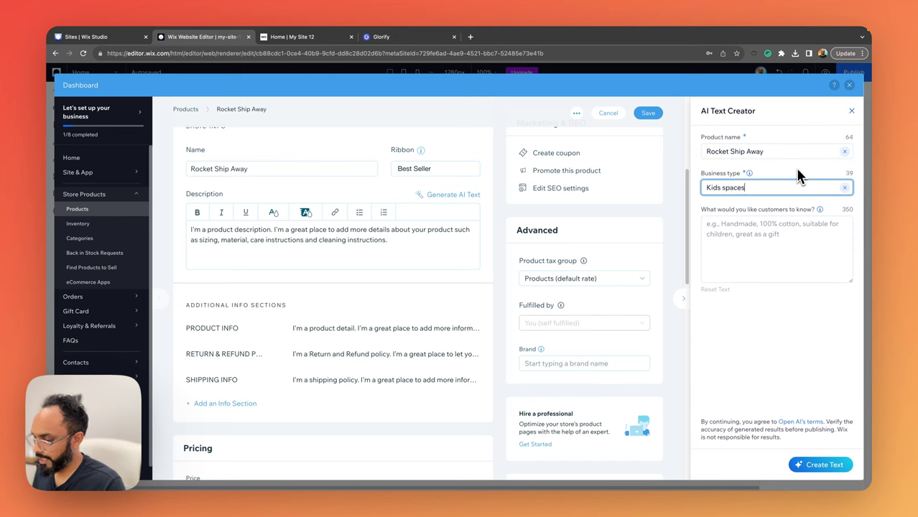
{"action": "type", "text": "hip like lamp"}
Step: Describe the product as "3D printed artistic realistic lamp in the form of a spaceship shuttle during lift off" and create the text suggestions
{"action": "key", "text": "Tab"}
{"action": "type", "text": "3"}
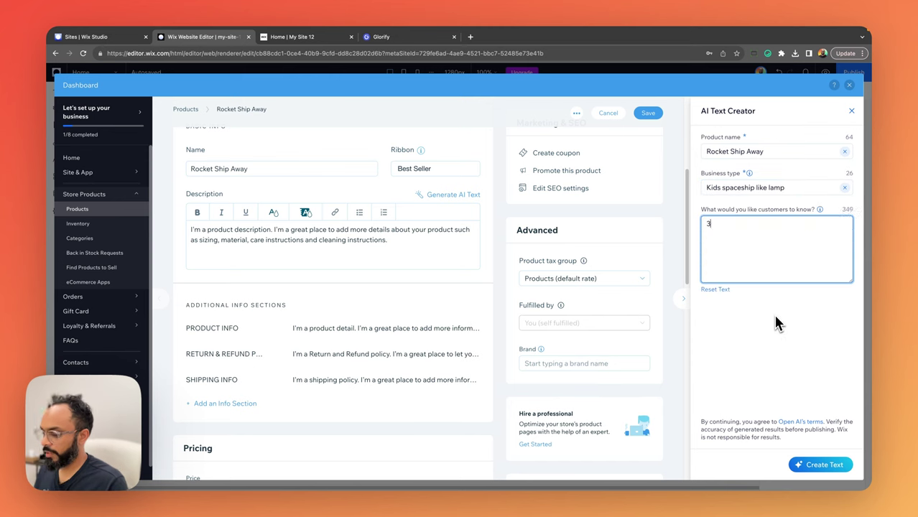
{"action": "type", "text": "D printed artistic realistic lamp in the form of a spaceship shuttle during lift off"}
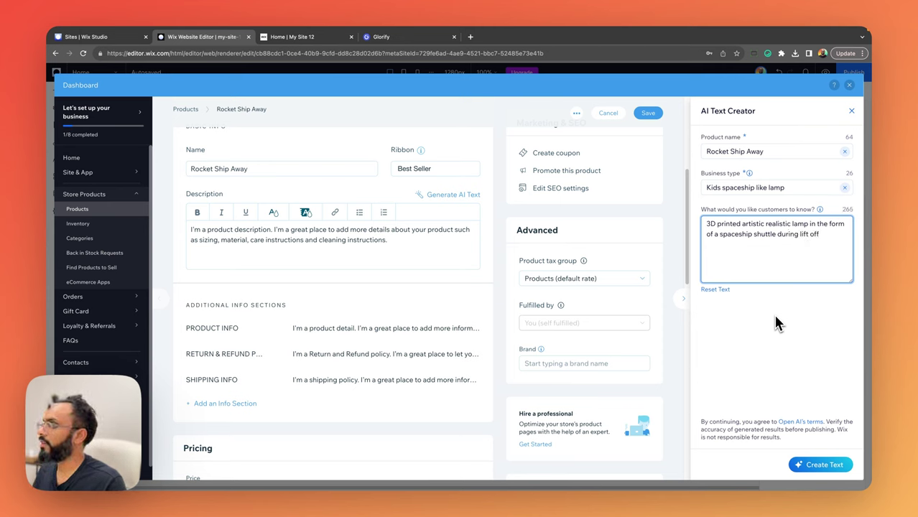
{"action": "left_click", "coordinate": [813, 464]}
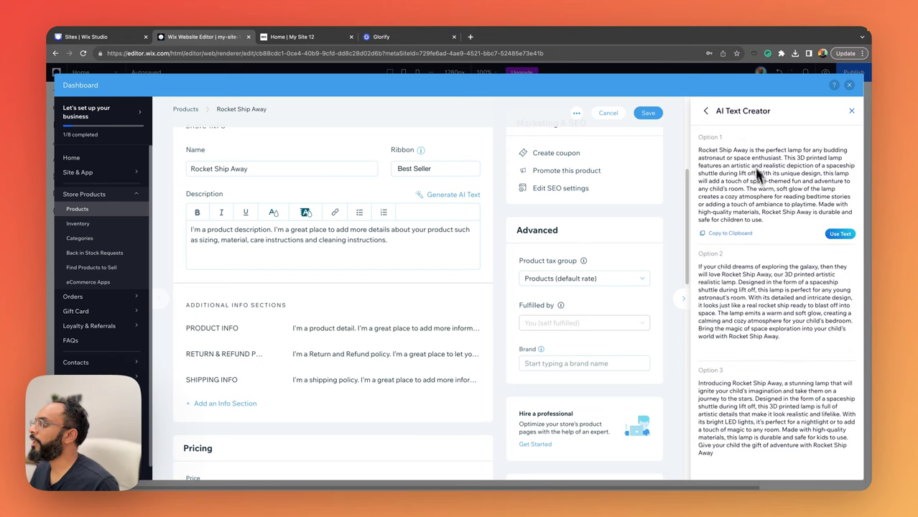
Step: Use the Option 2 text as the product description and save the product
{"action": "mouse_move", "coordinate": [754, 368]}
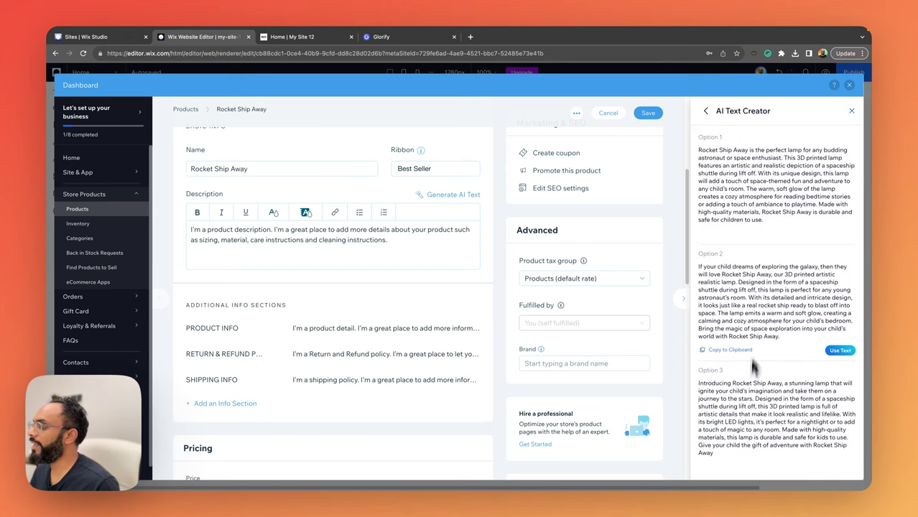
{"action": "mouse_move", "coordinate": [769, 240]}
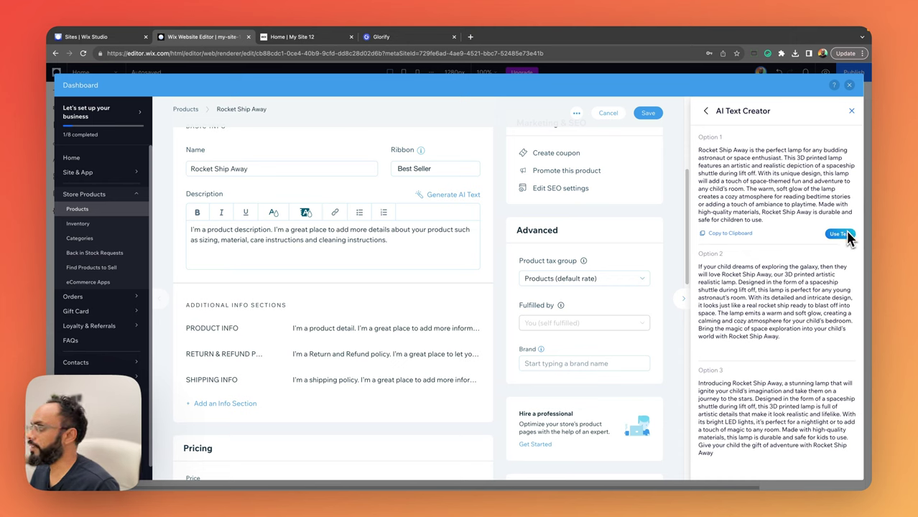
{"action": "mouse_move", "coordinate": [746, 298]}
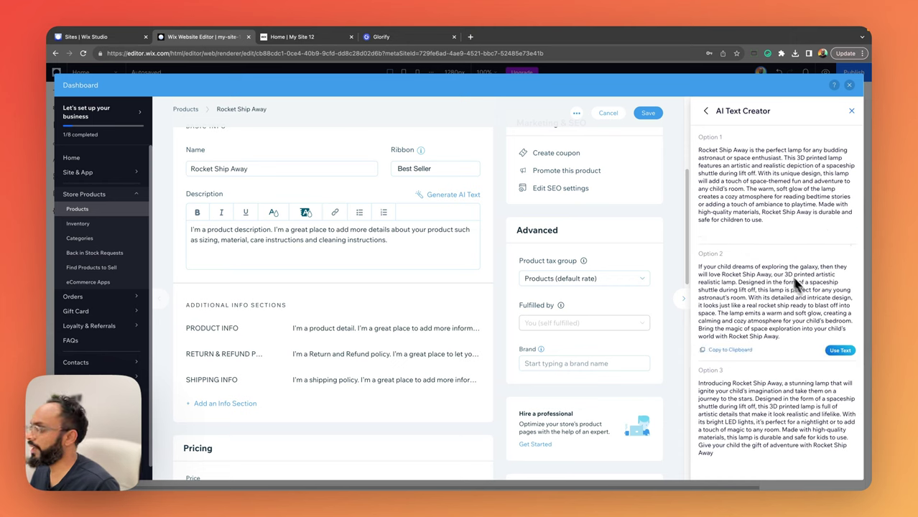
{"action": "left_click", "coordinate": [839, 350]}
{"action": "scroll", "coordinate": [373, 284], "scroll_direction": "down", "scroll_amount": 5}
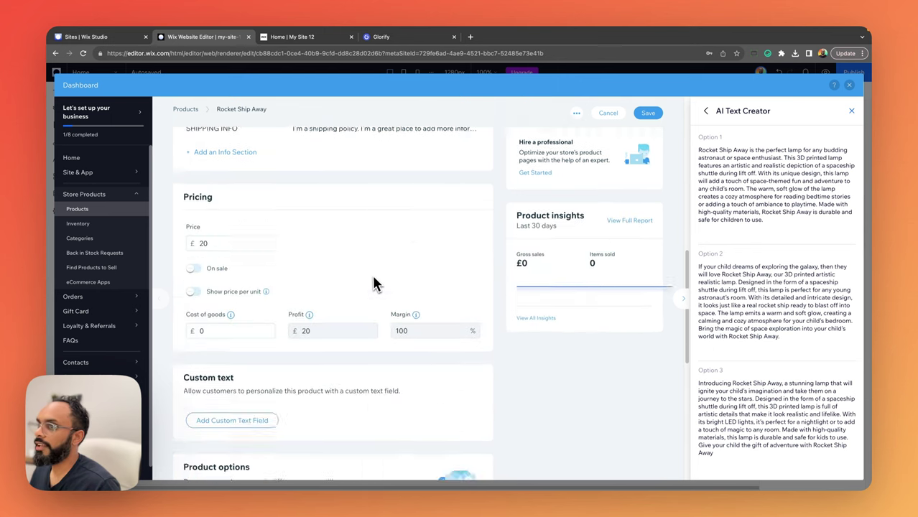
{"action": "scroll", "coordinate": [373, 283], "scroll_direction": "up", "scroll_amount": 10}
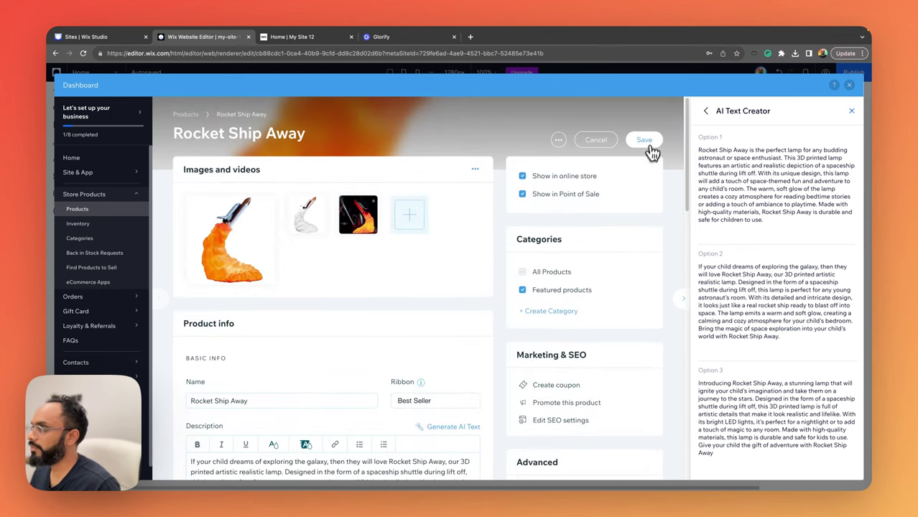
{"action": "left_click", "coordinate": [646, 140]}
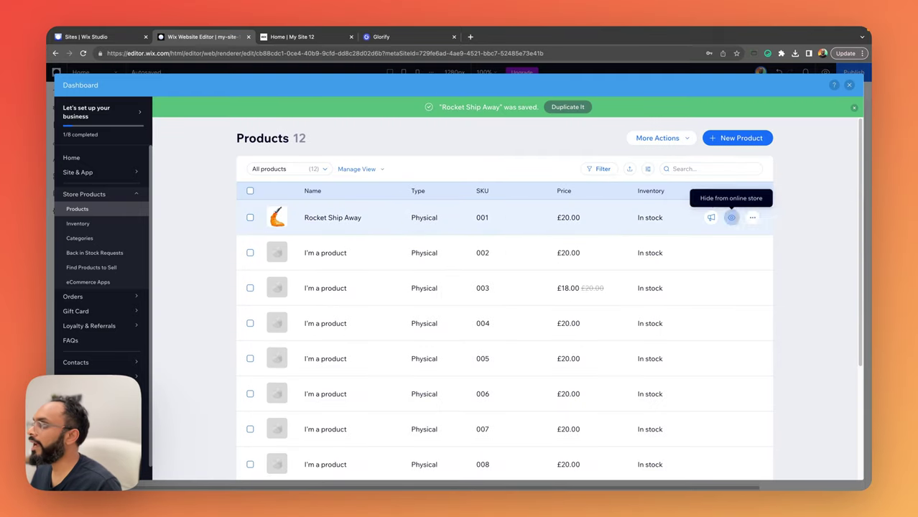
Step: Delete the selected "I'm a product" placeholder products with SKUs 005 to 012 from the store
{"action": "left_click", "coordinate": [476, 251]}
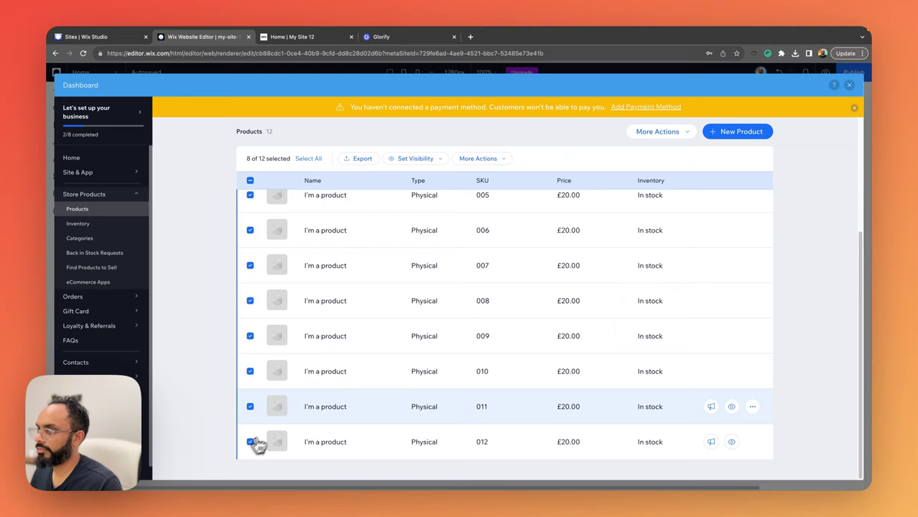
{"action": "scroll", "coordinate": [476, 343], "scroll_direction": "up", "scroll_amount": 2}
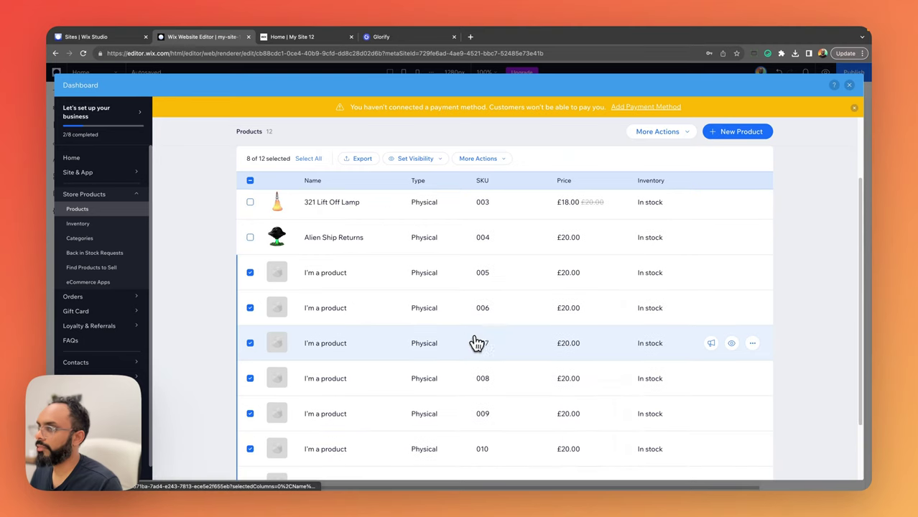
{"action": "scroll", "coordinate": [365, 307], "scroll_direction": "up", "scroll_amount": 3}
{"action": "scroll", "coordinate": [345, 345], "scroll_direction": "down", "scroll_amount": 5}
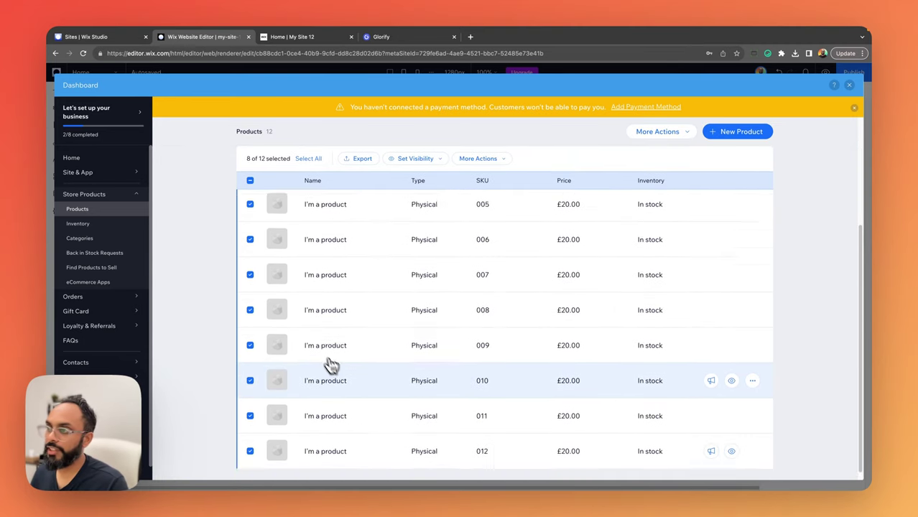
{"action": "scroll", "coordinate": [413, 366], "scroll_direction": "up", "scroll_amount": 5}
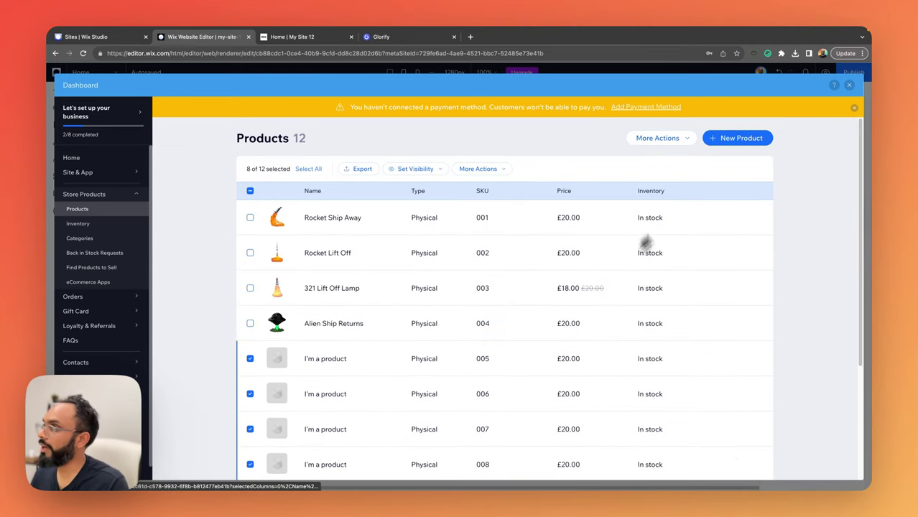
{"action": "left_click", "coordinate": [689, 147]}
{"action": "left_click", "coordinate": [815, 168]}
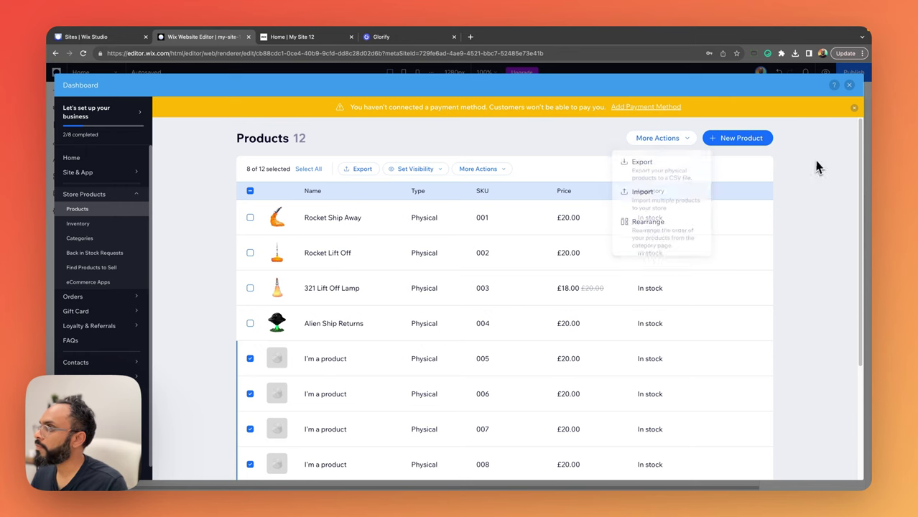
{"action": "left_click", "coordinate": [501, 179]}
{"action": "left_click", "coordinate": [495, 299]}
{"action": "left_click", "coordinate": [553, 322]}
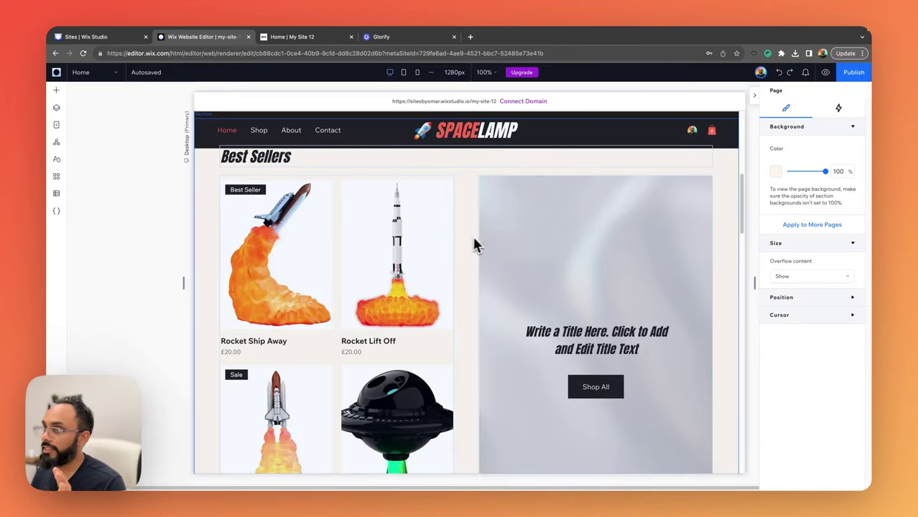
Step: Select the product grid gallery in the home page's Best Sellers section
{"action": "scroll", "coordinate": [137, 251], "scroll_direction": "up", "scroll_amount": 10}
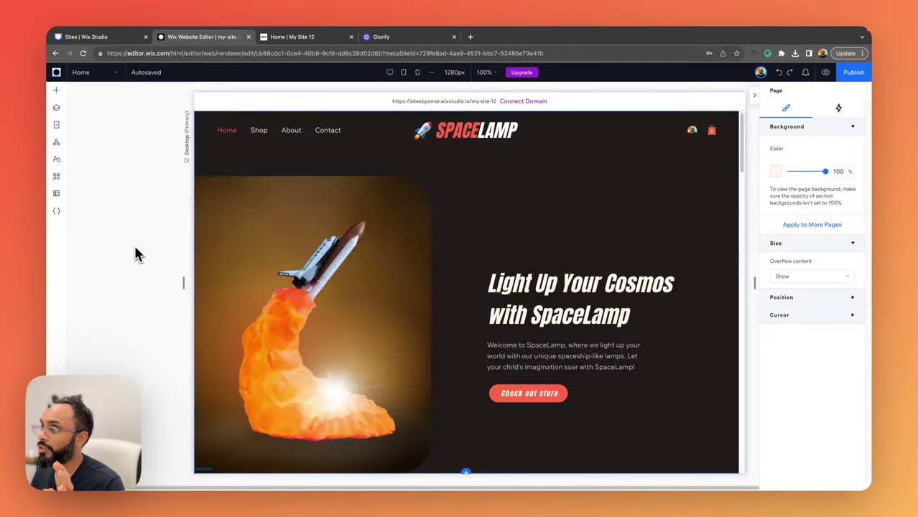
{"action": "scroll", "coordinate": [137, 252], "scroll_direction": "down", "scroll_amount": 10}
{"action": "scroll", "coordinate": [260, 239], "scroll_direction": "up", "scroll_amount": 2}
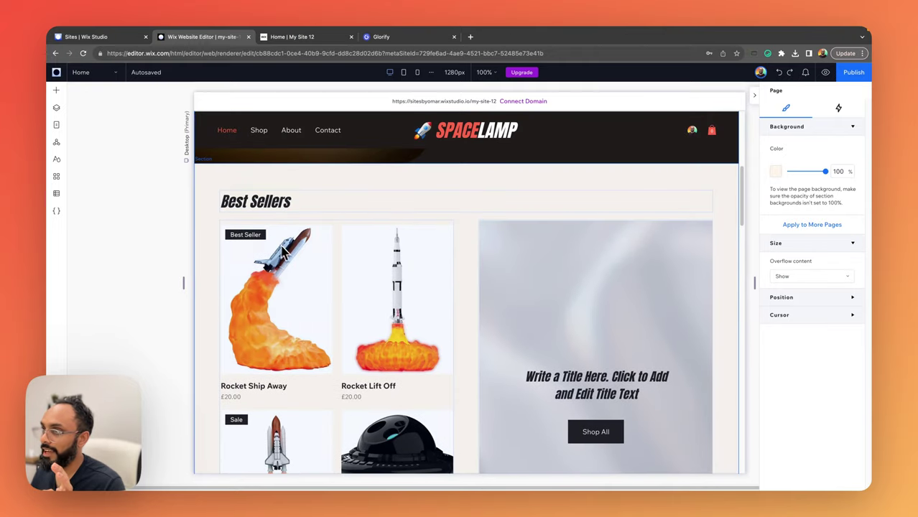
{"action": "left_click", "coordinate": [293, 258]}
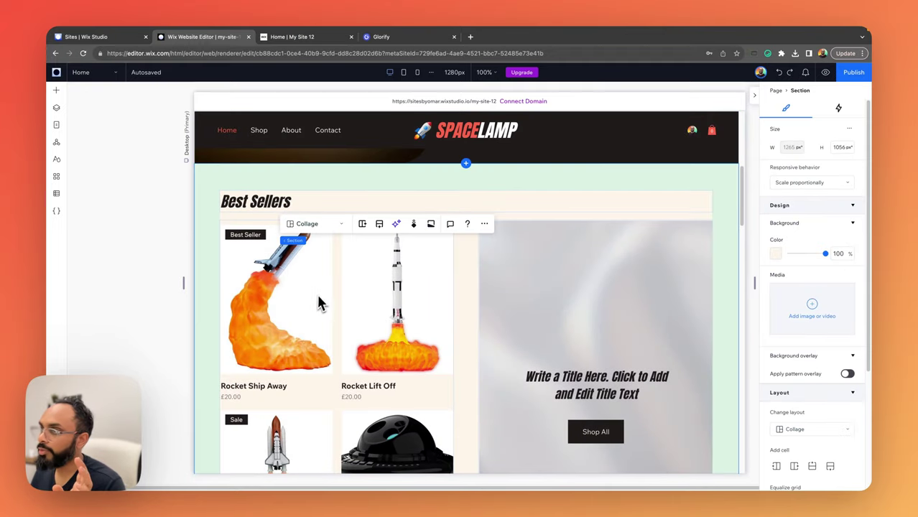
{"action": "left_click", "coordinate": [297, 328]}
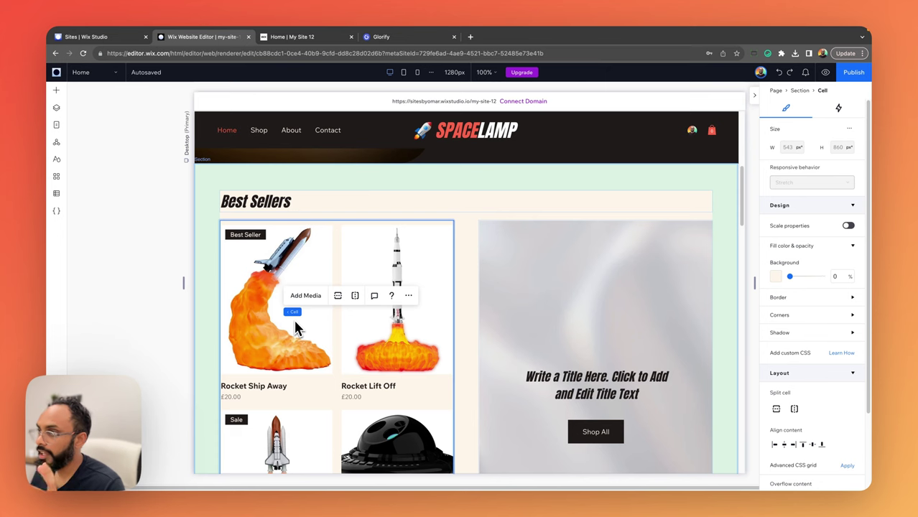
{"action": "left_click", "coordinate": [264, 335]}
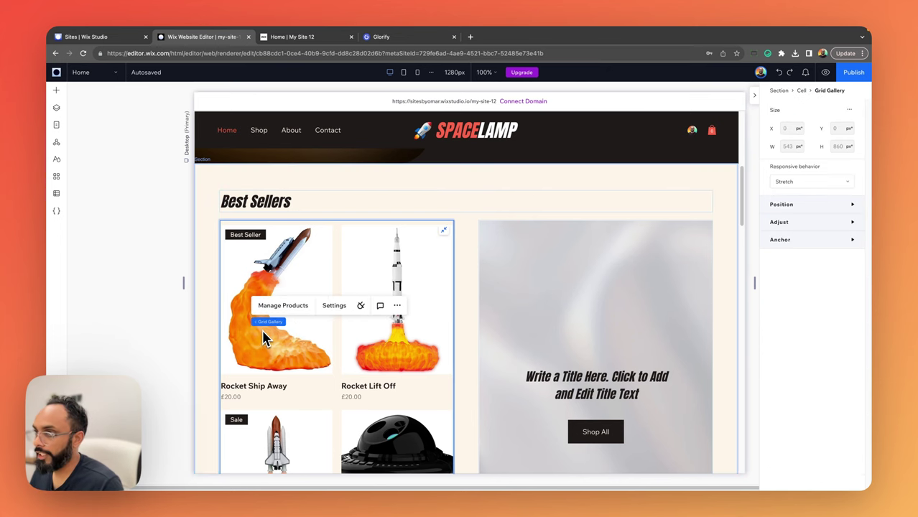
{"action": "scroll", "coordinate": [264, 340], "scroll_direction": "down", "scroll_amount": 2}
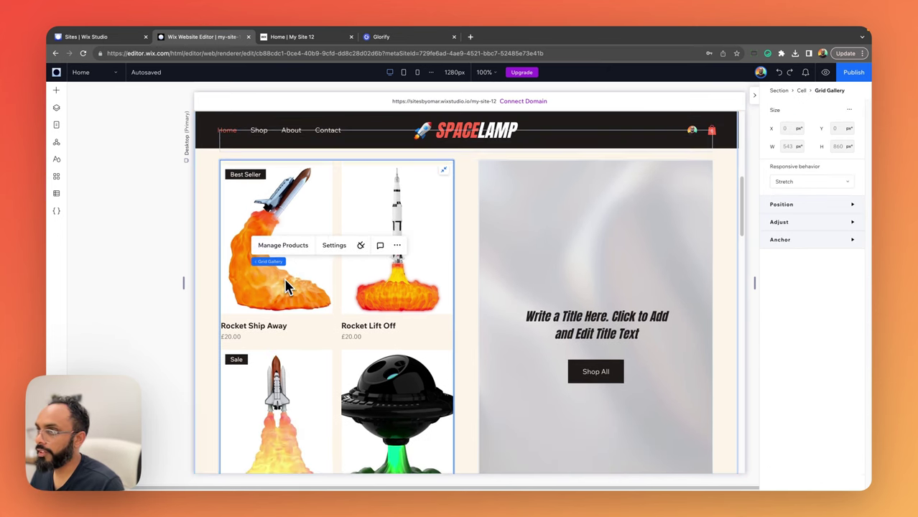
Step: Try the product display styles for the Best Sellers grid gallery and apply the bordered card style with product info inside the frame
{"action": "left_click", "coordinate": [326, 247]}
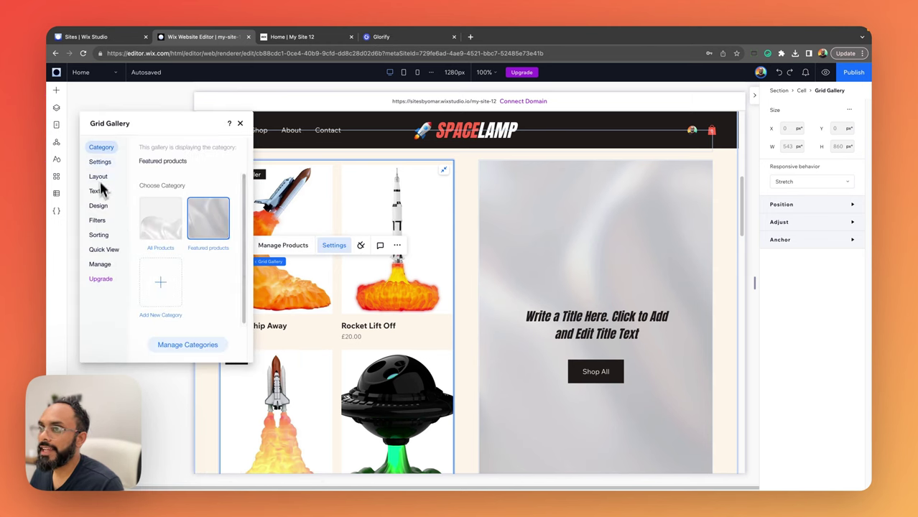
{"action": "left_click", "coordinate": [101, 176]}
{"action": "scroll", "coordinate": [212, 255], "scroll_direction": "down", "scroll_amount": 2}
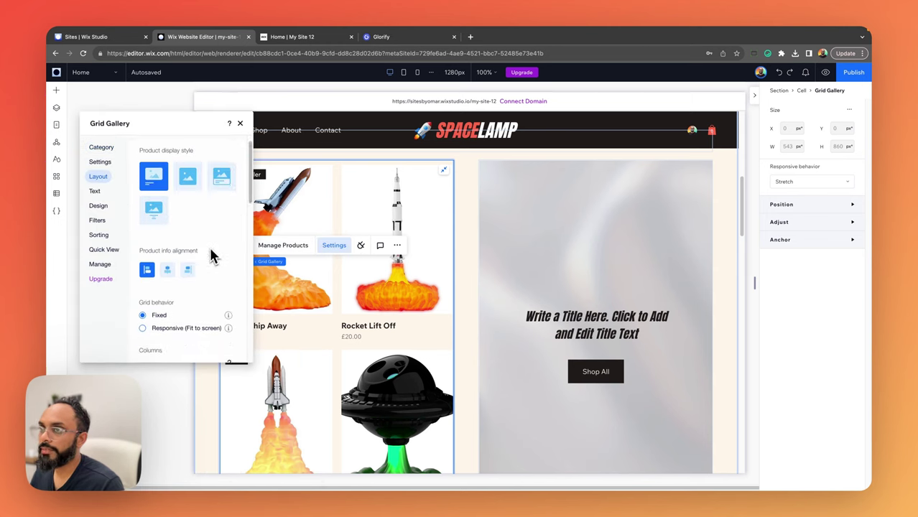
{"action": "scroll", "coordinate": [211, 254], "scroll_direction": "down", "scroll_amount": 2}
{"action": "scroll", "coordinate": [209, 252], "scroll_direction": "up", "scroll_amount": 4}
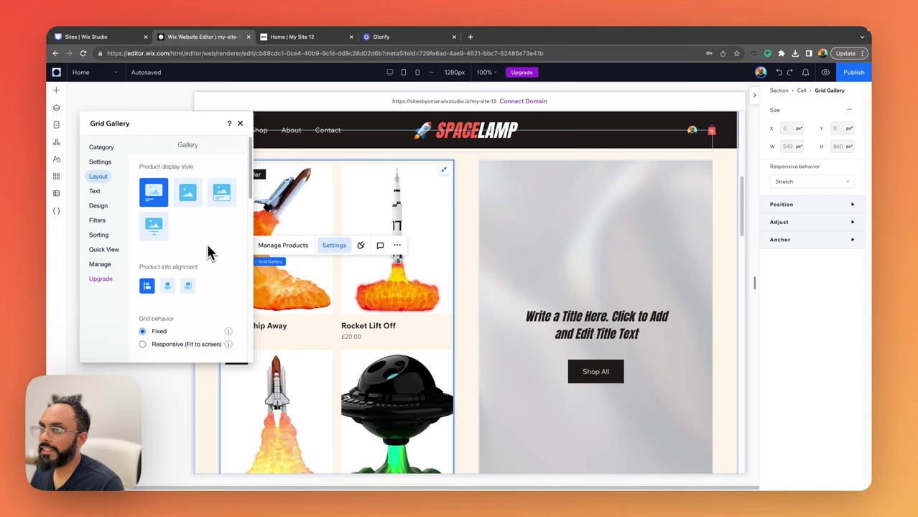
{"action": "left_click", "coordinate": [221, 194]}
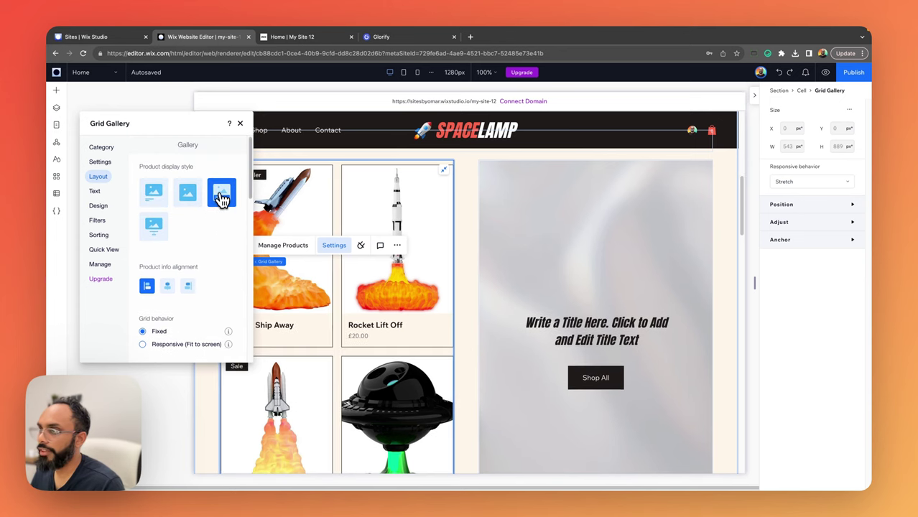
{"action": "left_click", "coordinate": [156, 232]}
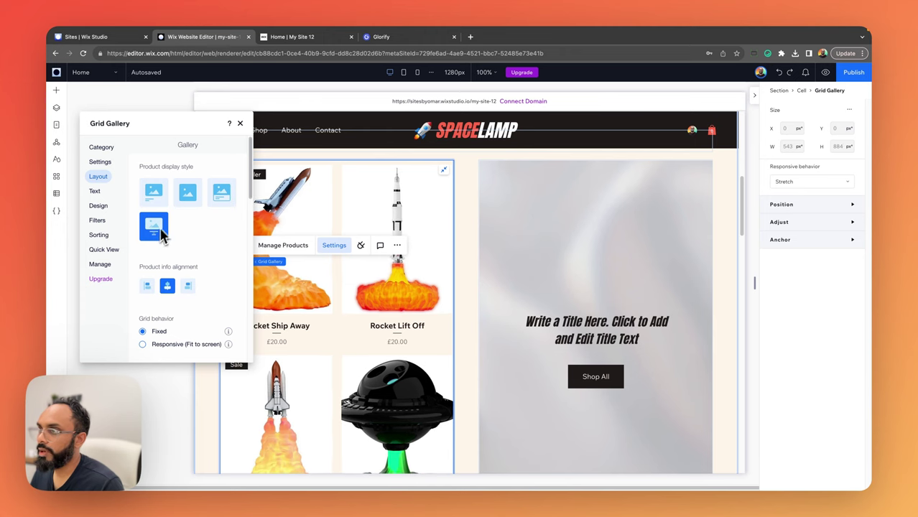
{"action": "left_click", "coordinate": [213, 198]}
{"action": "left_click", "coordinate": [188, 192]}
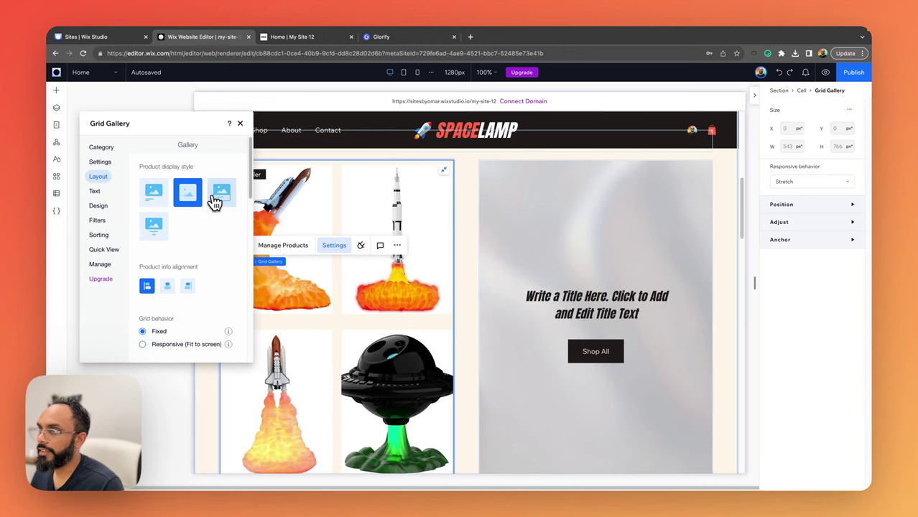
{"action": "left_click", "coordinate": [218, 200]}
Step: Set the image ratio of the gallery's product images to 1:1
{"action": "scroll", "coordinate": [206, 257], "scroll_direction": "down", "scroll_amount": 1}
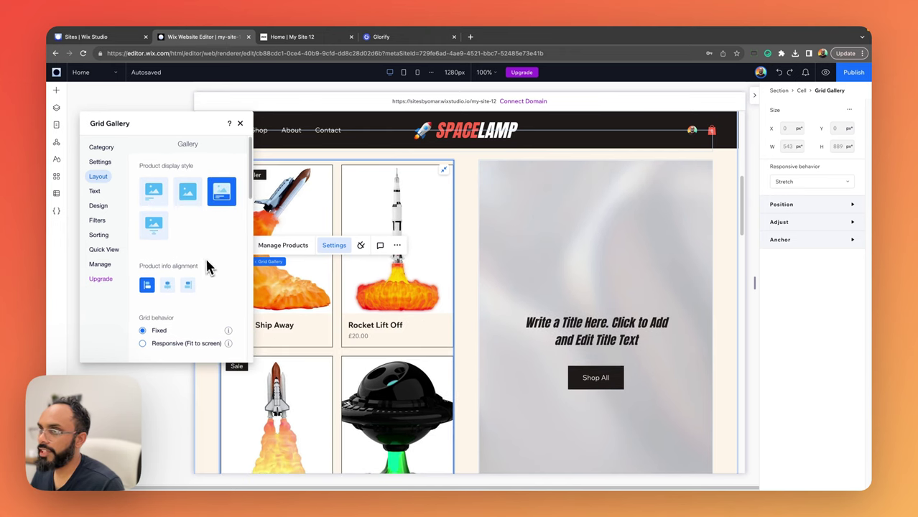
{"action": "scroll", "coordinate": [190, 290], "scroll_direction": "down", "scroll_amount": 4}
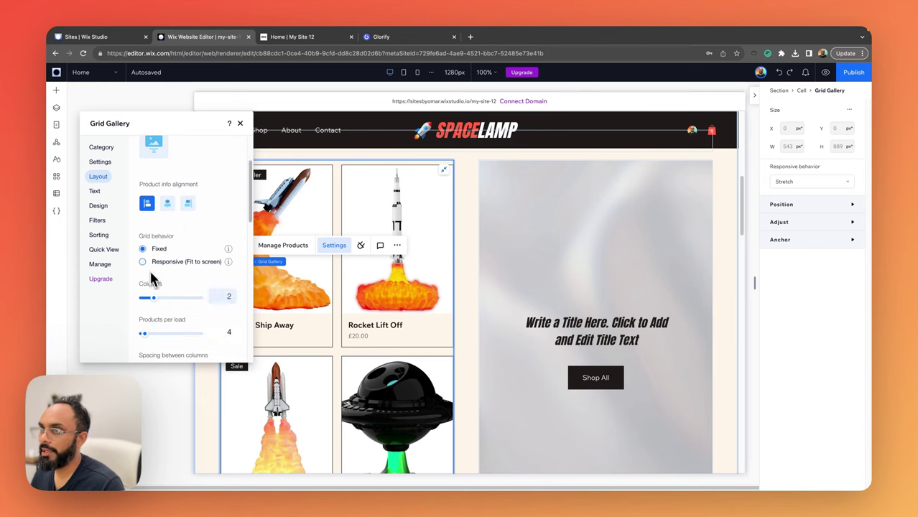
{"action": "scroll", "coordinate": [162, 309], "scroll_direction": "down", "scroll_amount": 5}
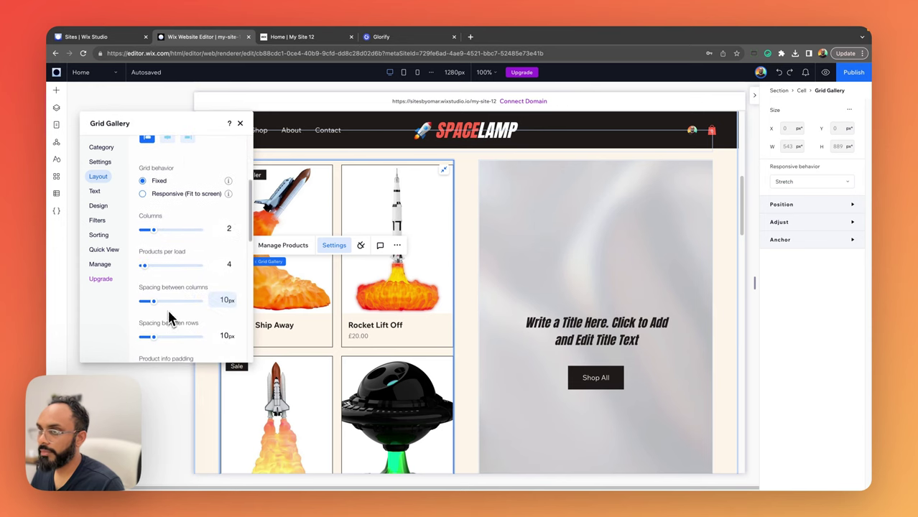
{"action": "scroll", "coordinate": [159, 295], "scroll_direction": "down", "scroll_amount": 6}
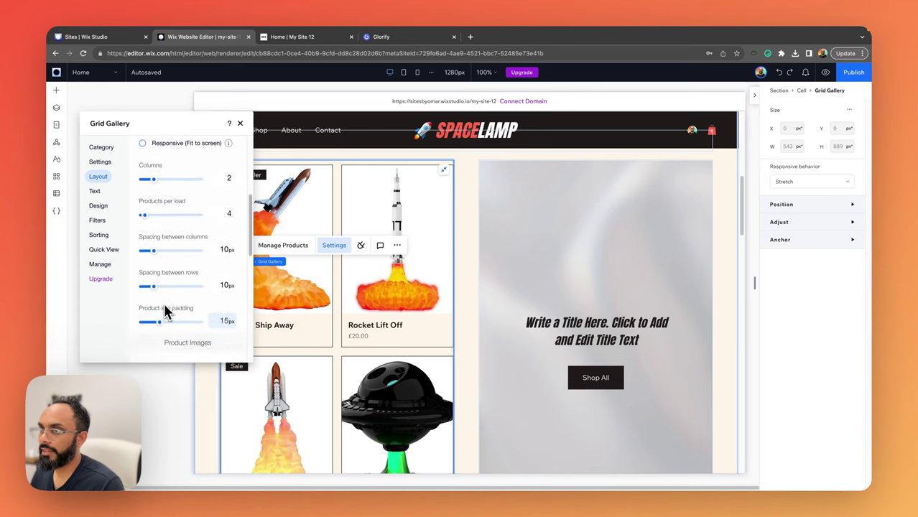
{"action": "scroll", "coordinate": [185, 280], "scroll_direction": "down", "scroll_amount": 8}
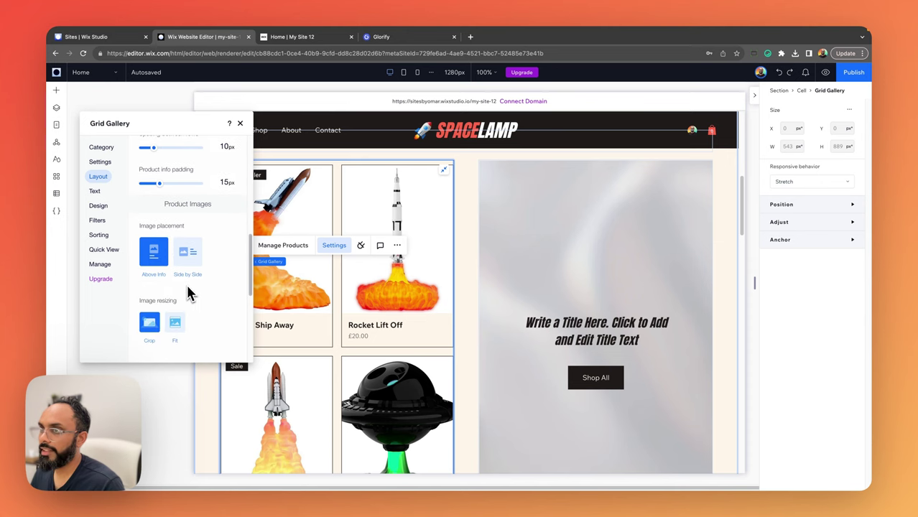
{"action": "scroll", "coordinate": [194, 291], "scroll_direction": "down", "scroll_amount": 5}
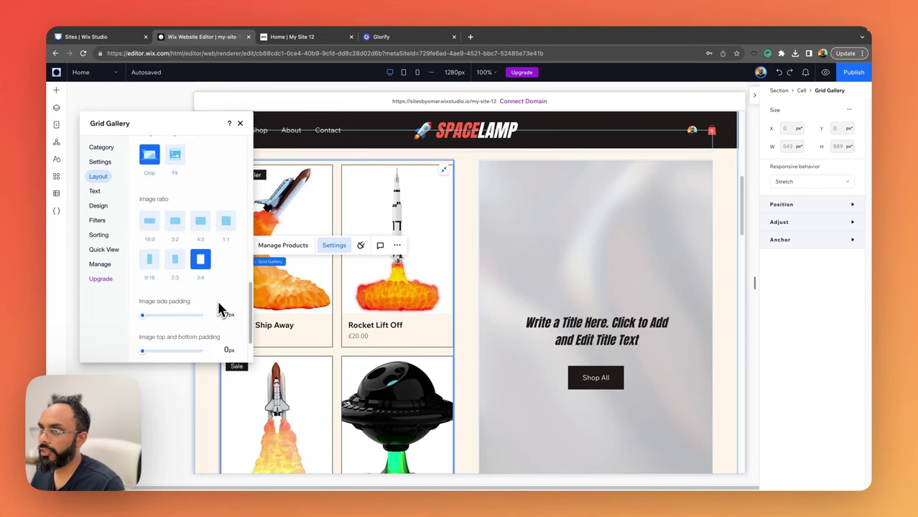
{"action": "left_click", "coordinate": [234, 227]}
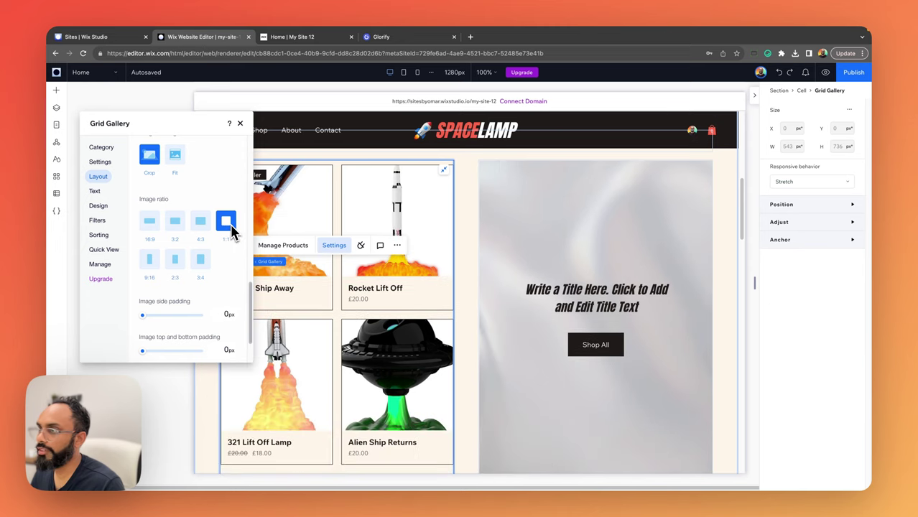
Step: Fit the product images in their cards with 12 px side padding and 12 px top and bottom padding
{"action": "scroll", "coordinate": [197, 295], "scroll_direction": "down", "scroll_amount": 2}
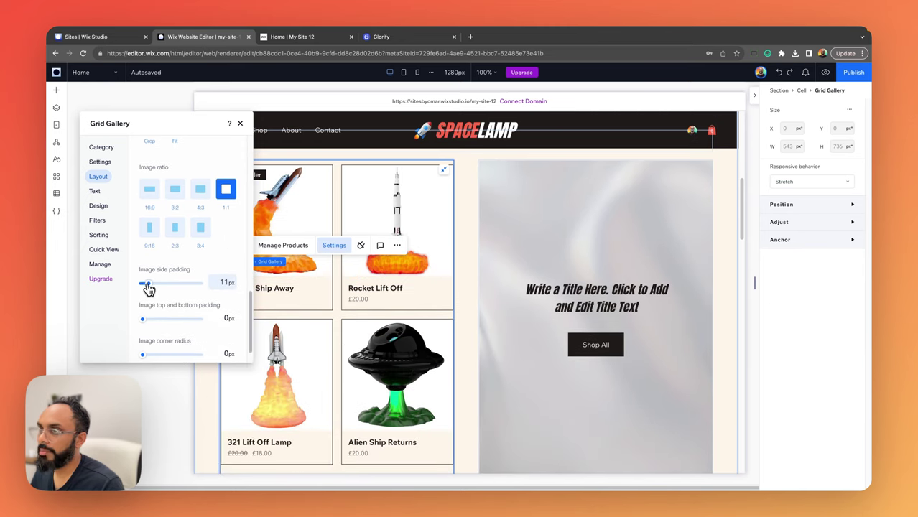
{"action": "left_click_drag", "start_coordinate": [148, 289], "coordinate": [152, 289]}
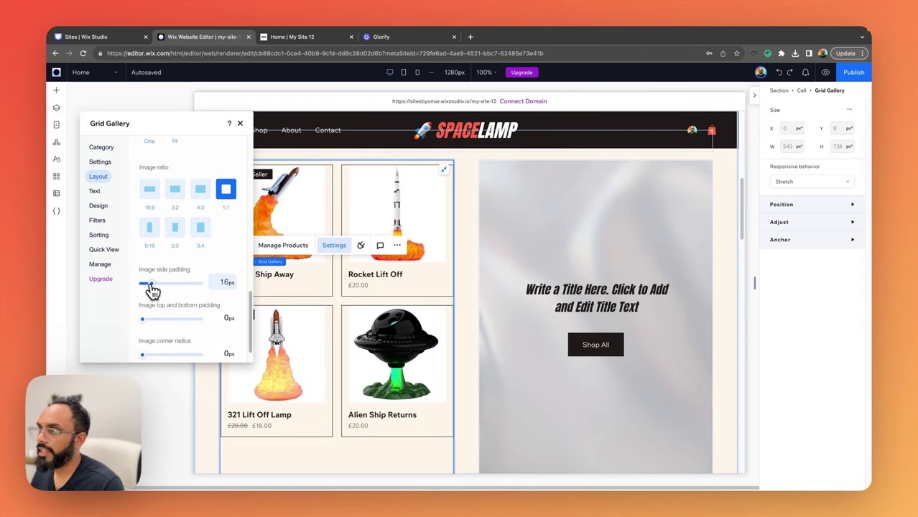
{"action": "scroll", "coordinate": [162, 313], "scroll_direction": "down", "scroll_amount": 1}
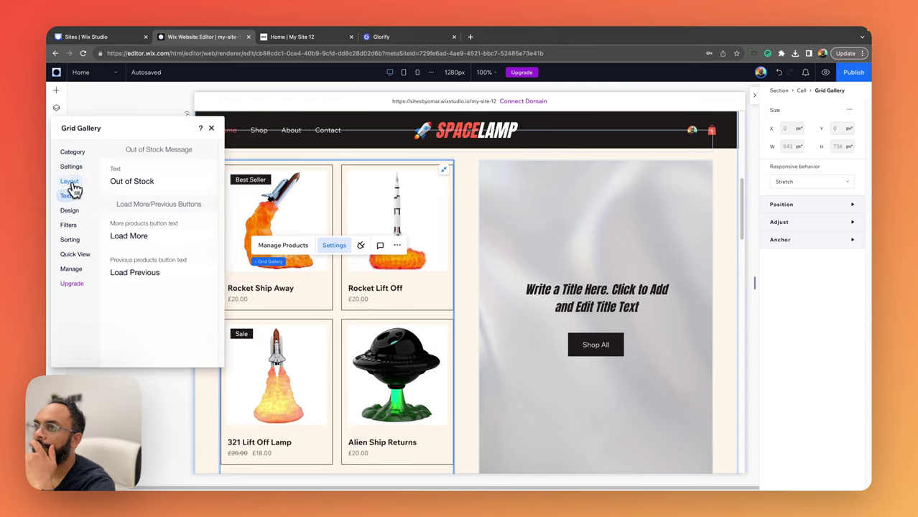
Step: Set the grid gallery's general background to white (#FFFFFF) at 100% opacity
{"action": "left_click", "coordinate": [70, 180]}
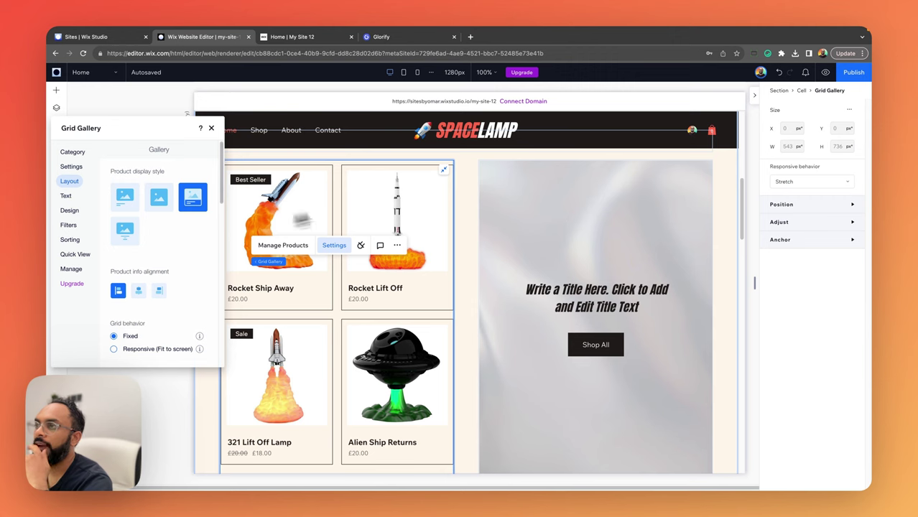
{"action": "left_click", "coordinate": [70, 211]}
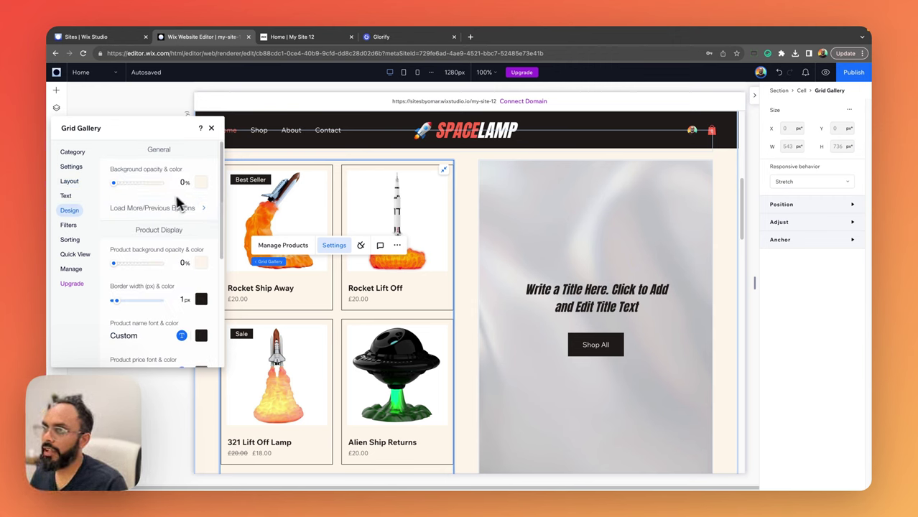
{"action": "left_click_drag", "start_coordinate": [119, 187], "coordinate": [191, 185]}
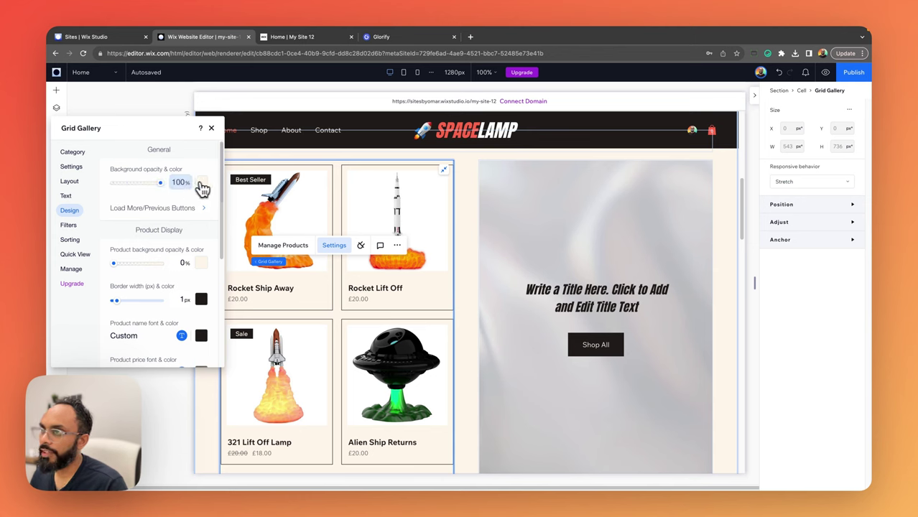
{"action": "left_click", "coordinate": [202, 184]}
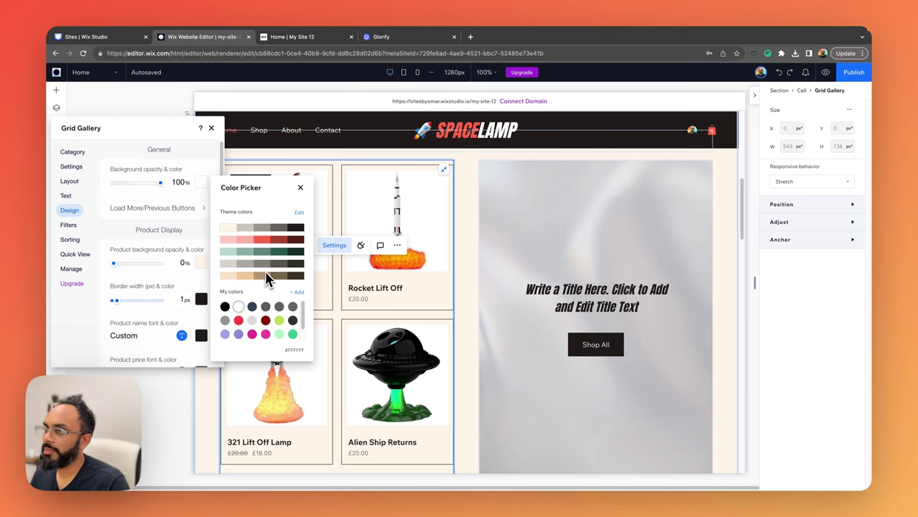
Step: Set the product background to white (#FFFFFF) at 100% opacity
{"action": "left_click", "coordinate": [133, 266]}
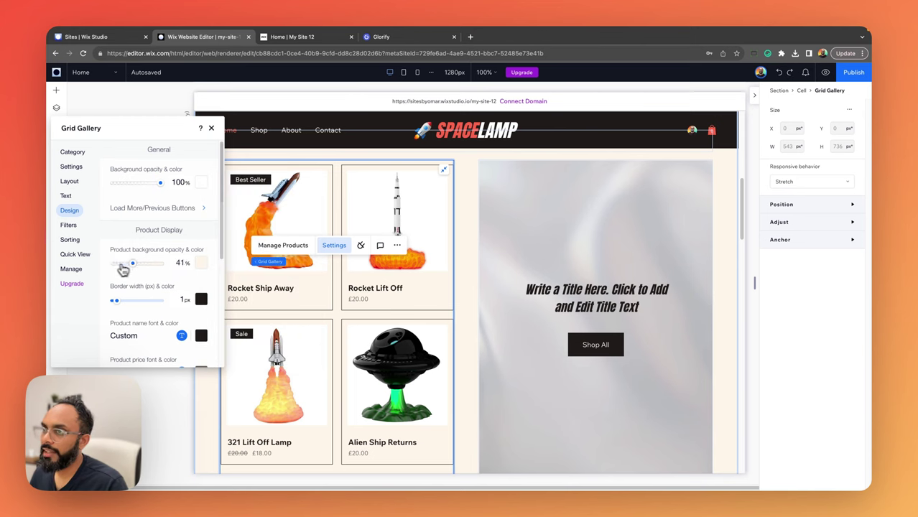
{"action": "left_click", "coordinate": [201, 263]}
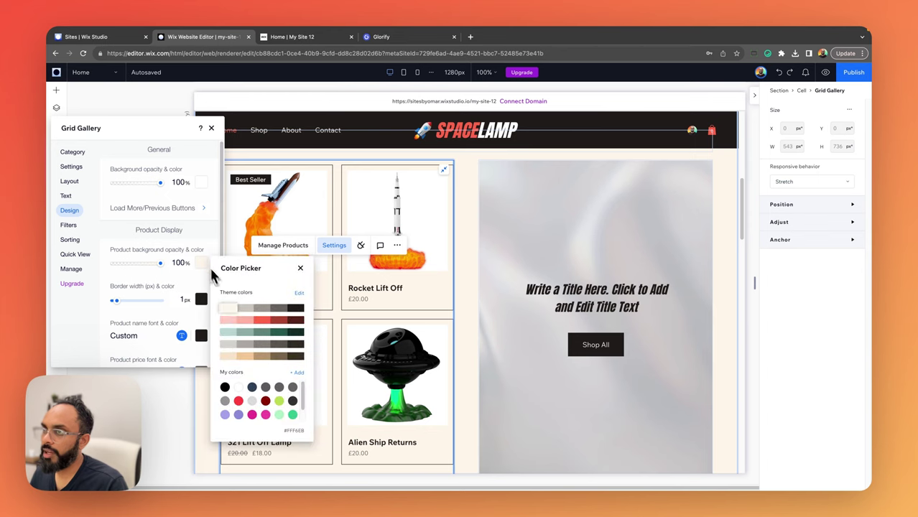
{"action": "left_click", "coordinate": [239, 388]}
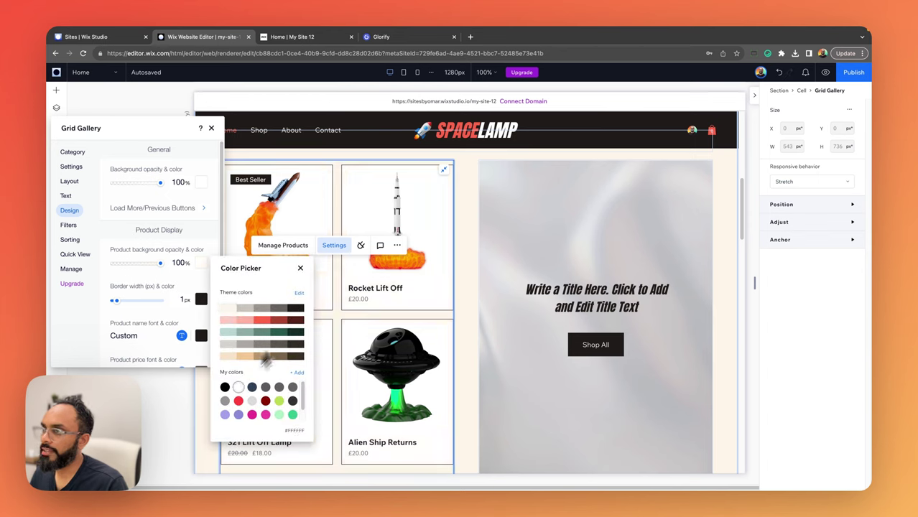
Step: Set the border width of the gallery's product cards to 3 px
{"action": "left_click", "coordinate": [161, 298]}
{"action": "scroll", "coordinate": [147, 303], "scroll_direction": "down", "scroll_amount": 2}
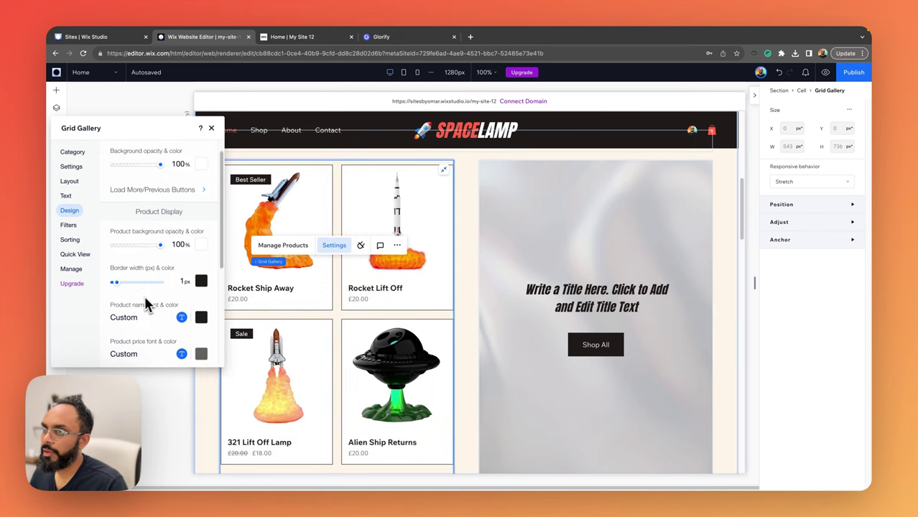
{"action": "scroll", "coordinate": [144, 283], "scroll_direction": "down", "scroll_amount": 4}
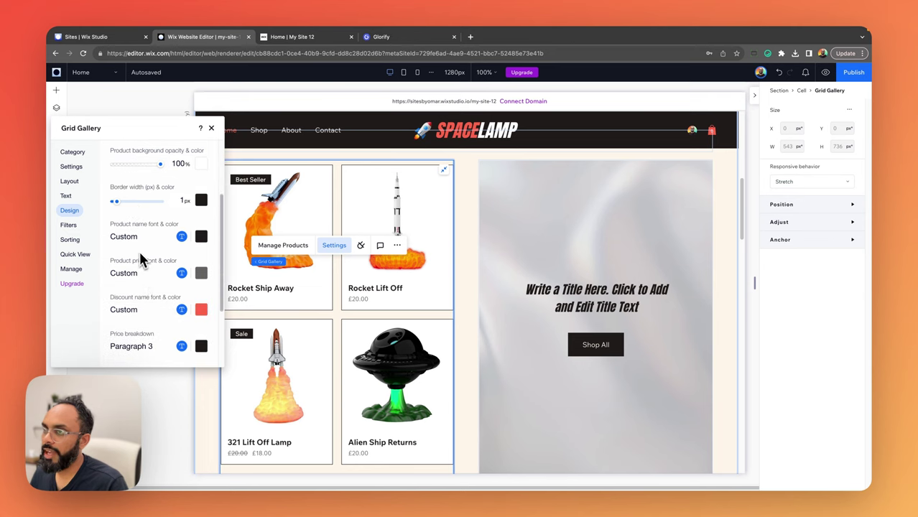
{"action": "scroll", "coordinate": [144, 287], "scroll_direction": "down", "scroll_amount": 6}
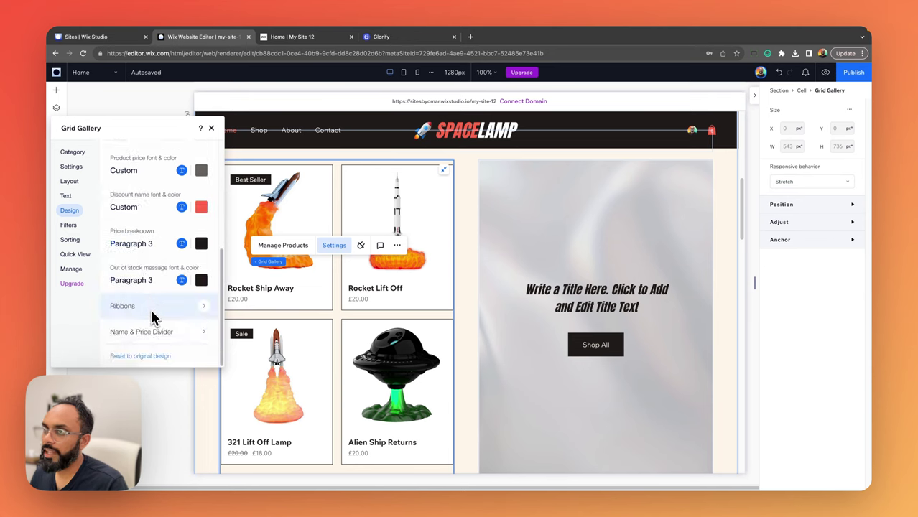
{"action": "scroll", "coordinate": [142, 288], "scroll_direction": "up", "scroll_amount": 5}
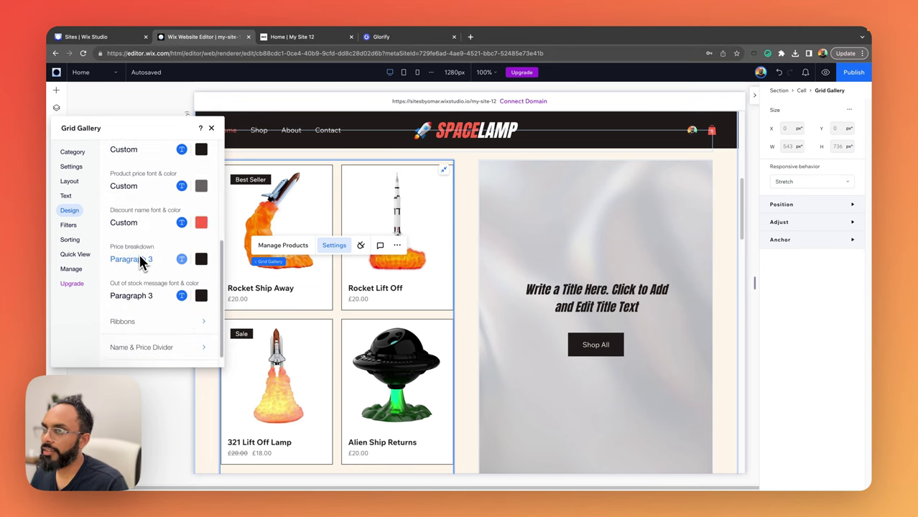
{"action": "scroll", "coordinate": [142, 263], "scroll_direction": "up", "scroll_amount": 4}
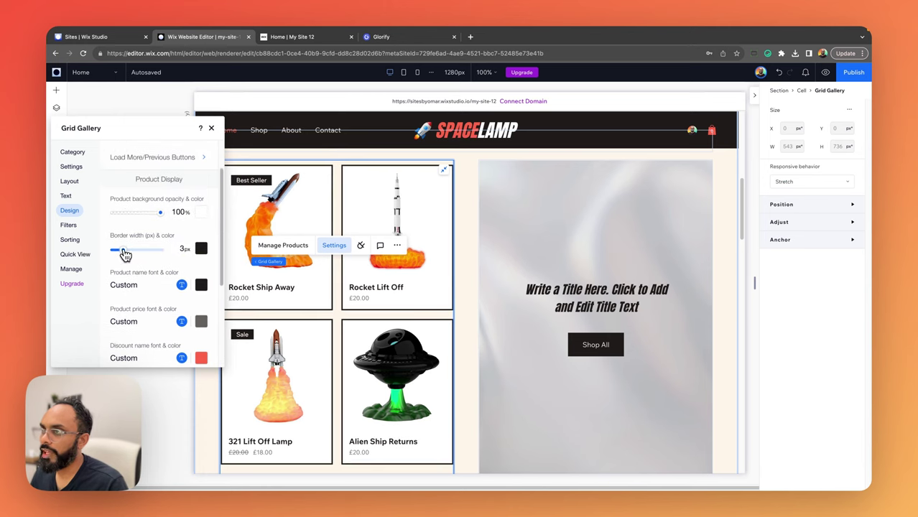
Step: Show the Add to Cart button on the gallery's products permanently by turning off the On hover only option
{"action": "left_click", "coordinate": [72, 195]}
{"action": "left_click", "coordinate": [72, 181]}
{"action": "scroll", "coordinate": [164, 298], "scroll_direction": "down", "scroll_amount": 5}
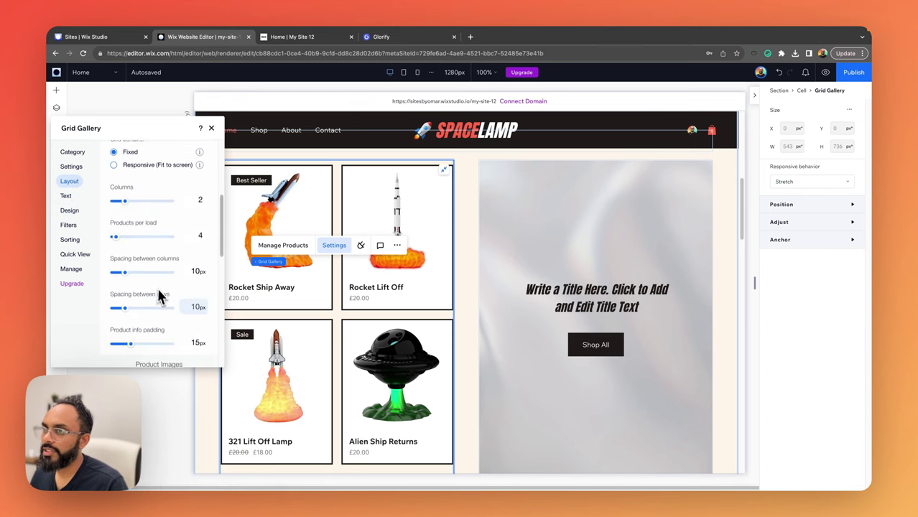
{"action": "scroll", "coordinate": [144, 291], "scroll_direction": "down", "scroll_amount": 3}
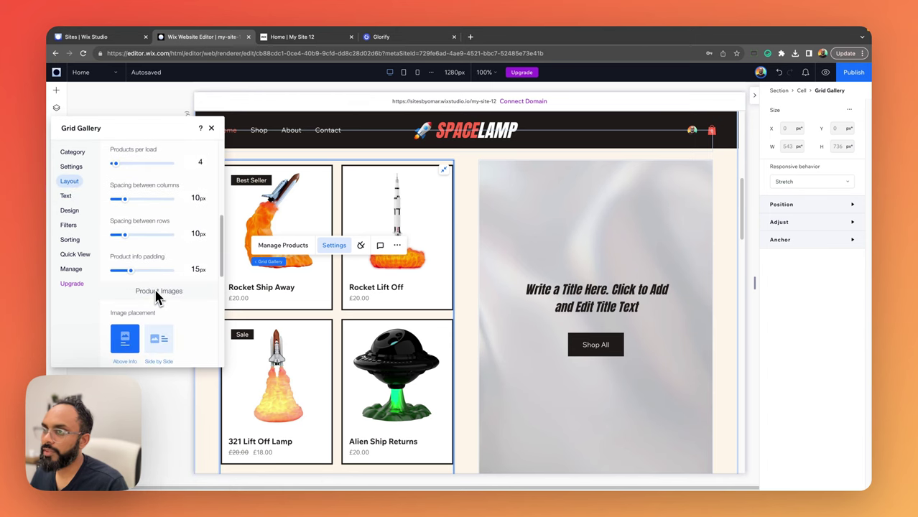
{"action": "scroll", "coordinate": [139, 309], "scroll_direction": "down", "scroll_amount": 10}
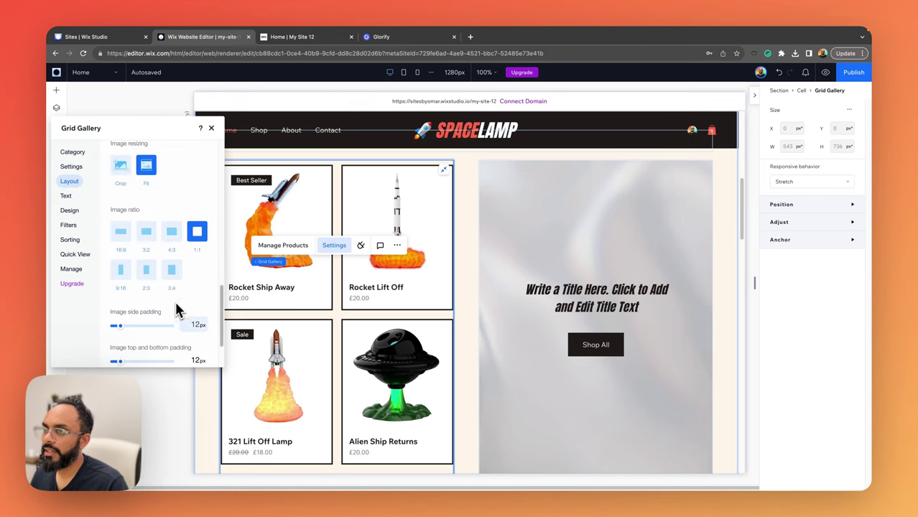
{"action": "left_click", "coordinate": [196, 302]}
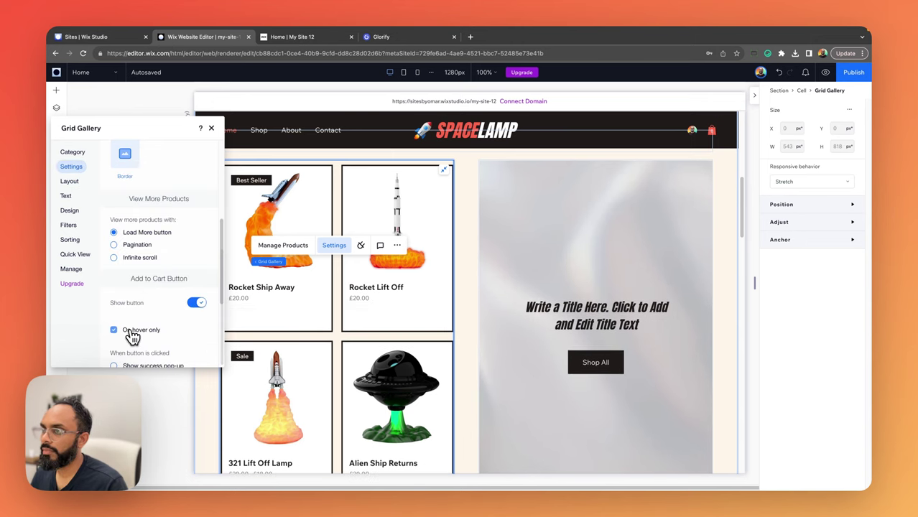
{"action": "left_click", "coordinate": [131, 336]}
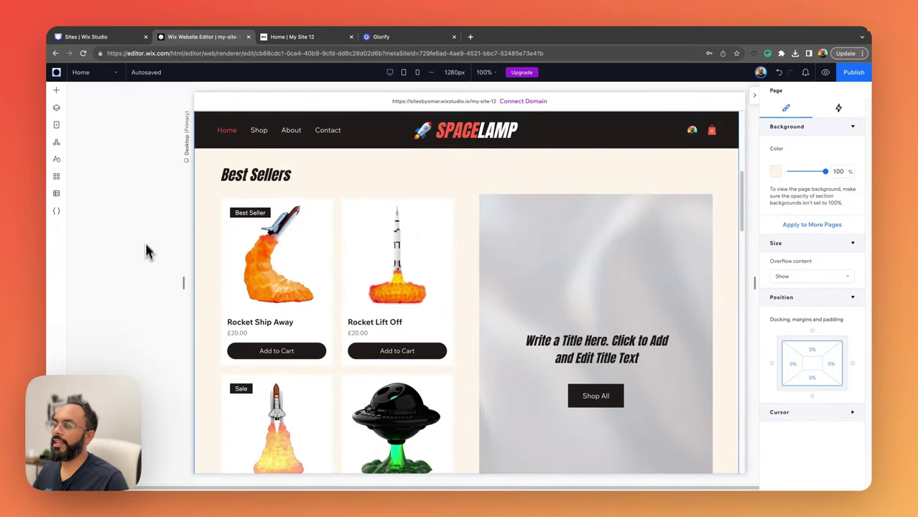
{"action": "scroll", "coordinate": [148, 260], "scroll_direction": "up", "scroll_amount": 1}
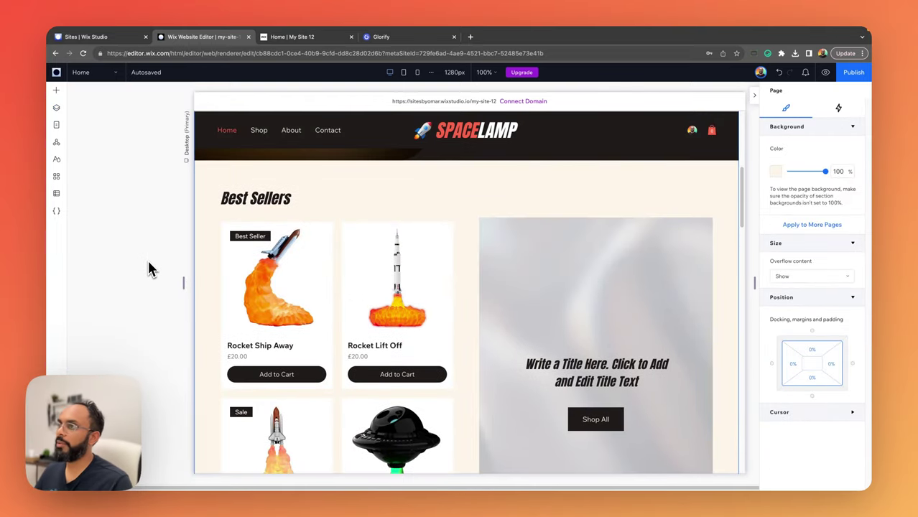
{"action": "scroll", "coordinate": [168, 260], "scroll_direction": "down", "scroll_amount": 3}
{"action": "scroll", "coordinate": [338, 298], "scroll_direction": "up", "scroll_amount": 4}
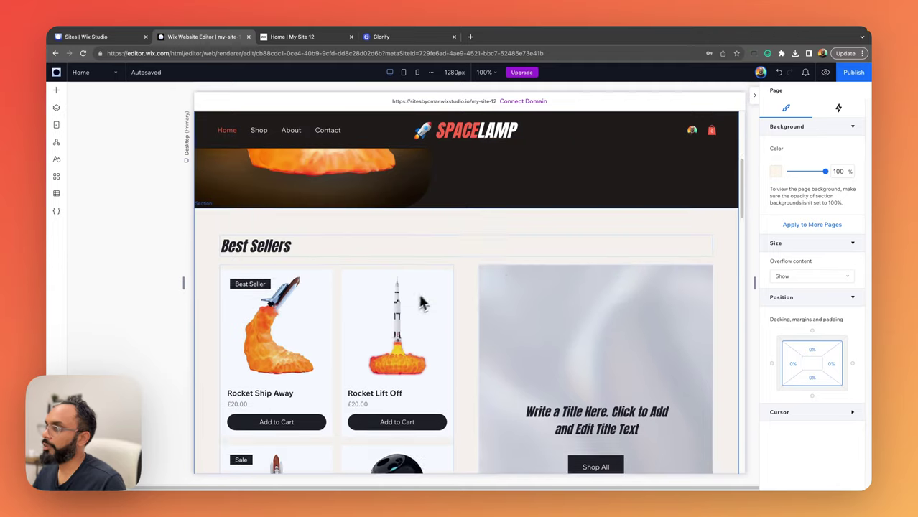
Step: Select the placeholder background image in the banner cell beside the Best Sellers gallery
{"action": "scroll", "coordinate": [422, 303], "scroll_direction": "down", "scroll_amount": 2}
{"action": "left_click", "coordinate": [591, 287]}
{"action": "left_click", "coordinate": [584, 288]}
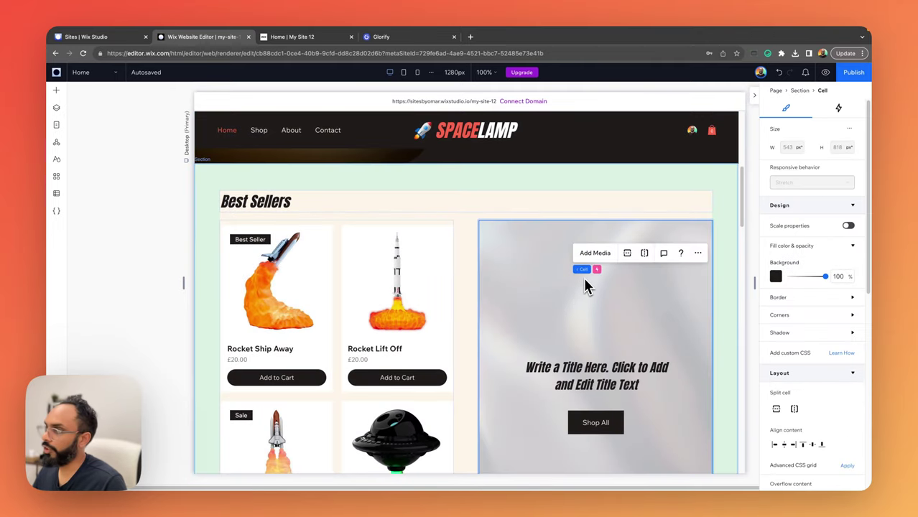
{"action": "scroll", "coordinate": [575, 314], "scroll_direction": "down", "scroll_amount": 2}
{"action": "left_click", "coordinate": [575, 270]}
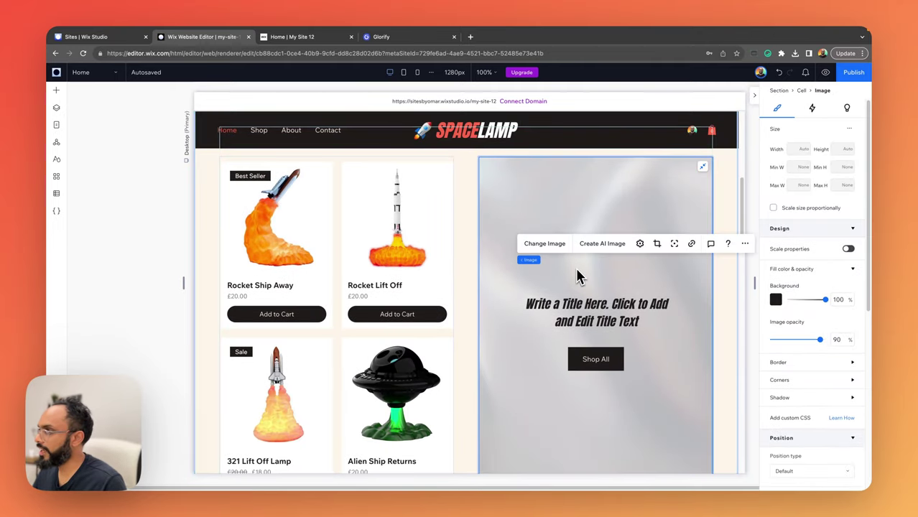
{"action": "left_click", "coordinate": [537, 283]}
{"action": "left_click", "coordinate": [569, 293]}
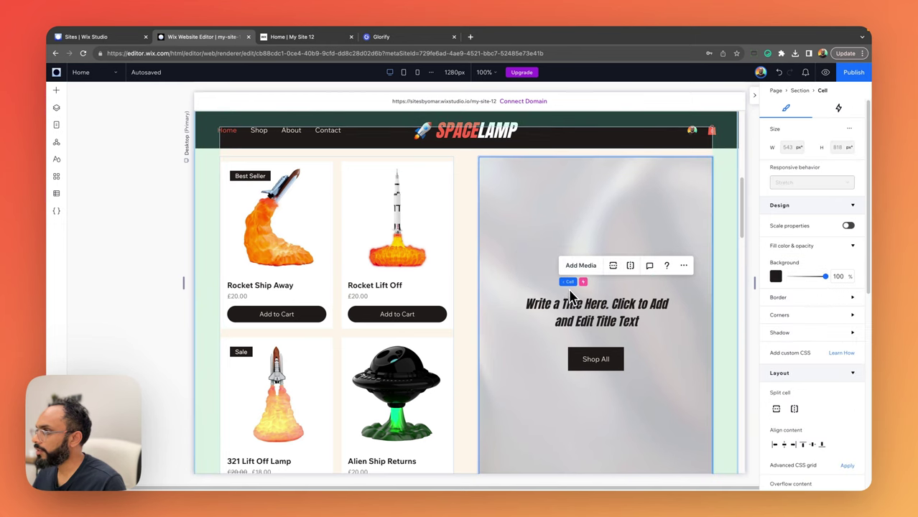
{"action": "scroll", "coordinate": [574, 316], "scroll_direction": "up", "scroll_amount": 3}
{"action": "left_click", "coordinate": [536, 343]}
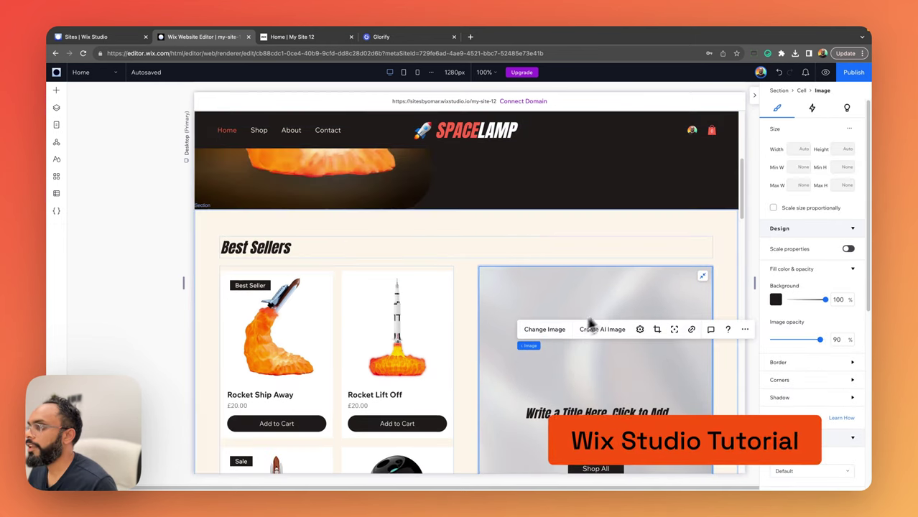
{"action": "scroll", "coordinate": [597, 323], "scroll_direction": "down", "scroll_amount": 5}
{"action": "scroll", "coordinate": [582, 324], "scroll_direction": "up", "scroll_amount": 2}
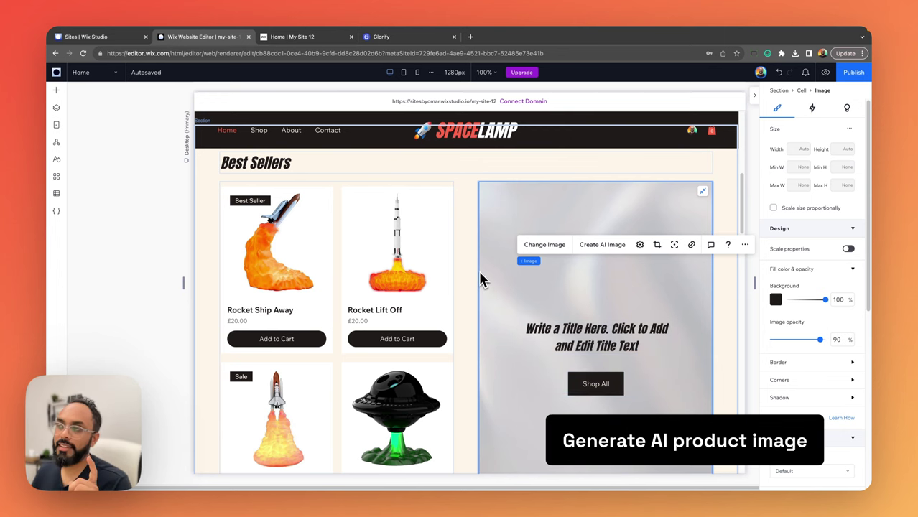
Step: Switch to Glorify, paste the curved rocket lamp cutout into the SpaceLamps file and place it enlarged below Canvas 17
{"action": "left_click", "coordinate": [387, 38]}
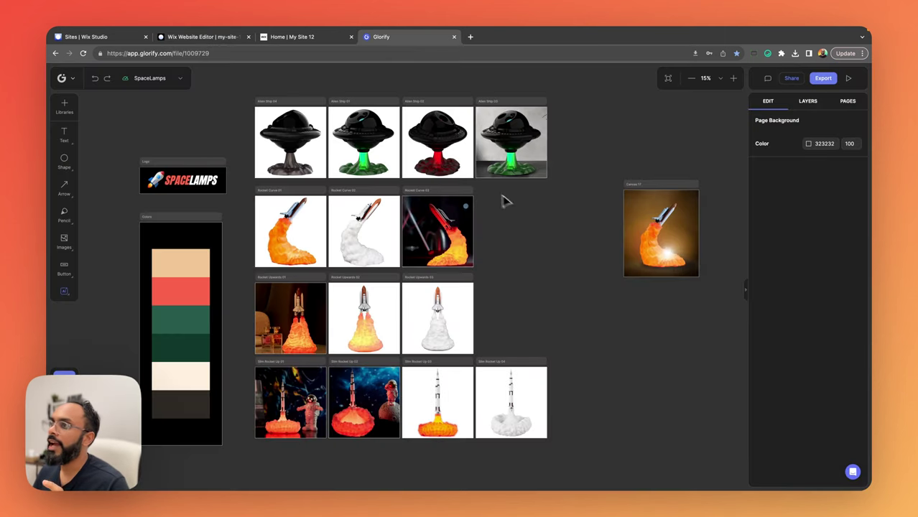
{"action": "scroll", "coordinate": [524, 237], "scroll_direction": "right", "scroll_amount": 3}
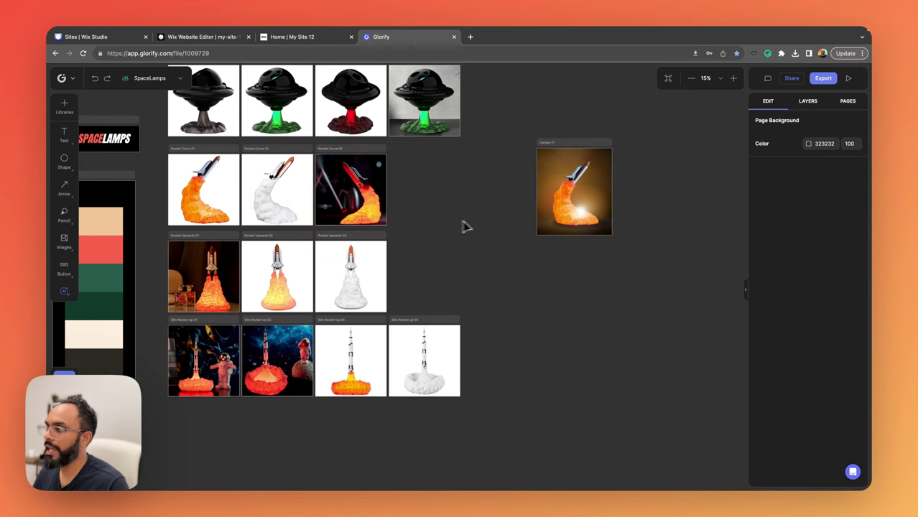
{"action": "key", "text": "alt+1"}
{"action": "key", "text": "ctrl+v"}
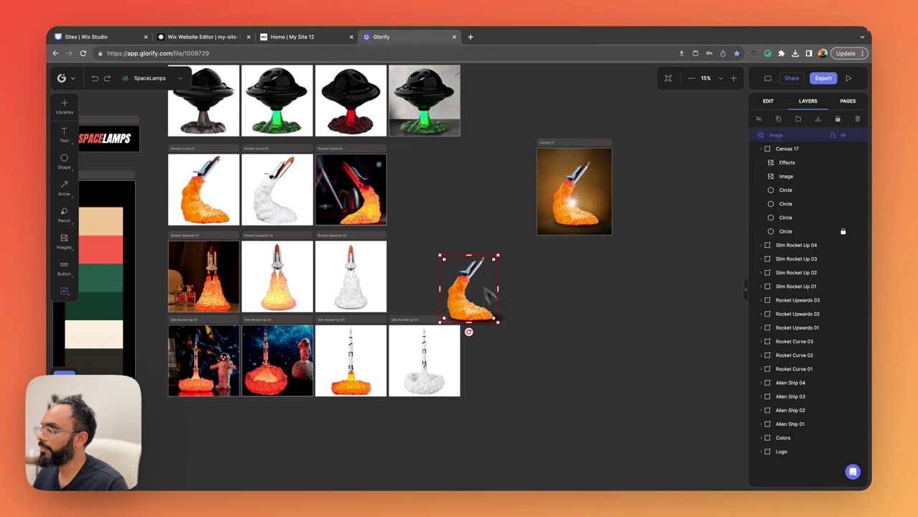
{"action": "left_click_drag", "start_coordinate": [604, 315], "coordinate": [579, 344]}
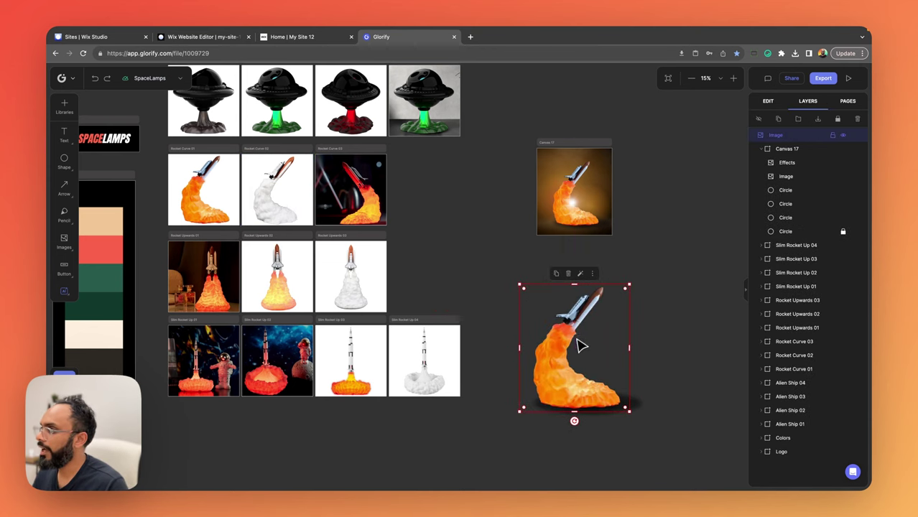
Step: Generate an AI background for the selected rocket lamp image with the prompt "fire in the background"
{"action": "left_click", "coordinate": [66, 108]}
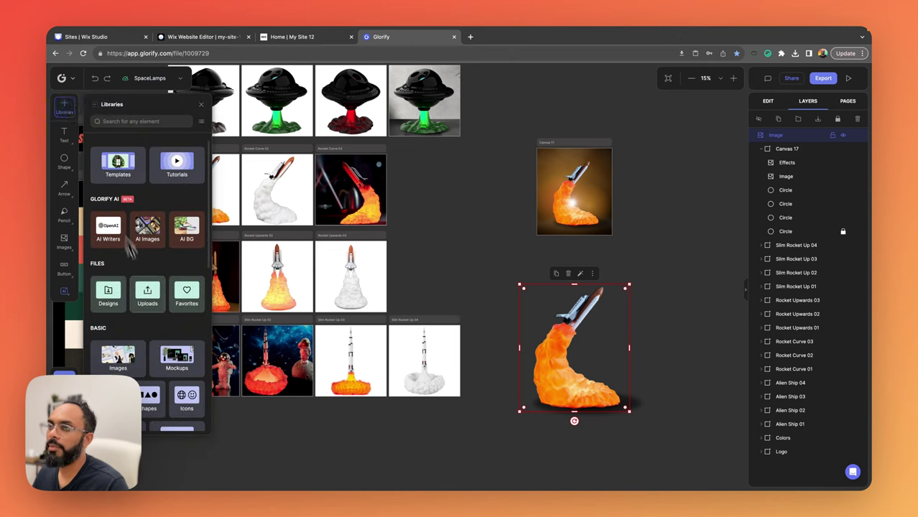
{"action": "scroll", "coordinate": [165, 273], "scroll_direction": "down", "scroll_amount": 3}
{"action": "scroll", "coordinate": [166, 273], "scroll_direction": "up", "scroll_amount": 3}
{"action": "left_click", "coordinate": [188, 231]}
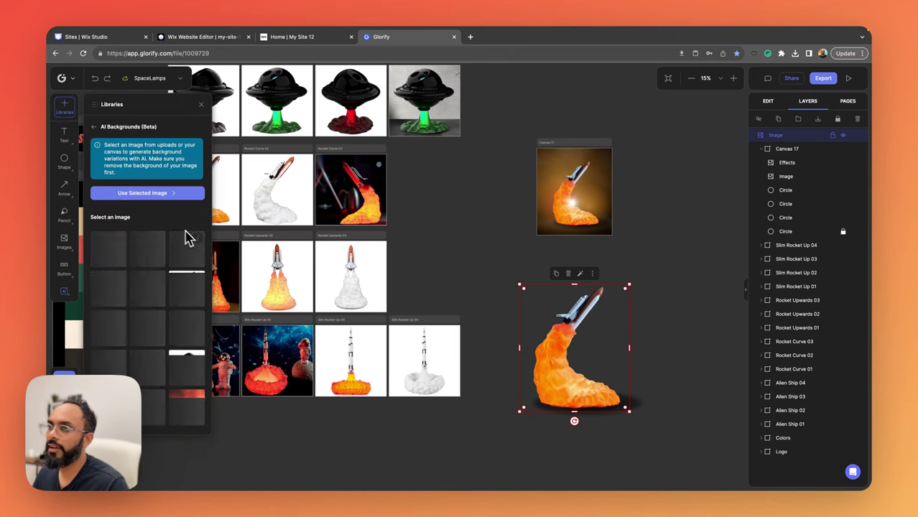
{"action": "left_click", "coordinate": [155, 194]}
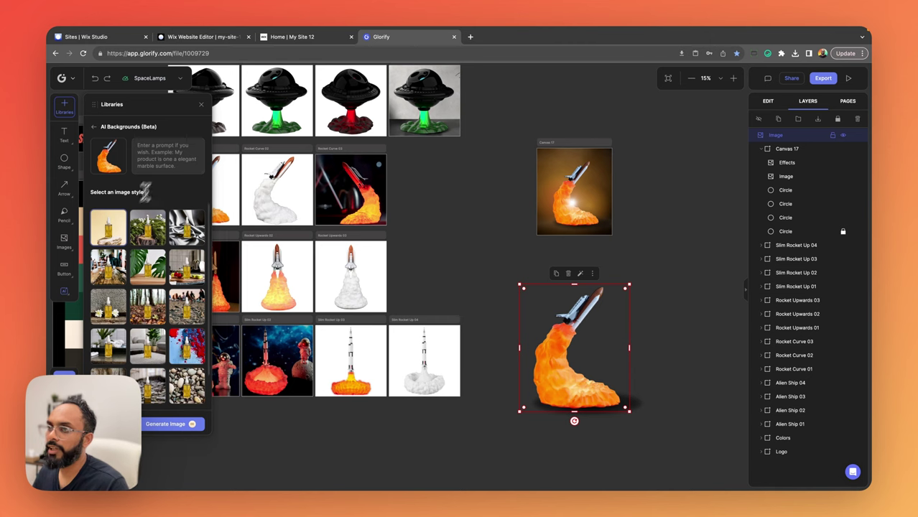
{"action": "type", "text": "fire"}
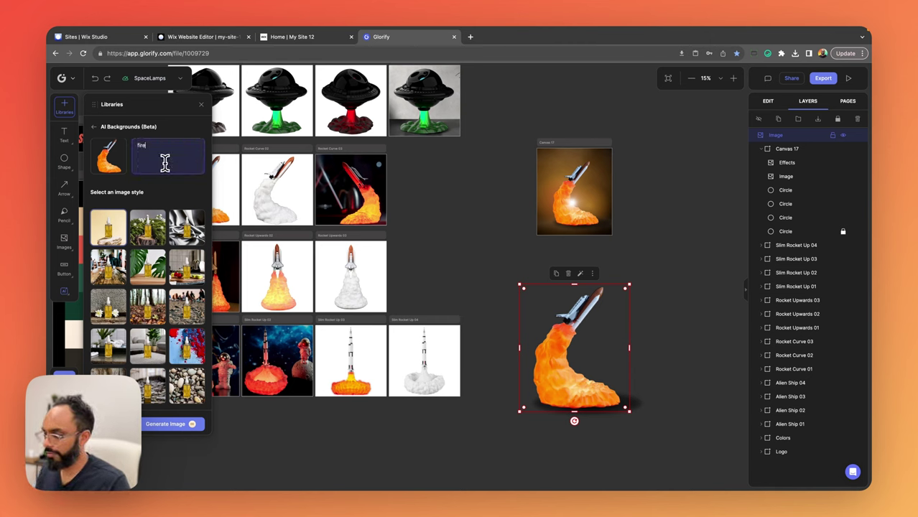
{"action": "type", "text": " in the backgroun"}
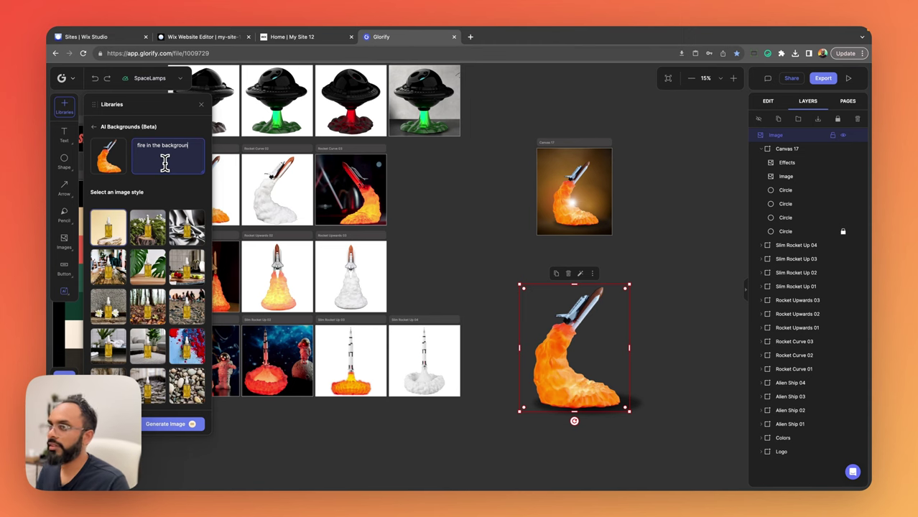
{"action": "type", "text": "d"}
{"action": "left_click", "coordinate": [165, 423]}
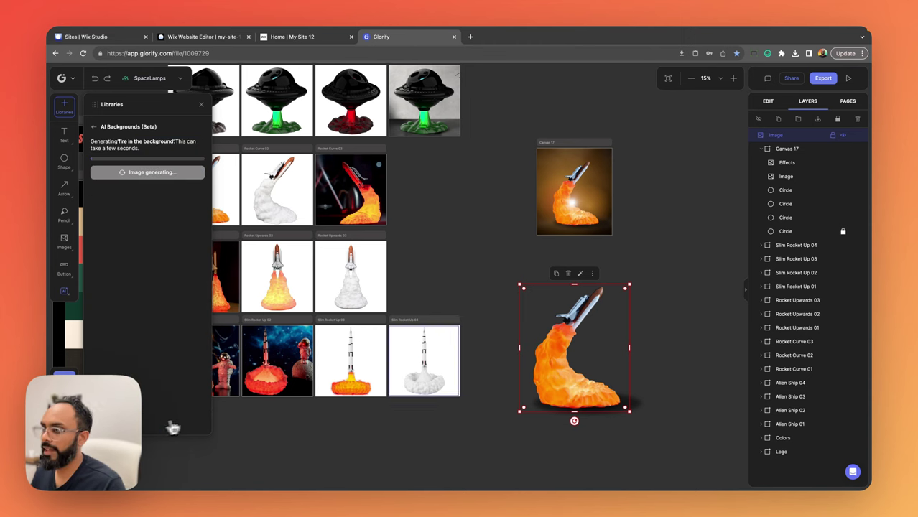
Step: Enlarge the generated fire-background image and place it beside Canvas 17 for a closer look
{"action": "left_click", "coordinate": [689, 228]}
{"action": "scroll", "coordinate": [646, 216], "scroll_direction": "down", "scroll_amount": 3}
{"action": "left_click", "coordinate": [201, 105]}
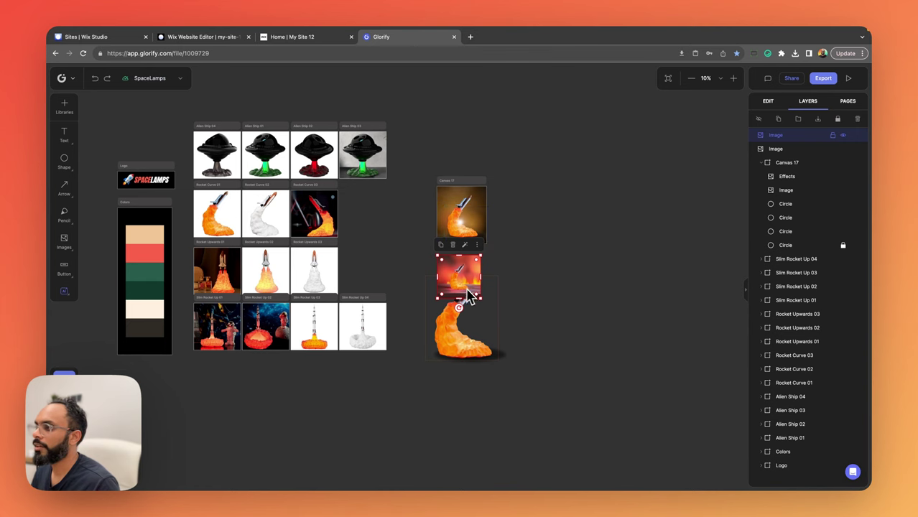
{"action": "left_click_drag", "start_coordinate": [481, 297], "coordinate": [570, 390]}
{"action": "left_click_drag", "start_coordinate": [557, 352], "coordinate": [584, 250]}
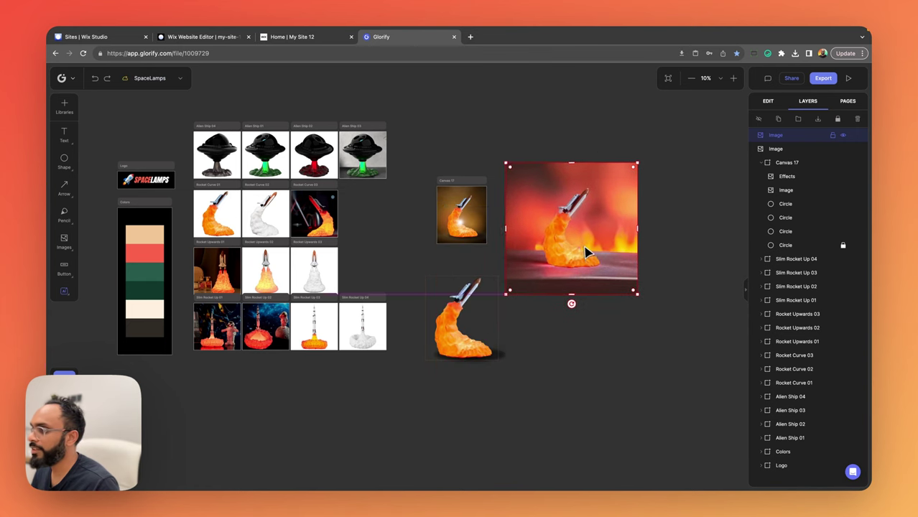
{"action": "scroll", "coordinate": [554, 259], "scroll_direction": "right", "scroll_amount": 3}
{"action": "scroll", "coordinate": [551, 259], "scroll_direction": "right", "scroll_amount": 2}
{"action": "left_click_drag", "start_coordinate": [490, 271], "coordinate": [606, 353]}
{"action": "left_click_drag", "start_coordinate": [611, 318], "coordinate": [583, 305]}
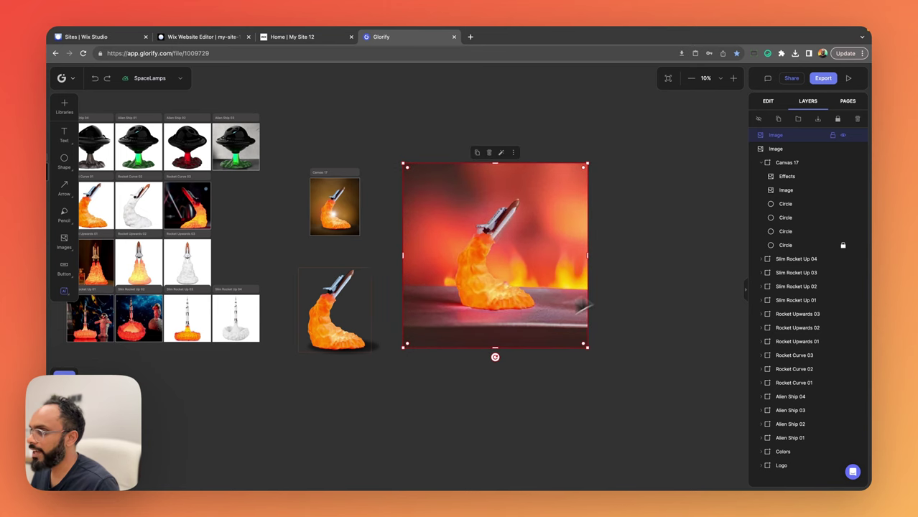
{"action": "scroll", "coordinate": [522, 221], "scroll_direction": "up", "scroll_amount": 3}
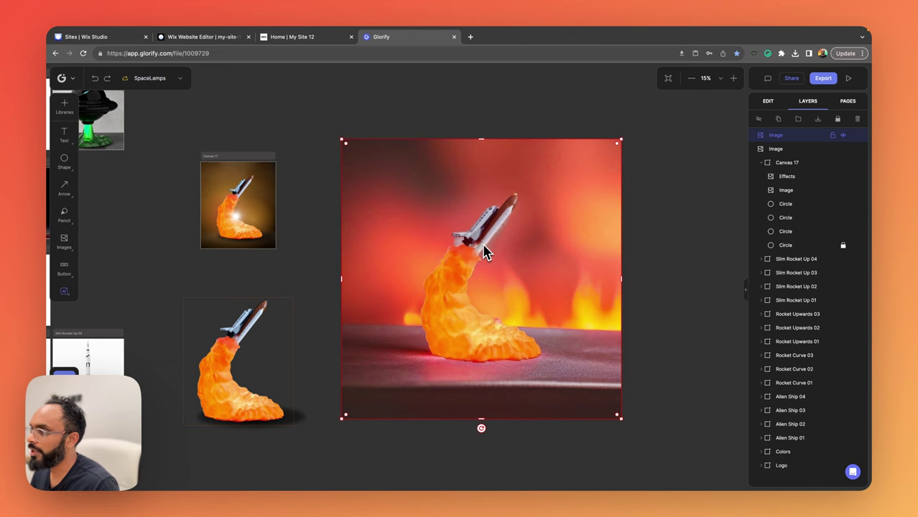
{"action": "scroll", "coordinate": [482, 250], "scroll_direction": "down", "scroll_amount": 3}
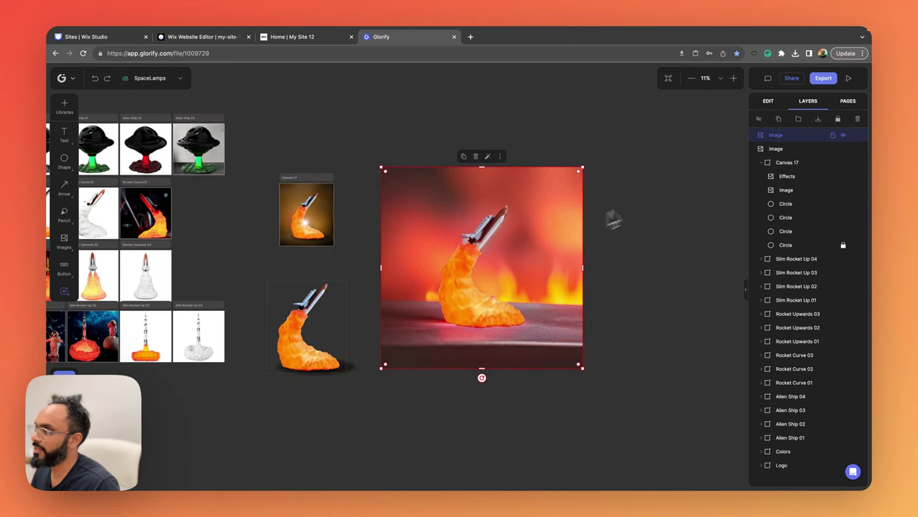
Step: Shrink the fire-background image to about 1783 × 1783 px and download it as a PNG at 1x size
{"action": "left_click", "coordinate": [833, 85]}
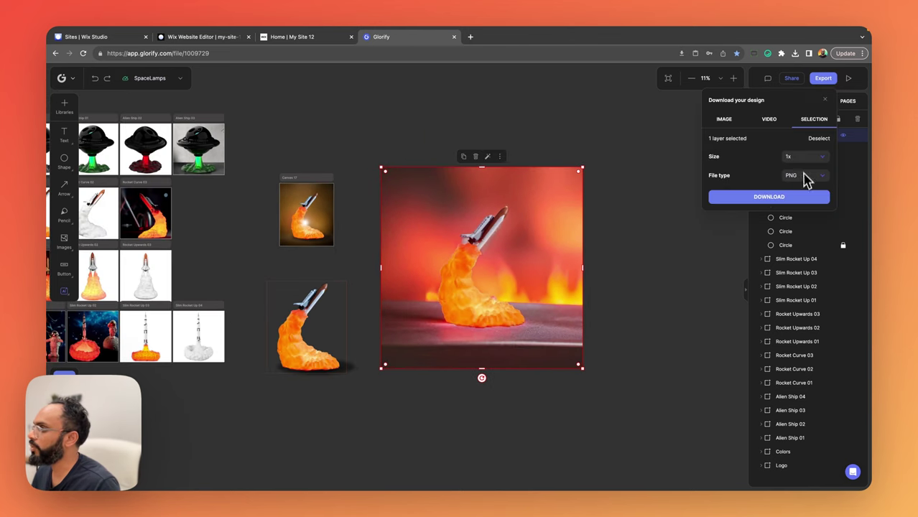
{"action": "left_click_drag", "start_coordinate": [579, 367], "coordinate": [468, 256]}
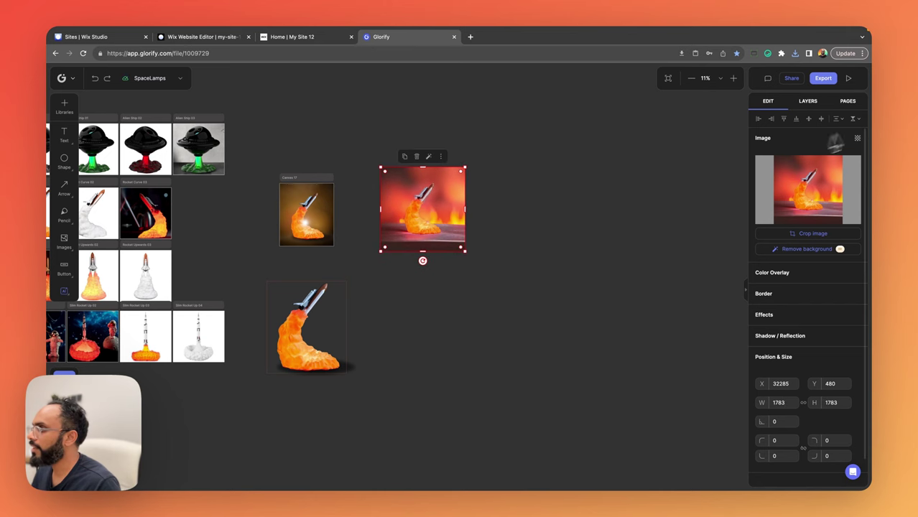
{"action": "left_click", "coordinate": [823, 78]}
{"action": "left_click", "coordinate": [772, 197]}
Step: Switch to the Wix Studio editor, upload the downloaded fire-background image and replace the banner placeholder with it
{"action": "key", "text": "super+2"}
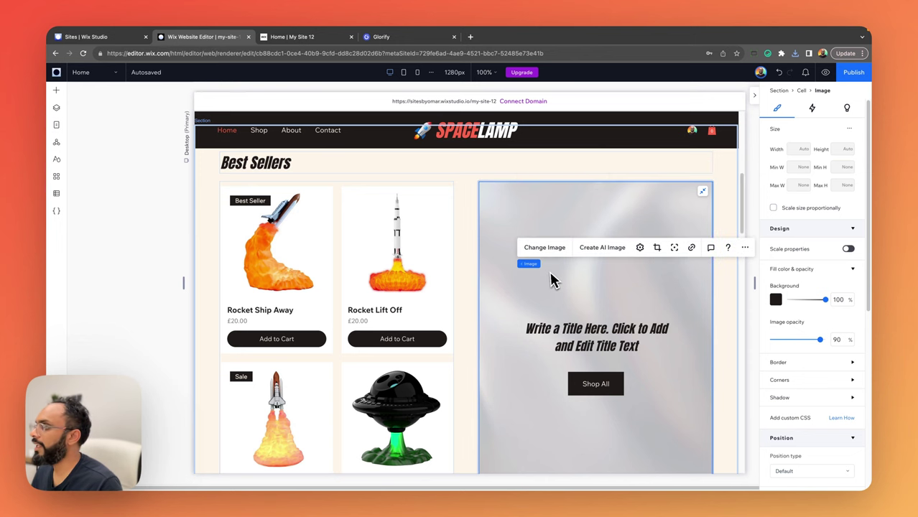
{"action": "left_click", "coordinate": [545, 249]}
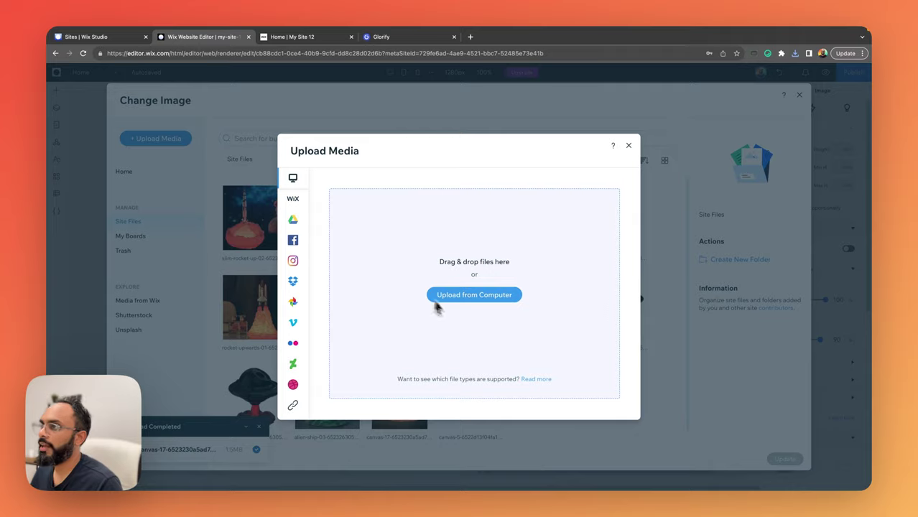
{"action": "left_click", "coordinate": [435, 300]}
{"action": "scroll", "coordinate": [492, 236], "scroll_direction": "down", "scroll_amount": 1}
{"action": "double_click", "coordinate": [535, 287]}
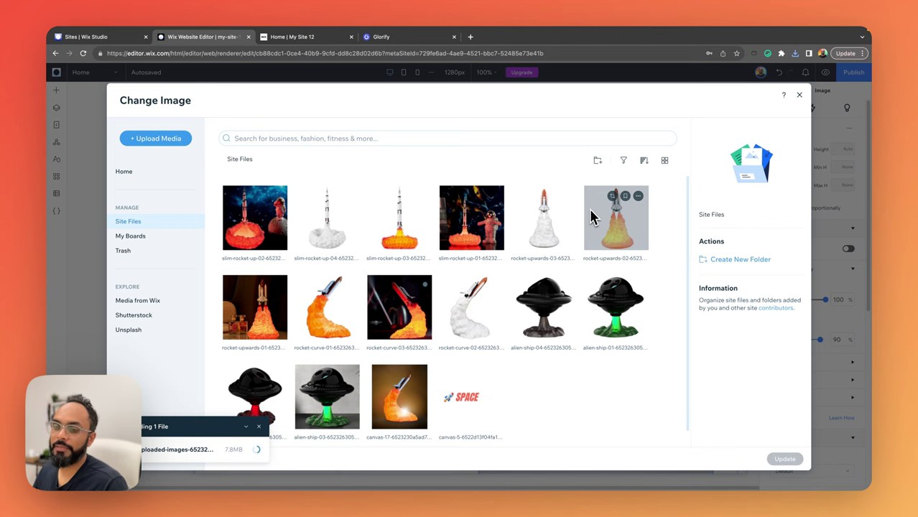
{"action": "left_click", "coordinate": [784, 458]}
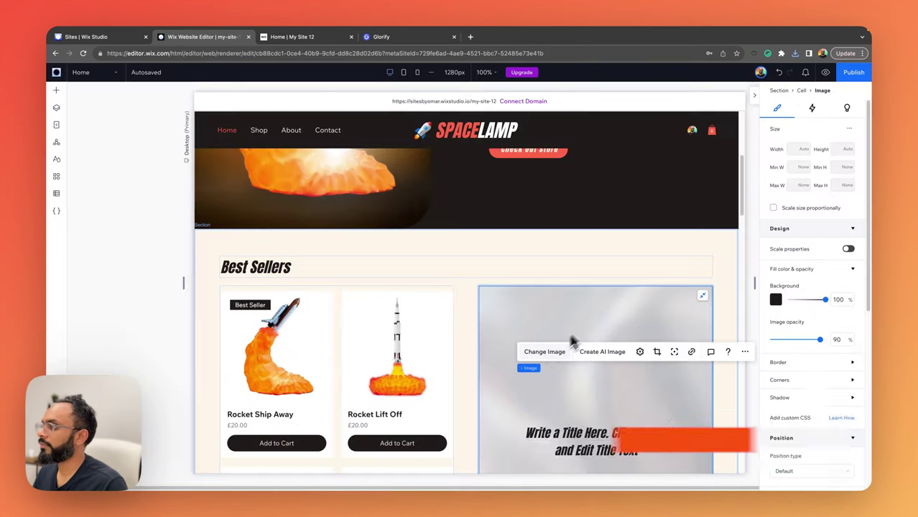
{"action": "scroll", "coordinate": [582, 330], "scroll_direction": "down", "scroll_amount": 4}
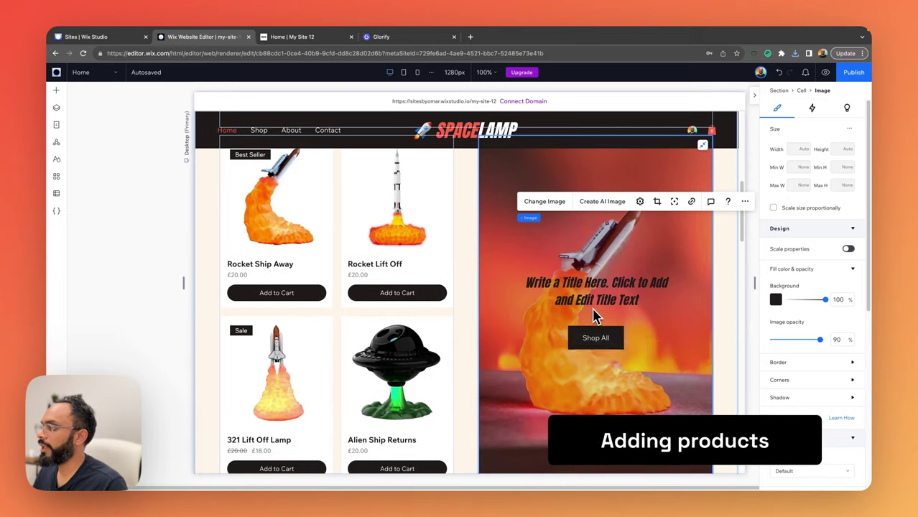
{"action": "left_click", "coordinate": [123, 277]}
{"action": "scroll", "coordinate": [623, 294], "scroll_direction": "up", "scroll_amount": 1}
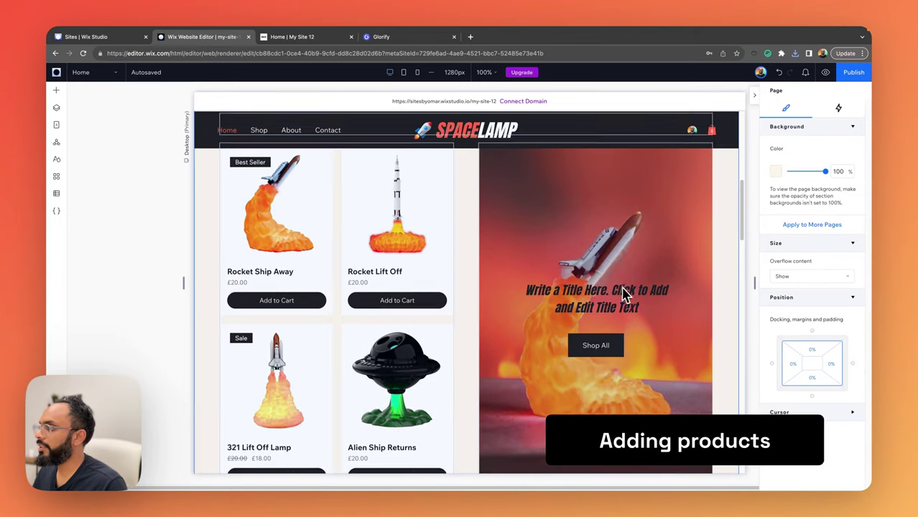
Step: Try rounding the corners of the cell containing the rocket image with a 167 px radius
{"action": "scroll", "coordinate": [632, 280], "scroll_direction": "up", "scroll_amount": 2}
{"action": "left_click", "coordinate": [522, 214]}
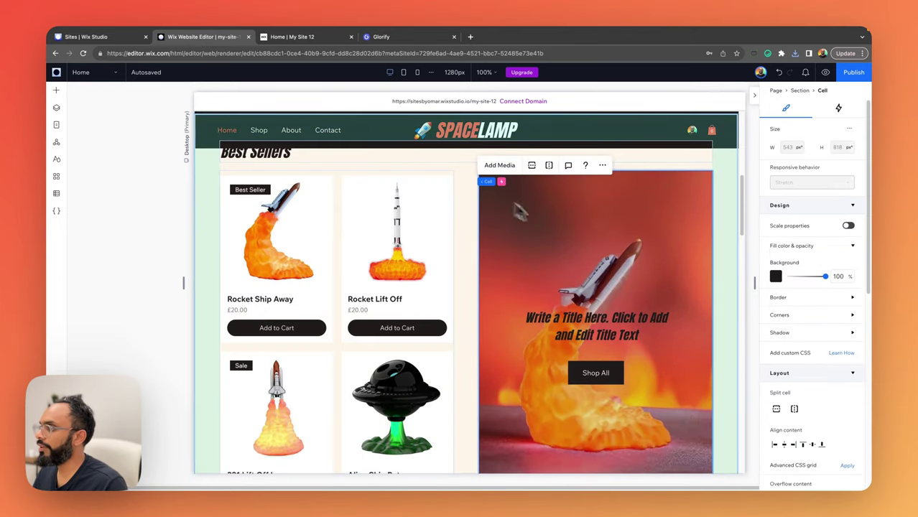
{"action": "left_click", "coordinate": [815, 316]}
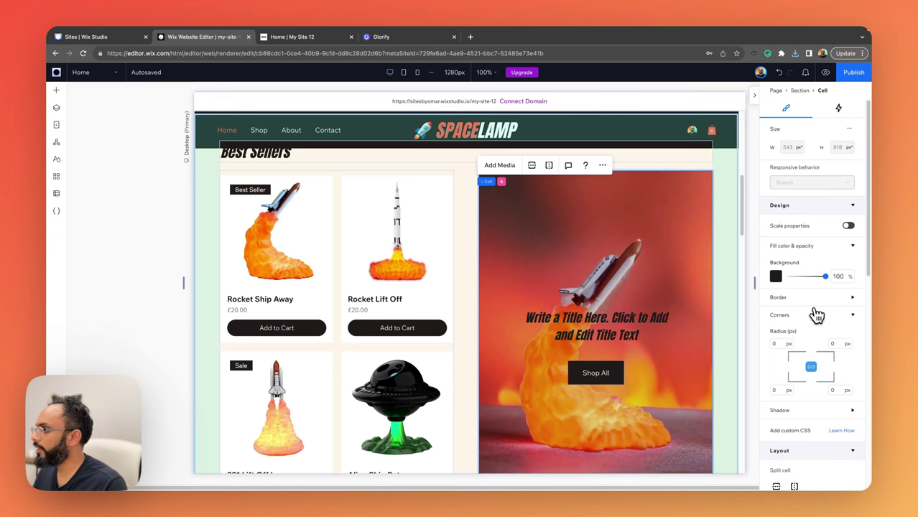
{"action": "left_click", "coordinate": [776, 345]}
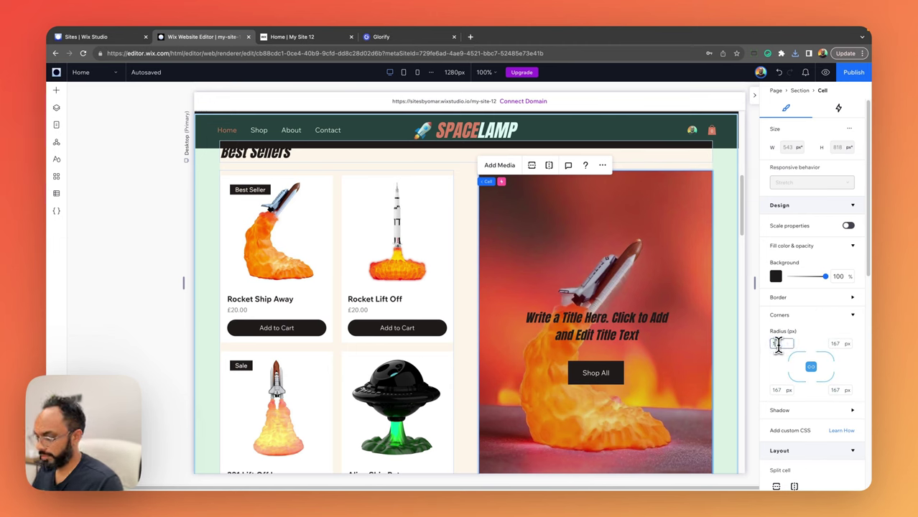
Step: Set the corner radius of the rocket banner image itself to 16 px on all corners
{"action": "left_click", "coordinate": [655, 241]}
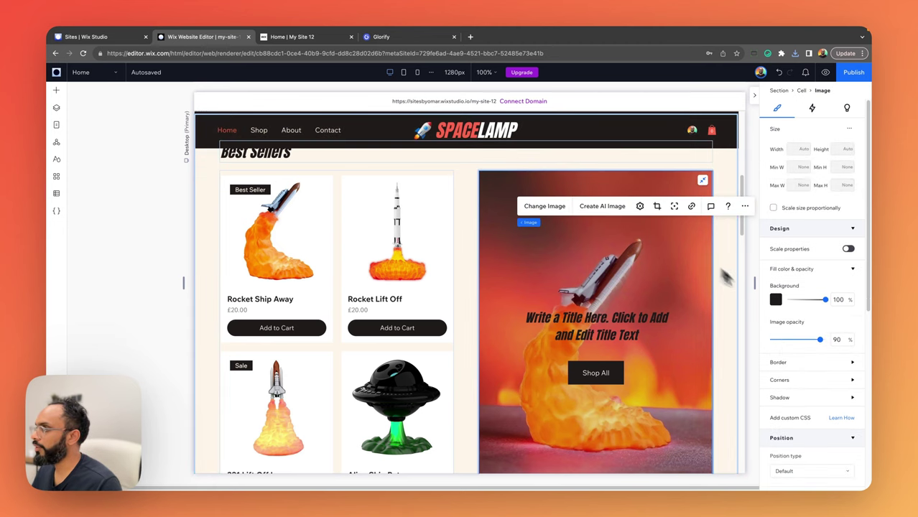
{"action": "left_click", "coordinate": [797, 362]}
{"action": "left_click", "coordinate": [790, 362]}
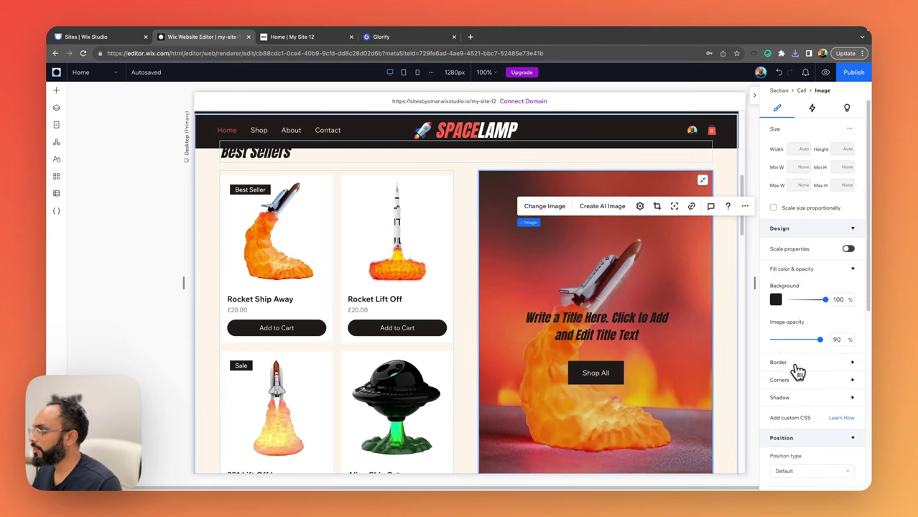
{"action": "left_click", "coordinate": [789, 379]}
{"action": "left_click", "coordinate": [784, 407]}
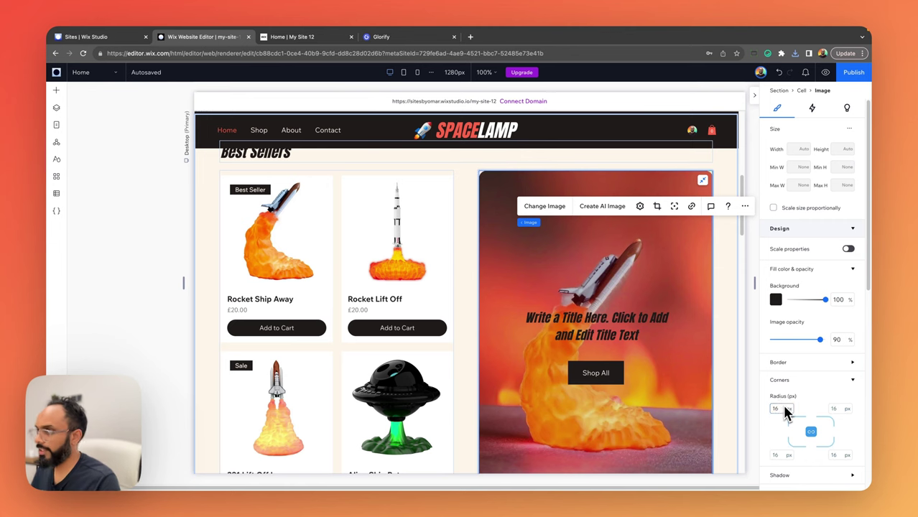
Step: Move the stack with the title and Shop All button lower on the rocket banner
{"action": "left_click", "coordinate": [607, 320]}
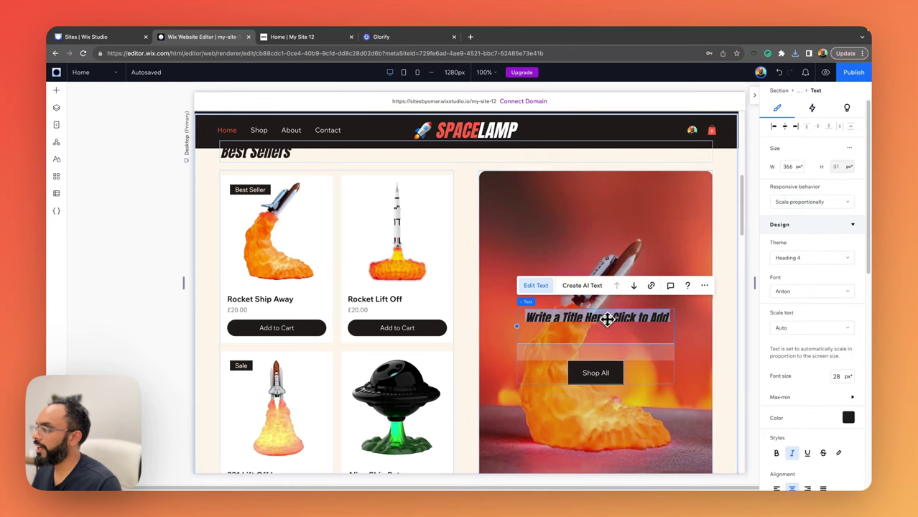
{"action": "left_click", "coordinate": [666, 333]}
{"action": "left_click", "coordinate": [665, 332]}
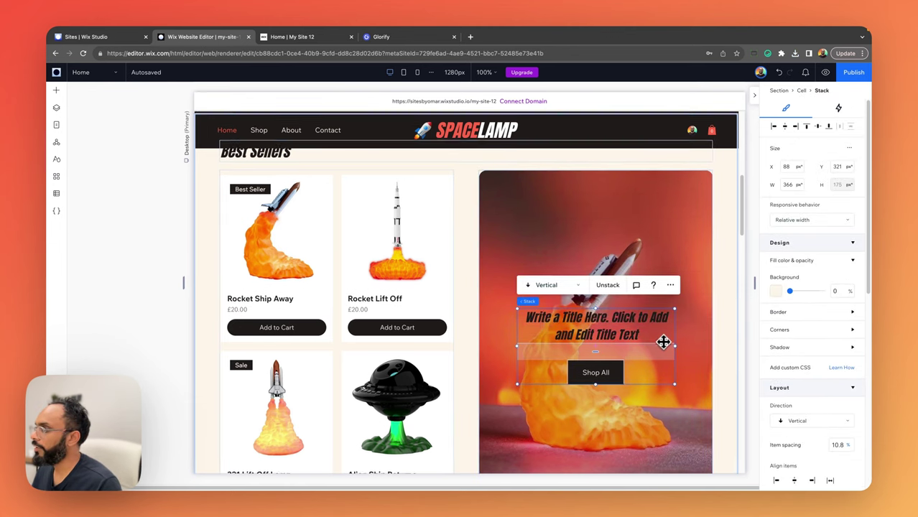
{"action": "scroll", "coordinate": [662, 335], "scroll_direction": "down", "scroll_amount": 1}
{"action": "left_click_drag", "start_coordinate": [638, 353], "coordinate": [641, 415]}
Step: Generate an AI title for the banner on the custom topic "Start exploring amazing lamps" and use "Illuminate the Future with SpaceLamp"
{"action": "left_click", "coordinate": [585, 316]}
{"action": "scroll", "coordinate": [586, 301], "scroll_direction": "down", "scroll_amount": 1}
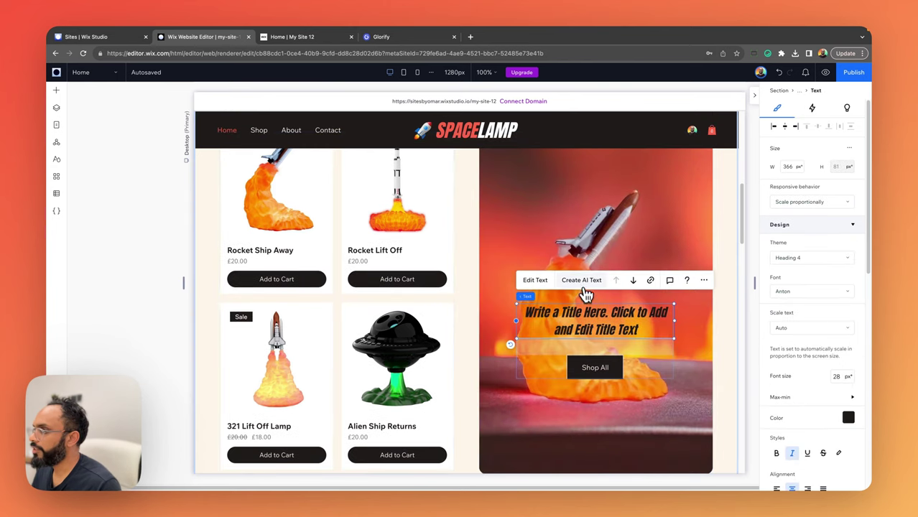
{"action": "left_click", "coordinate": [586, 284]}
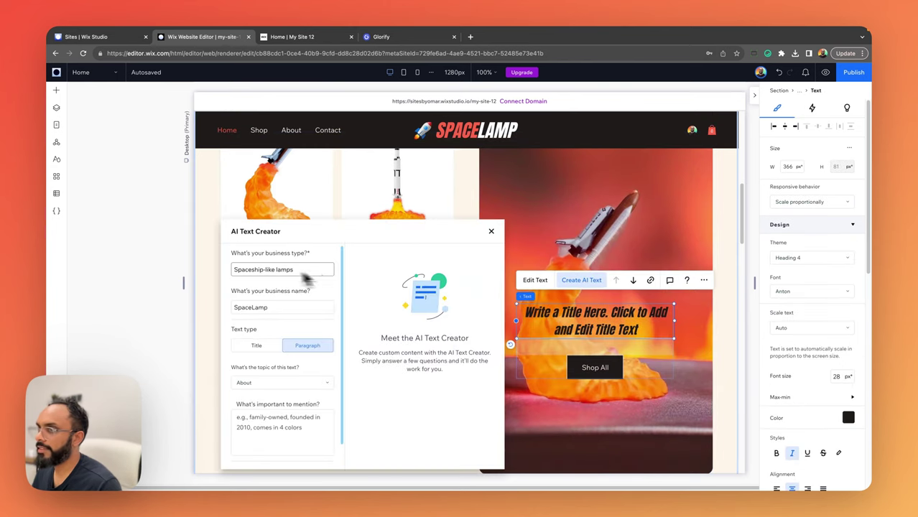
{"action": "left_click", "coordinate": [284, 381]}
{"action": "left_click", "coordinate": [244, 478]}
{"action": "left_click", "coordinate": [290, 421]}
{"action": "type", "text": "Start exploring amazing"}
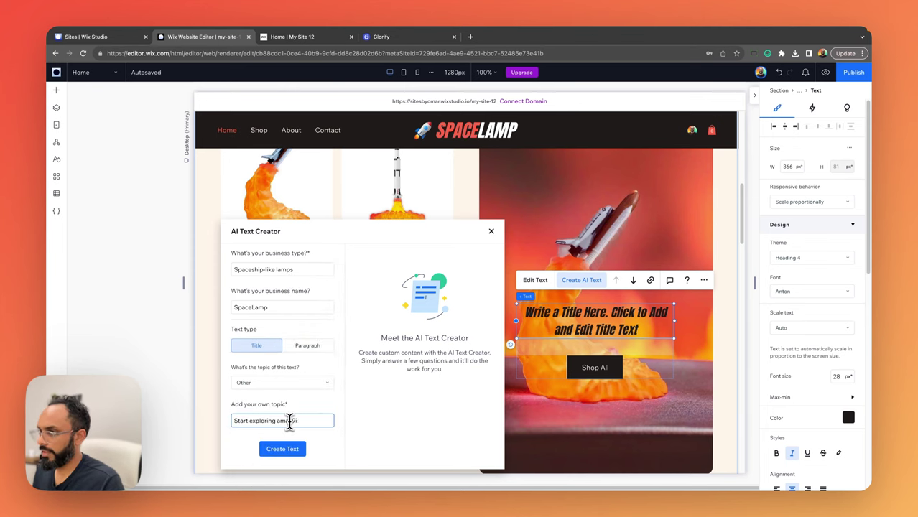
{"action": "type", "text": " lamps"}
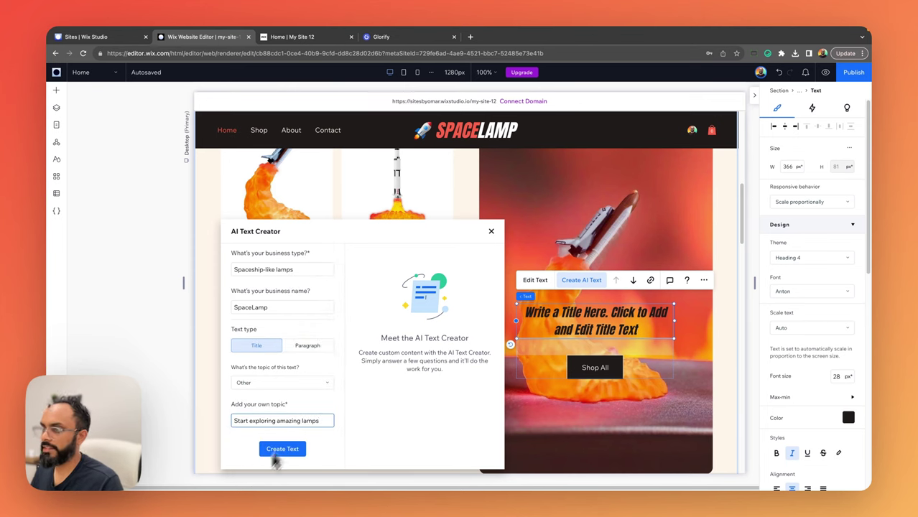
{"action": "left_click", "coordinate": [282, 448]}
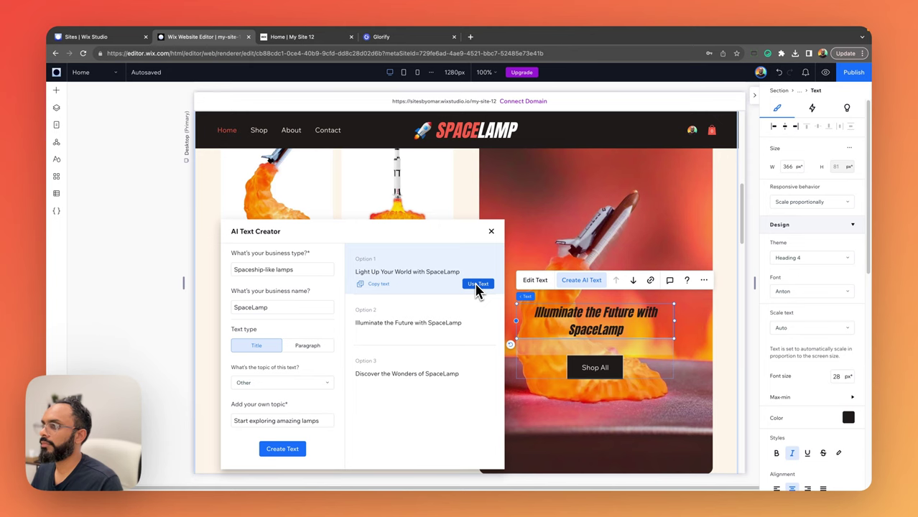
{"action": "left_click", "coordinate": [626, 325]}
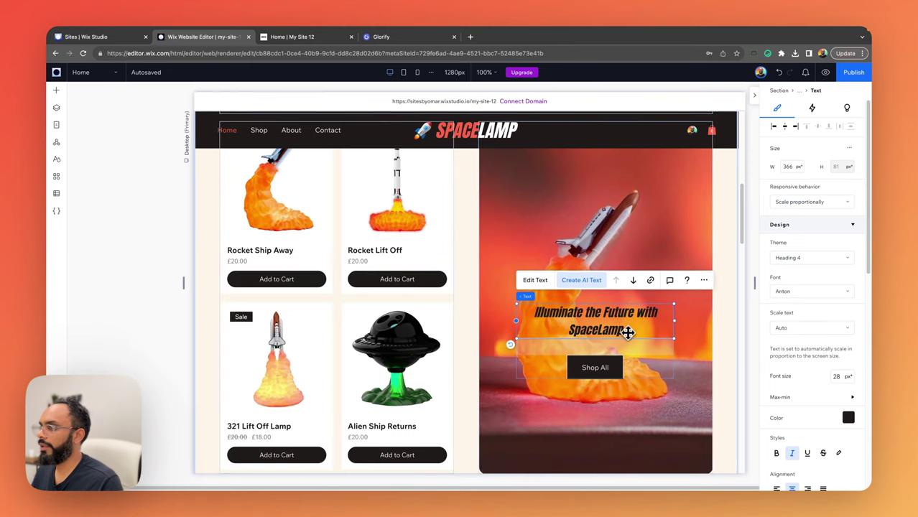
Step: Copy the hero section's red "Check out store" button and paste it into the rocket banner's text stack
{"action": "left_click", "coordinate": [602, 369]}
{"action": "scroll", "coordinate": [641, 357], "scroll_direction": "up", "scroll_amount": 1}
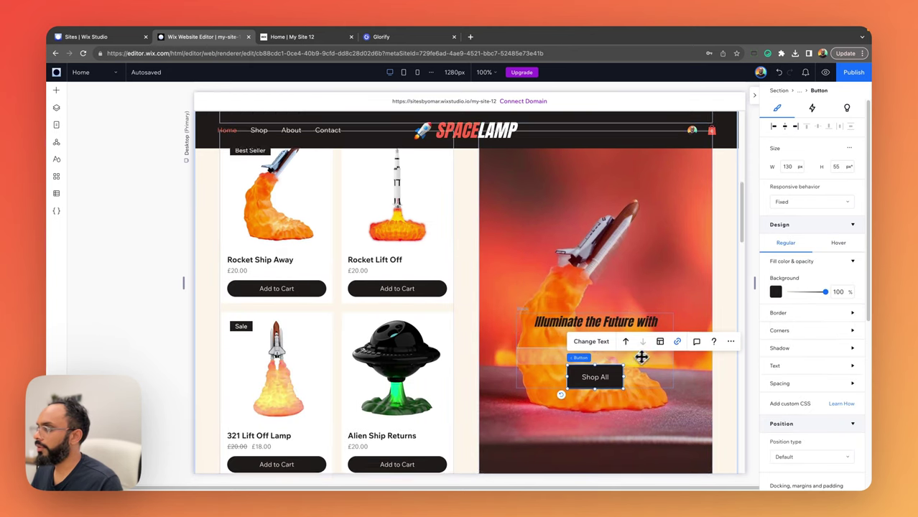
{"action": "scroll", "coordinate": [641, 357], "scroll_direction": "up", "scroll_amount": 5}
{"action": "left_click", "coordinate": [540, 312]}
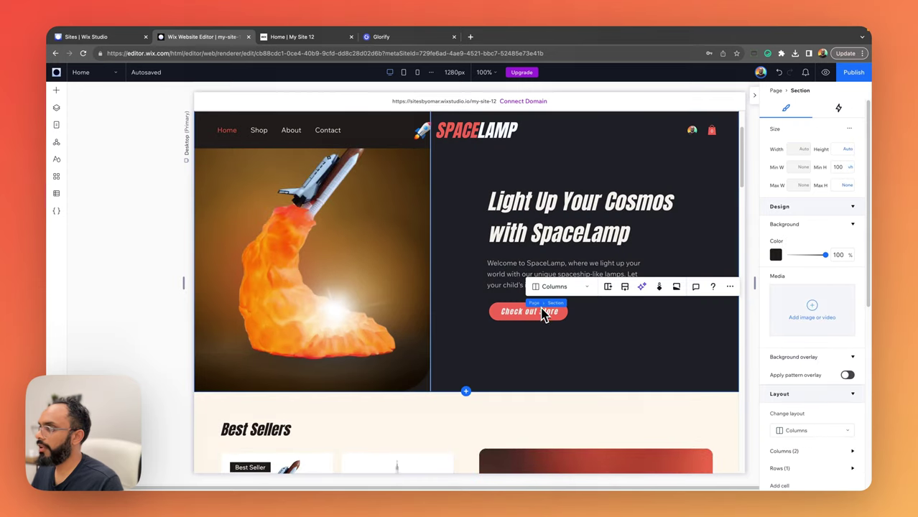
{"action": "left_click", "coordinate": [545, 318]}
{"action": "left_click", "coordinate": [555, 317]}
{"action": "left_click", "coordinate": [560, 317]}
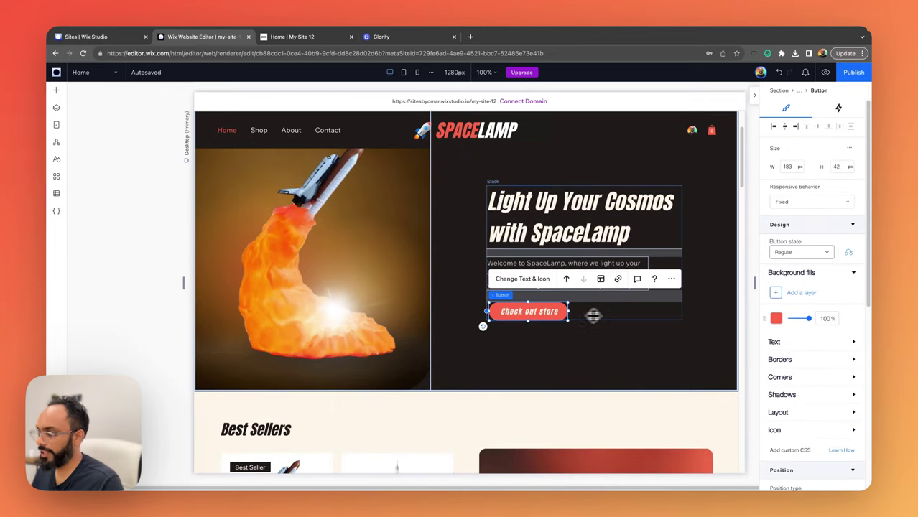
{"action": "scroll", "coordinate": [593, 314], "scroll_direction": "down", "scroll_amount": 5}
{"action": "left_click", "coordinate": [611, 373]}
{"action": "left_click", "coordinate": [601, 384]}
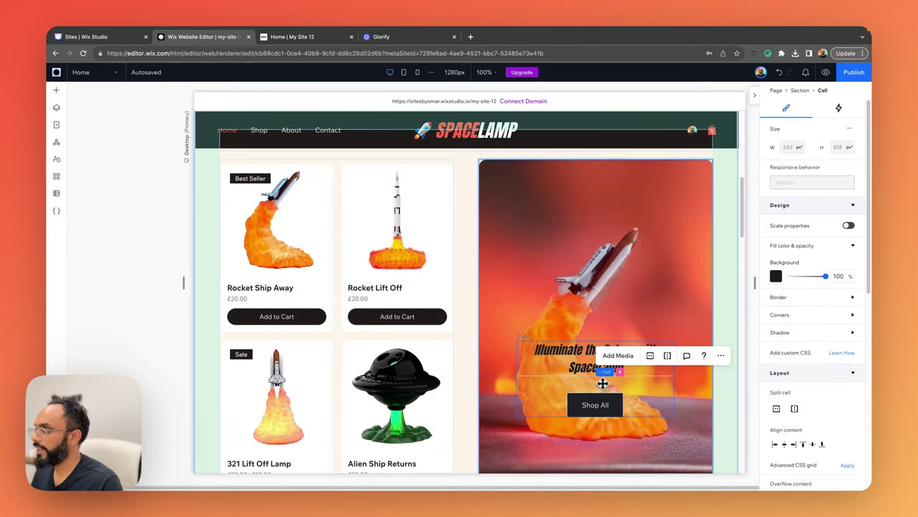
{"action": "left_click", "coordinate": [600, 397]}
{"action": "key", "text": "ctrl+v"}
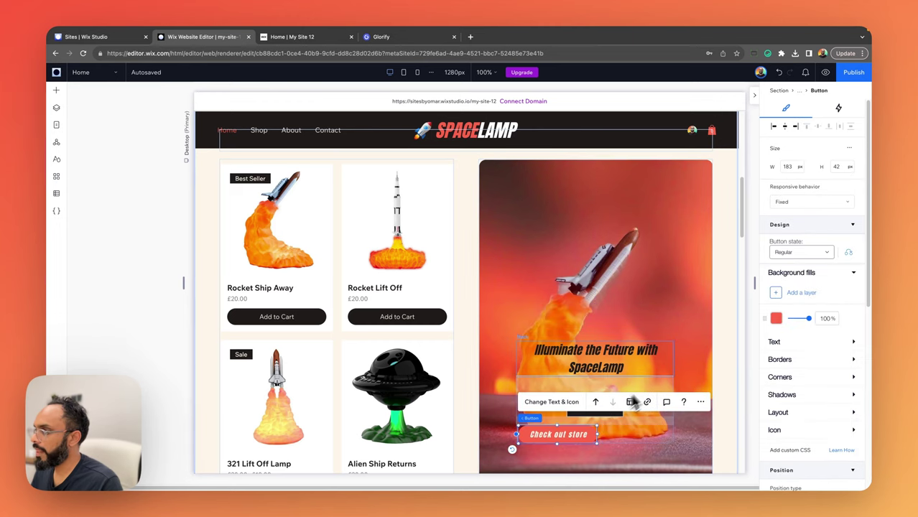
Step: Delete the banner's black Shop All button and centre the pasted red button horizontally in the stack
{"action": "scroll", "coordinate": [548, 321], "scroll_direction": "down", "scroll_amount": 2}
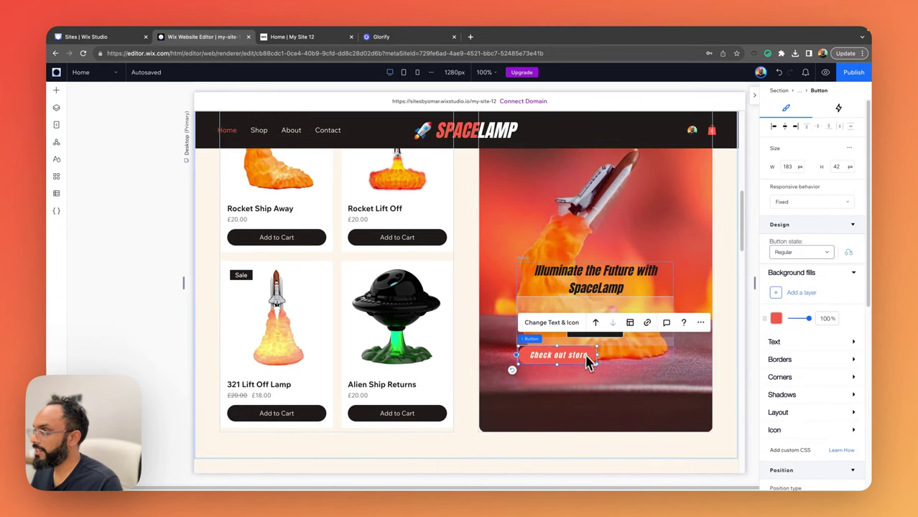
{"action": "left_click", "coordinate": [600, 327]}
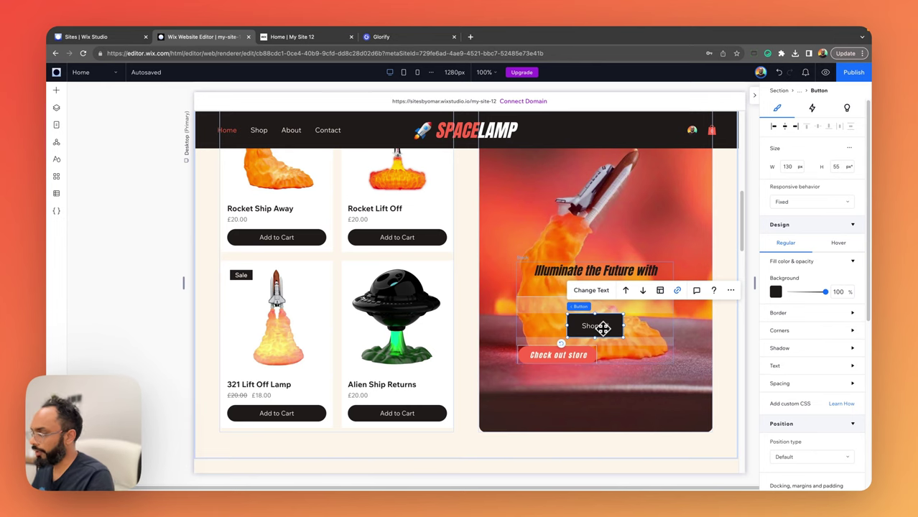
{"action": "key", "text": "Delete"}
{"action": "left_click", "coordinate": [571, 323]}
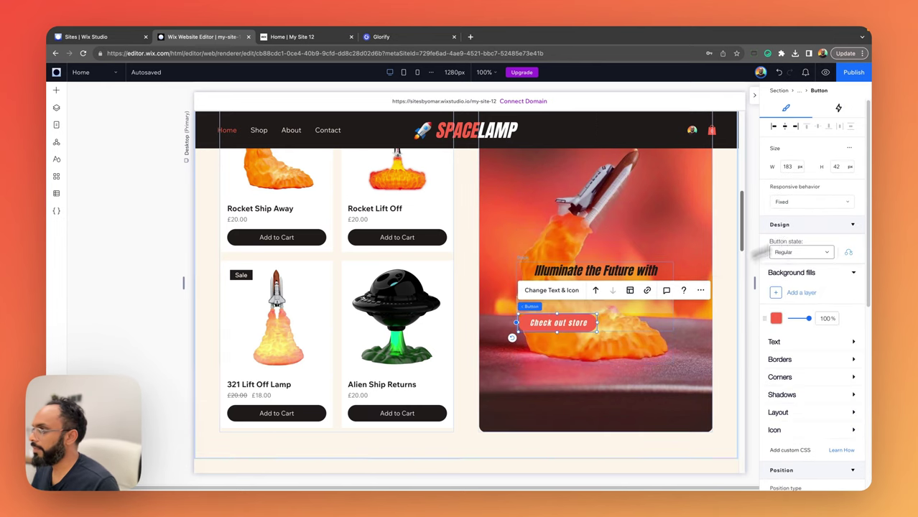
{"action": "left_click", "coordinate": [784, 126]}
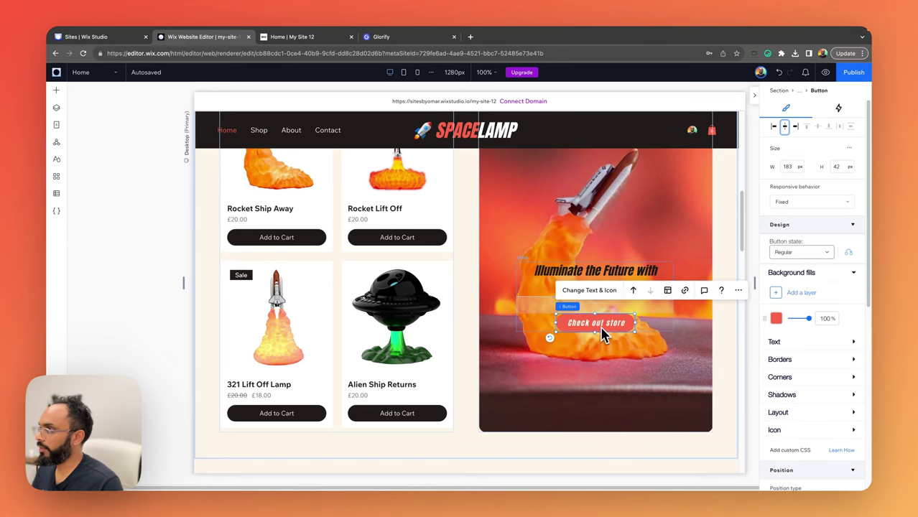
Step: Change the pasted button's text to "Shop All" and narrow the button to about 125 px wide
{"action": "scroll", "coordinate": [809, 309], "scroll_direction": "down", "scroll_amount": 5}
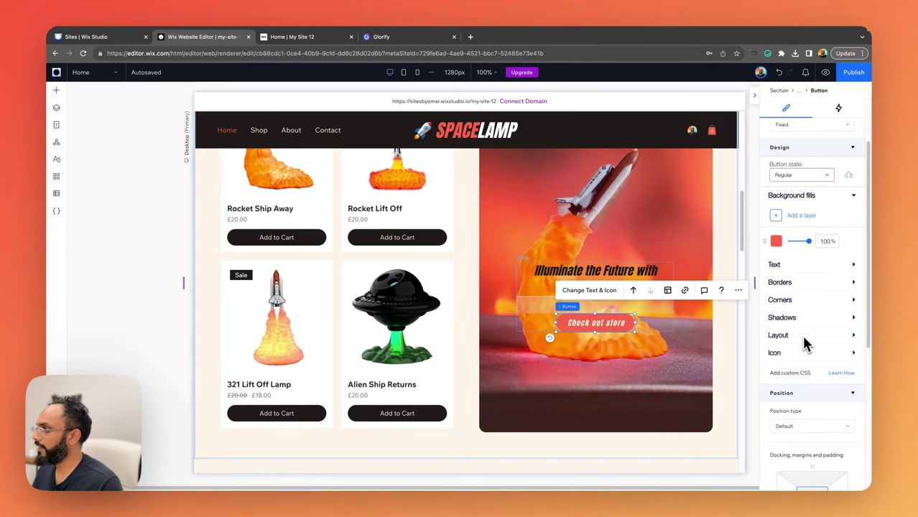
{"action": "left_click", "coordinate": [590, 292]}
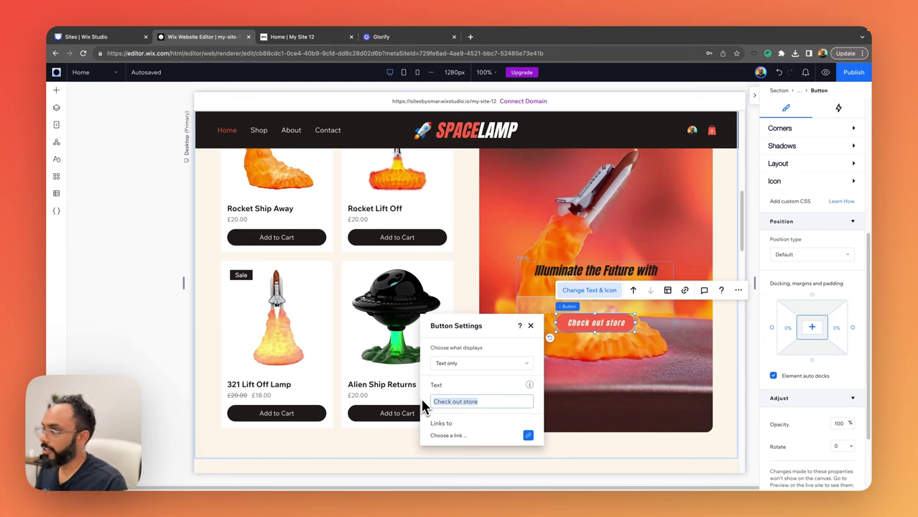
{"action": "type", "text": "Shop All"}
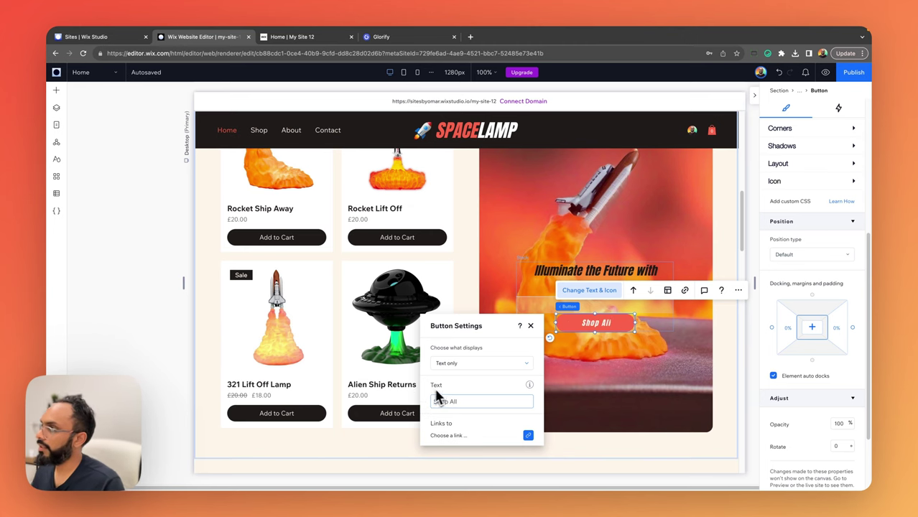
{"action": "left_click_drag", "start_coordinate": [635, 323], "coordinate": [615, 325]}
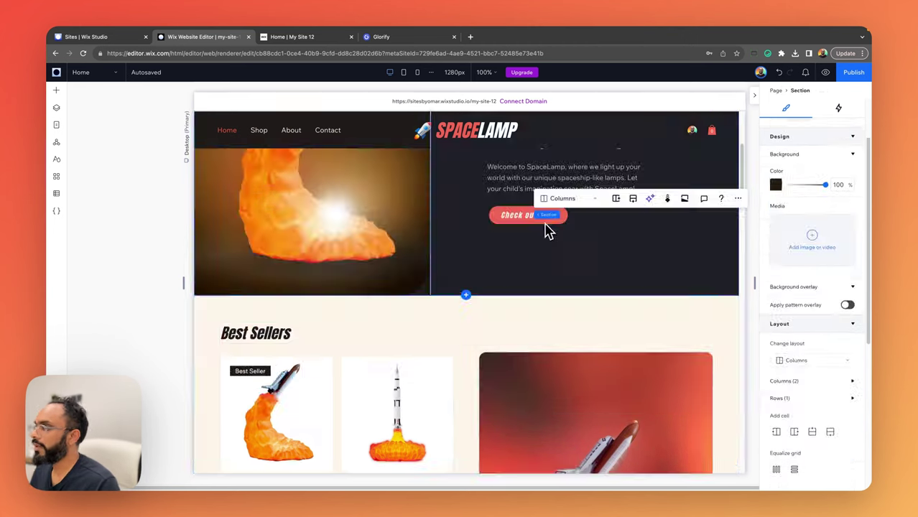
Step: Give the banner's Shop All button an outer shadow with a 0° angle, 7 px distance and 20 px blur
{"action": "left_click", "coordinate": [584, 332]}
{"action": "left_click", "coordinate": [591, 332]}
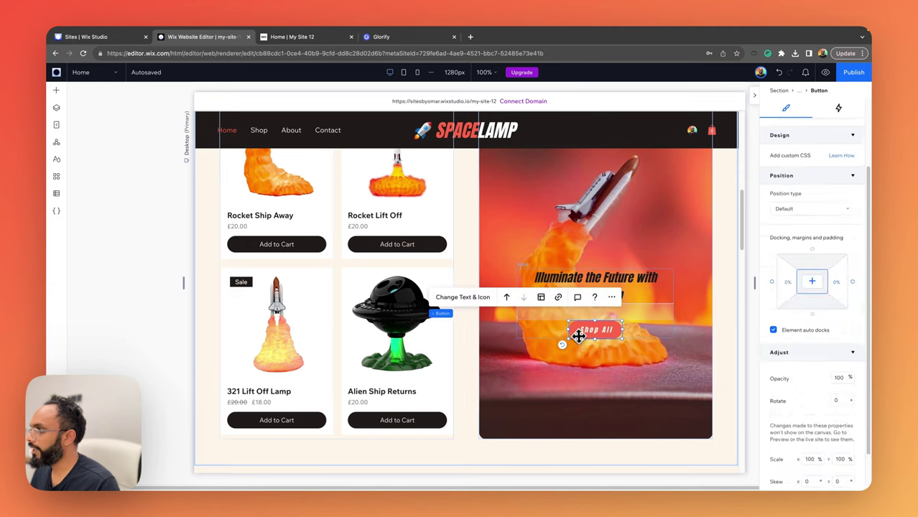
{"action": "left_click", "coordinate": [799, 352]}
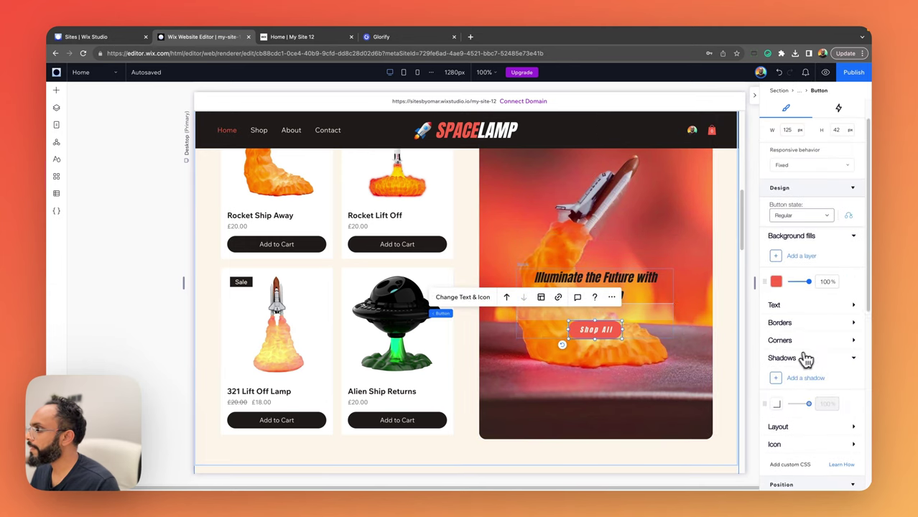
{"action": "scroll", "coordinate": [810, 357], "scroll_direction": "down", "scroll_amount": 2}
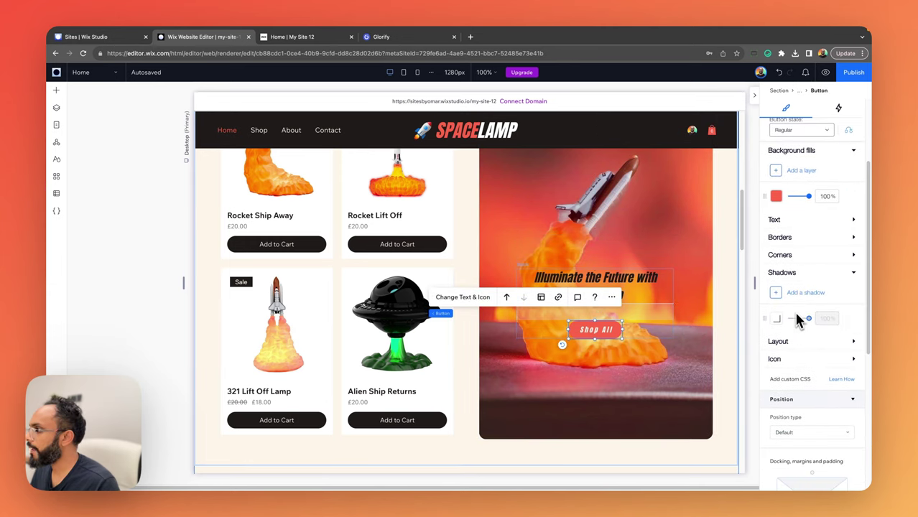
{"action": "left_click", "coordinate": [784, 342]}
{"action": "left_click", "coordinate": [787, 343]}
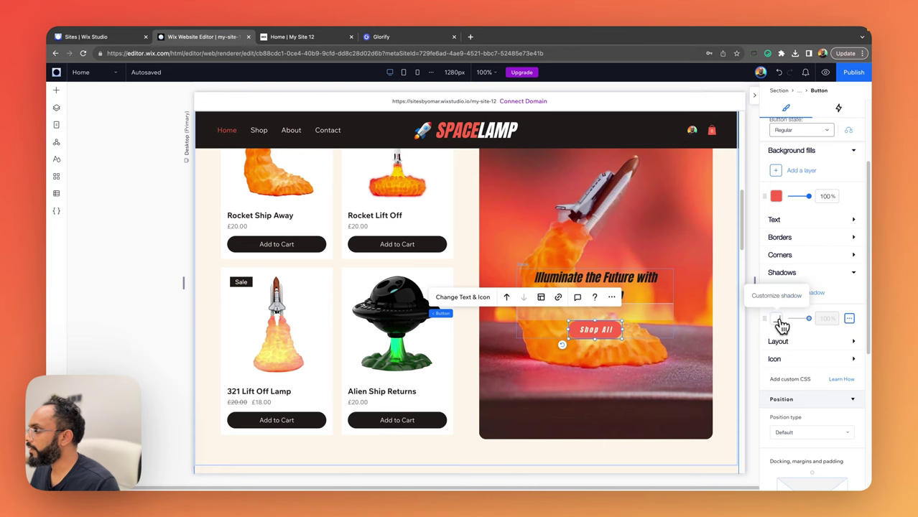
{"action": "left_click", "coordinate": [779, 319]}
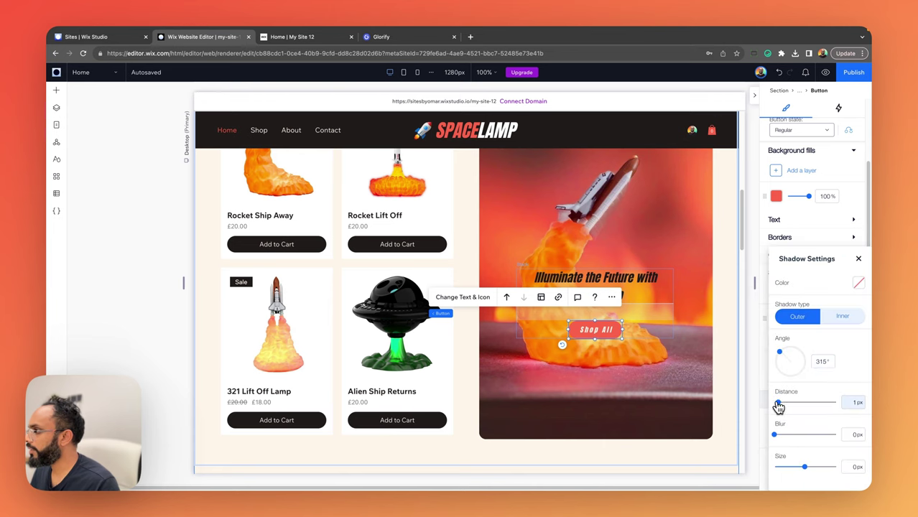
Step: Set the Shop All button's shadow colour to the dark red theme colour #A94332 at 100% opacity
{"action": "left_click", "coordinate": [858, 283]}
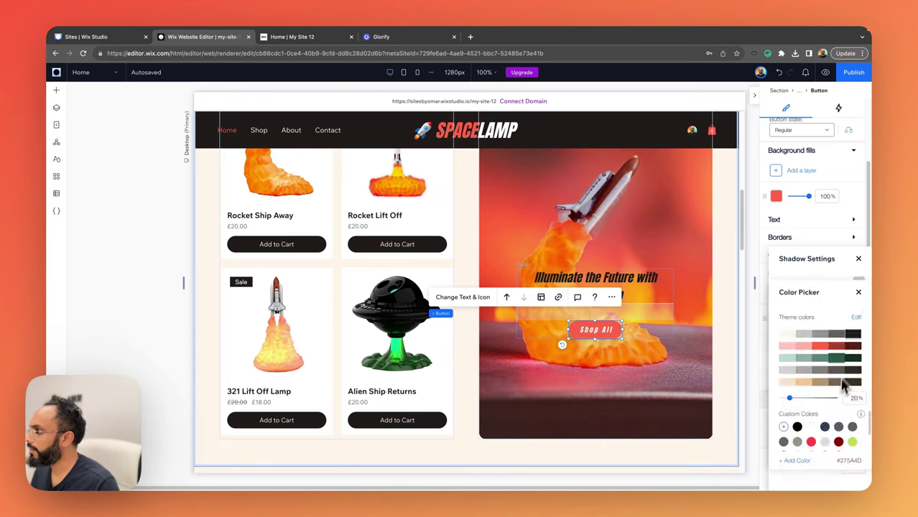
{"action": "left_click", "coordinate": [813, 401]}
{"action": "left_click_drag", "start_coordinate": [812, 403], "coordinate": [808, 400]}
{"action": "left_click", "coordinate": [838, 349]}
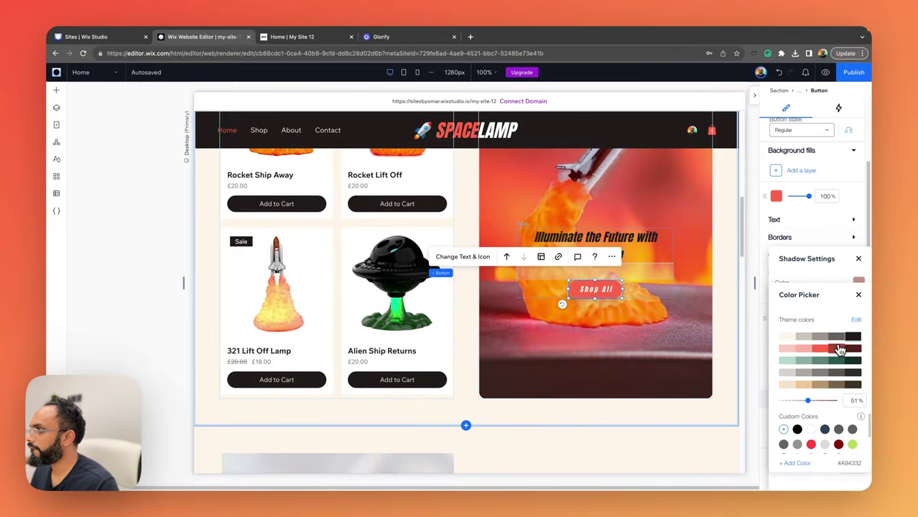
{"action": "left_click", "coordinate": [806, 401]}
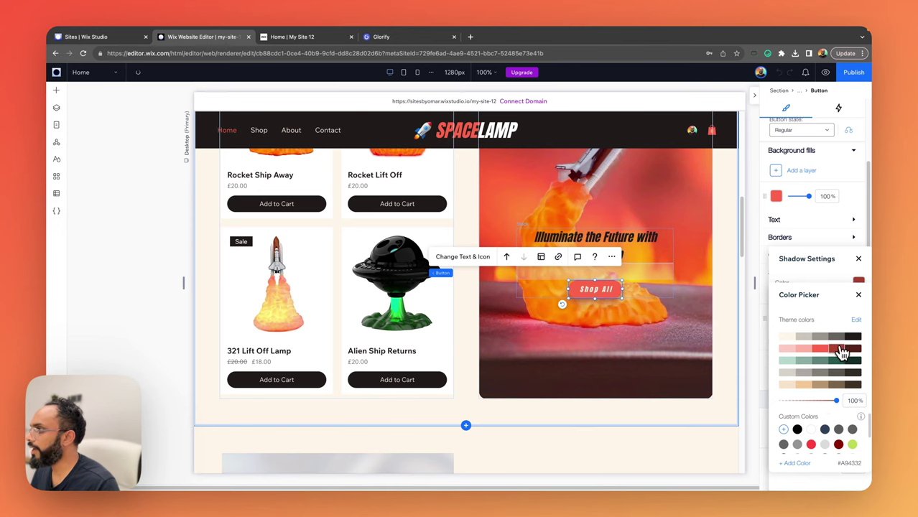
{"action": "left_click", "coordinate": [742, 332]}
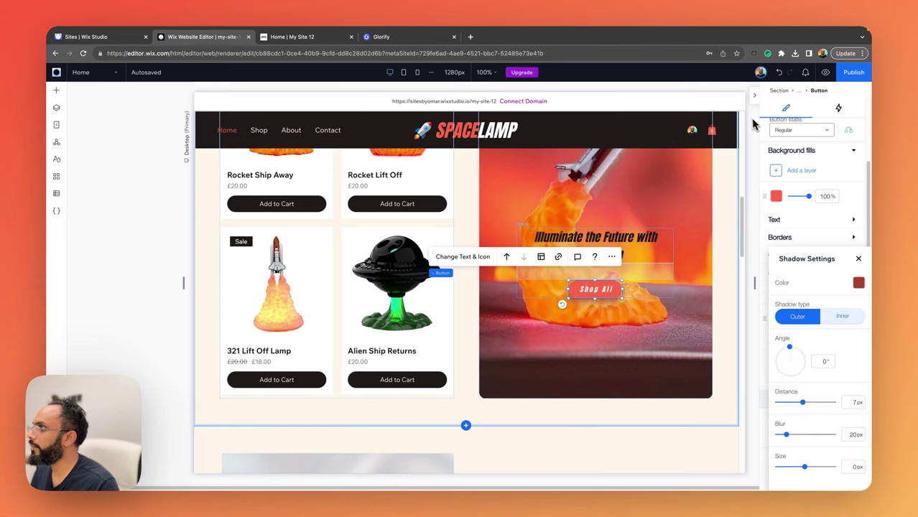
{"action": "left_click", "coordinate": [753, 124]}
{"action": "left_click", "coordinate": [744, 137]}
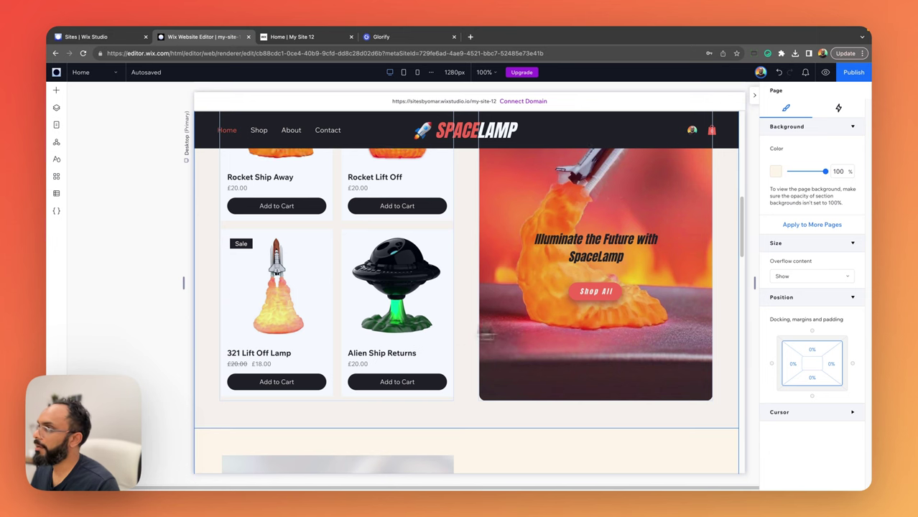
Step: Review the home page's hero and Best Sellers sections, comparing the banner's title and button with the hero styling
{"action": "scroll", "coordinate": [633, 321], "scroll_direction": "up", "scroll_amount": 3}
{"action": "scroll", "coordinate": [633, 320], "scroll_direction": "down", "scroll_amount": 3}
{"action": "scroll", "coordinate": [641, 332], "scroll_direction": "up", "scroll_amount": 1}
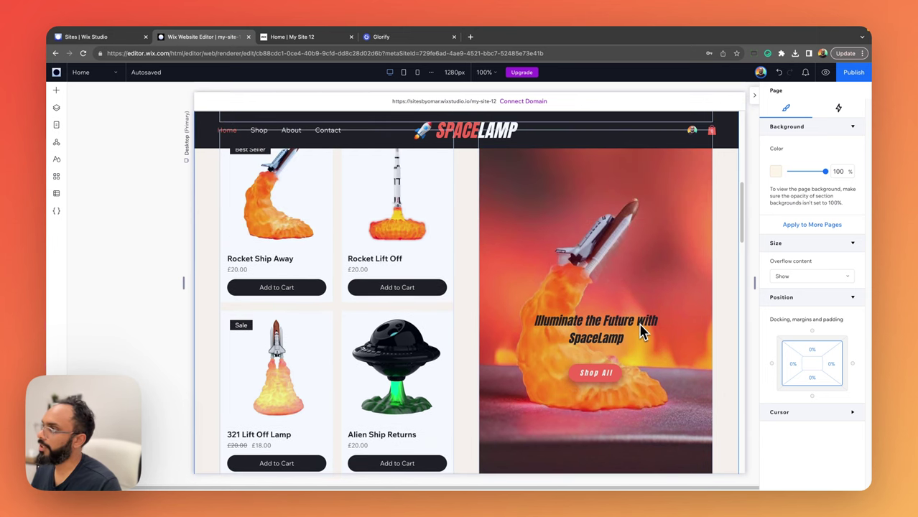
{"action": "scroll", "coordinate": [641, 332], "scroll_direction": "up", "scroll_amount": 1}
{"action": "scroll", "coordinate": [641, 332], "scroll_direction": "down", "scroll_amount": 1}
{"action": "scroll", "coordinate": [642, 332], "scroll_direction": "up", "scroll_amount": 5}
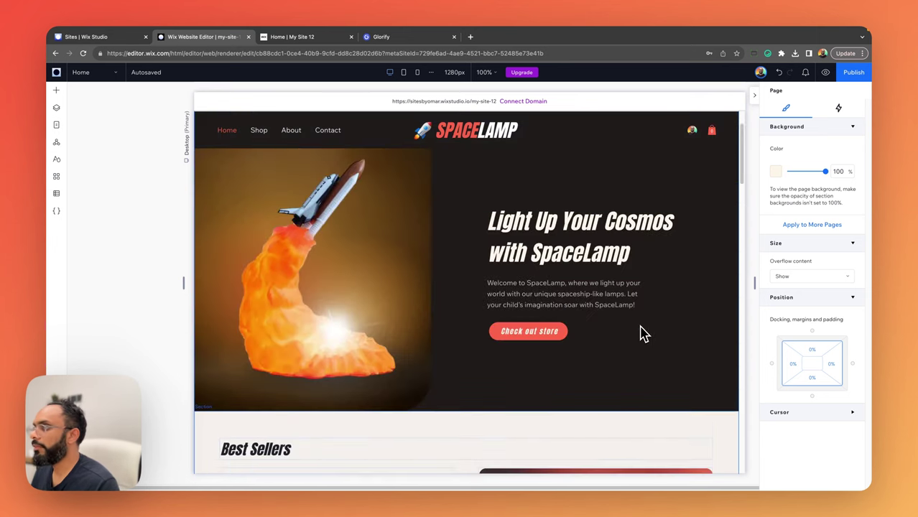
{"action": "scroll", "coordinate": [641, 332], "scroll_direction": "down", "scroll_amount": 5}
{"action": "scroll", "coordinate": [641, 332], "scroll_direction": "up", "scroll_amount": 6}
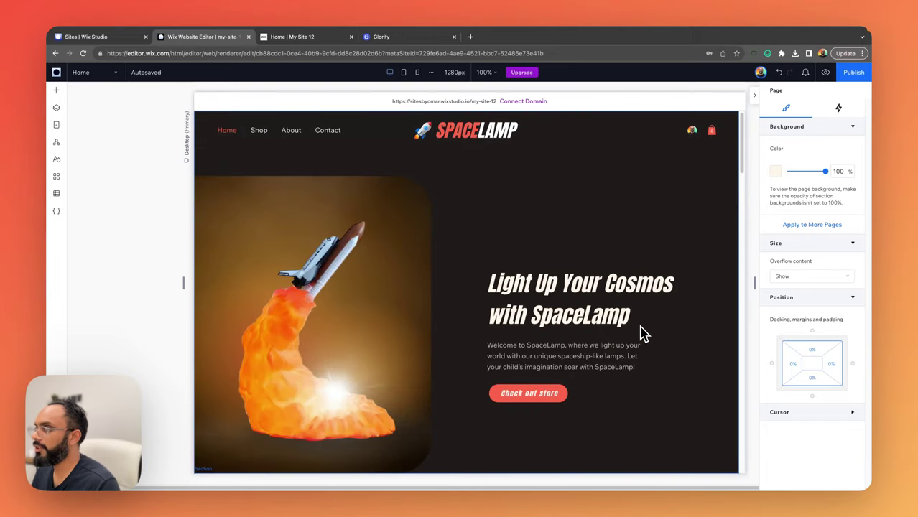
{"action": "scroll", "coordinate": [680, 273], "scroll_direction": "down", "scroll_amount": 6}
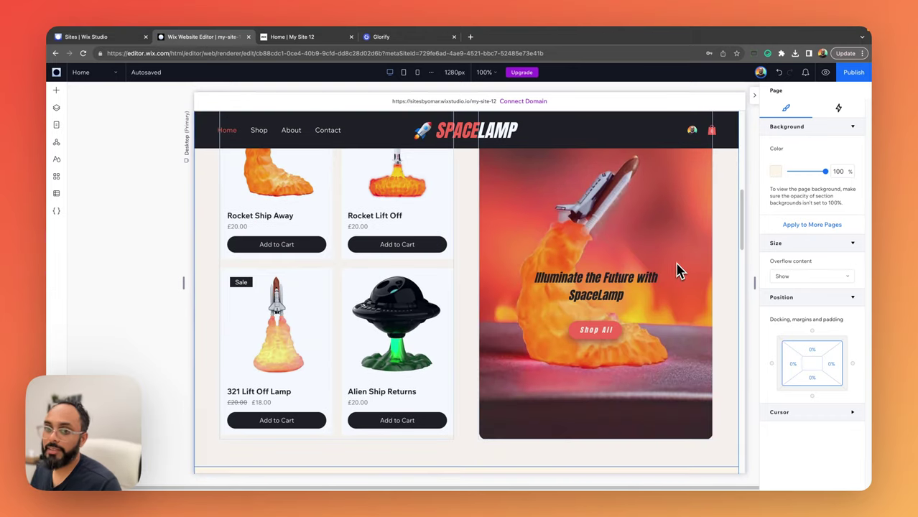
Step: Publish the site and open its live version in the browser
{"action": "left_click", "coordinate": [852, 72]}
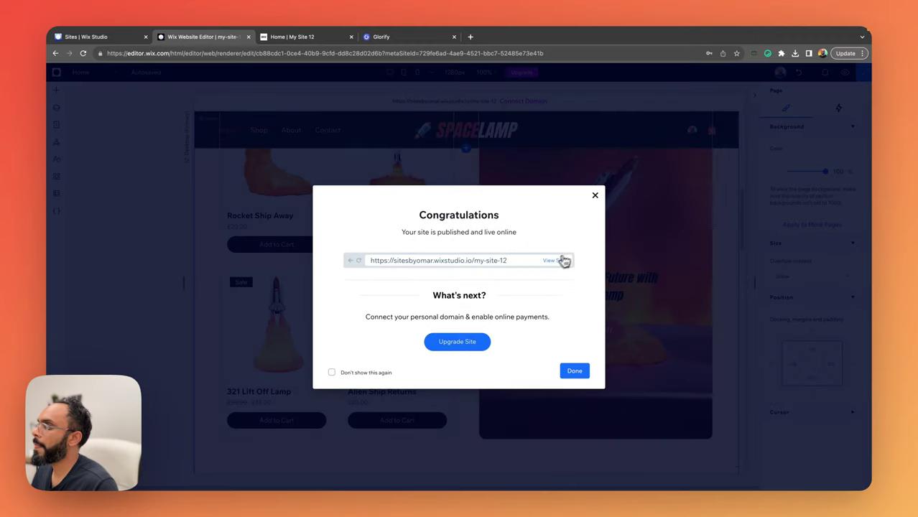
{"action": "left_click", "coordinate": [564, 262]}
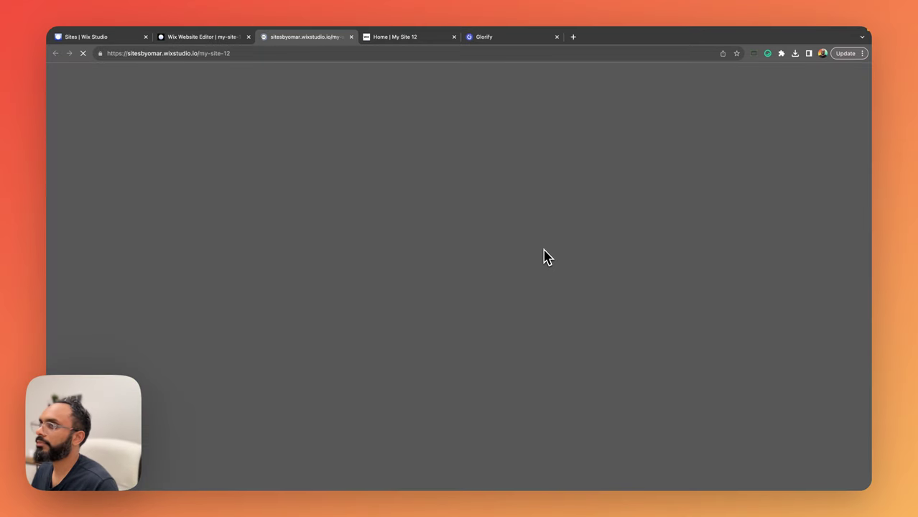
Step: Examine the hero, header and Best Sellers section on the published home page, including how the product images respond to the pointer
{"action": "scroll", "coordinate": [668, 177], "scroll_direction": "down", "scroll_amount": 5}
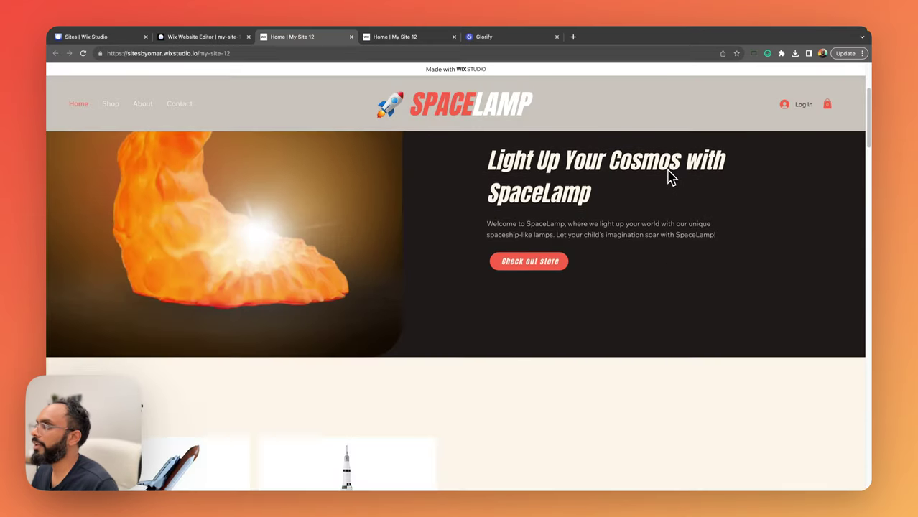
{"action": "scroll", "coordinate": [665, 178], "scroll_direction": "up", "scroll_amount": 10}
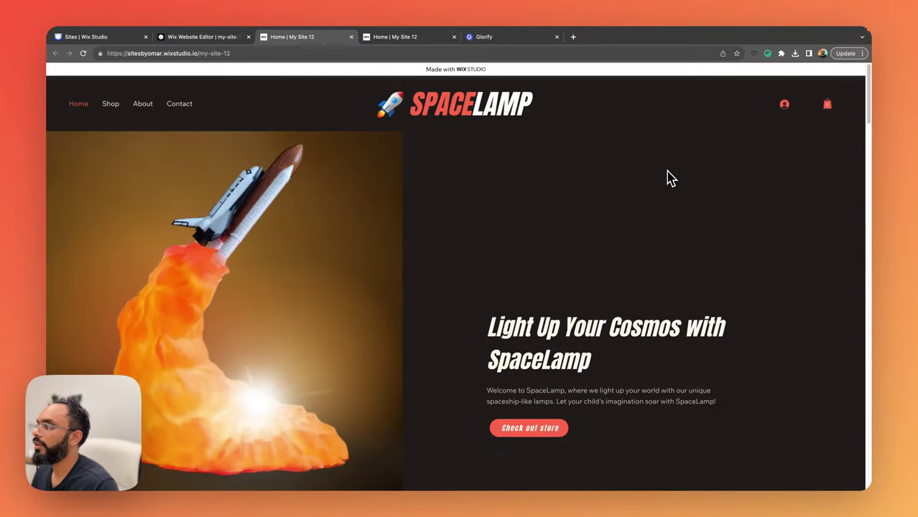
{"action": "scroll", "coordinate": [666, 178], "scroll_direction": "down", "scroll_amount": 5}
{"action": "scroll", "coordinate": [575, 158], "scroll_direction": "up", "scroll_amount": 2}
{"action": "scroll", "coordinate": [557, 115], "scroll_direction": "up", "scroll_amount": 2}
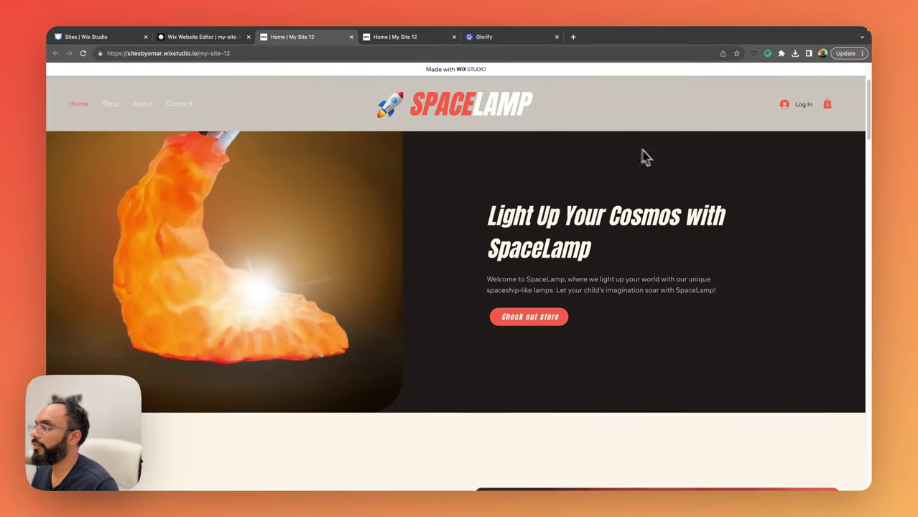
{"action": "scroll", "coordinate": [653, 160], "scroll_direction": "down", "scroll_amount": 5}
{"action": "scroll", "coordinate": [655, 162], "scroll_direction": "down", "scroll_amount": 3}
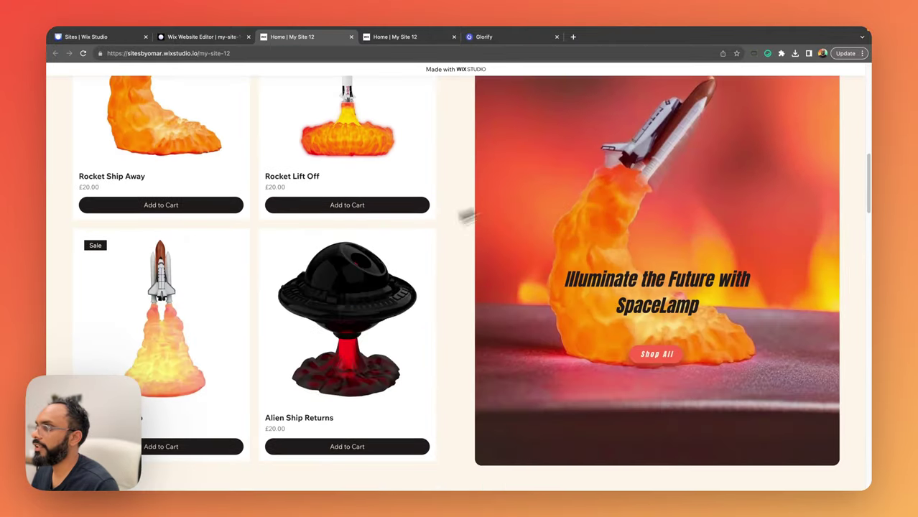
{"action": "scroll", "coordinate": [151, 158], "scroll_direction": "up", "scroll_amount": 3}
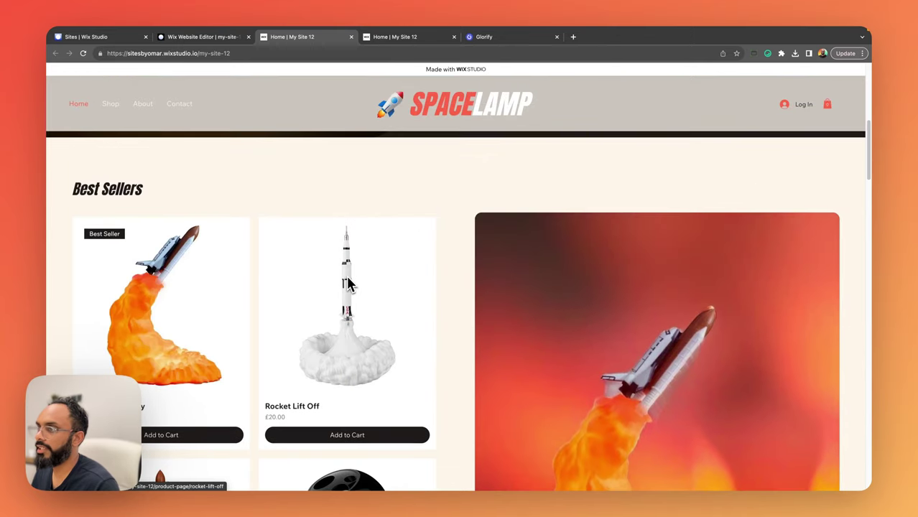
{"action": "scroll", "coordinate": [183, 309], "scroll_direction": "down", "scroll_amount": 3}
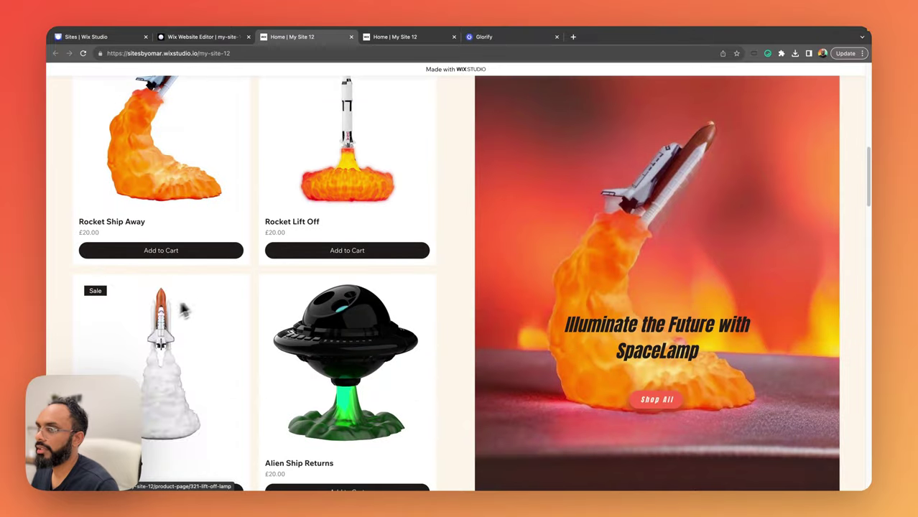
Step: Review the remaining template sections of the published home page, from About and Benefits through Featured Products to the footer
{"action": "scroll", "coordinate": [452, 279], "scroll_direction": "down", "scroll_amount": 10}
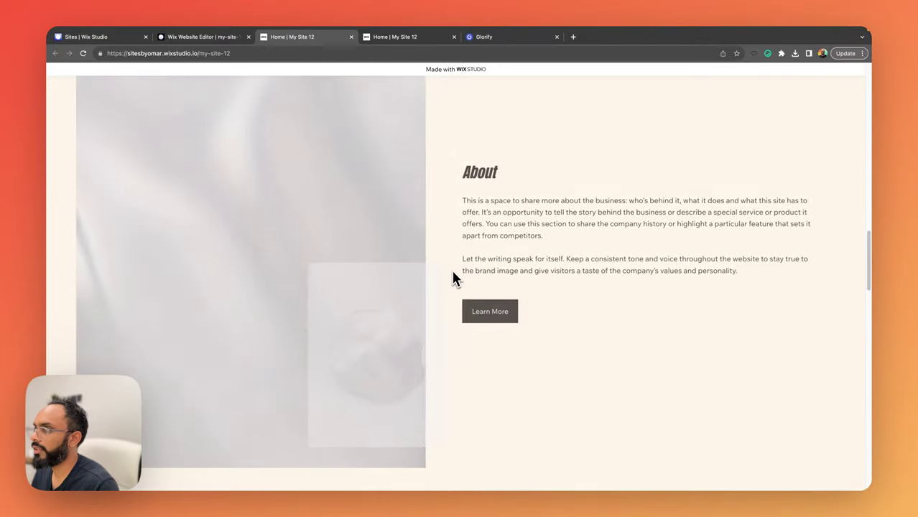
{"action": "scroll", "coordinate": [453, 279], "scroll_direction": "down", "scroll_amount": 12}
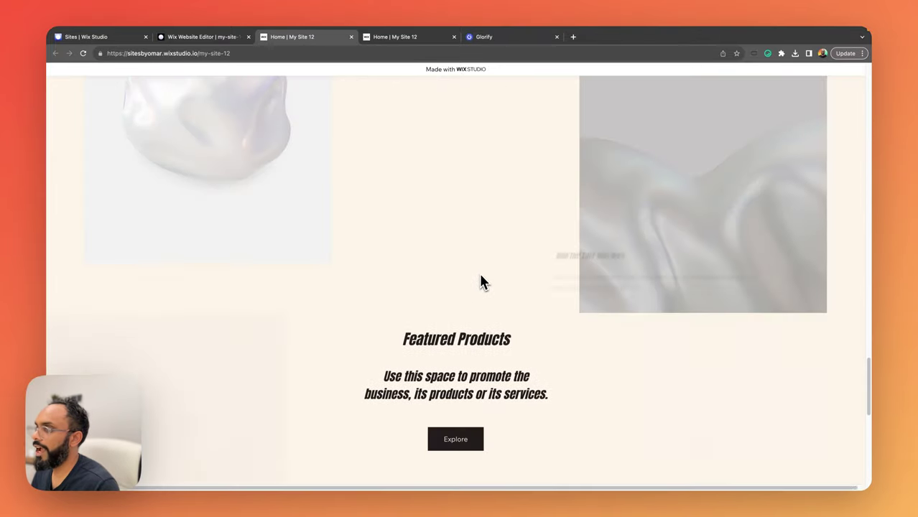
{"action": "scroll", "coordinate": [480, 280], "scroll_direction": "down", "scroll_amount": 3}
{"action": "scroll", "coordinate": [478, 281], "scroll_direction": "up", "scroll_amount": 15}
{"action": "scroll", "coordinate": [477, 280], "scroll_direction": "down", "scroll_amount": 8}
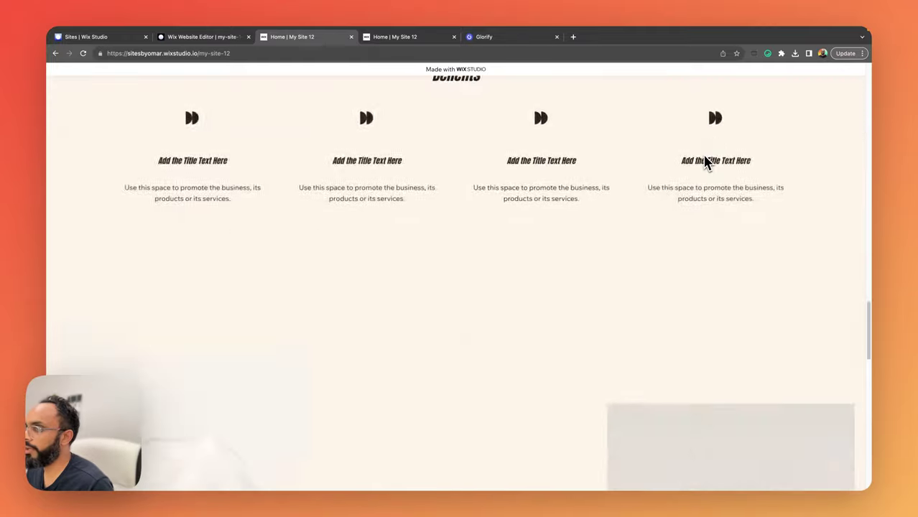
{"action": "scroll", "coordinate": [704, 161], "scroll_direction": "down", "scroll_amount": 8}
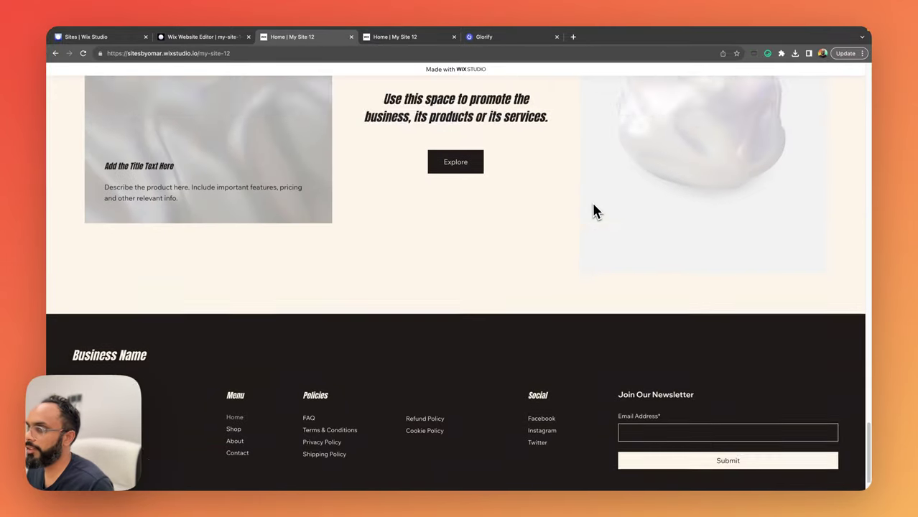
{"action": "scroll", "coordinate": [591, 209], "scroll_direction": "up", "scroll_amount": 20}
Step: Return to the Wix Studio editor and change the Benefits section's heading to "Not just a fun product"
{"action": "key", "text": "ctrl+shift+Tab"}
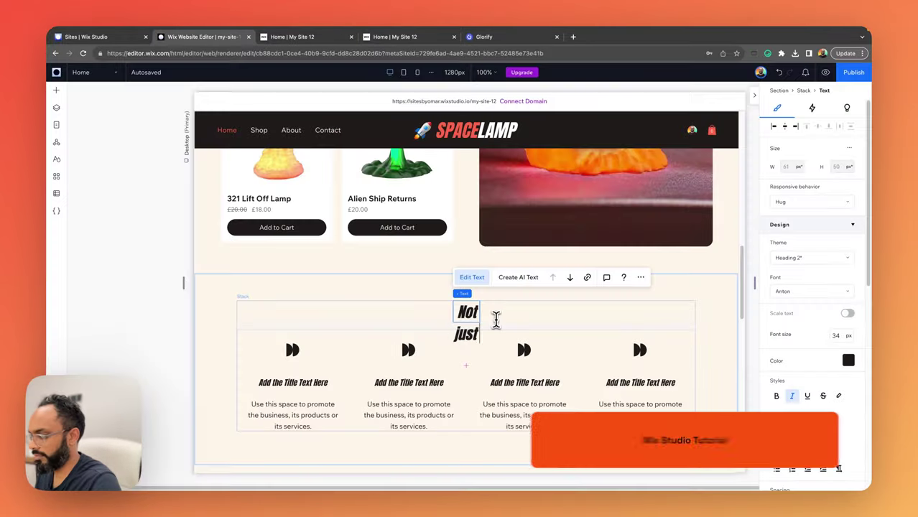
{"action": "type", "text": "a fun product"}
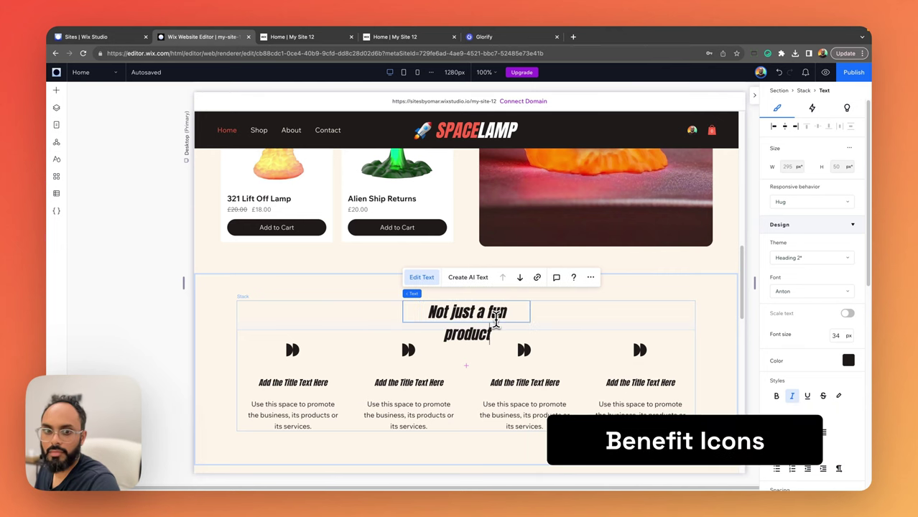
{"action": "left_click", "coordinate": [635, 301]}
{"action": "left_click", "coordinate": [236, 276]}
{"action": "left_click", "coordinate": [160, 287]}
{"action": "scroll", "coordinate": [421, 272], "scroll_direction": "down", "scroll_amount": 2}
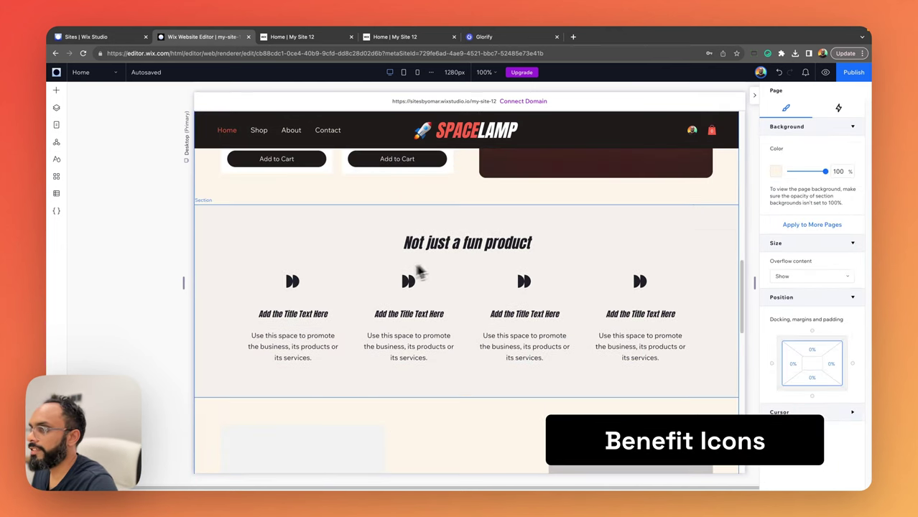
Step: Open the vector art chooser for the first benefit's icon and look at its search and upload options
{"action": "left_click", "coordinate": [292, 281]}
{"action": "left_click", "coordinate": [291, 280]}
{"action": "left_click", "coordinate": [291, 281]}
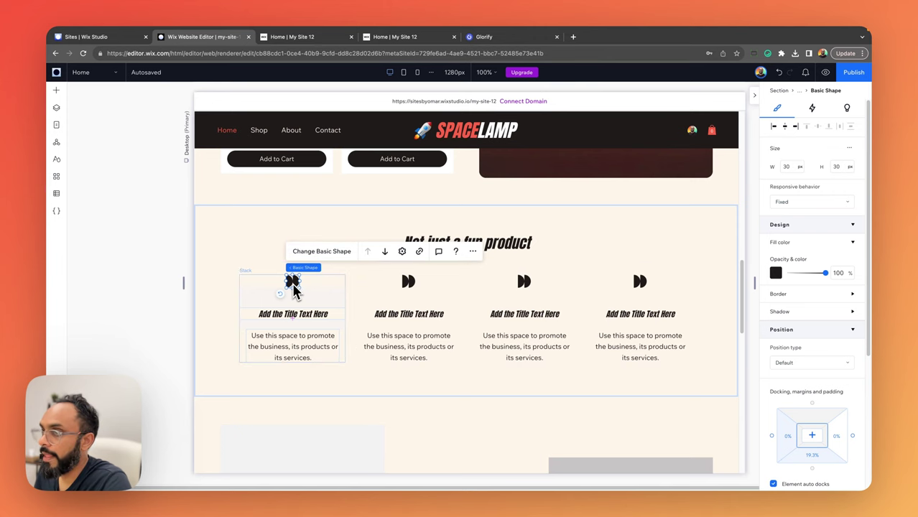
{"action": "left_click", "coordinate": [321, 251]}
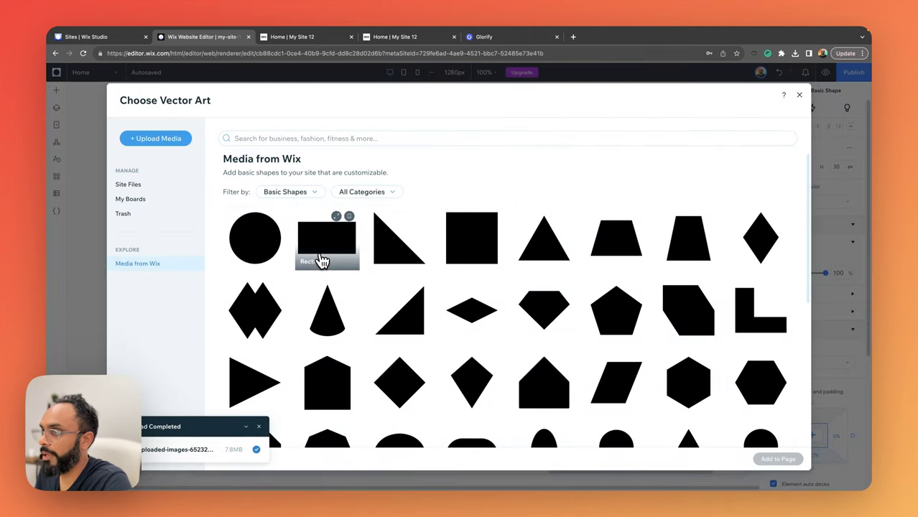
{"action": "left_click", "coordinate": [266, 135]}
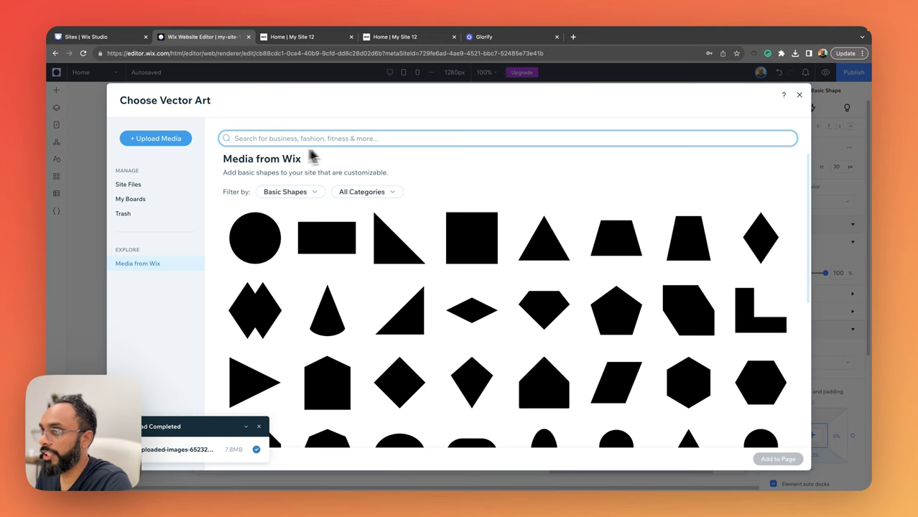
{"action": "left_click", "coordinate": [162, 142]}
{"action": "left_click", "coordinate": [628, 145]}
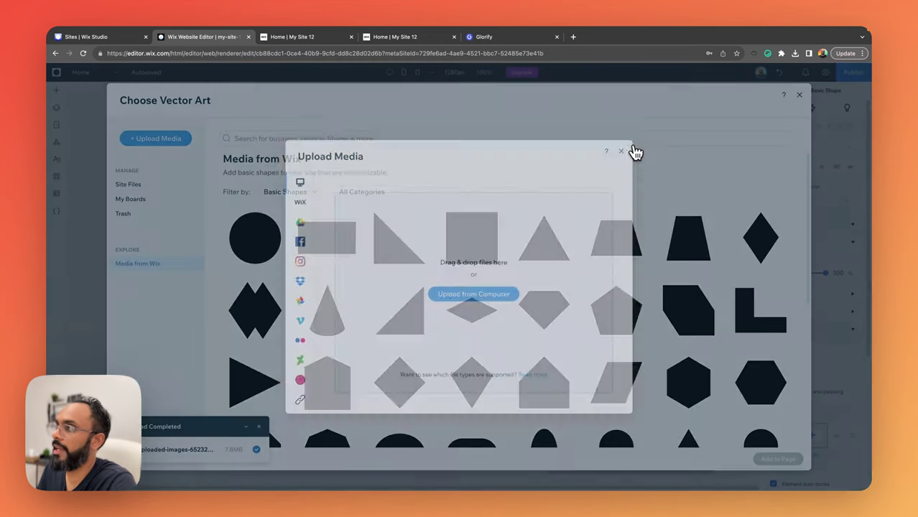
Step: Switch to the SpaceLamps file in Glorify and search the Noun Project icons for "plant"
{"action": "left_click", "coordinate": [509, 39]}
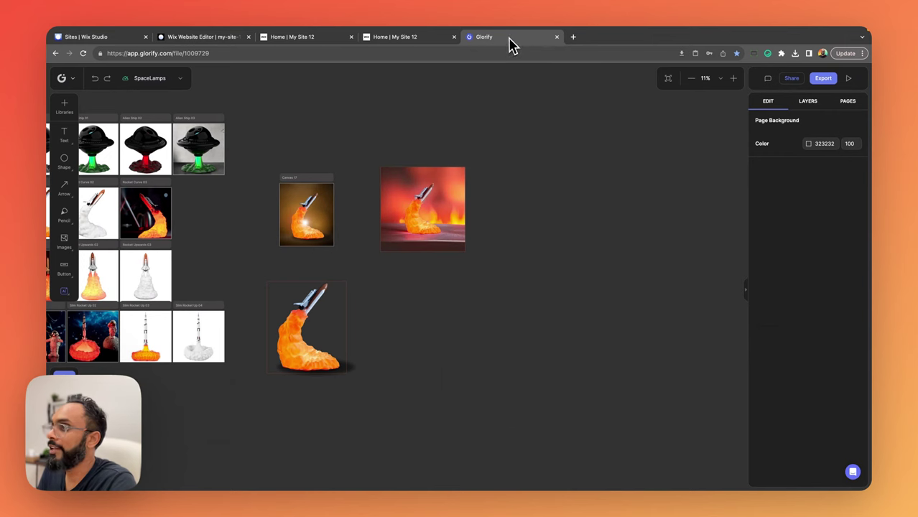
{"action": "left_click", "coordinate": [63, 106]}
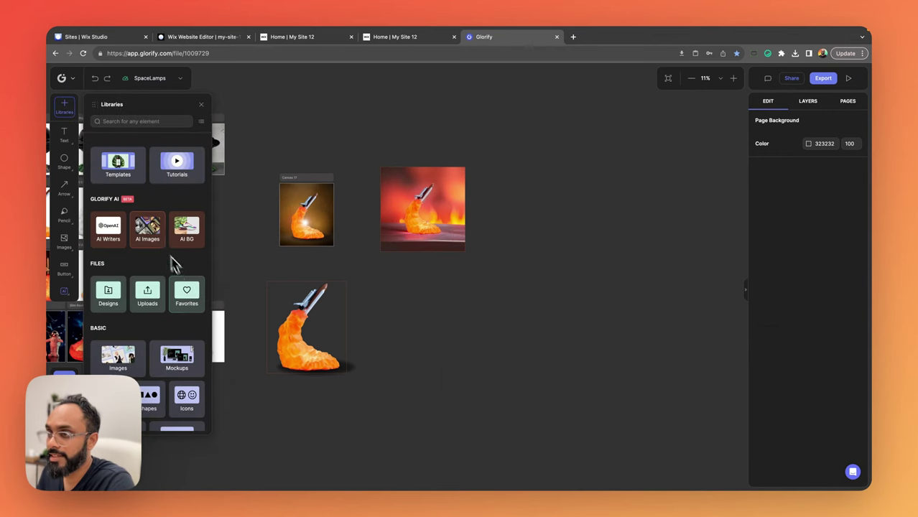
{"action": "scroll", "coordinate": [163, 248], "scroll_direction": "down", "scroll_amount": 1}
{"action": "left_click", "coordinate": [186, 401]}
{"action": "left_click", "coordinate": [144, 145]}
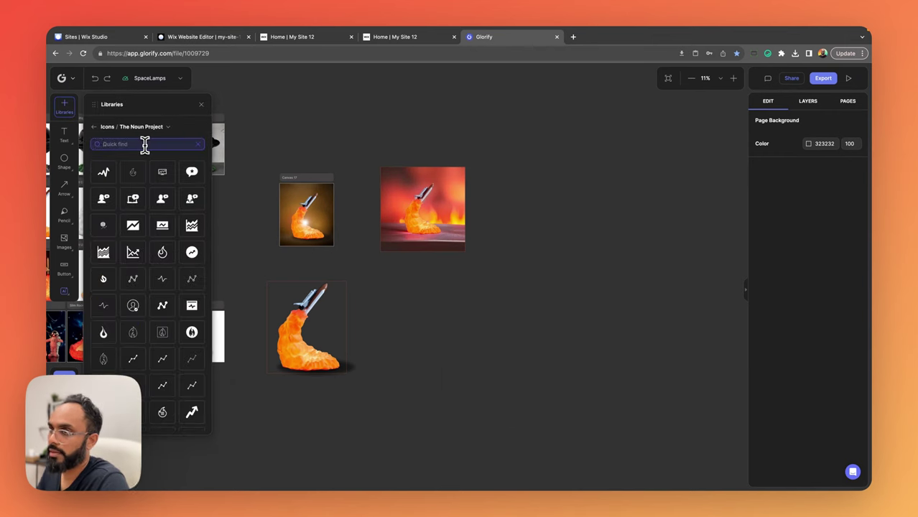
{"action": "type", "text": "plant"}
{"action": "key", "text": "Return"}
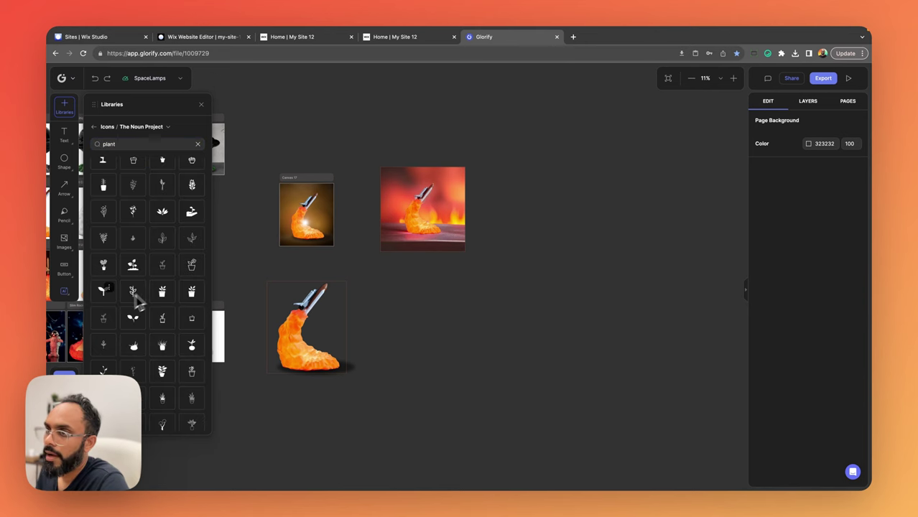
Step: Place a leafy plant-stem icon, about 990 × 1676, in the empty canvas area beside the rocket images
{"action": "left_click_drag", "start_coordinate": [531, 291], "coordinate": [557, 206]}
{"action": "left_click", "coordinate": [201, 104]}
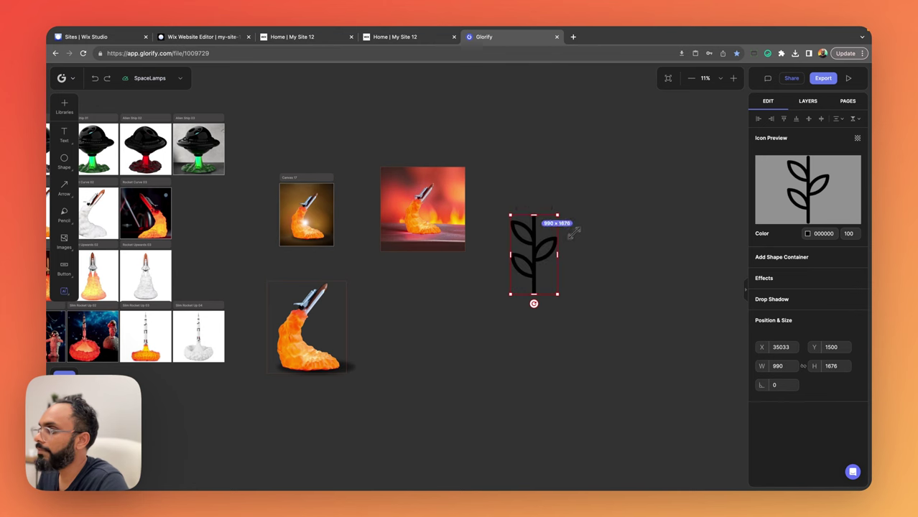
{"action": "left_click_drag", "start_coordinate": [548, 250], "coordinate": [557, 333]}
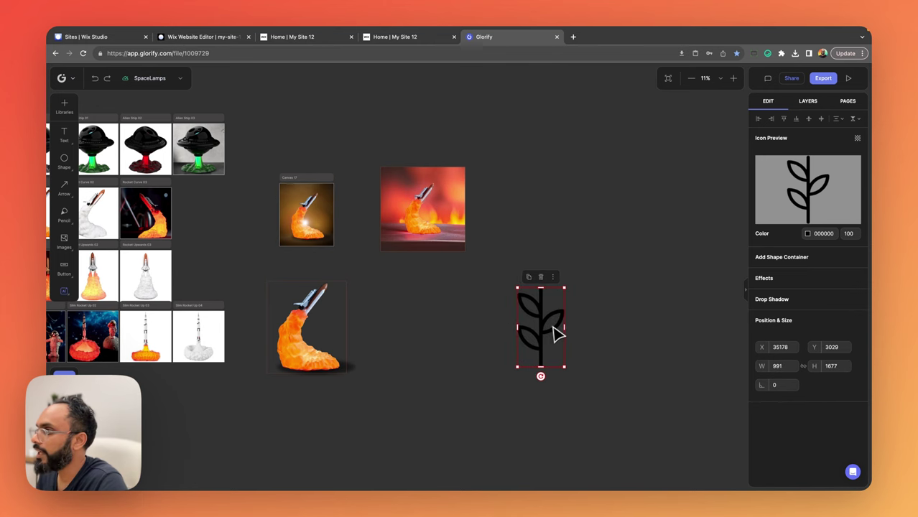
Step: Add a square shape container around the plant icon and set its corner radius to 16
{"action": "left_click", "coordinate": [810, 261]}
{"action": "left_click", "coordinate": [672, 283]}
{"action": "left_click_drag", "start_coordinate": [591, 286], "coordinate": [623, 294]}
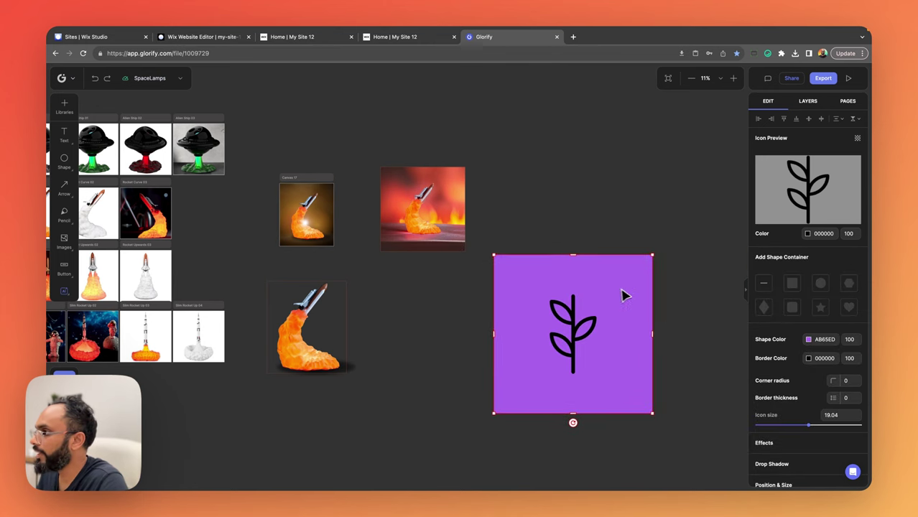
{"action": "scroll", "coordinate": [820, 365], "scroll_direction": "down", "scroll_amount": 4}
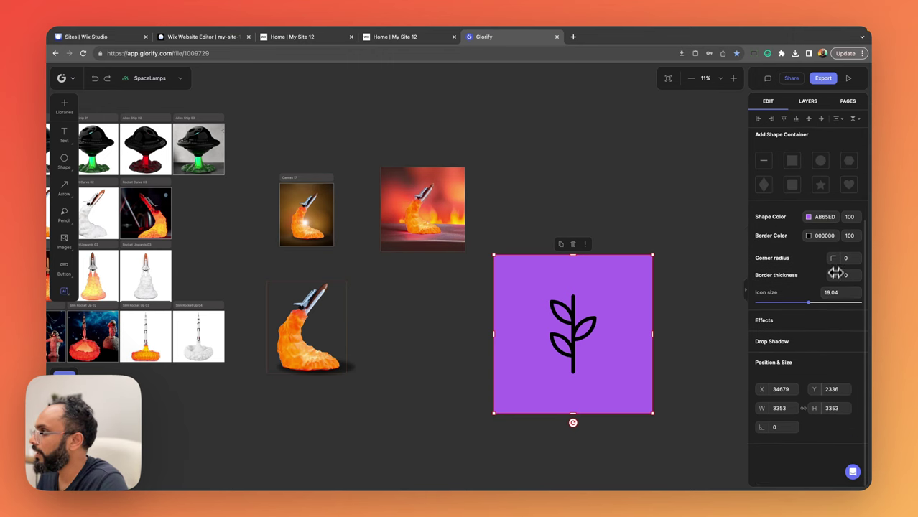
{"action": "left_click_drag", "start_coordinate": [835, 258], "coordinate": [848, 260]}
{"action": "left_click_drag", "start_coordinate": [842, 263], "coordinate": [841, 263]}
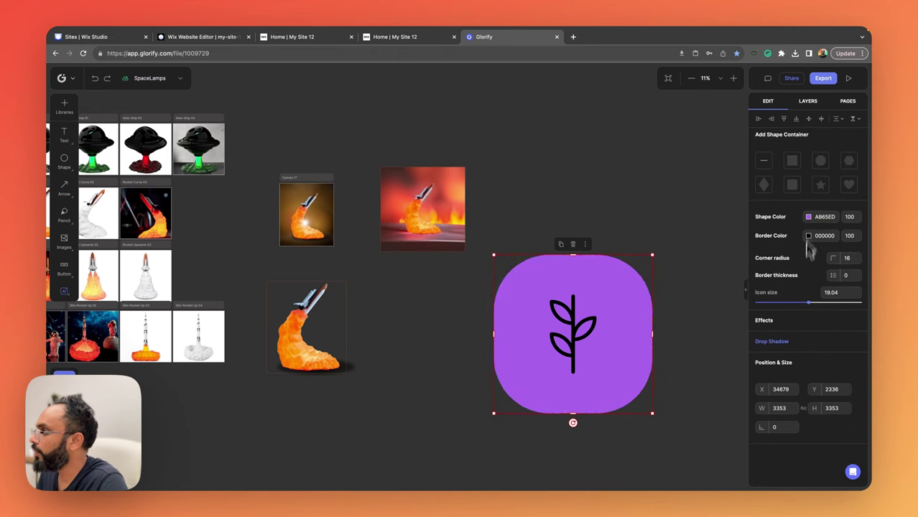
Step: Shrink the plant badge, giving its container a border thickness of 35 and the icon a size of 7.51
{"action": "scroll", "coordinate": [787, 346], "scroll_direction": "up", "scroll_amount": 2}
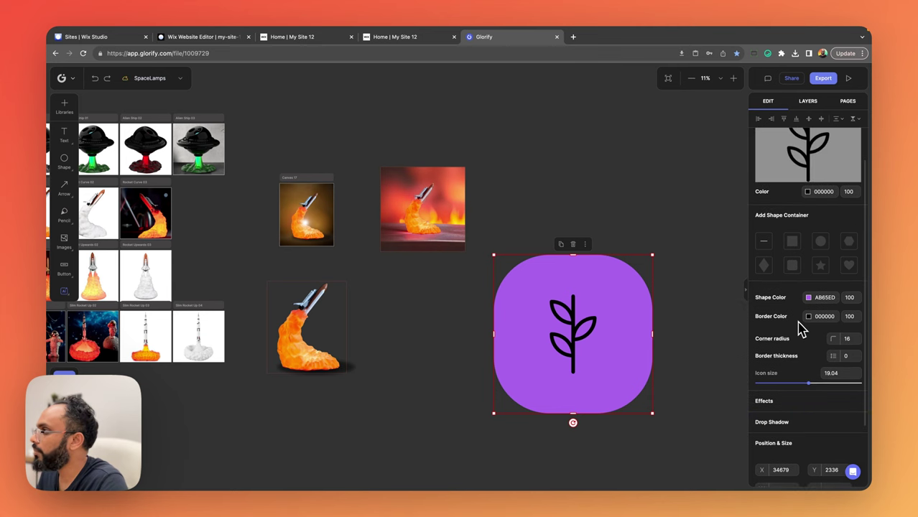
{"action": "left_click_drag", "start_coordinate": [833, 357], "coordinate": [736, 272]}
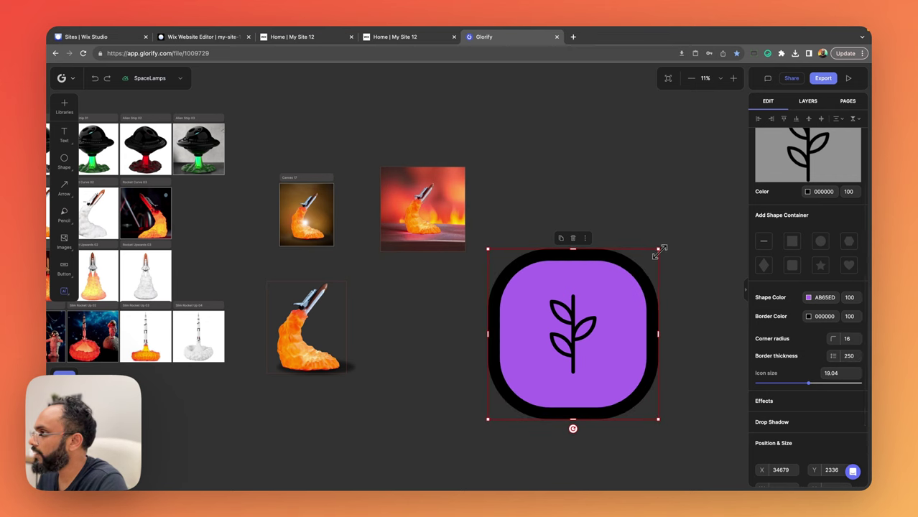
{"action": "left_click_drag", "start_coordinate": [660, 251], "coordinate": [559, 333]}
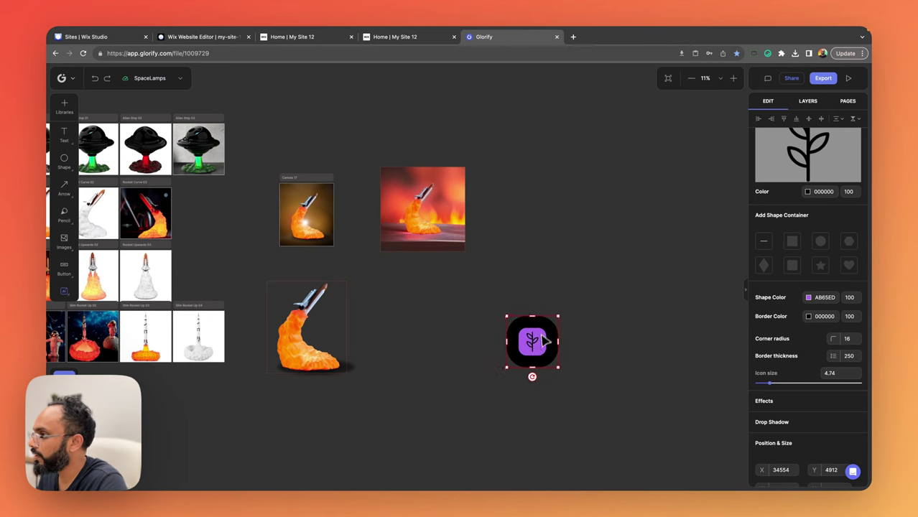
{"action": "left_click_drag", "start_coordinate": [823, 354], "coordinate": [756, 375]}
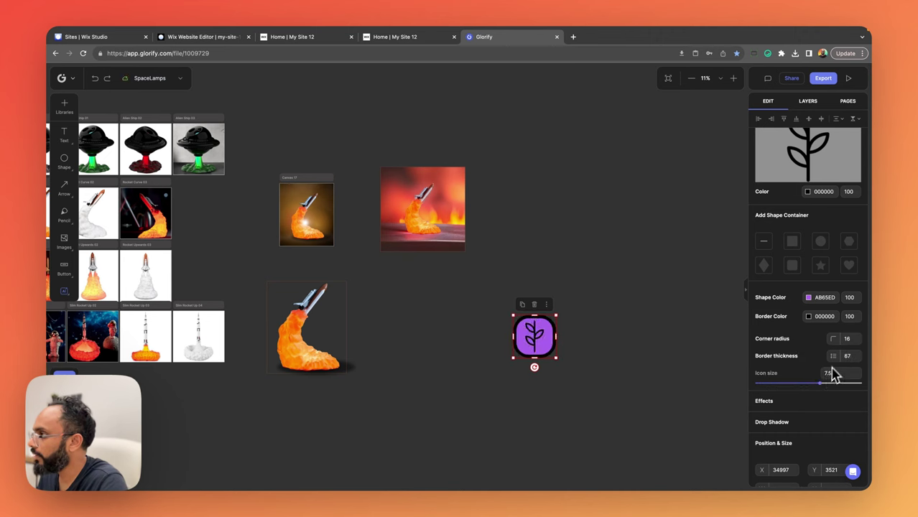
{"action": "mouse_move", "coordinate": [833, 357]}
{"action": "left_mouse_down"}
{"action": "mouse_move", "coordinate": [815, 368]}
{"action": "mouse_move", "coordinate": [830, 368]}
{"action": "left_mouse_up"}
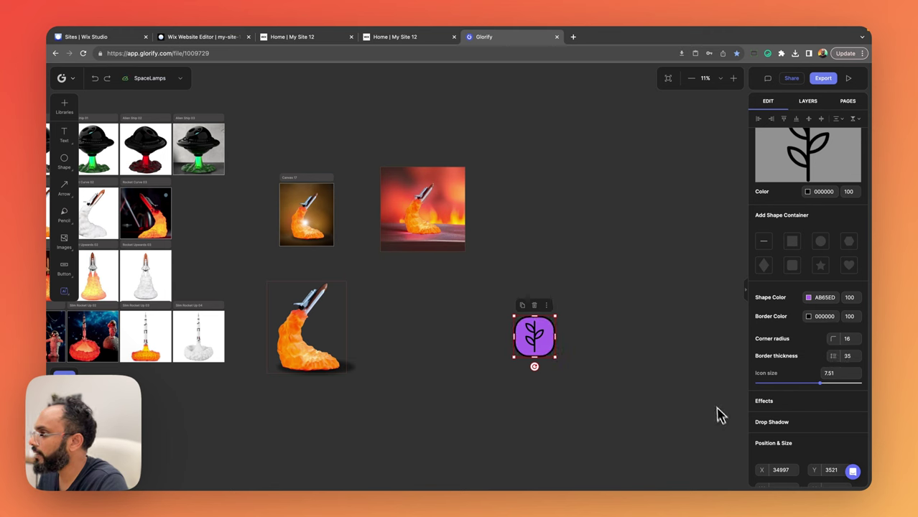
Step: Make the badge container's purple fill transparent and move the badge closer to the cut-out rocket image
{"action": "left_click", "coordinate": [808, 297]}
{"action": "left_click", "coordinate": [675, 423]}
{"action": "left_click", "coordinate": [563, 419]}
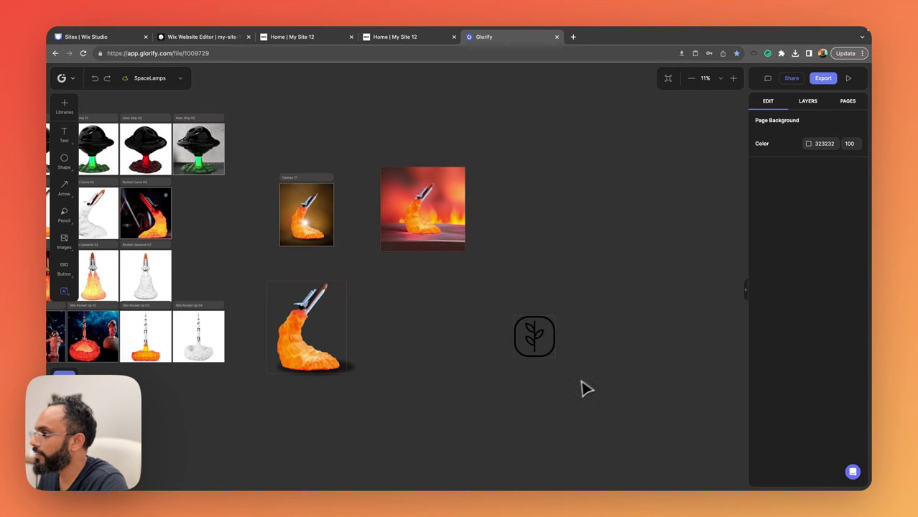
{"action": "scroll", "coordinate": [578, 352], "scroll_direction": "up", "scroll_amount": 2}
{"action": "left_click_drag", "start_coordinate": [547, 347], "coordinate": [444, 348]}
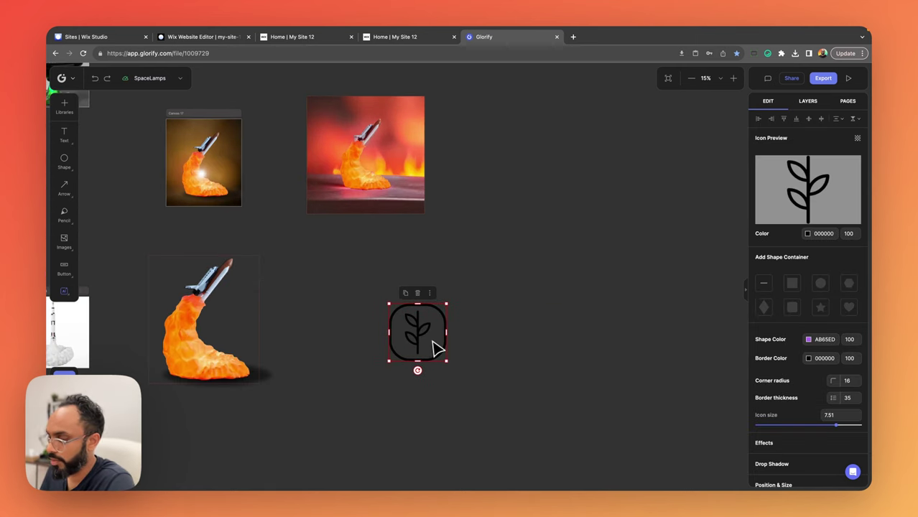
Step: Duplicate the plant badge beside the original and replace the copy's icon with a charging battery from The Noun Project
{"action": "left_click_drag", "start_coordinate": [435, 348], "coordinate": [505, 348]}
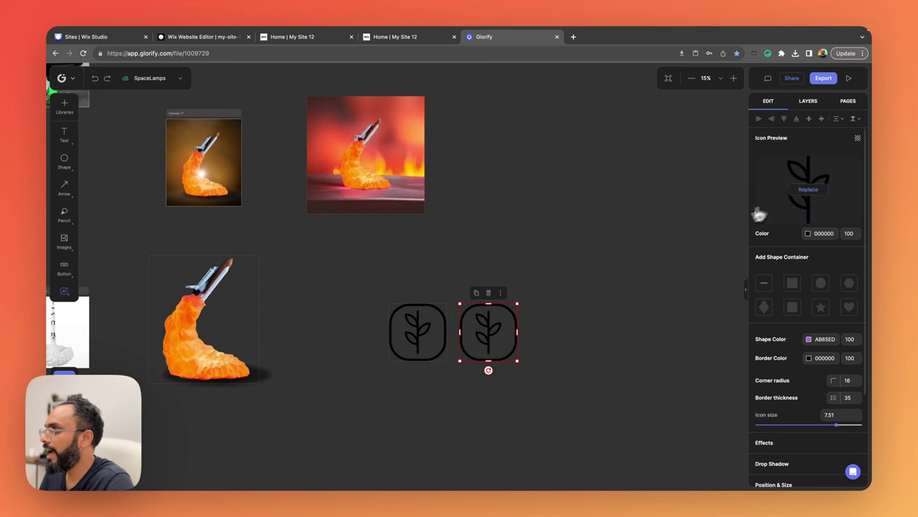
{"action": "left_click", "coordinate": [808, 192]}
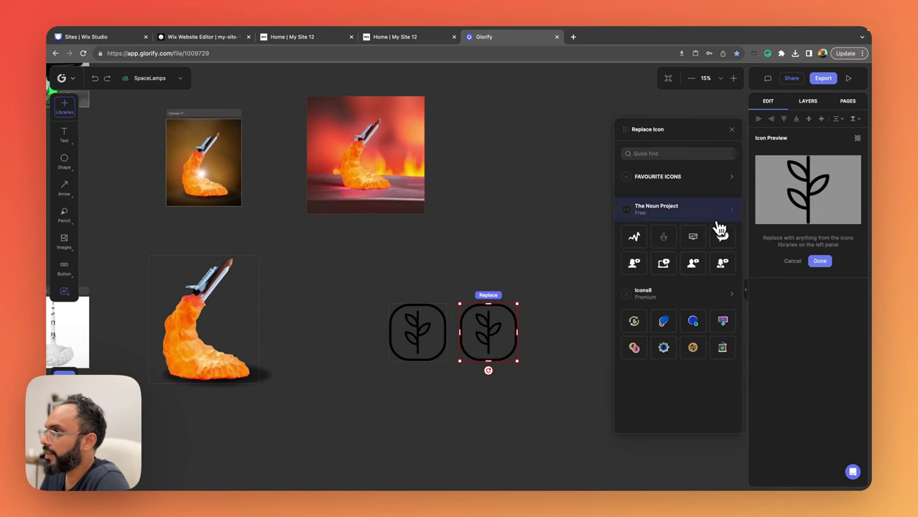
{"action": "left_click", "coordinate": [683, 207]}
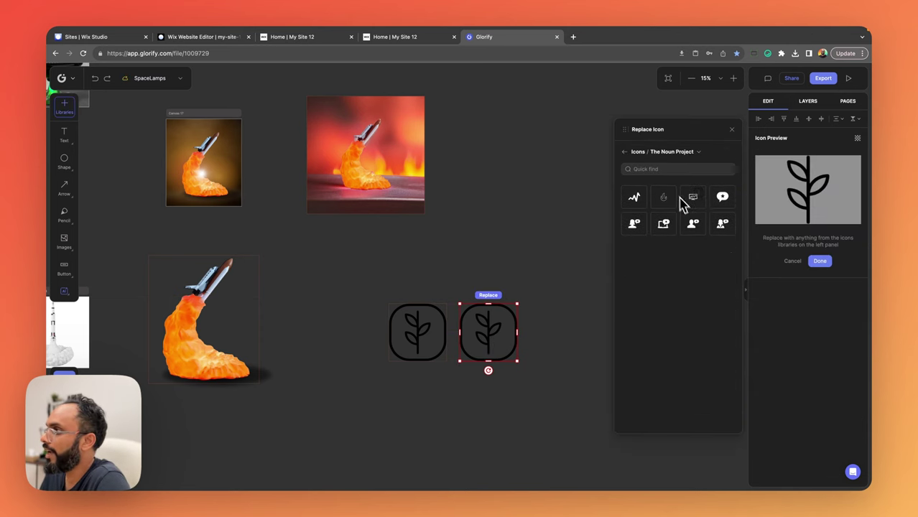
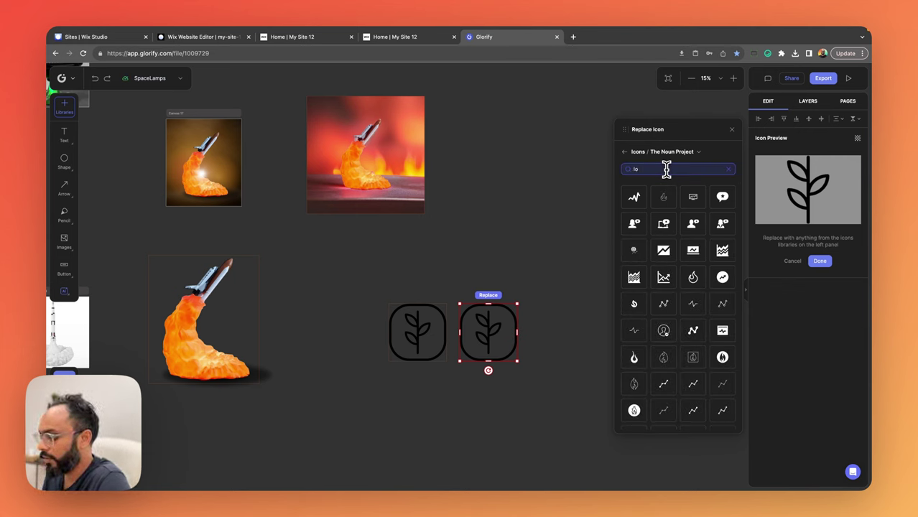
{"action": "left_click", "coordinate": [667, 169]}
{"action": "type", "text": "battery"}
{"action": "key", "text": "Return"}
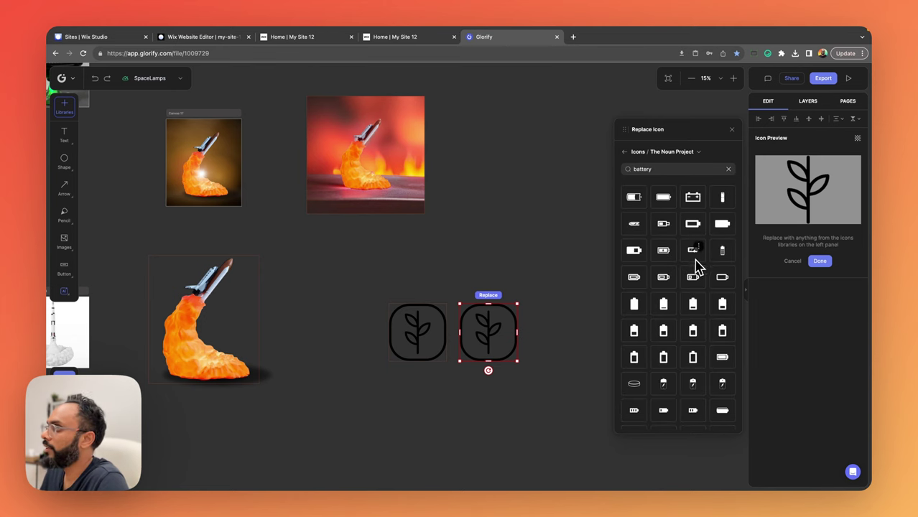
{"action": "left_click", "coordinate": [663, 251]}
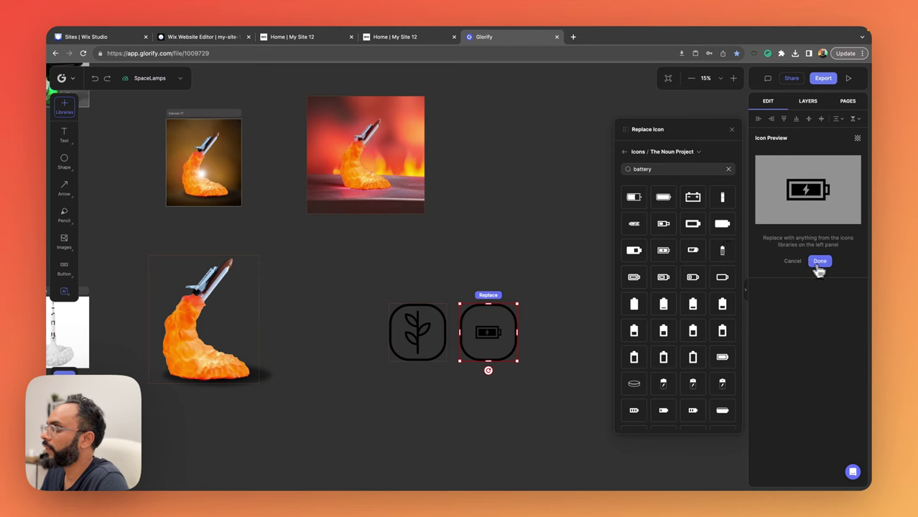
{"action": "left_click", "coordinate": [818, 261]}
Step: Duplicate the battery badge to make a third badge and set the middle badge's icon size to 4.95
{"action": "left_click", "coordinate": [588, 328]}
{"action": "left_click", "coordinate": [493, 343]}
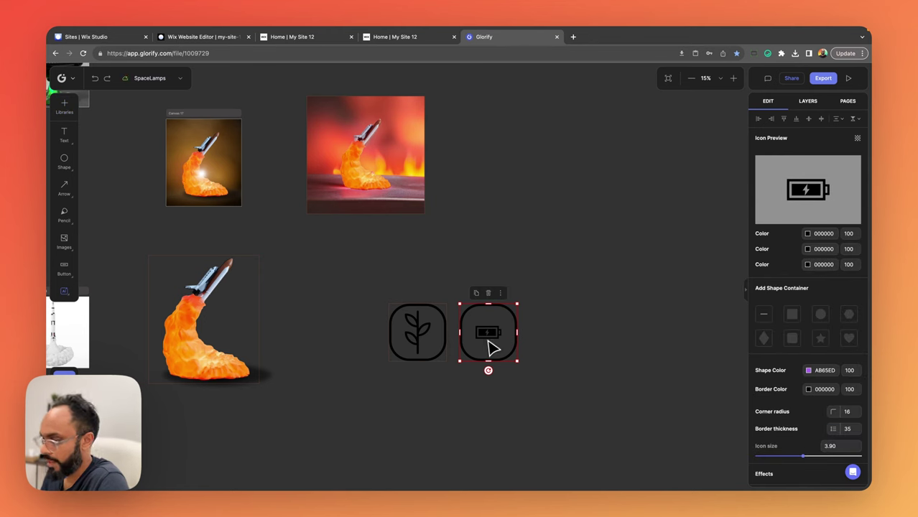
{"action": "left_click_drag", "start_coordinate": [493, 347], "coordinate": [573, 344]}
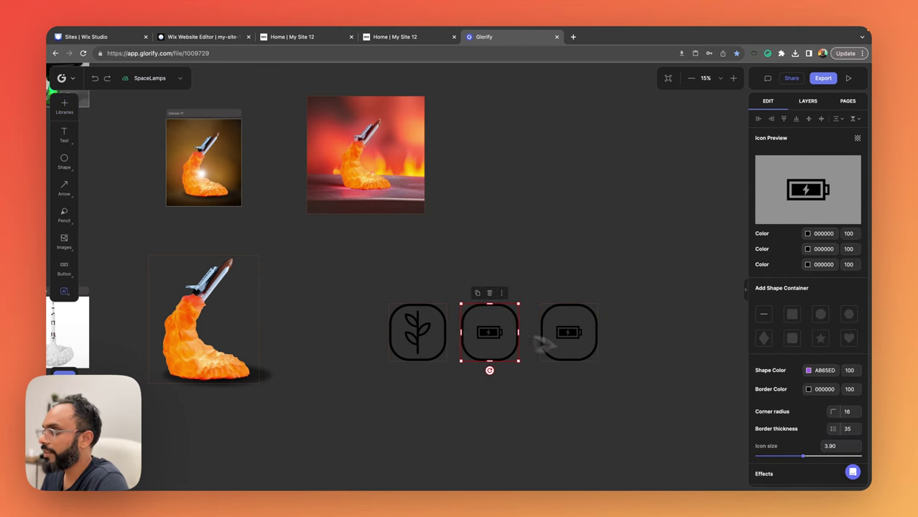
{"action": "left_click_drag", "start_coordinate": [803, 463], "coordinate": [807, 462]}
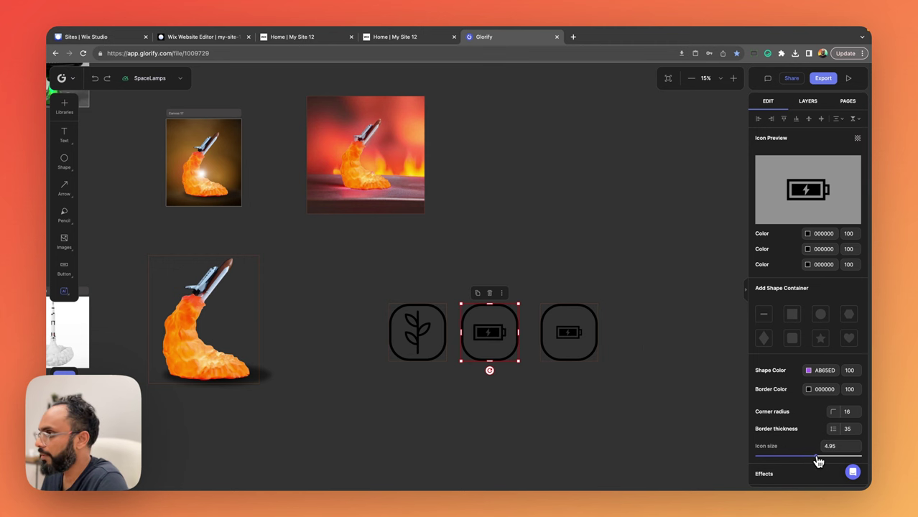
{"action": "left_click", "coordinate": [747, 440]}
Step: Replace the battery icon in the third badge with a standing person figure
{"action": "double_click", "coordinate": [568, 332]}
{"action": "left_click", "coordinate": [634, 235]}
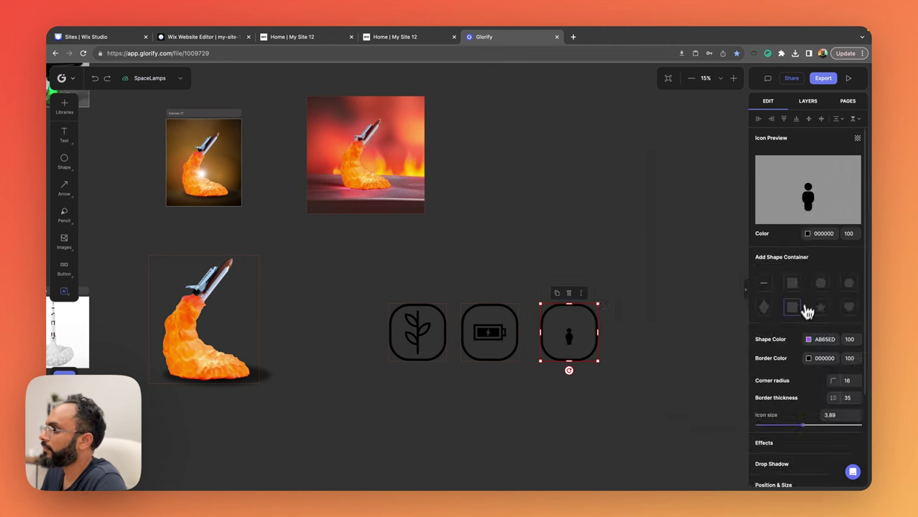
{"action": "key", "text": "Escape"}
Step: Duplicate the person badge as a fourth badge, giving the copy a sun icon with a size of 6.14
{"action": "scroll", "coordinate": [395, 287], "scroll_direction": "right", "scroll_amount": 2}
{"action": "key", "text": "ctrl+d"}
{"action": "key", "text": "Escape"}
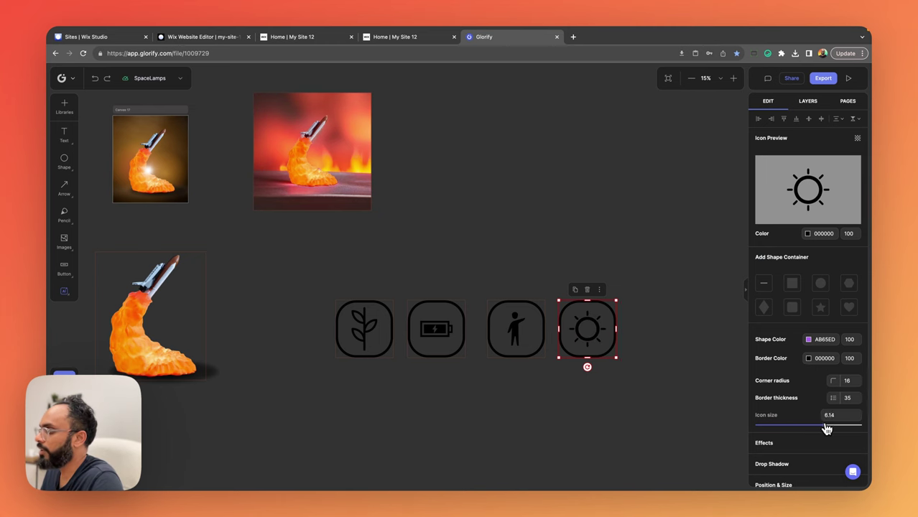
{"action": "key", "text": "Escape"}
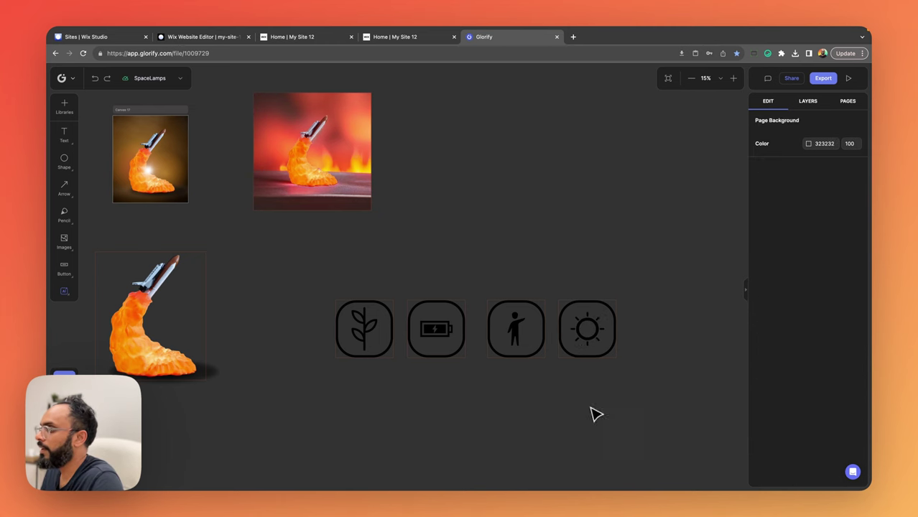
Step: Select all four badges and export the selection as SVG at 1x size
{"action": "scroll", "coordinate": [539, 394], "scroll_direction": "right", "scroll_amount": 3}
{"action": "scroll", "coordinate": [555, 371], "scroll_direction": "down", "scroll_amount": 2}
{"action": "left_click_drag", "start_coordinate": [589, 317], "coordinate": [313, 358]}
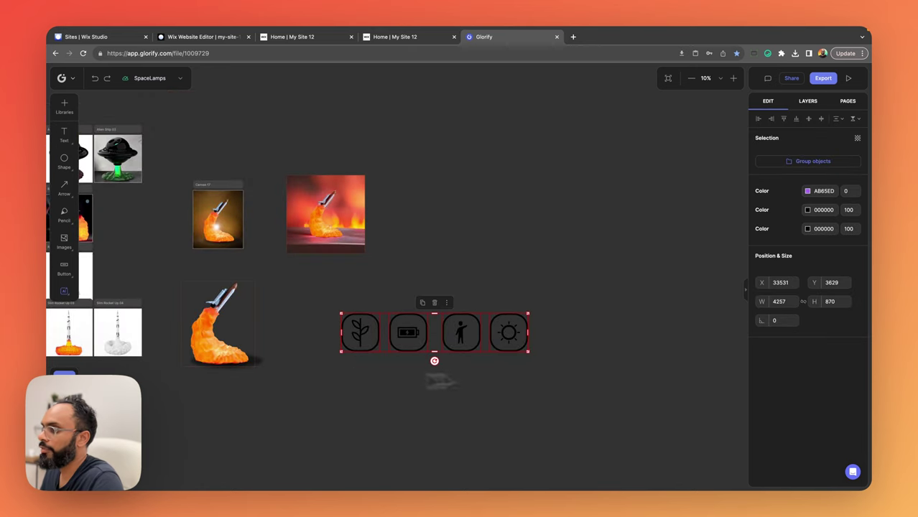
{"action": "left_click", "coordinate": [820, 80]}
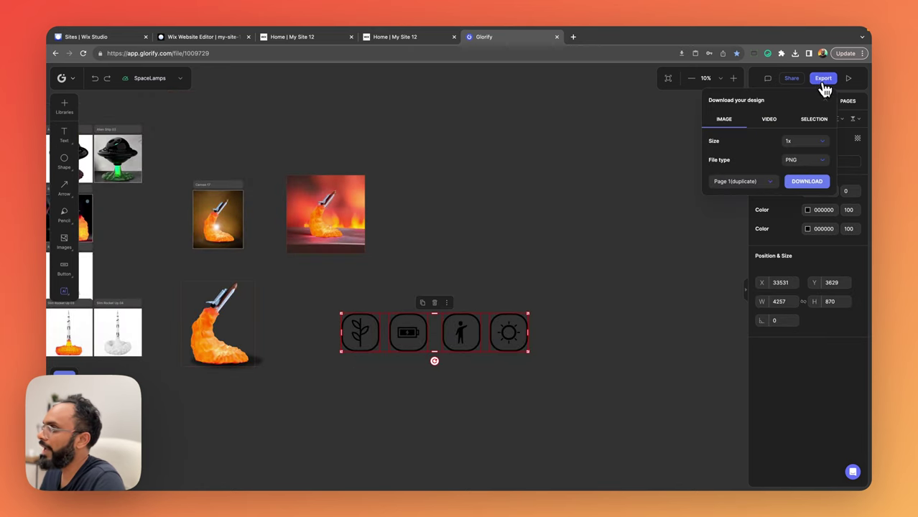
{"action": "left_click", "coordinate": [817, 122]}
{"action": "left_click", "coordinate": [806, 177]}
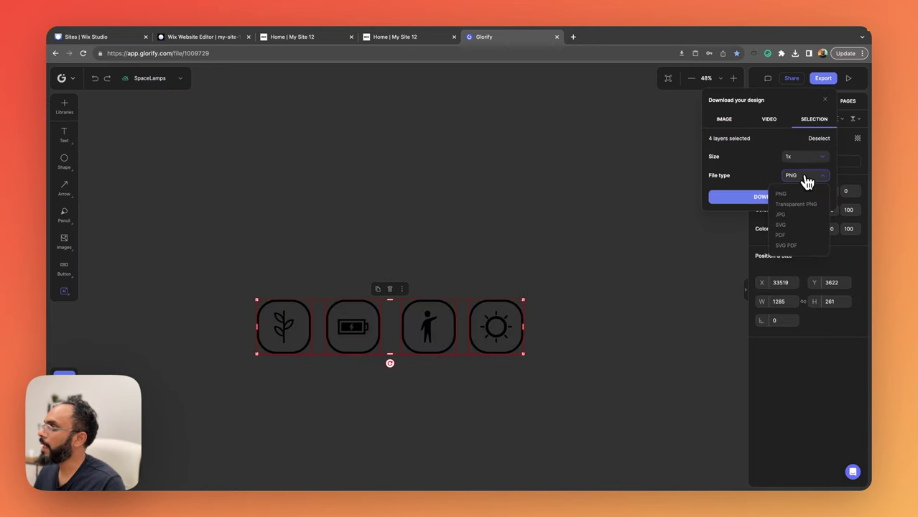
{"action": "left_click", "coordinate": [786, 227]}
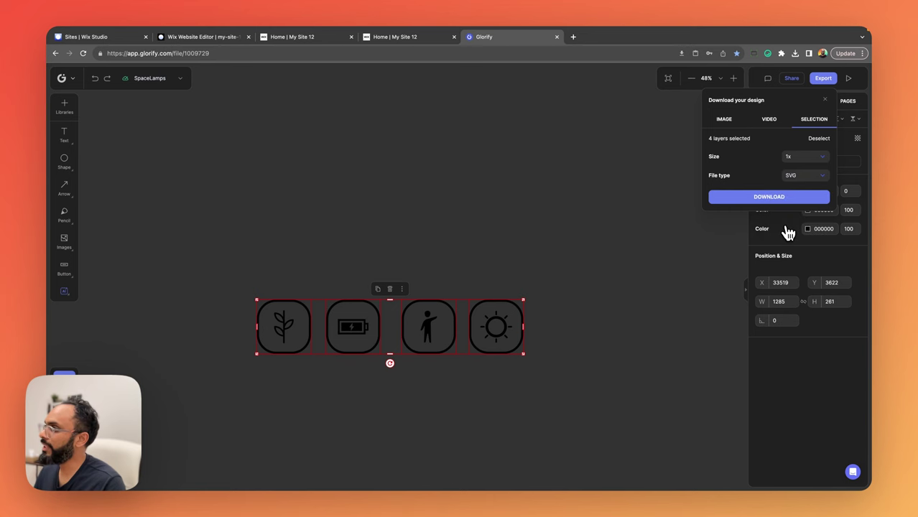
{"action": "left_click", "coordinate": [757, 200]}
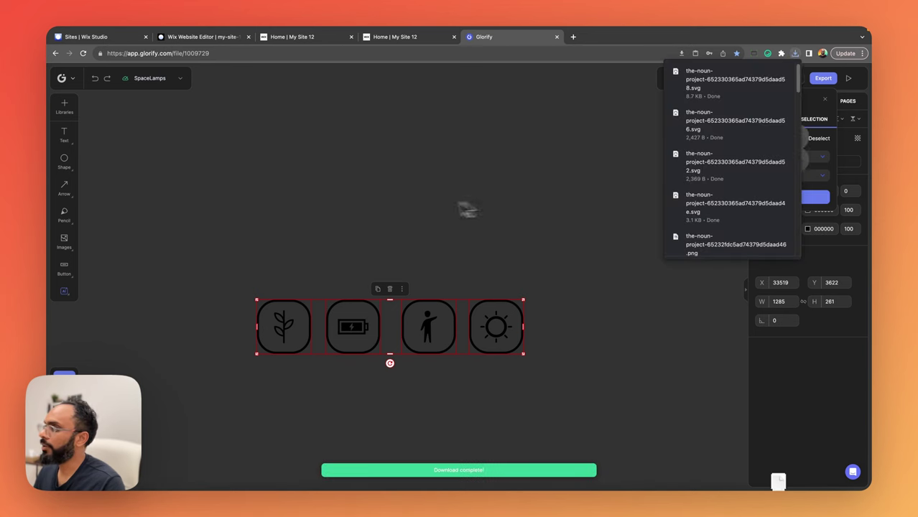
Step: Switch to the Wix Studio editor, upload the four badge SVG files and replace the first benefit's shape with the plant badge
{"action": "left_click", "coordinate": [394, 38]}
{"action": "left_click", "coordinate": [315, 37]}
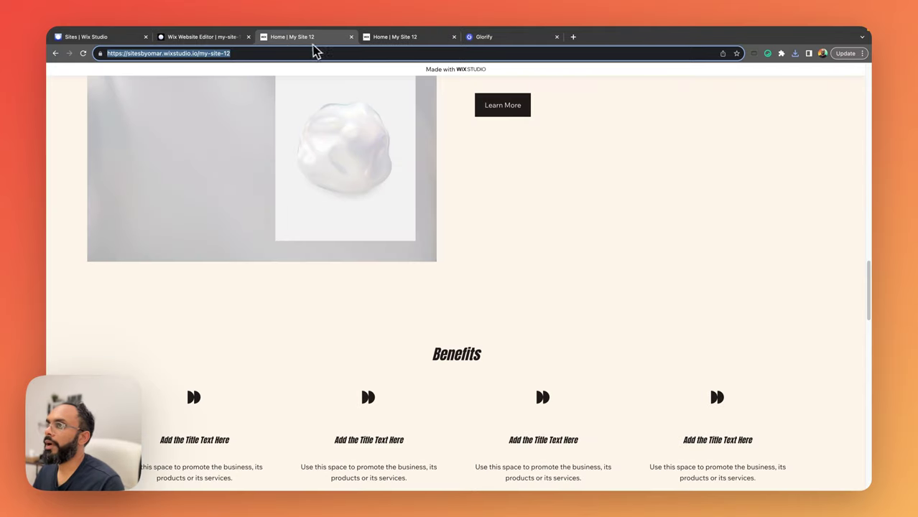
{"action": "left_click", "coordinate": [211, 38]}
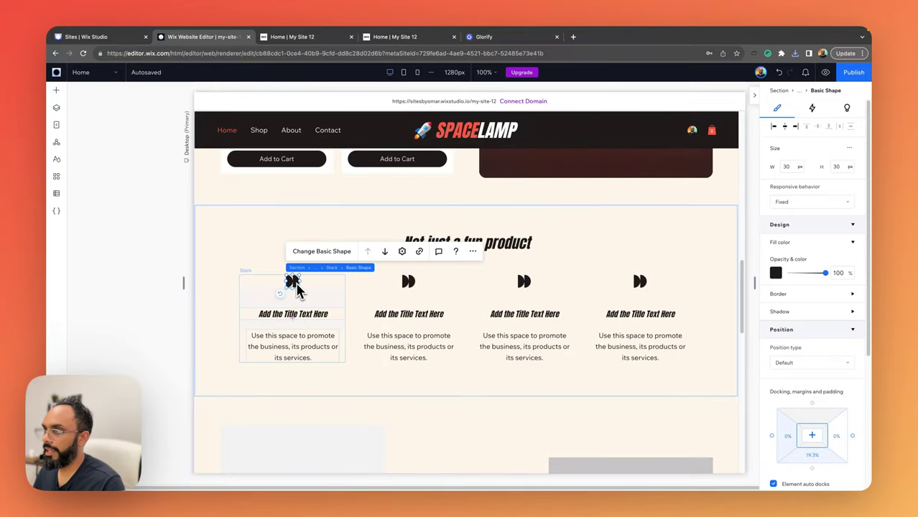
{"action": "mouse_move", "coordinate": [314, 271]}
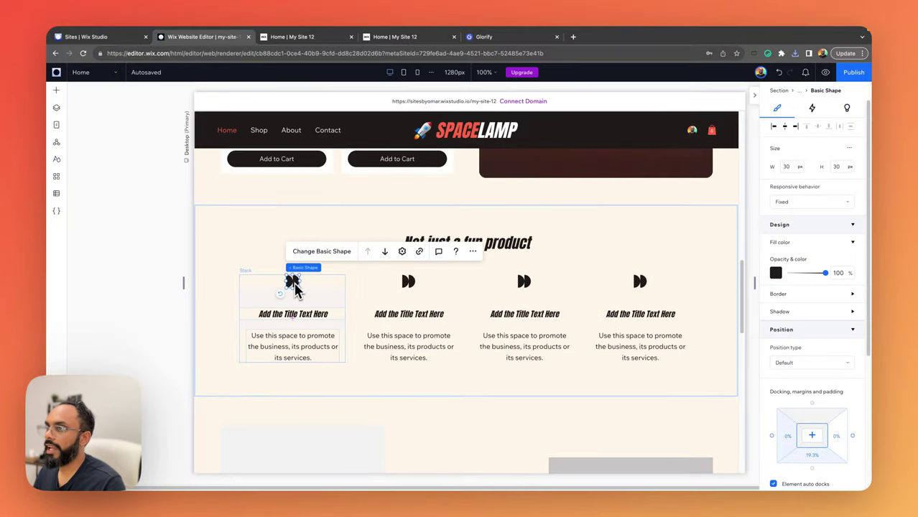
{"action": "left_click", "coordinate": [321, 250]}
{"action": "left_click", "coordinate": [166, 140]}
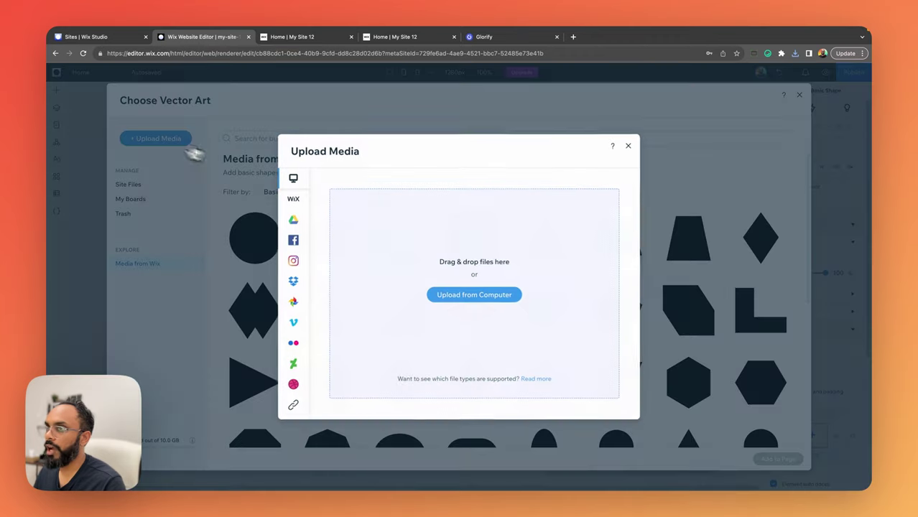
{"action": "left_click", "coordinate": [469, 295]}
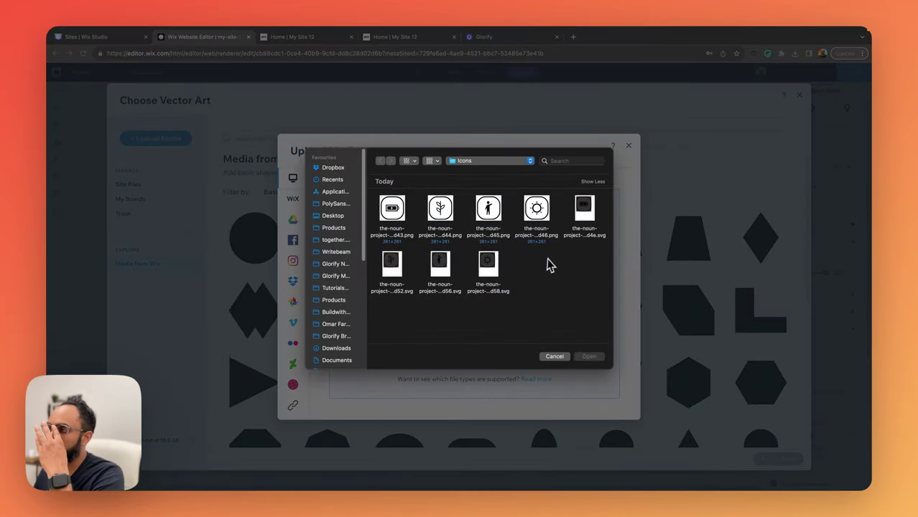
{"action": "left_click_drag", "start_coordinate": [549, 266], "coordinate": [361, 301]}
{"action": "left_click", "coordinate": [578, 214], "text": "super"}
{"action": "left_click", "coordinate": [588, 356]}
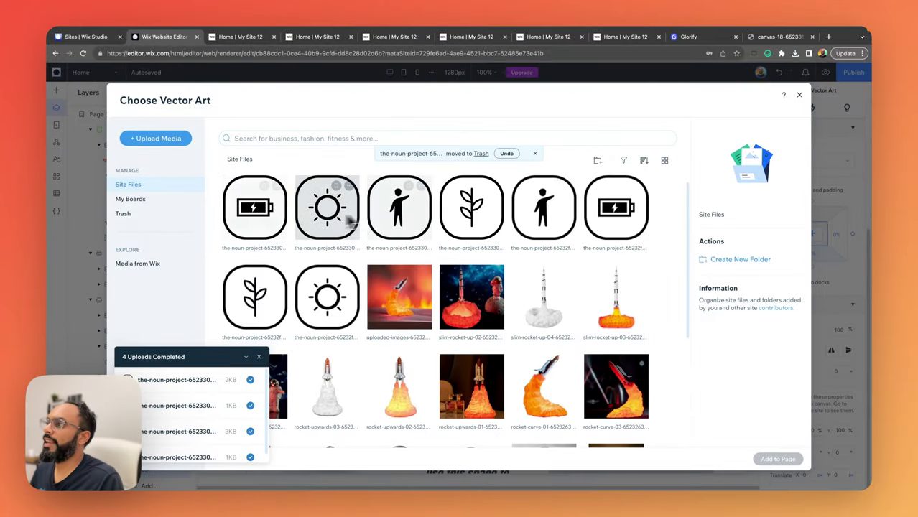
{"action": "left_click", "coordinate": [474, 214]}
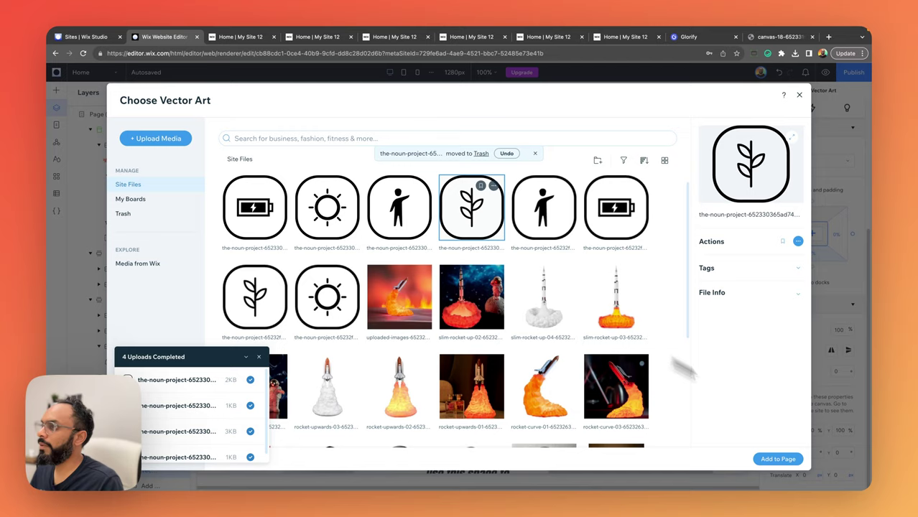
{"action": "left_click", "coordinate": [778, 458]}
Step: Replace the second benefit's basic shape with the uploaded battery badge from the site files
{"action": "left_click", "coordinate": [403, 225]}
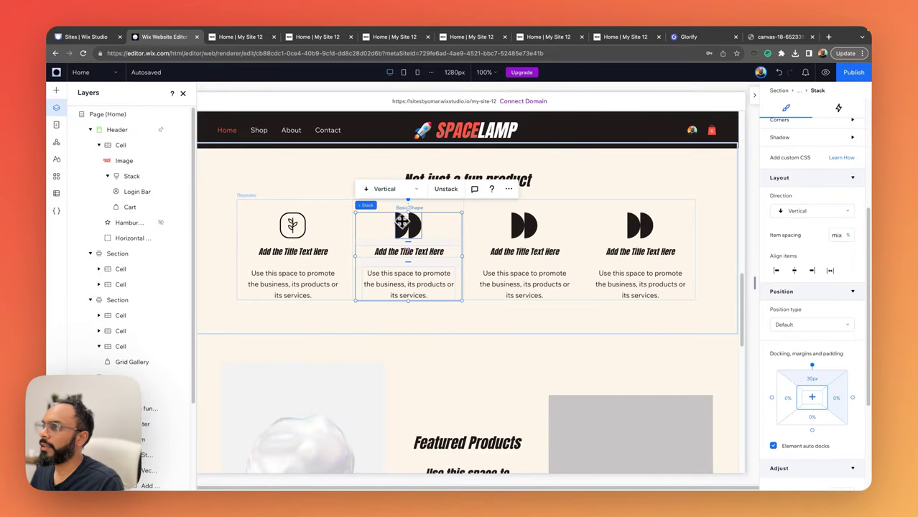
{"action": "left_click", "coordinate": [402, 222]}
{"action": "left_click", "coordinate": [434, 189]}
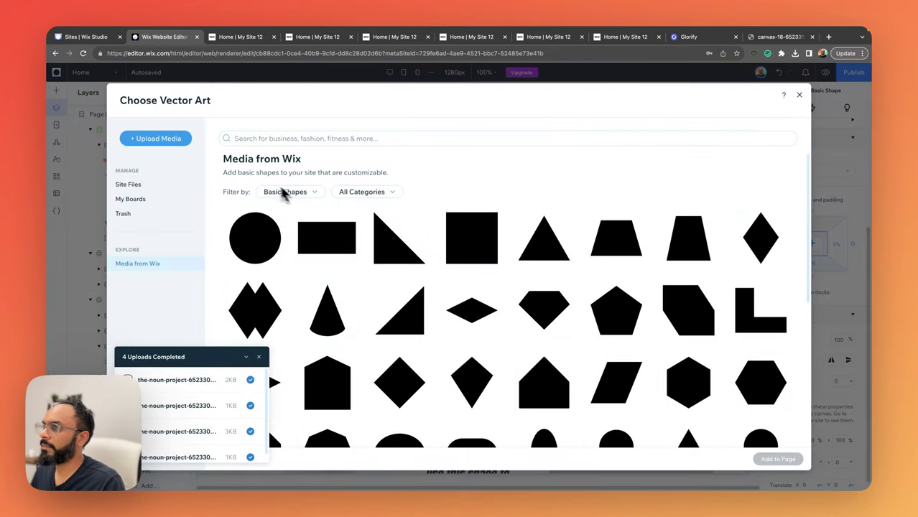
{"action": "left_click", "coordinate": [134, 185]}
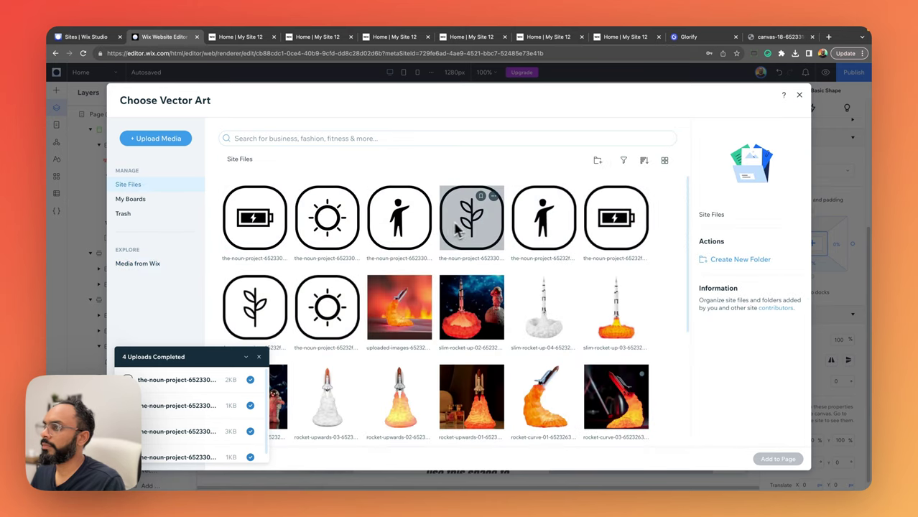
{"action": "left_click", "coordinate": [406, 219]}
{"action": "left_click", "coordinate": [254, 215]}
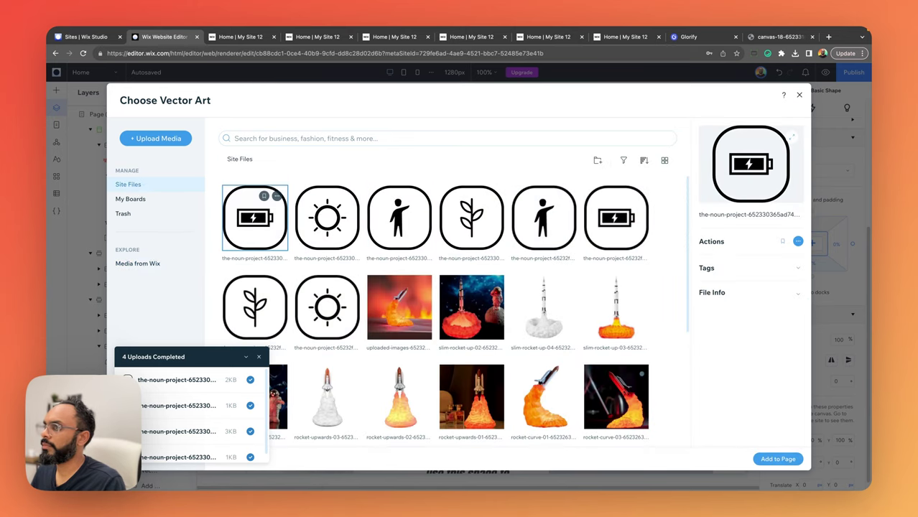
{"action": "left_click", "coordinate": [778, 458]}
Step: Replace the third benefit's basic shape with the uploaded sun badge from the site files
{"action": "left_click", "coordinate": [523, 227]}
{"action": "left_click", "coordinate": [528, 229]}
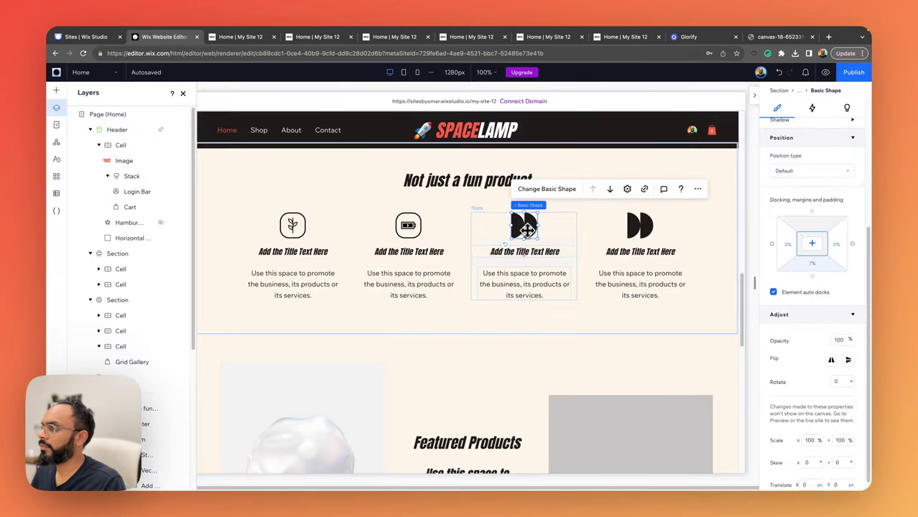
{"action": "left_click", "coordinate": [537, 189]}
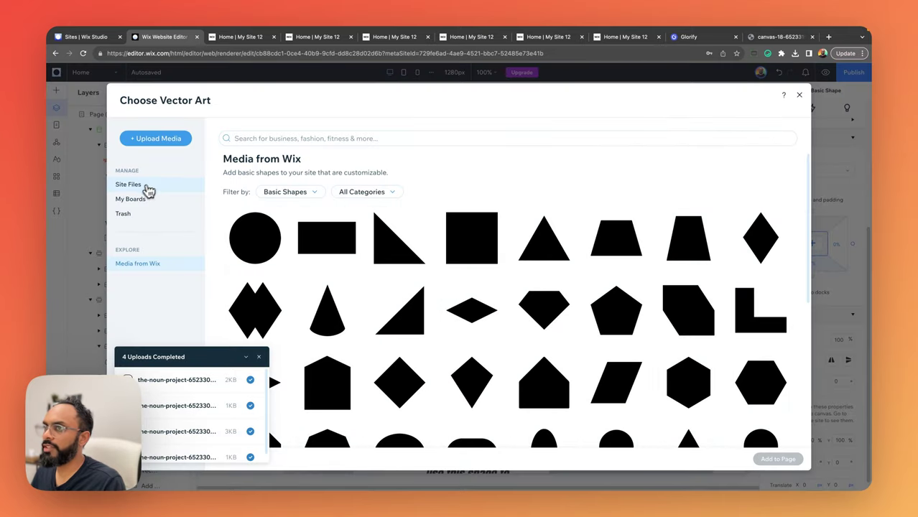
{"action": "left_click", "coordinate": [147, 188]}
{"action": "left_click", "coordinate": [331, 239]}
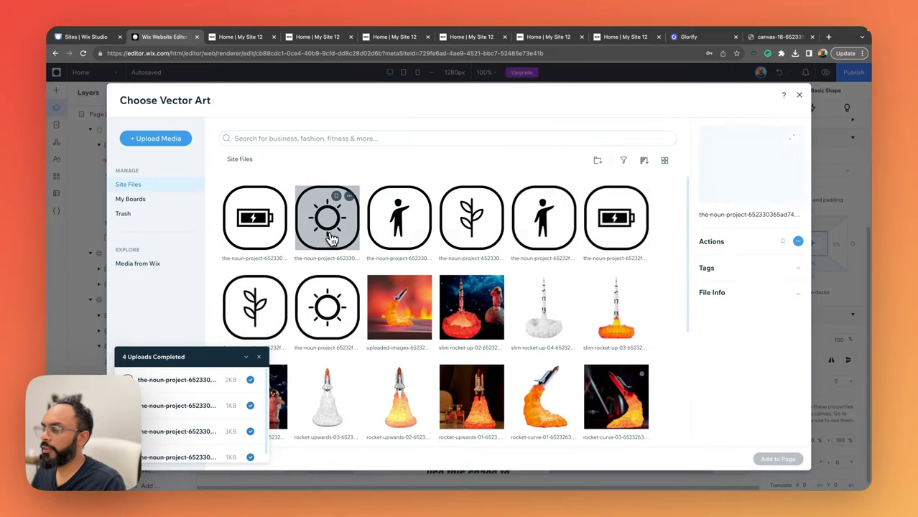
{"action": "left_click", "coordinate": [770, 460]}
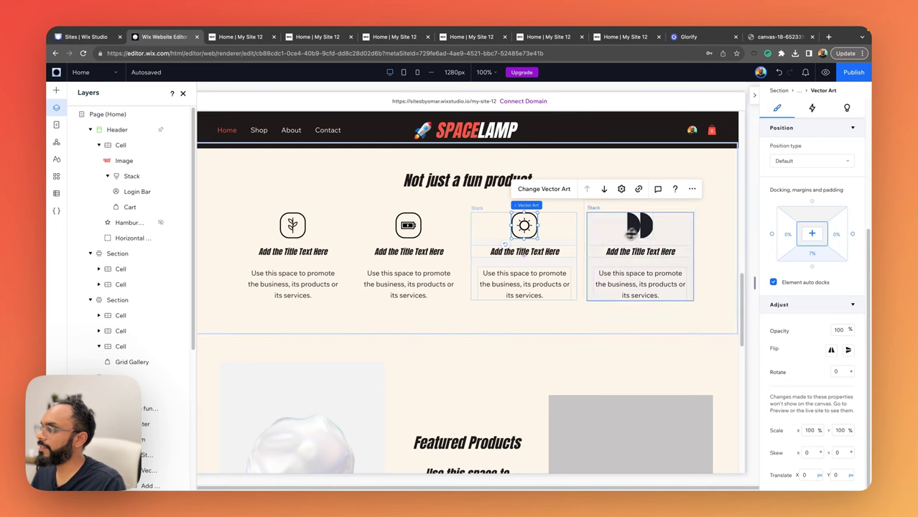
Step: Replace the fourth benefit's basic shape with the uploaded standing-person badge from the site files
{"action": "left_click", "coordinate": [641, 226]}
{"action": "left_click", "coordinate": [642, 228]}
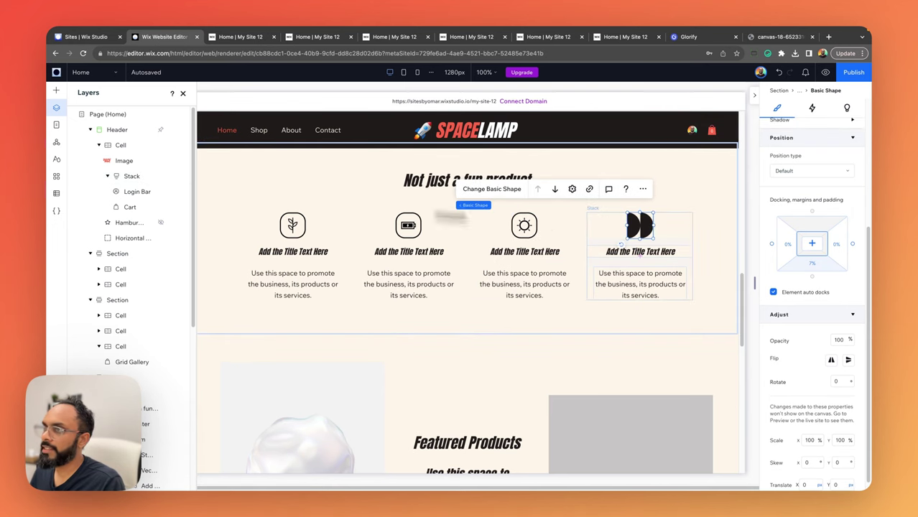
{"action": "left_click", "coordinate": [492, 188]}
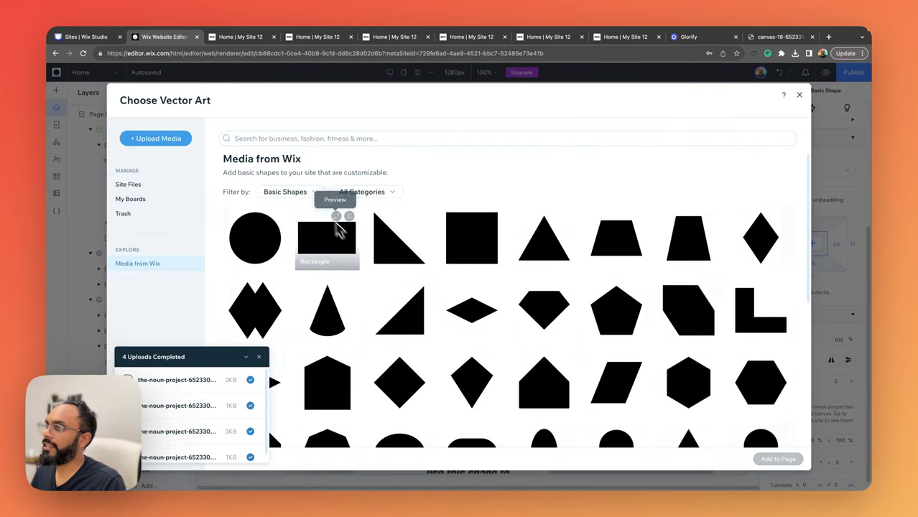
{"action": "left_click", "coordinate": [151, 188]}
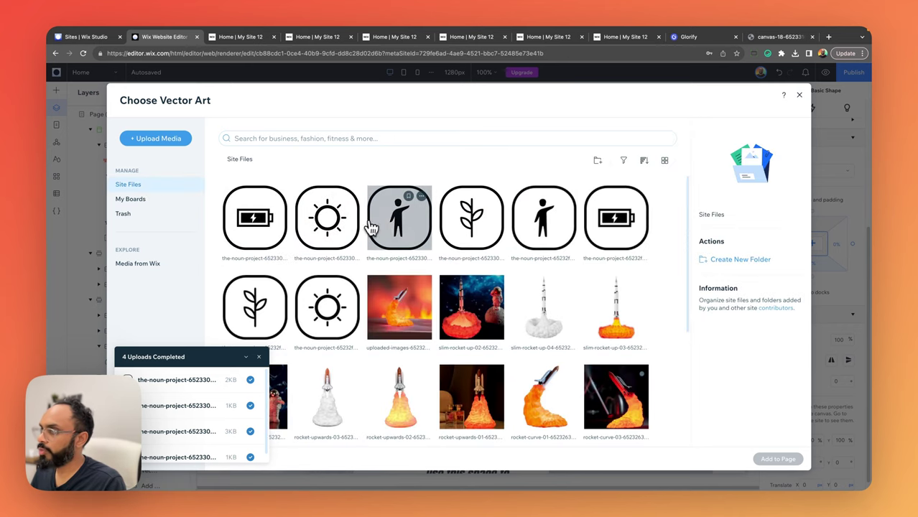
{"action": "left_click", "coordinate": [326, 217]}
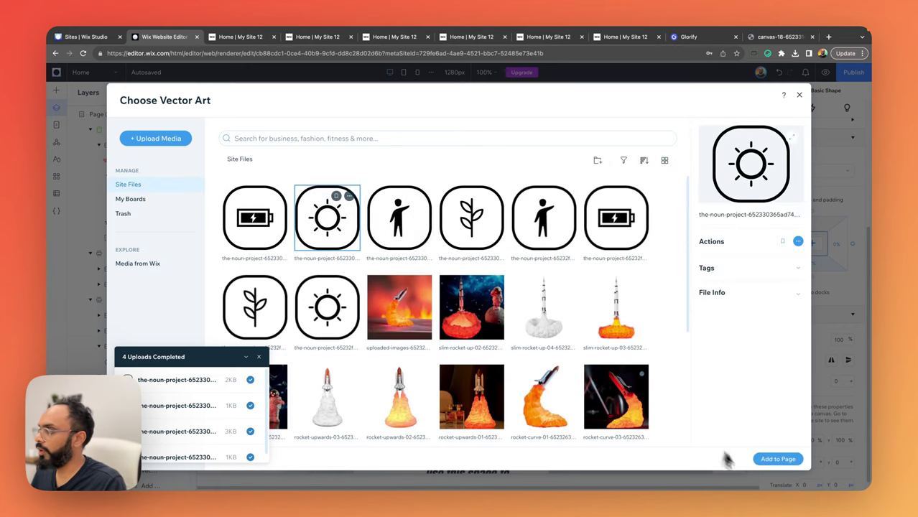
{"action": "left_click", "coordinate": [776, 458]}
{"action": "left_click", "coordinate": [494, 190]}
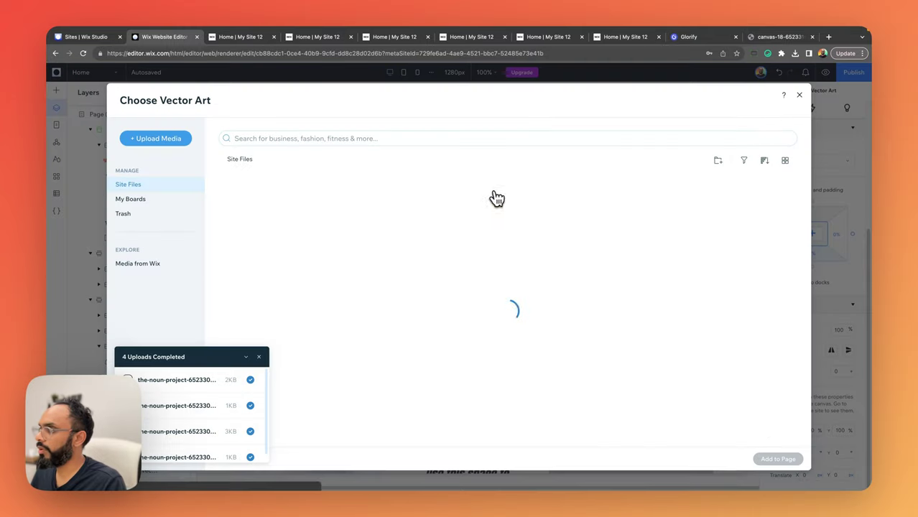
{"action": "left_click", "coordinate": [399, 217]}
{"action": "left_click", "coordinate": [776, 458]}
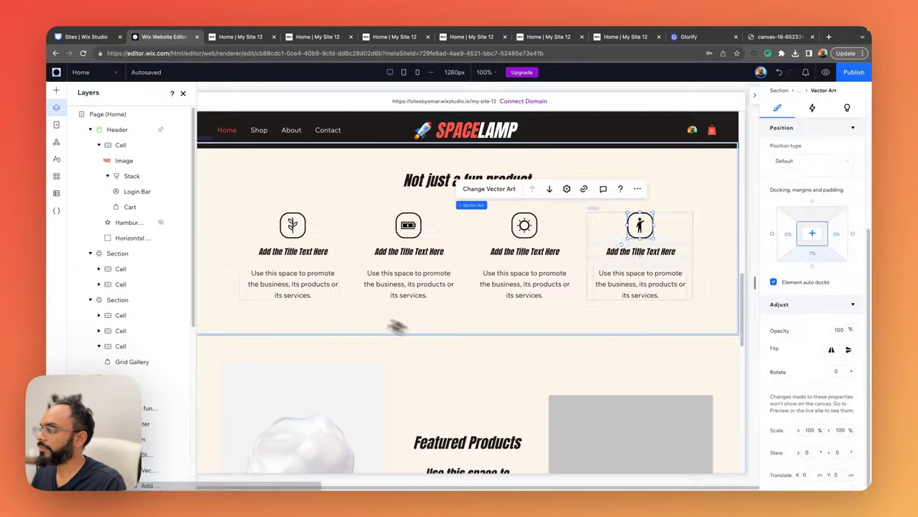
Step: Retitle the four benefits as Eco Friendly, Long Batterlife, Upto 200 Nits and Child Safe
{"action": "left_click", "coordinate": [421, 251]}
{"action": "double_click", "coordinate": [526, 252]}
{"action": "type", "text": "Upto 200 Nits"}
{"action": "double_click", "coordinate": [639, 252]}
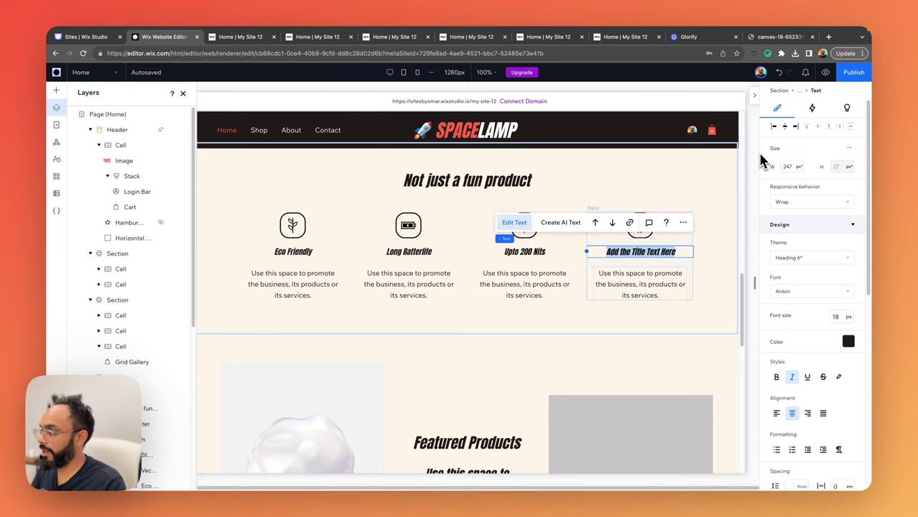
{"action": "type", "text": "Child Safe"}
Step: Delete the description text under the benefit titles and shorten the repeater items to fit the badges and titles
{"action": "left_click", "coordinate": [292, 297]}
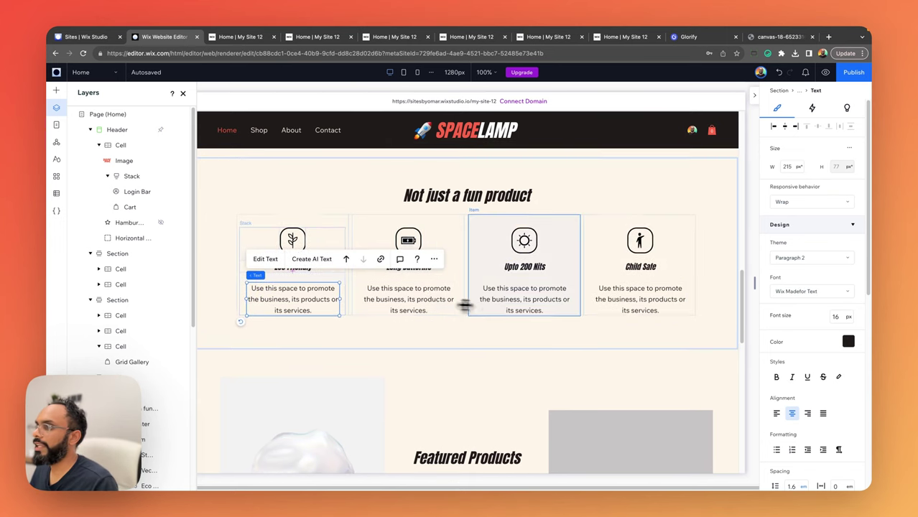
{"action": "scroll", "coordinate": [445, 323], "scroll_direction": "up", "scroll_amount": 1}
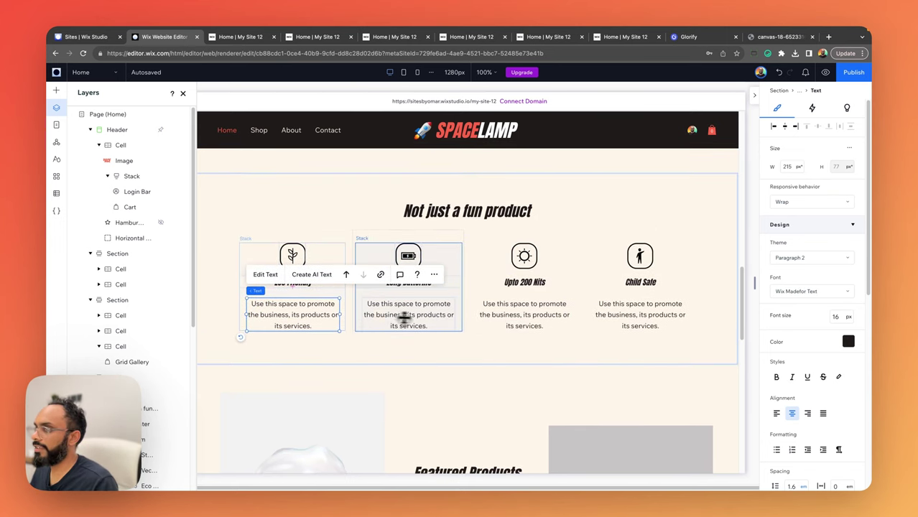
{"action": "key", "text": "Delete"}
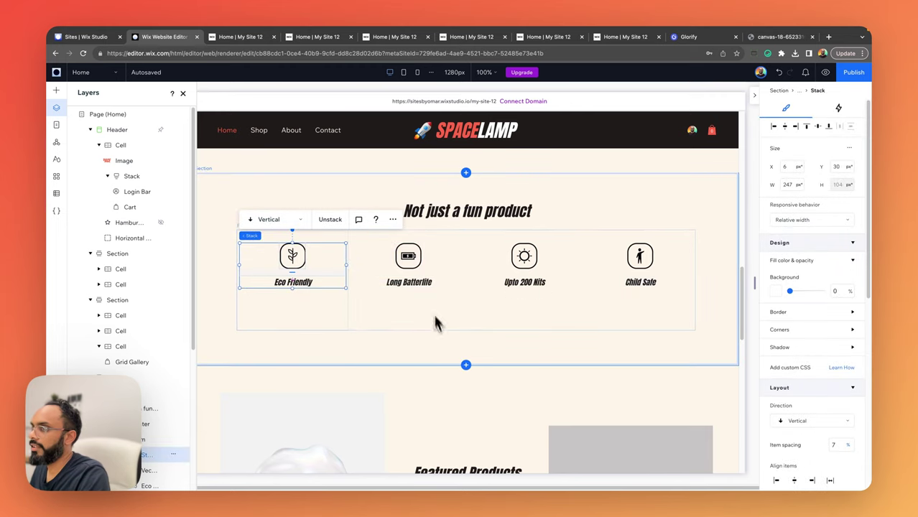
{"action": "left_click", "coordinate": [309, 324]}
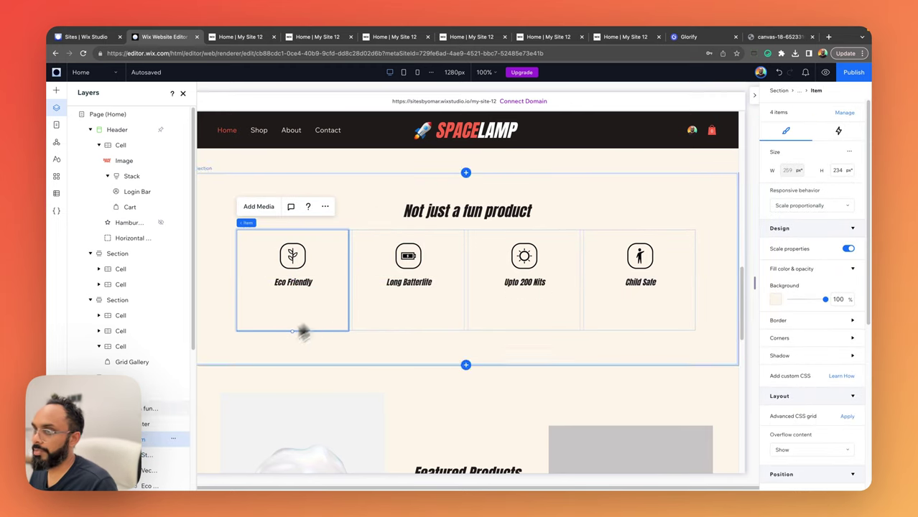
{"action": "left_click_drag", "start_coordinate": [294, 337], "coordinate": [295, 309]}
{"action": "left_click", "coordinate": [305, 323]}
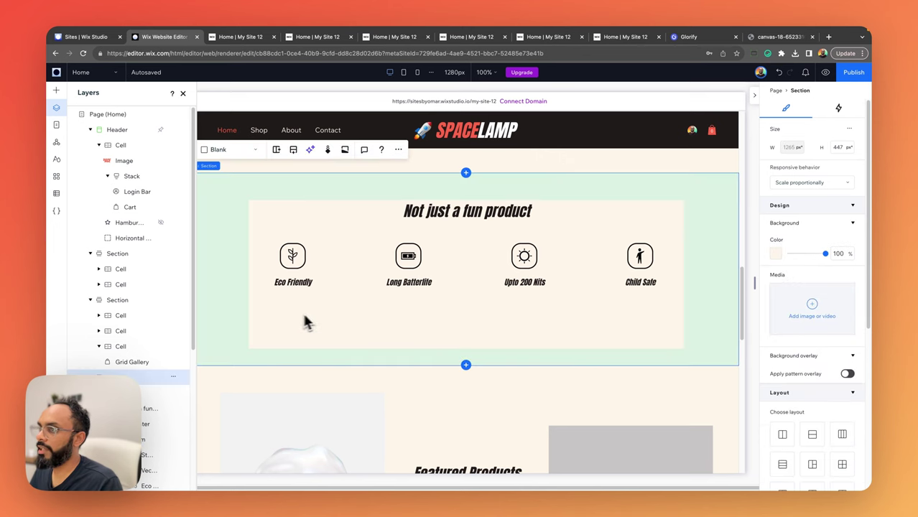
Step: Narrow the benefits stack from both sides to 1012 px so it lines up with the section's inner margins
{"action": "left_click", "coordinate": [388, 380]}
{"action": "left_click", "coordinate": [389, 299]}
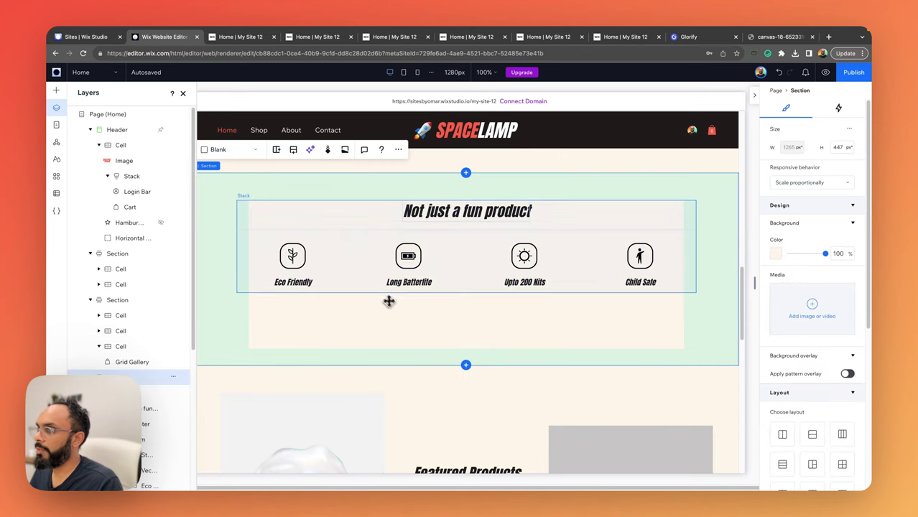
{"action": "left_click", "coordinate": [382, 293]}
{"action": "left_click", "coordinate": [375, 318]}
{"action": "left_click", "coordinate": [413, 282]}
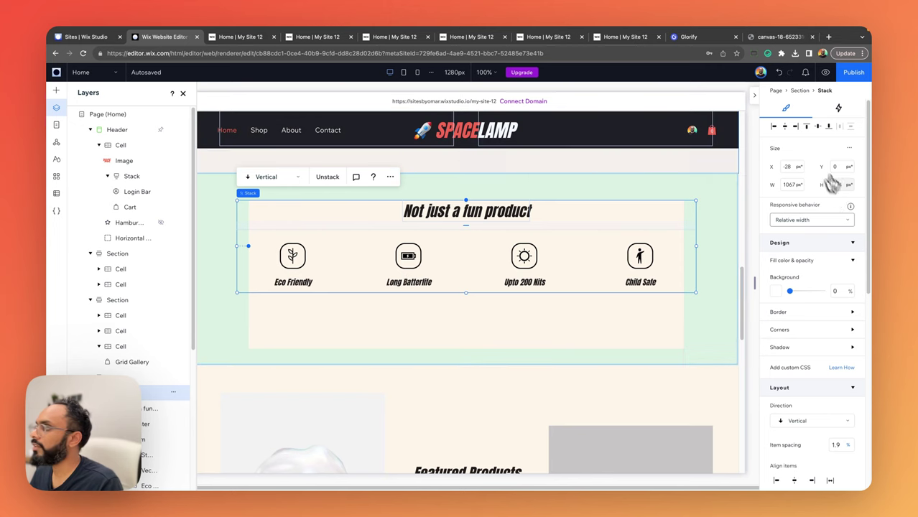
{"action": "left_click", "coordinate": [821, 222]}
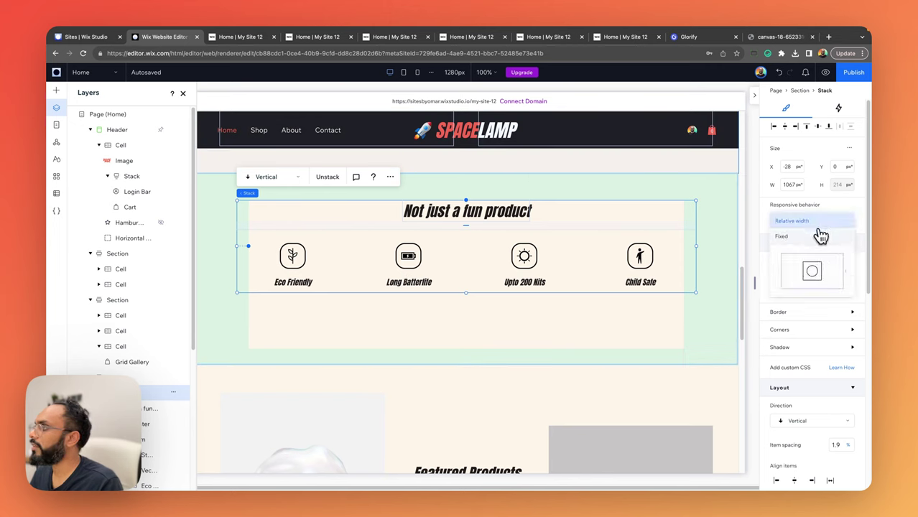
{"action": "left_click", "coordinate": [680, 234]}
{"action": "left_click_drag", "start_coordinate": [697, 248], "coordinate": [687, 254]}
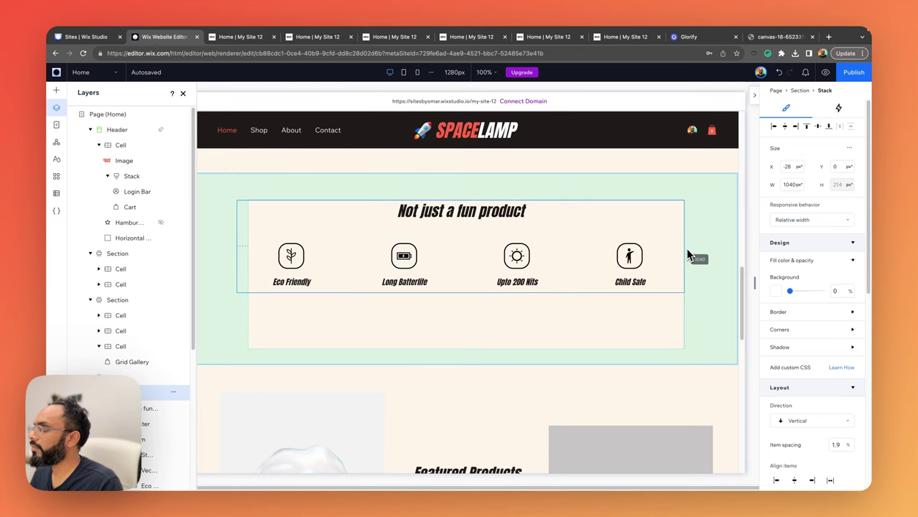
{"action": "left_click_drag", "start_coordinate": [236, 245], "coordinate": [250, 253]}
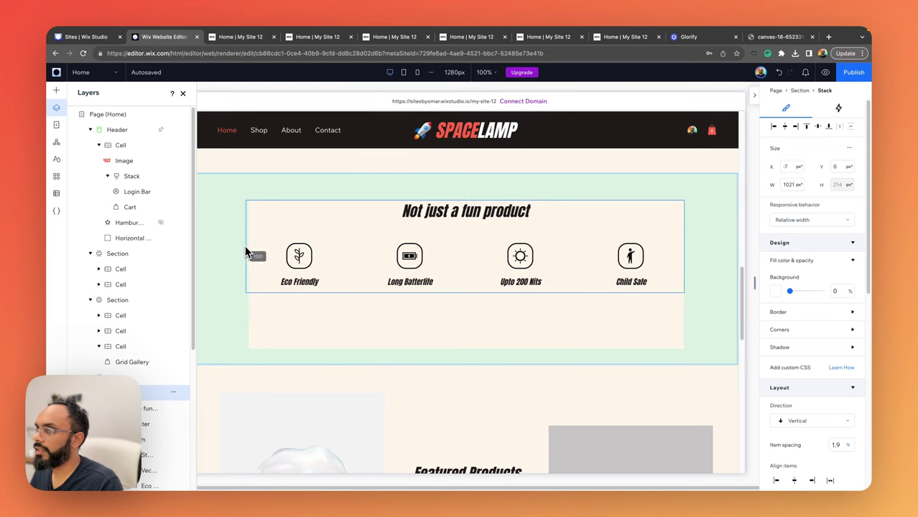
{"action": "left_click", "coordinate": [479, 330]}
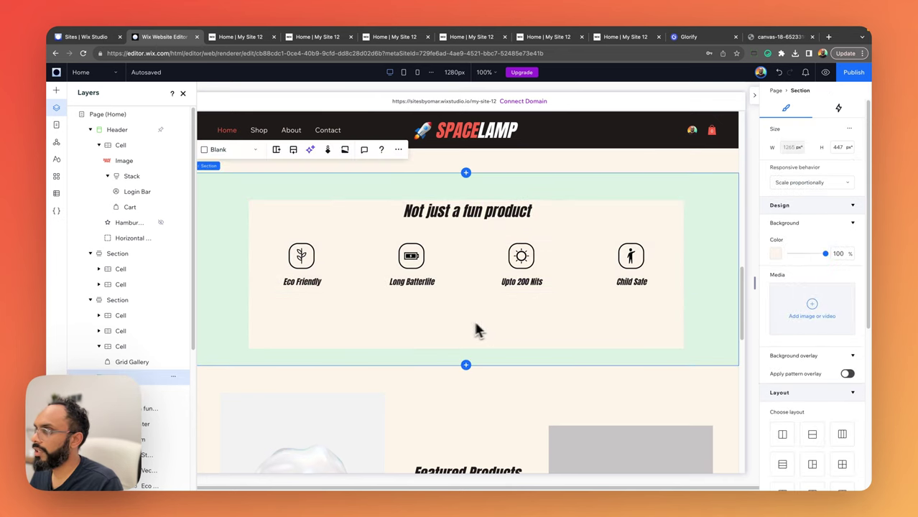
Step: Reduce the height of the benefits section to about 345 px to remove the empty space below the badges
{"action": "left_click", "coordinate": [486, 244]}
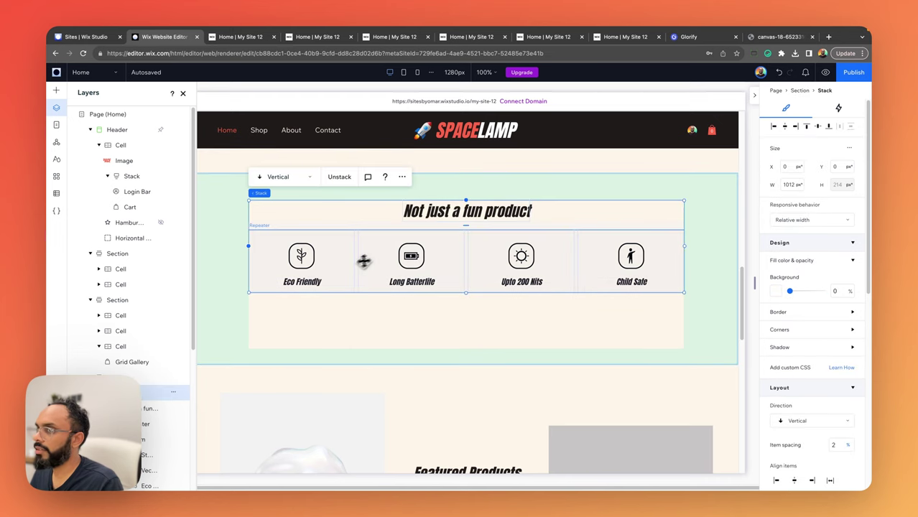
{"action": "left_click", "coordinate": [147, 376]}
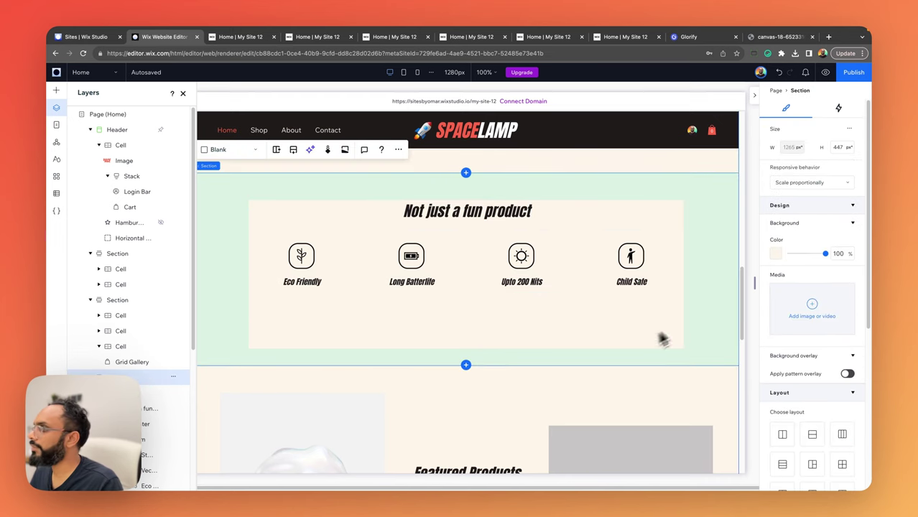
{"action": "left_click_drag", "start_coordinate": [538, 365], "coordinate": [539, 321]}
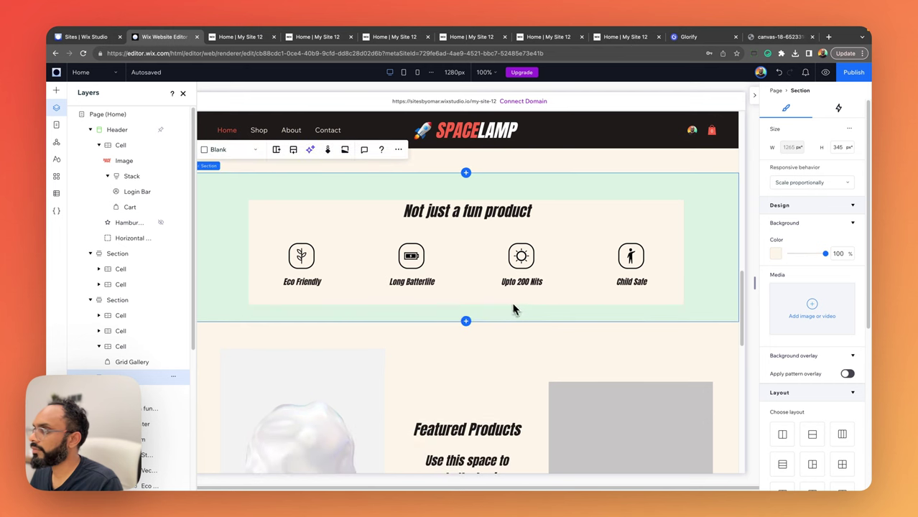
Step: Replace the first placeholder image in the Featured Products section with the slim-rocket-up-02 picture from the site files
{"action": "scroll", "coordinate": [615, 344], "scroll_direction": "up", "scroll_amount": 10}
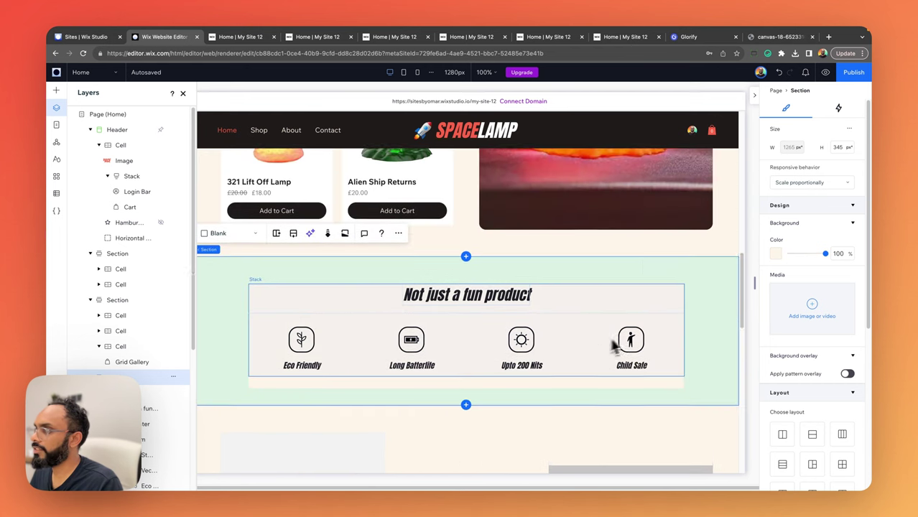
{"action": "scroll", "coordinate": [664, 334], "scroll_direction": "up", "scroll_amount": 3}
{"action": "scroll", "coordinate": [667, 327], "scroll_direction": "down", "scroll_amount": 8}
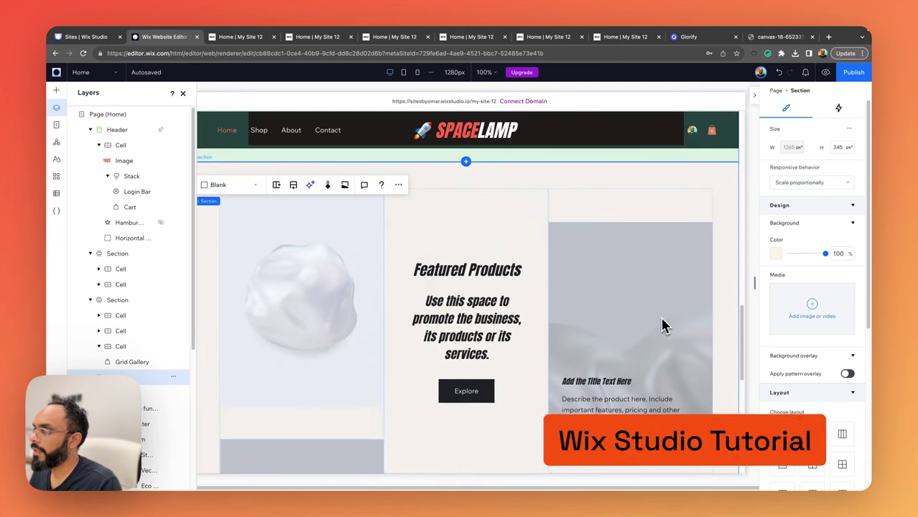
{"action": "left_click", "coordinate": [348, 303]}
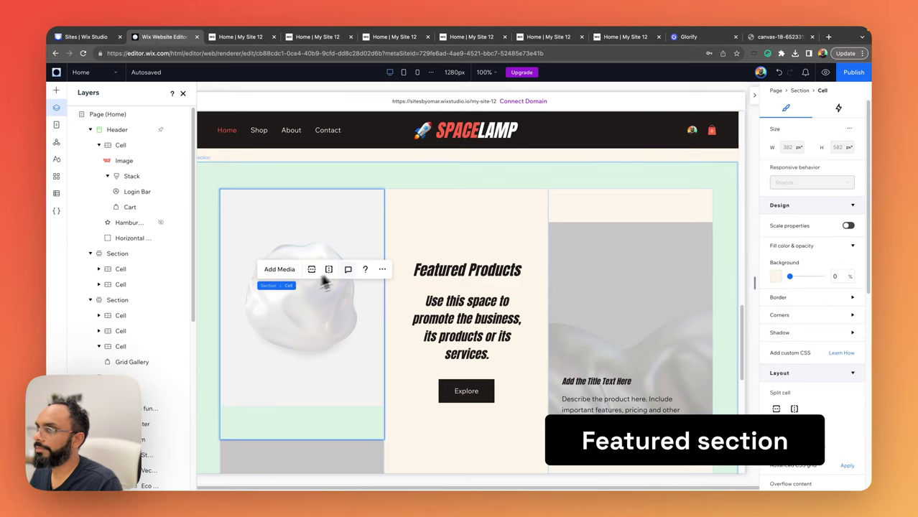
{"action": "left_click", "coordinate": [249, 351]}
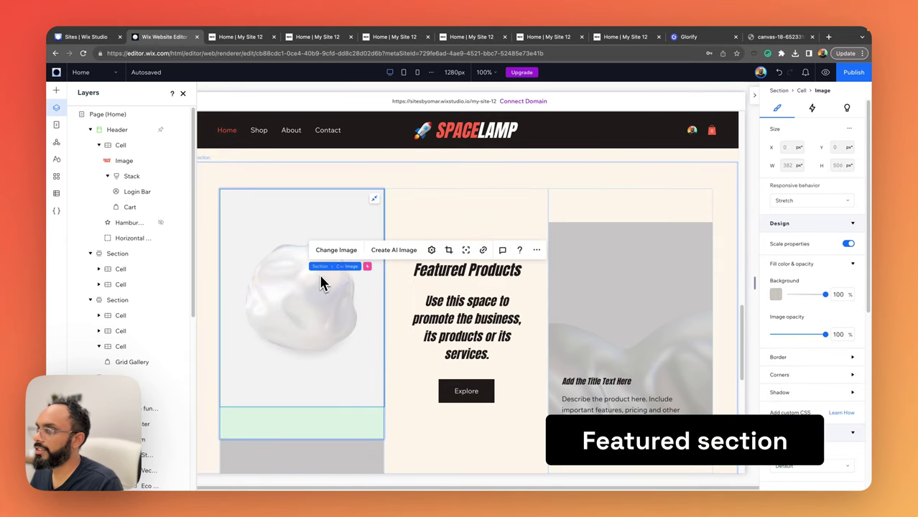
{"action": "left_click", "coordinate": [335, 250]}
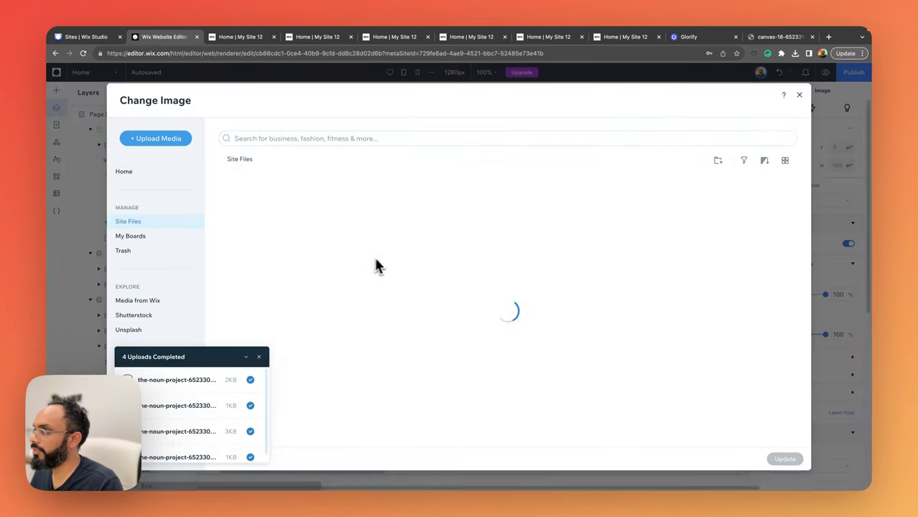
{"action": "scroll", "coordinate": [448, 250], "scroll_direction": "down", "scroll_amount": 2}
{"action": "left_click", "coordinate": [399, 229]}
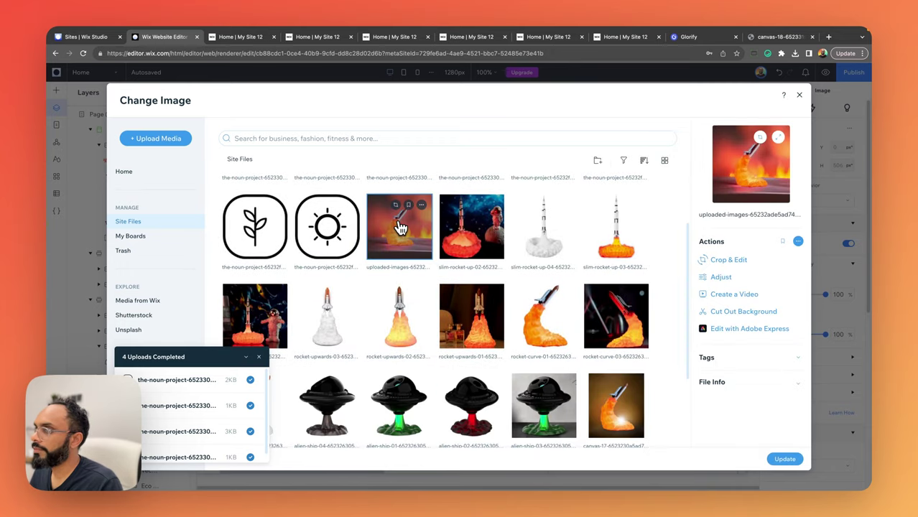
{"action": "left_click", "coordinate": [467, 222]}
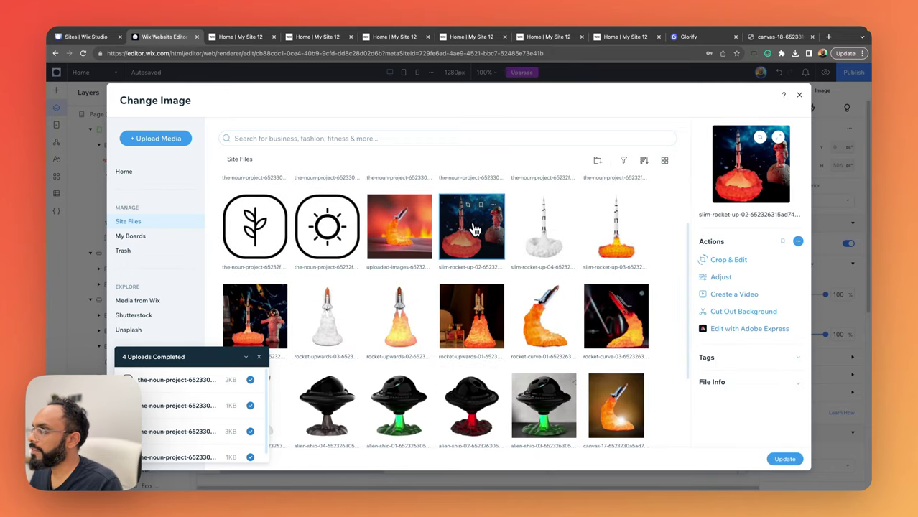
{"action": "left_click", "coordinate": [795, 461]}
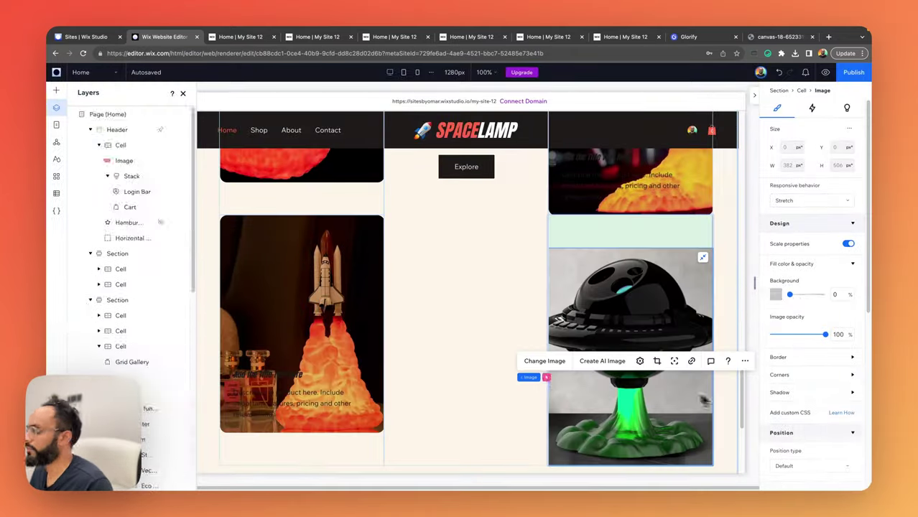
Step: Delete the placeholder title and description stacks overlaid on the curved rocket and upright rocket lamp images in Featured Products
{"action": "scroll", "coordinate": [702, 399], "scroll_direction": "up", "scroll_amount": 3}
{"action": "left_click", "coordinate": [609, 335]}
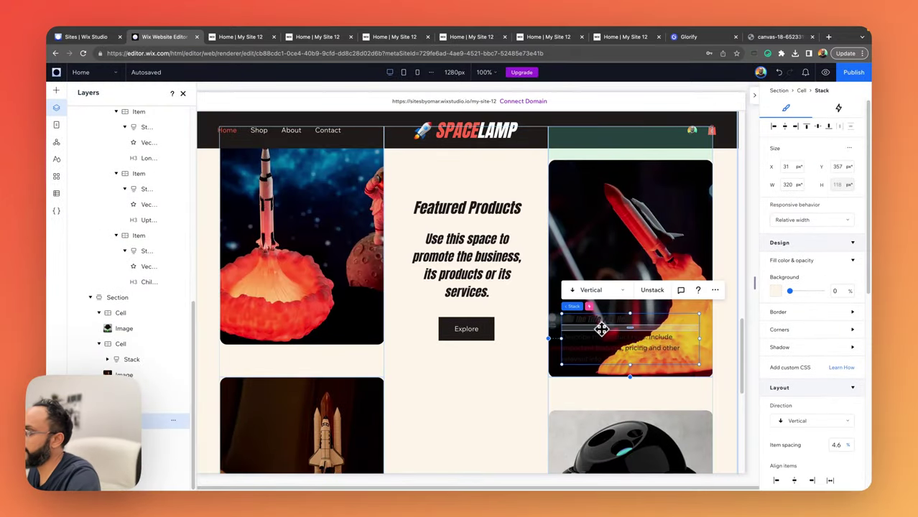
{"action": "left_click", "coordinate": [564, 353]}
{"action": "scroll", "coordinate": [543, 352], "scroll_direction": "down", "scroll_amount": 5}
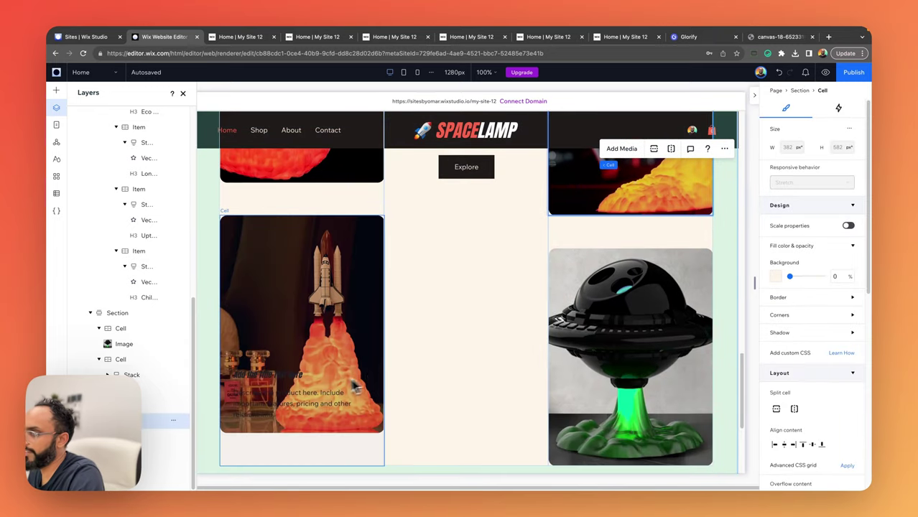
{"action": "left_click", "coordinate": [353, 388]}
{"action": "left_click", "coordinate": [272, 391]}
{"action": "key", "text": "Delete"}
{"action": "left_click", "coordinate": [294, 391]}
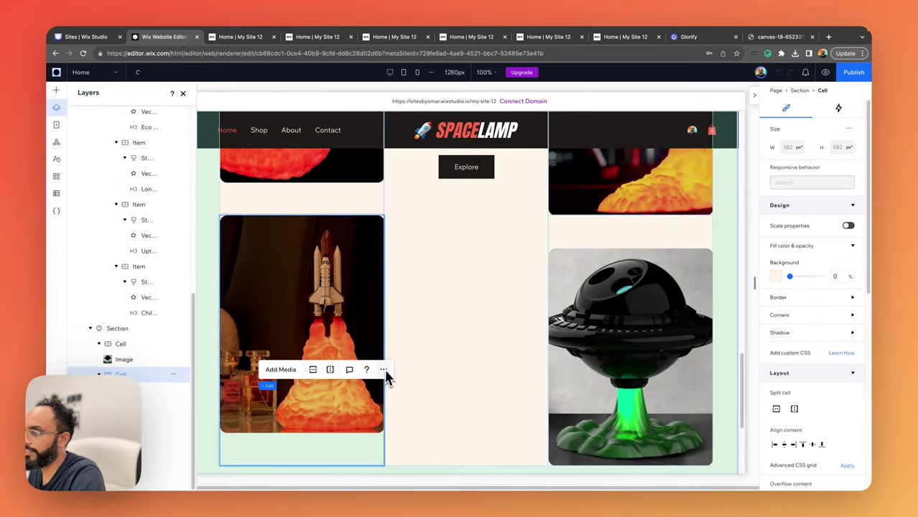
Step: Change the Featured Products heading to "Featured Spaceships"
{"action": "scroll", "coordinate": [460, 373], "scroll_direction": "up", "scroll_amount": 3}
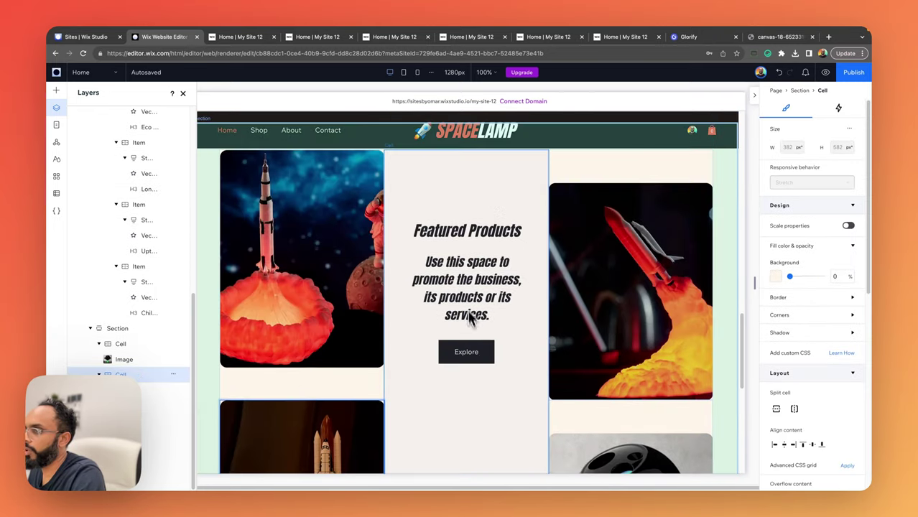
{"action": "scroll", "coordinate": [469, 301], "scroll_direction": "up", "scroll_amount": 1}
{"action": "left_click", "coordinate": [472, 245]}
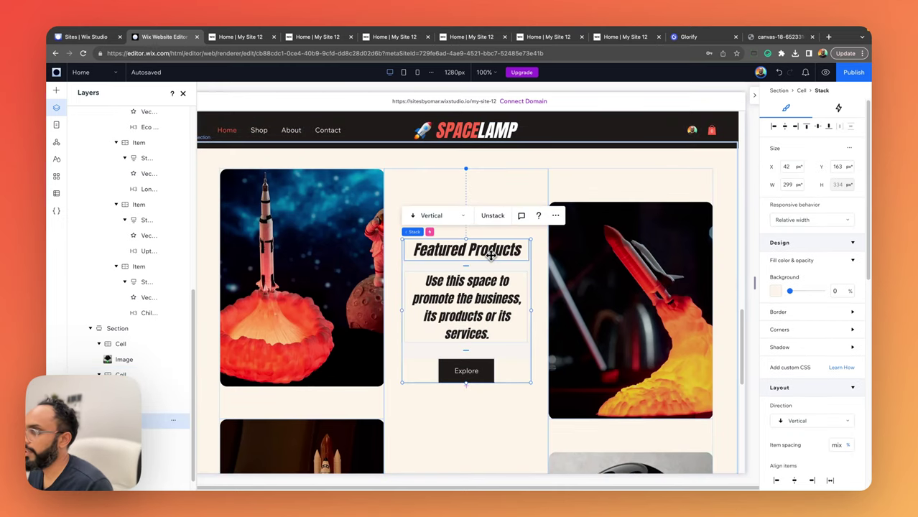
{"action": "left_click", "coordinate": [491, 255]}
{"action": "double_click", "coordinate": [491, 252]}
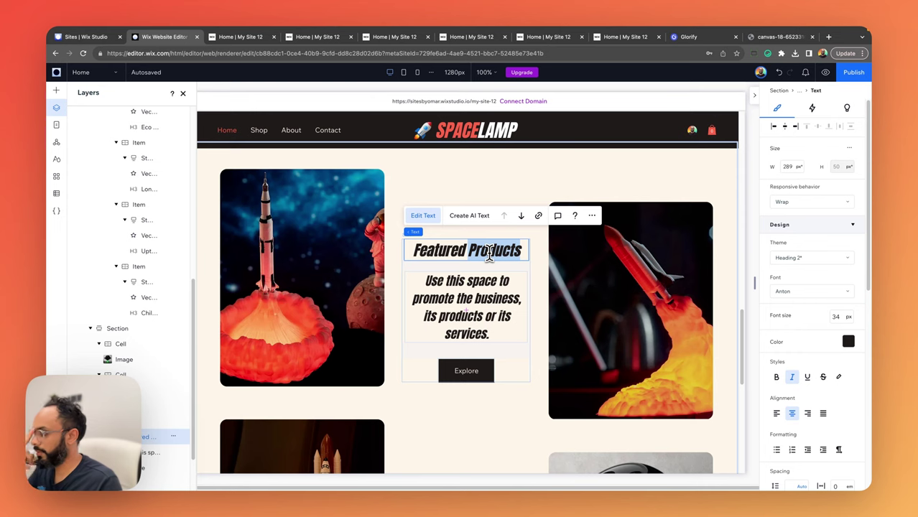
{"action": "type", "text": "Spaceships"}
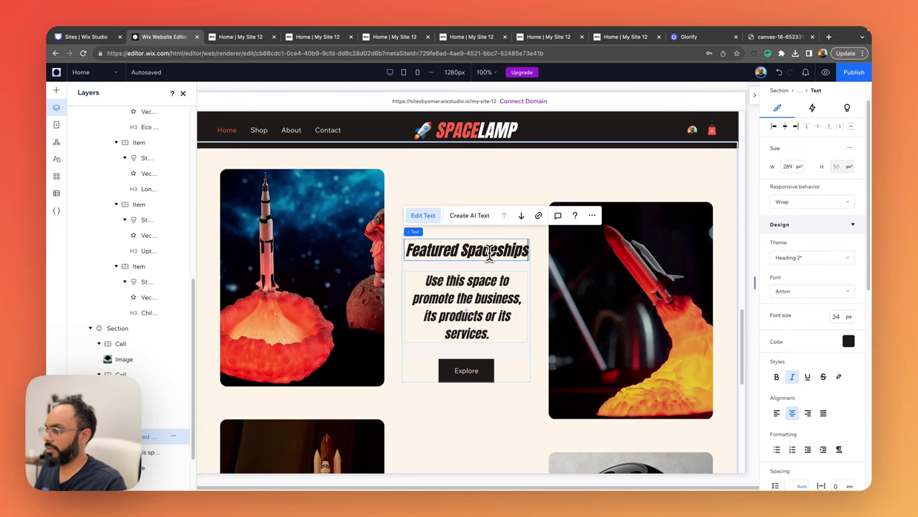
Step: Generate AI paragraph text on the topic "catchy short promo paragraph" mentioning "ready for lift off", and use and copy Option 1
{"action": "left_click", "coordinate": [466, 291]}
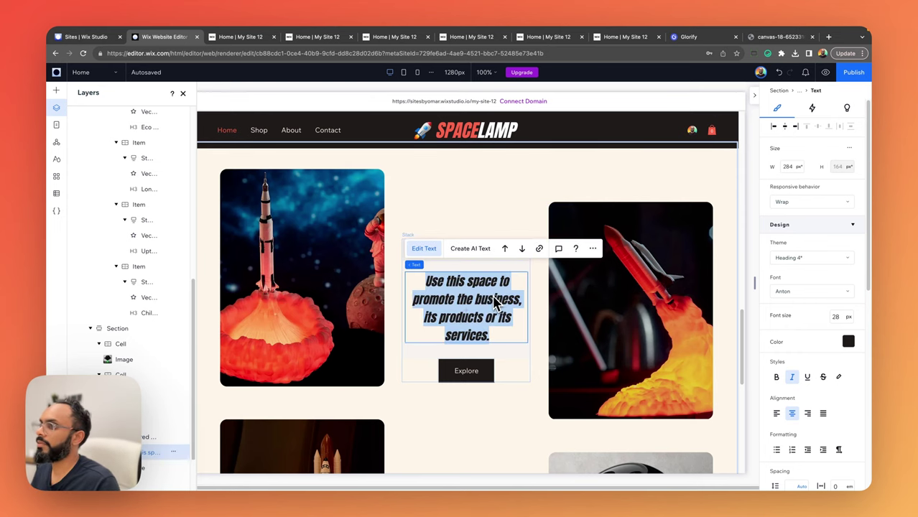
{"action": "left_click", "coordinate": [471, 249]}
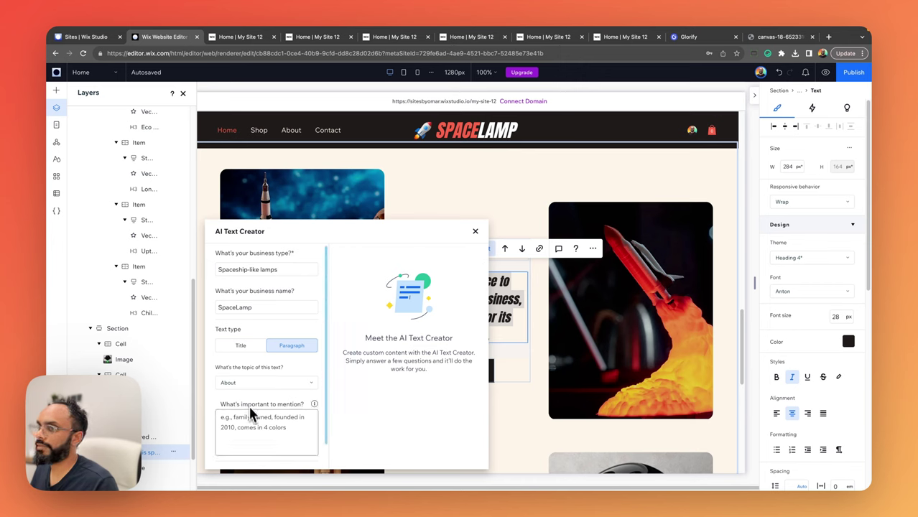
{"action": "left_click", "coordinate": [260, 382]}
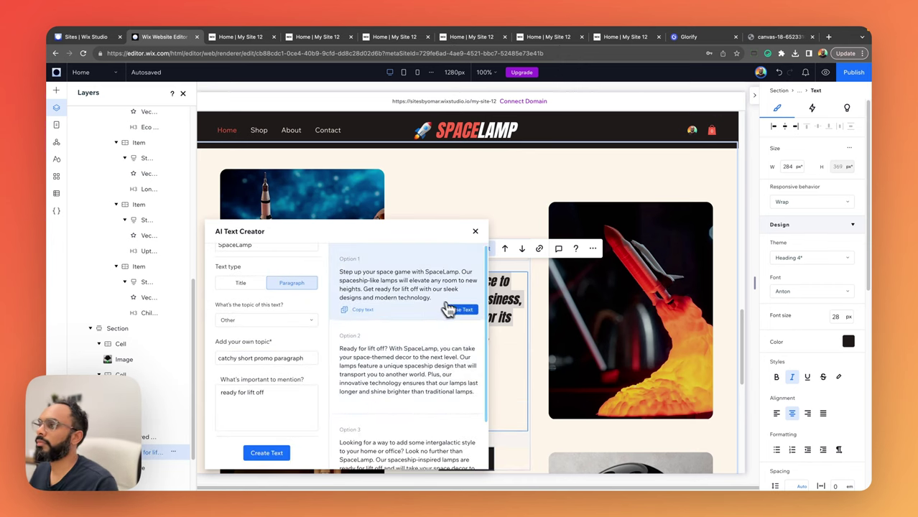
{"action": "left_click", "coordinate": [463, 313]}
{"action": "left_click", "coordinate": [351, 311]}
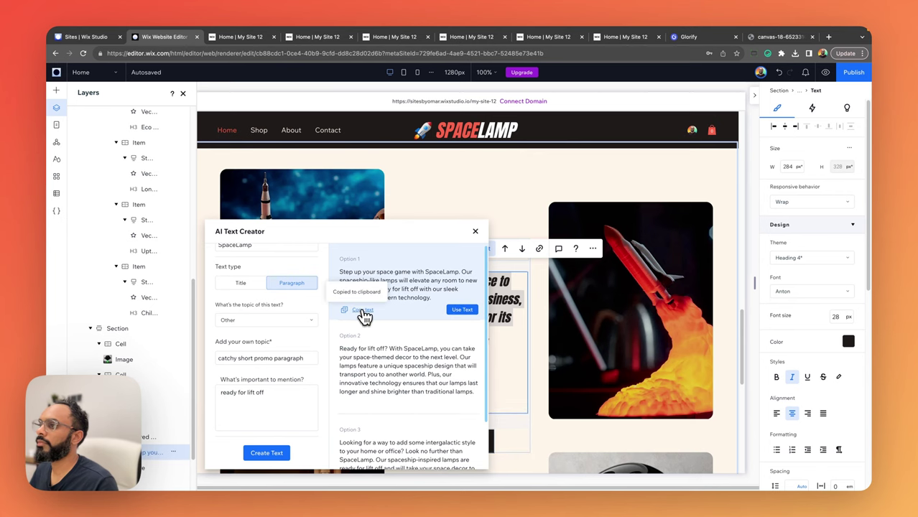
Step: Shorten the promo paragraph to "Step up your space game with SpaceLamp. Our spaceship-like lamps will elevate any room to new heights."
{"action": "left_click", "coordinate": [474, 232]}
{"action": "double_click", "coordinate": [474, 319]}
{"action": "key", "text": "BackSpace"}
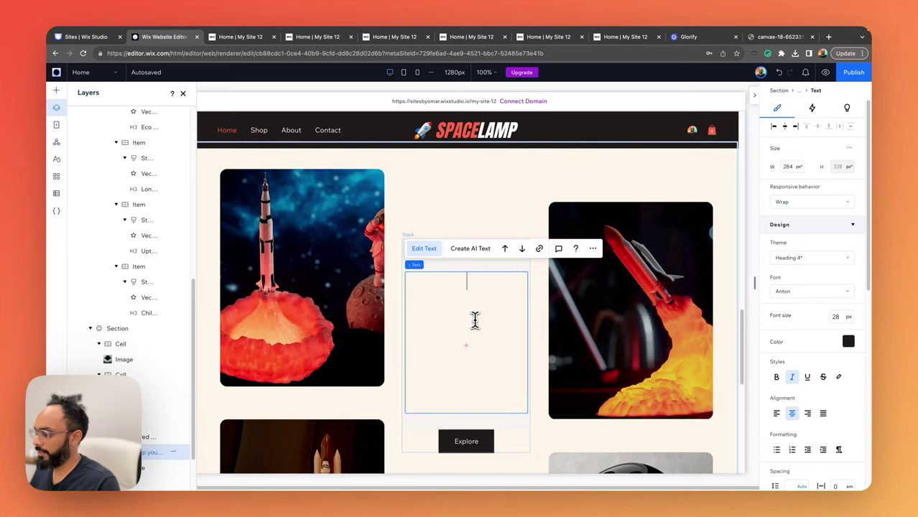
{"action": "key", "text": "super+v"}
{"action": "key", "text": "super+z"}
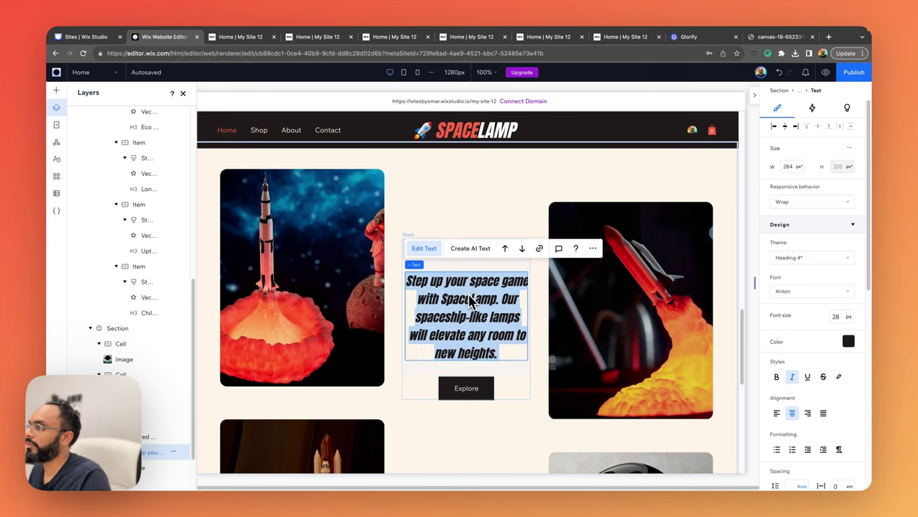
Step: Apply the Paragraph 1 text theme to the promo paragraph and color it with the coral red theme color
{"action": "left_click", "coordinate": [811, 258]}
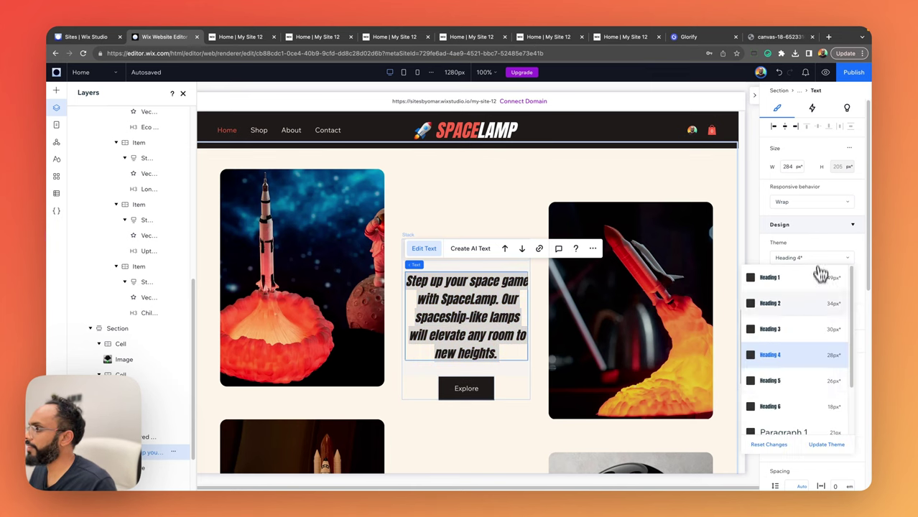
{"action": "left_click", "coordinate": [786, 345]}
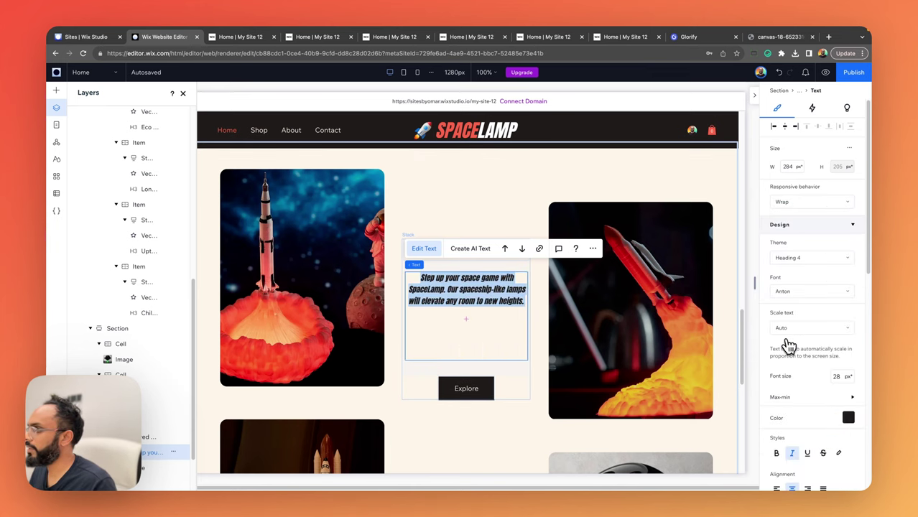
{"action": "left_click", "coordinate": [810, 257]}
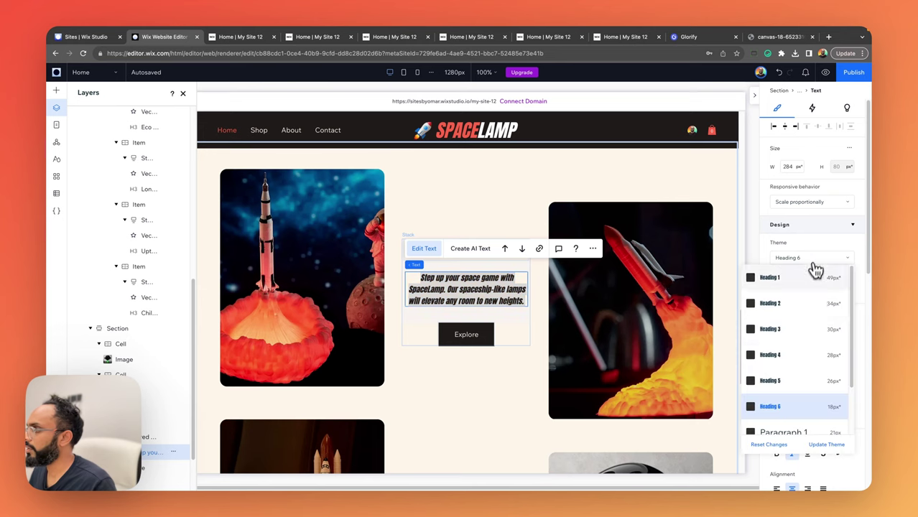
{"action": "left_click", "coordinate": [785, 420]}
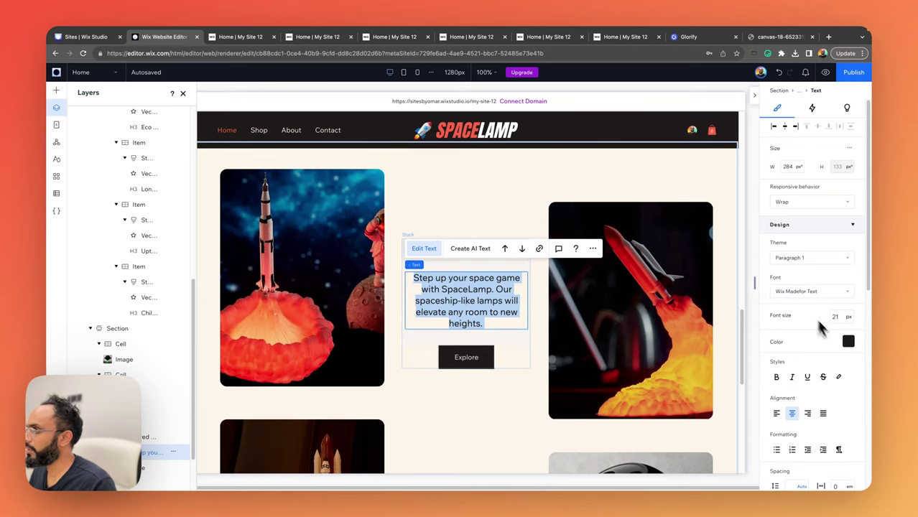
{"action": "left_click", "coordinate": [849, 342]}
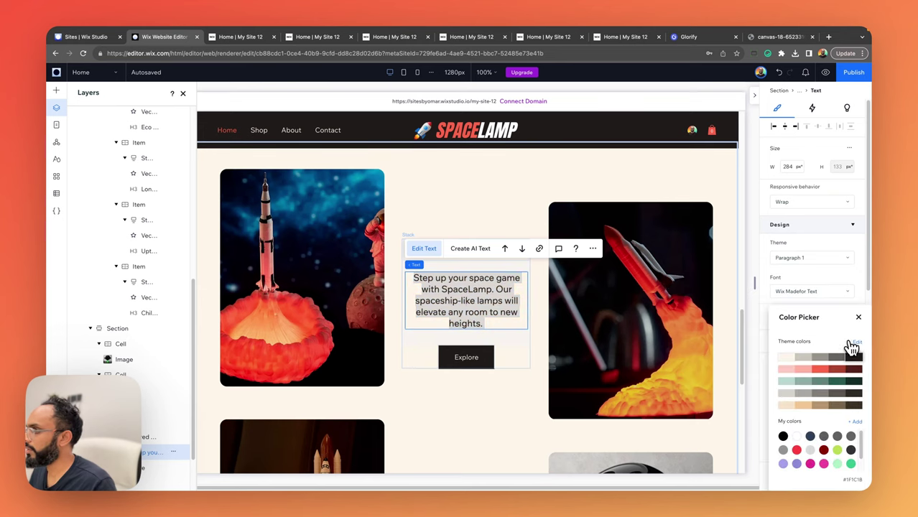
{"action": "left_click", "coordinate": [818, 371]}
{"action": "left_click", "coordinate": [464, 411]}
{"action": "left_click", "coordinate": [488, 180]}
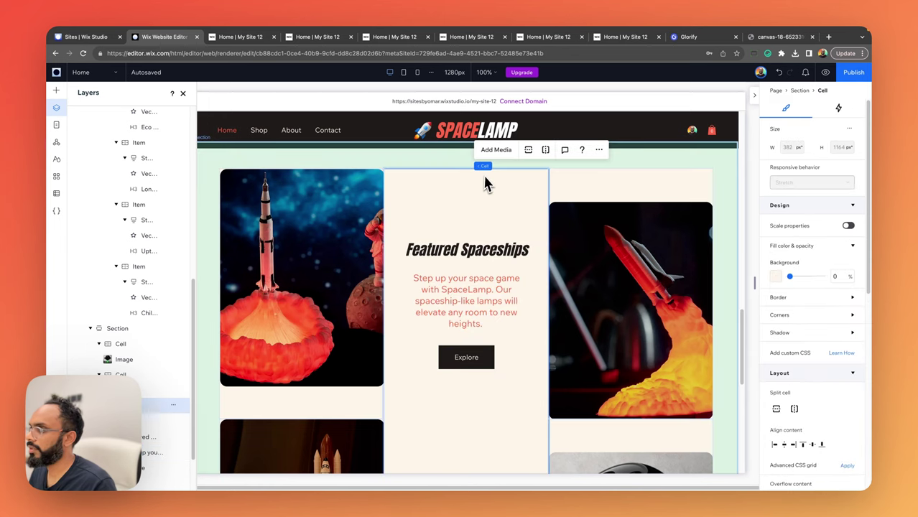
Step: Copy the SpaceLamp logo from the header into the footer in place of the Business Name text
{"action": "scroll", "coordinate": [543, 195], "scroll_direction": "down", "scroll_amount": 4}
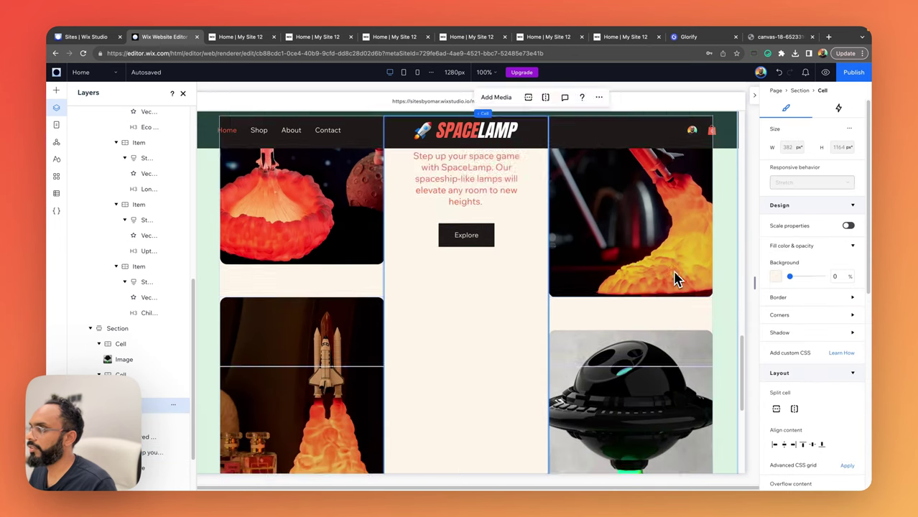
{"action": "scroll", "coordinate": [675, 279], "scroll_direction": "down", "scroll_amount": 3}
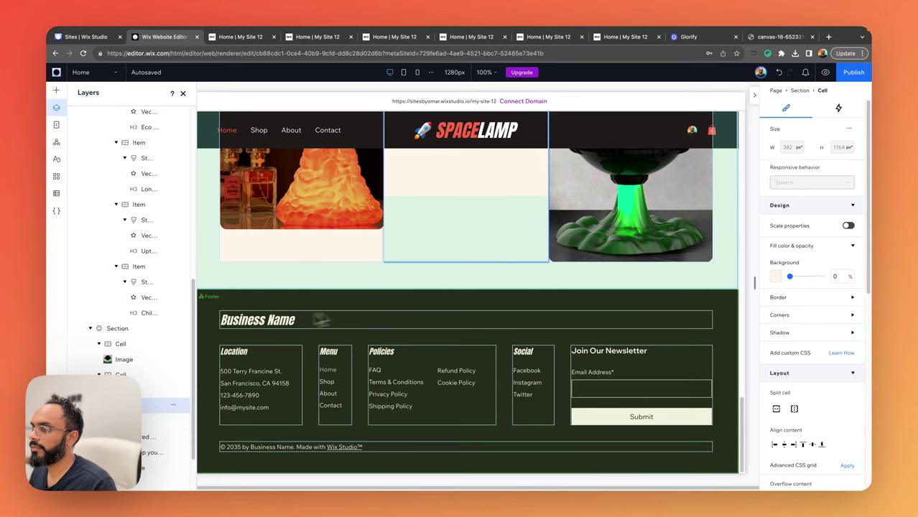
{"action": "left_click", "coordinate": [320, 319]}
{"action": "scroll", "coordinate": [449, 321], "scroll_direction": "up", "scroll_amount": 10}
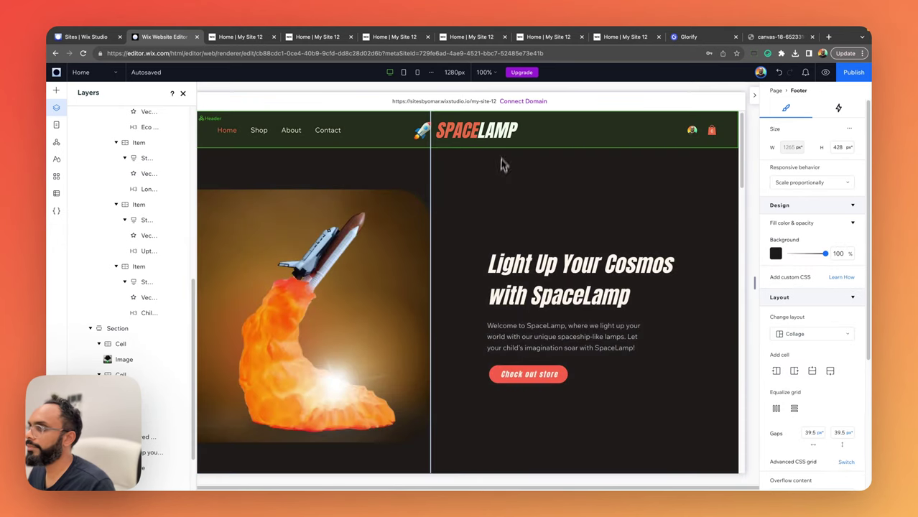
{"action": "left_click", "coordinate": [502, 141]}
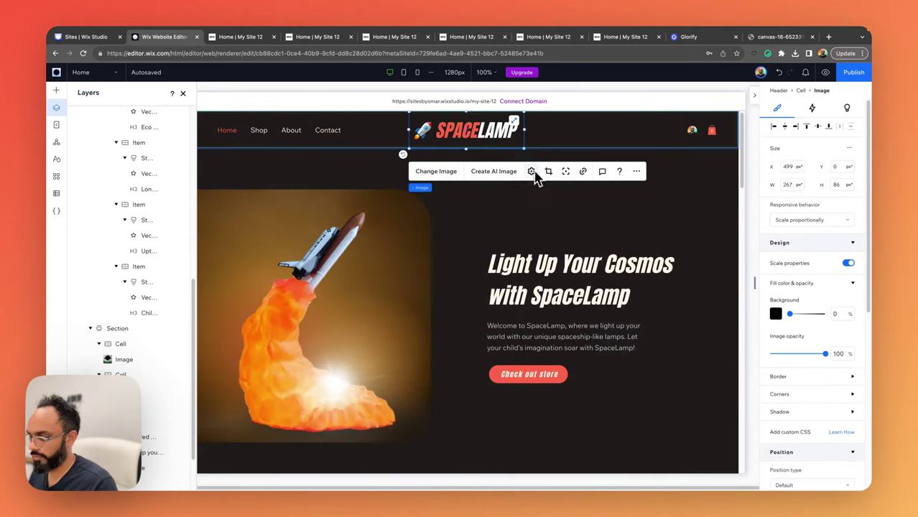
{"action": "scroll", "coordinate": [535, 287], "scroll_direction": "down", "scroll_amount": 10}
{"action": "left_click", "coordinate": [513, 335]}
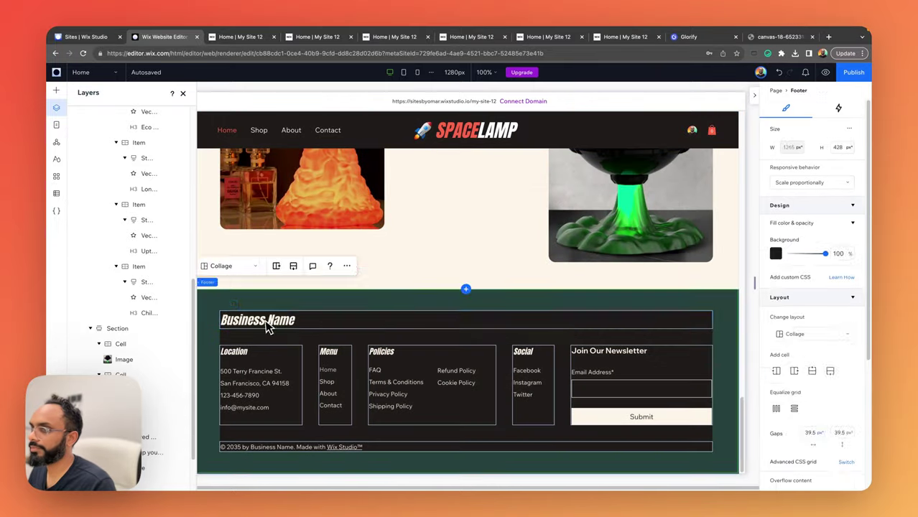
{"action": "left_click", "coordinate": [282, 327]}
{"action": "left_click", "coordinate": [283, 323]}
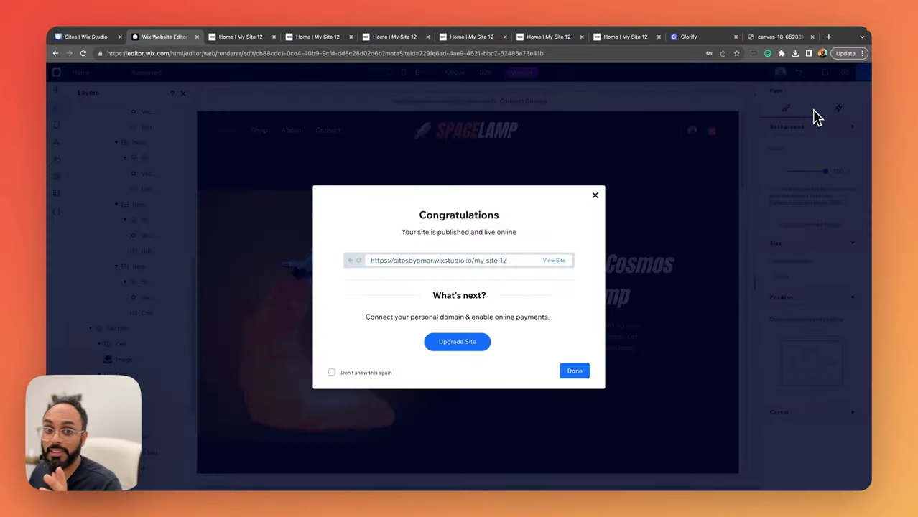
Step: View the published site, review the home page from the hero down to the footer, and open the Shop page
{"action": "left_click", "coordinate": [554, 261]}
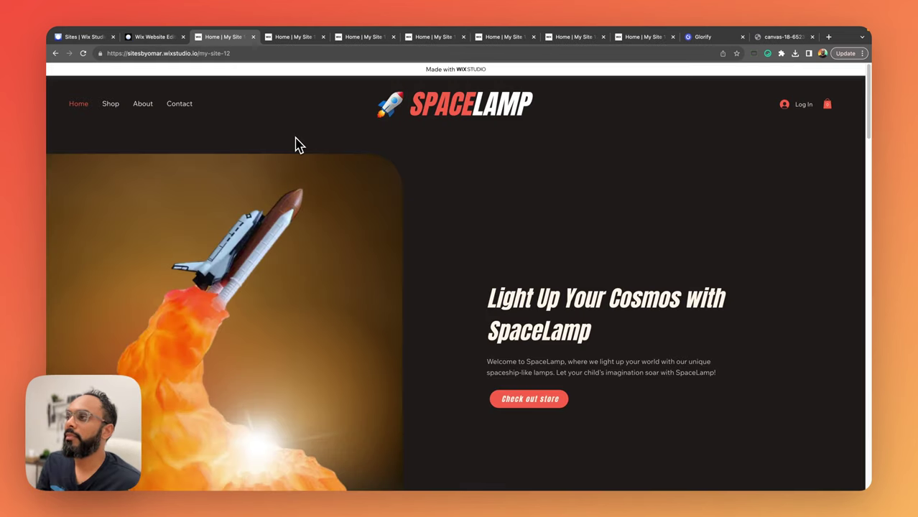
{"action": "scroll", "coordinate": [377, 147], "scroll_direction": "down", "scroll_amount": 6}
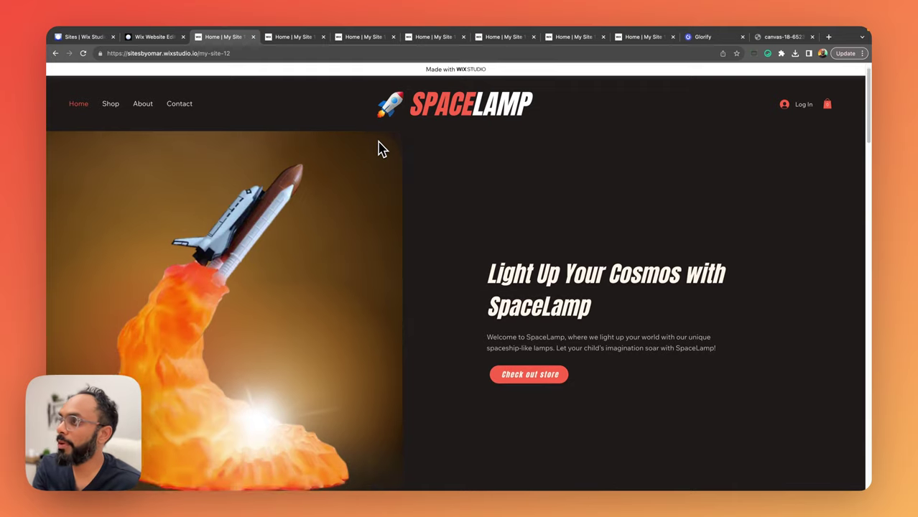
{"action": "scroll", "coordinate": [379, 143], "scroll_direction": "down", "scroll_amount": 8}
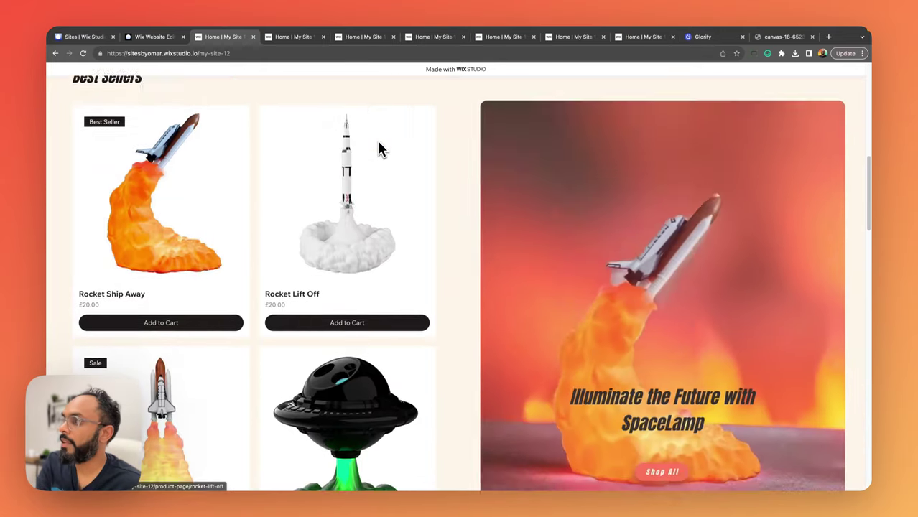
{"action": "scroll", "coordinate": [379, 149], "scroll_direction": "down", "scroll_amount": 5}
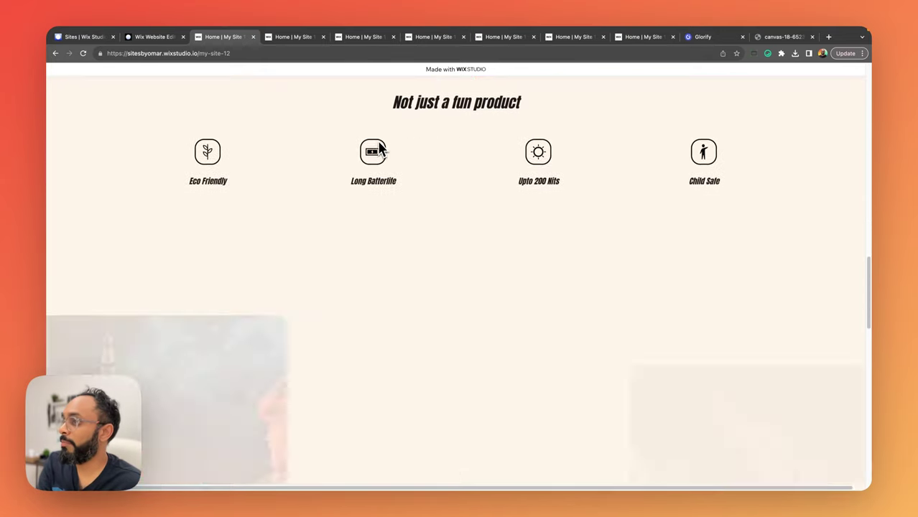
{"action": "scroll", "coordinate": [379, 149], "scroll_direction": "down", "scroll_amount": 10}
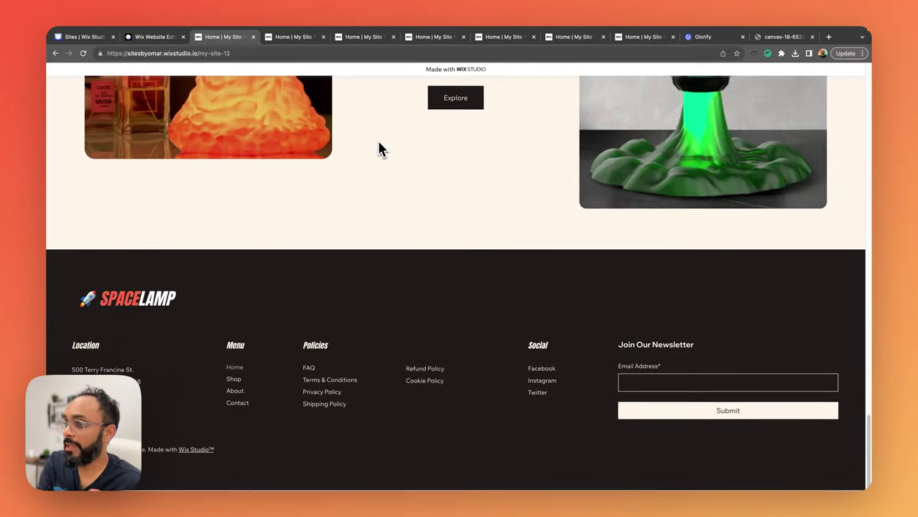
{"action": "scroll", "coordinate": [378, 149], "scroll_direction": "up", "scroll_amount": 20}
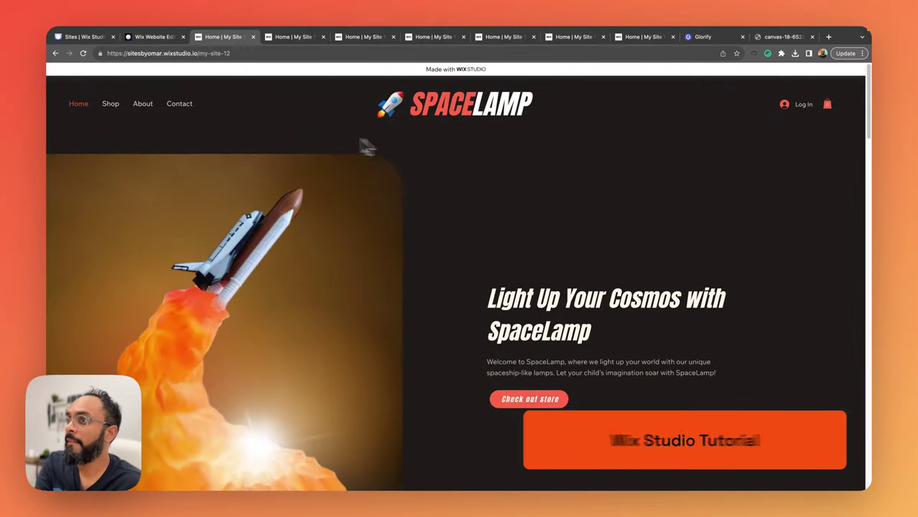
{"action": "left_click", "coordinate": [110, 105]}
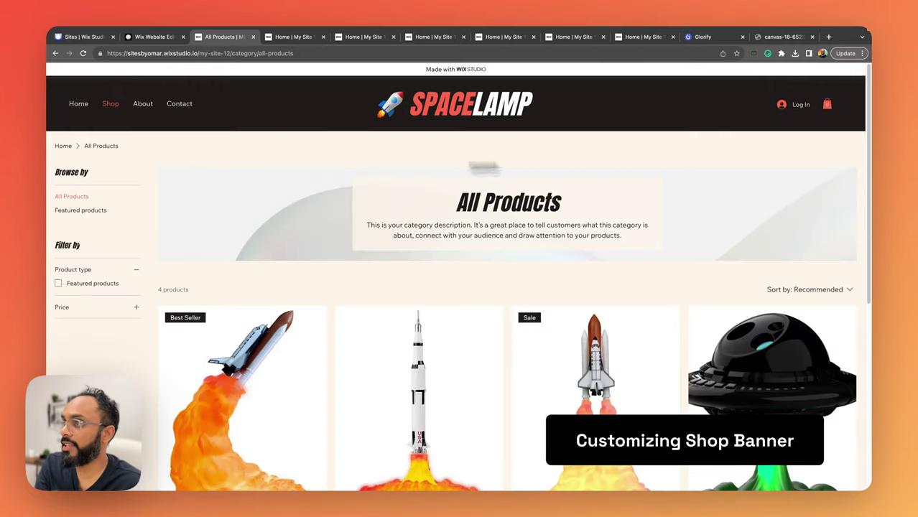
Step: Return to the Wix Studio editor, dismiss the publish confirmation, and open the store's Category Page for editing
{"action": "left_click", "coordinate": [162, 54]}
{"action": "left_click", "coordinate": [156, 40]}
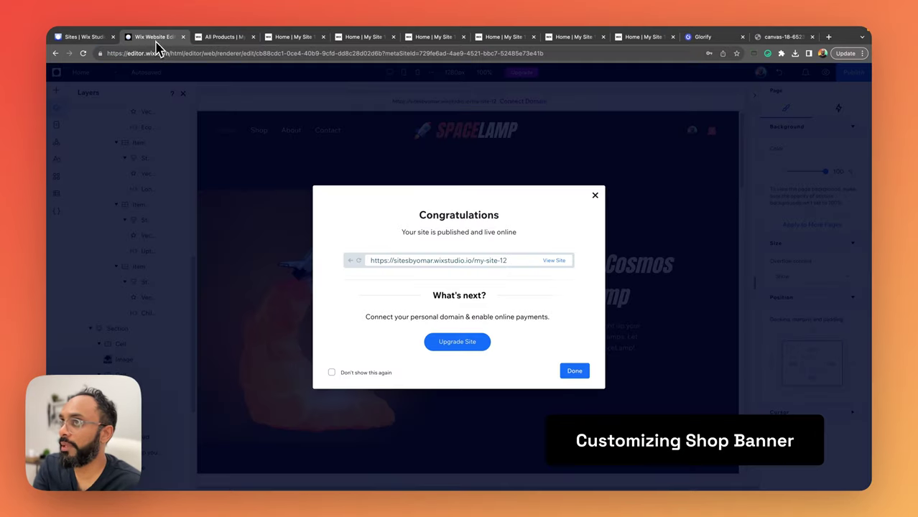
{"action": "left_click", "coordinate": [594, 194]}
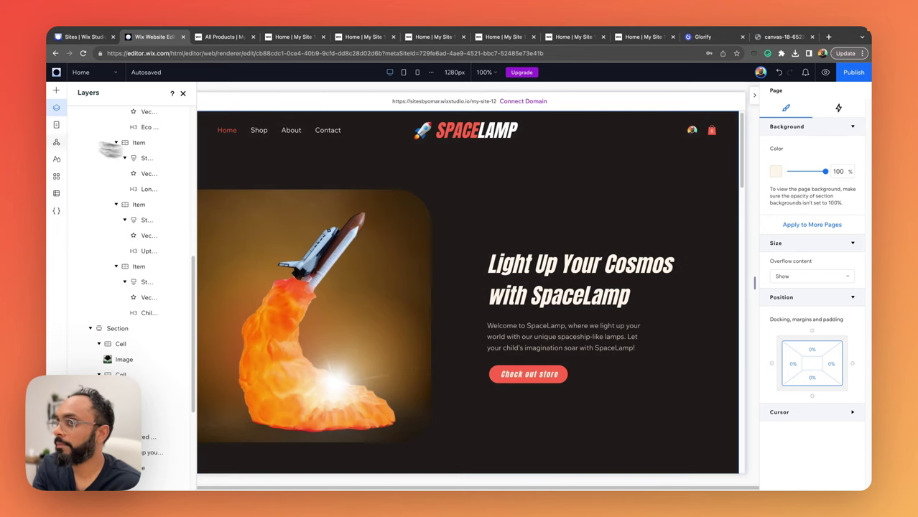
{"action": "left_click", "coordinate": [58, 125]}
{"action": "left_click", "coordinate": [95, 364]}
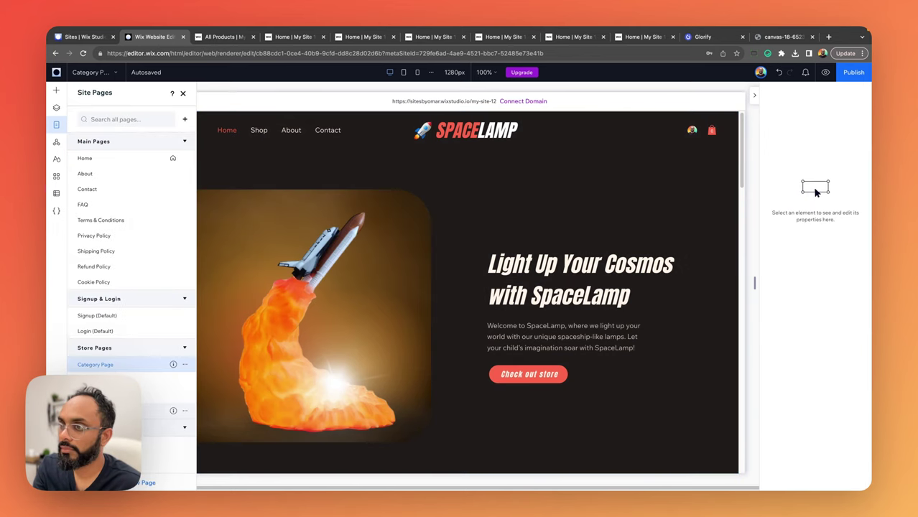
Step: Open the design settings for the Category Page's header section and make the category info box fill transparent
{"action": "left_click", "coordinate": [576, 259]}
{"action": "left_click", "coordinate": [641, 263]}
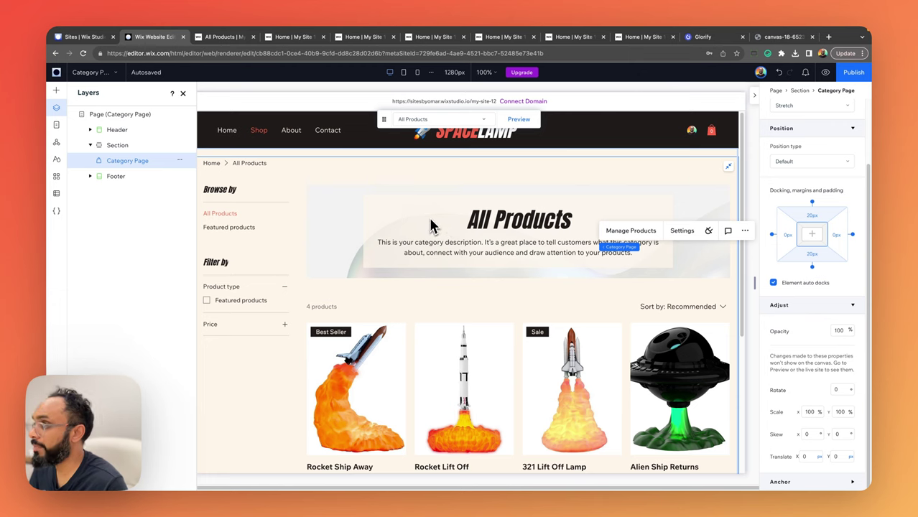
{"action": "left_click", "coordinate": [468, 225]}
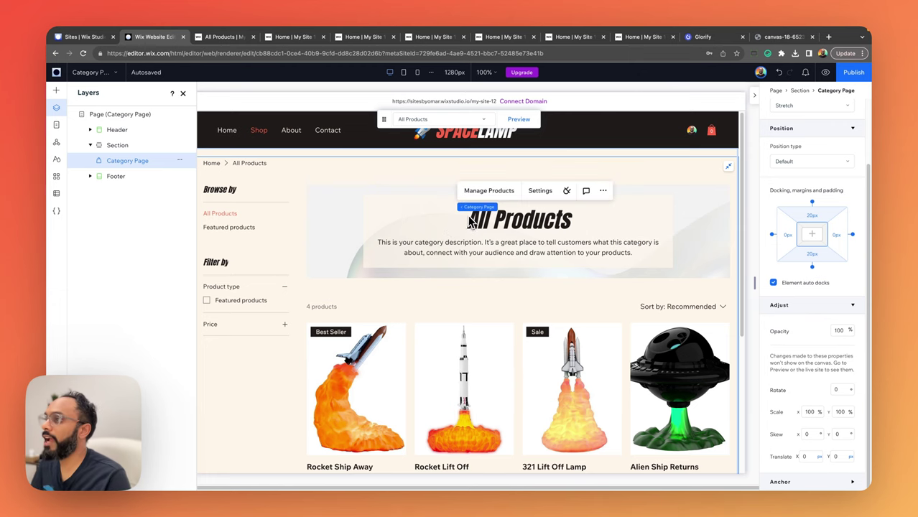
{"action": "left_click", "coordinate": [538, 192]}
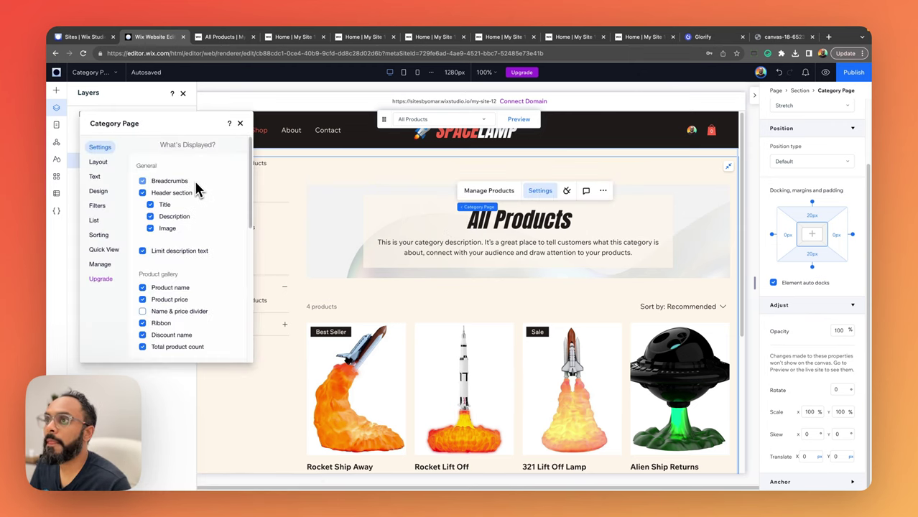
{"action": "left_click", "coordinate": [98, 191]}
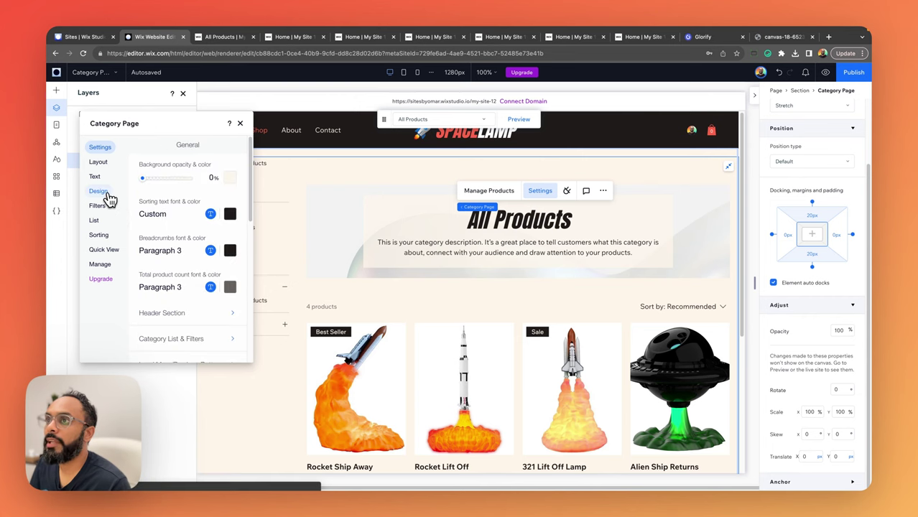
{"action": "scroll", "coordinate": [165, 209], "scroll_direction": "down", "scroll_amount": 2}
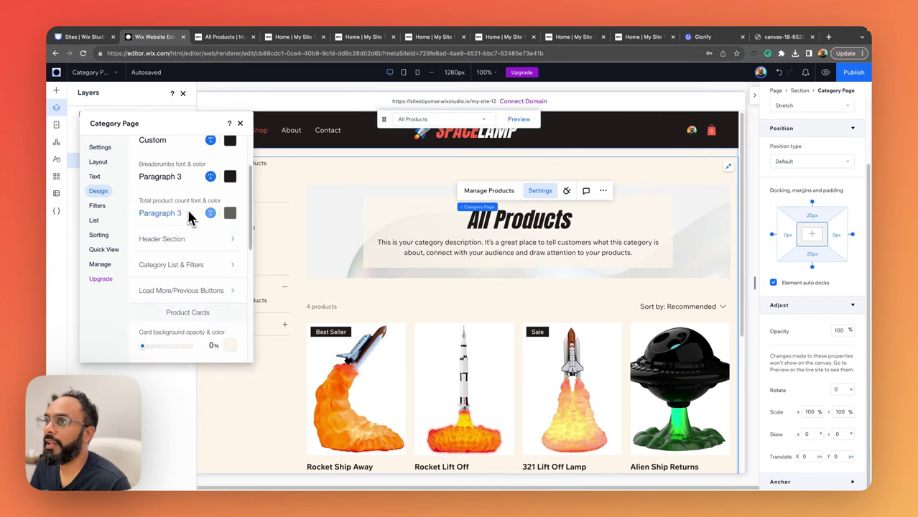
{"action": "left_click", "coordinate": [178, 247]}
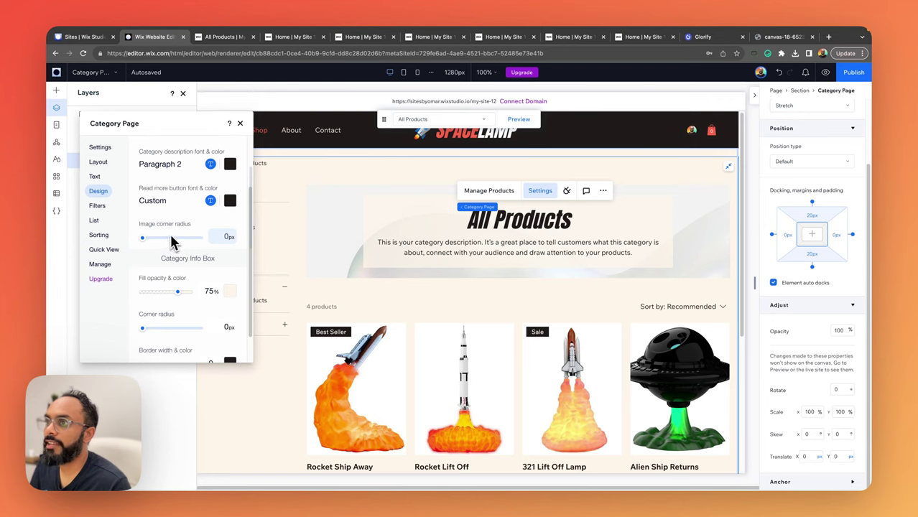
Step: Hide the image in the Category Page's header section, keeping the title and description displayed
{"action": "left_click", "coordinate": [377, 169]}
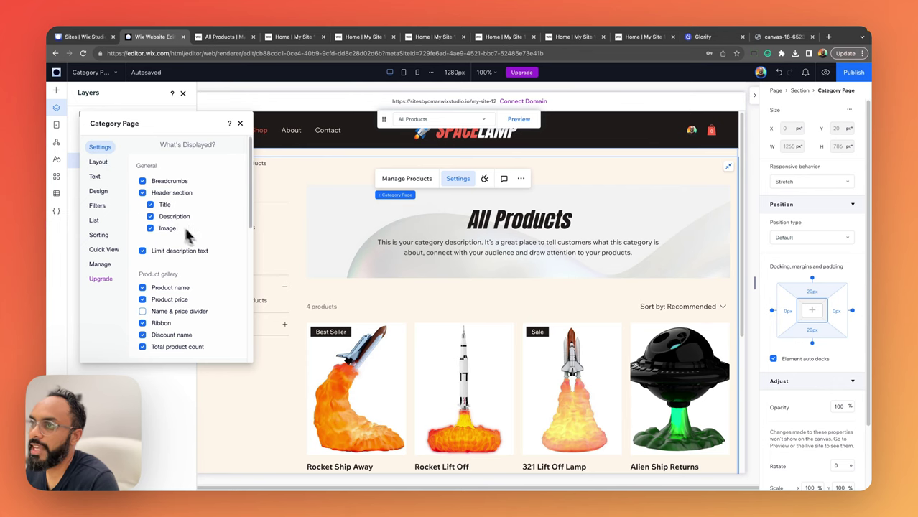
{"action": "scroll", "coordinate": [188, 237], "scroll_direction": "down", "scroll_amount": 1}
{"action": "scroll", "coordinate": [172, 248], "scroll_direction": "up", "scroll_amount": 1}
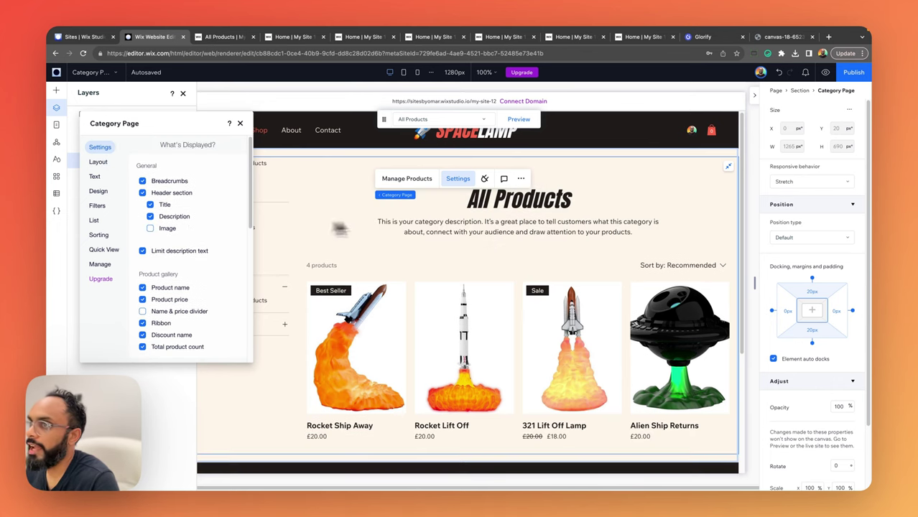
Step: Check the Category Page's text settings and the store's product categories, and return to the page canvas with the layers list closed
{"action": "left_click", "coordinate": [103, 180]}
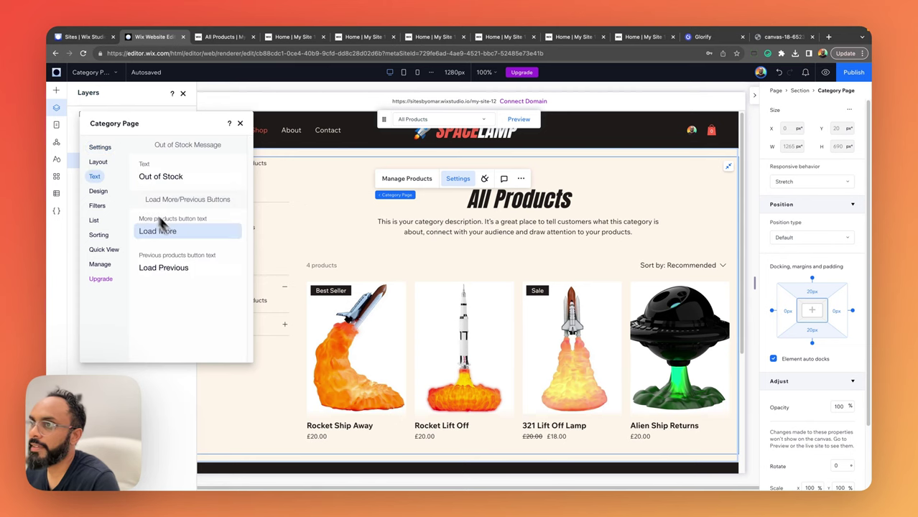
{"action": "left_click", "coordinate": [509, 214]}
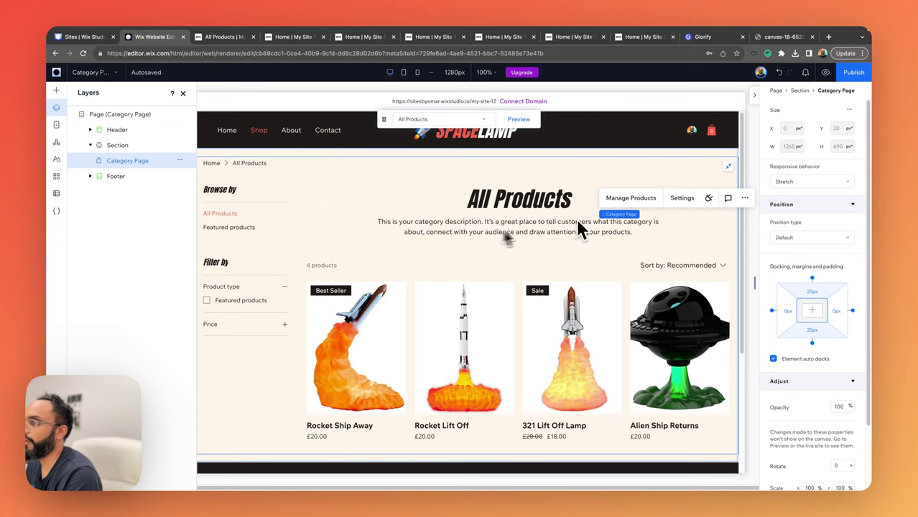
{"action": "left_click", "coordinate": [631, 199]}
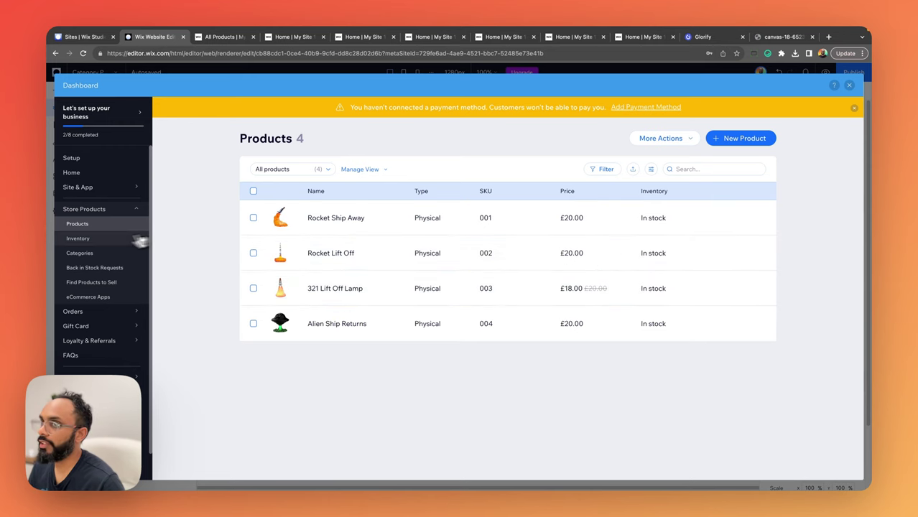
{"action": "left_click", "coordinate": [83, 253]}
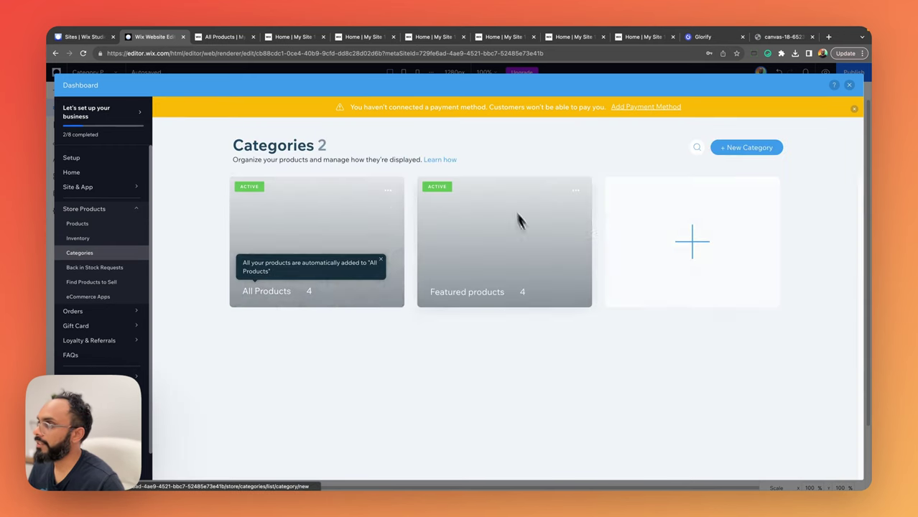
{"action": "left_click", "coordinate": [849, 87]}
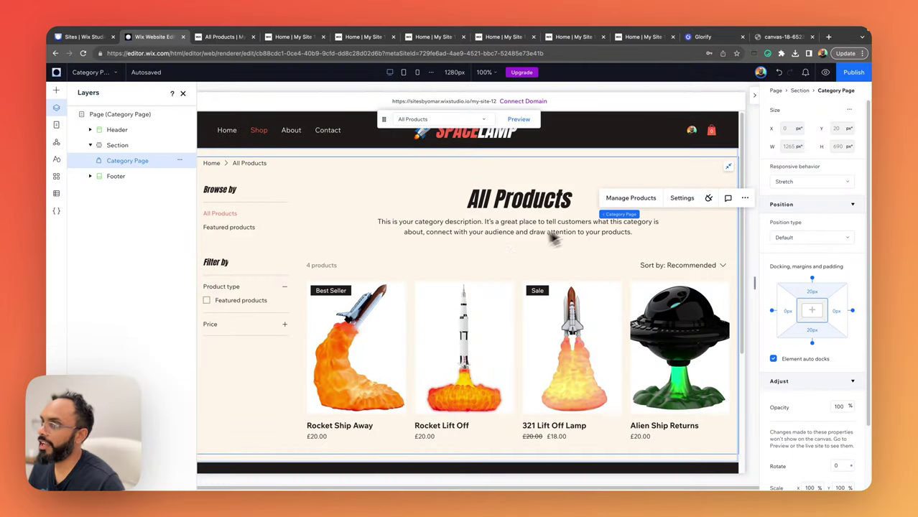
{"action": "left_click", "coordinate": [182, 94]}
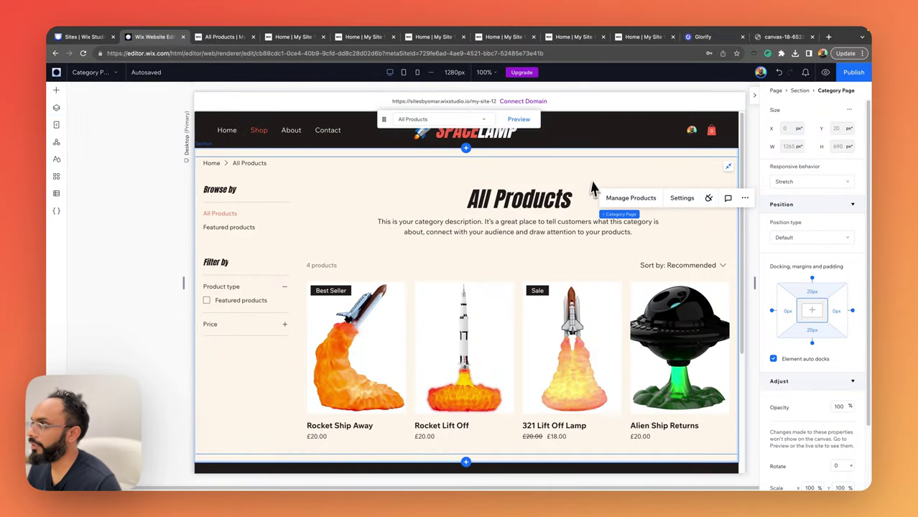